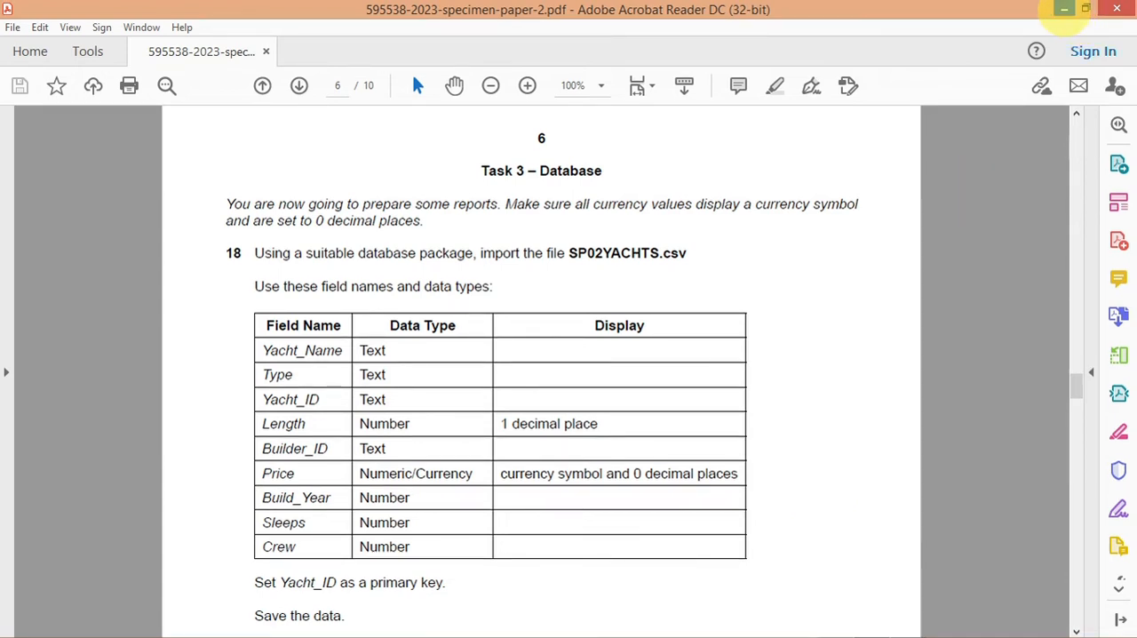
Step: Leave the PDF exam paper and launch Microsoft Access from the desktop
left_click(1063, 8)
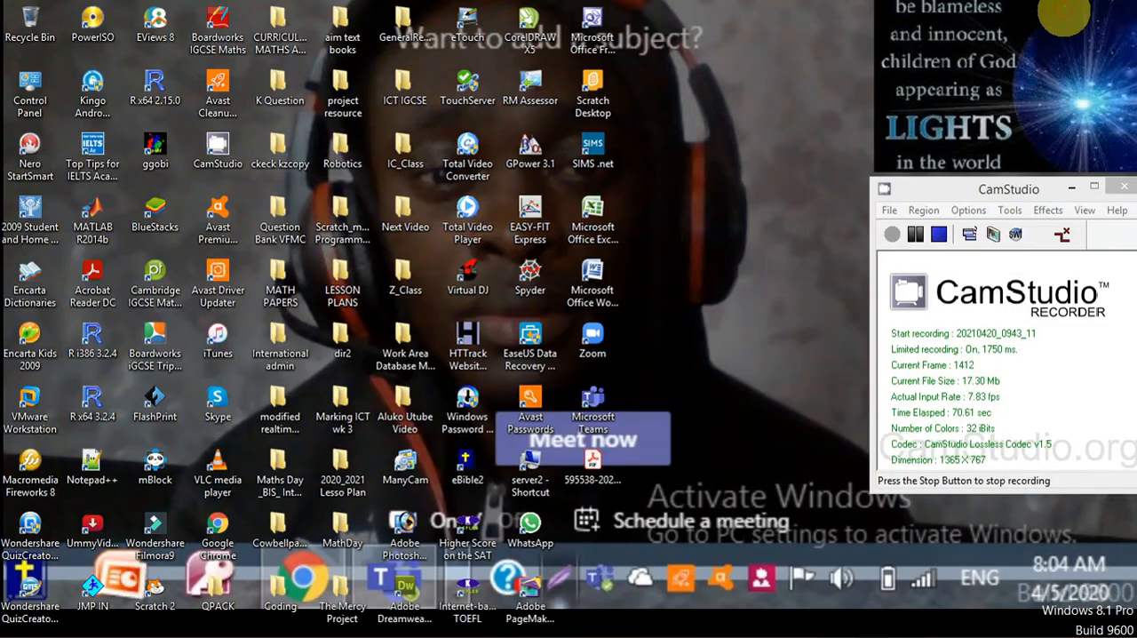
mouse_move(640, 626)
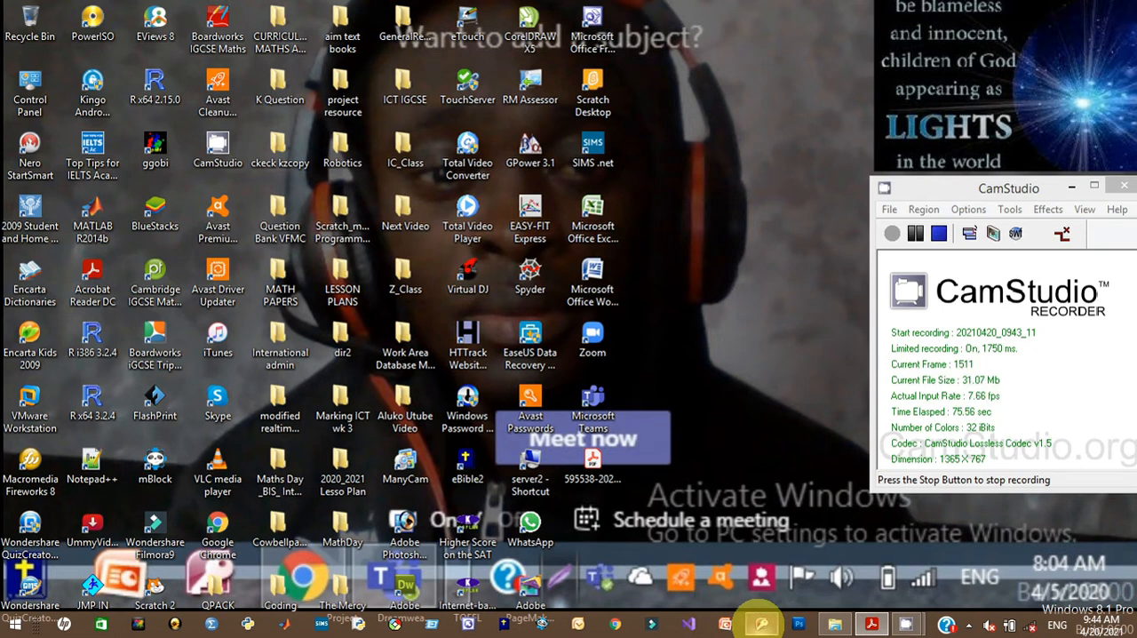
left_click(761, 625)
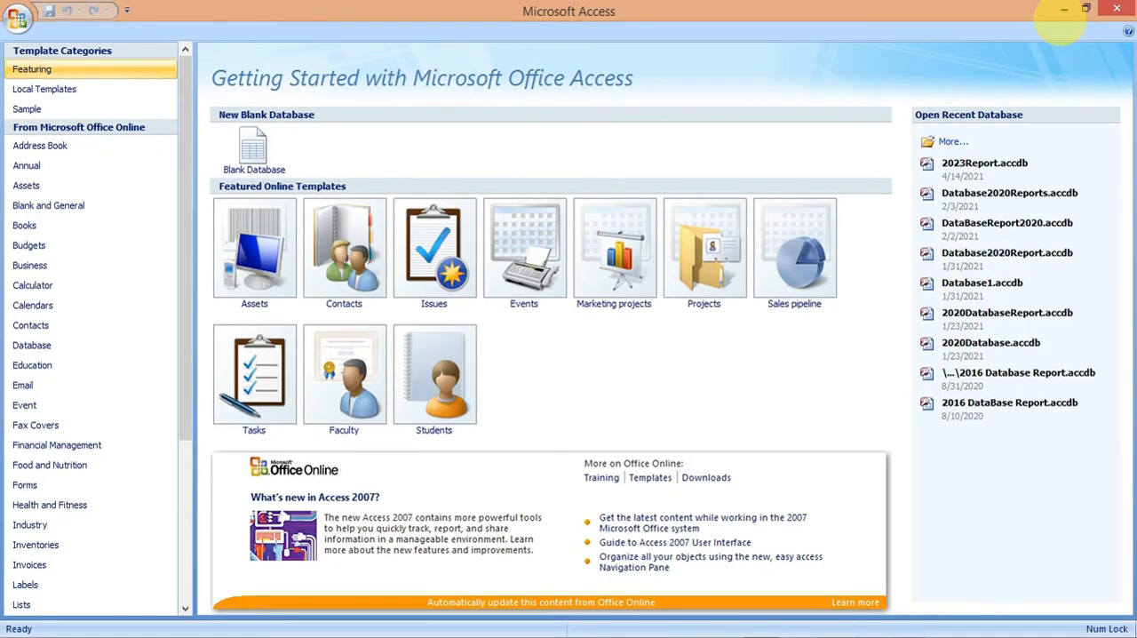
Step: Switch to the desktop and view the source files in the 0417_y23_ss_2 folder inside Work Area Database Management 2023
left_click(1065, 9)
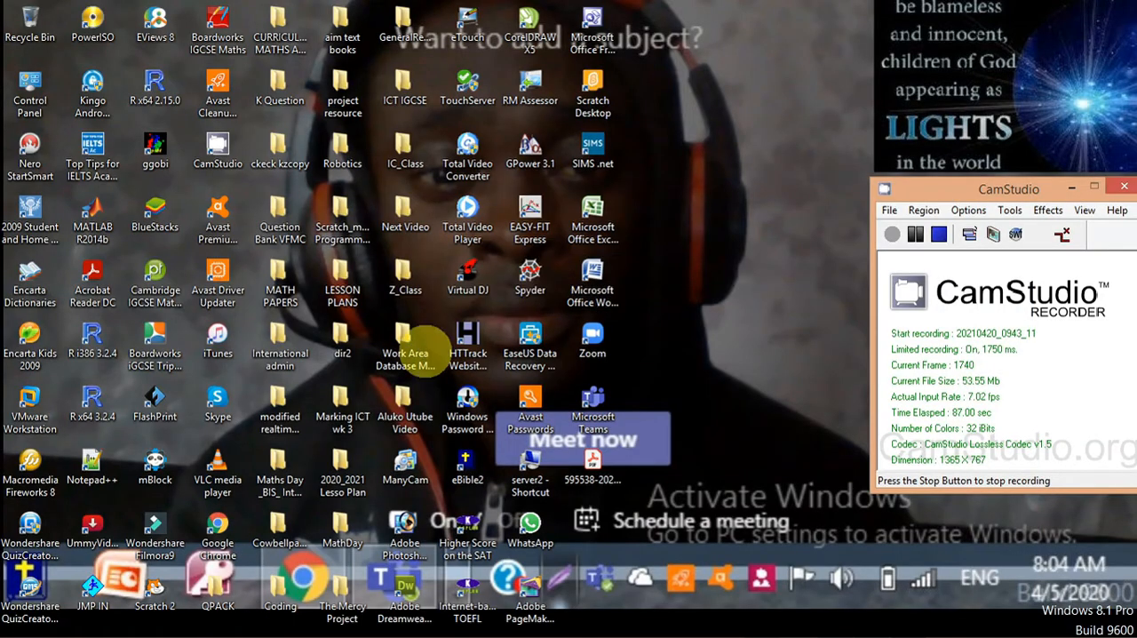
left_click(409, 351)
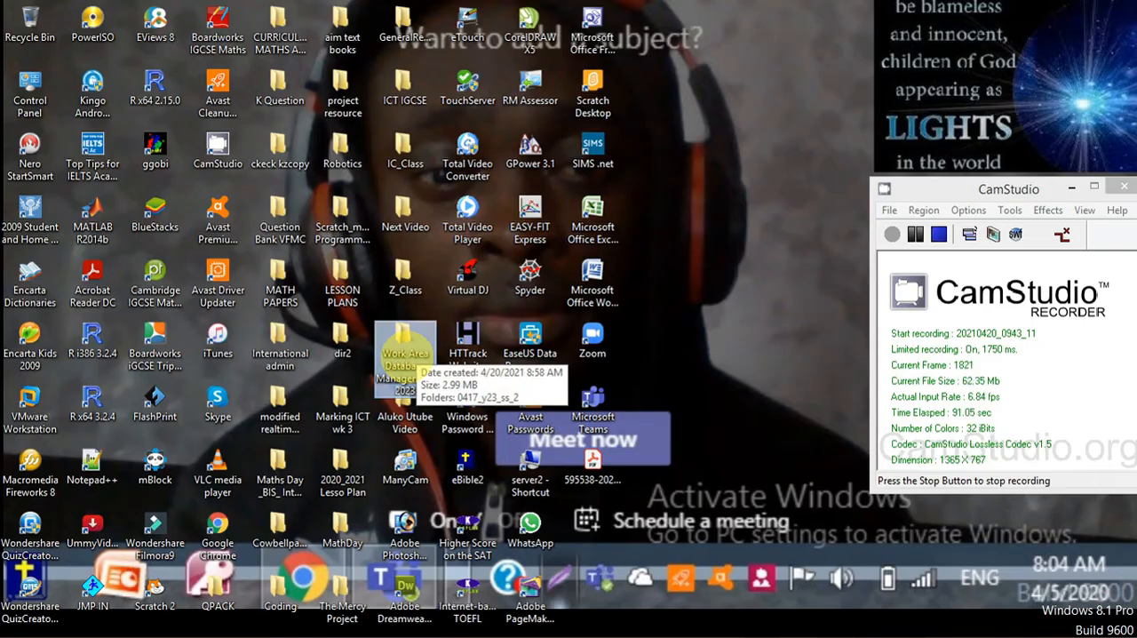
double_click(405, 347)
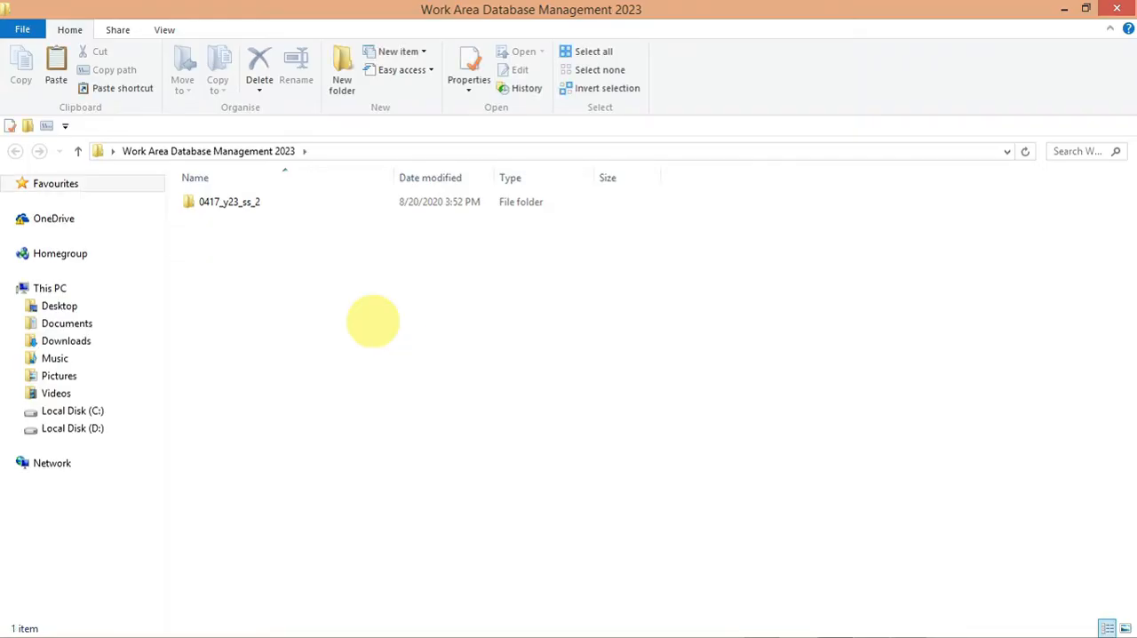
double_click(256, 203)
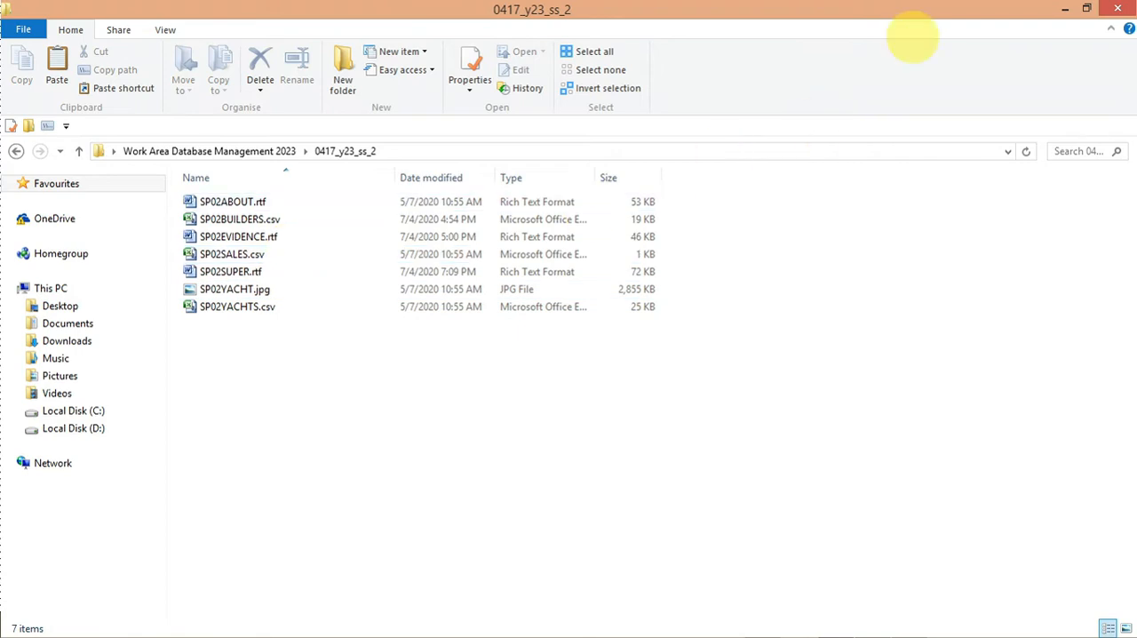
Step: Switch back to the exam paper in Acrobat Reader and highlight the SP02YACHTS file name in question 18
left_click(1064, 8)
mouse_move(681, 624)
left_click(871, 624)
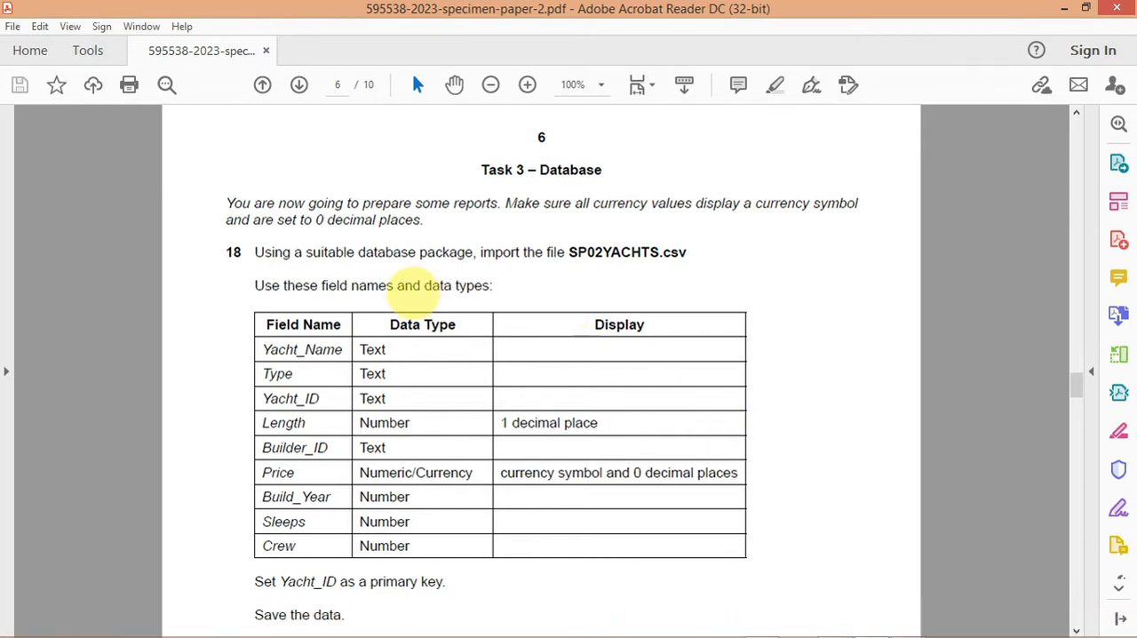
left_click_drag(571, 253, 657, 254)
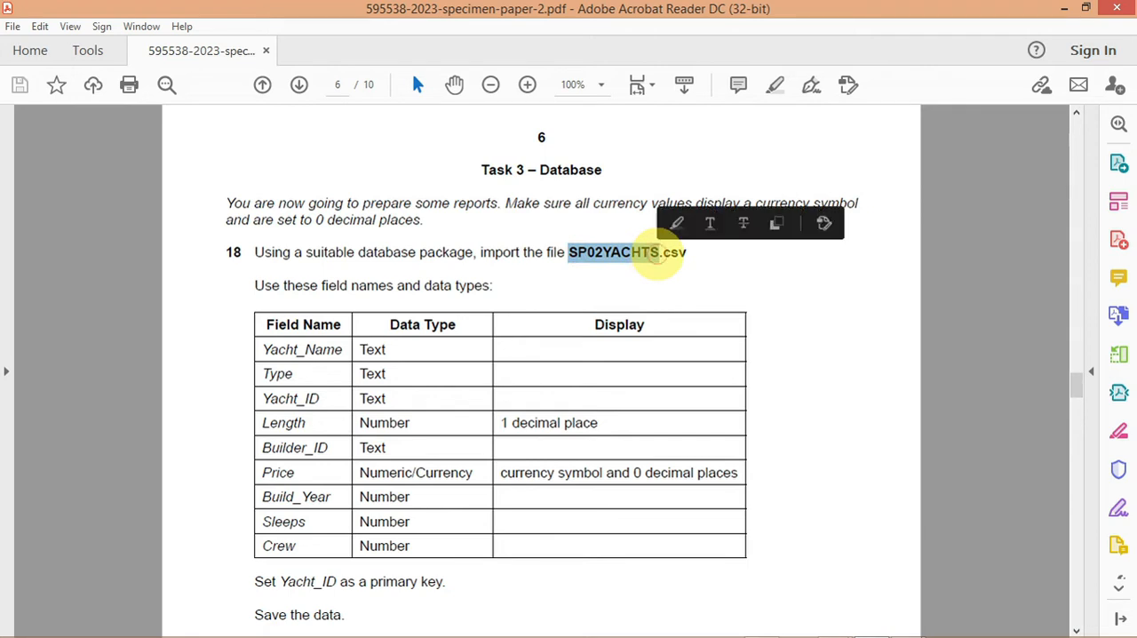
Step: Switch to Microsoft Access, create a blank database named DatabaseReport2023, and close its empty default table
mouse_move(778, 635)
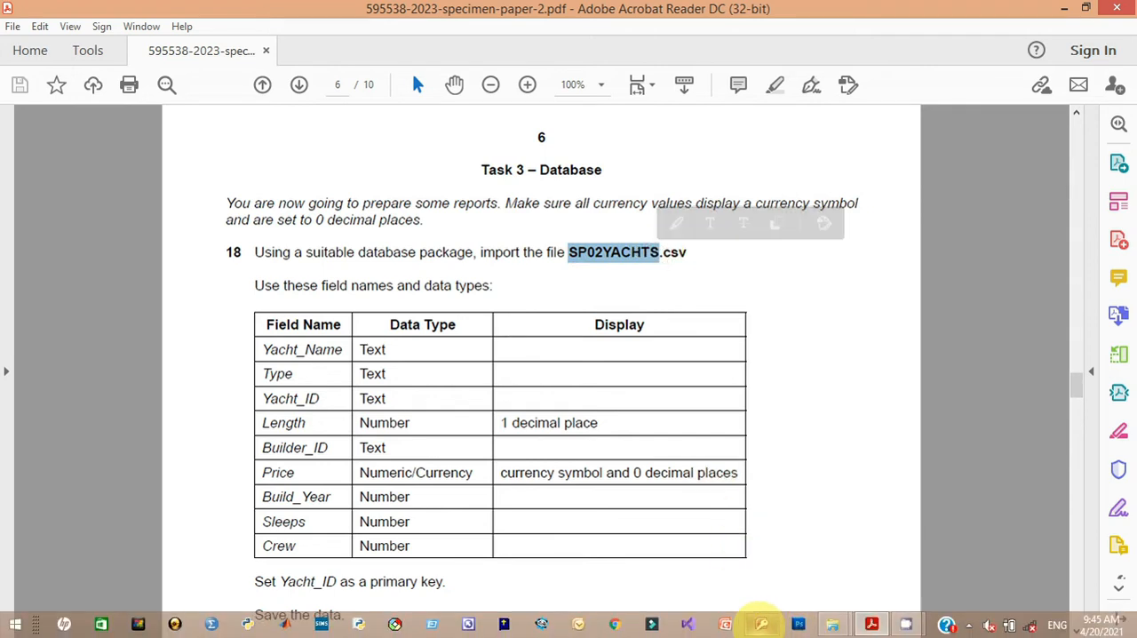
left_click(761, 624)
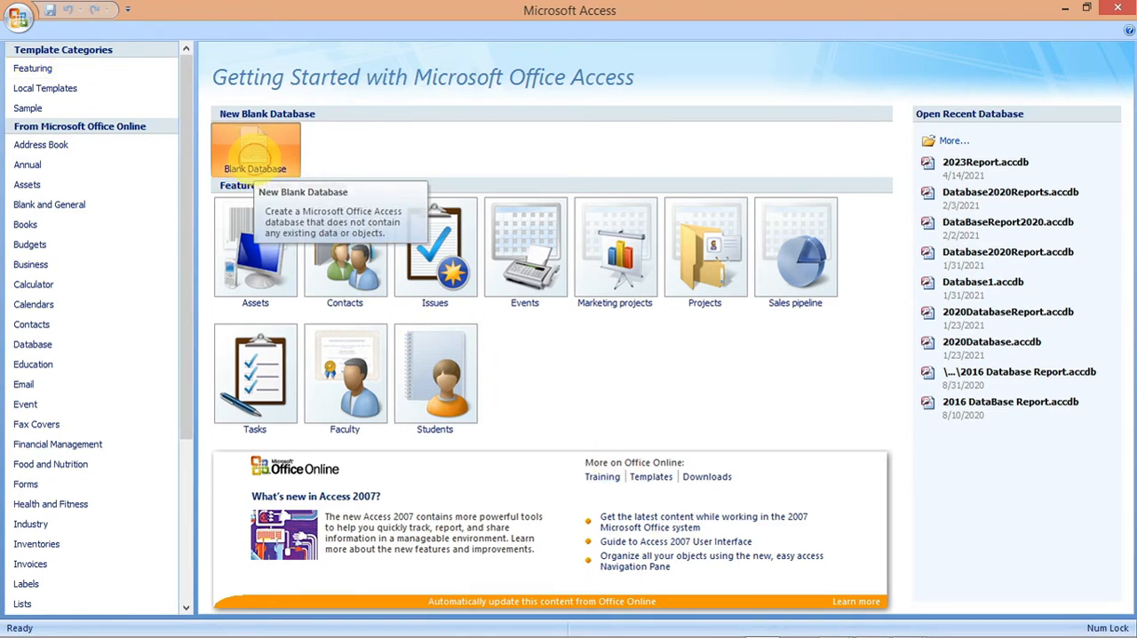
left_click(253, 158)
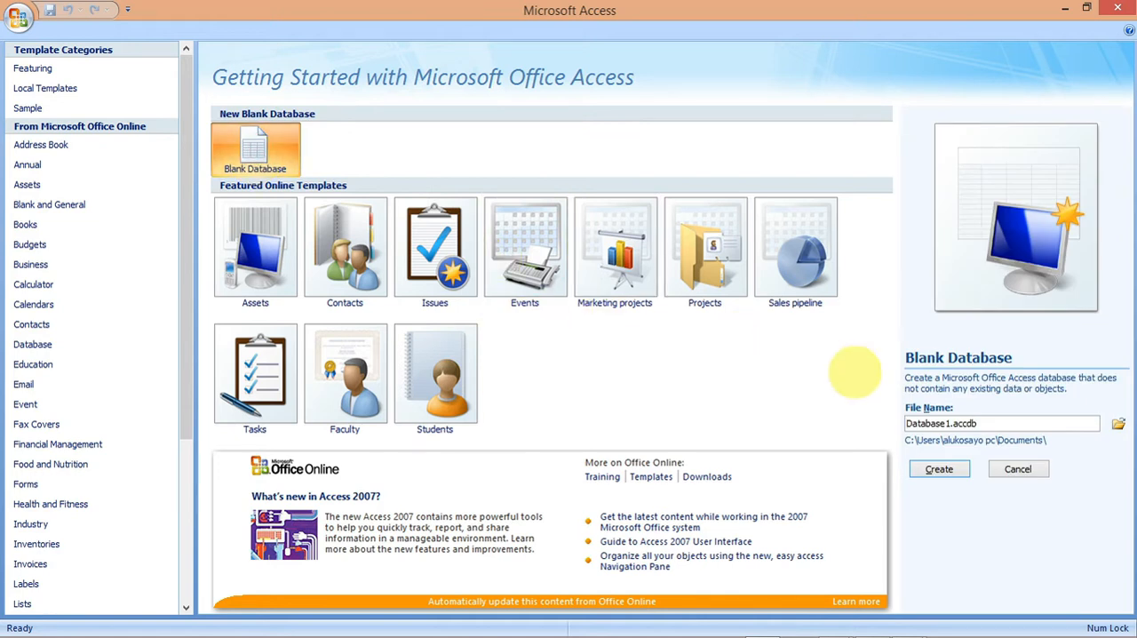
left_click(975, 423)
left_click_drag(975, 423, 944, 423)
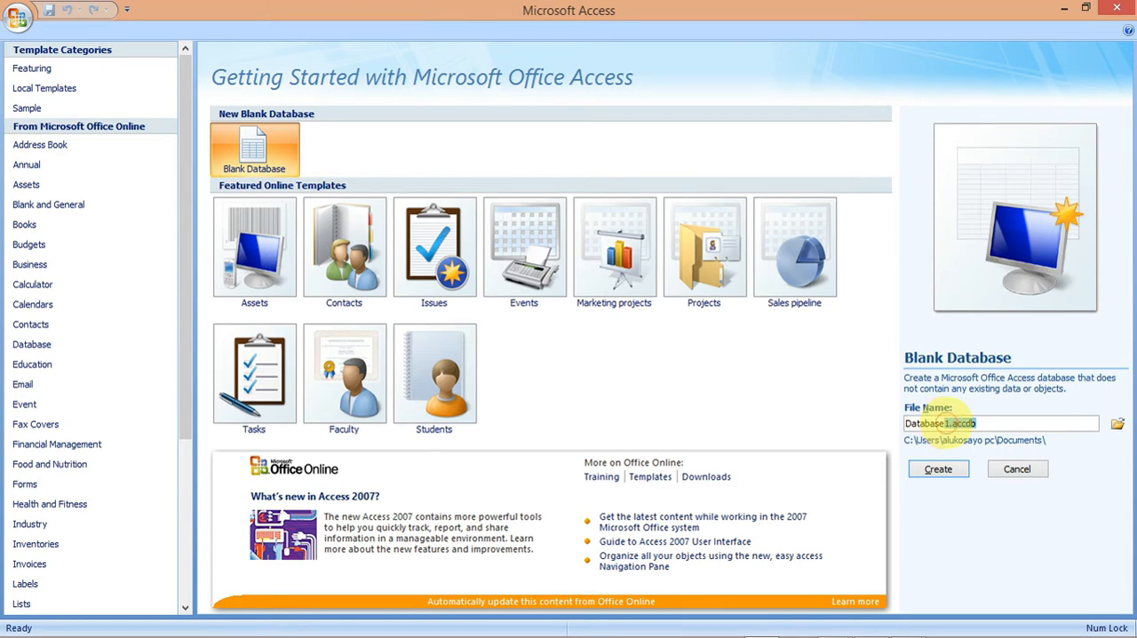
type("2023")
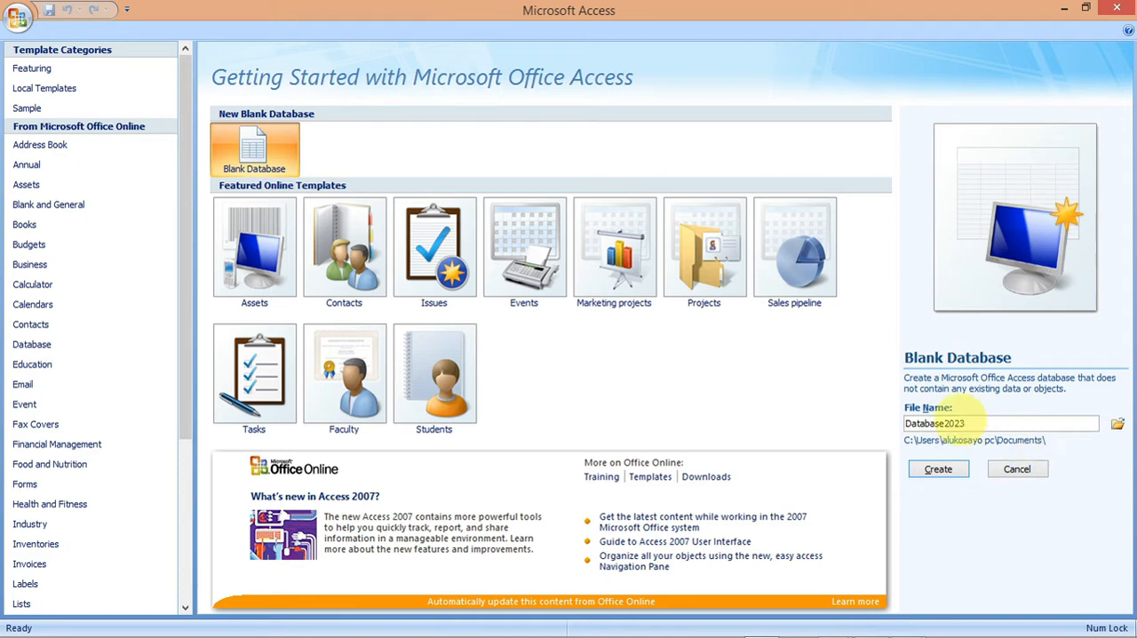
left_click(944, 423)
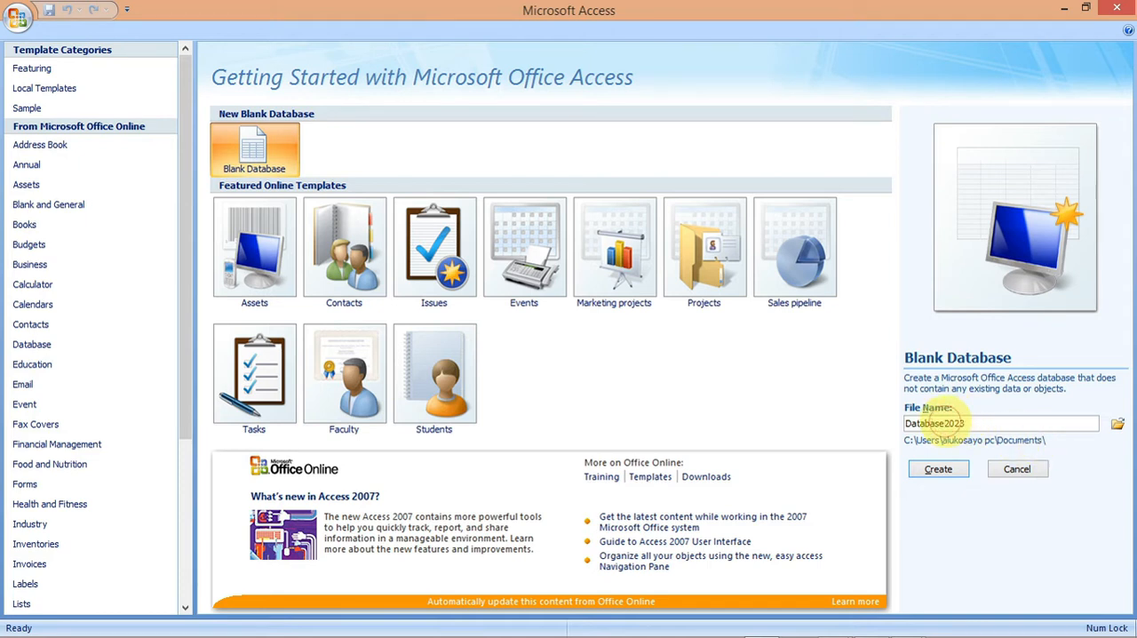
type("Report")
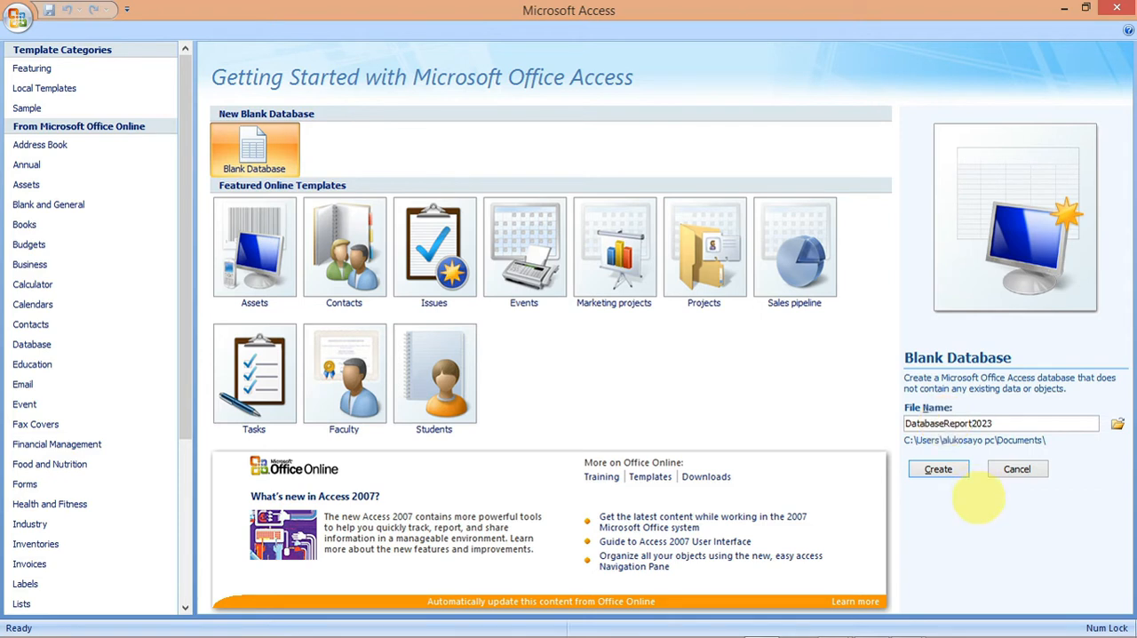
left_click(938, 469)
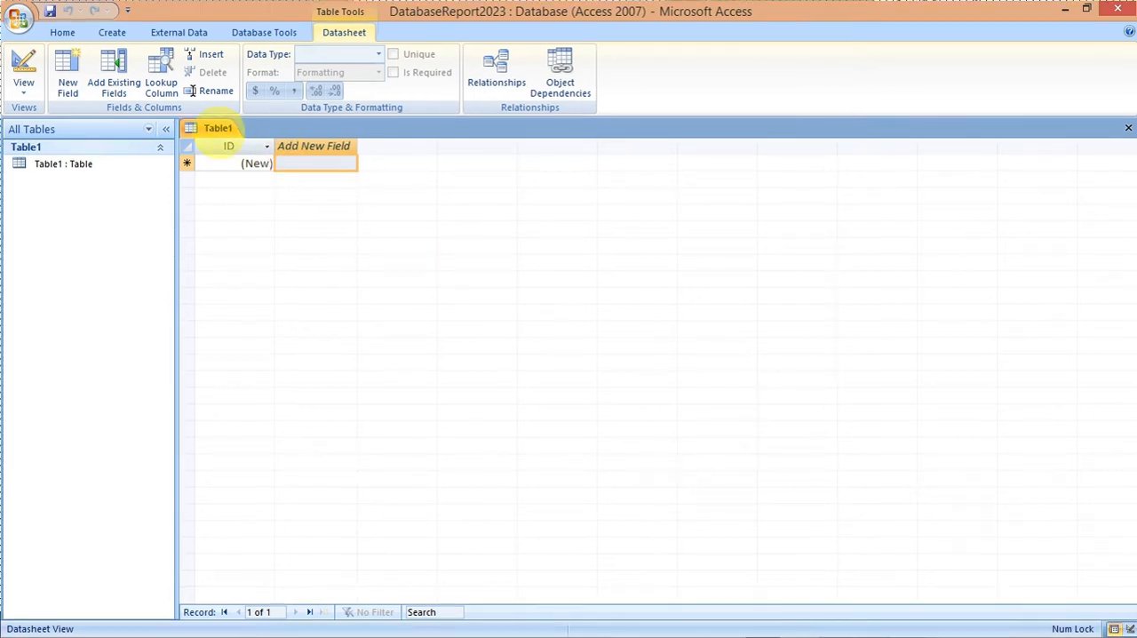
right_click(219, 127)
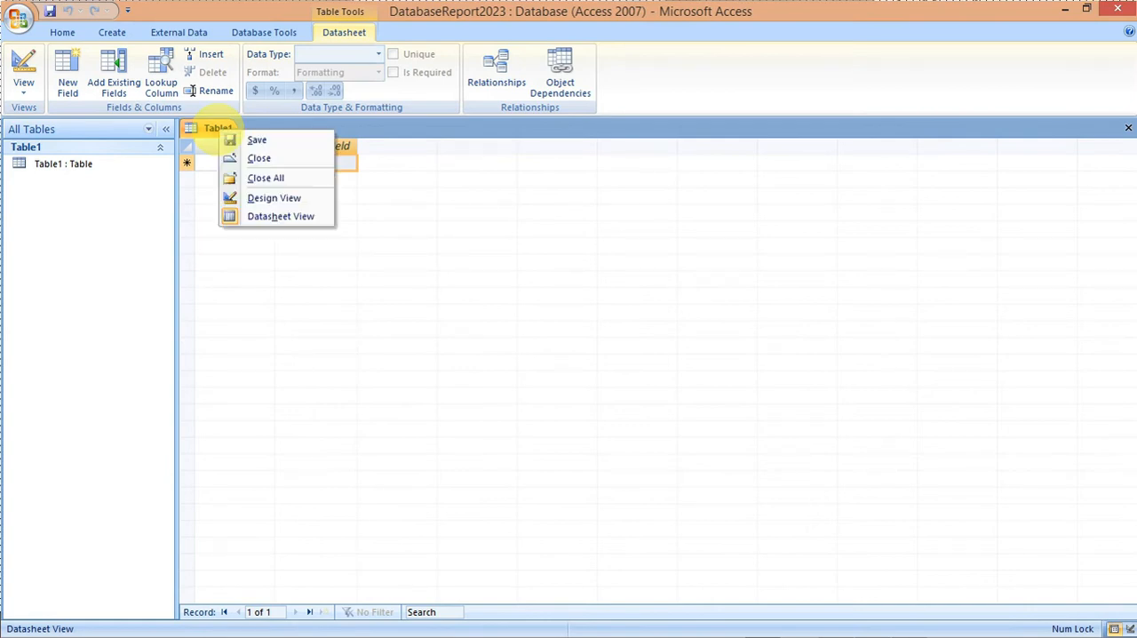
left_click(248, 158)
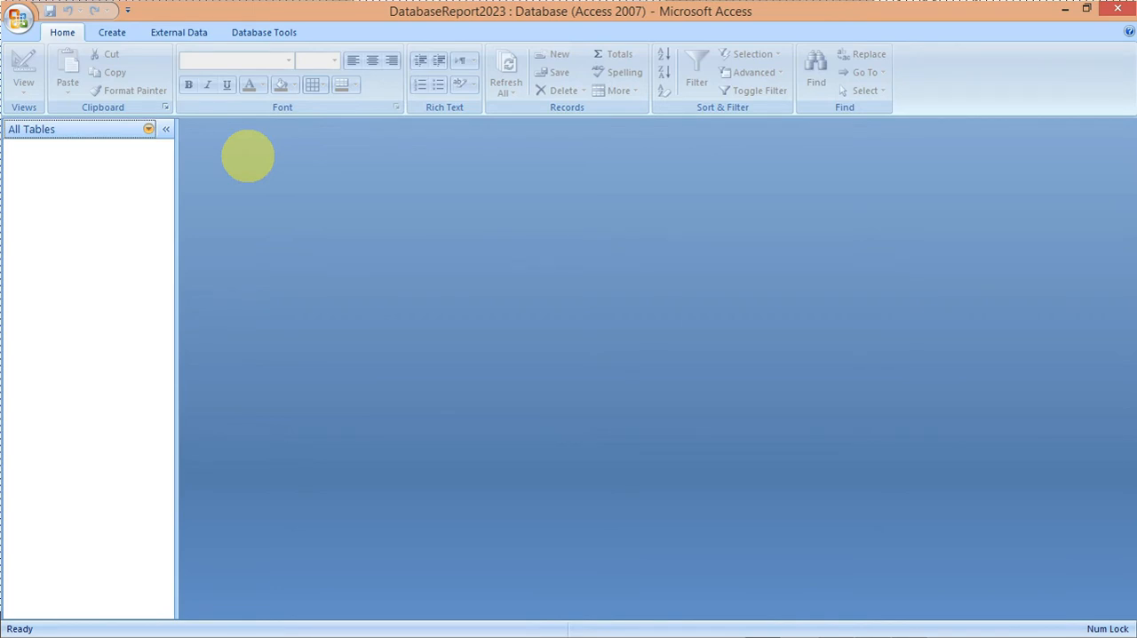
Step: Start a text file import into a new table, using SP02YACHTS.csv from the 0417_y23_ss_2 folder in Work Area Database Management 2023 as the source
left_click(178, 32)
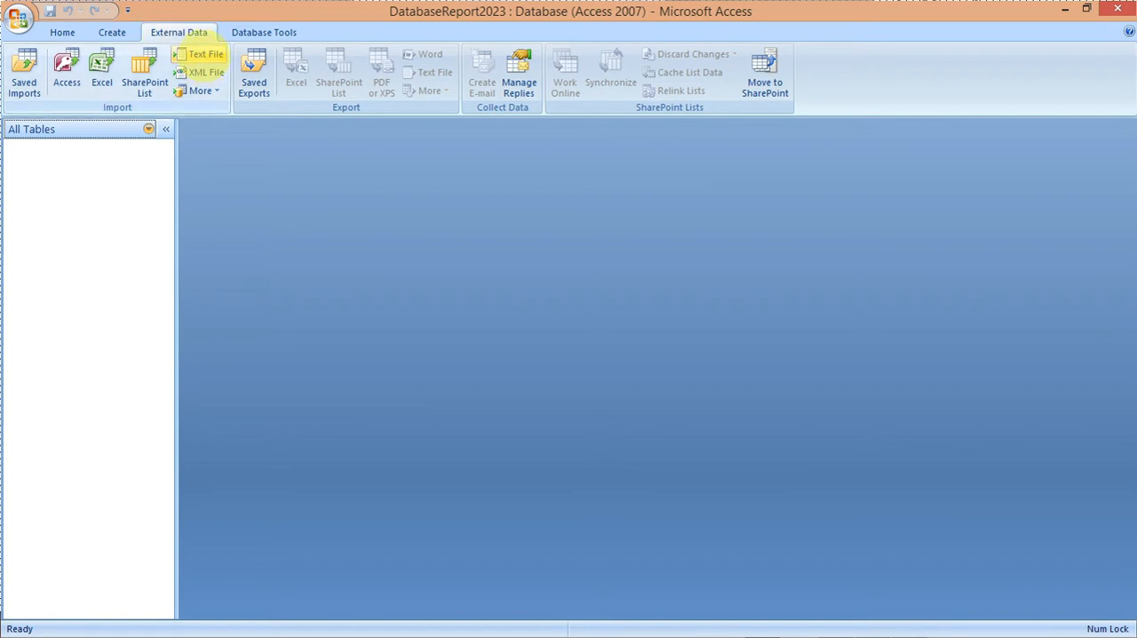
left_click(200, 56)
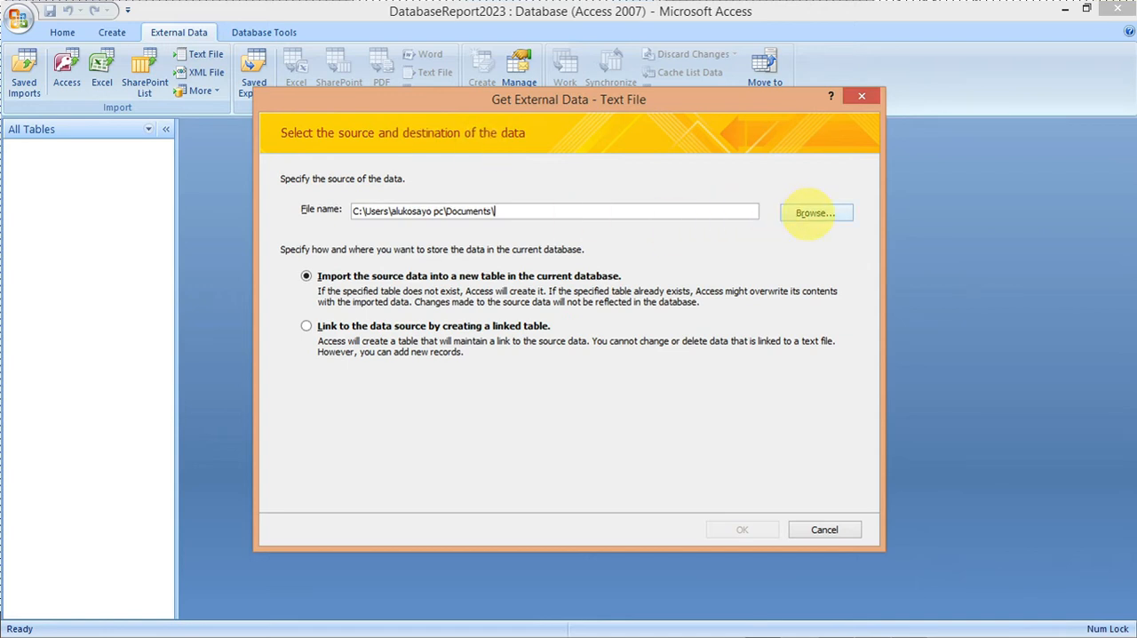
left_click(815, 213)
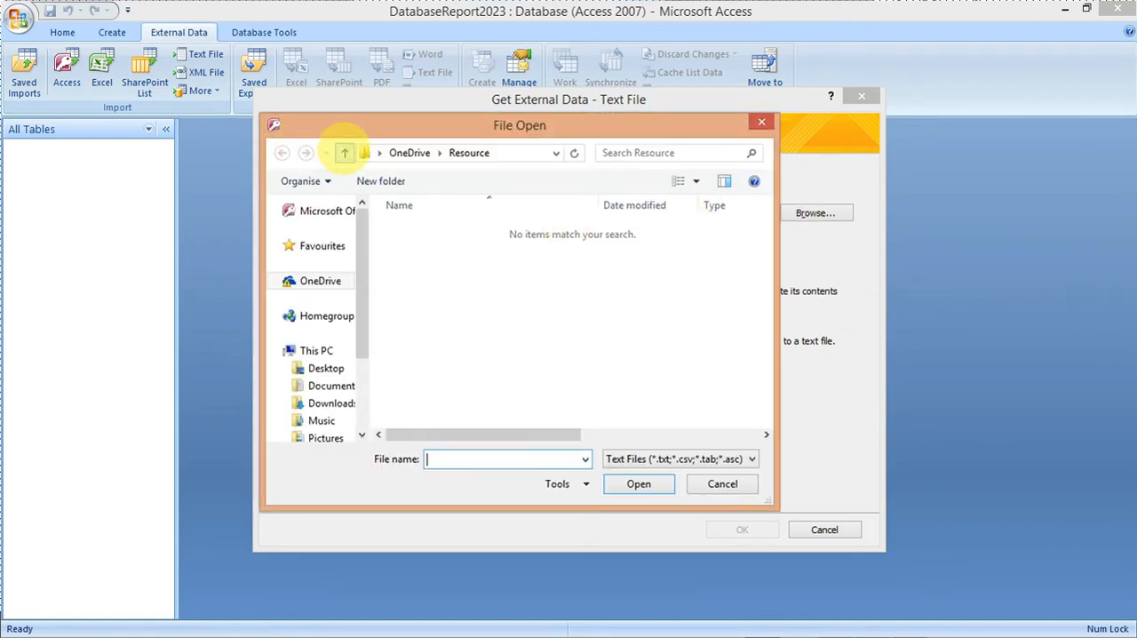
left_click(344, 152)
left_click(344, 151)
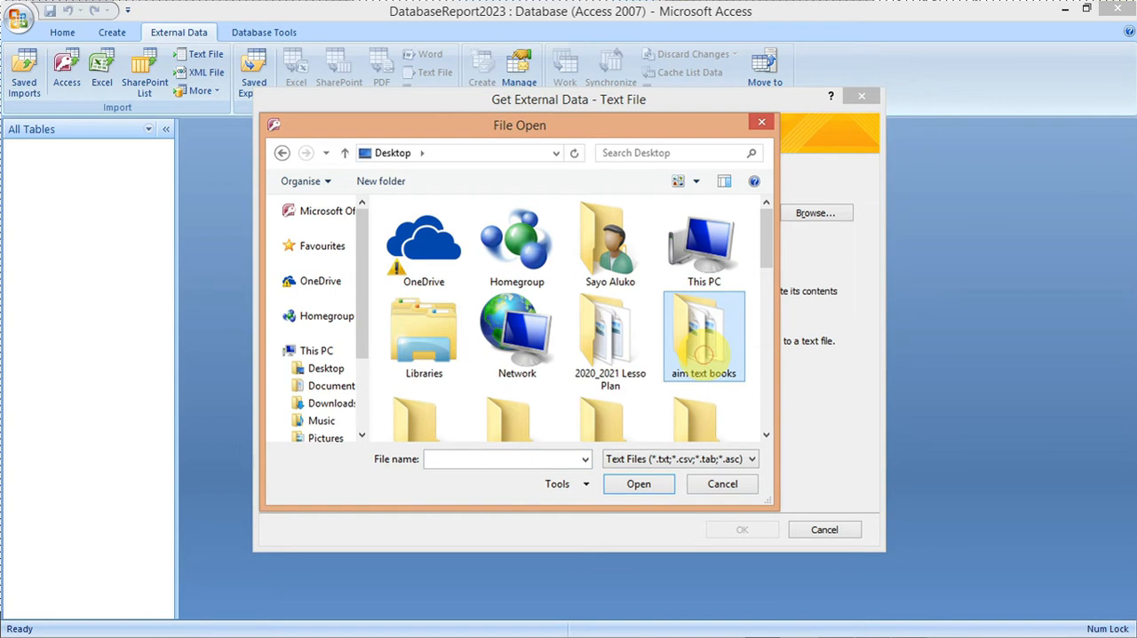
scroll(703, 356, "down", 5)
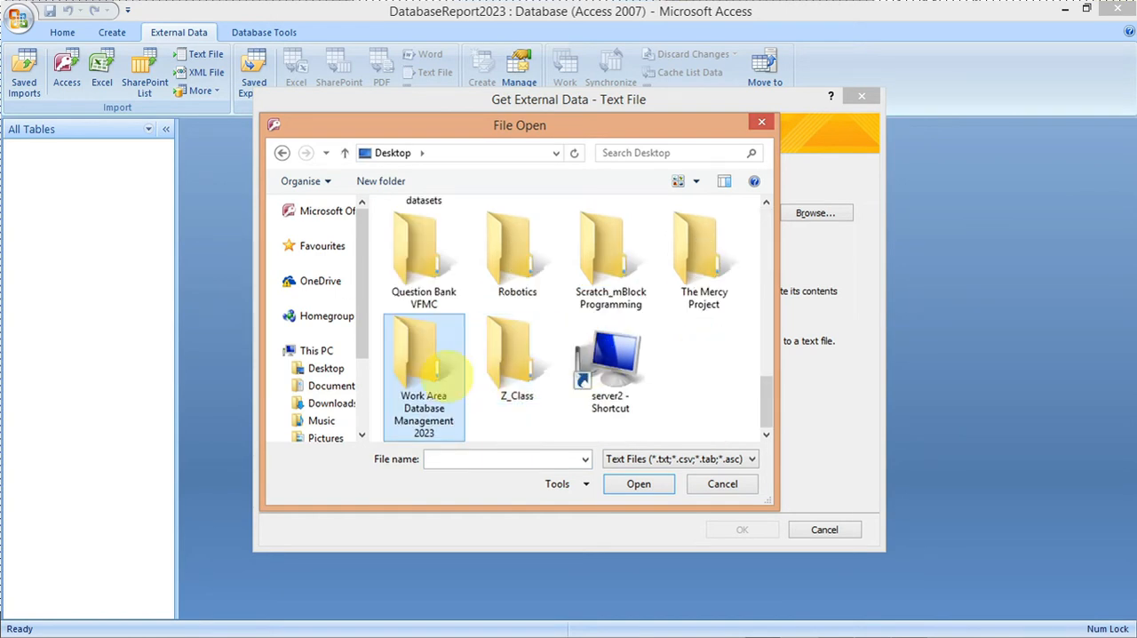
left_click(438, 375)
double_click(439, 375)
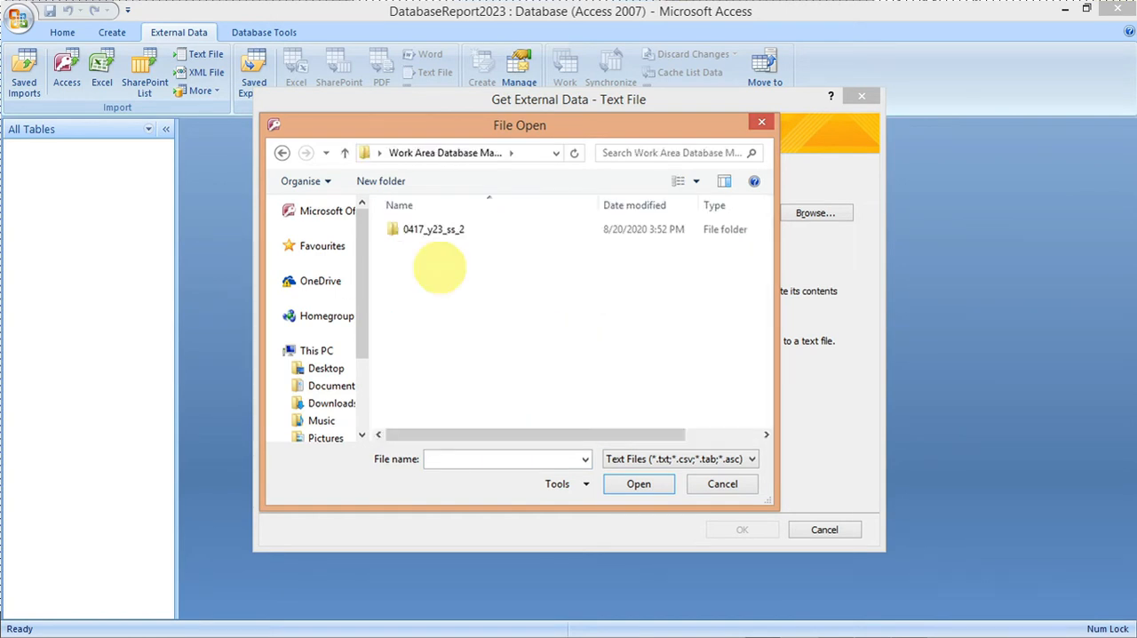
double_click(435, 233)
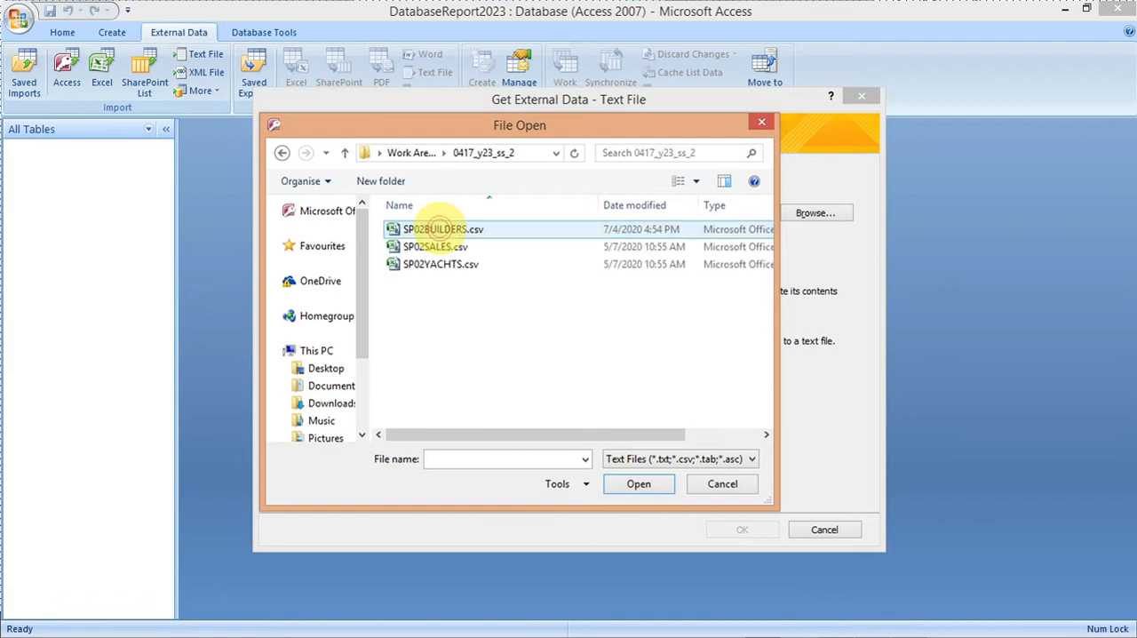
left_click(445, 265)
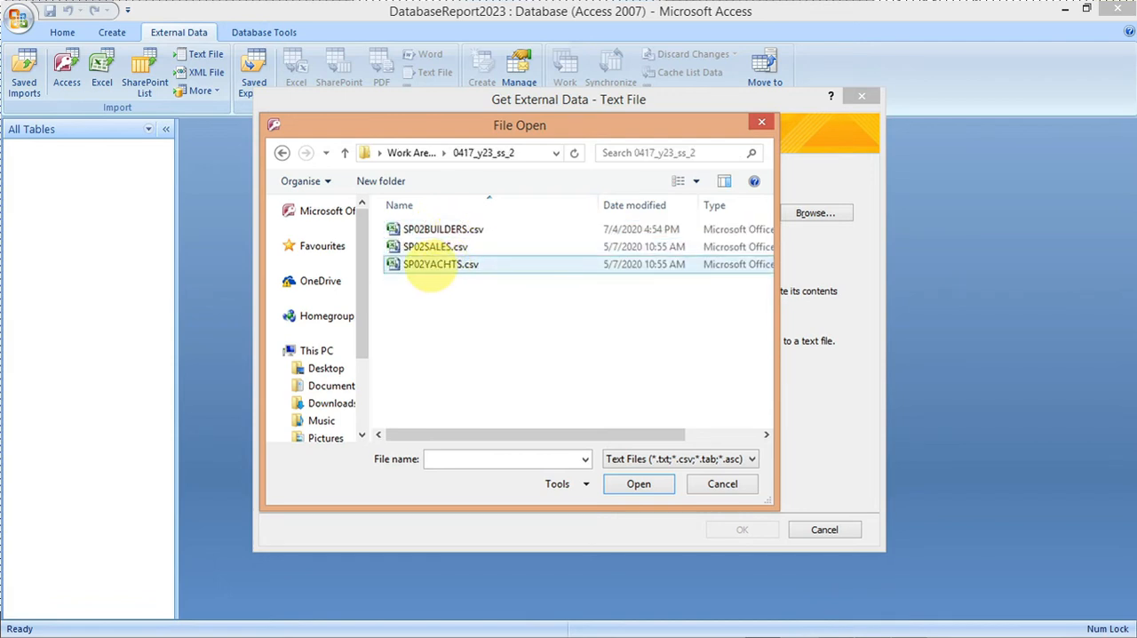
left_click(418, 265)
left_click(638, 483)
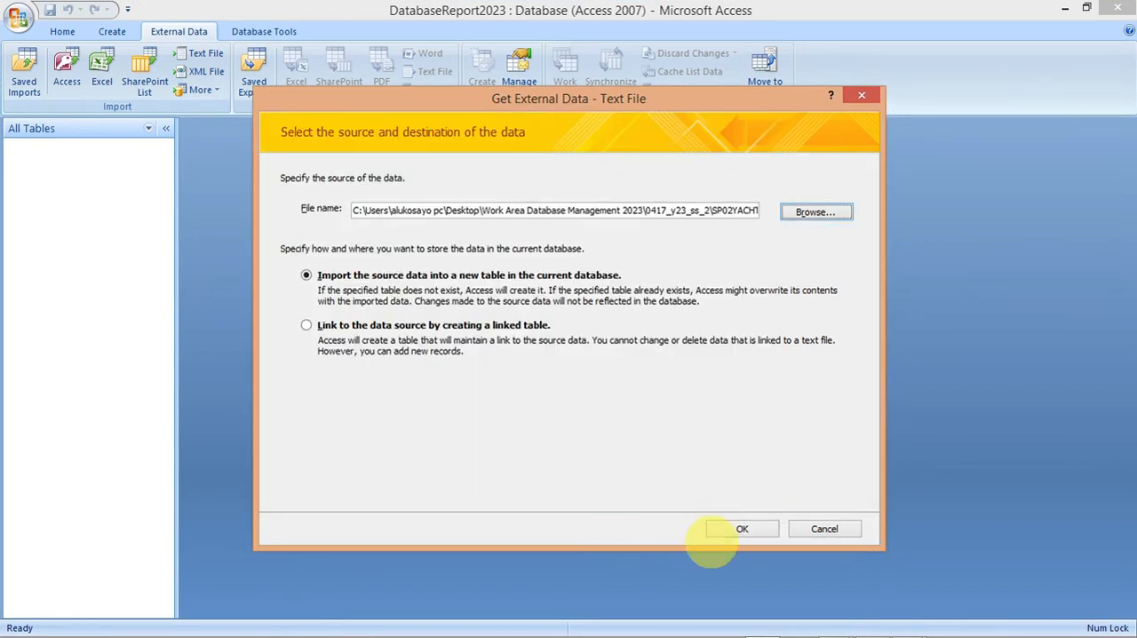
left_click(740, 530)
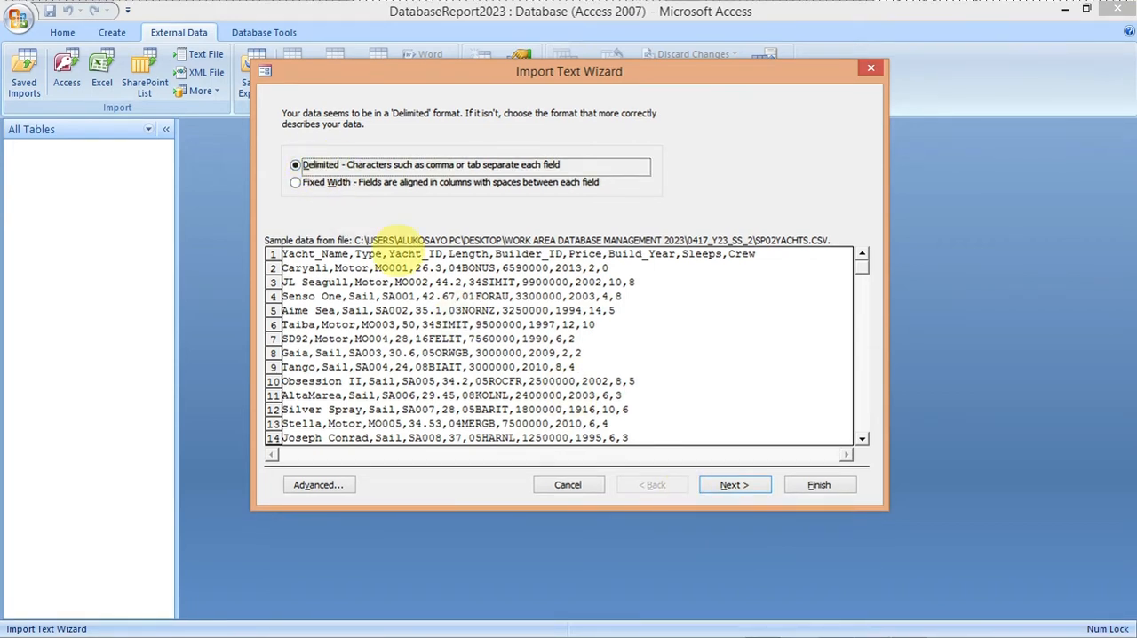
Step: Import the data as comma-delimited with the first row as field names, and continue to the field options
left_click(728, 484)
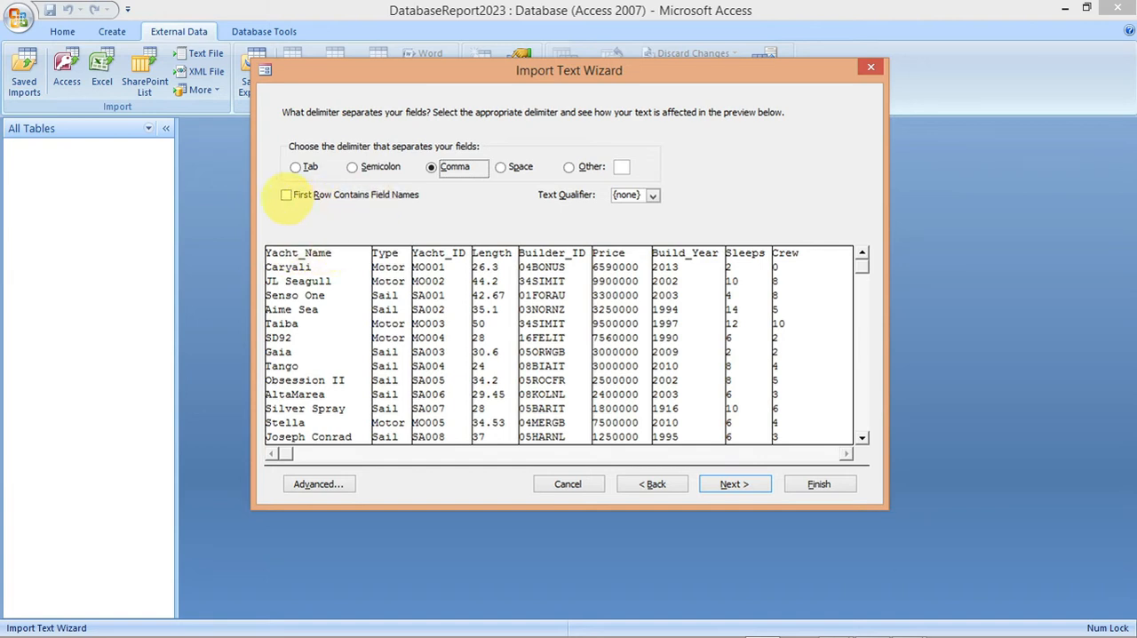
left_click(286, 194)
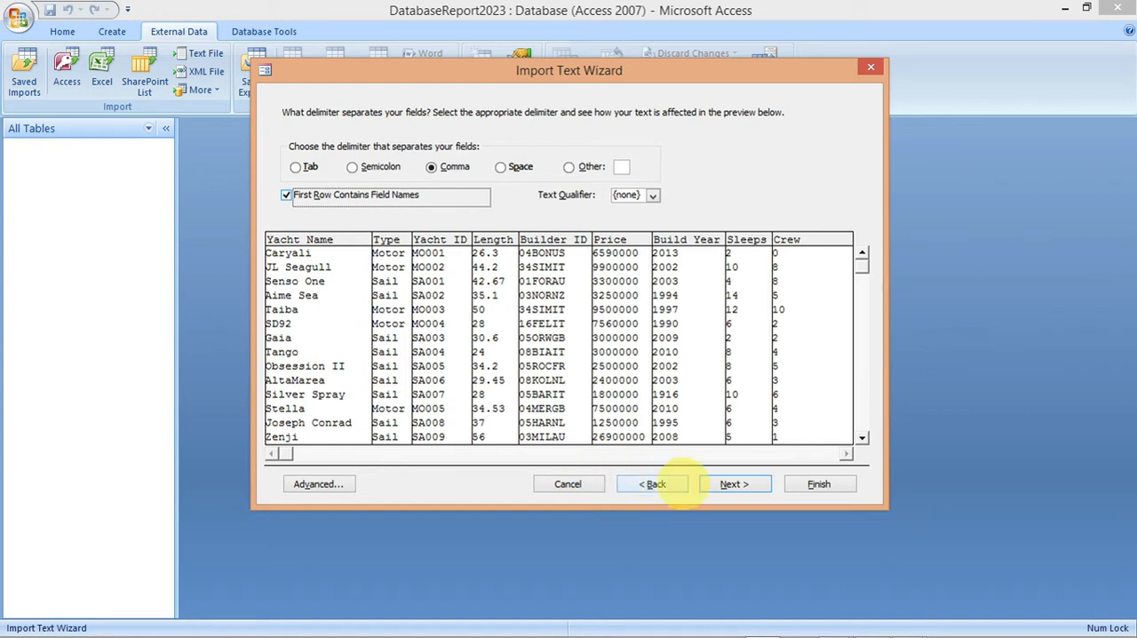
left_click(728, 484)
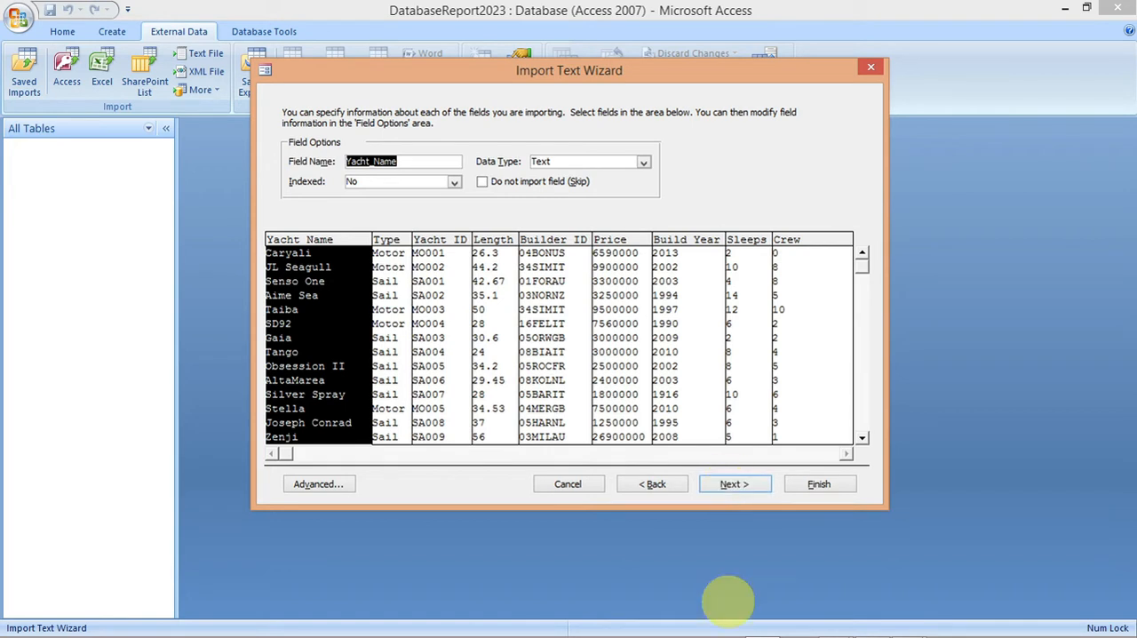
Step: Switch to the exam paper in Acrobat Reader and check the required field names, data types and display formats in question 18
mouse_move(719, 629)
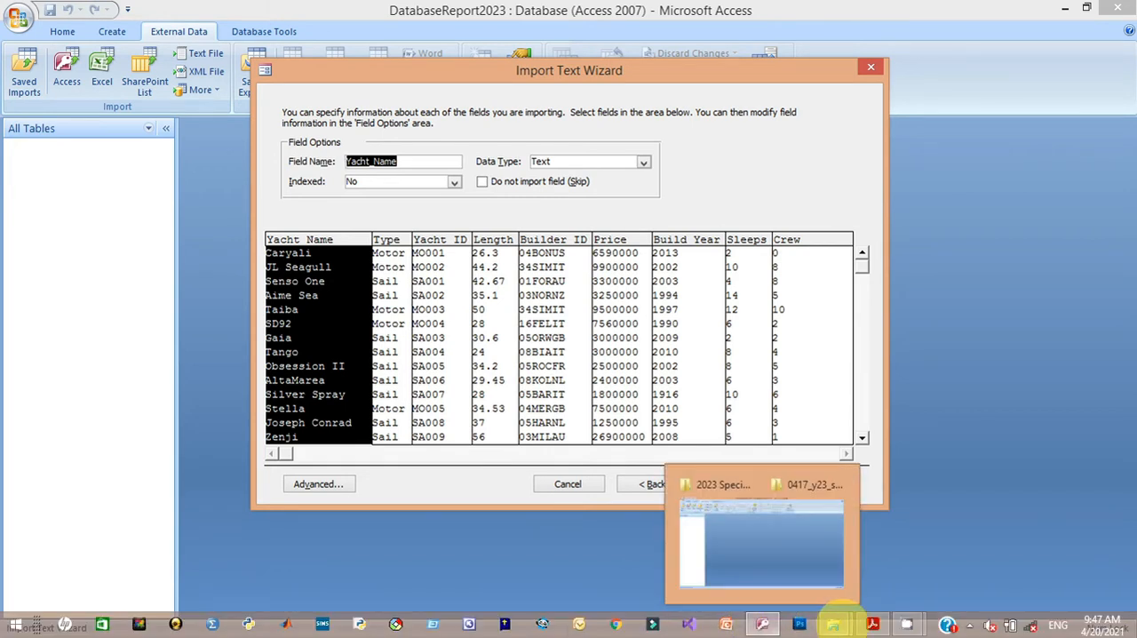
mouse_move(871, 623)
left_click(866, 558)
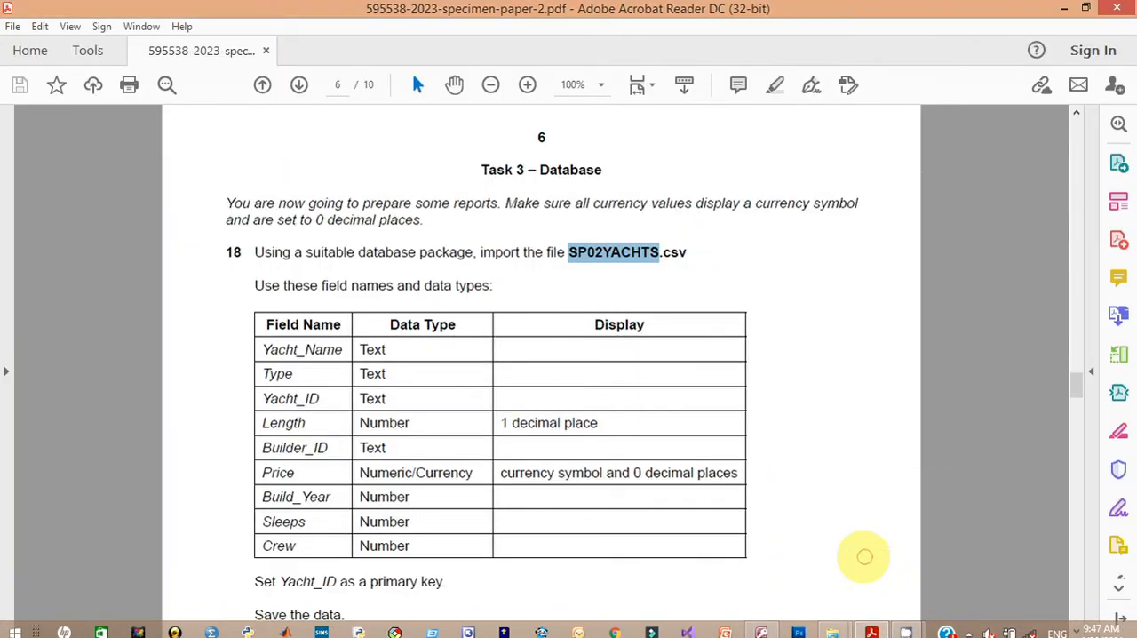
left_click_drag(1077, 381, 1075, 387)
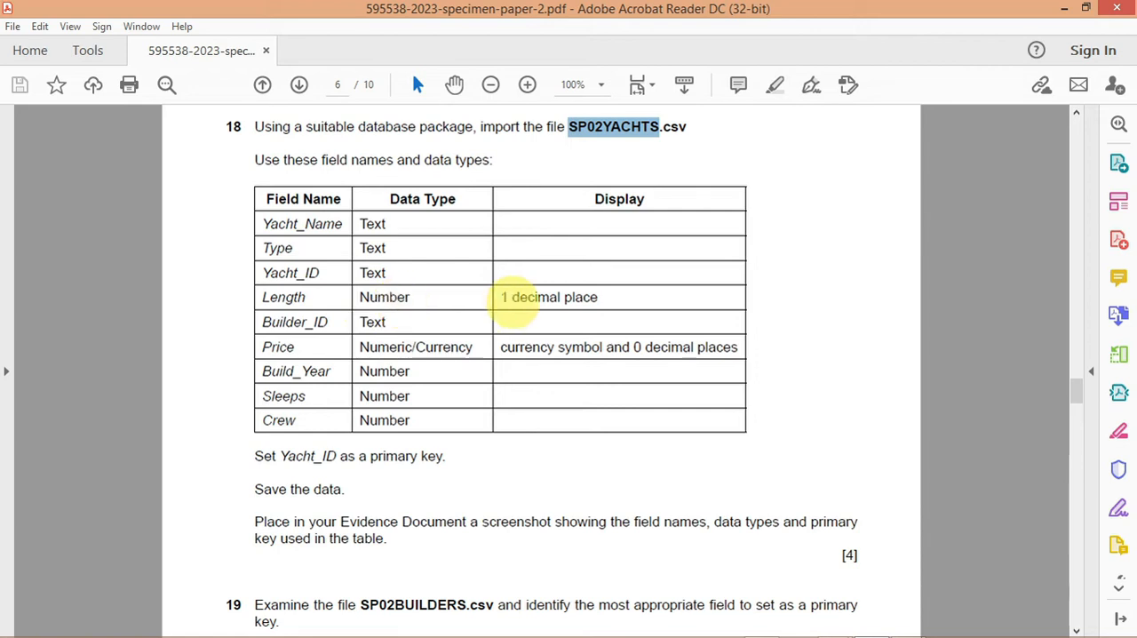
Step: Switch to Microsoft Access and set the Length field's data type to Long Integer in the advanced import specification
mouse_move(659, 636)
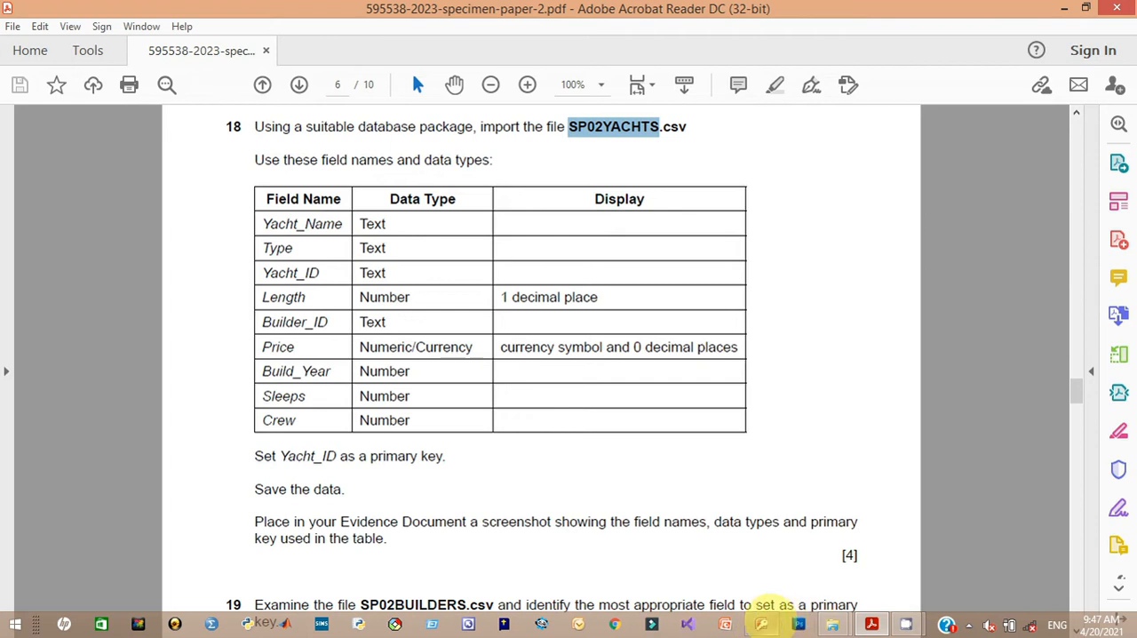
mouse_move(766, 616)
left_click(758, 565)
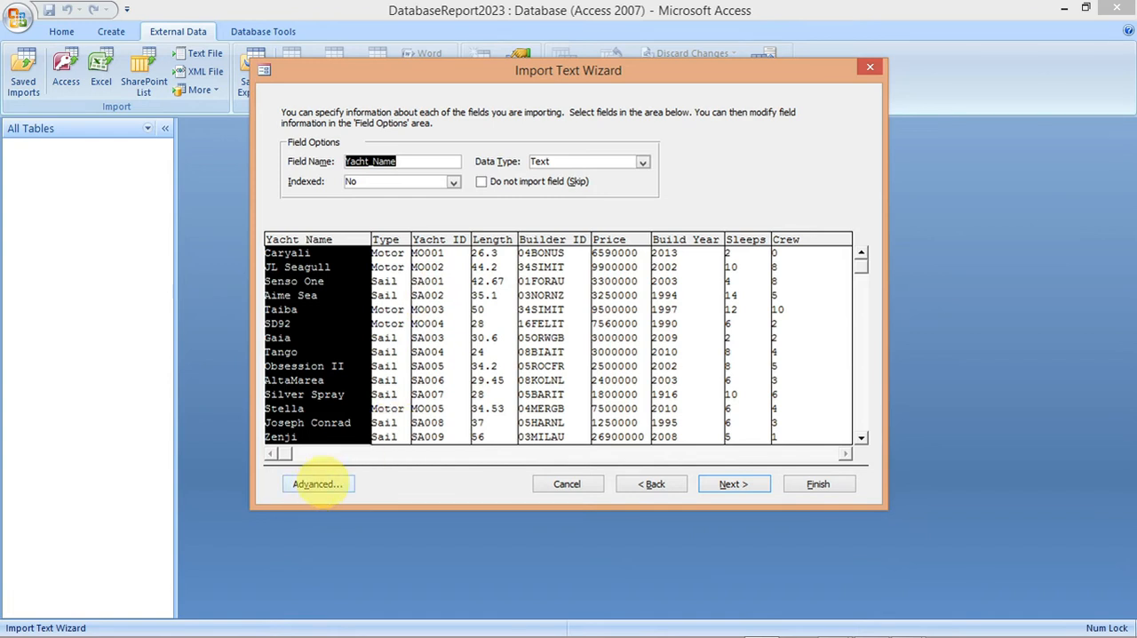
left_click(318, 484)
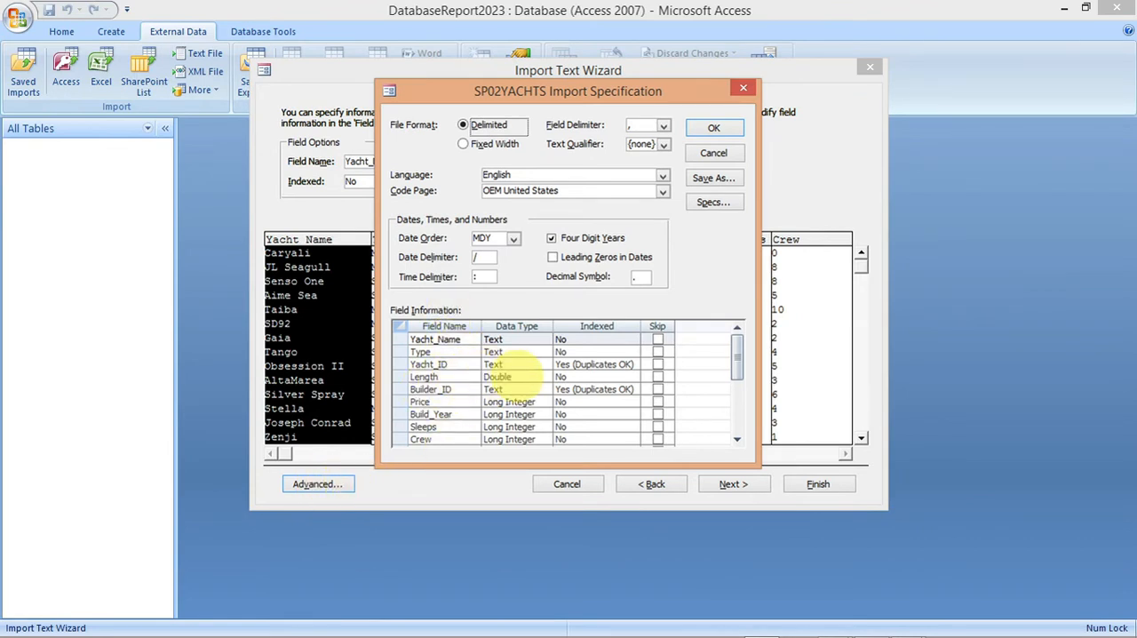
left_click(520, 377)
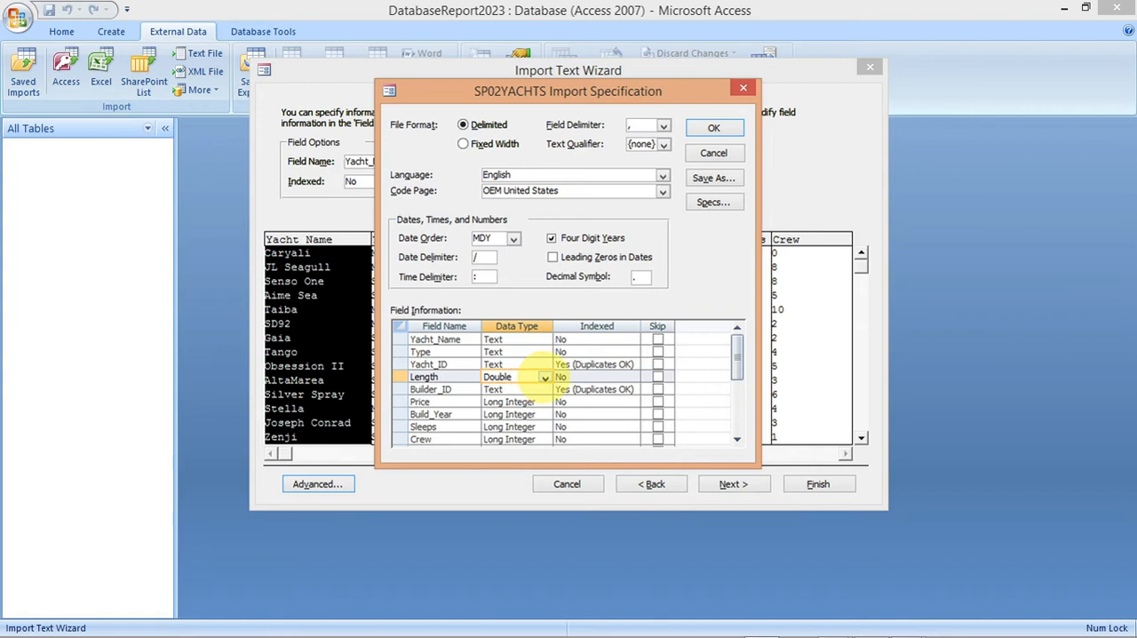
left_click(544, 377)
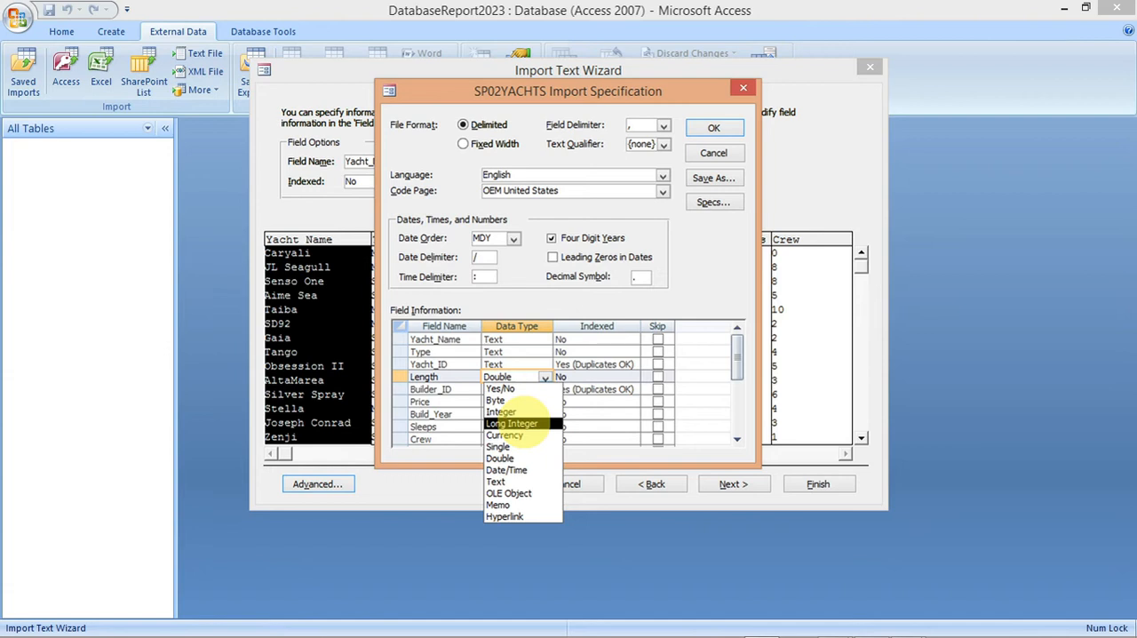
left_click(513, 422)
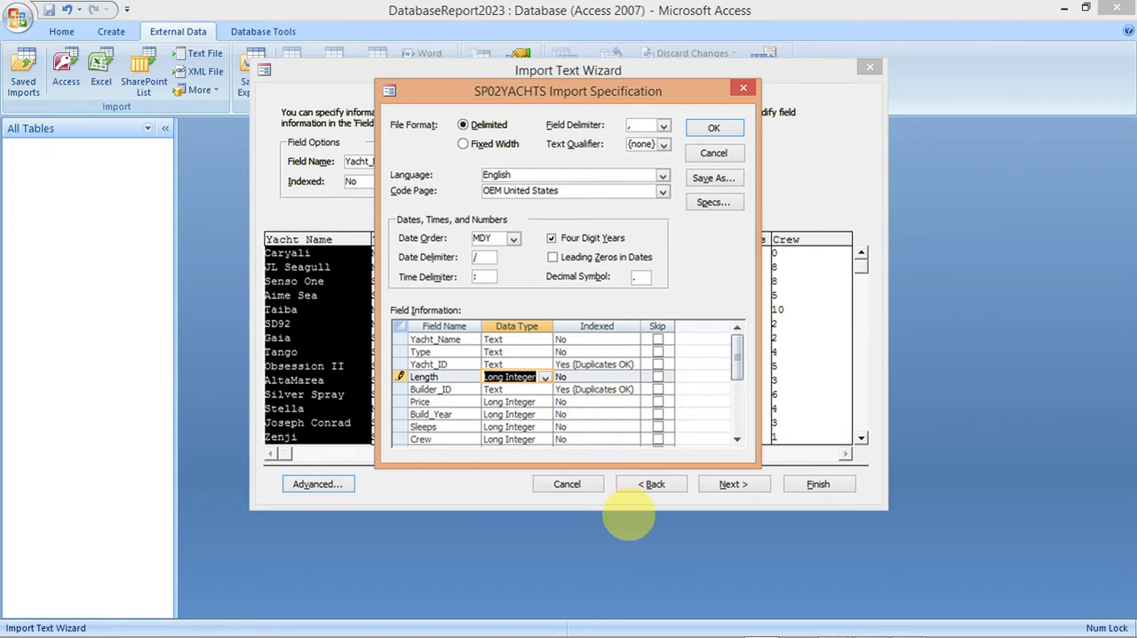
Step: Set the Price field's data type to Currency, checking it against the exam paper, and accept the import specification
mouse_move(762, 625)
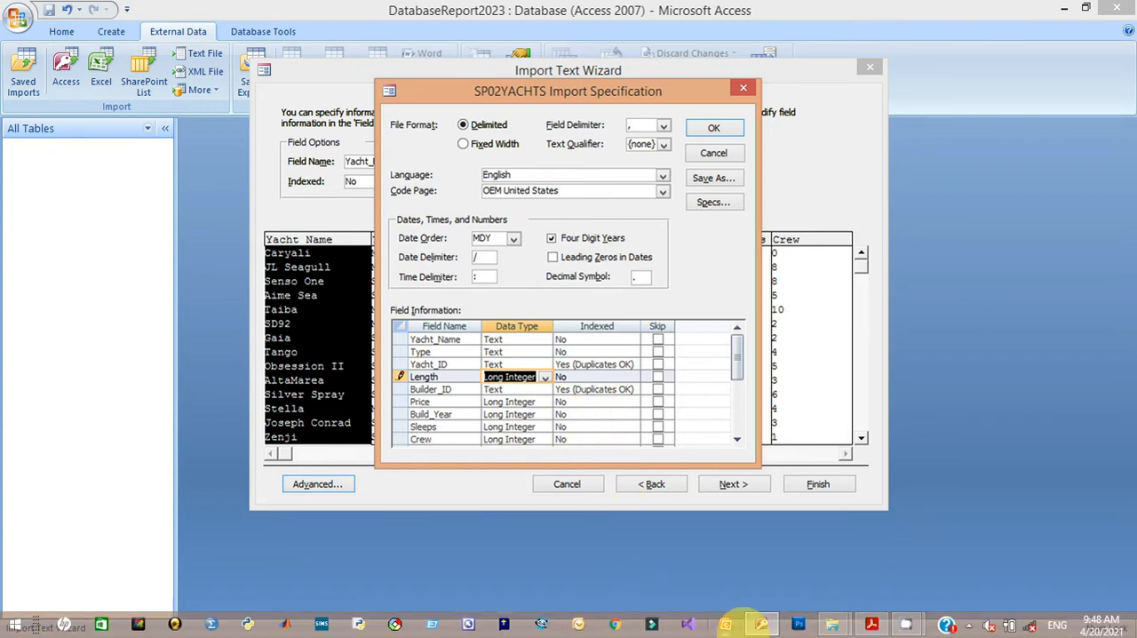
mouse_move(870, 624)
left_click(858, 565)
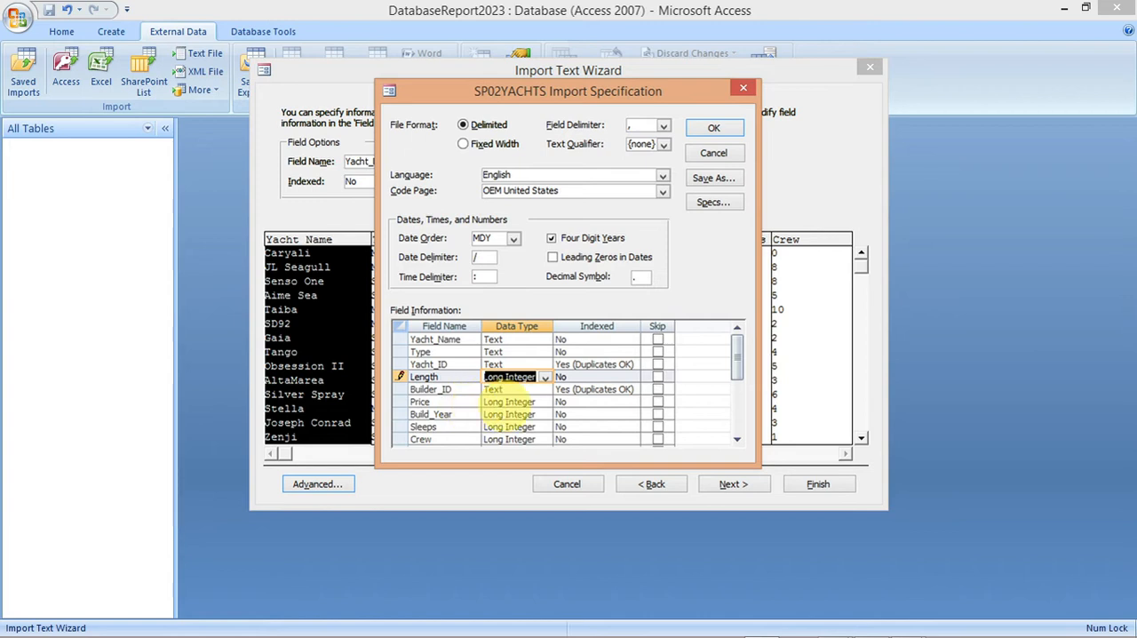
left_click(542, 402)
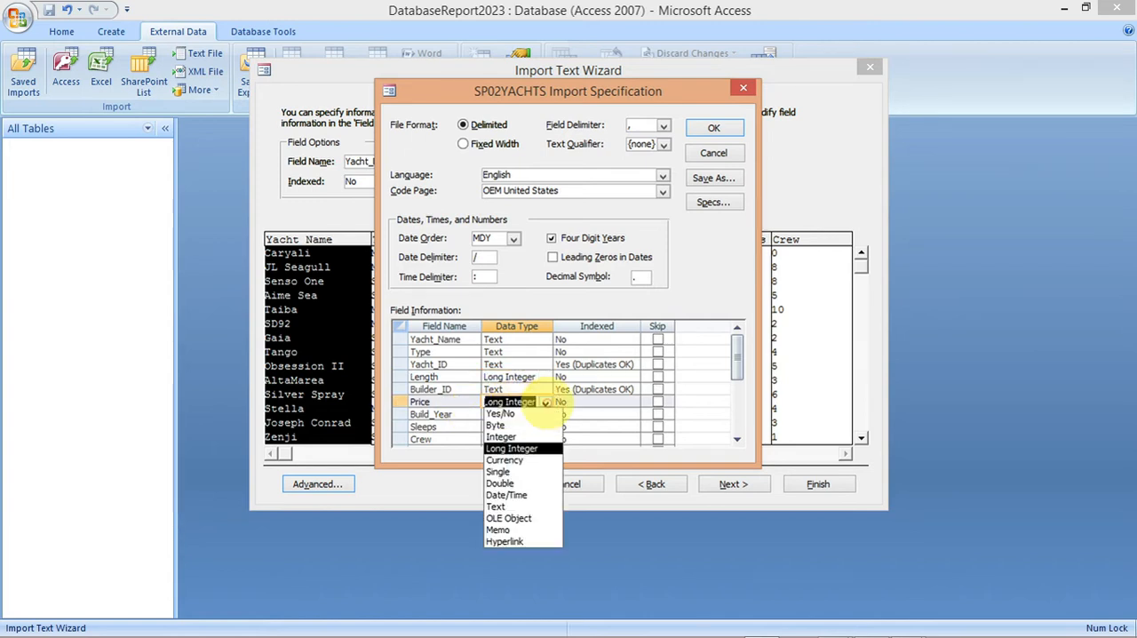
left_click(527, 458)
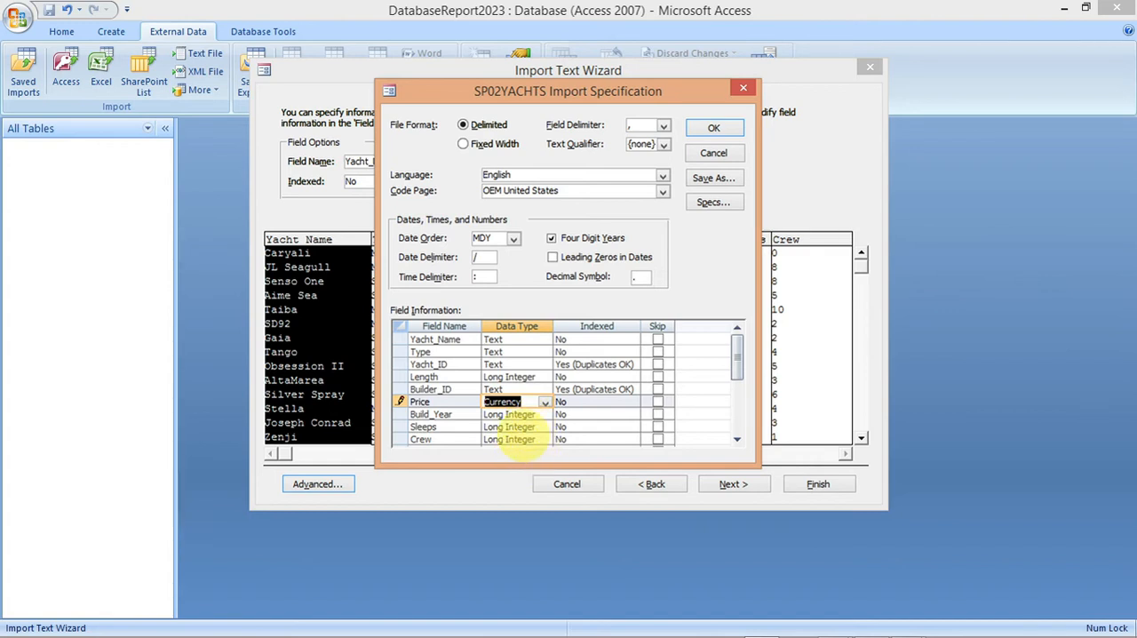
mouse_move(673, 617)
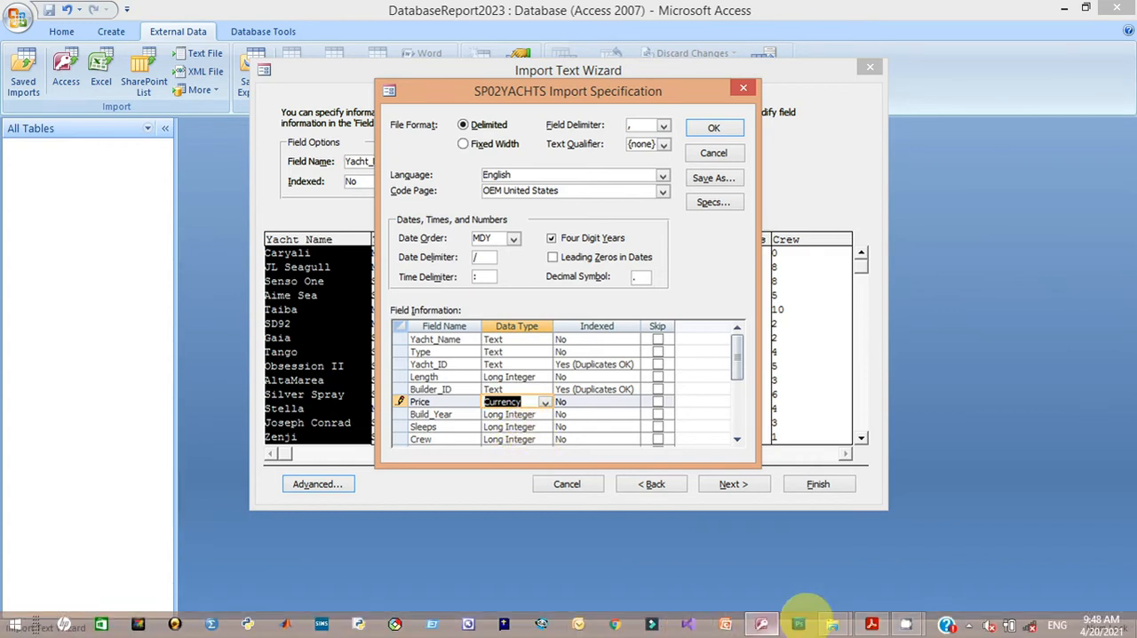
mouse_move(871, 622)
mouse_move(853, 555)
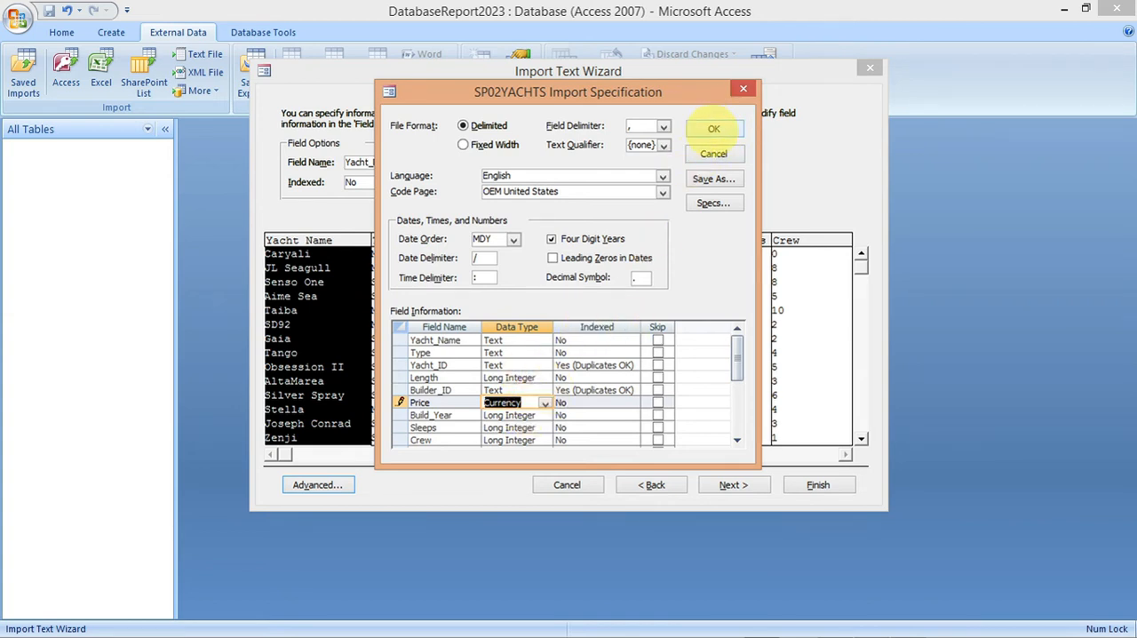
left_click(713, 129)
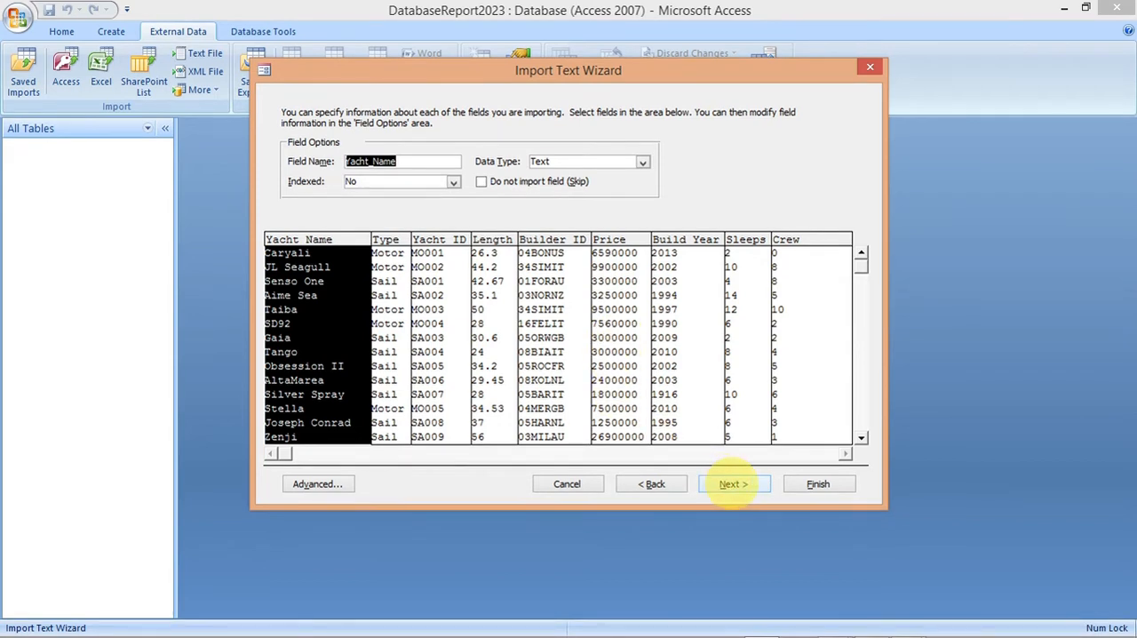
Step: Continue to the primary key options and choose Yacht_ID as the table's own primary key, as the exam paper requires
left_click(733, 483)
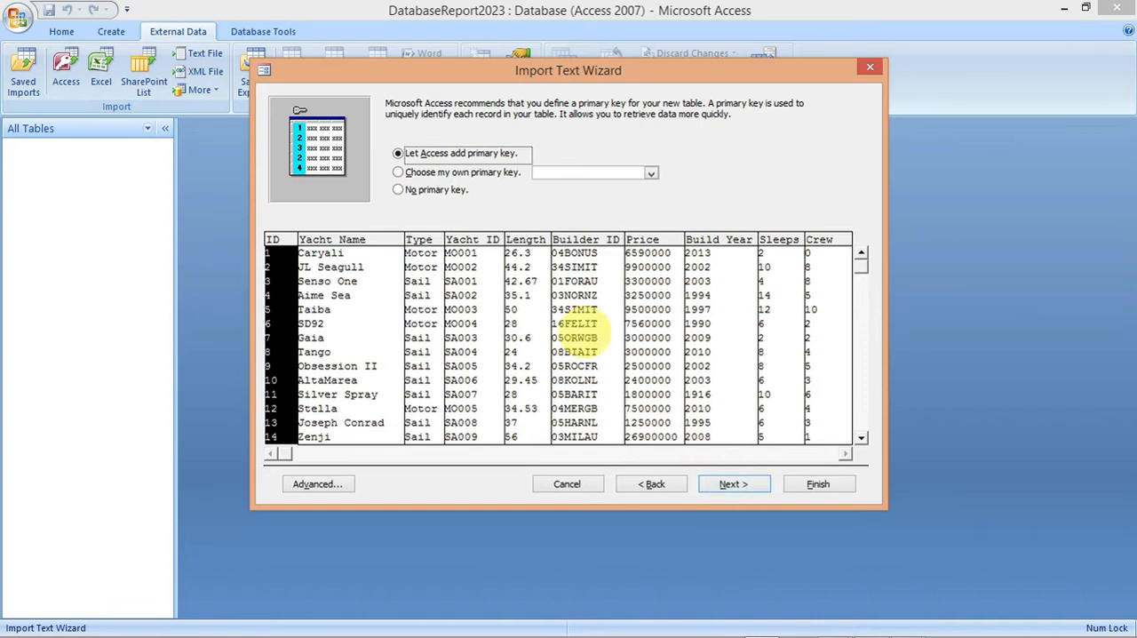
mouse_move(728, 627)
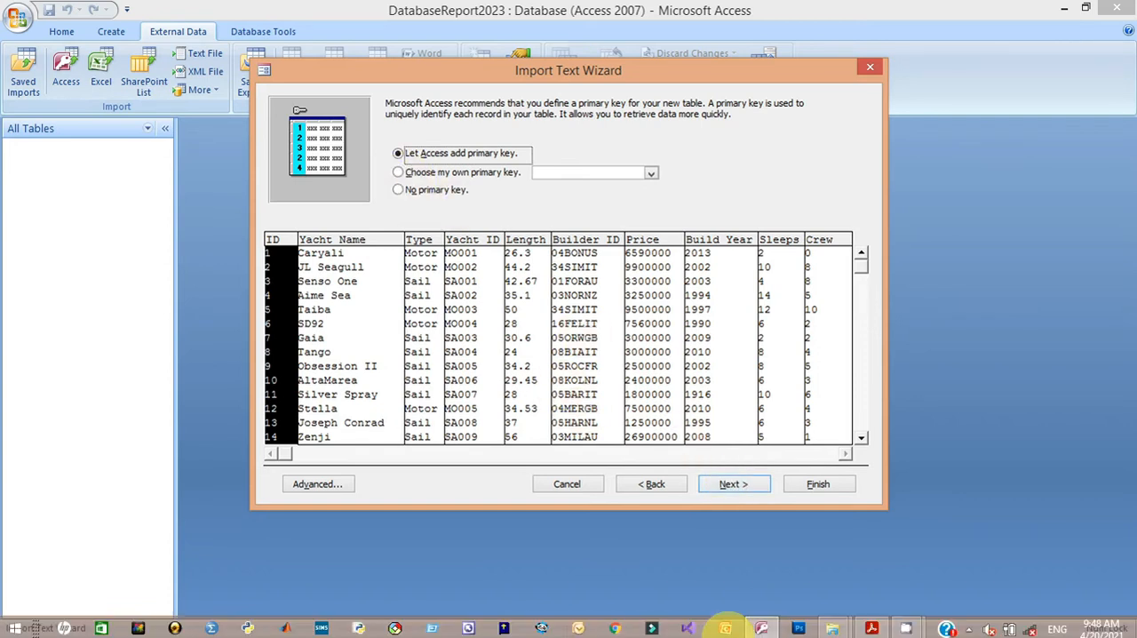
mouse_move(871, 625)
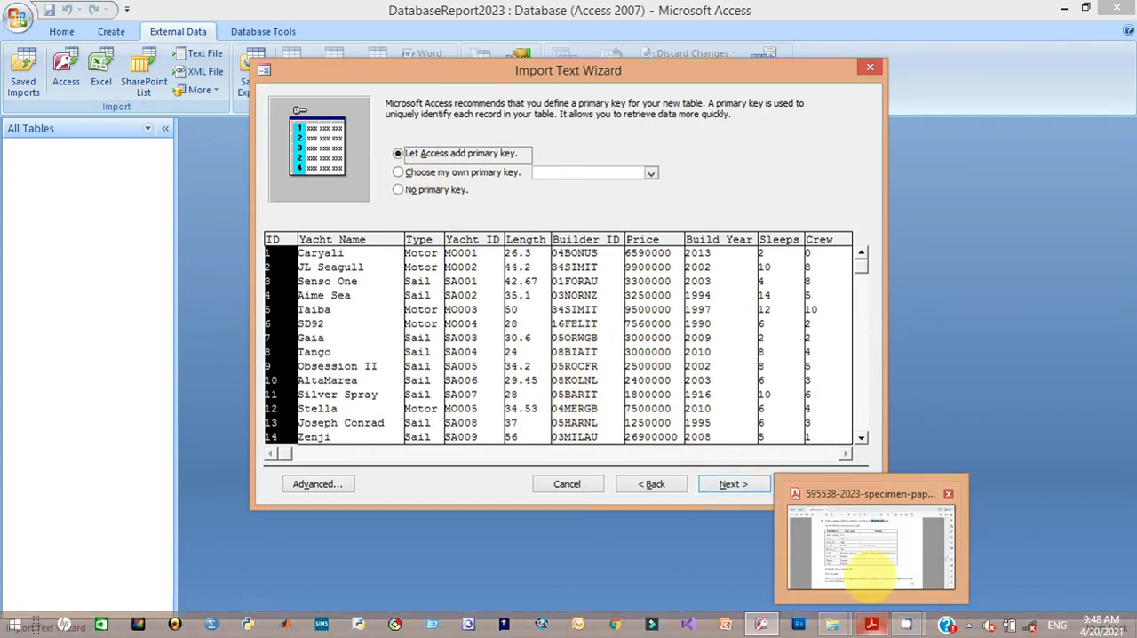
left_click(864, 567)
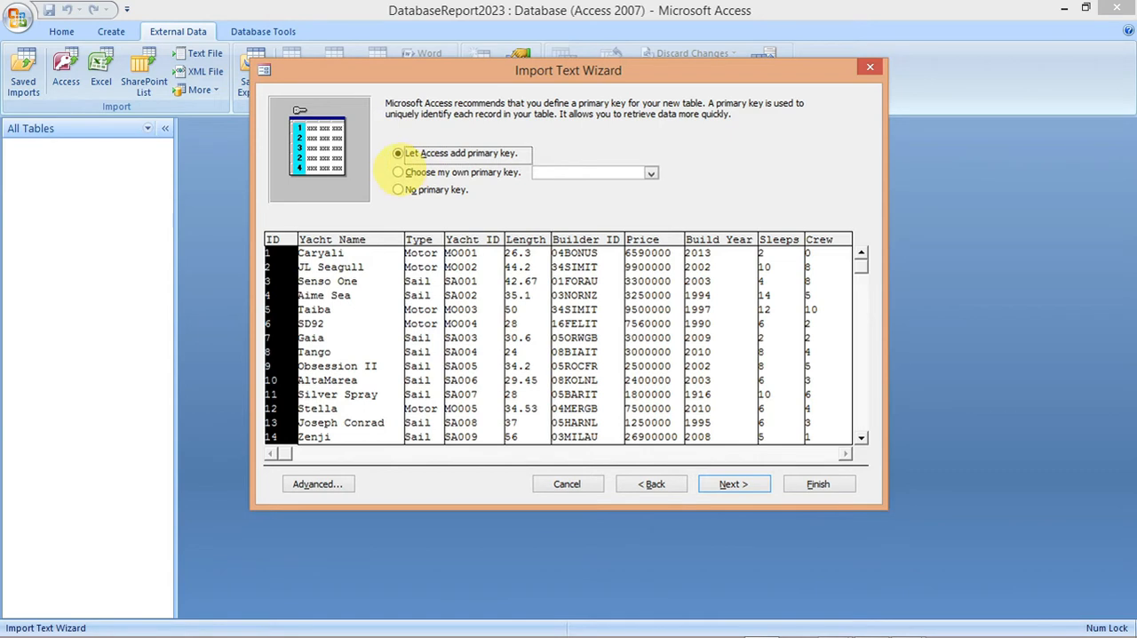
left_click(398, 172)
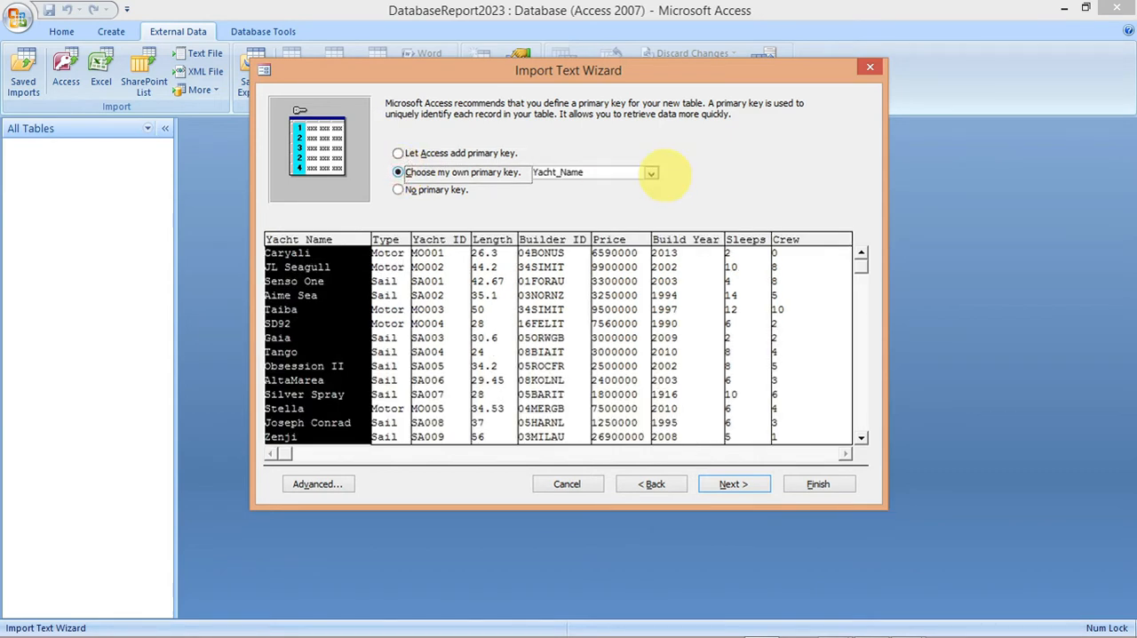
left_click(651, 173)
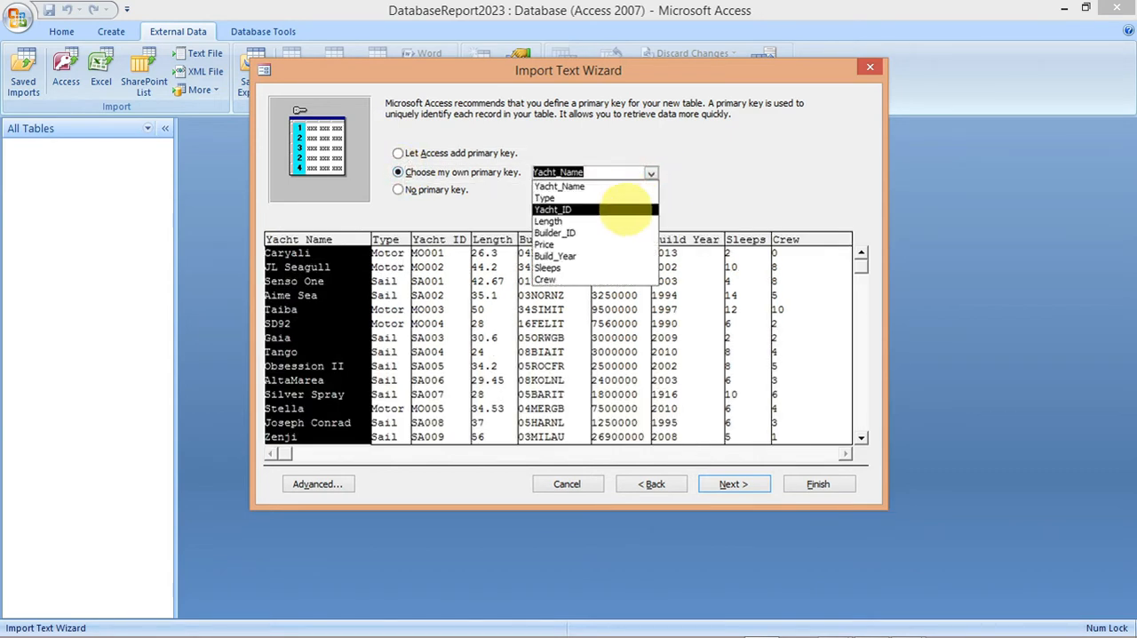
left_click(625, 209)
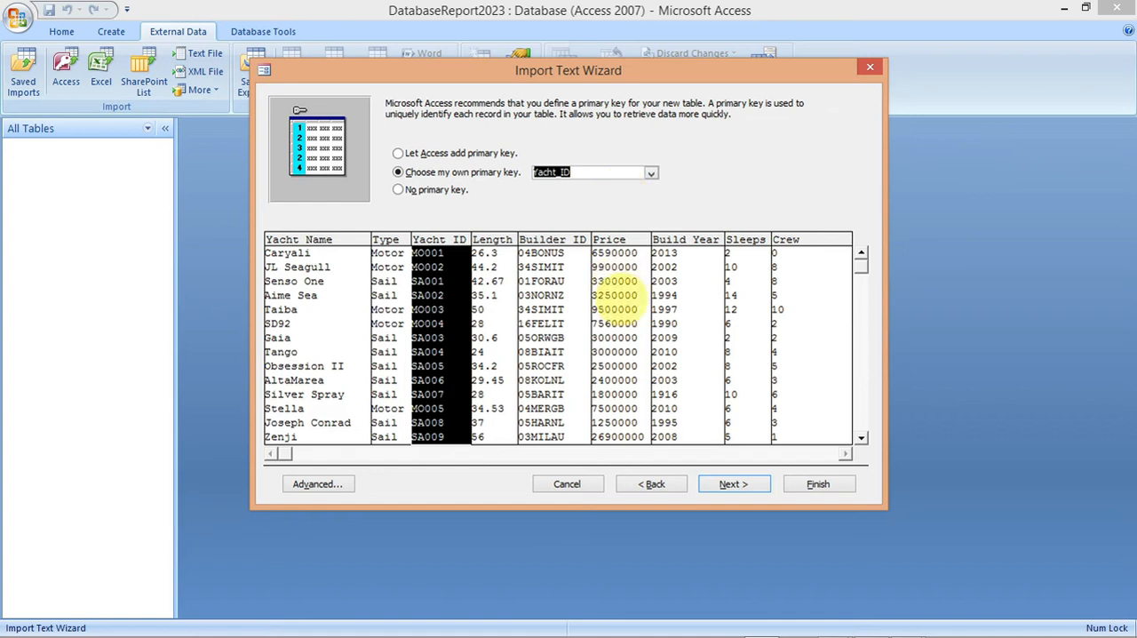
Step: Finish the import into the table SP02YACHTS and close the wizard without saving the import steps
left_click(729, 484)
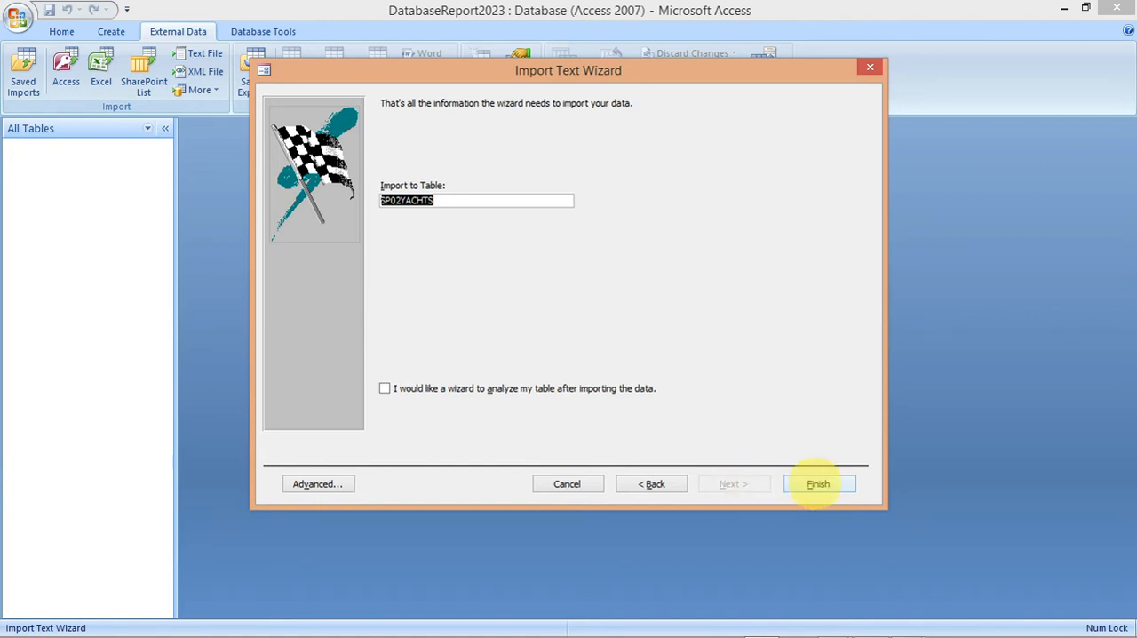
left_click(818, 483)
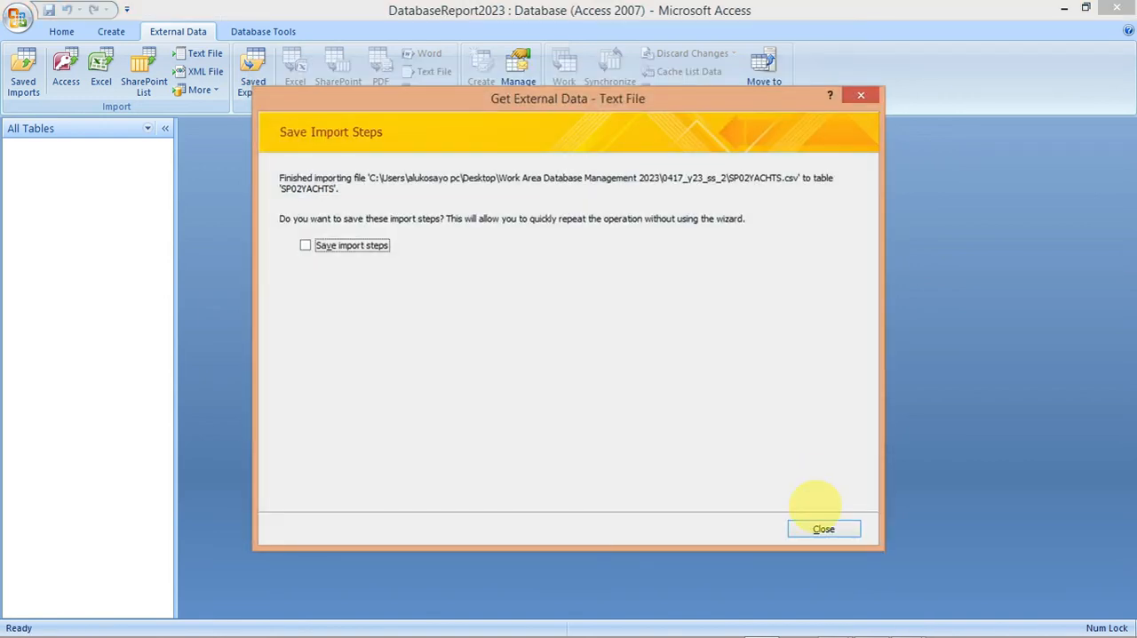
left_click(819, 527)
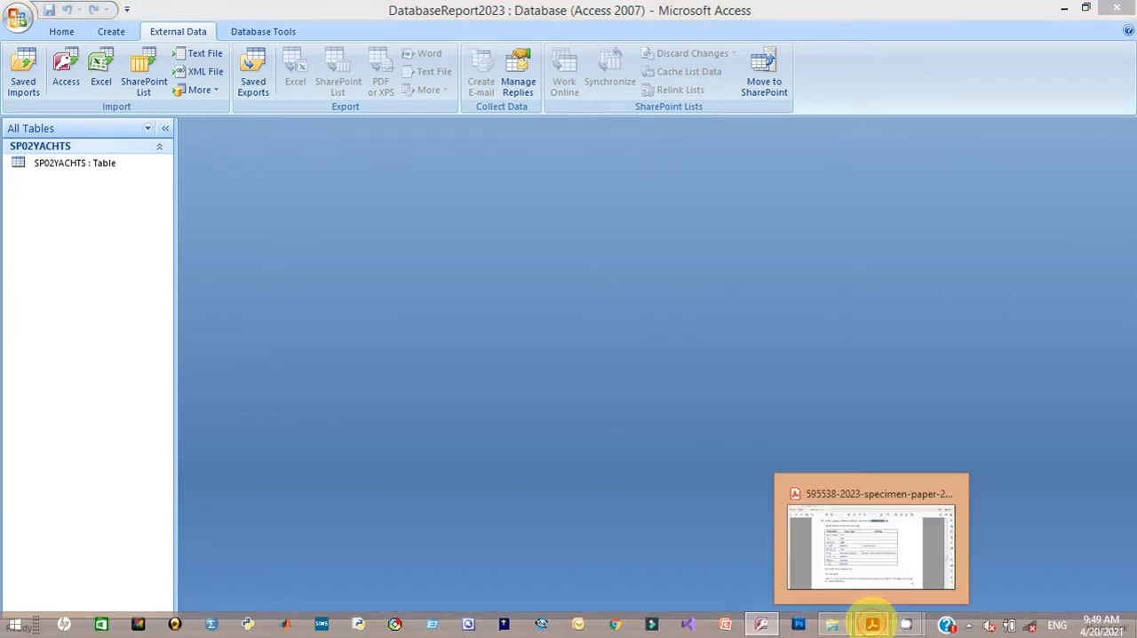
Step: Review question 18 in the exam paper in Acrobat Reader, and open the SP02YACHTS table in Design View in Access
left_click(872, 624)
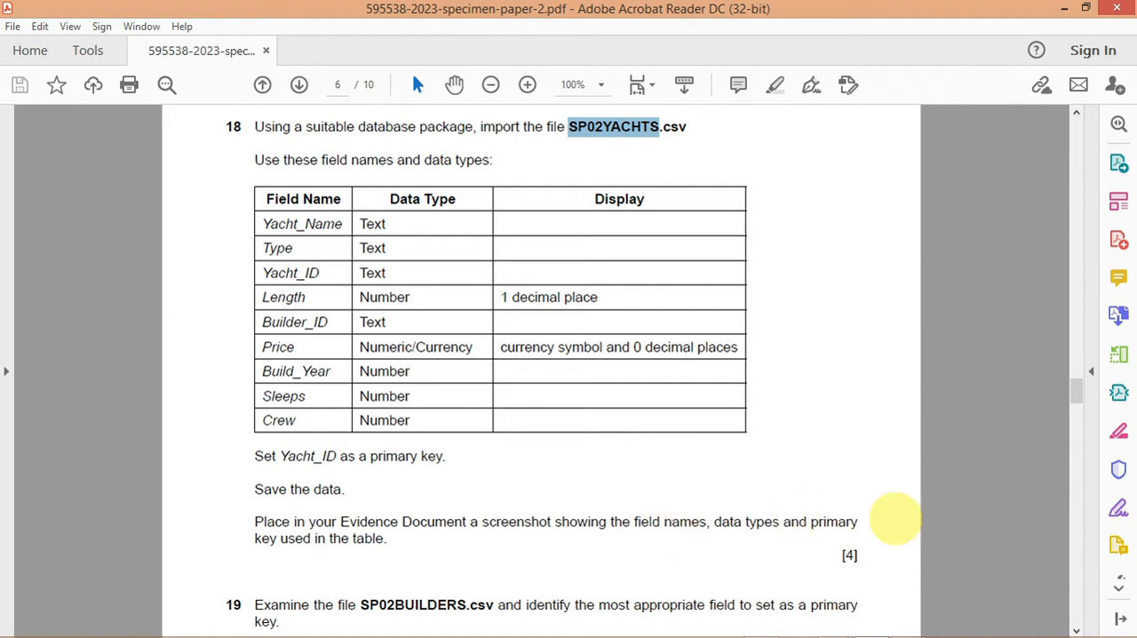
left_click_drag(1075, 393, 1073, 405)
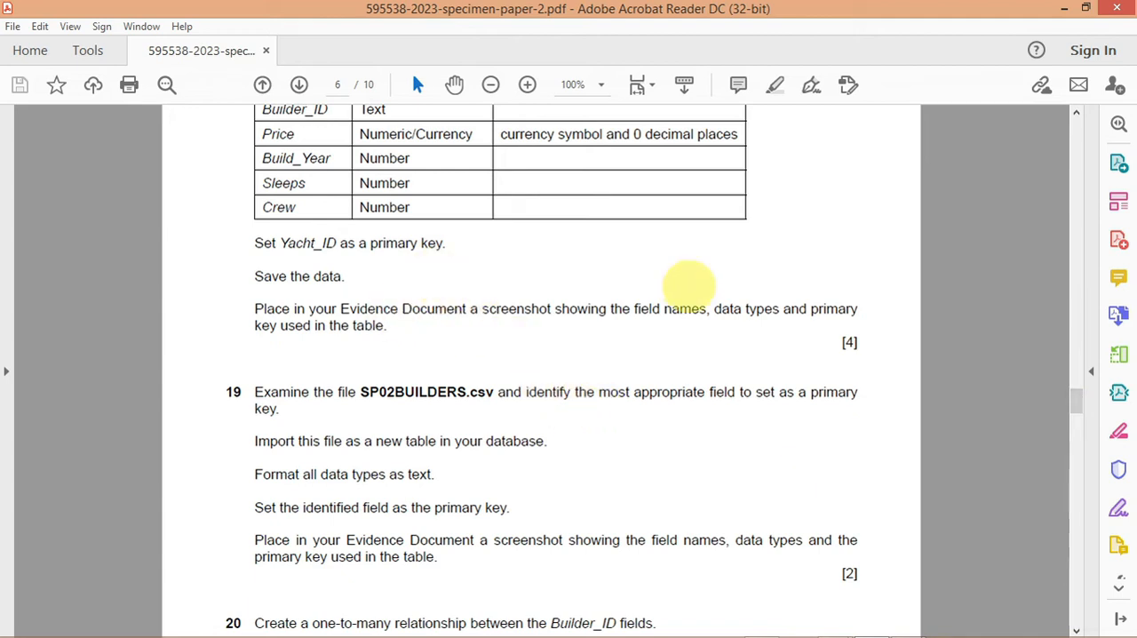
scroll(1077, 382, "up", 5)
left_click_drag(1078, 379, 1076, 378)
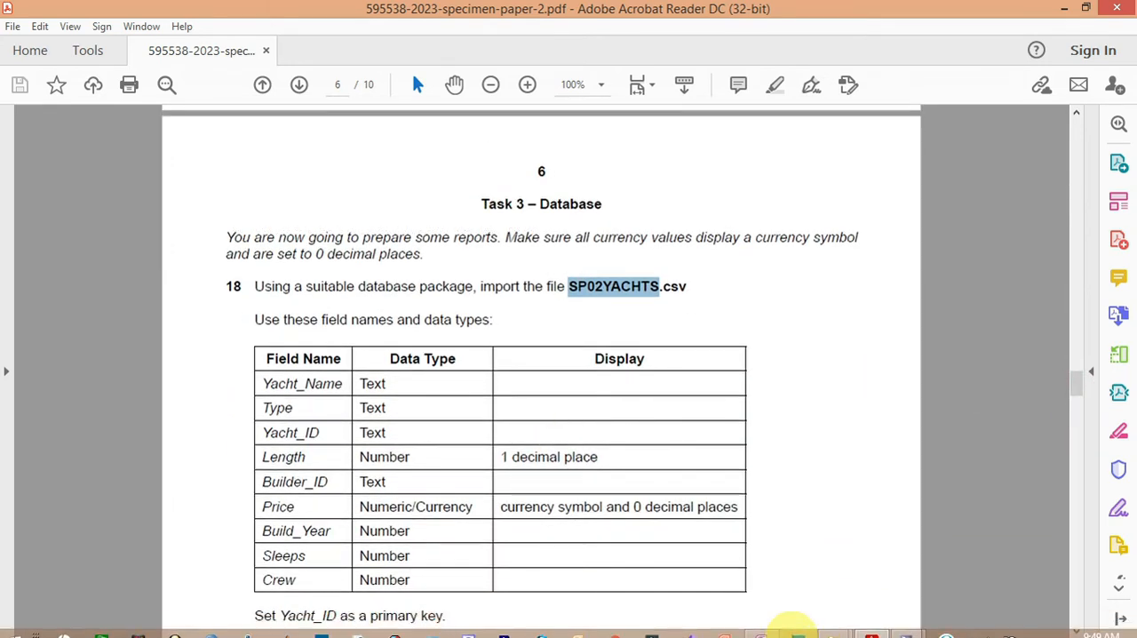
left_click(762, 627)
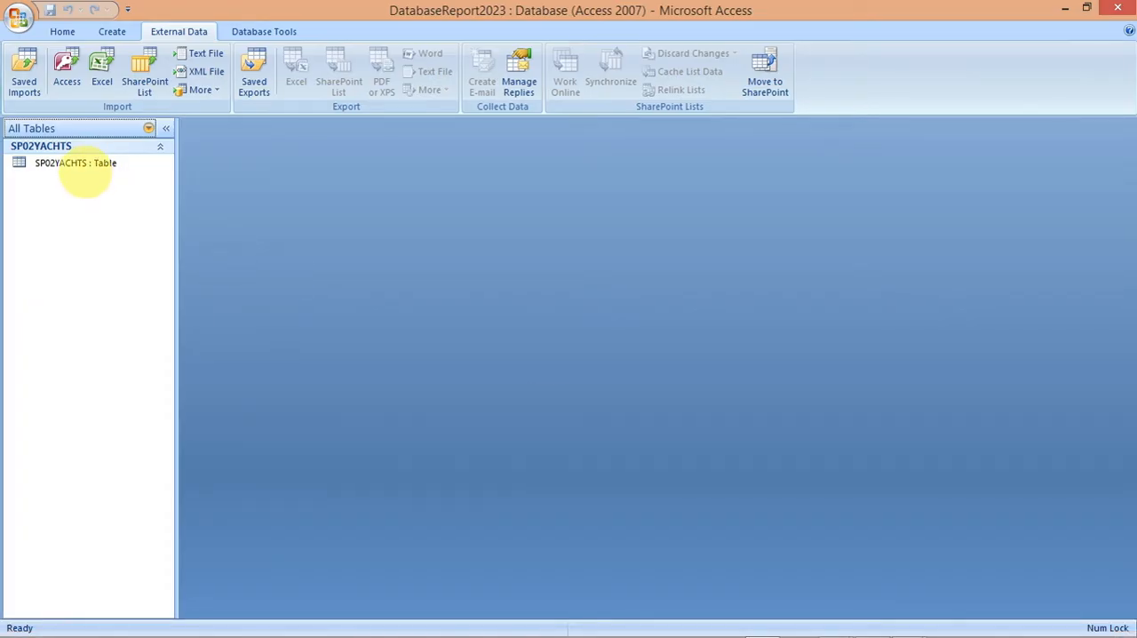
left_click(80, 165)
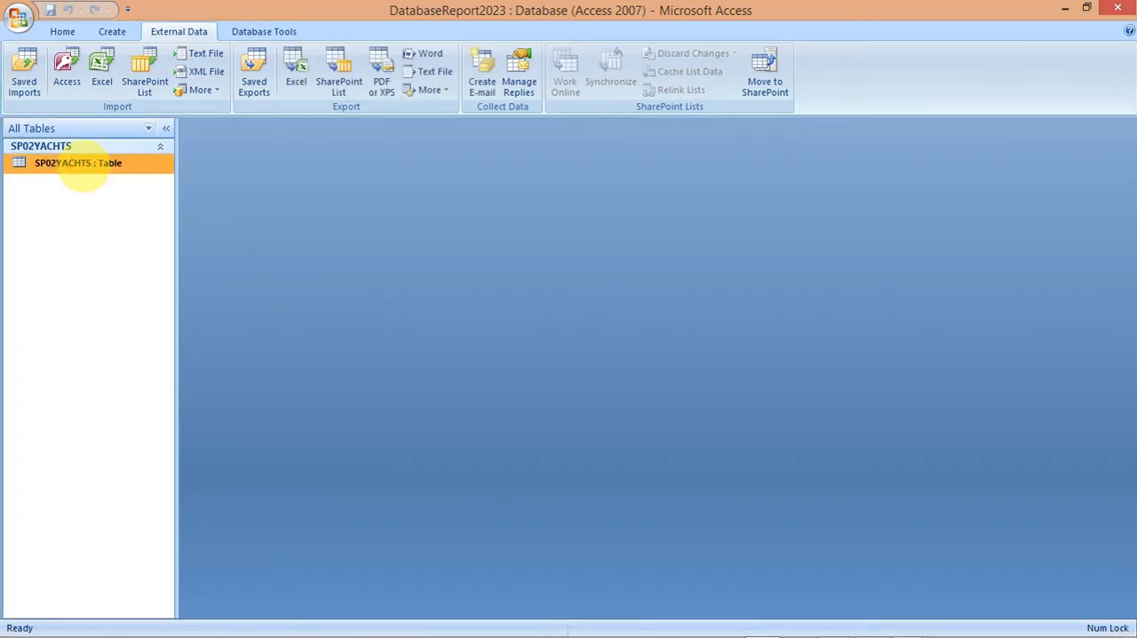
right_click(80, 171)
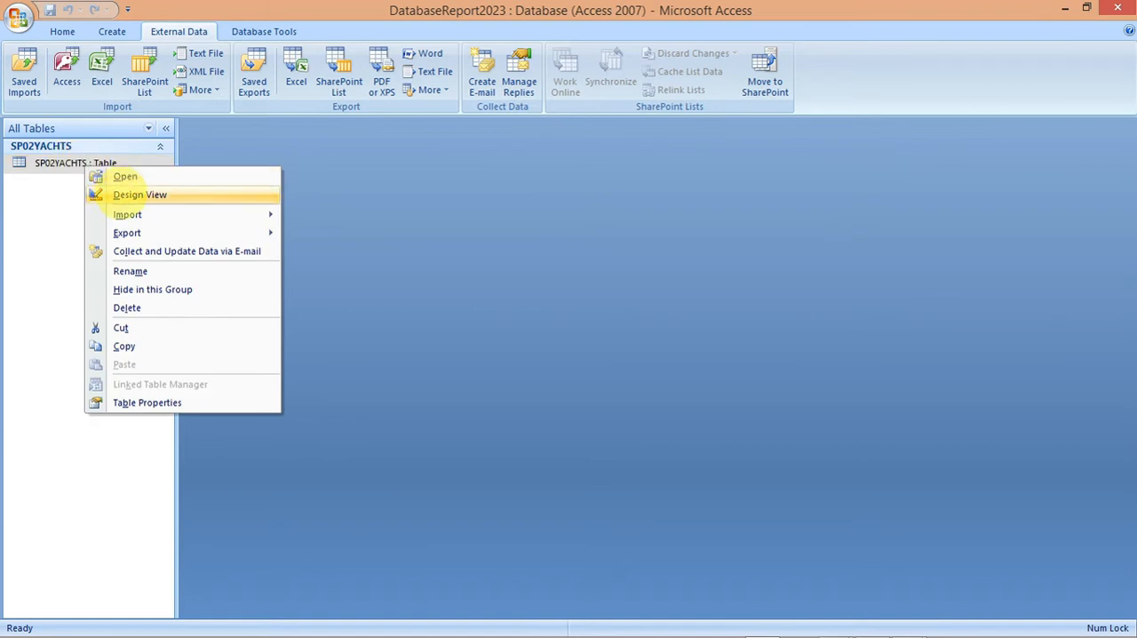
left_click(122, 194)
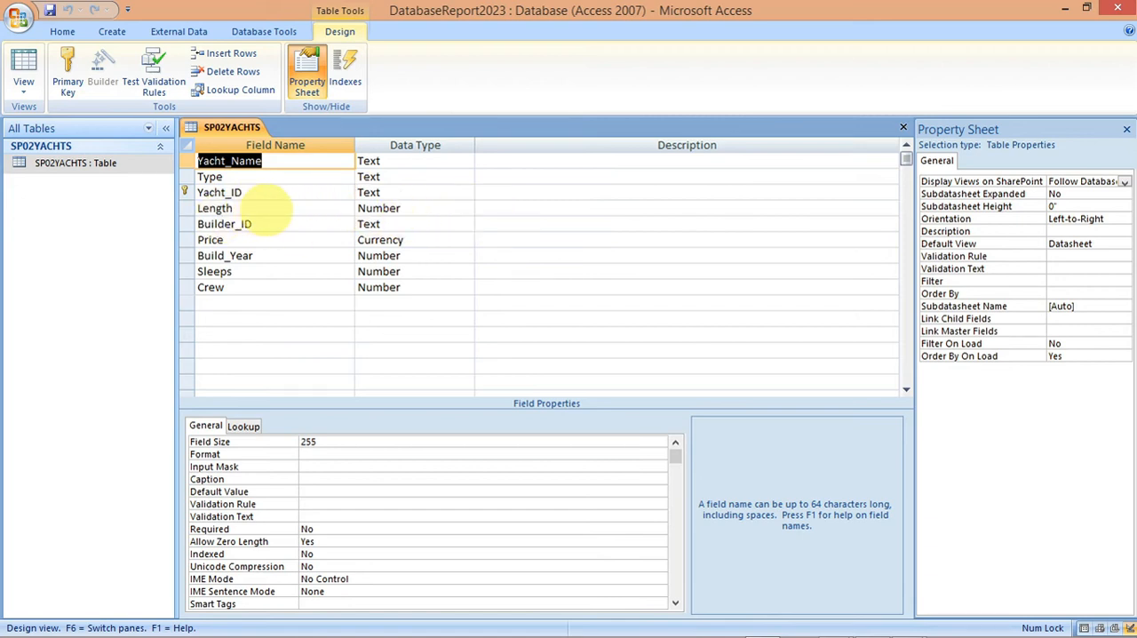
Step: Set the Length field's decimal places to 1, checking the required display against the exam paper in Acrobat Reader
left_click(330, 209)
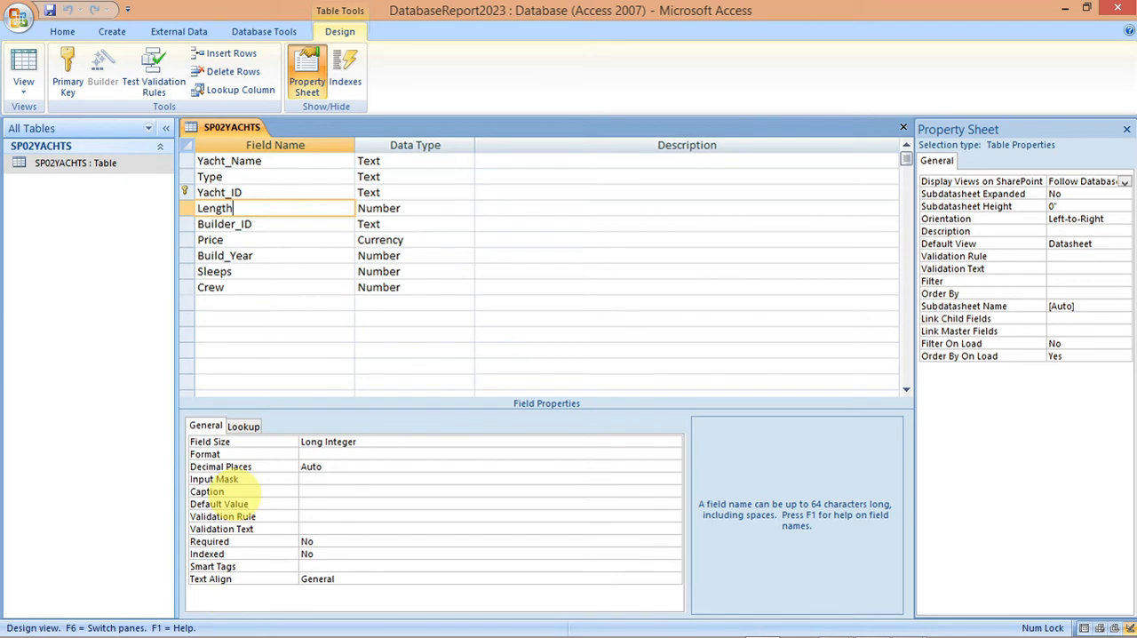
left_click(316, 454)
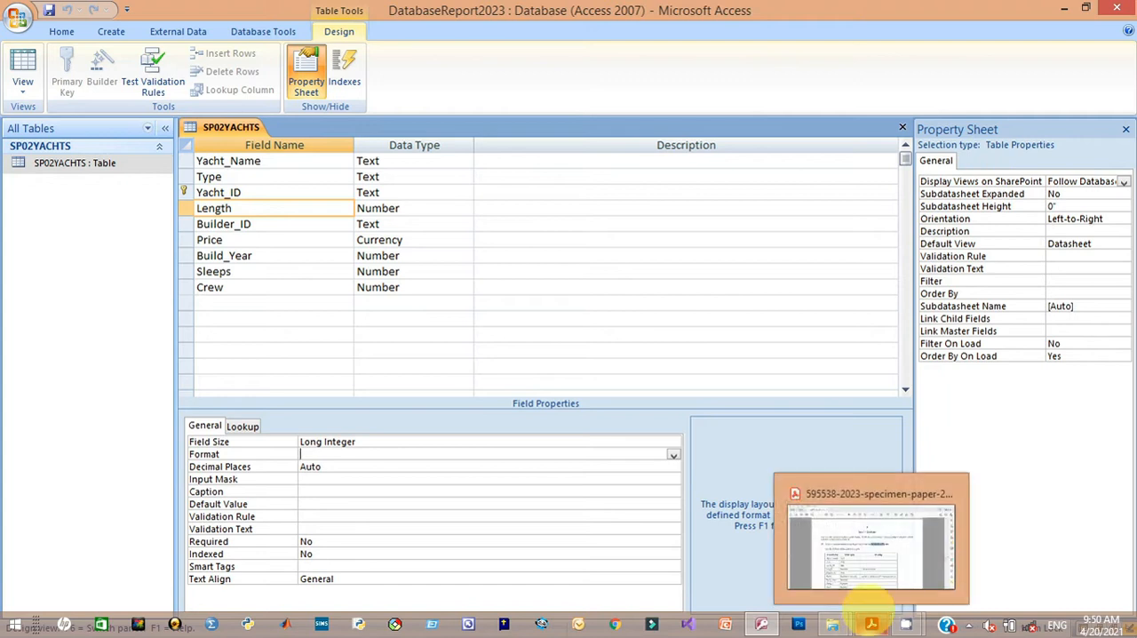
left_click(871, 568)
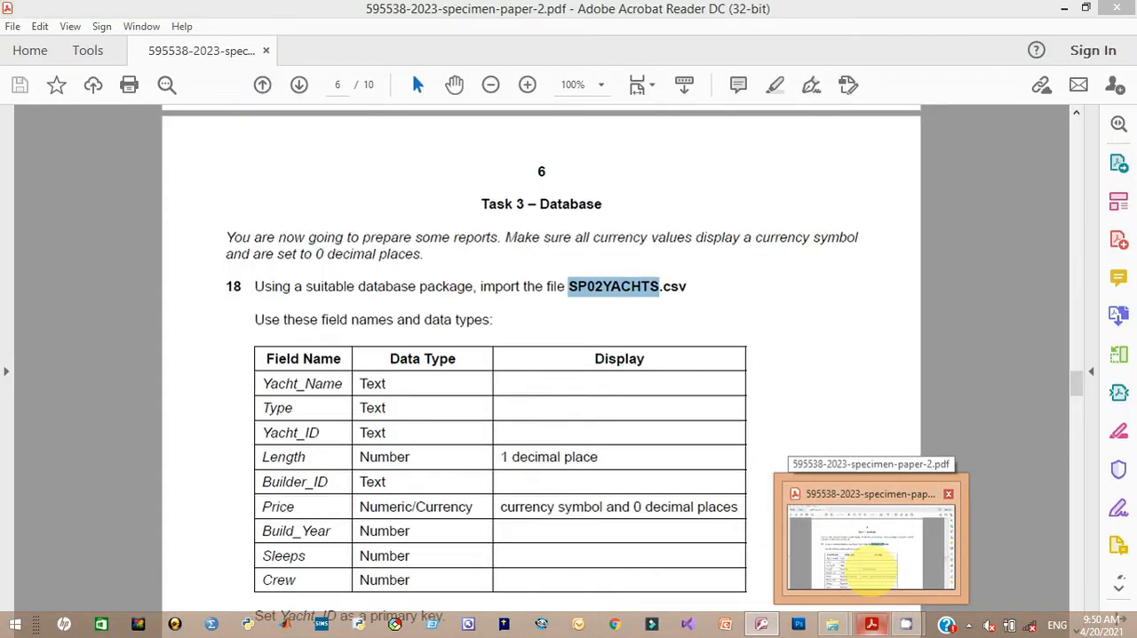
key("alt+Tab")
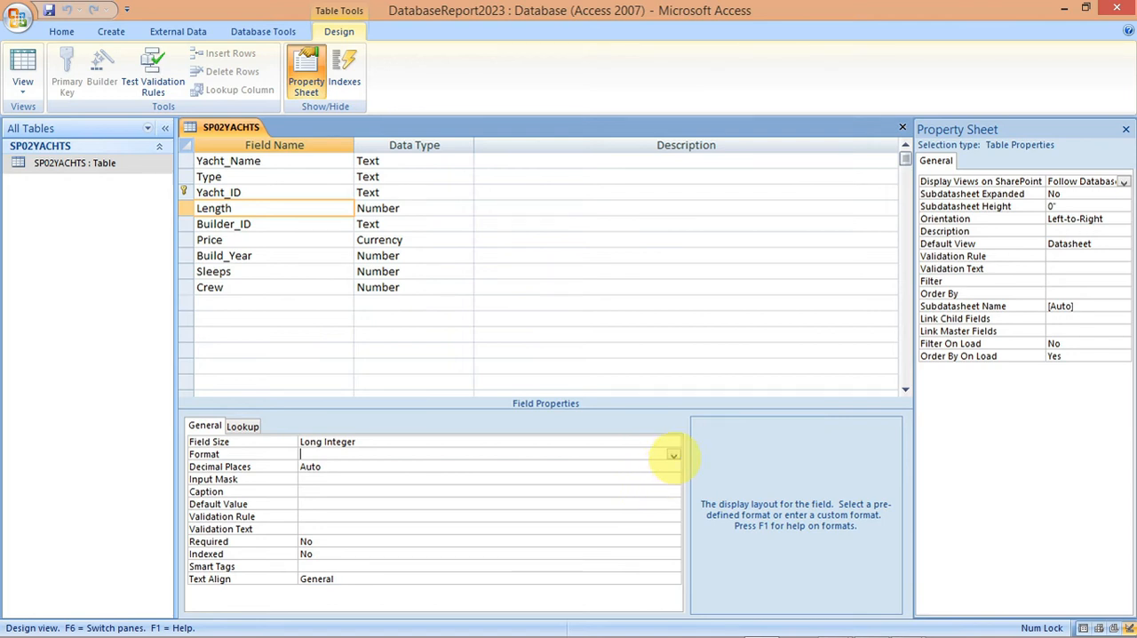
left_click(674, 457)
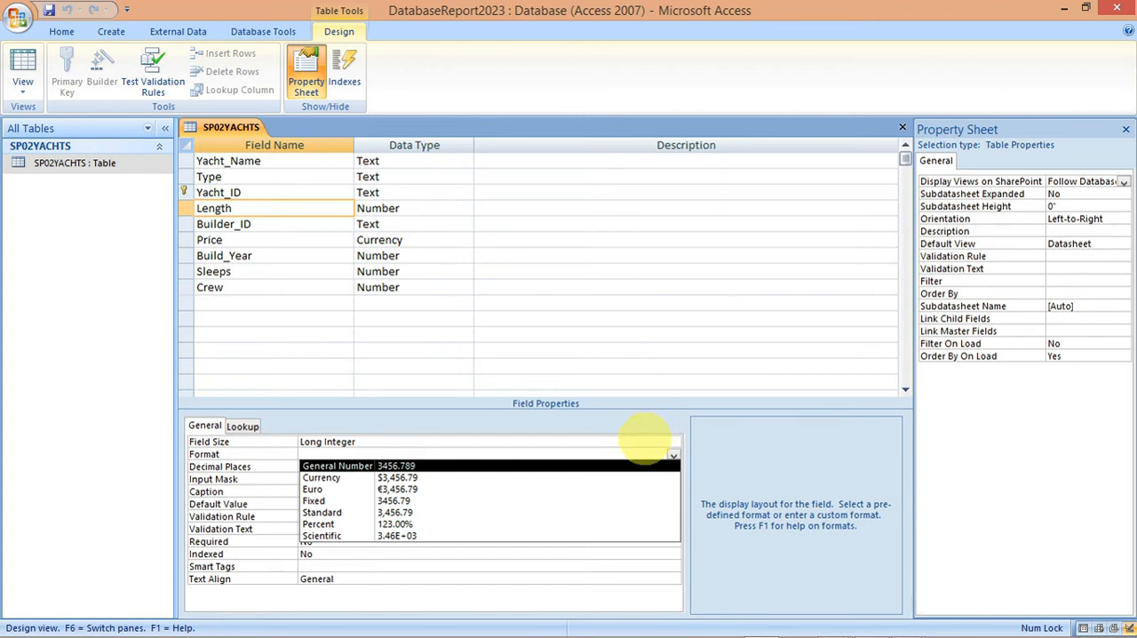
left_click(646, 440)
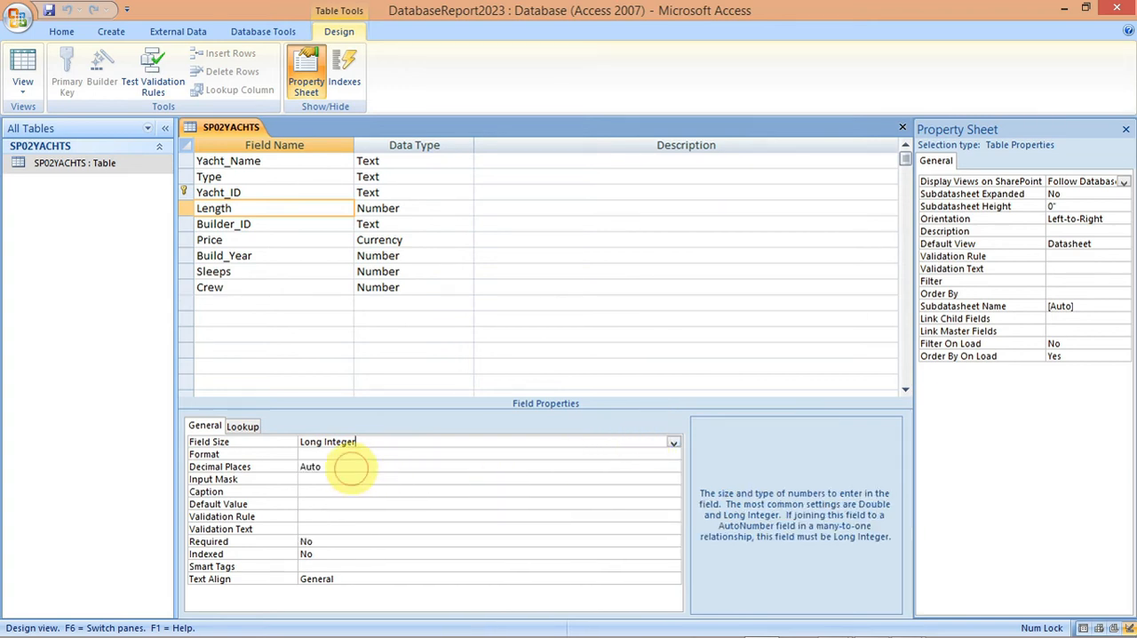
left_click(351, 469)
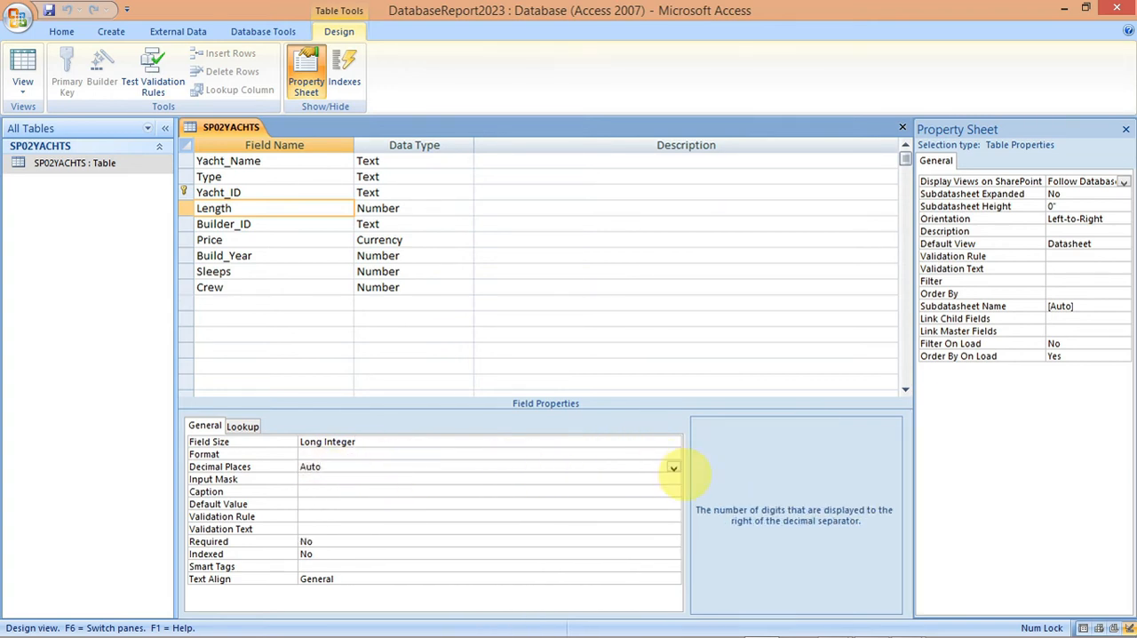
left_click(673, 468)
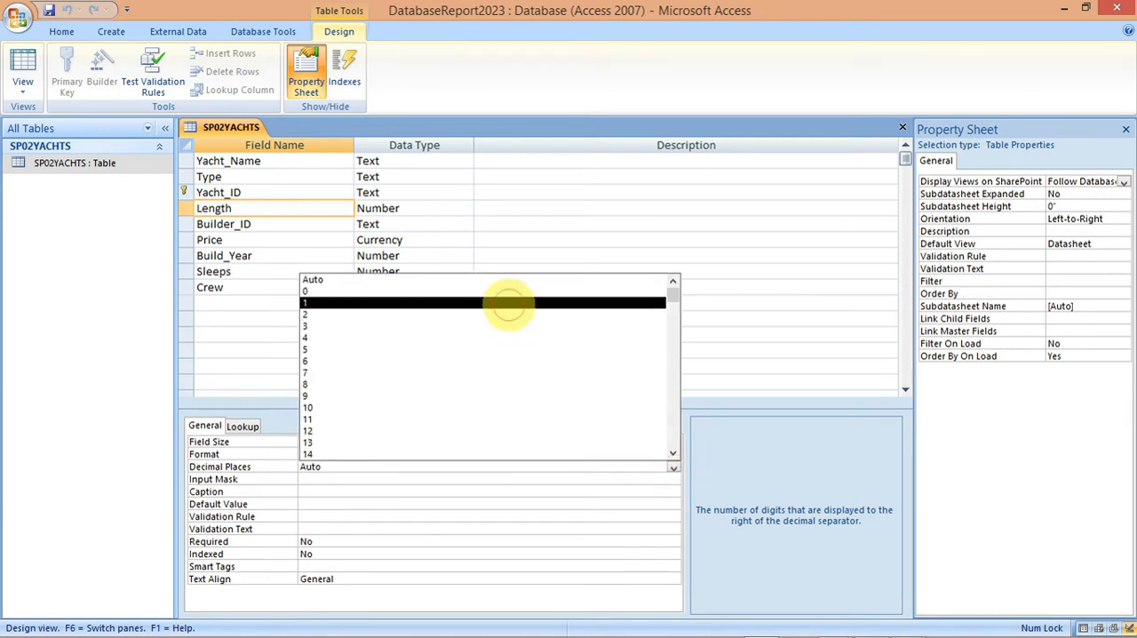
left_click(507, 302)
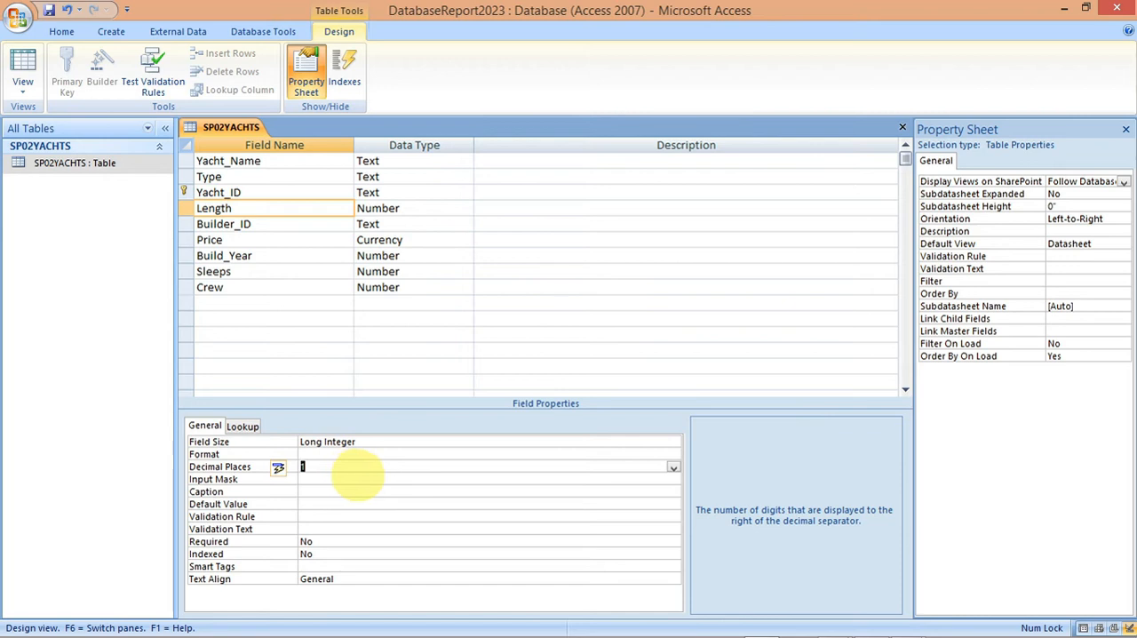
left_click(632, 455)
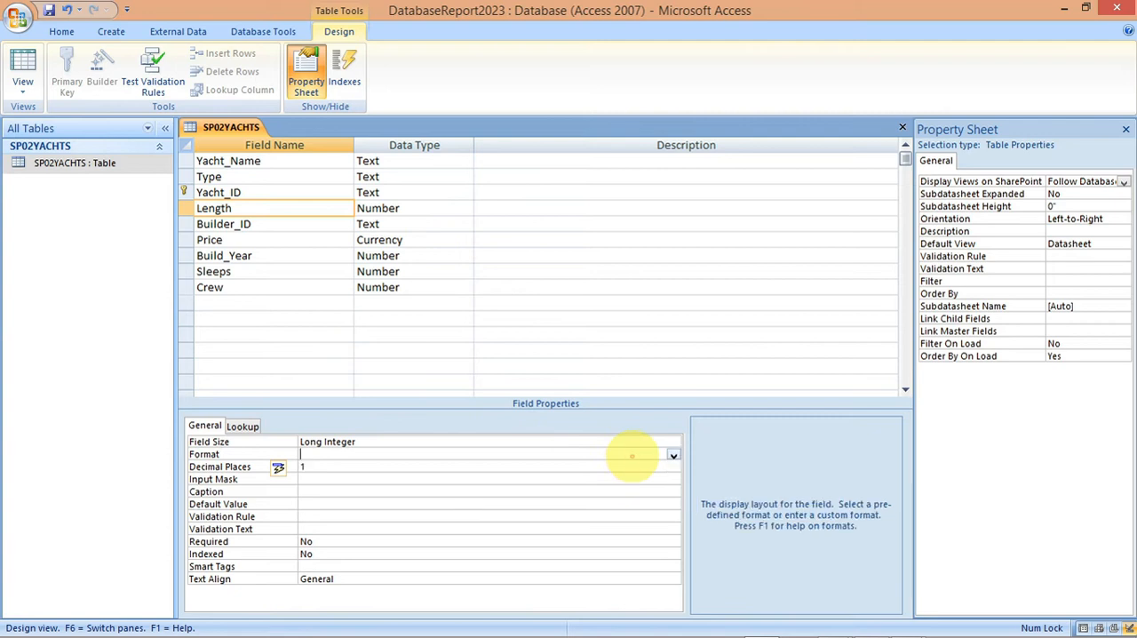
left_click(674, 456)
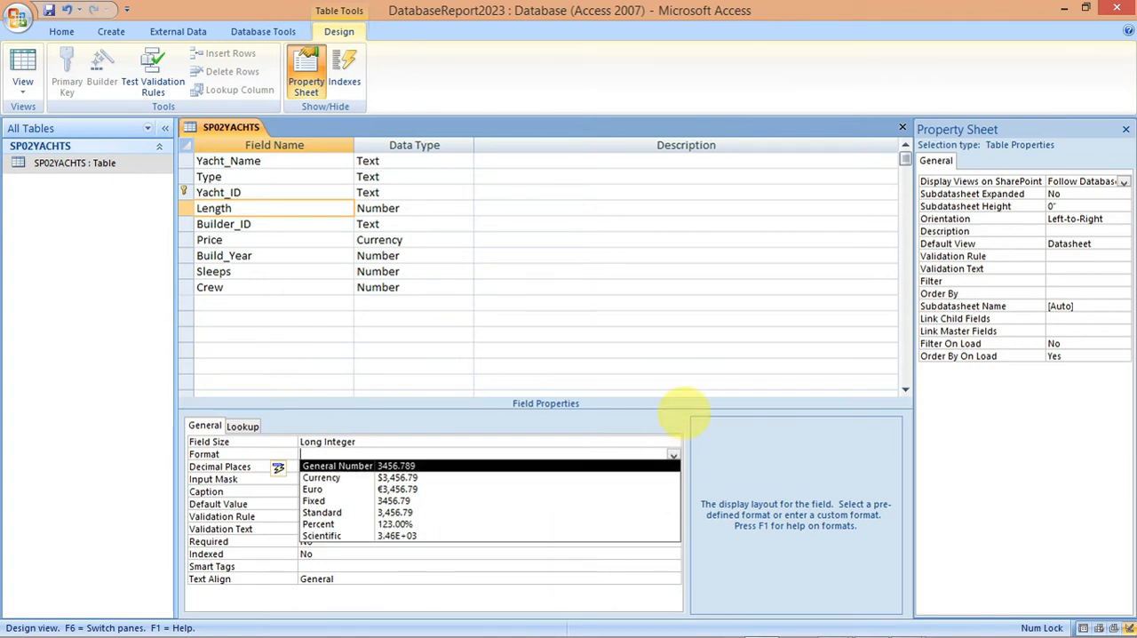
left_click(710, 451)
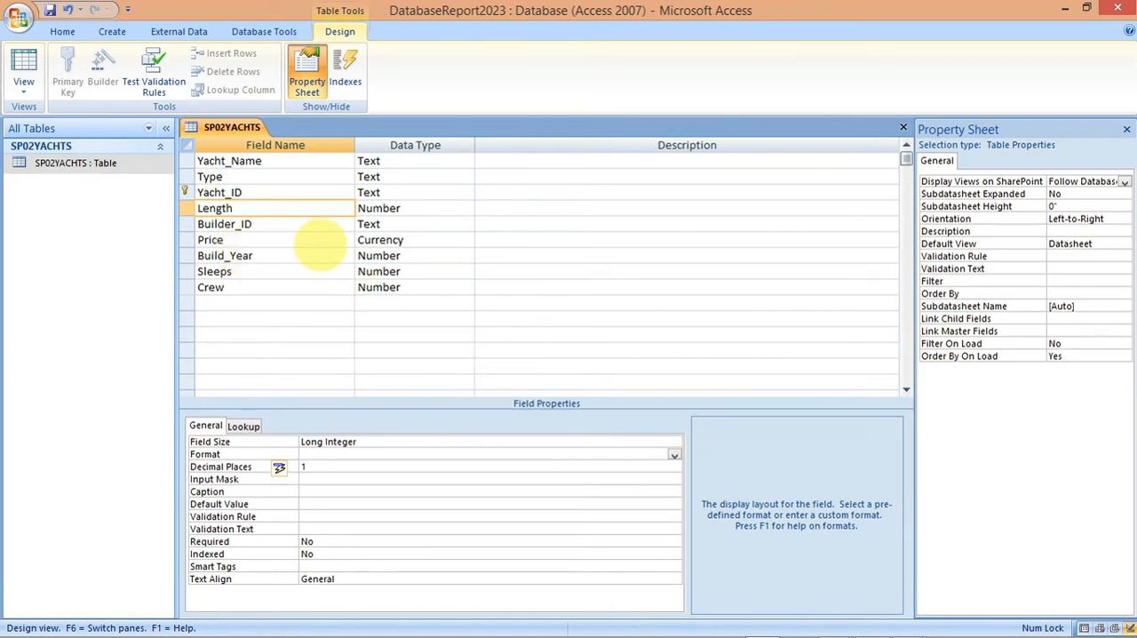
Step: Set the Price field's format to Currency with 0 decimal places, and check the field table in the exam paper in Acrobat Reader
left_click(317, 241)
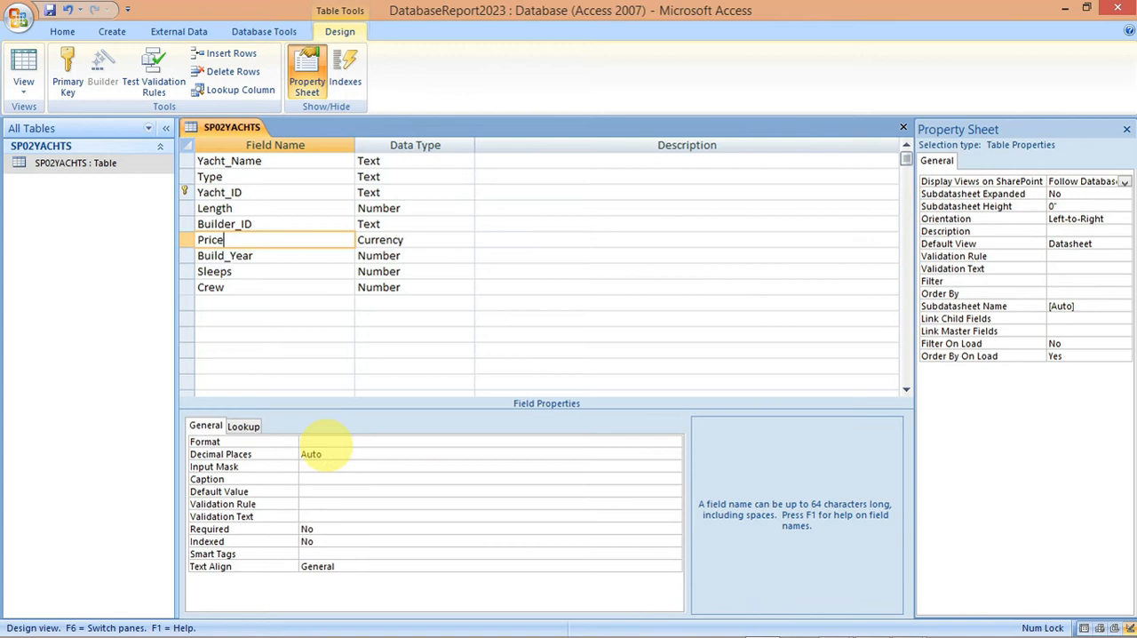
left_click(335, 442)
left_click(674, 442)
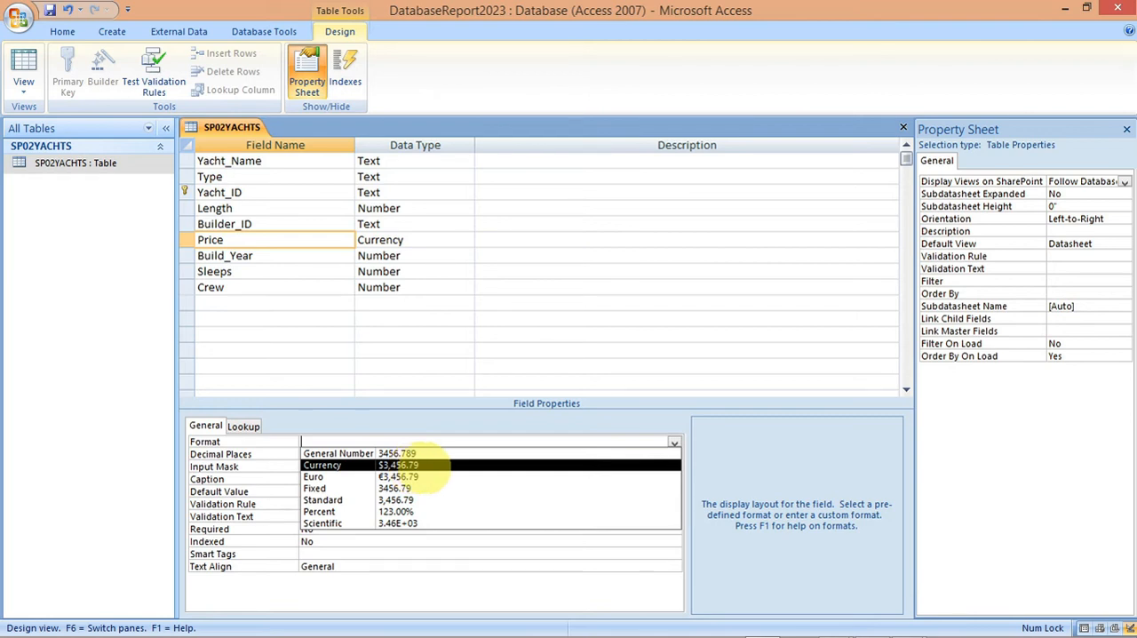
left_click(424, 467)
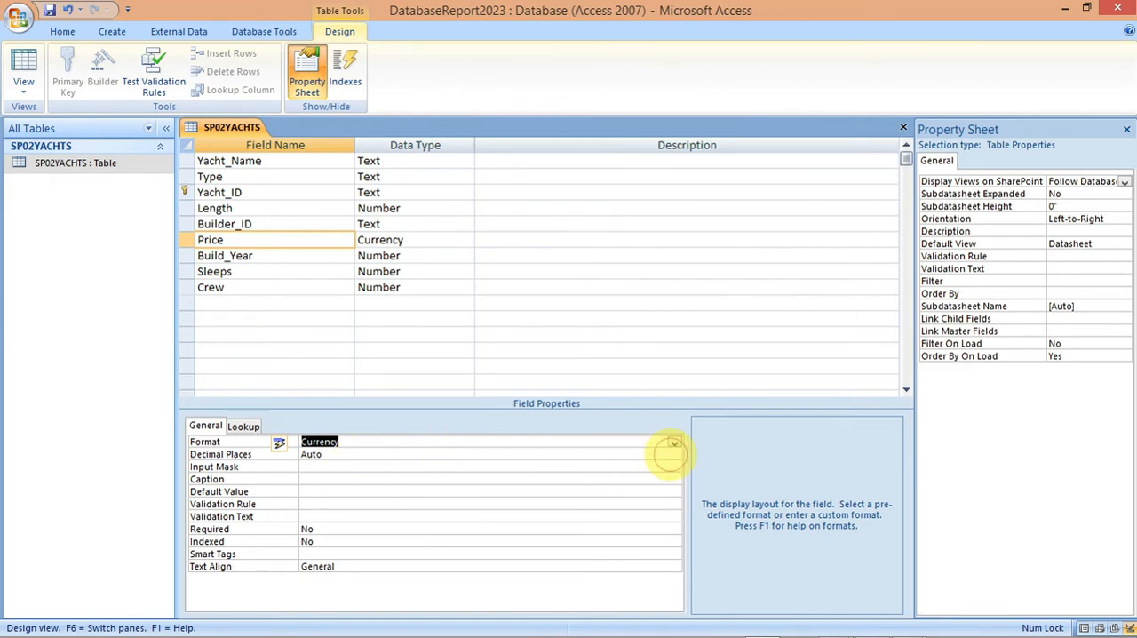
left_click(673, 455)
left_click(636, 277)
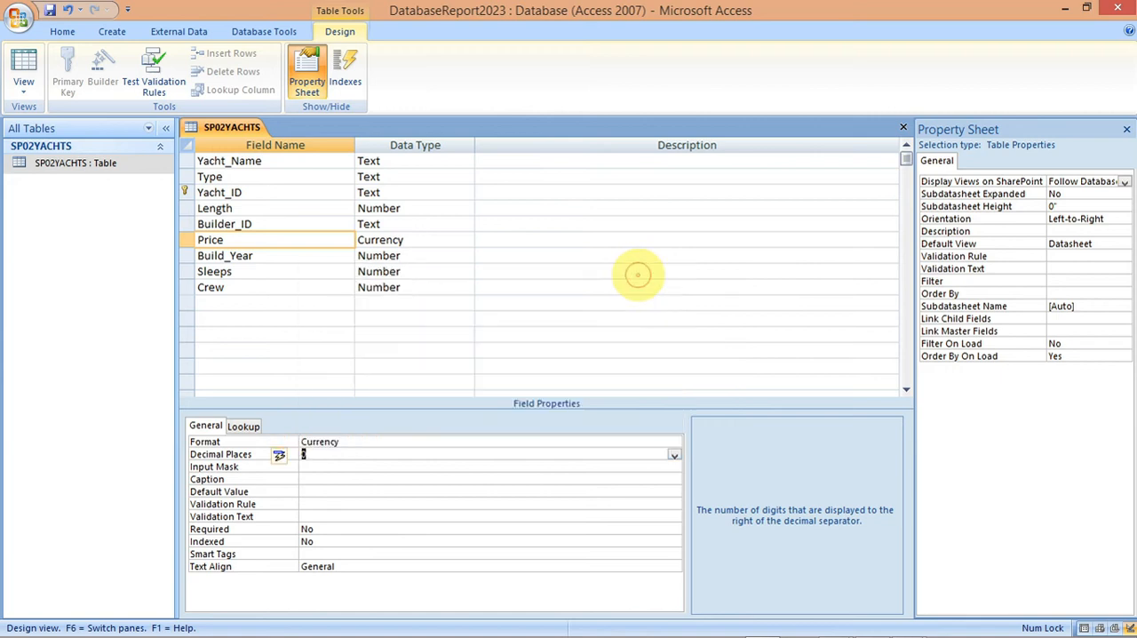
mouse_move(651, 629)
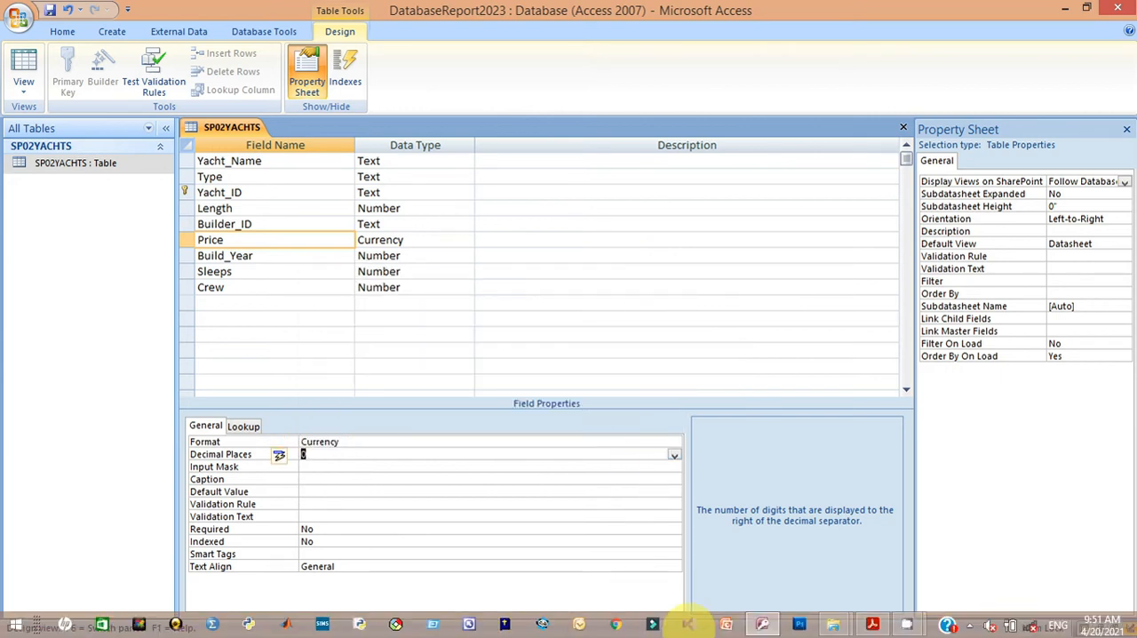
mouse_move(866, 622)
left_click(866, 568)
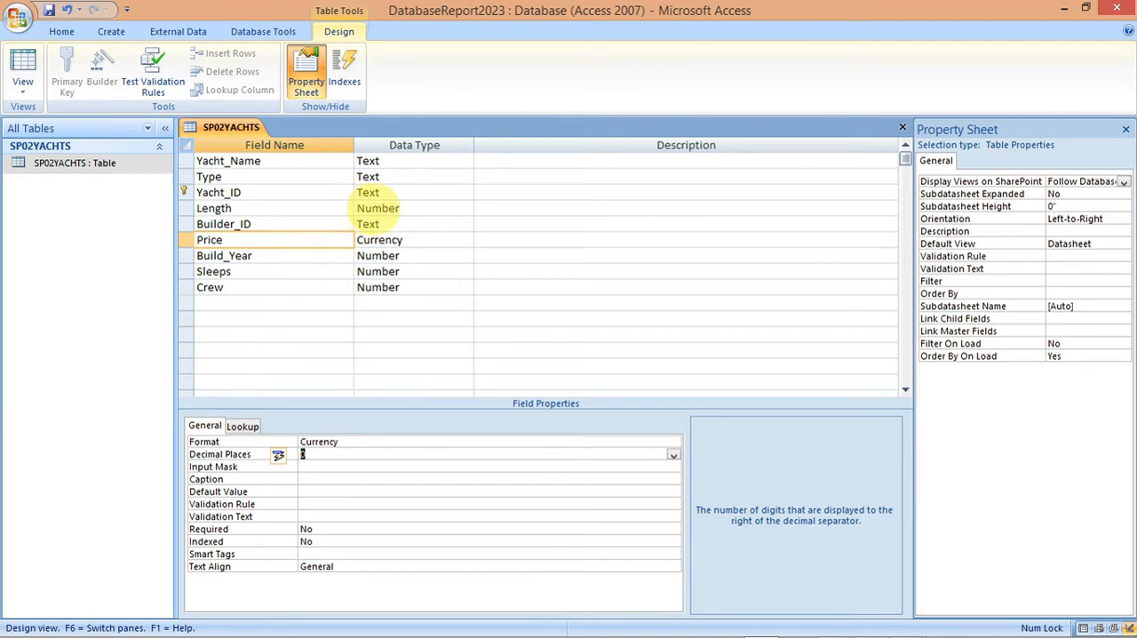
left_click(327, 206)
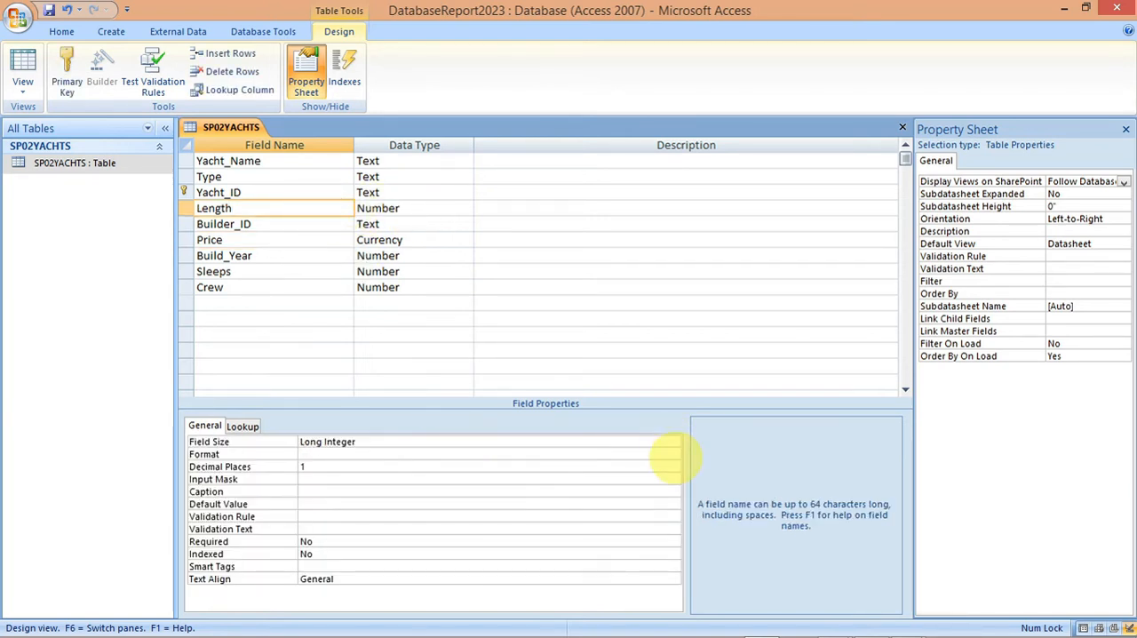
left_click(673, 455)
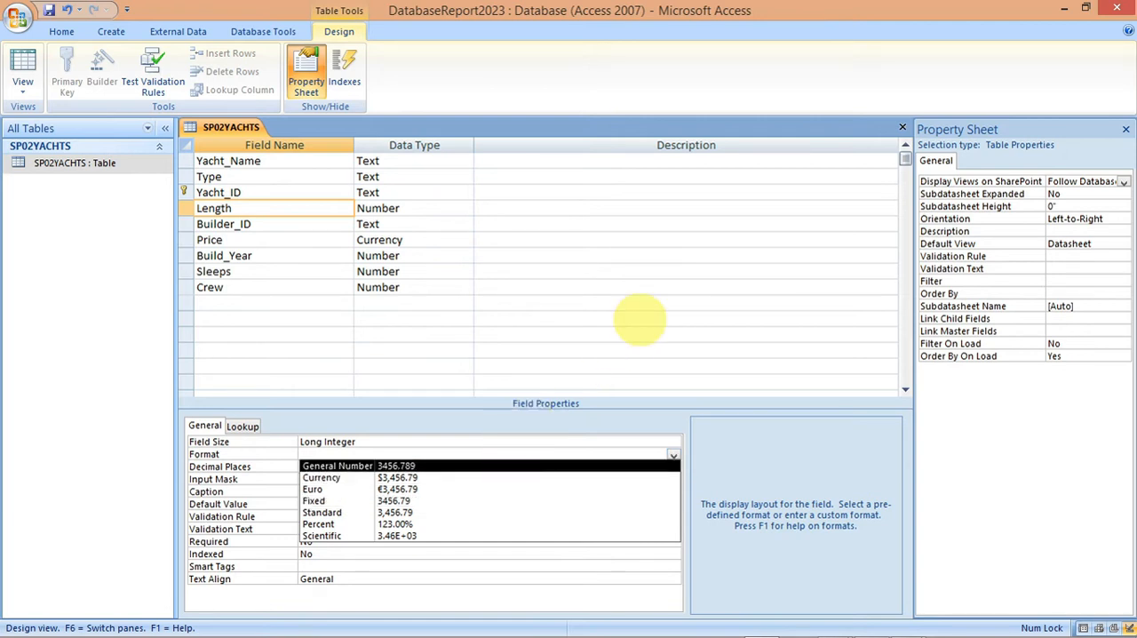
left_click(640, 274)
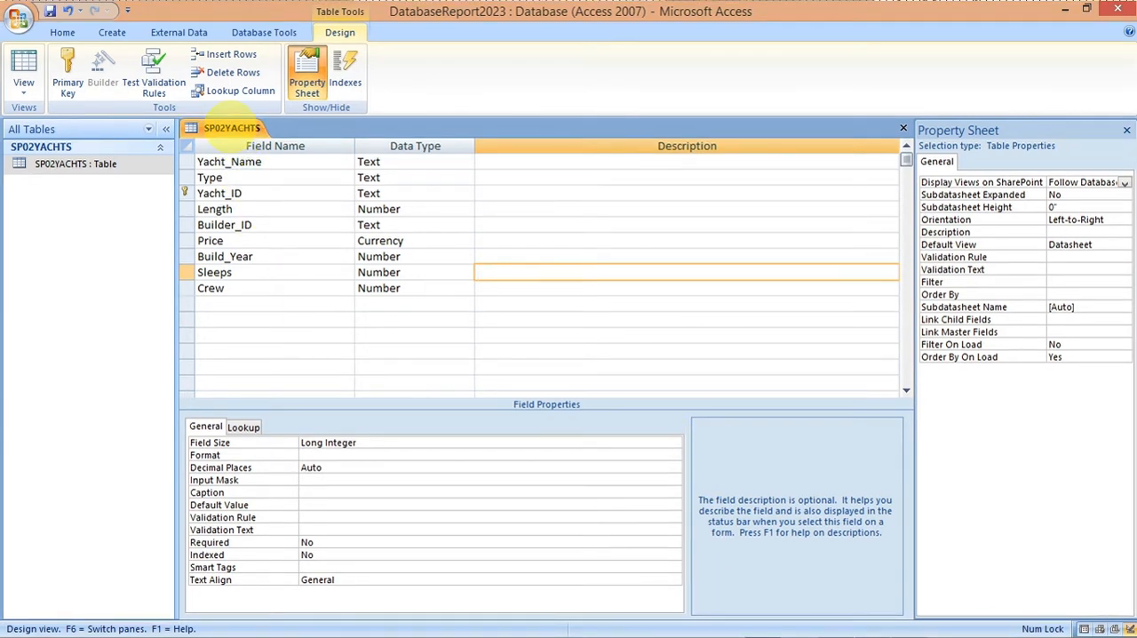
Step: Save the SP02YACHTS table design and show its records in Datasheet View
right_click(232, 128)
left_click(258, 140)
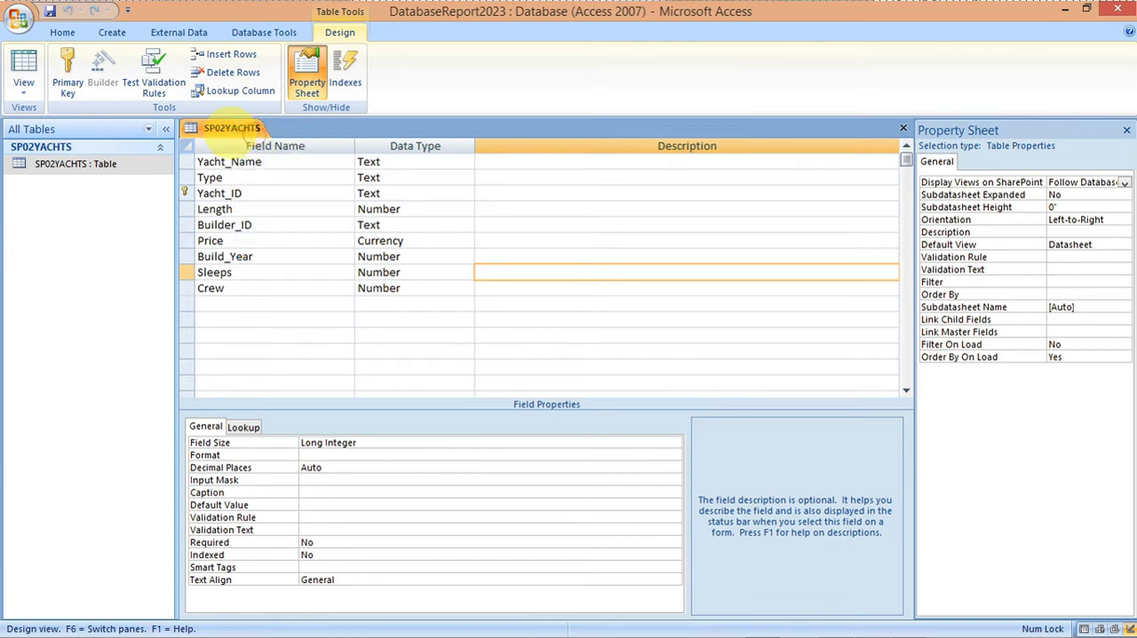
right_click(232, 128)
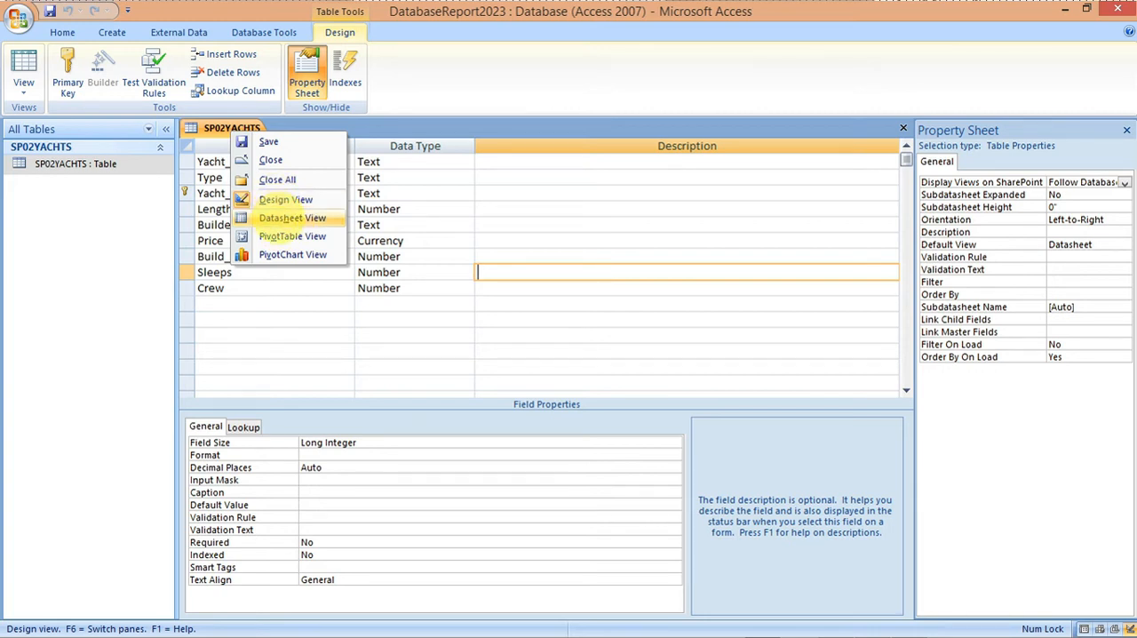
left_click(282, 218)
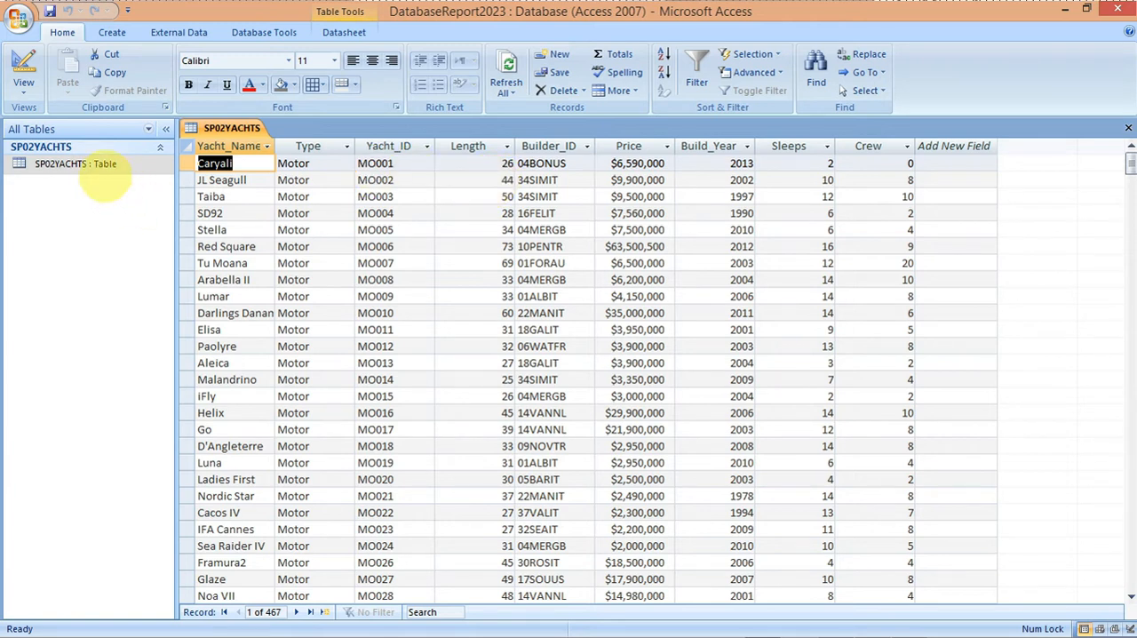
Step: Reopen the SP02YACHTS table in Design View and set the Length field's format to Fixed
right_click(103, 169)
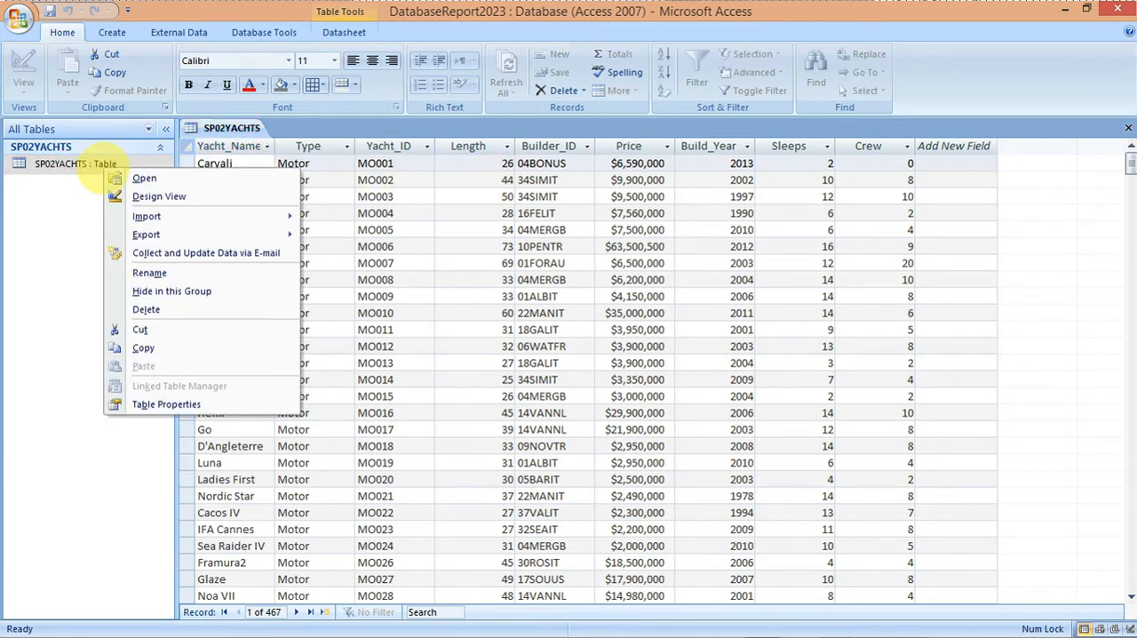
mouse_move(146, 216)
left_click(146, 196)
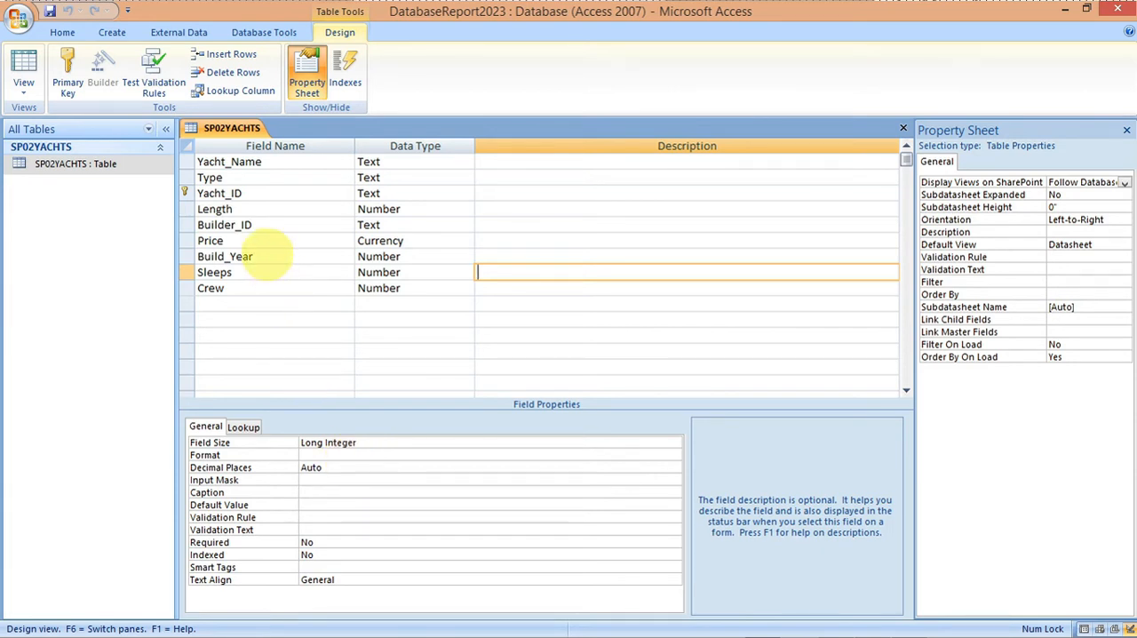
left_click(281, 207)
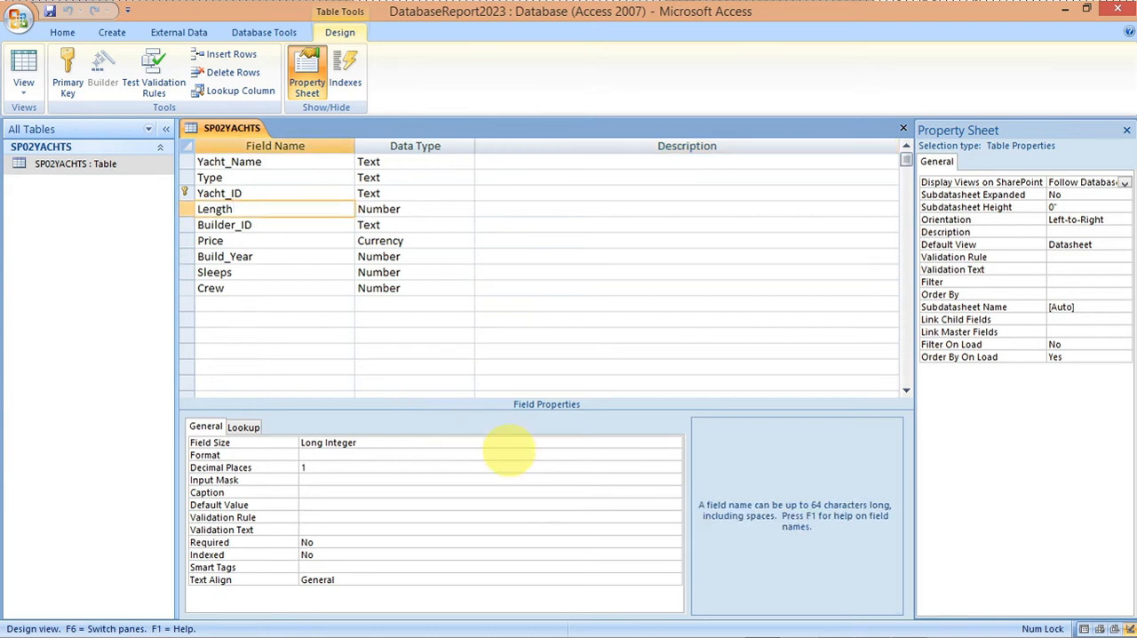
left_click(526, 454)
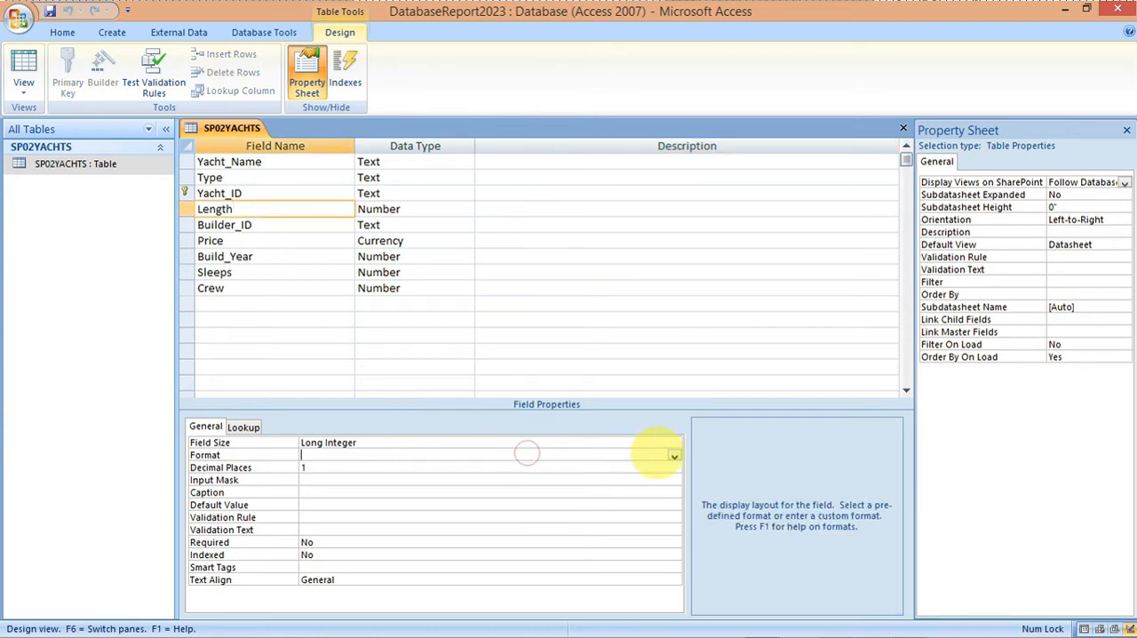
left_click(675, 456)
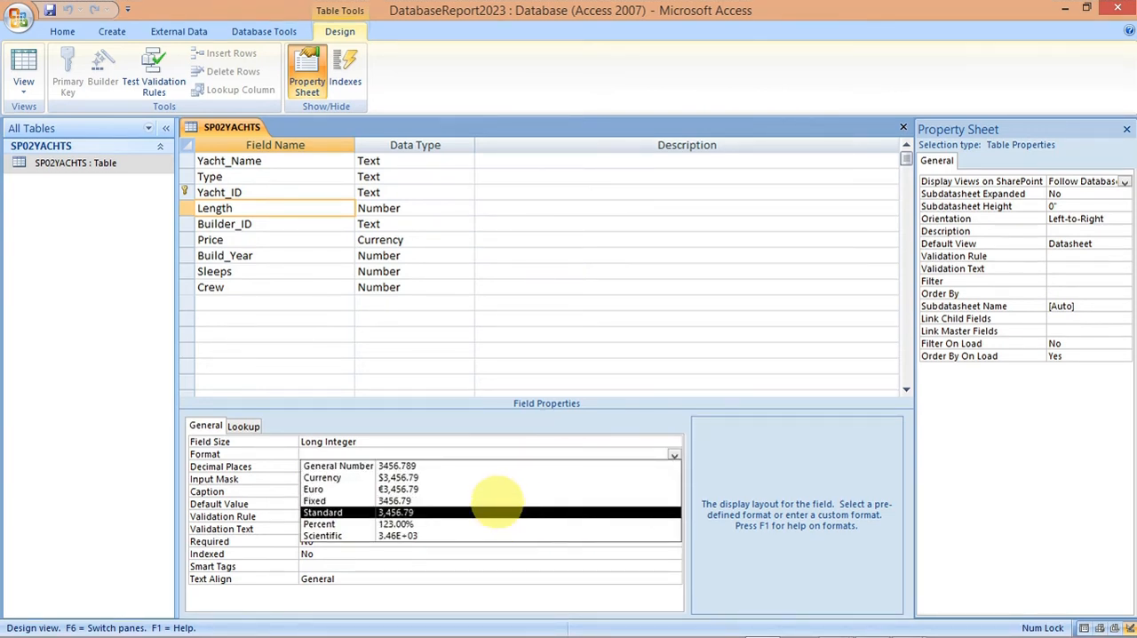
left_click(495, 500)
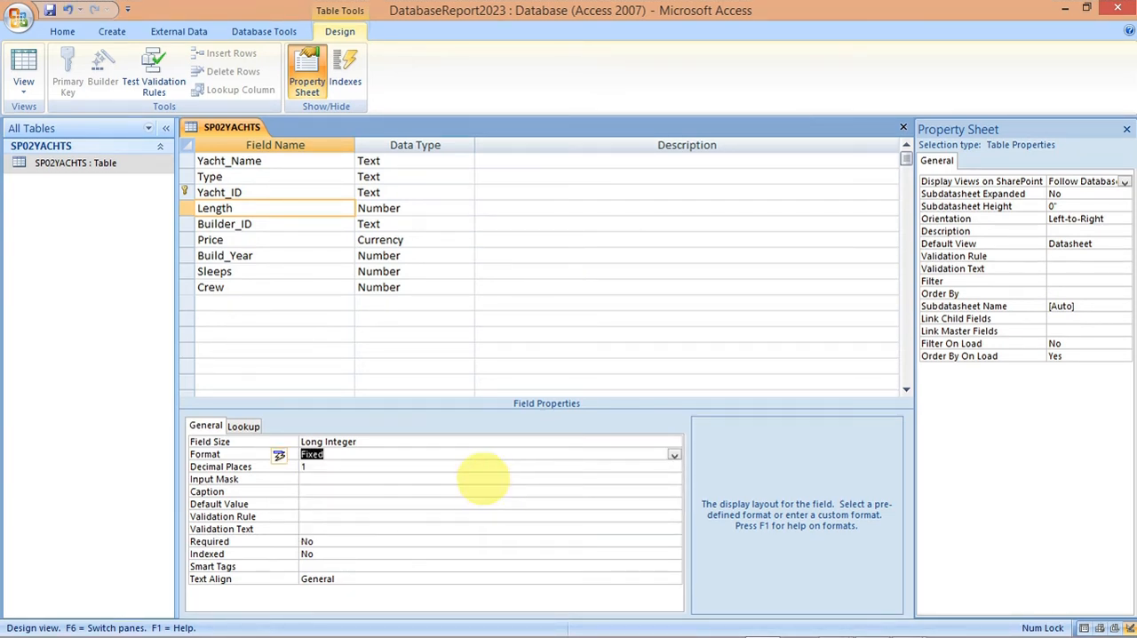
left_click(482, 491)
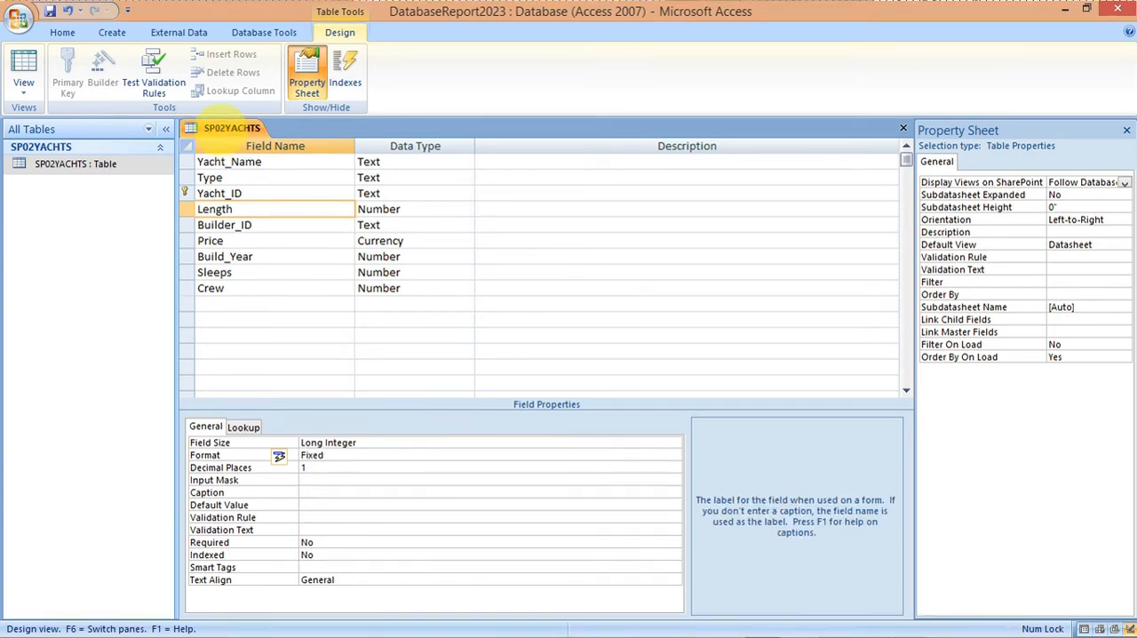
Step: Switch the SP02YACHTS table to Datasheet View, saving the changed Length format, and return to Access to check the records
right_click(224, 129)
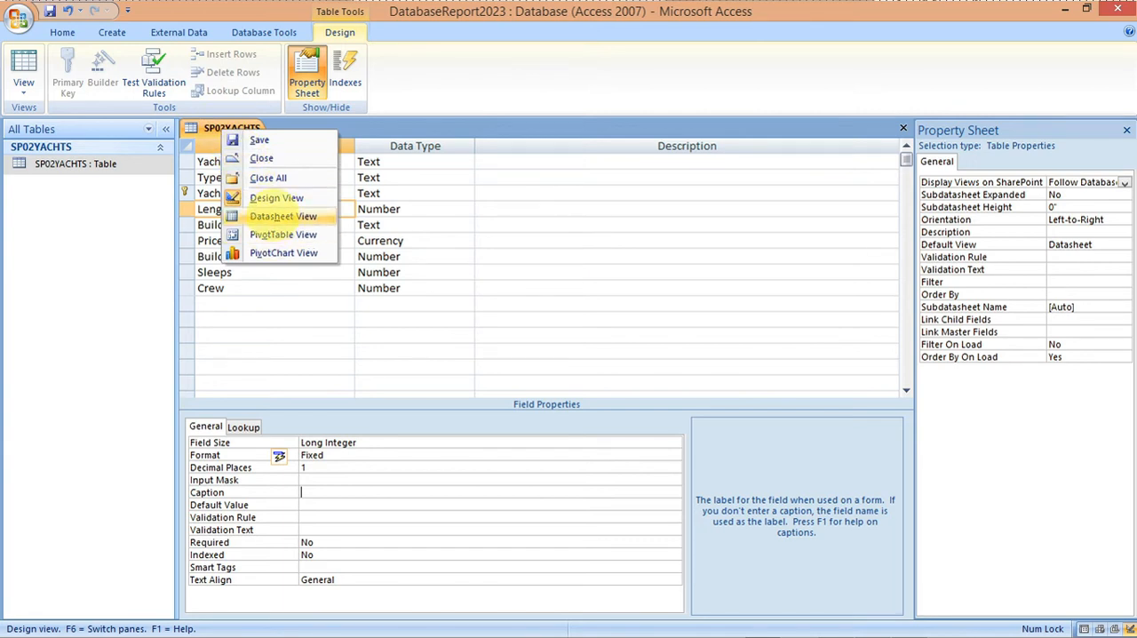
left_click(276, 216)
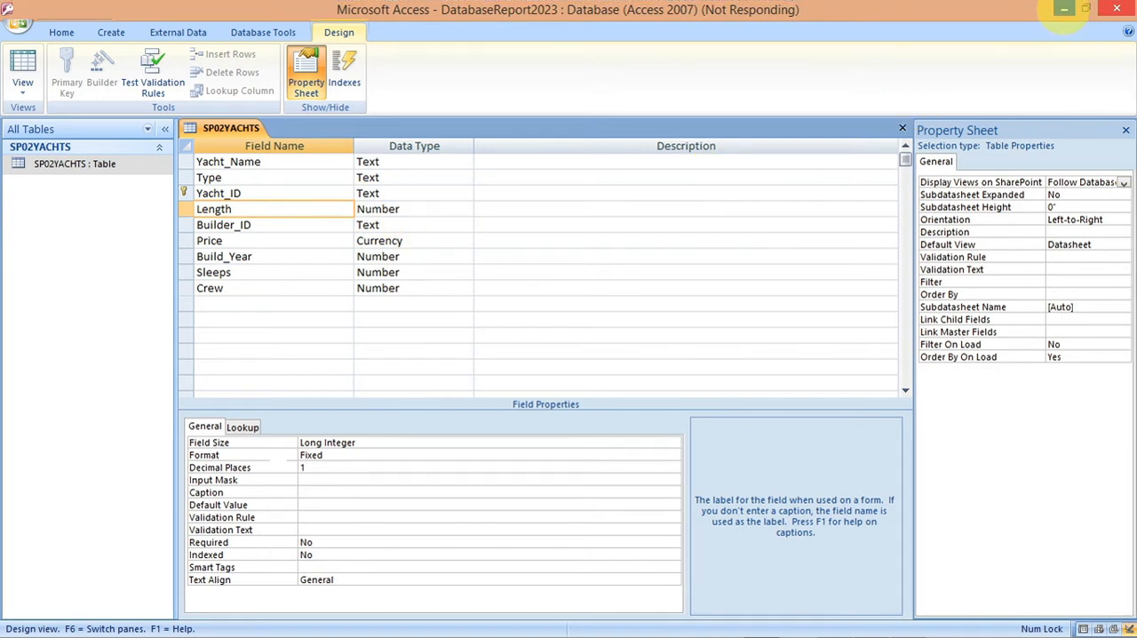
left_click(1064, 9)
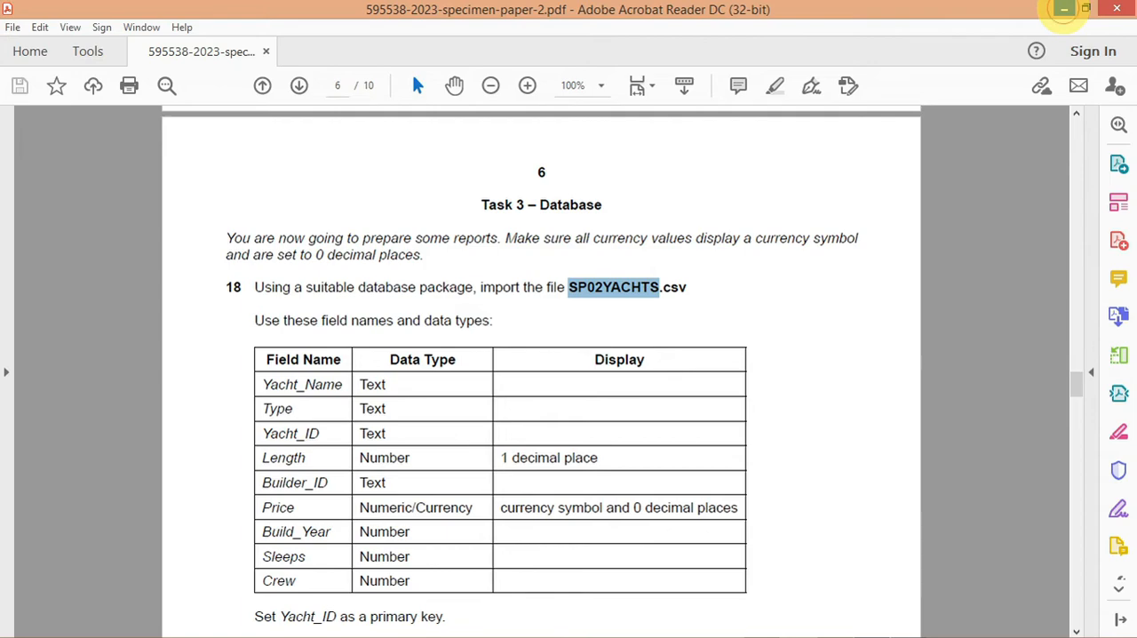
left_click(1064, 9)
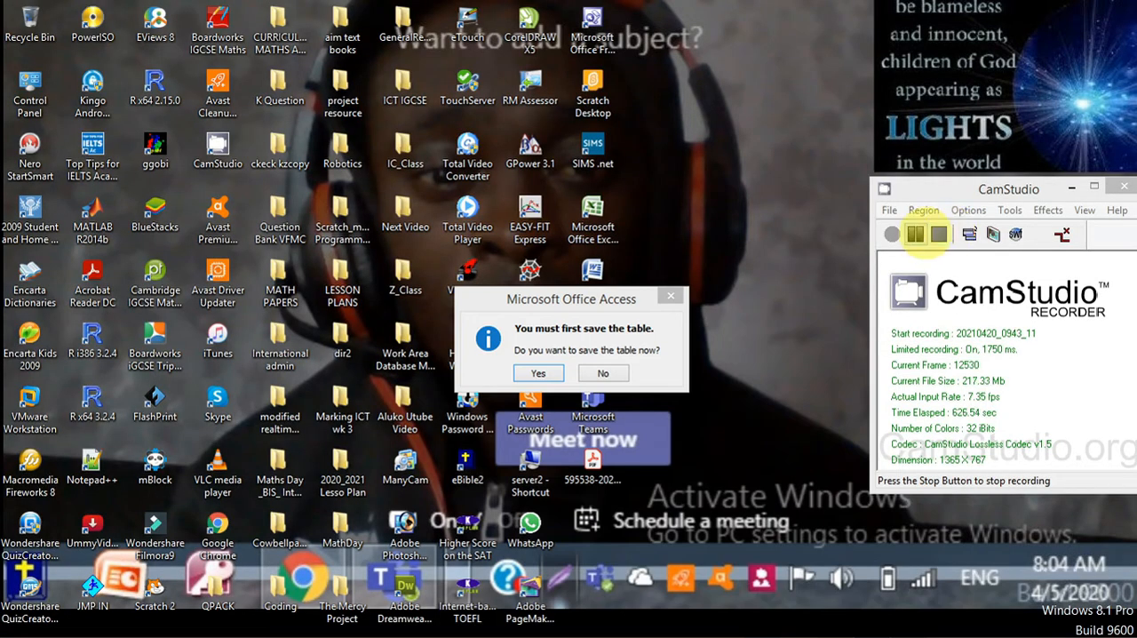
left_click(915, 233)
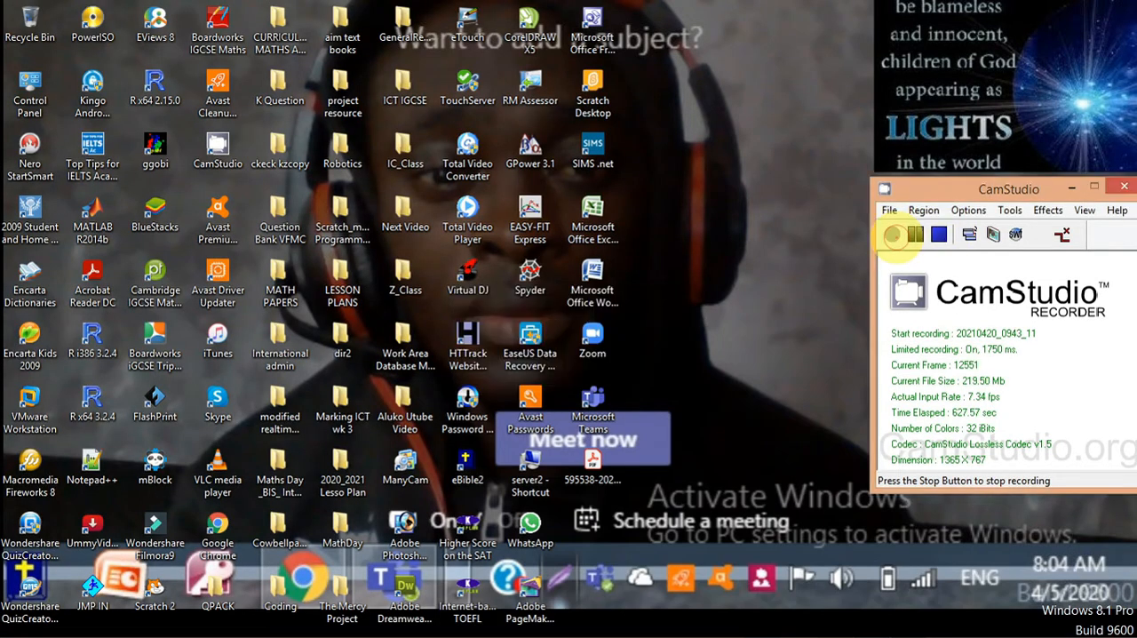
mouse_move(762, 622)
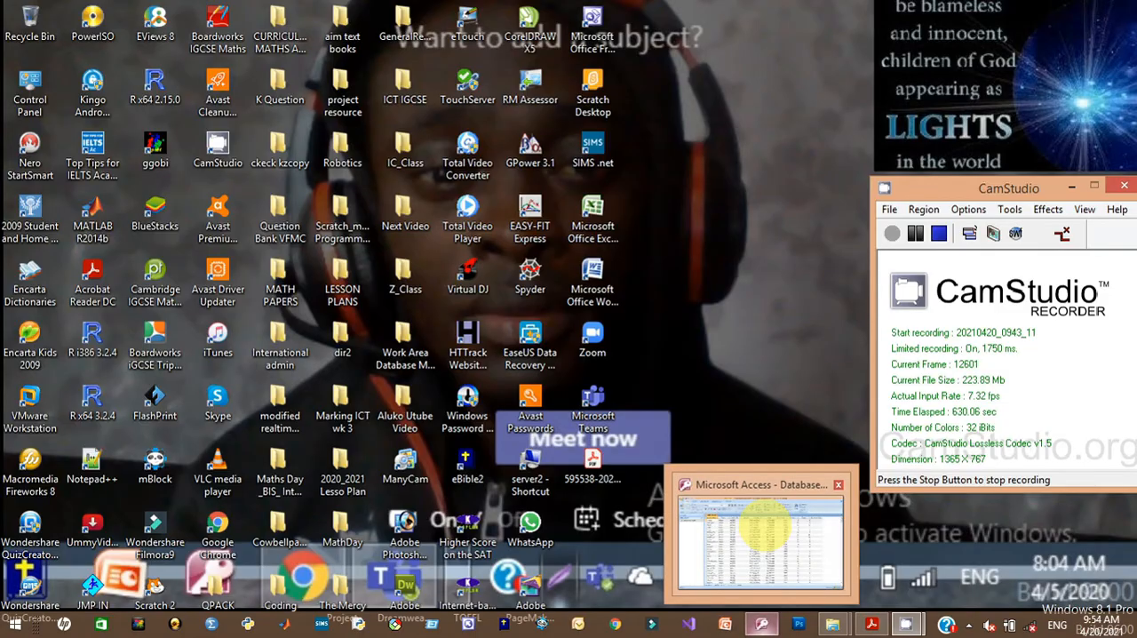
left_click(762, 531)
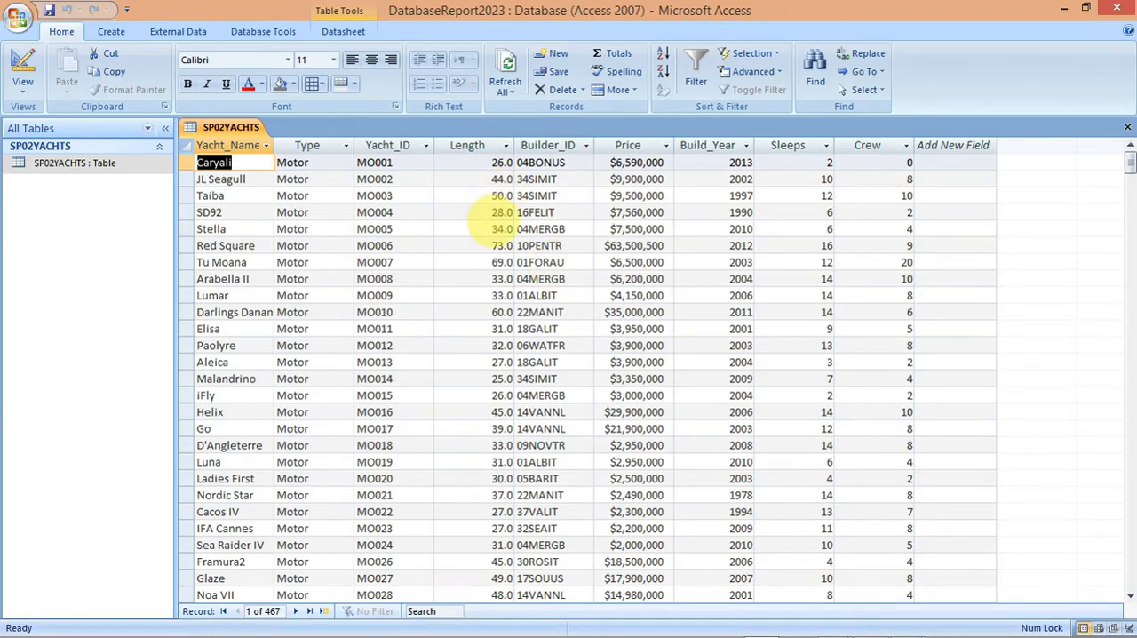
Step: Reopen the SP02YACHTS table in Design View to check the Price field's properties, and save and close the table
right_click(87, 164)
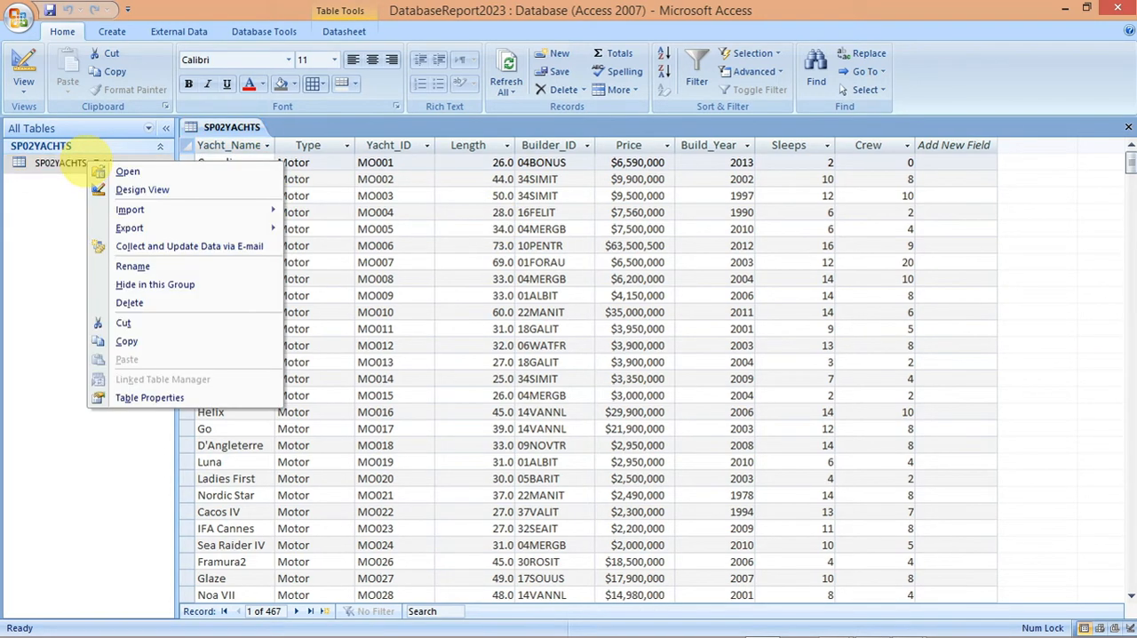
left_click(111, 187)
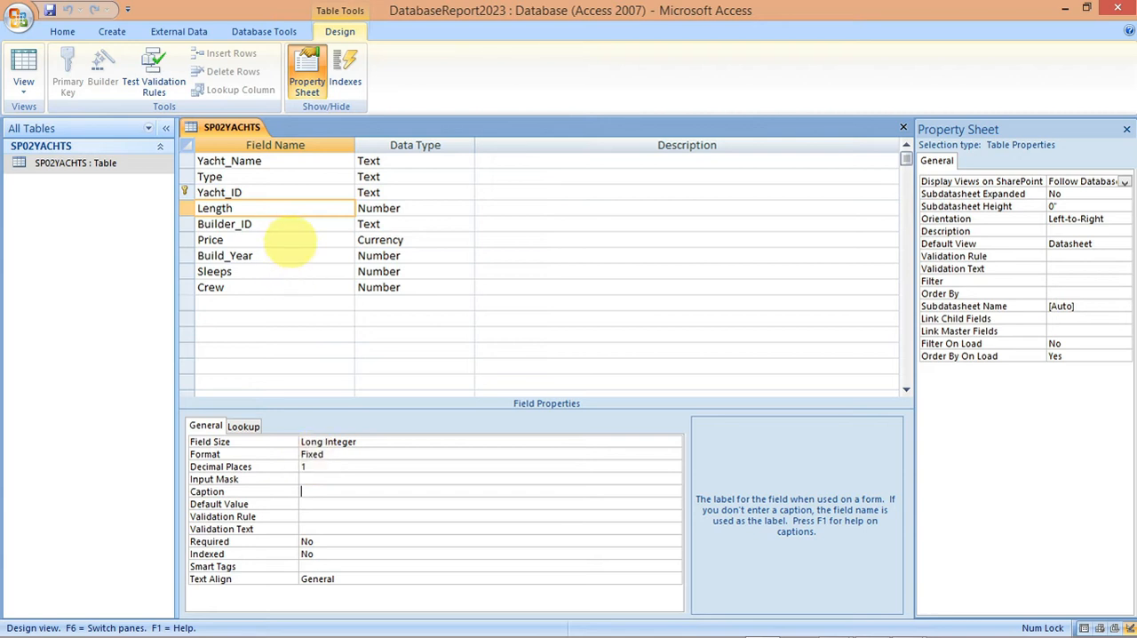
left_click(290, 240)
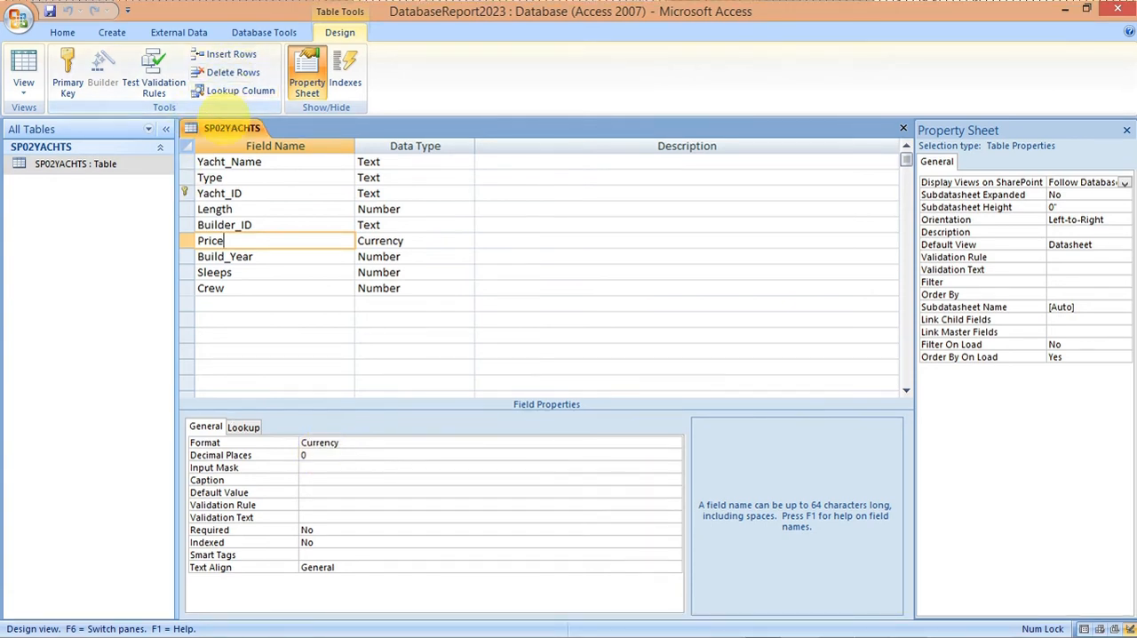
right_click(232, 127)
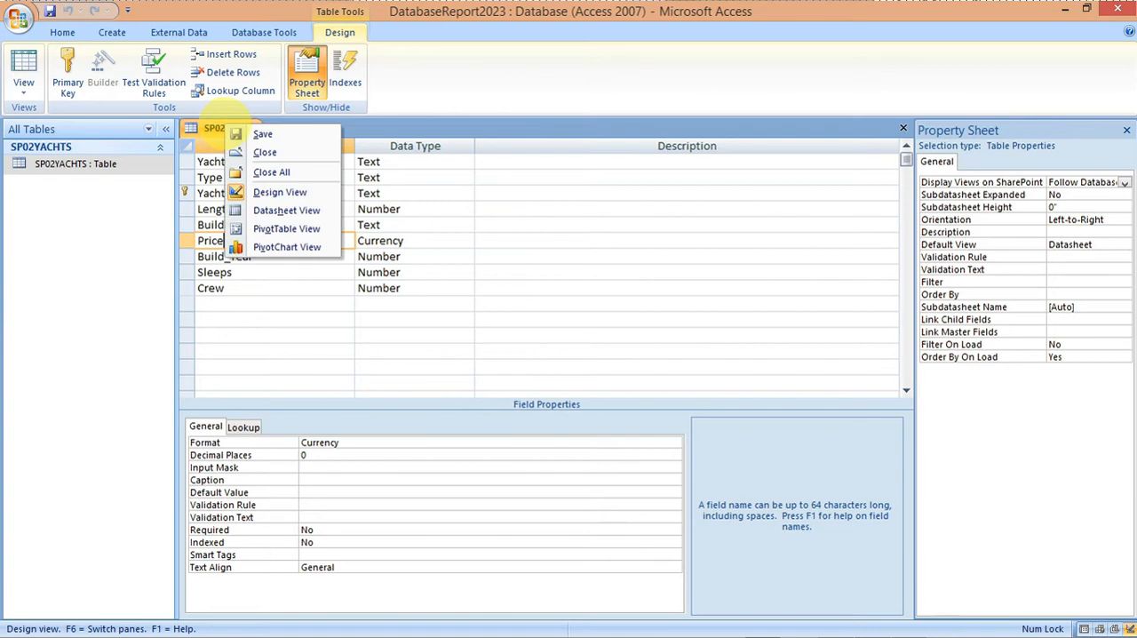
left_click(241, 133)
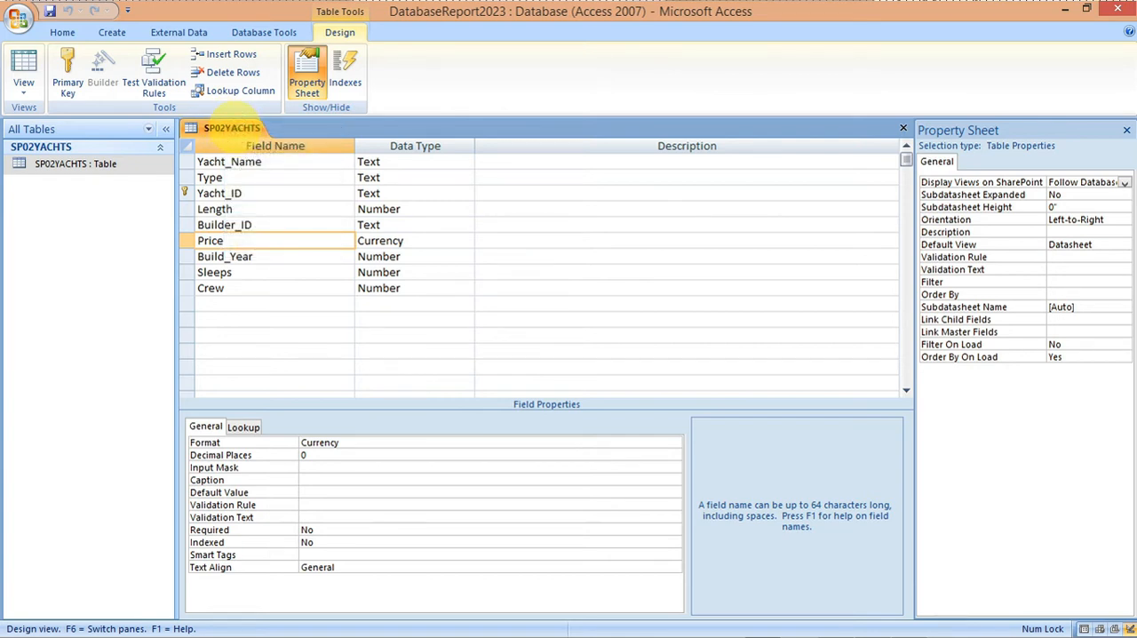
right_click(234, 130)
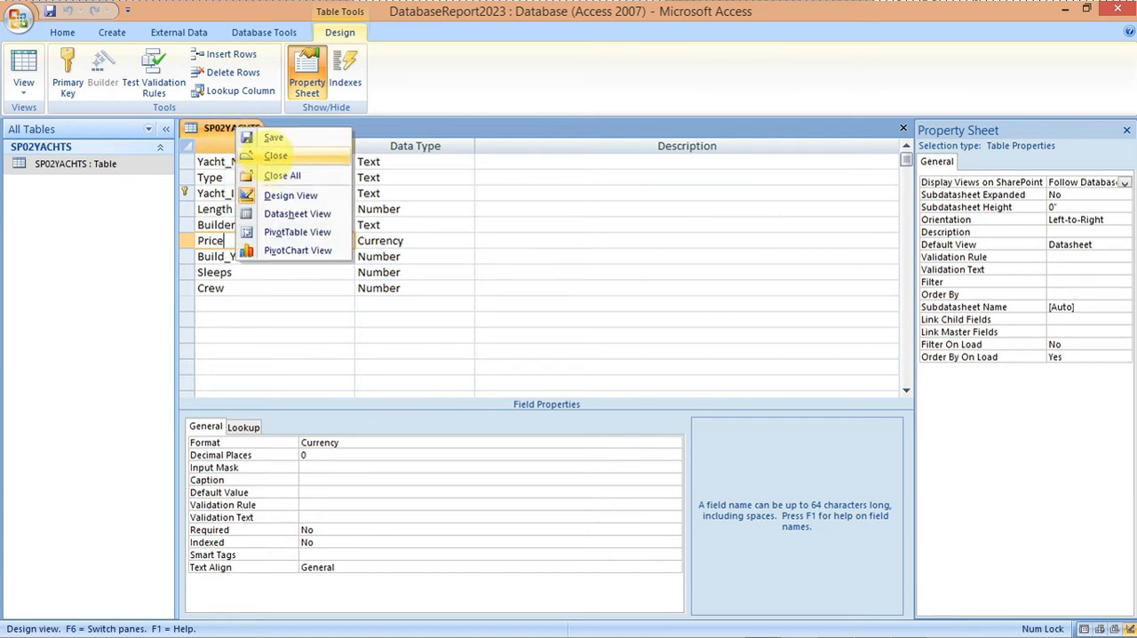
left_click(271, 155)
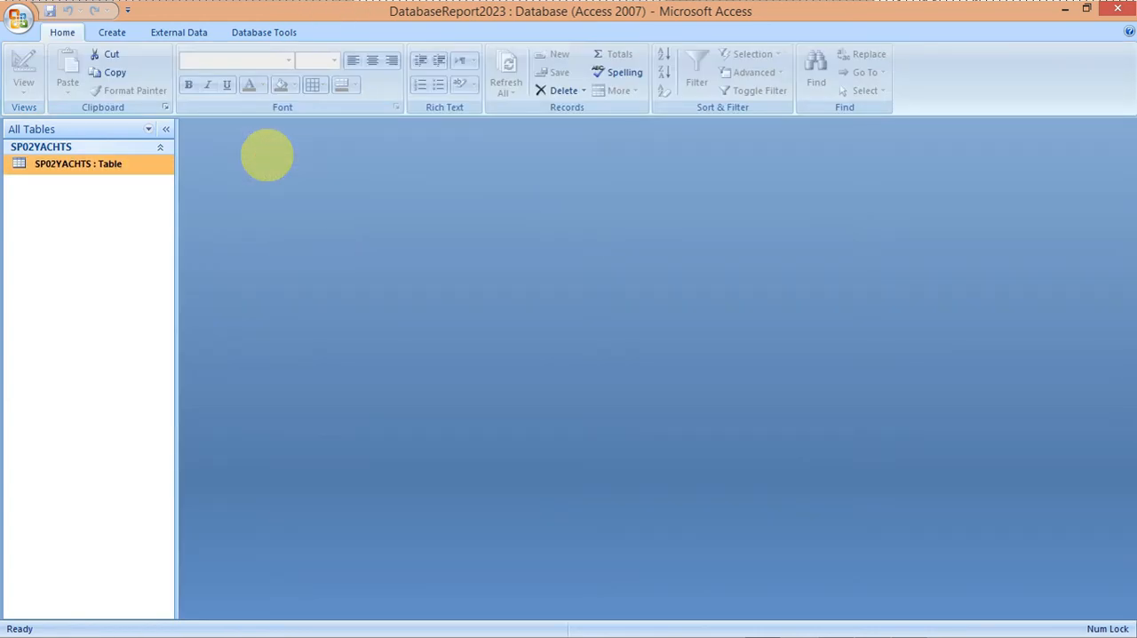
Step: Read task 19 of the exam paper in Acrobat Reader, and select SP02BUILDERS.csv in Access for import into a new table
mouse_move(711, 624)
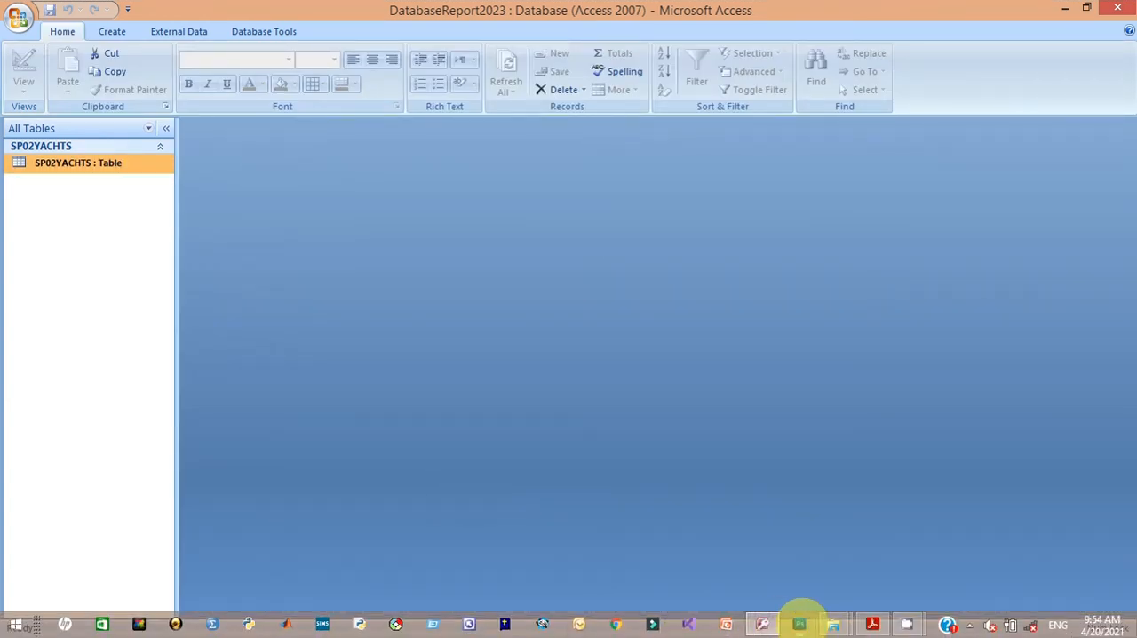
left_click(835, 582)
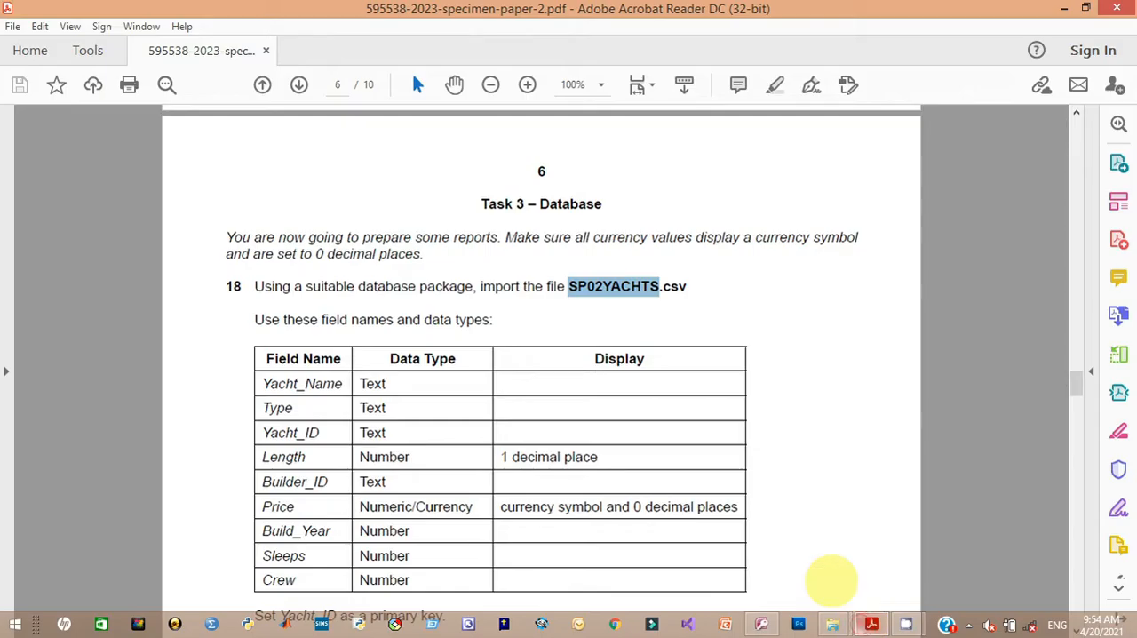
left_click_drag(1080, 376, 1076, 404)
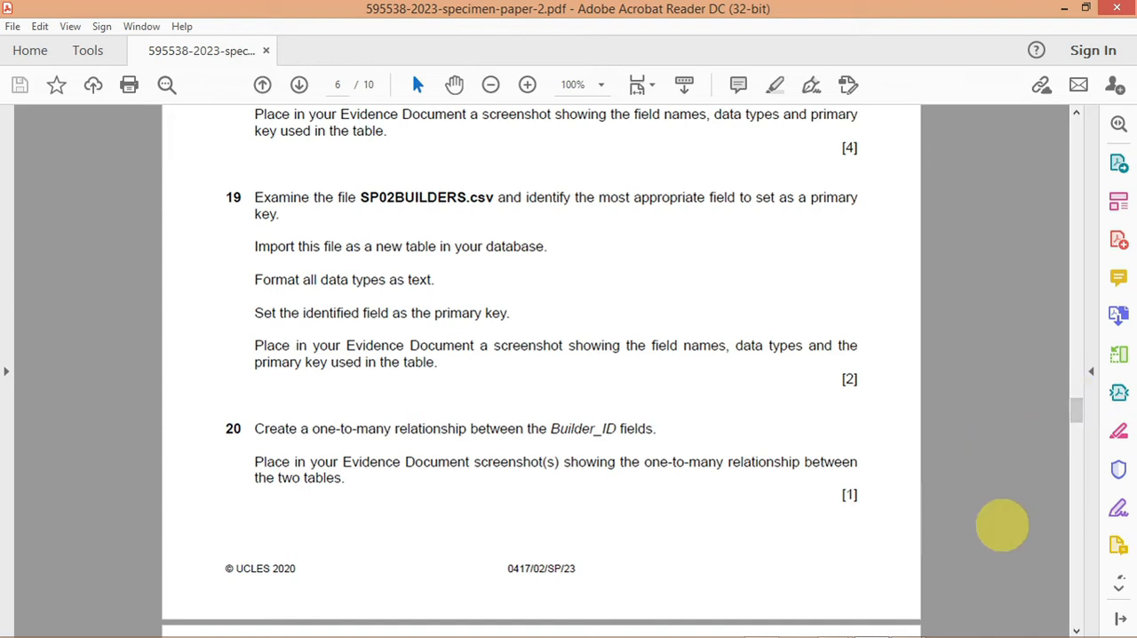
left_click(762, 625)
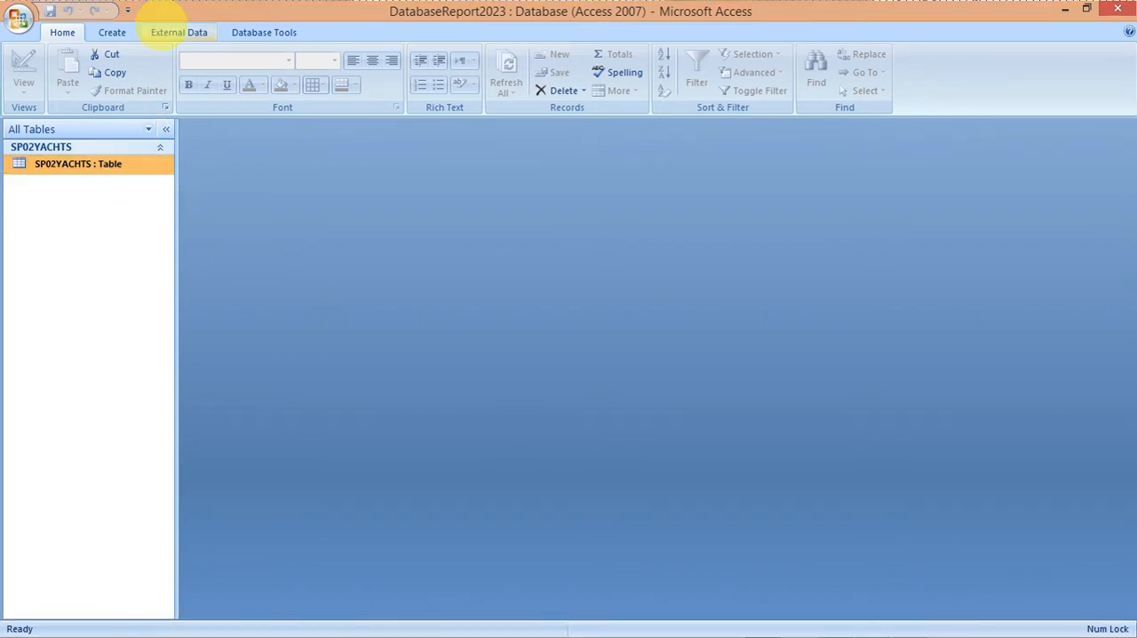
left_click(165, 30)
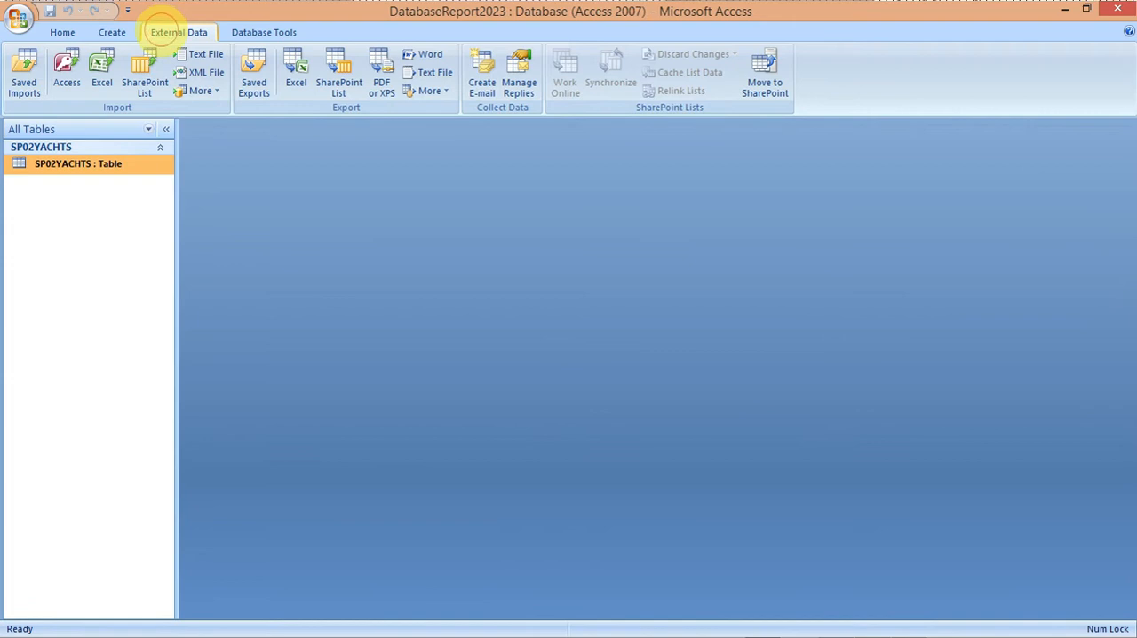
left_click(203, 54)
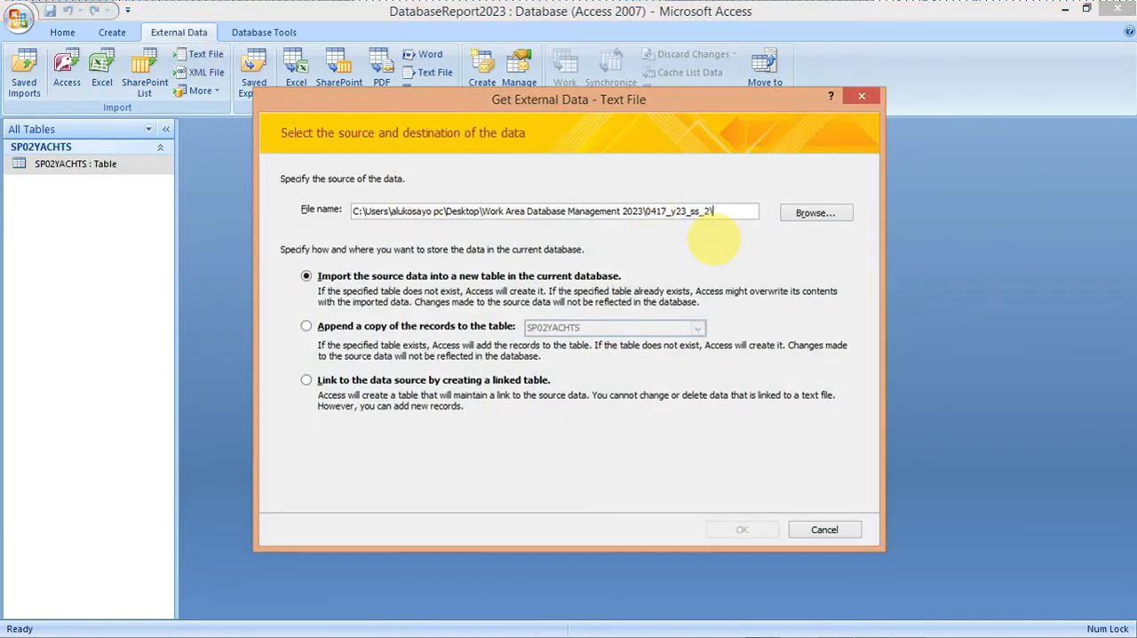
left_click(810, 214)
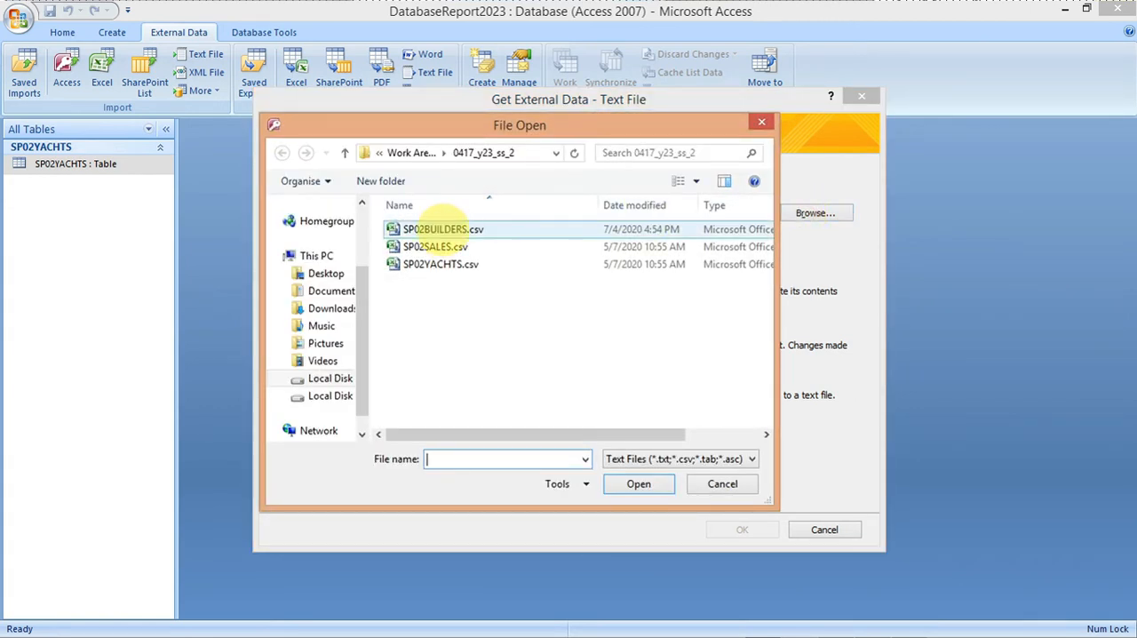
left_click(437, 229)
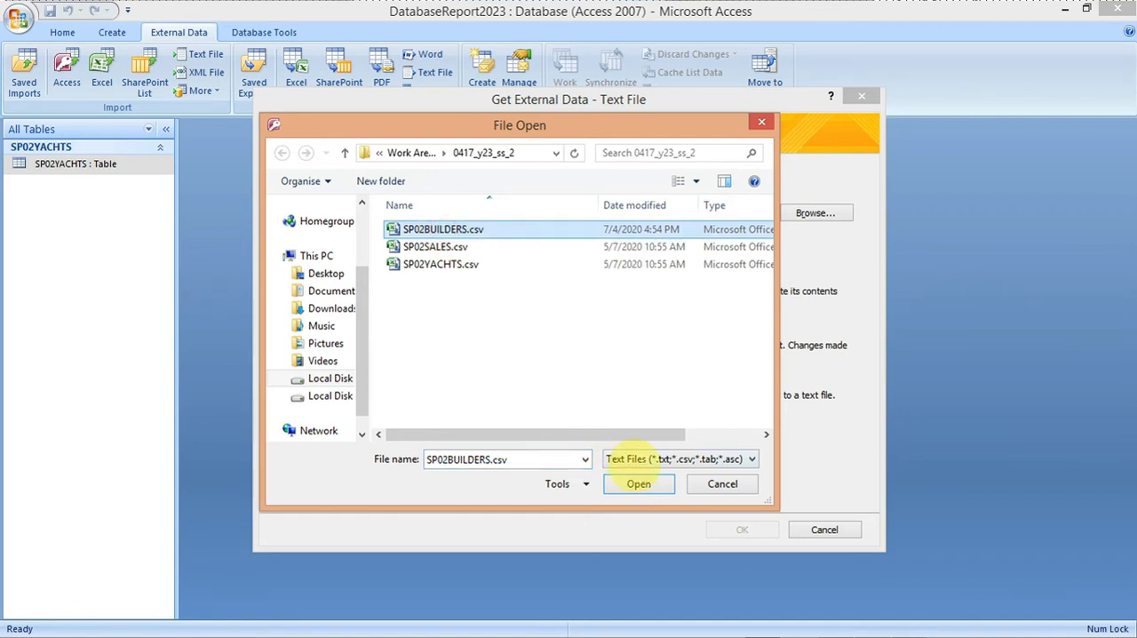
left_click(636, 483)
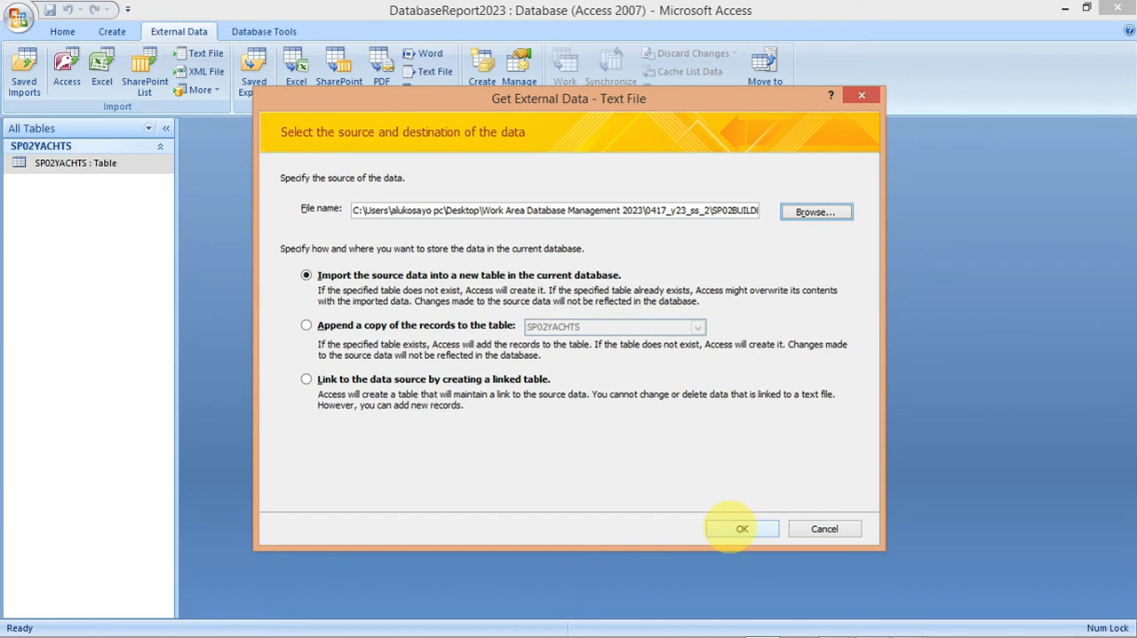
left_click(740, 529)
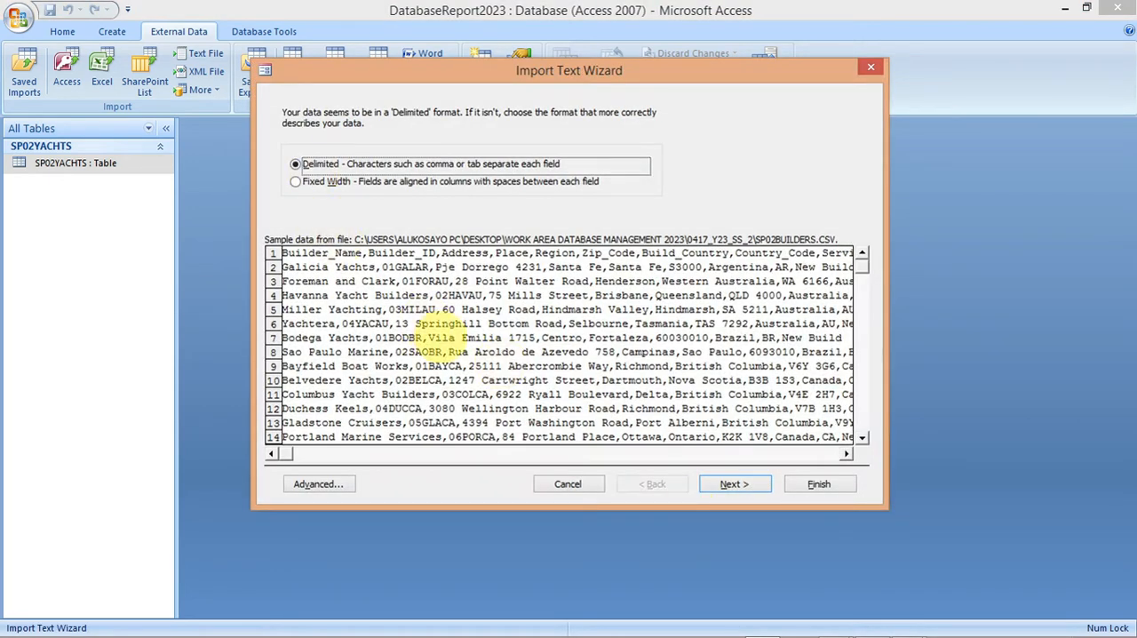
Step: Keep the builders file as comma-delimited and treat its first row as field names
left_click(734, 484)
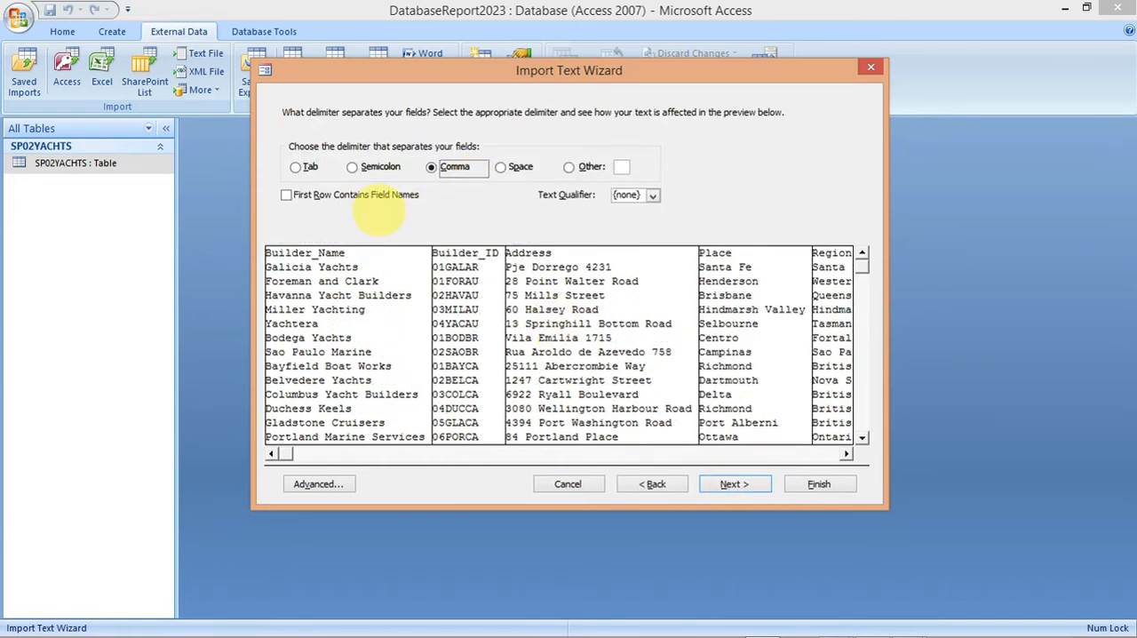
left_click(286, 194)
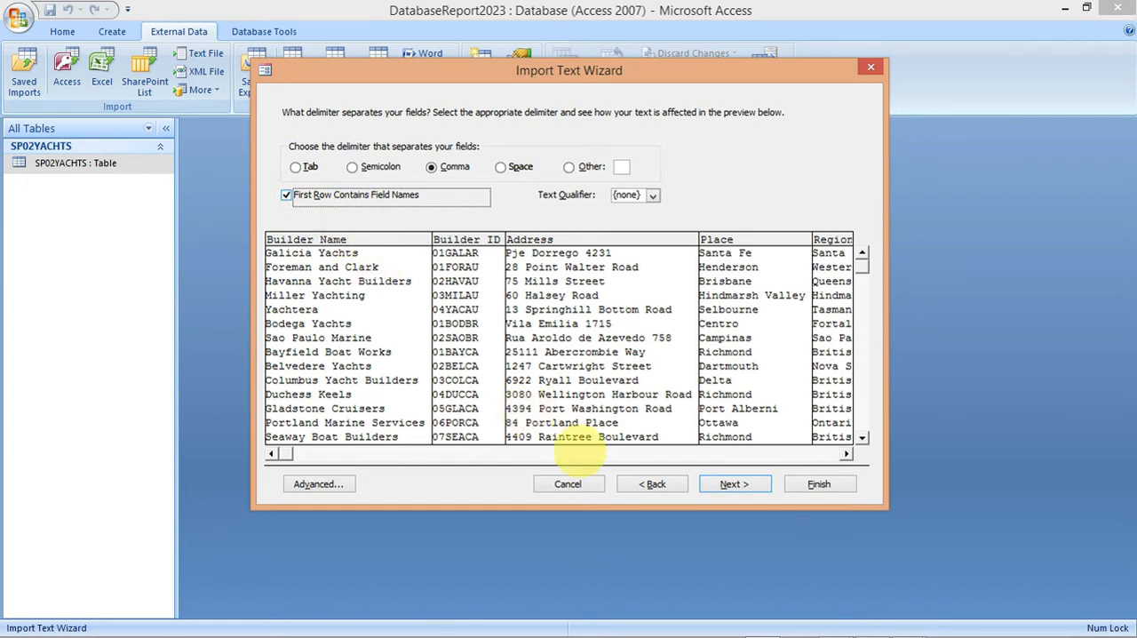
left_click(732, 485)
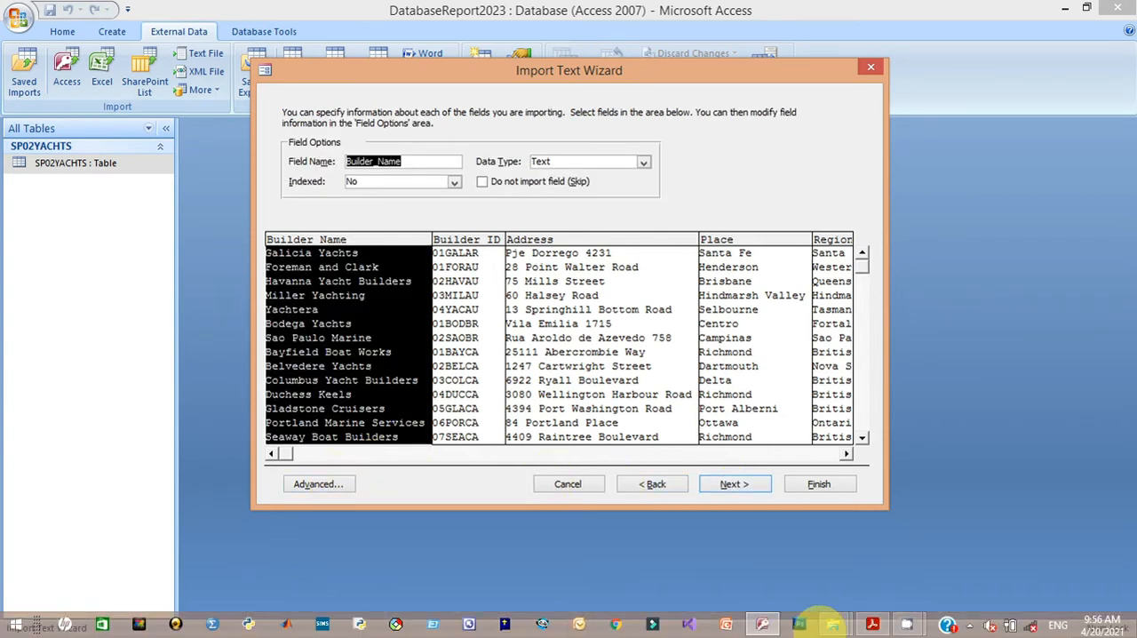
Step: Set the Telephone field's data type to Text in the SP02BUILDERS import specification, after checking the exam paper's requirement
mouse_move(871, 625)
mouse_move(864, 579)
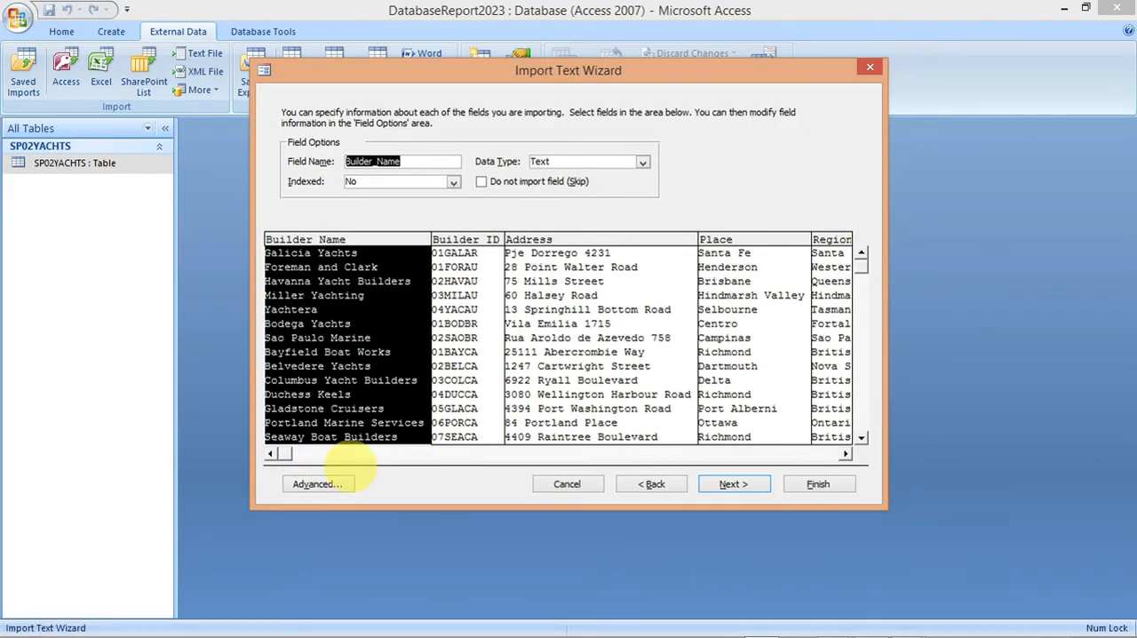
left_click(312, 484)
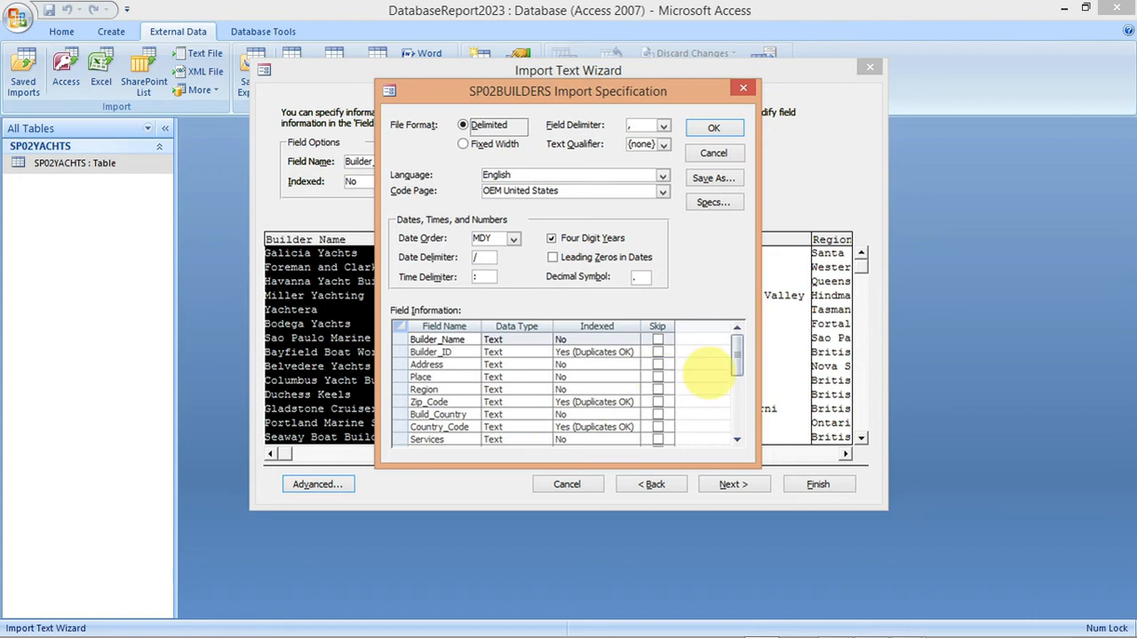
left_click_drag(736, 350, 736, 377)
left_click(536, 415)
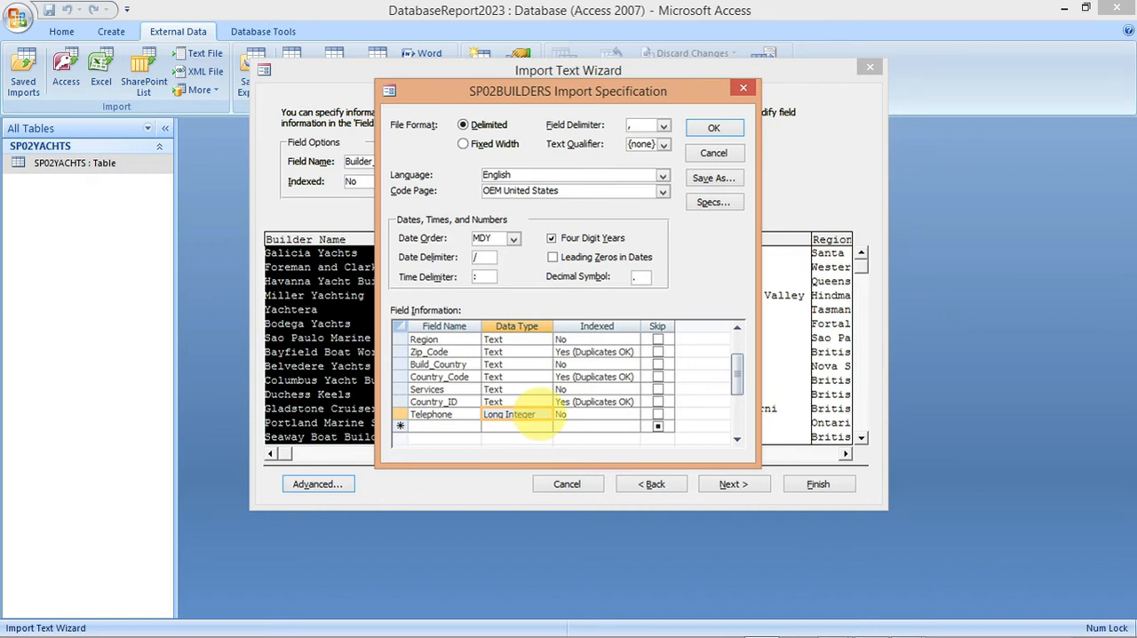
left_click(536, 416)
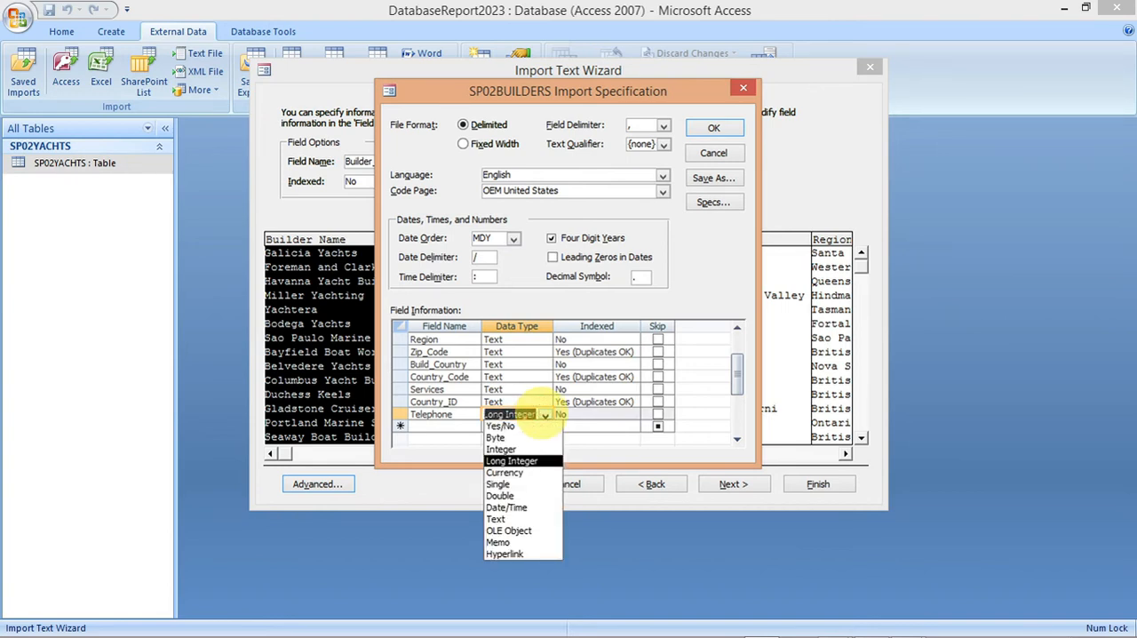
left_click(527, 519)
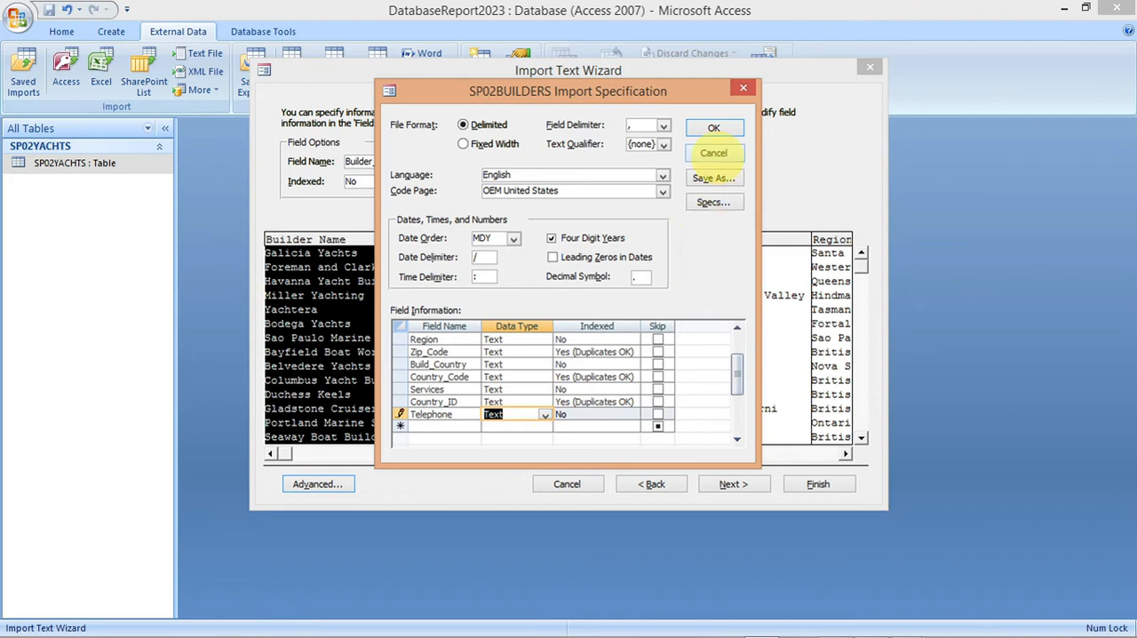
left_click(713, 129)
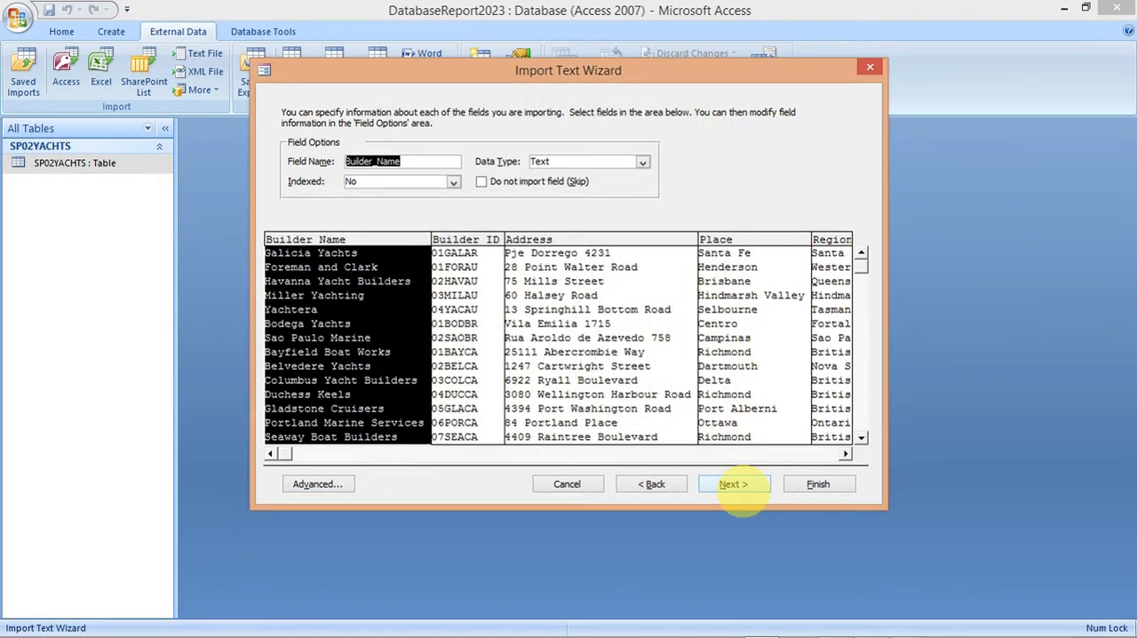
Step: Choose Builder_ID as the primary key and finish importing the file into a table named SP02BUILDERS
left_click(733, 484)
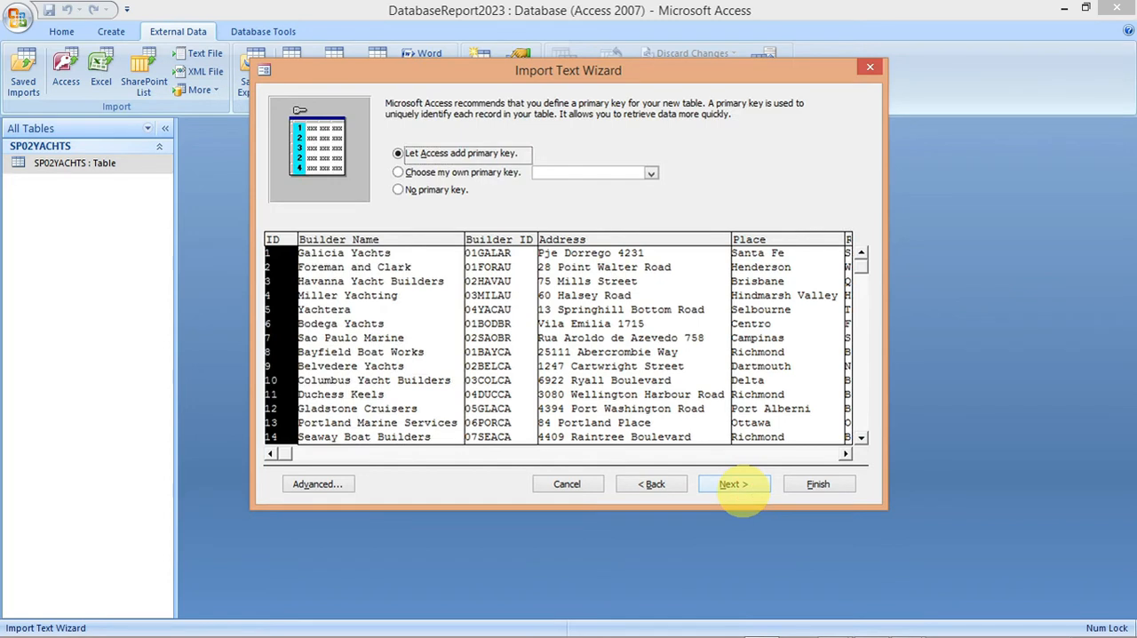
left_click(398, 173)
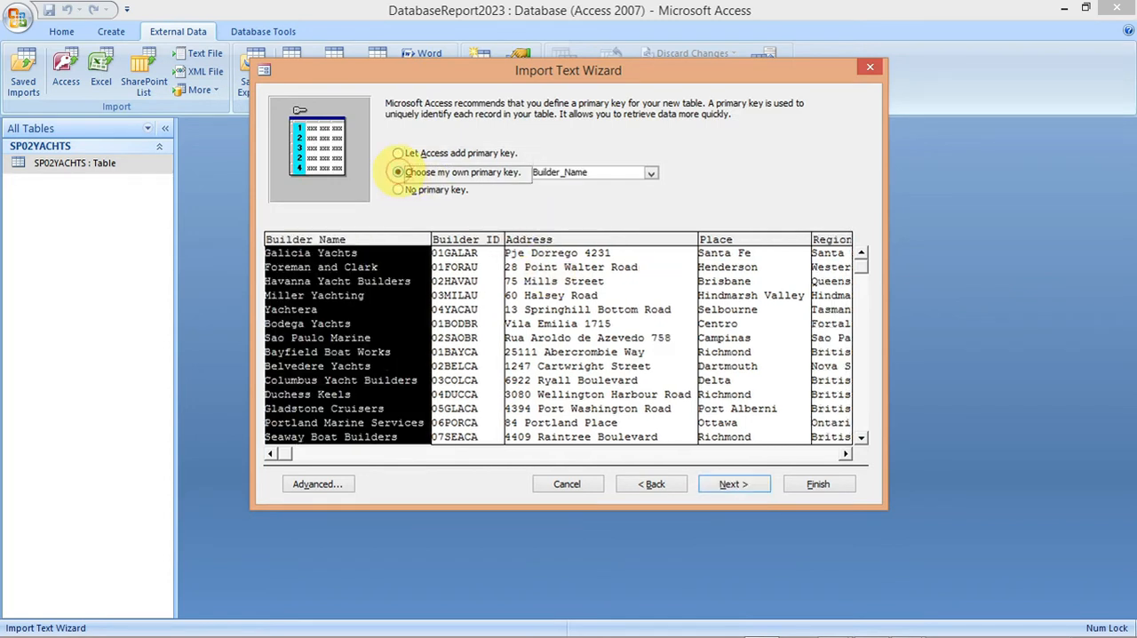
mouse_move(769, 622)
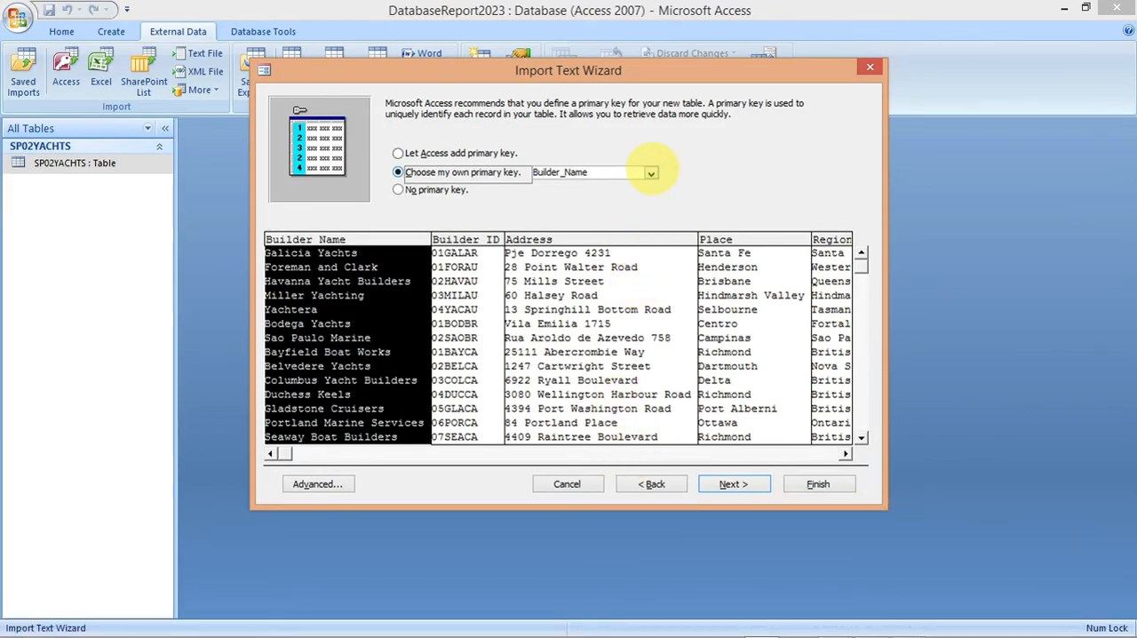
left_click(651, 172)
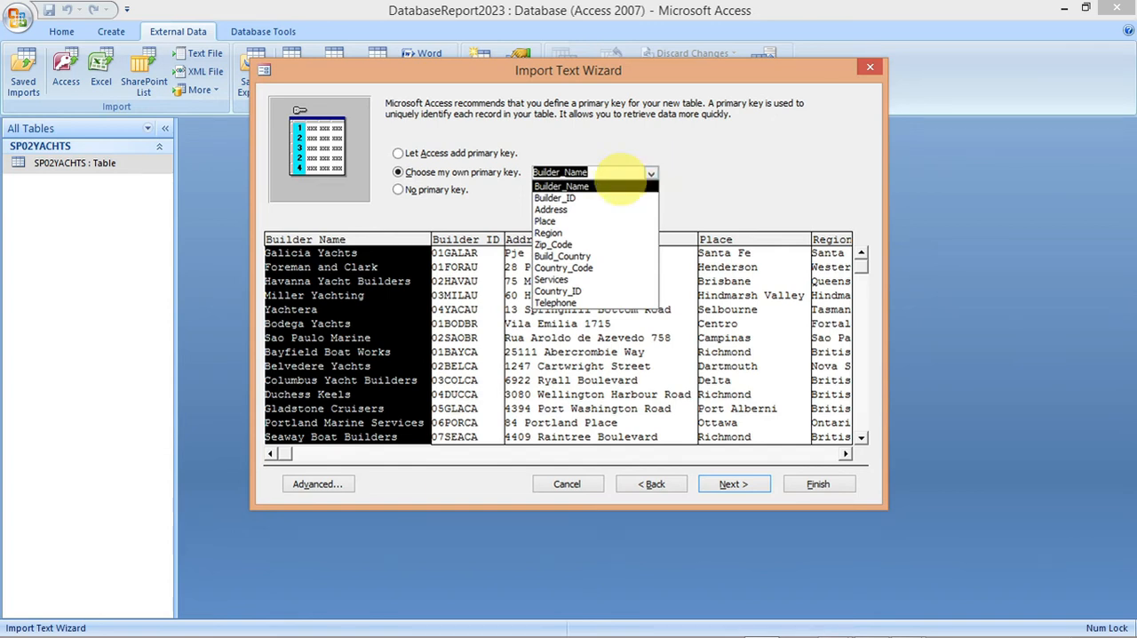
left_click(585, 197)
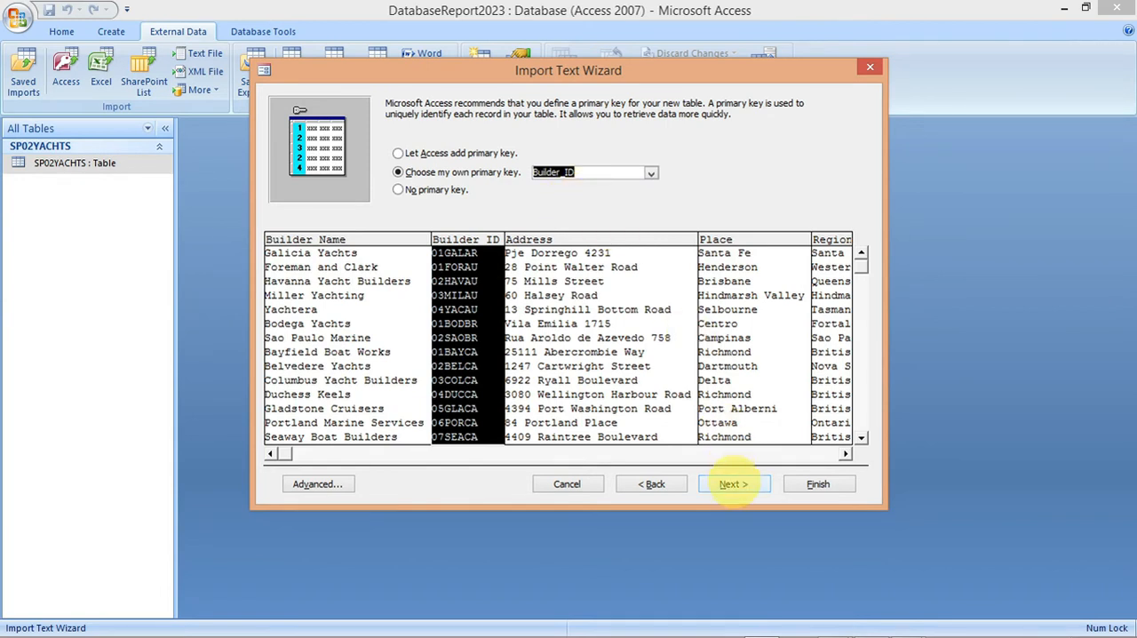
left_click(734, 483)
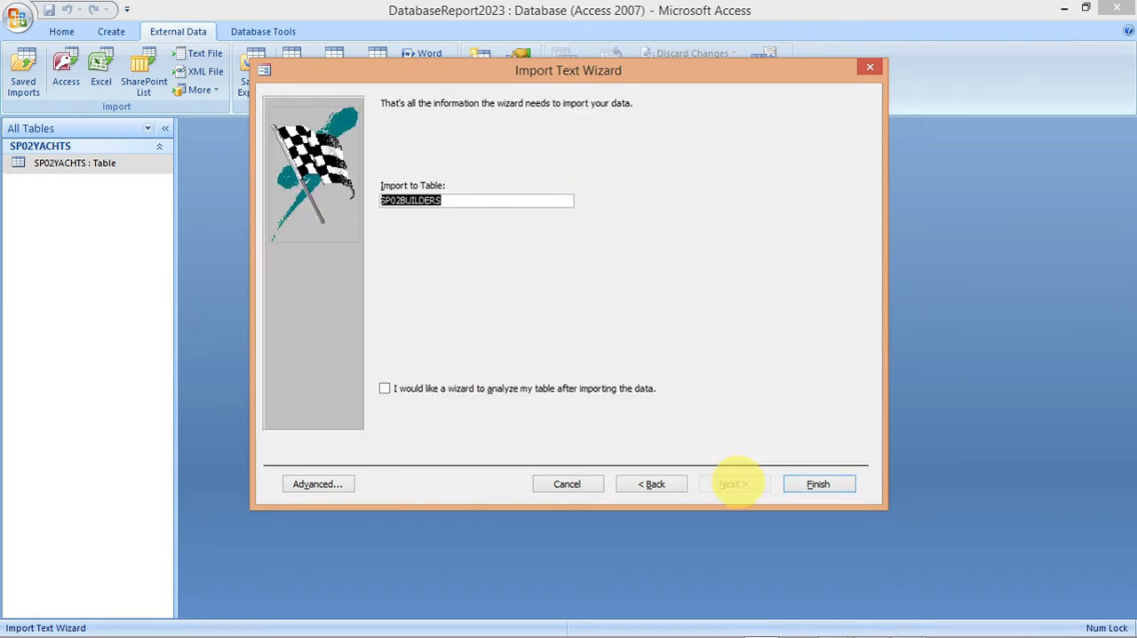
left_click(809, 484)
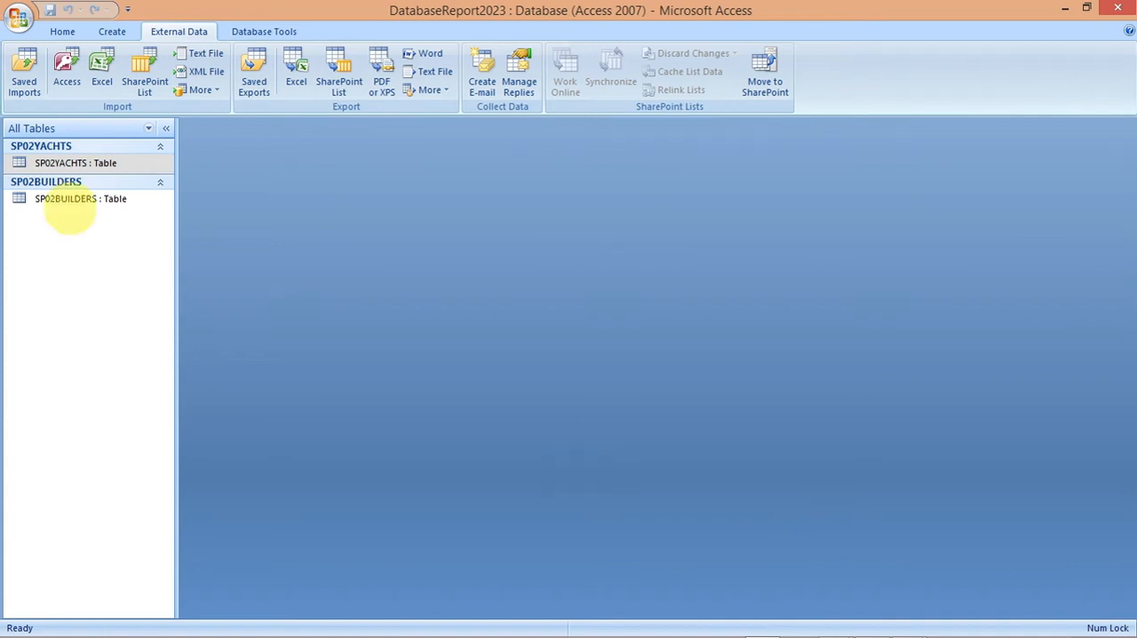
Step: Open the SP02BUILDERS table in Design View to check its field types and primary key, and save and close it
left_click(50, 201)
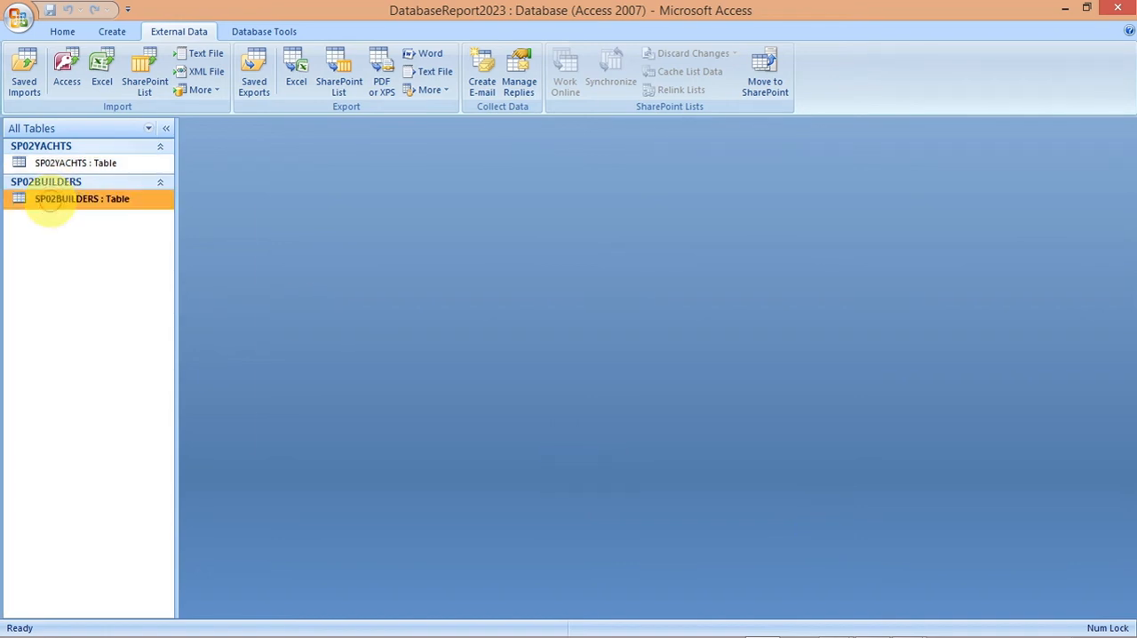
right_click(50, 200)
left_click(89, 228)
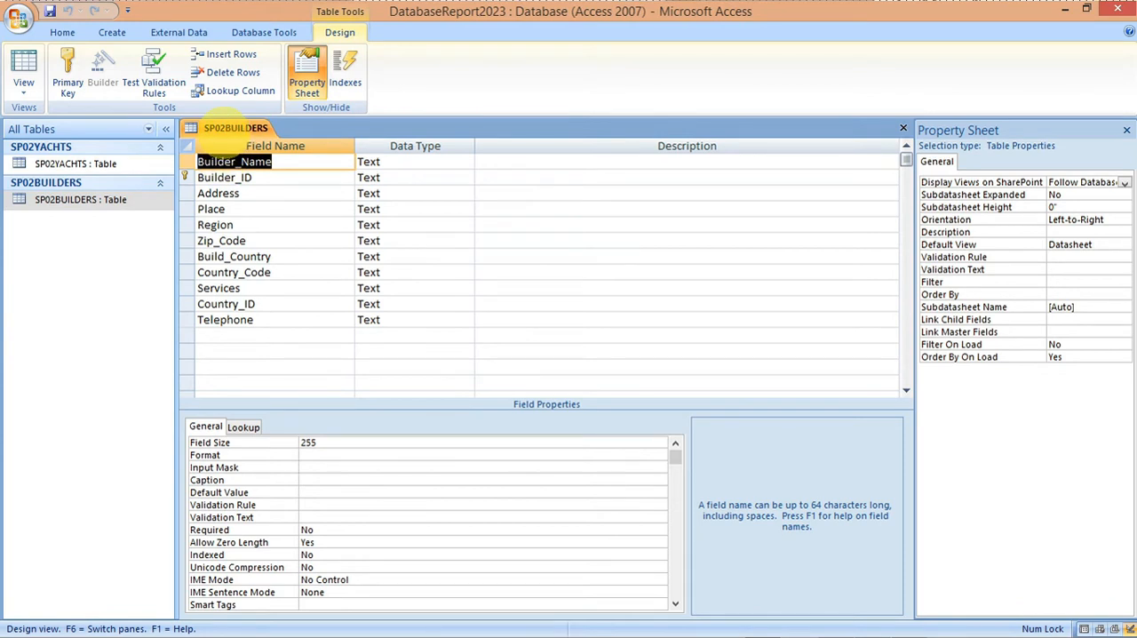
right_click(224, 128)
left_click(256, 142)
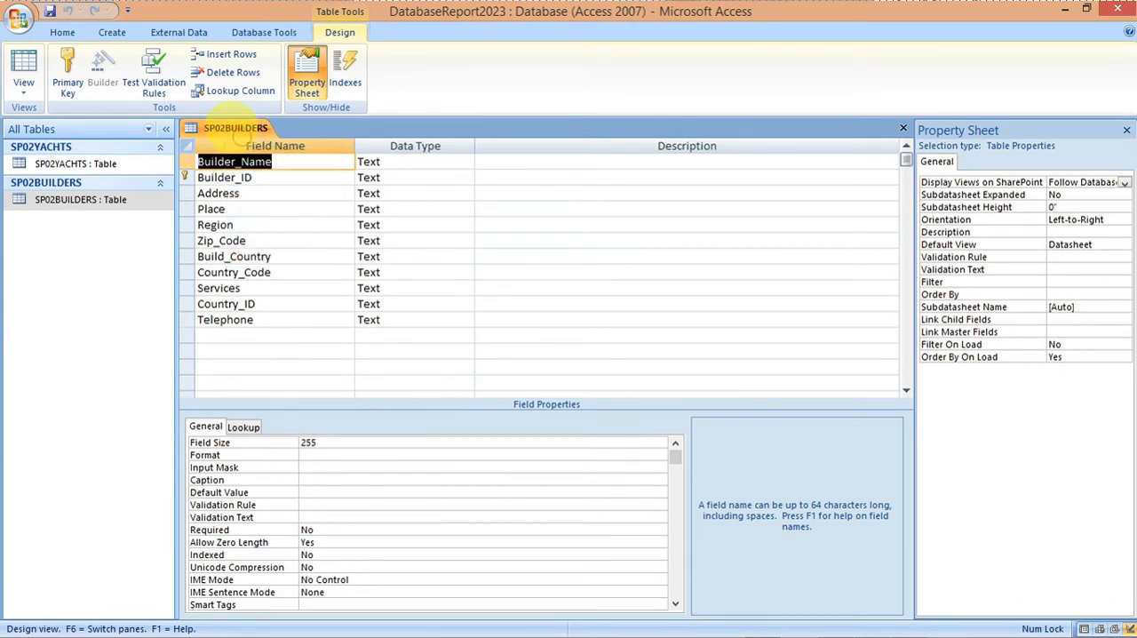
right_click(236, 127)
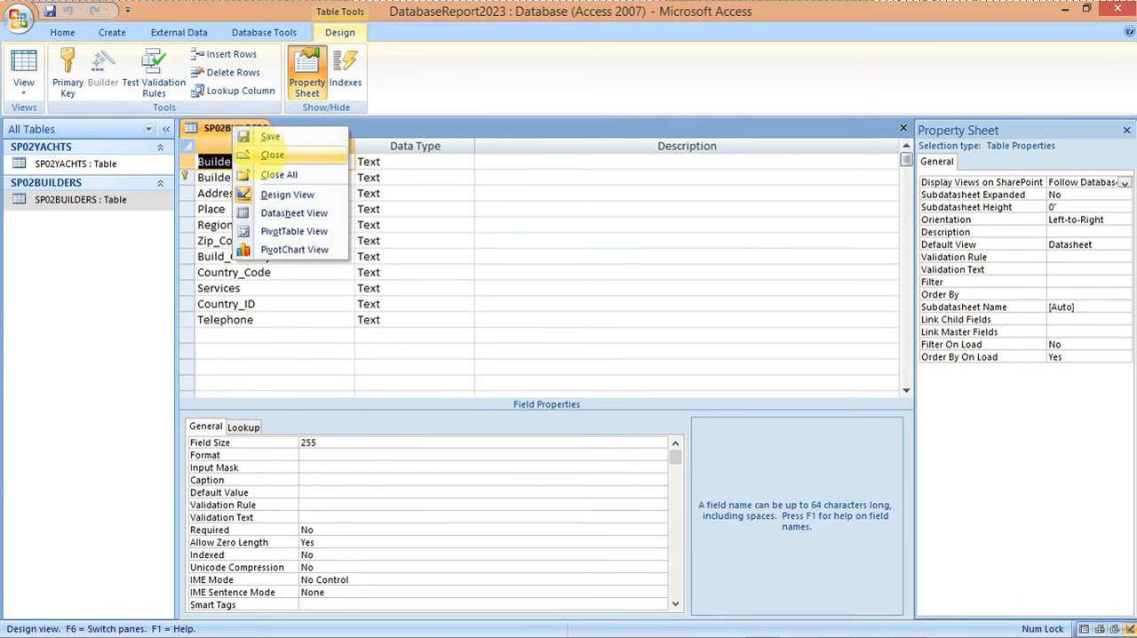
left_click(266, 155)
Step: Check the evidence requirements in the exam paper, and open SP02EVIDENCE.rtf from the 0417_y23_ss_2 folder in Word to view its evidence placeholders
left_click(871, 623)
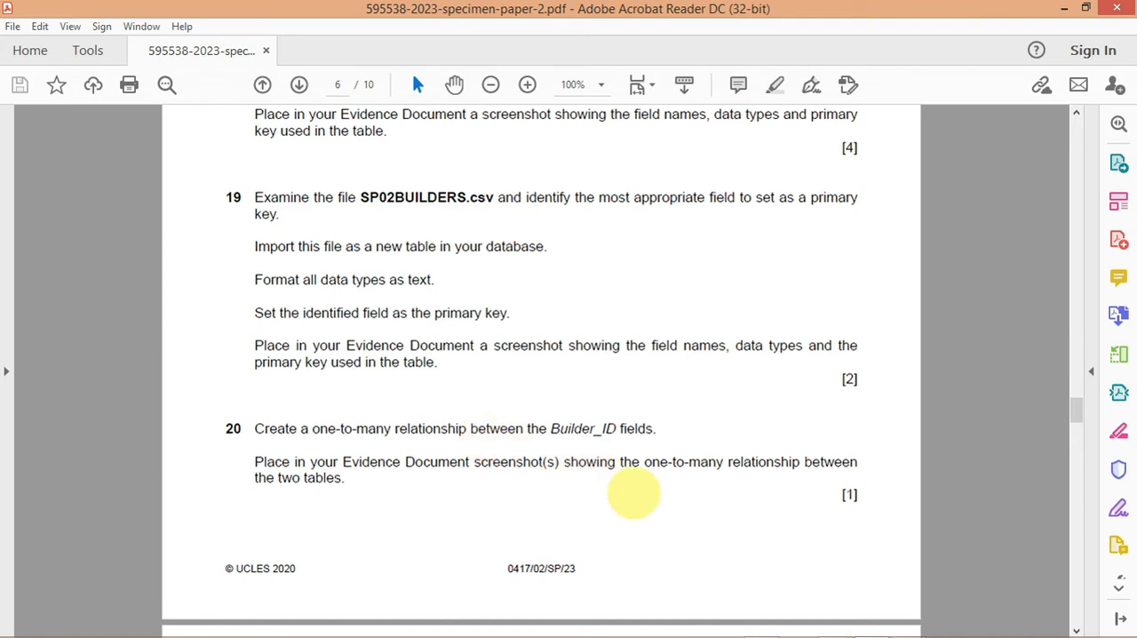
mouse_move(834, 629)
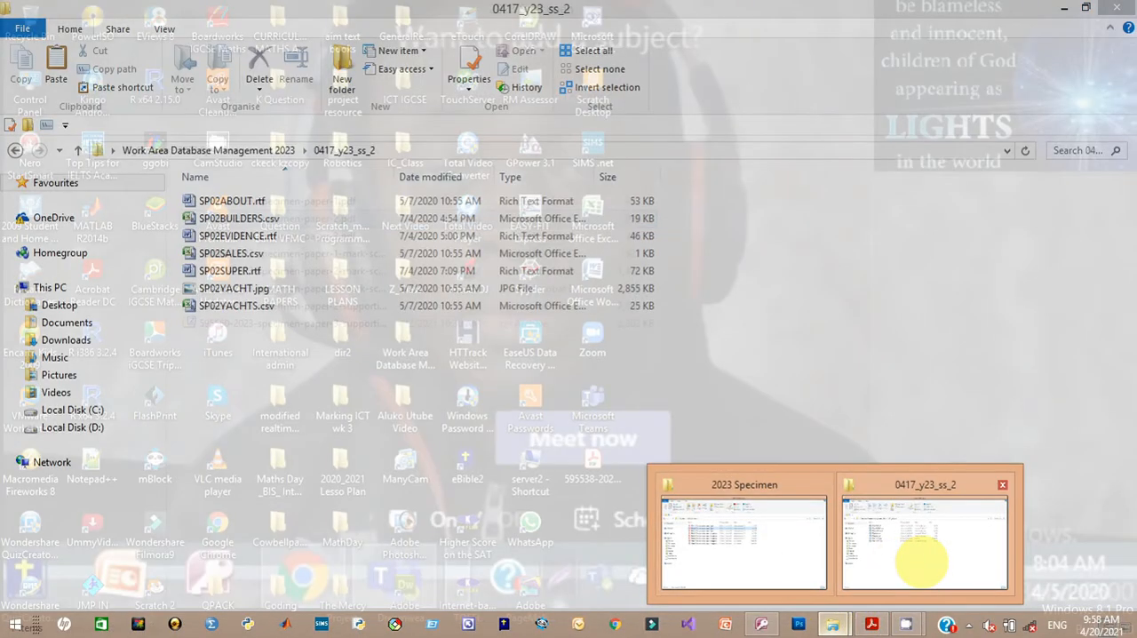
left_click(921, 562)
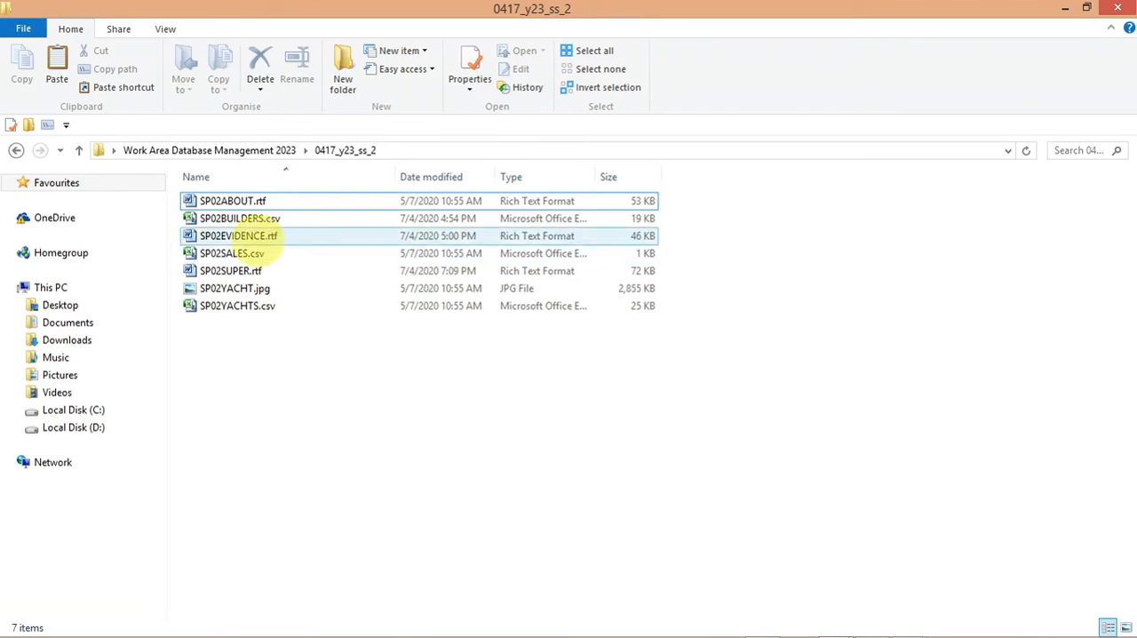
left_click(258, 238)
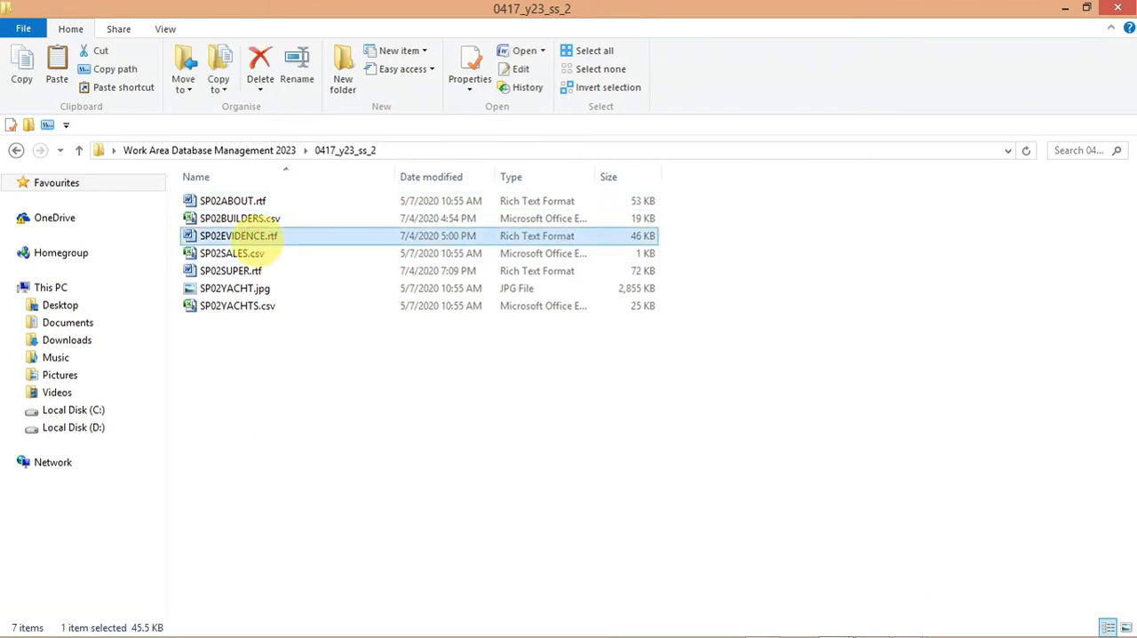
right_click(257, 236)
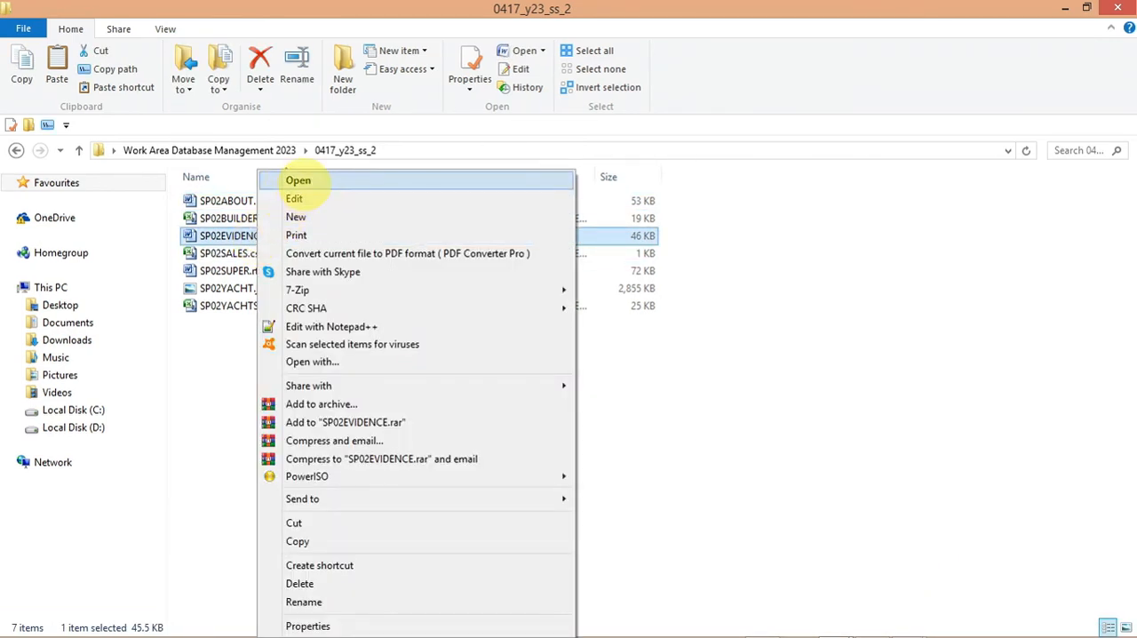
left_click(298, 180)
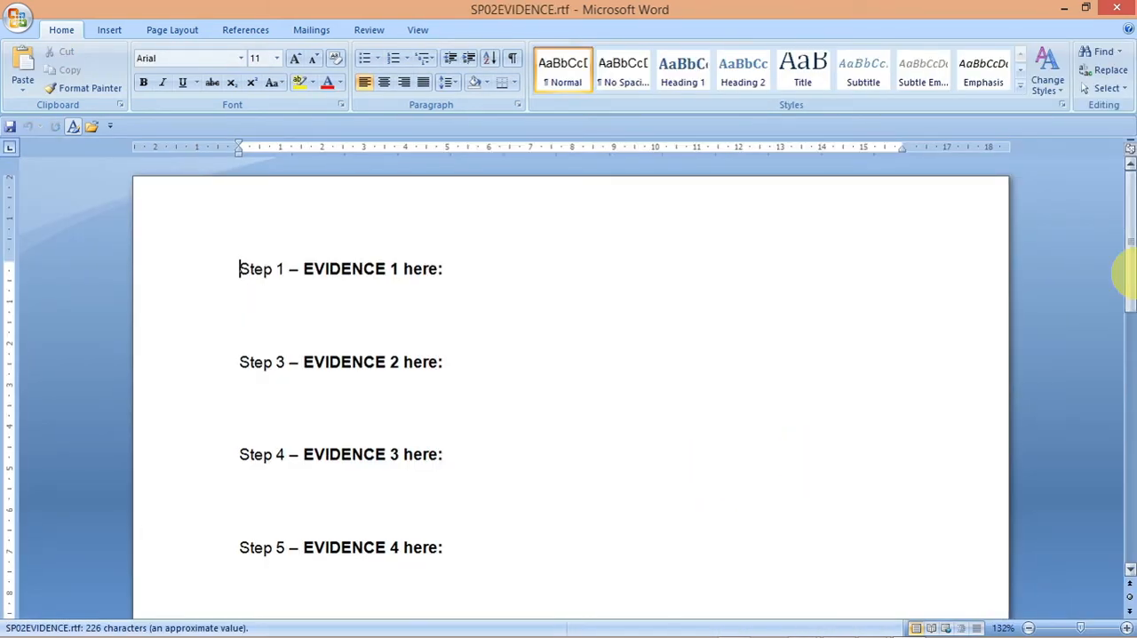
left_click_drag(1127, 277, 1128, 328)
Step: Read task 20 of the exam paper in Acrobat Reader, and add the SP02BUILDERS and SP02YACHTS tables to the Relationships window in Access
mouse_move(1061, 627)
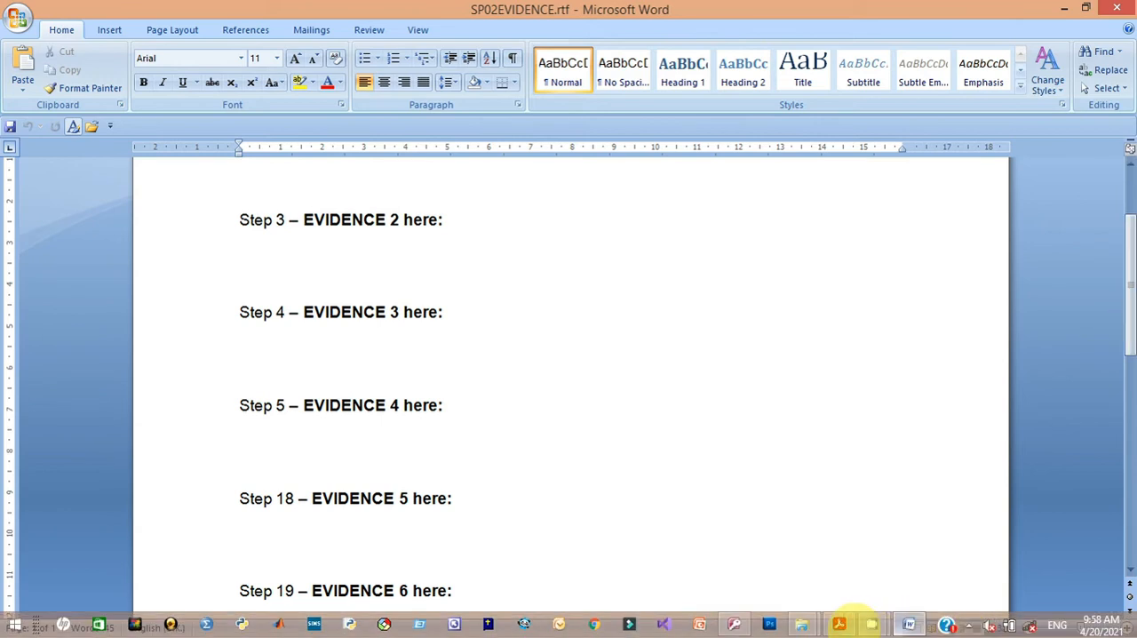
left_click(838, 623)
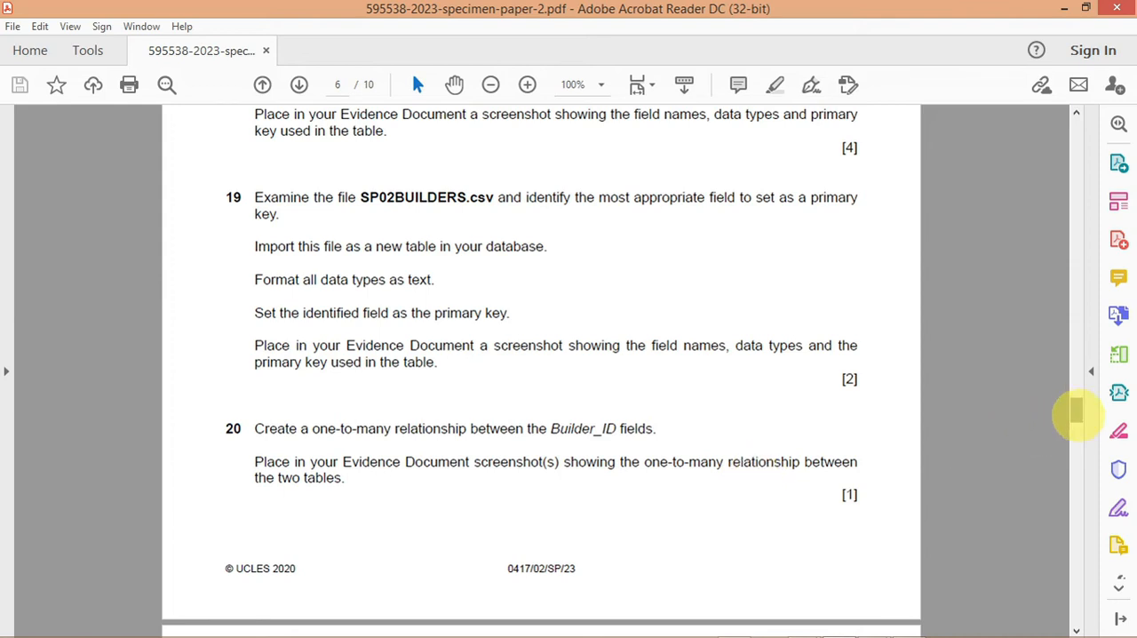
mouse_move(1076, 410)
left_mouse_down()
mouse_move(1075, 127)
mouse_move(1076, 379)
mouse_move(1093, 393)
mouse_move(1084, 386)
mouse_move(1080, 419)
left_mouse_up()
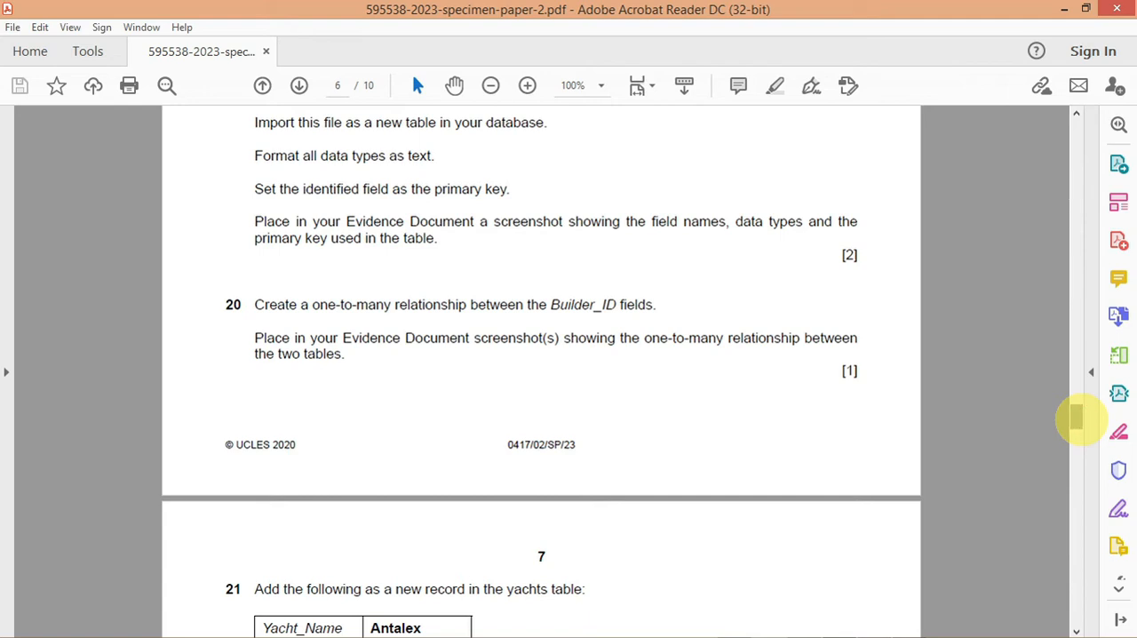
mouse_move(944, 628)
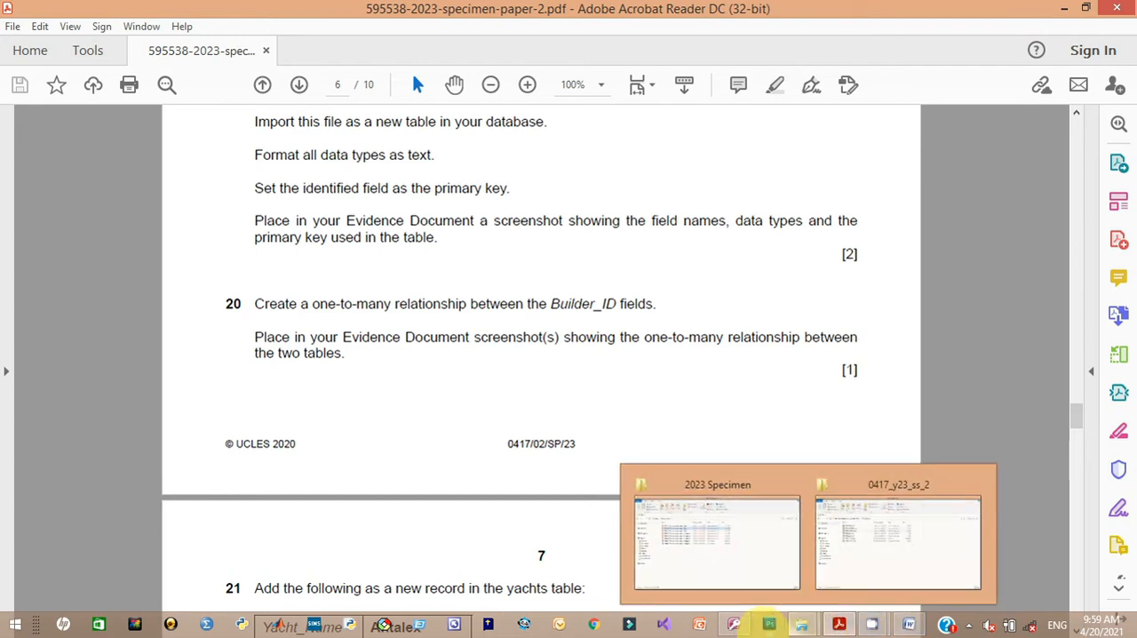
left_click(736, 624)
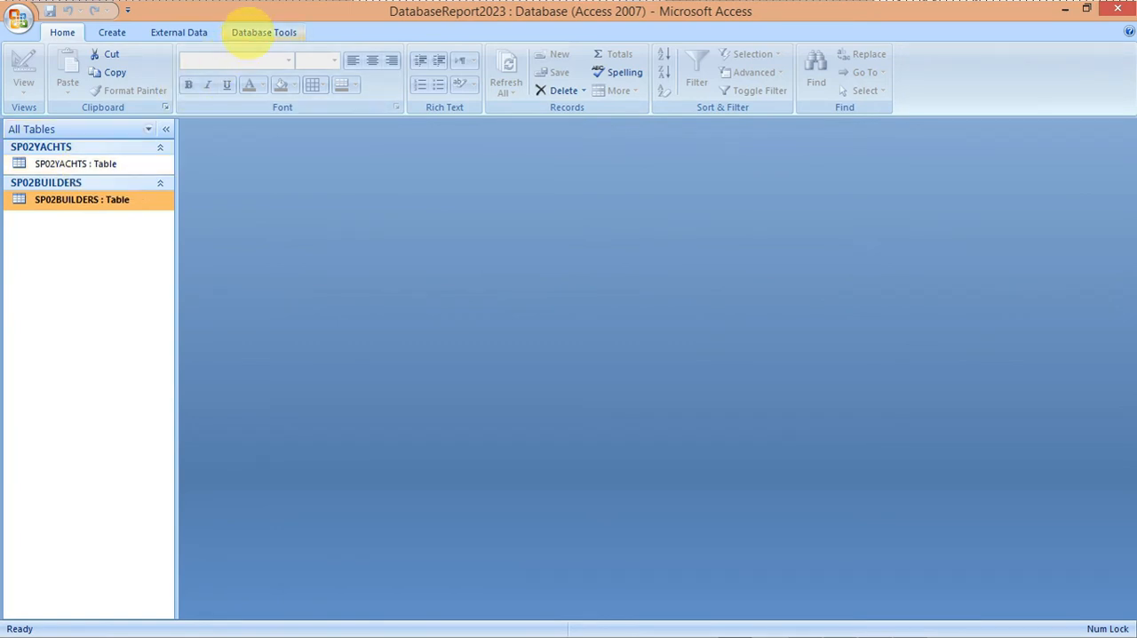
left_click(258, 31)
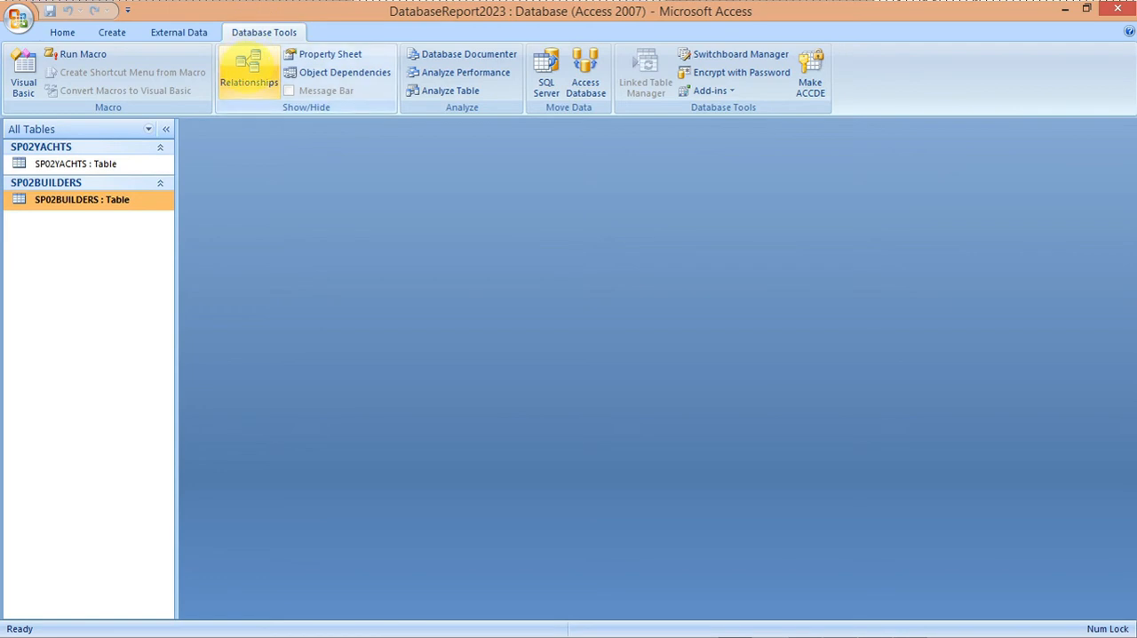
left_click(249, 67)
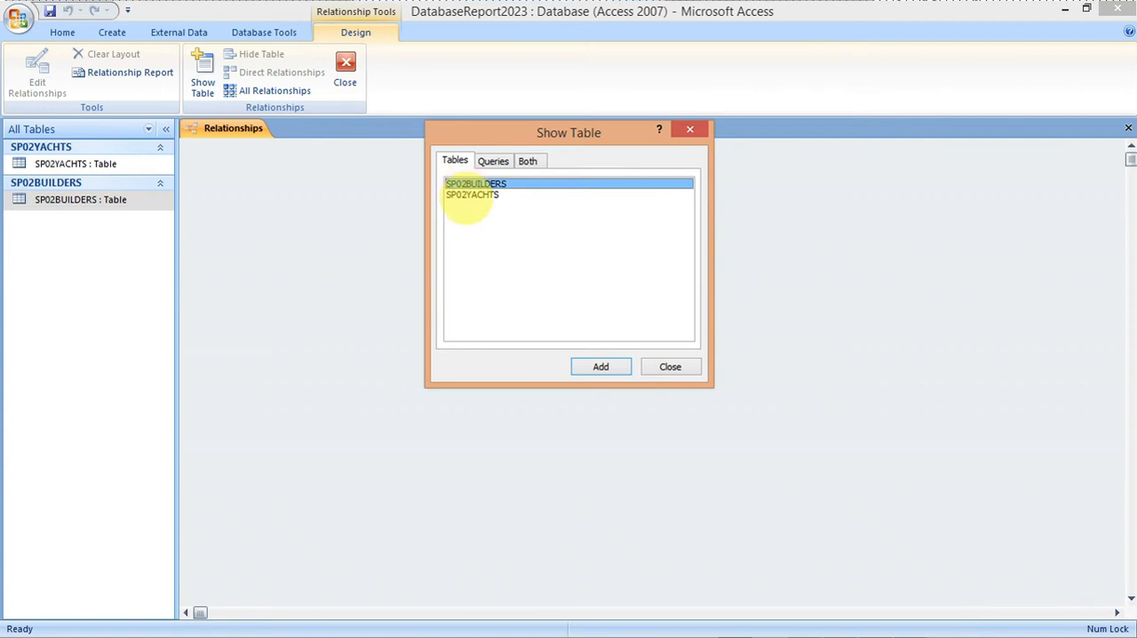
left_click(471, 195, "shift")
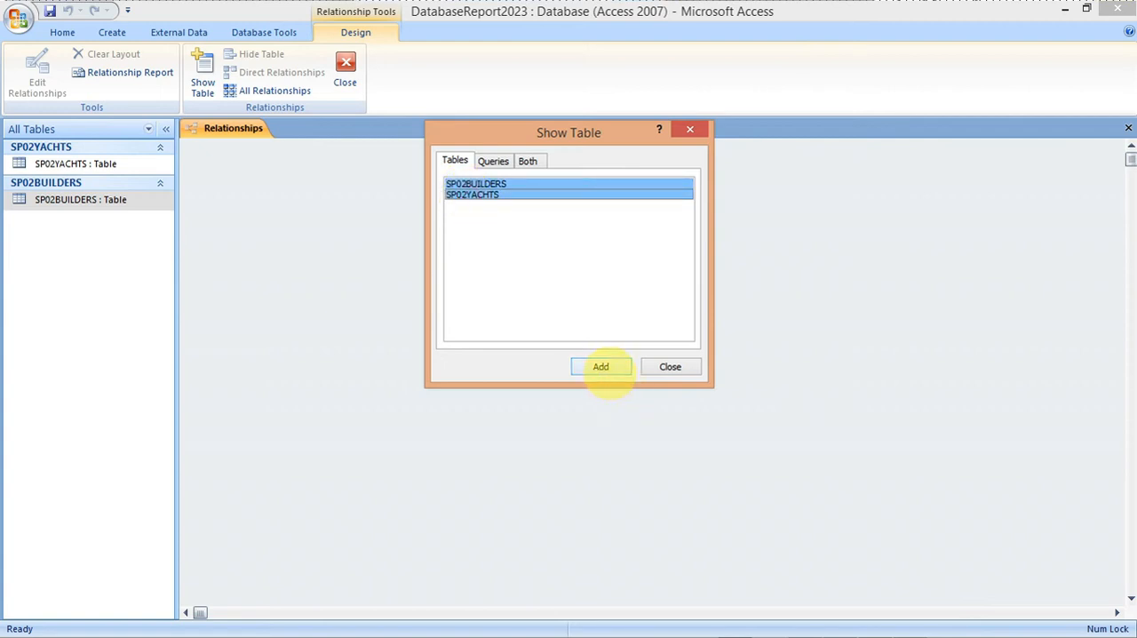
left_click(600, 366)
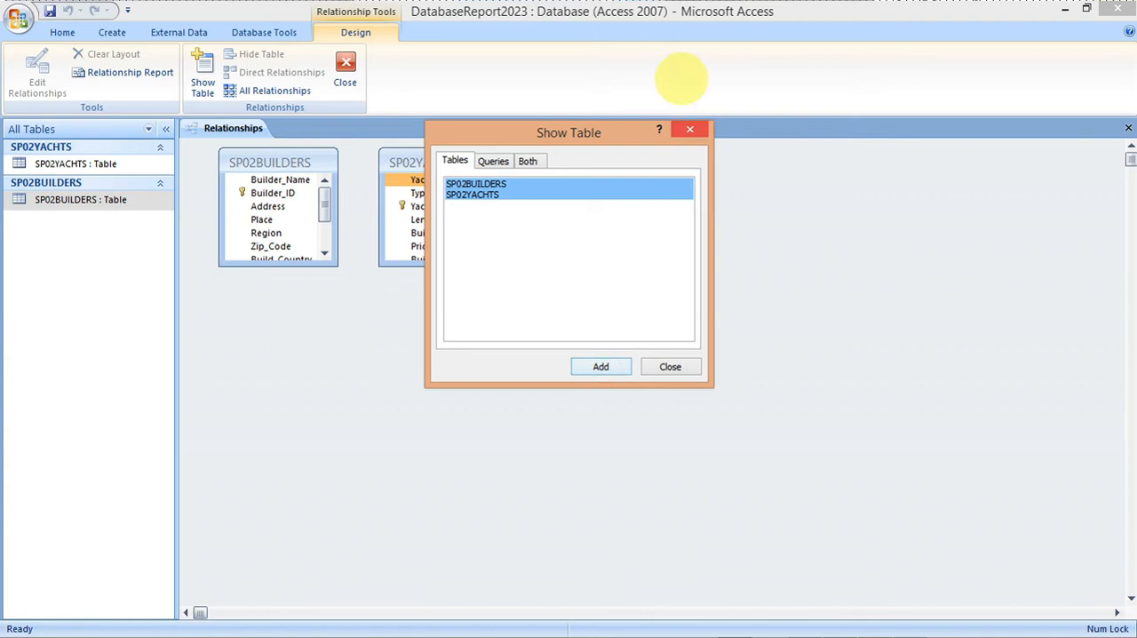
left_click(690, 129)
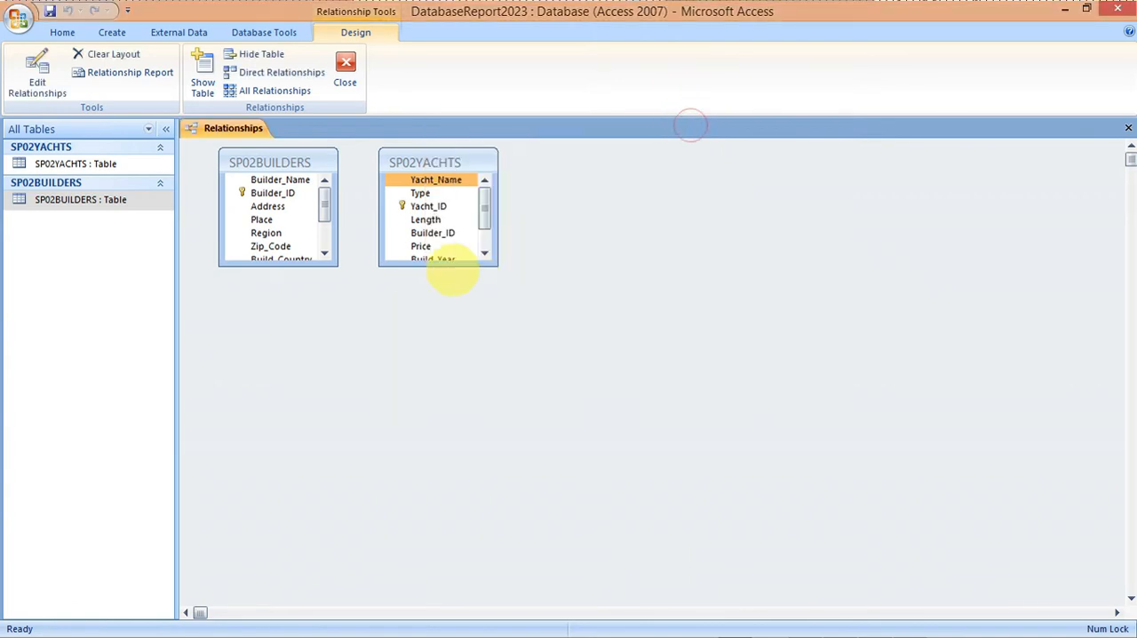
Step: Enlarge both table boxes to show all fields, and create a one-to-many relationship from Builder_ID in SP02BUILDERS to Builder_ID in SP02YACHTS
left_click_drag(449, 266, 451, 317)
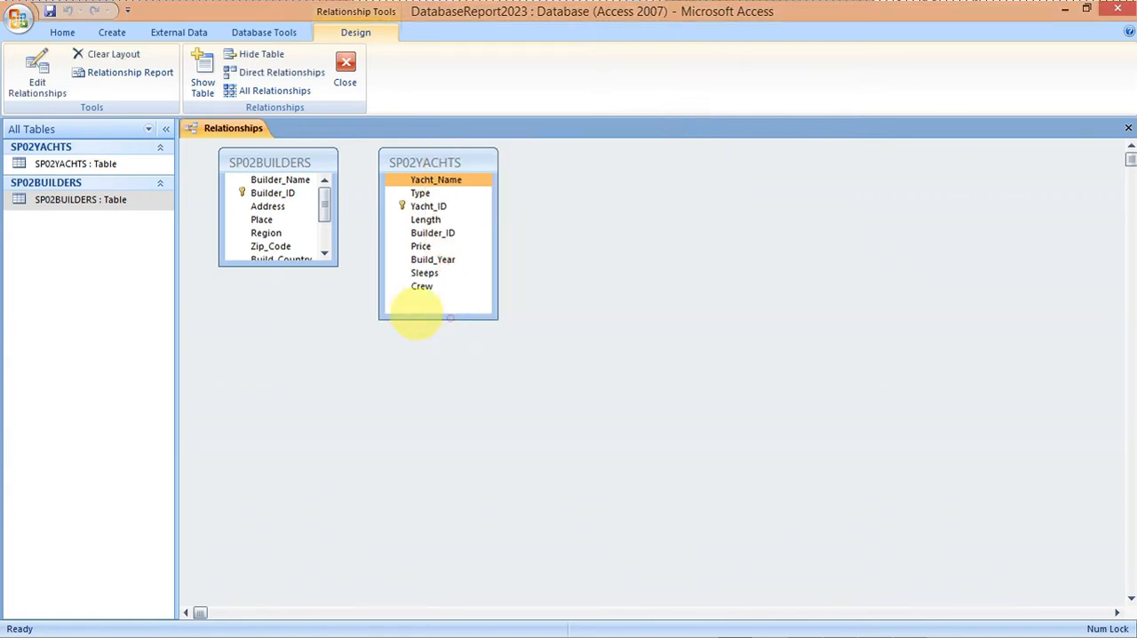
left_click_drag(294, 264, 296, 336)
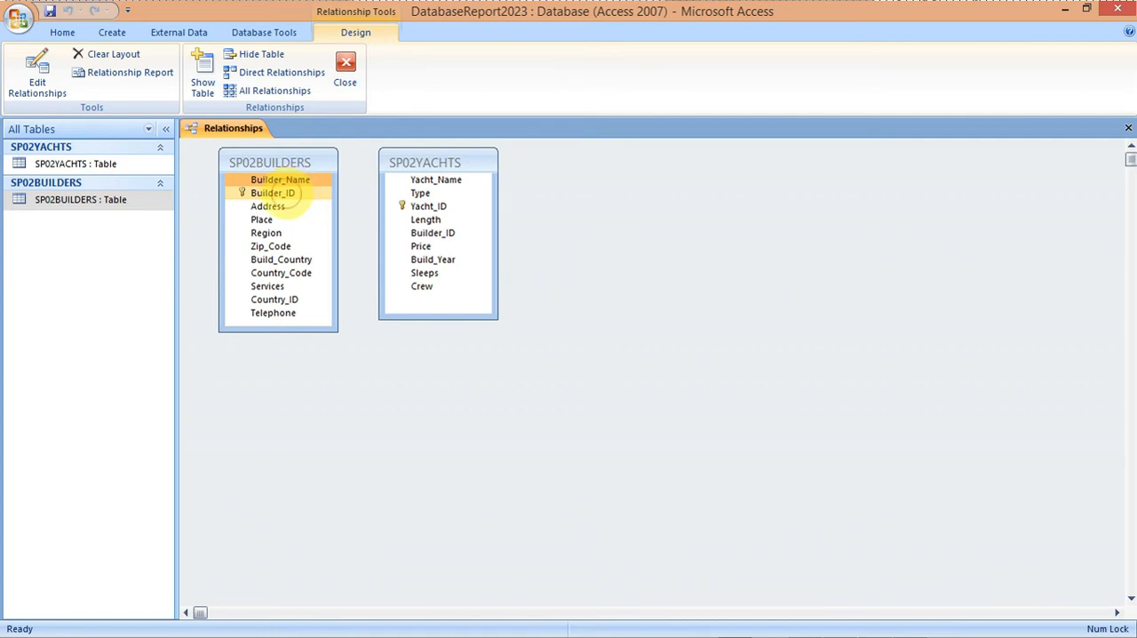
left_click_drag(284, 194, 431, 238)
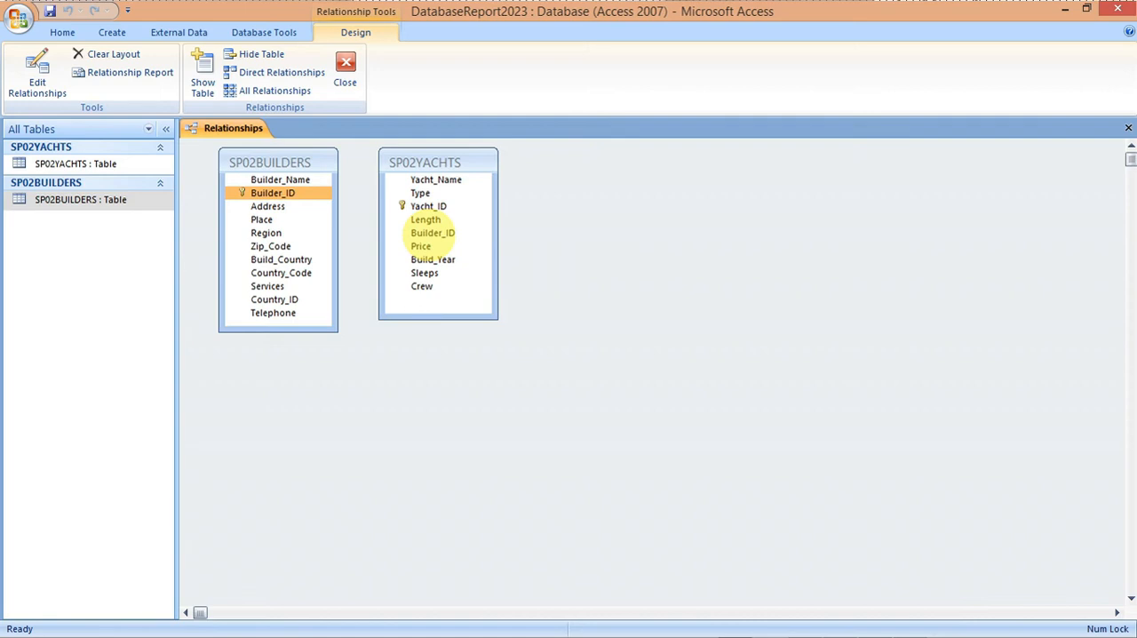
left_click_drag(431, 233, 428, 234)
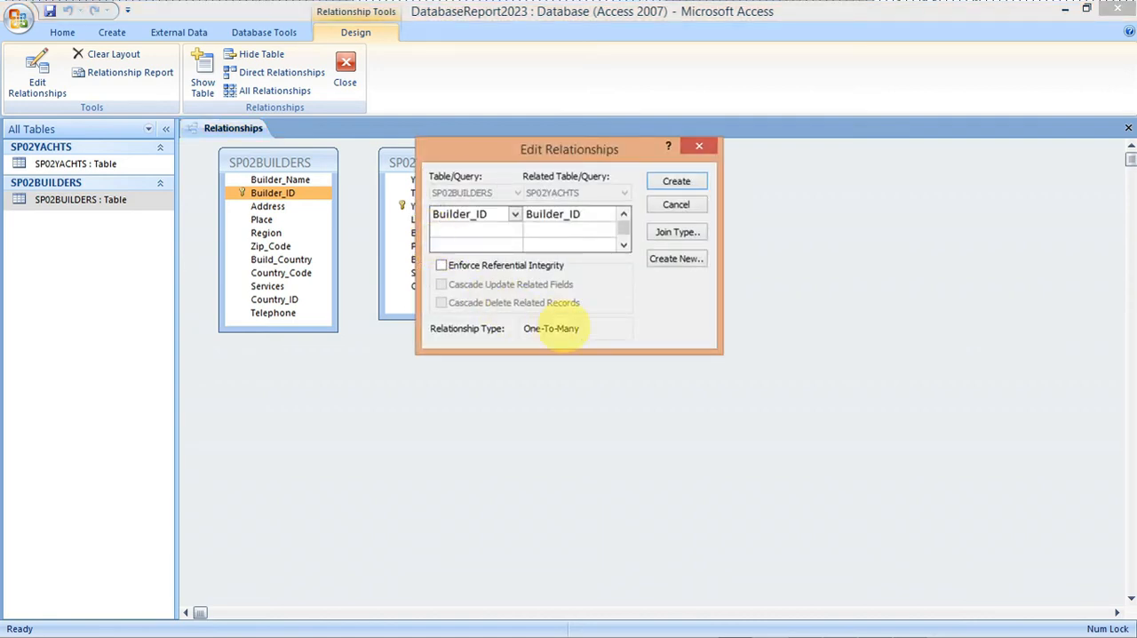
left_click_drag(548, 135, 352, 353)
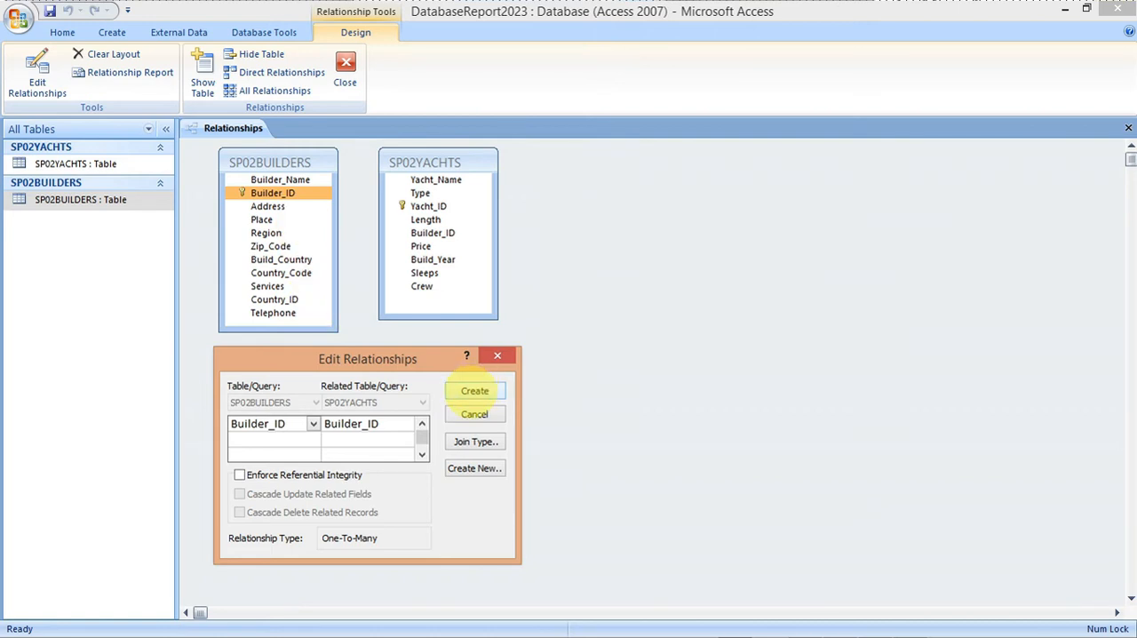
left_click(474, 391)
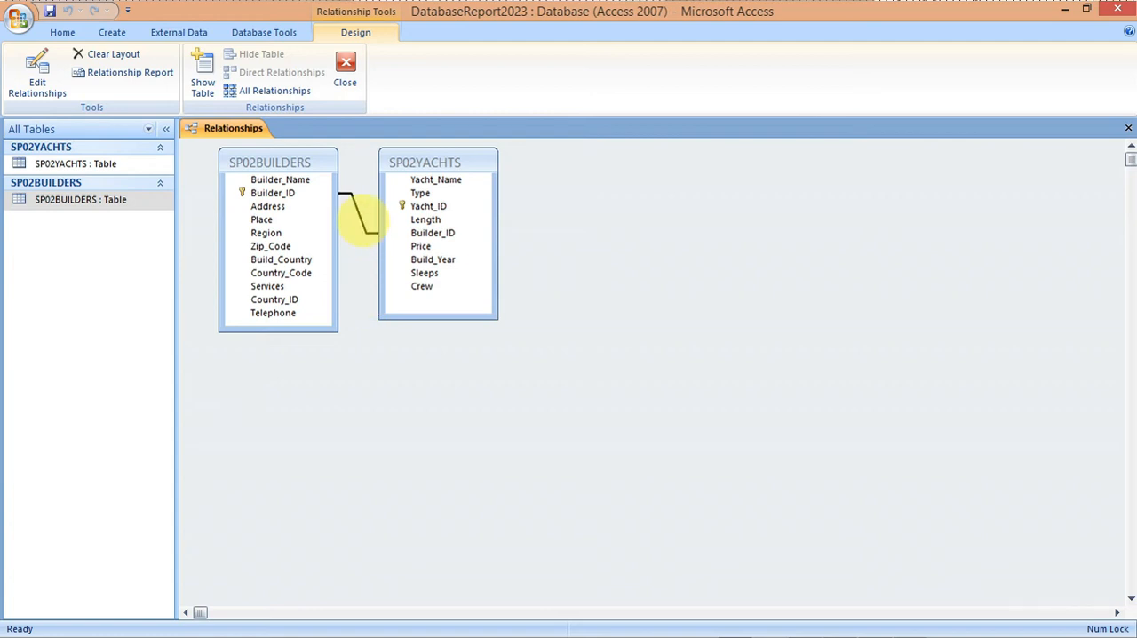
Step: Open the Builder_ID relationship's settings below the two table boxes, and copy a Lightshot screenshot of the tables and settings to the clipboard
double_click(363, 218)
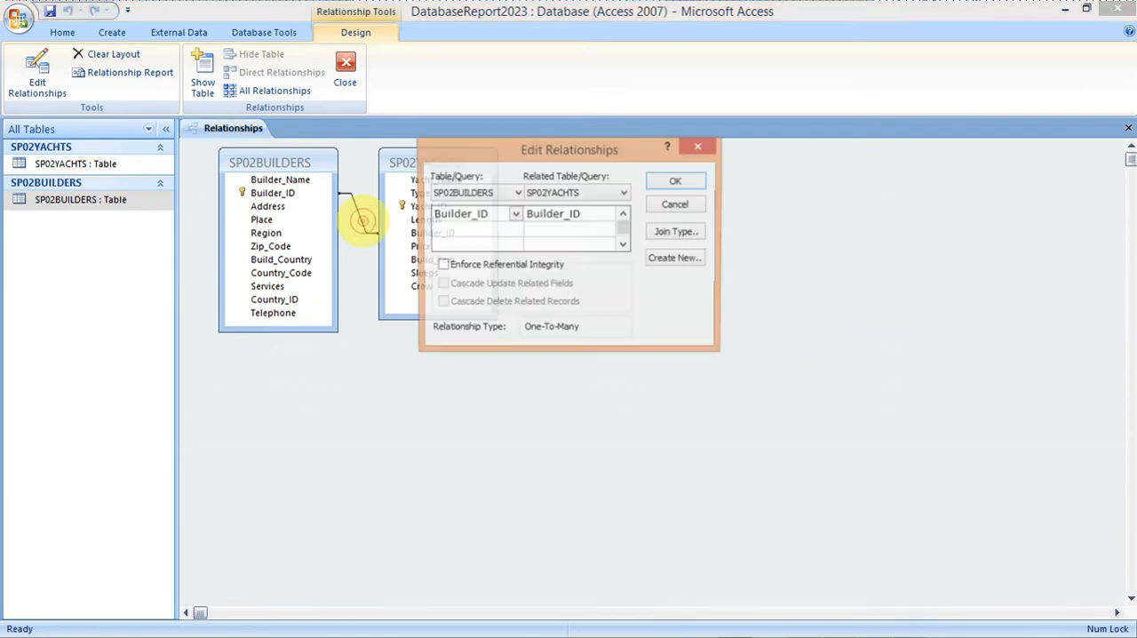
left_click_drag(522, 158, 308, 356)
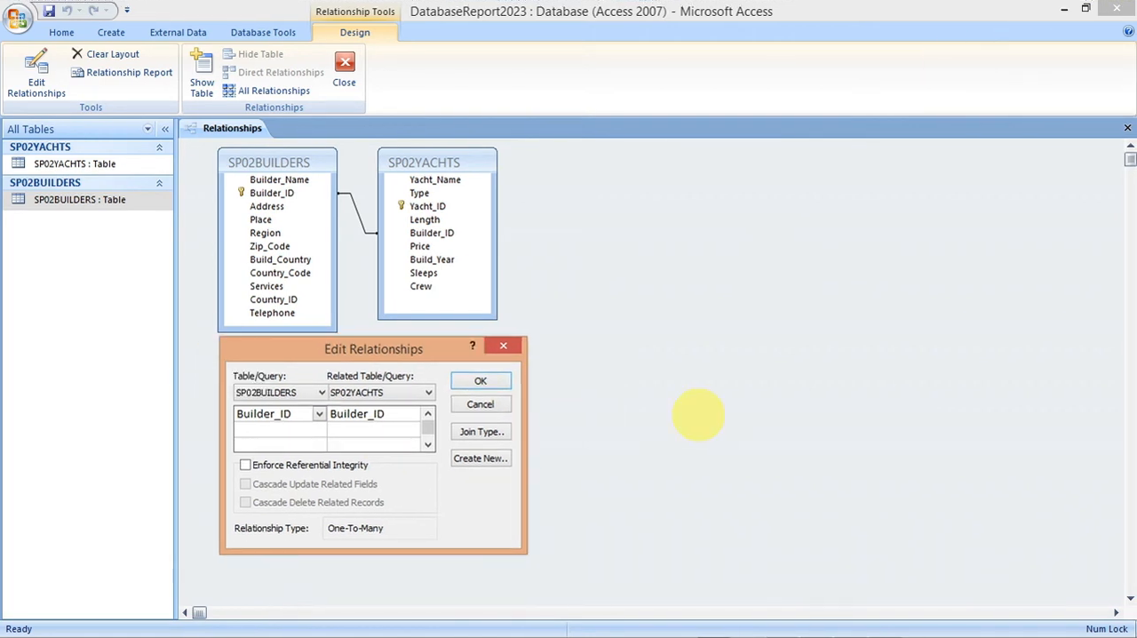
key("Print")
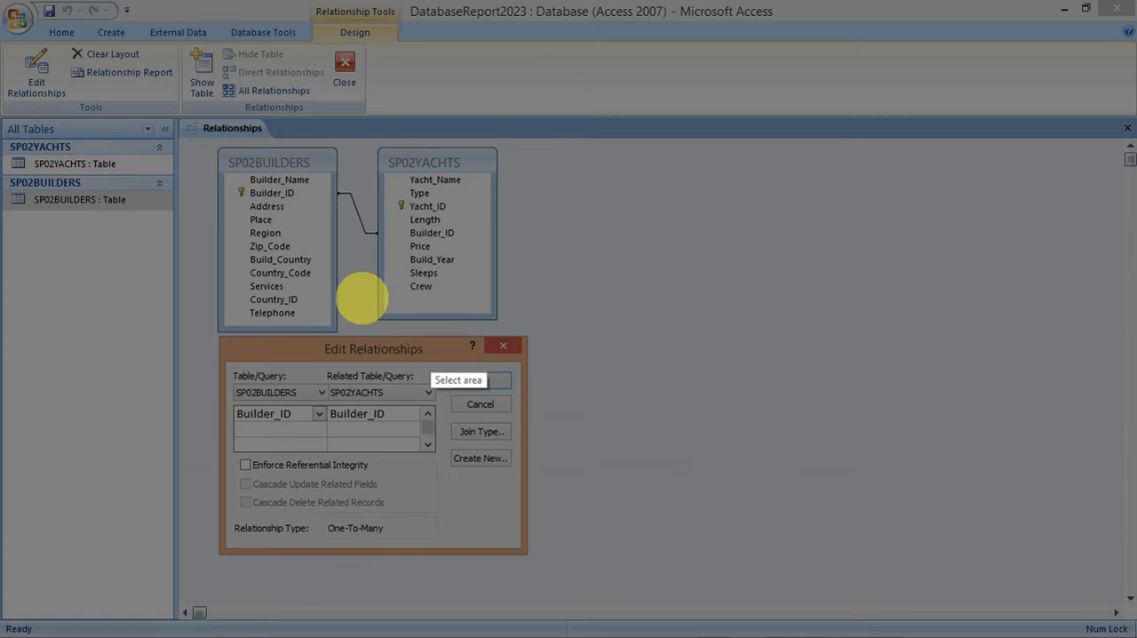
left_click_drag(175, 119, 576, 573)
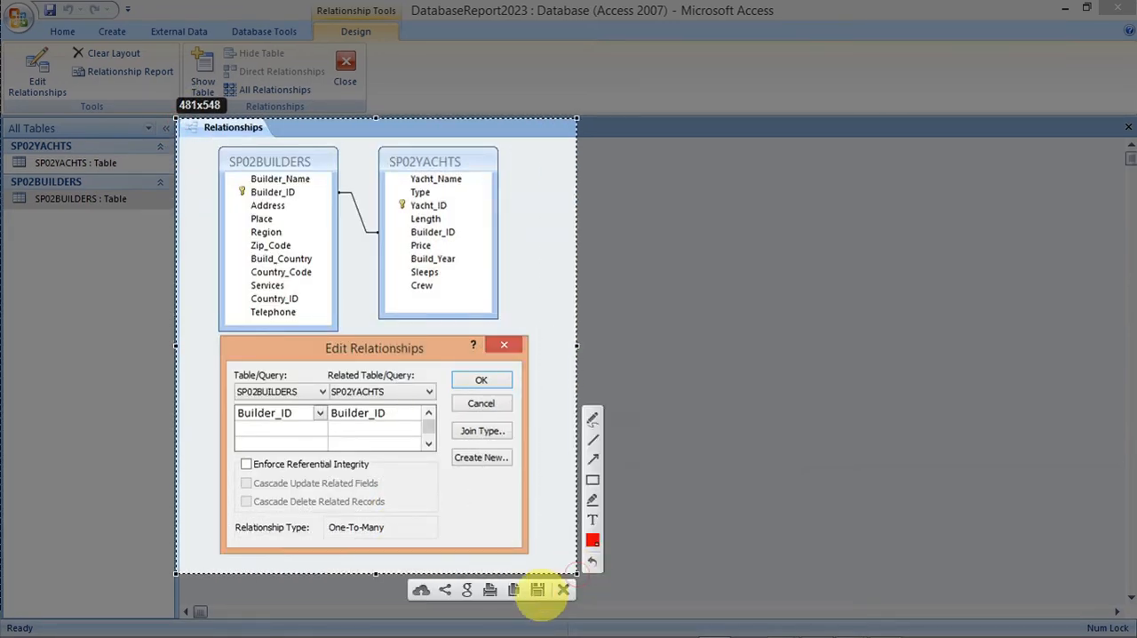
left_click(516, 593)
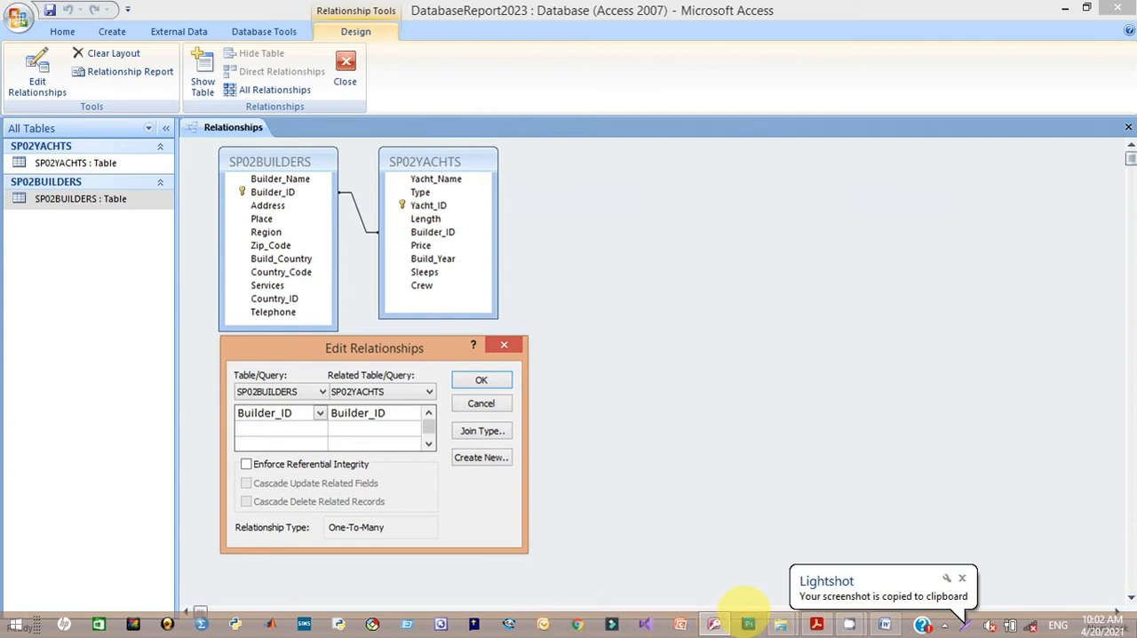
Step: Switch to SP02EVIDENCE.rtf in Word and paste the relationship screenshot on a new line under the EVIDENCE 1 heading
left_click(884, 624)
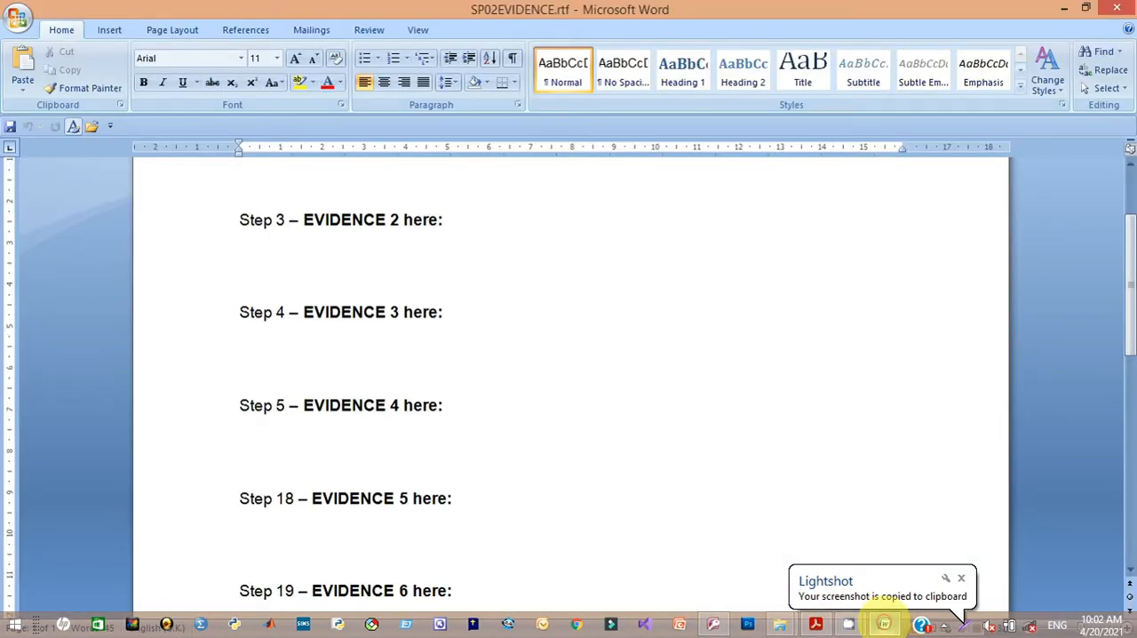
scroll(1116, 322, "up", 3)
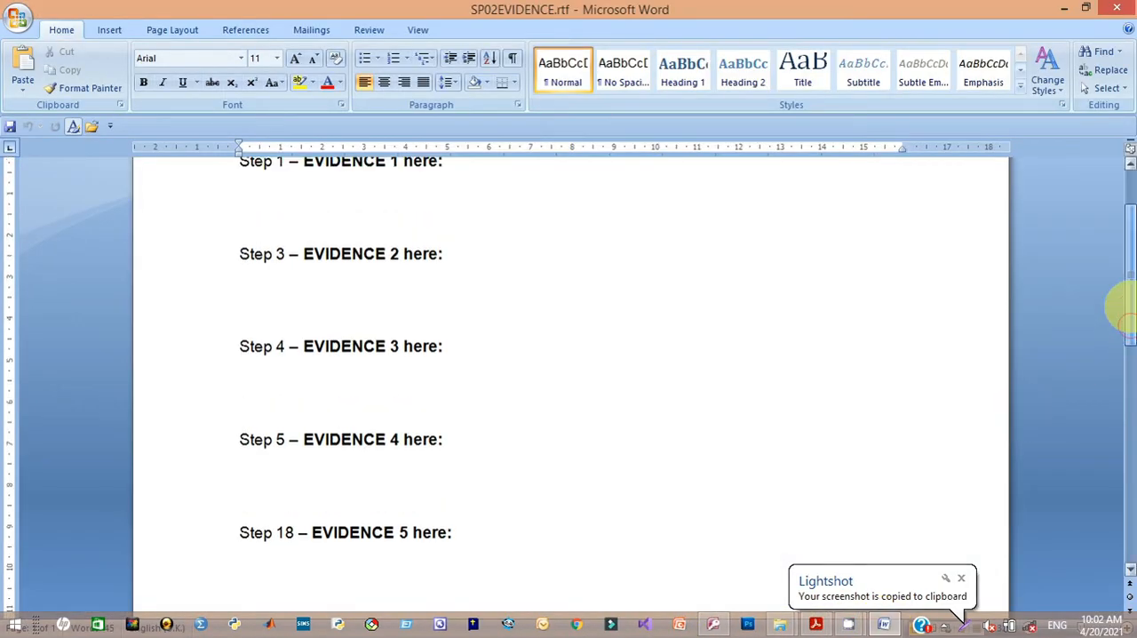
left_click(444, 272)
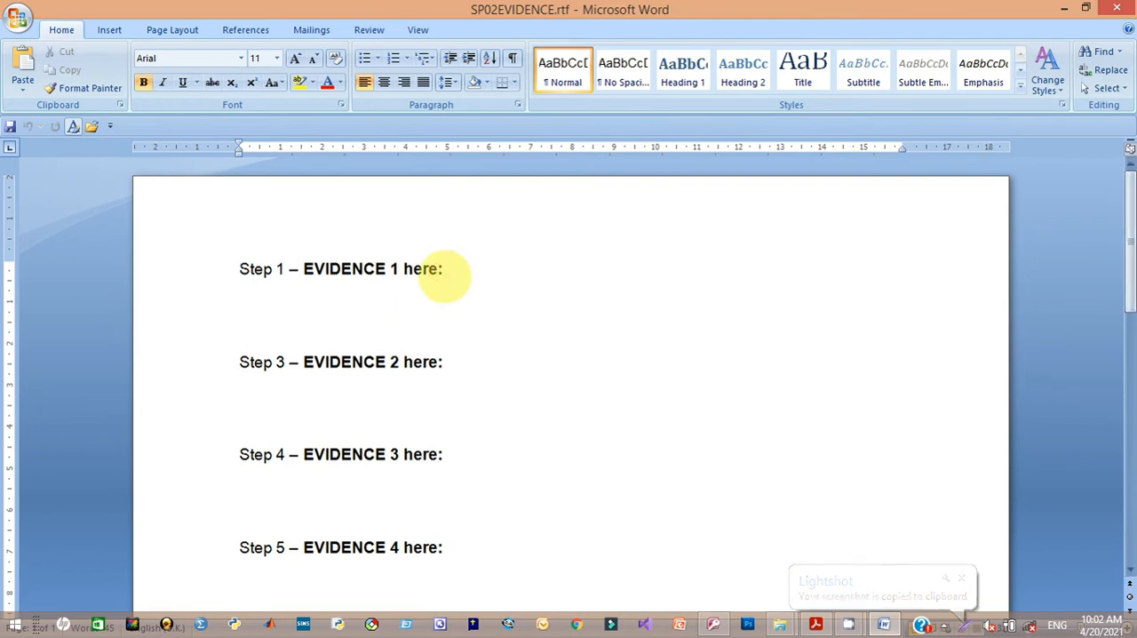
key("Return")
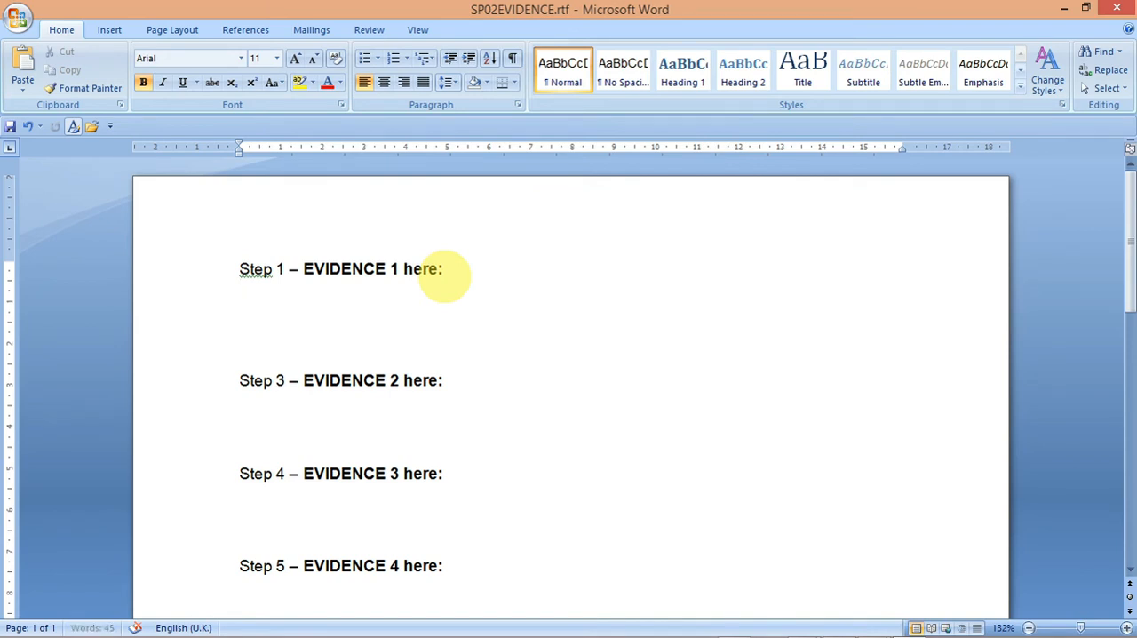
key("ctrl+v")
Step: Scale the pasted relationship screenshot down proportionally to about 11.91 cm high and 10.45 cm wide
left_click_drag(1128, 286, 1124, 260)
left_click(672, 451)
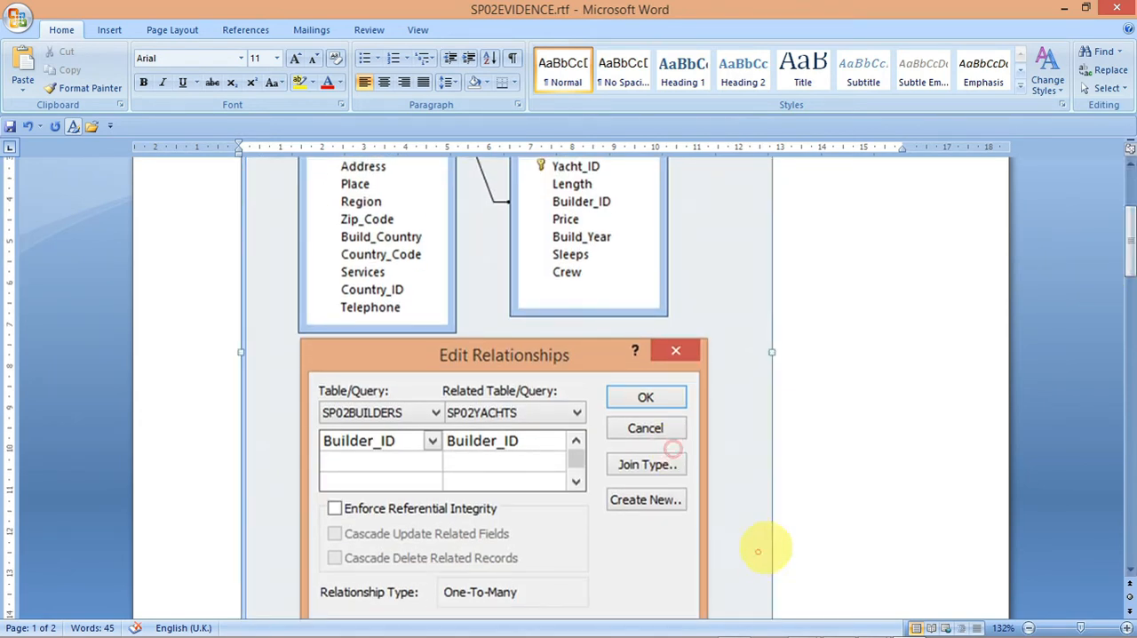
left_click_drag(1125, 265, 1125, 284)
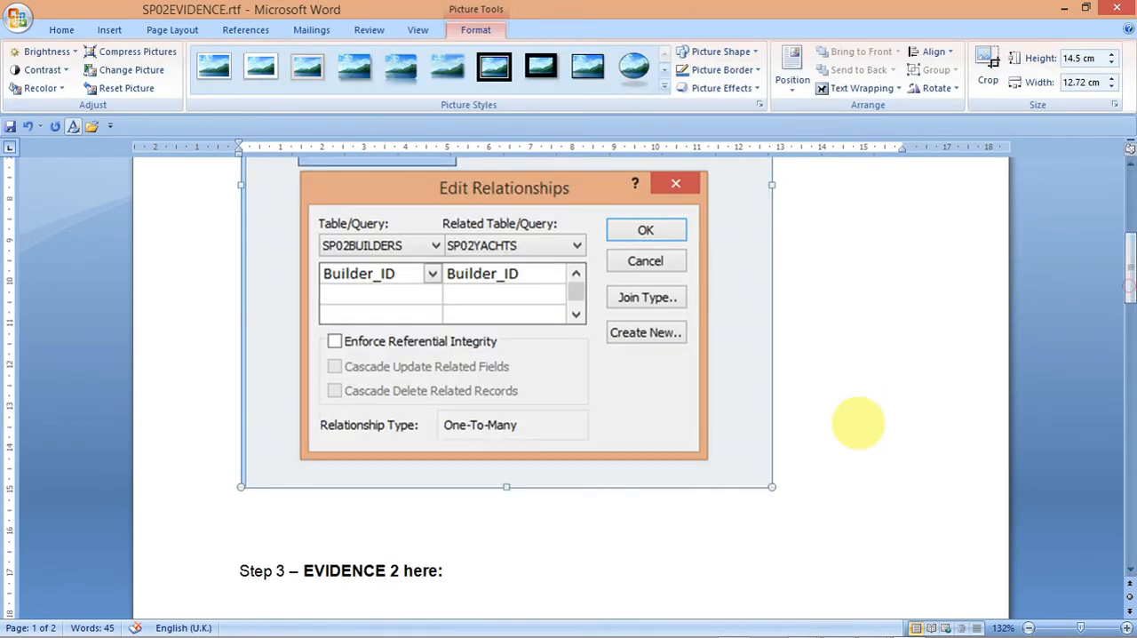
left_click_drag(772, 486, 677, 299)
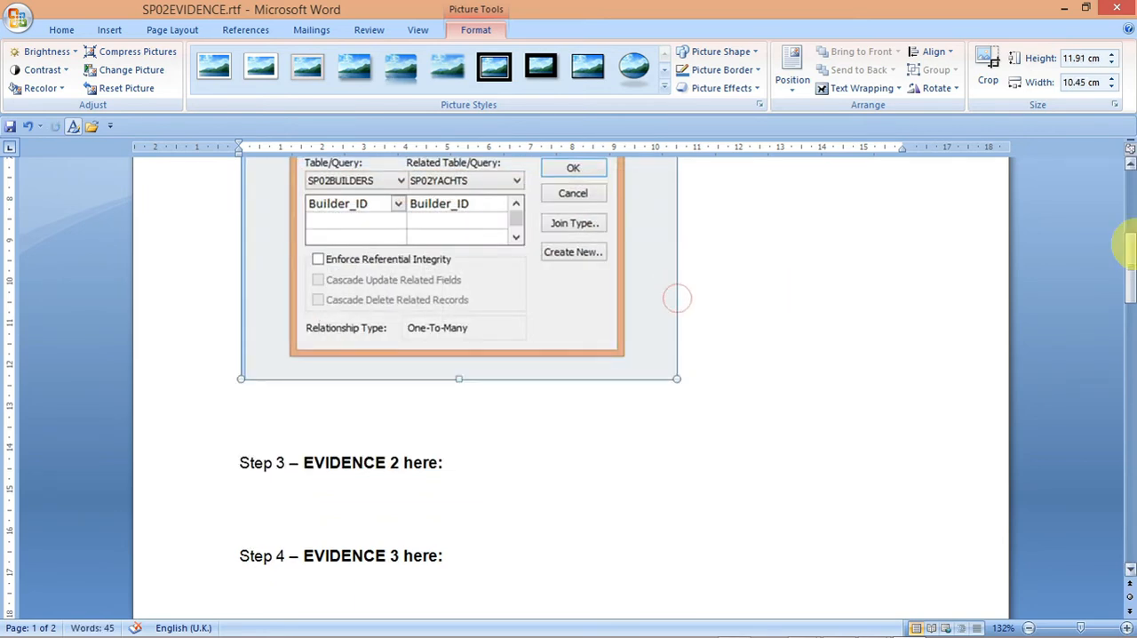
left_click_drag(1125, 260, 1124, 214)
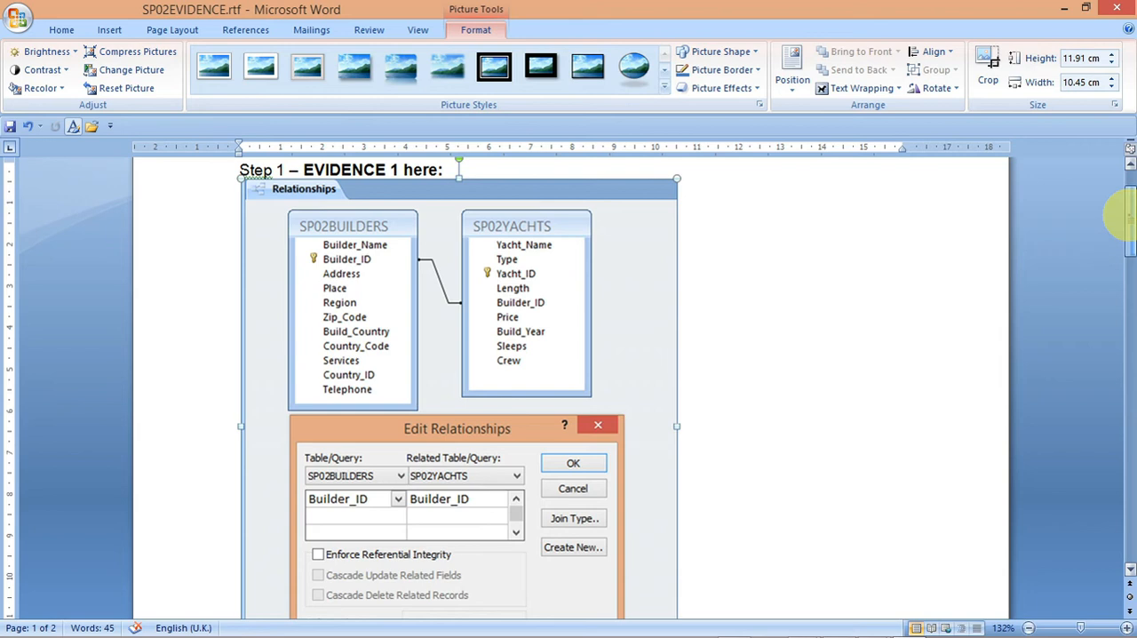
Step: Review the evidence requirements of tasks 18 to 20 in the exam paper in Acrobat Reader
mouse_move(776, 633)
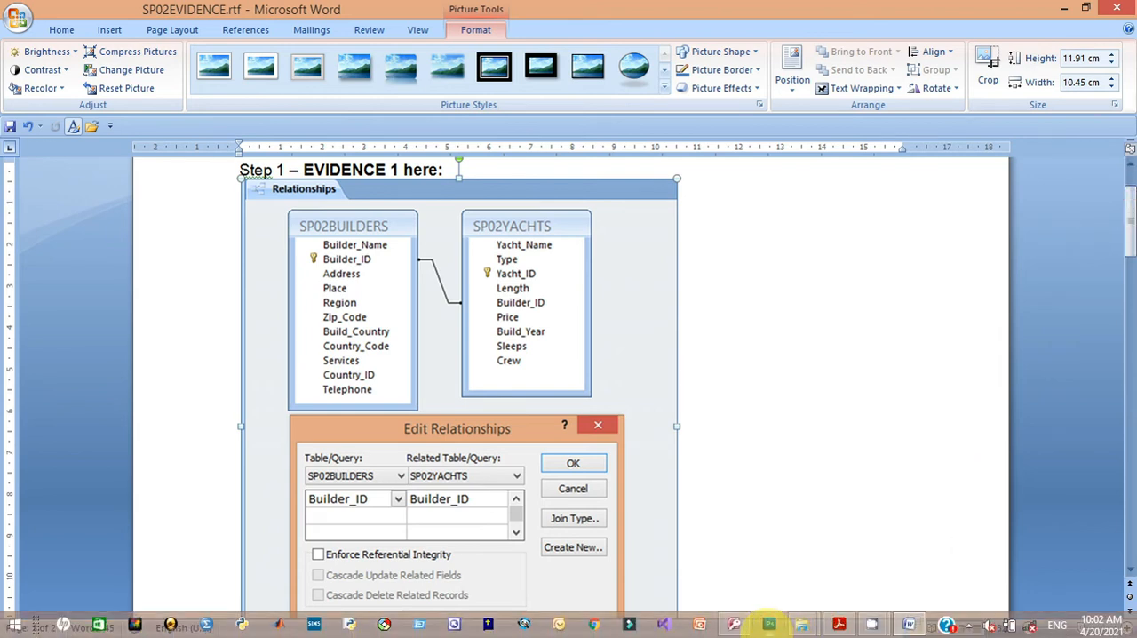
left_click(839, 624)
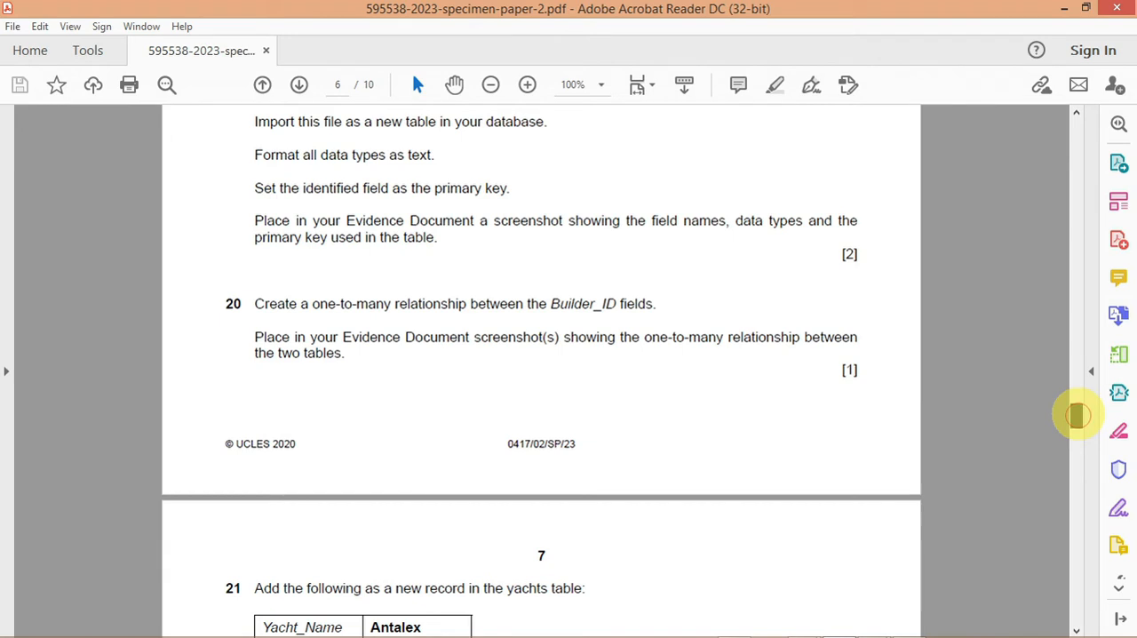
left_click_drag(1076, 414, 1076, 404)
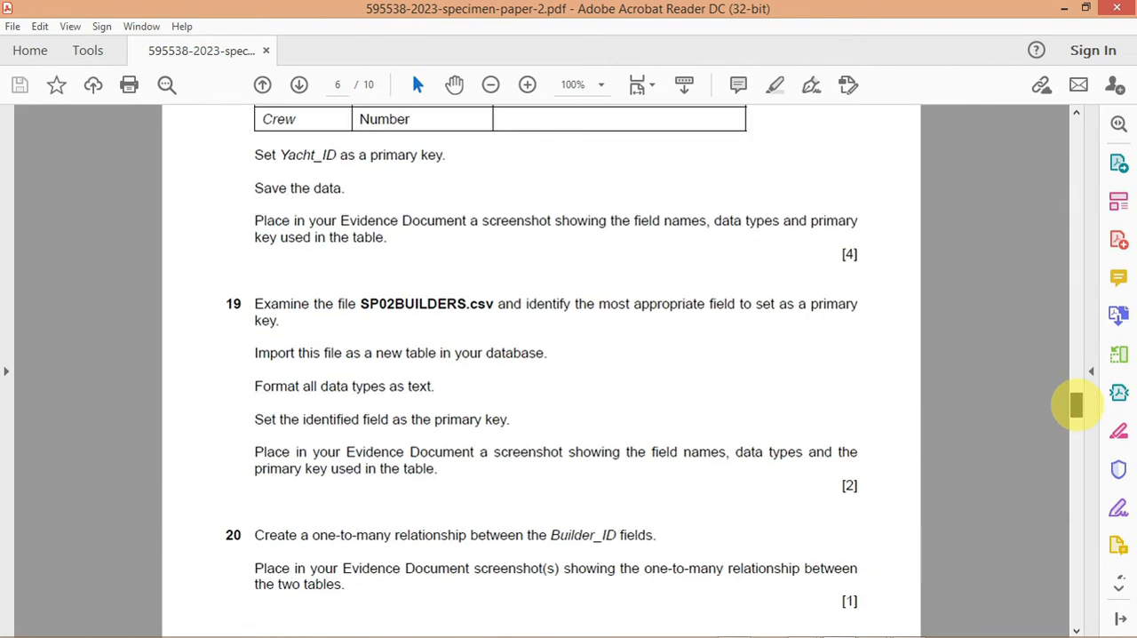
left_click_drag(1075, 404, 1076, 393)
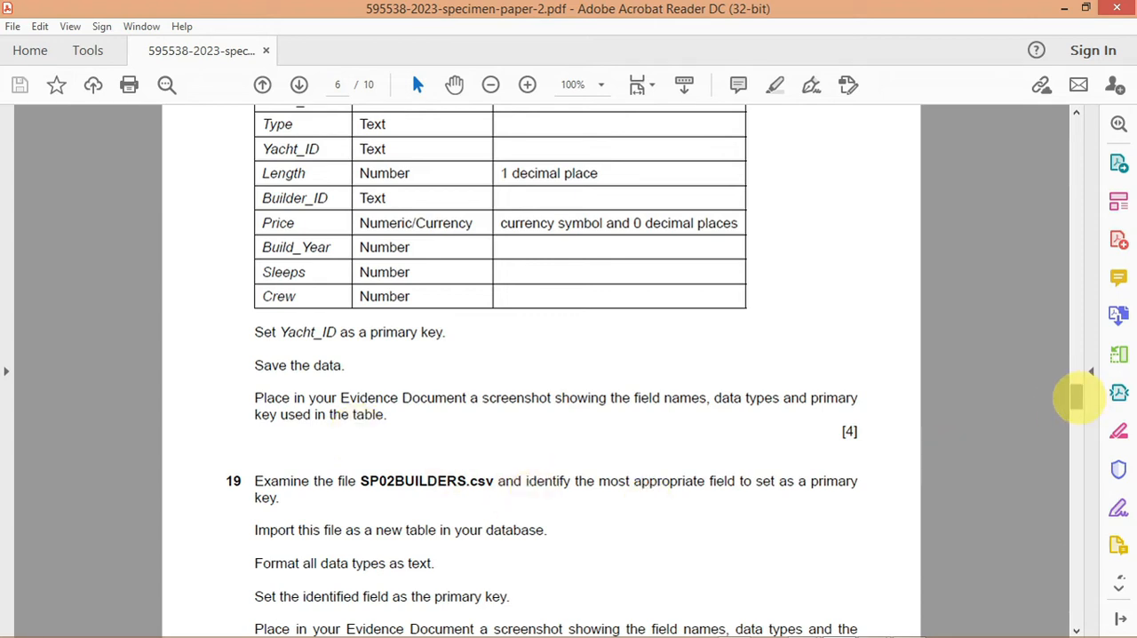
left_click_drag(1076, 397, 1076, 405)
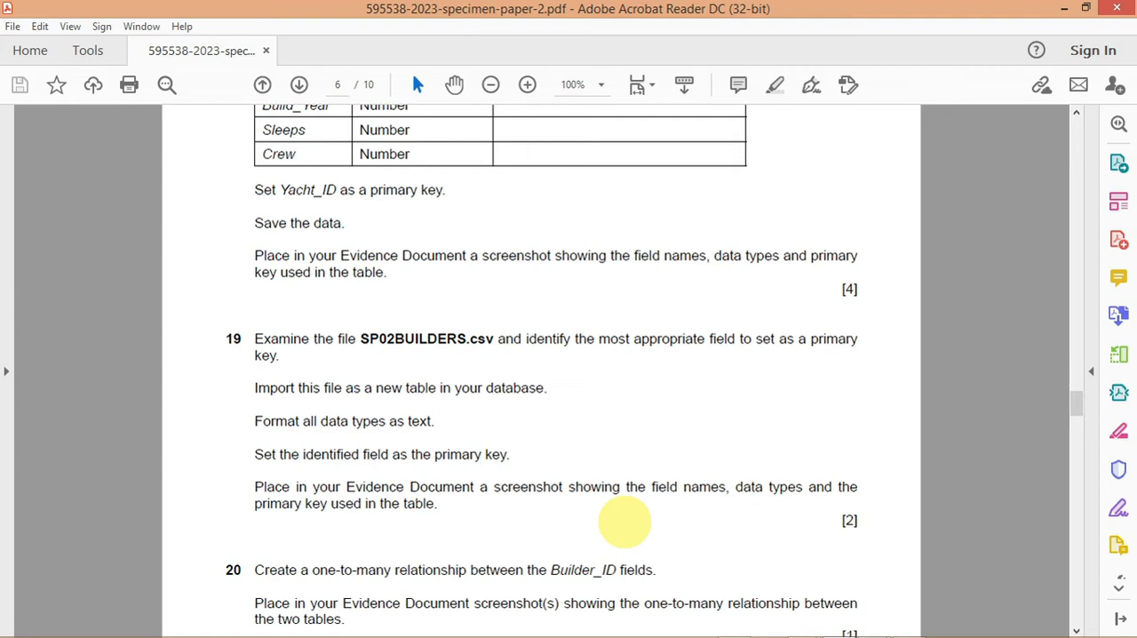
mouse_move(734, 626)
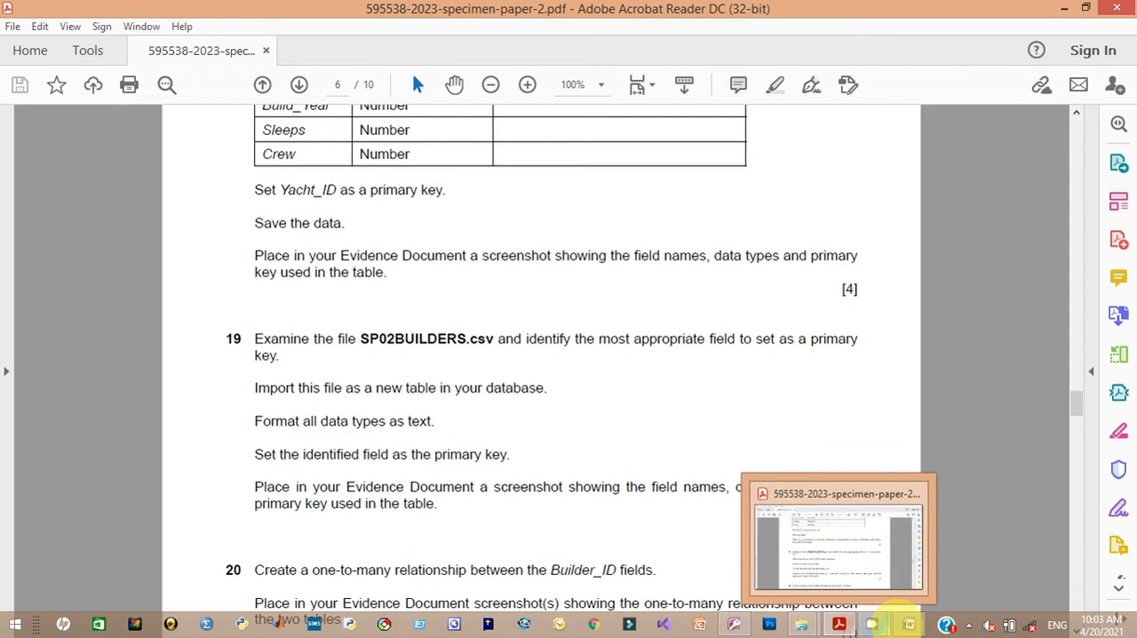
Step: Return to SP02EVIDENCE.rtf in Word and move the relationship screenshot from EVIDENCE 1 to the blank line under EVIDENCE 3
left_click(911, 626)
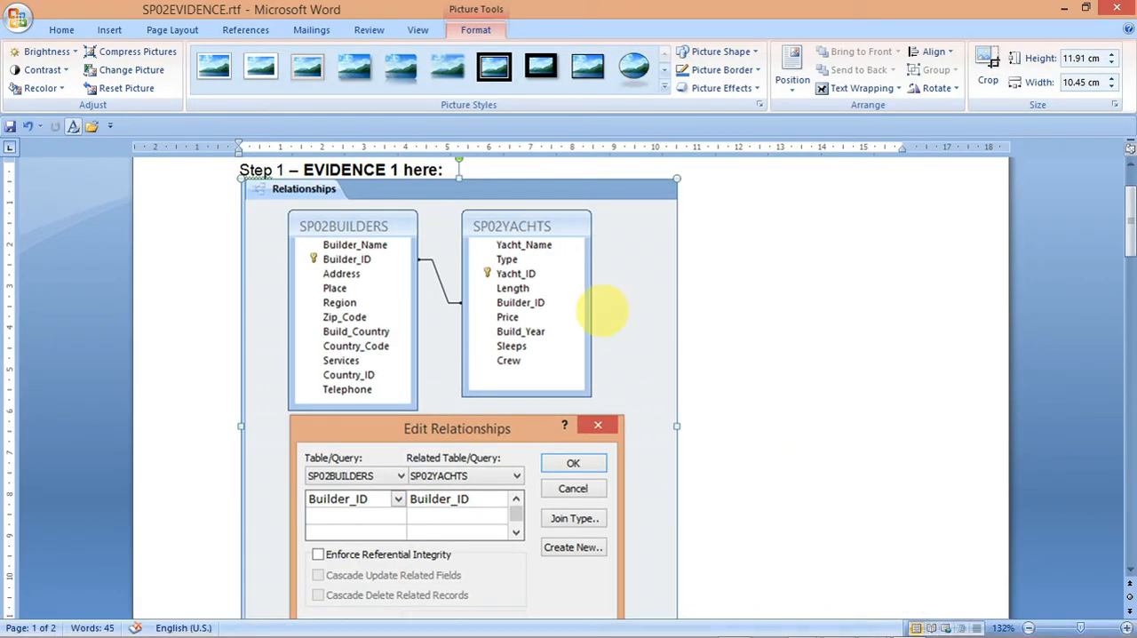
right_click(599, 315)
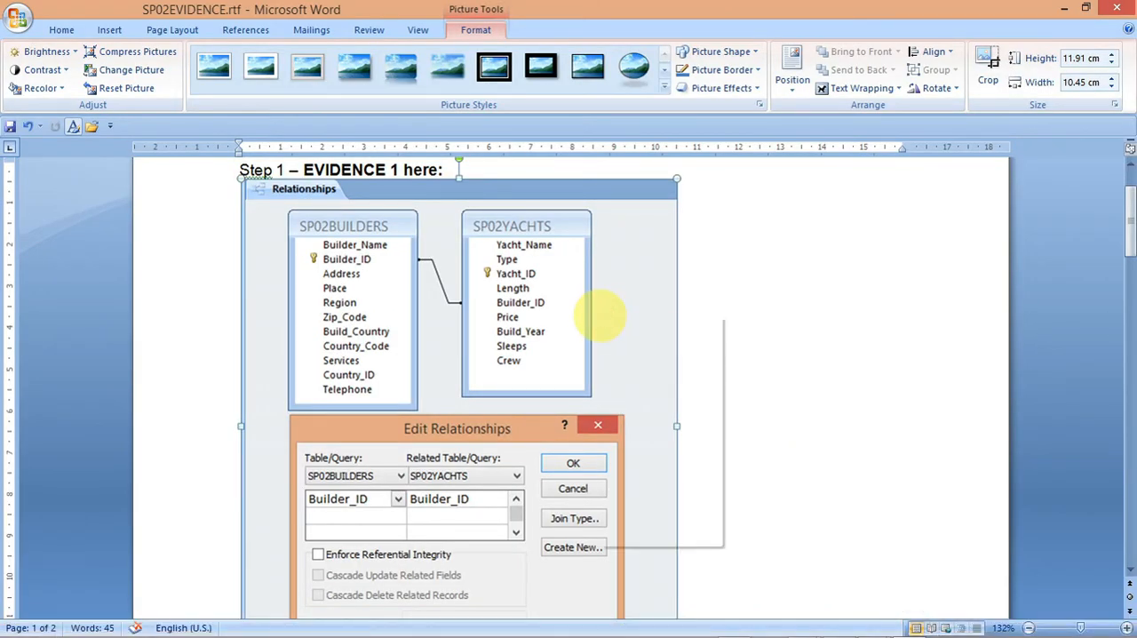
left_click(628, 326)
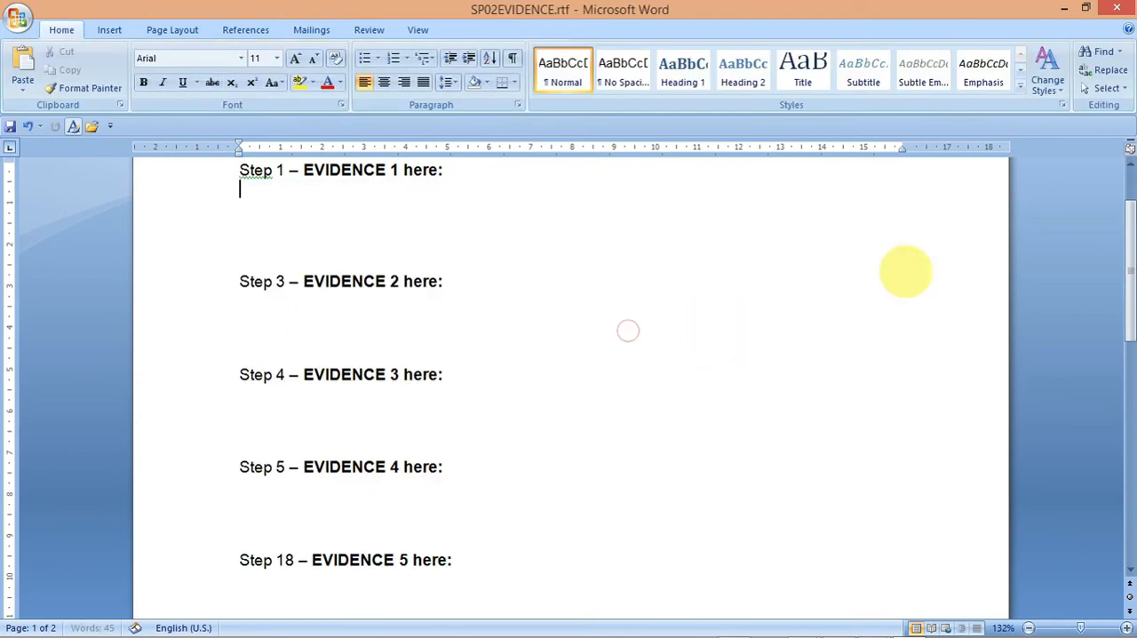
left_click(385, 411)
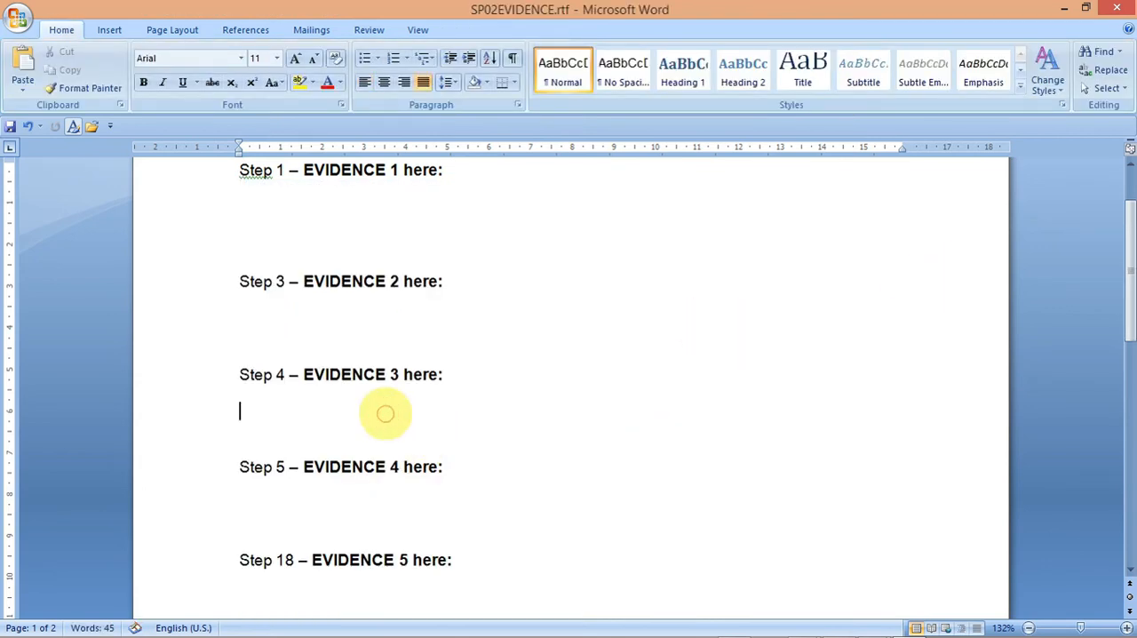
key("ctrl+v")
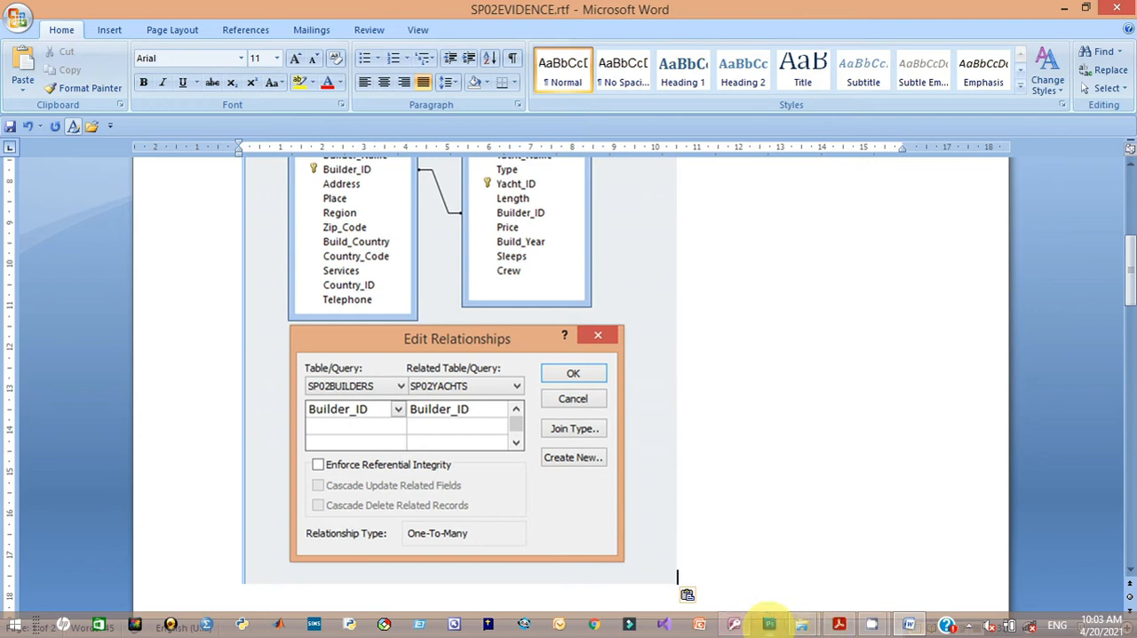
Step: Switch to Access, accept the relationship settings, and save and close the Relationships window
mouse_move(734, 624)
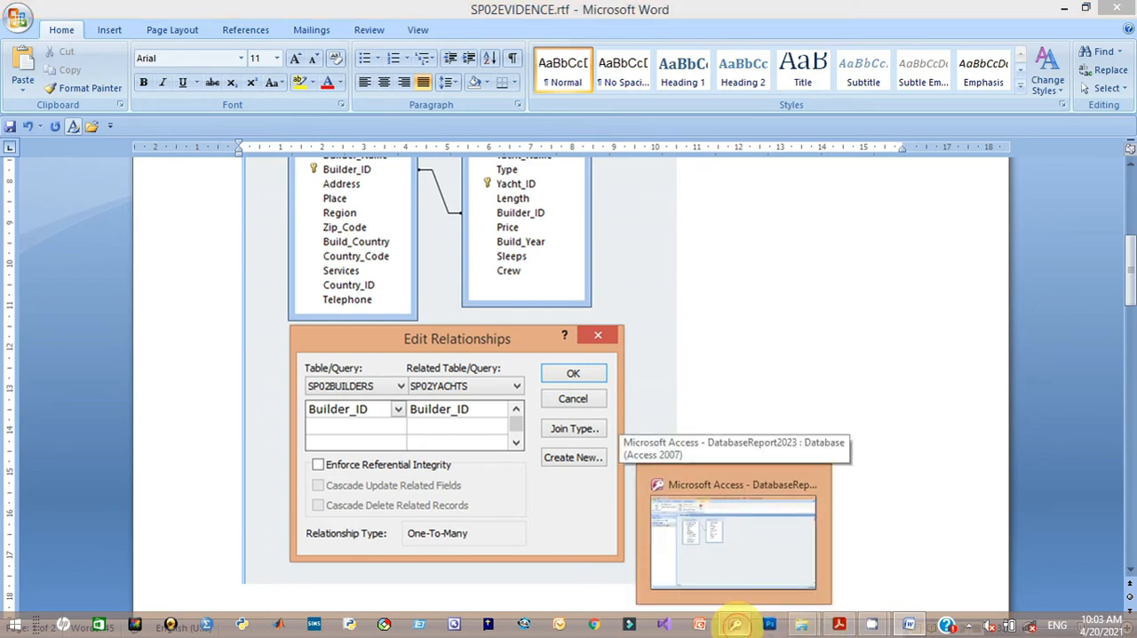
left_click(734, 624)
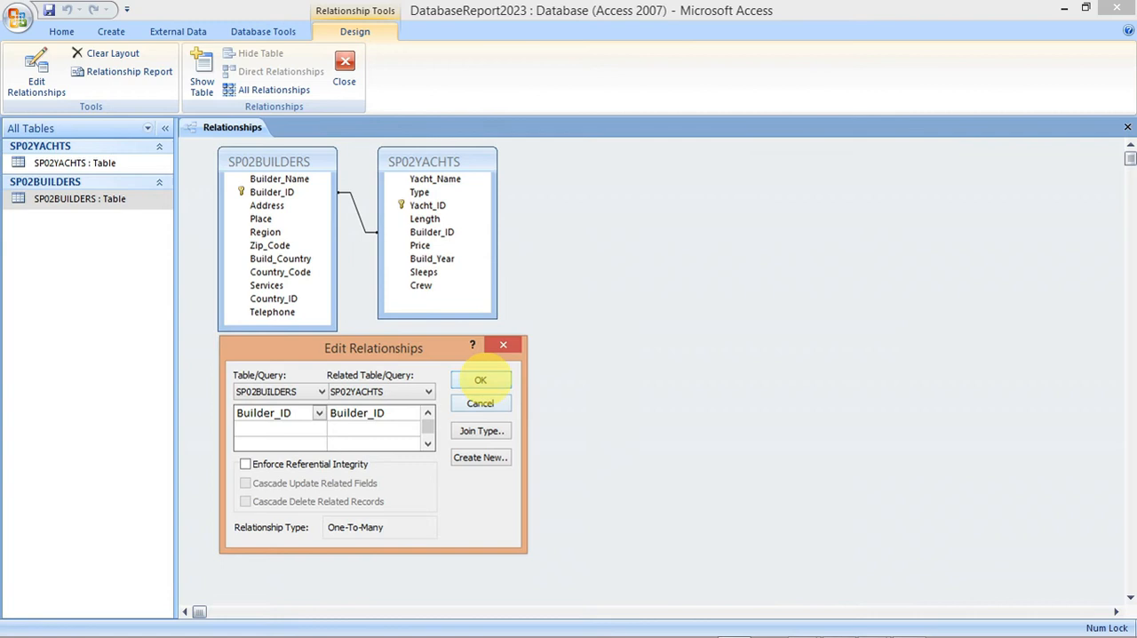
left_click(479, 381)
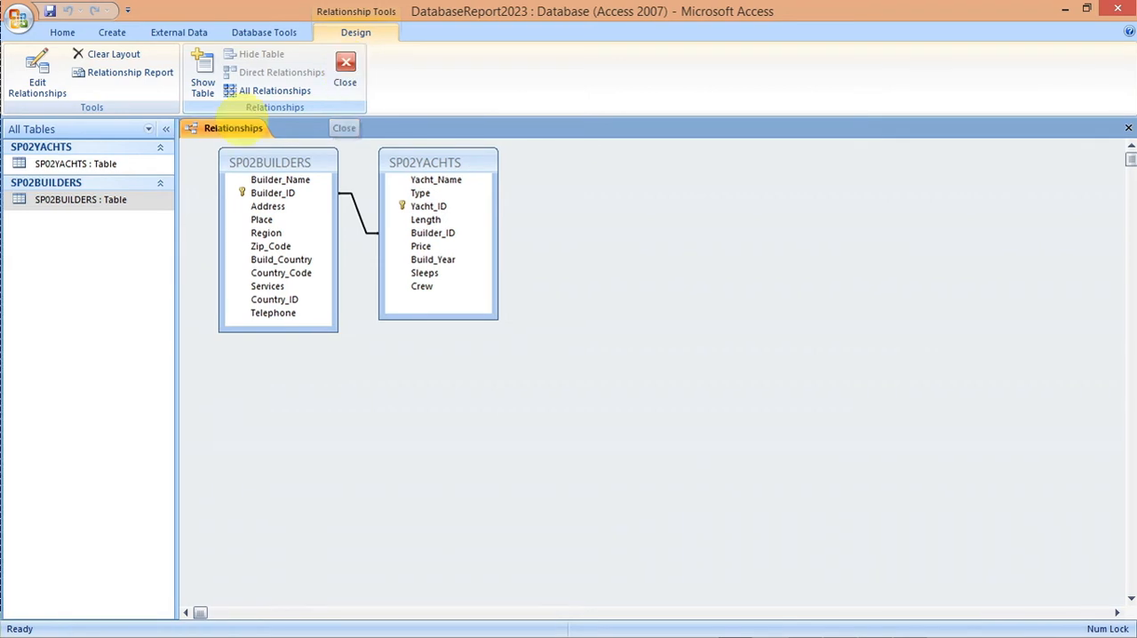
right_click(233, 131)
left_click(254, 128)
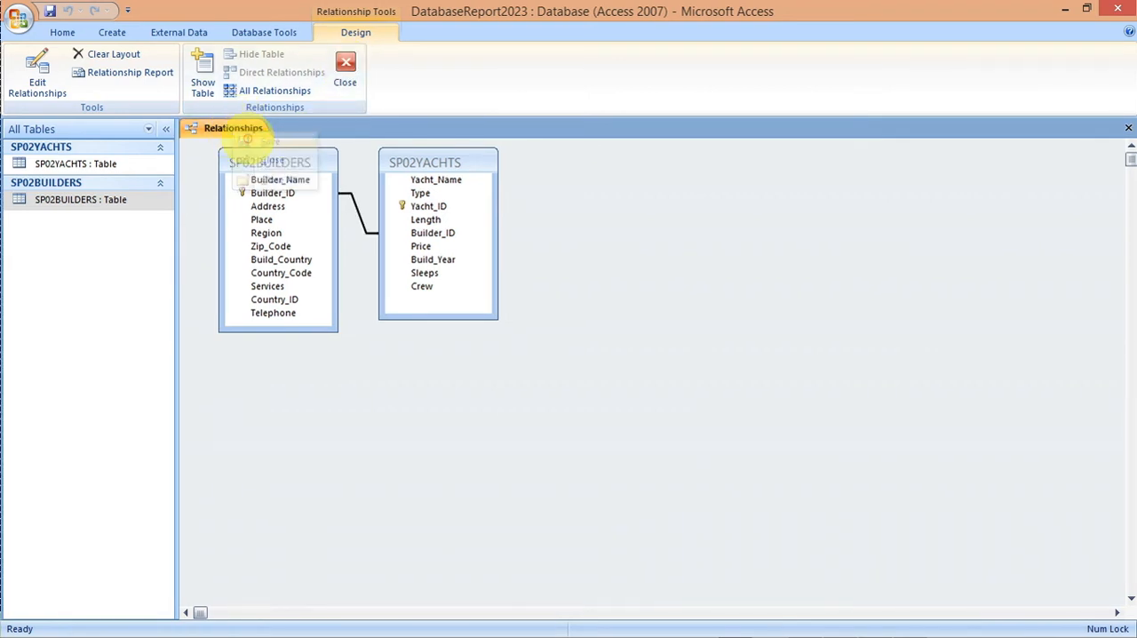
left_click(345, 64)
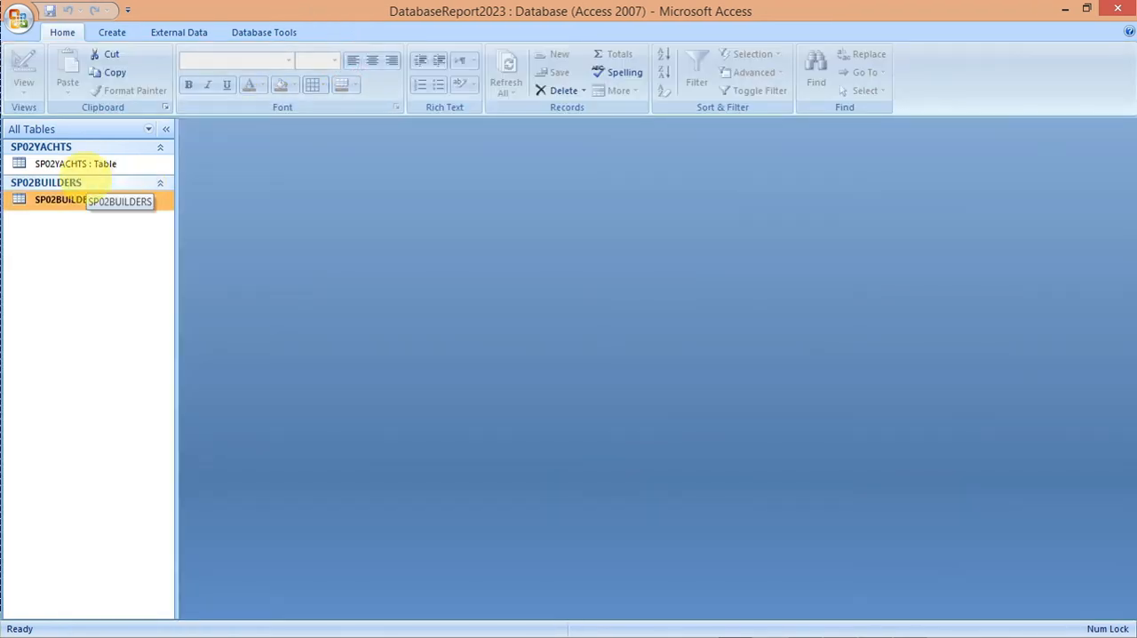
Step: Open the SP02YACHTS table in Design View and frame its field names, data types and primary key for a Lightshot screenshot
left_click(71, 165)
right_click(78, 168)
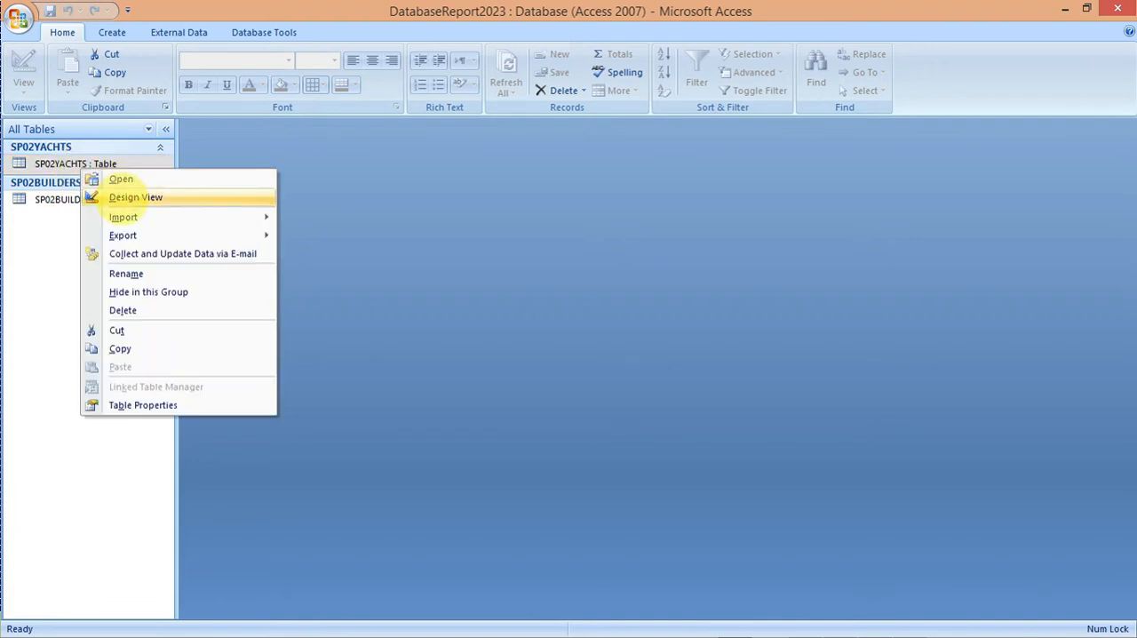
left_click(124, 196)
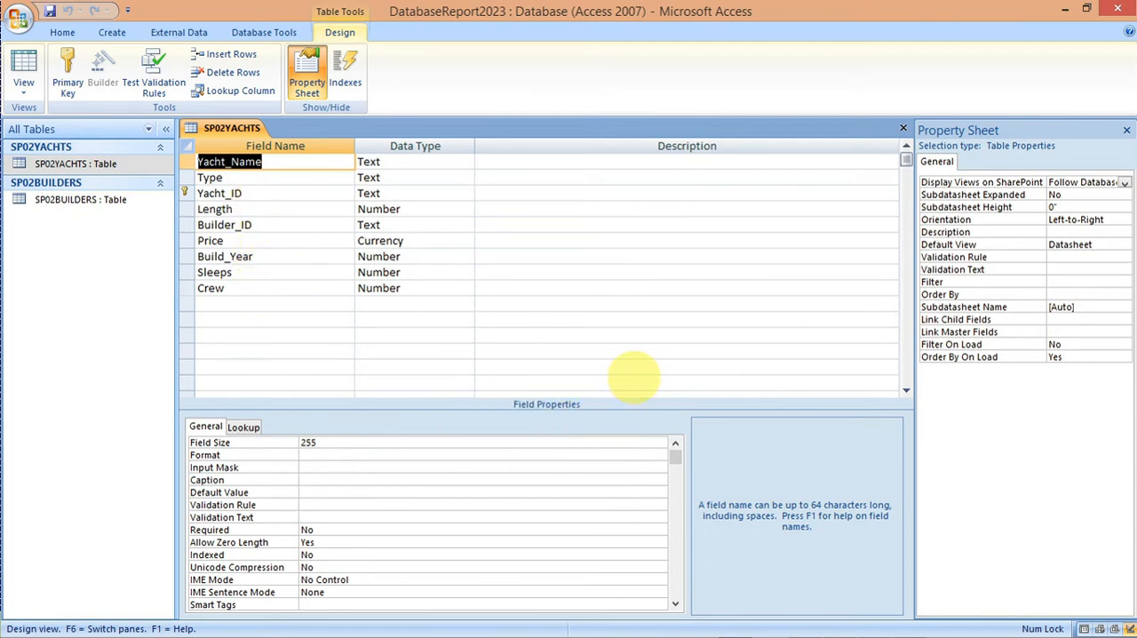
key("Print")
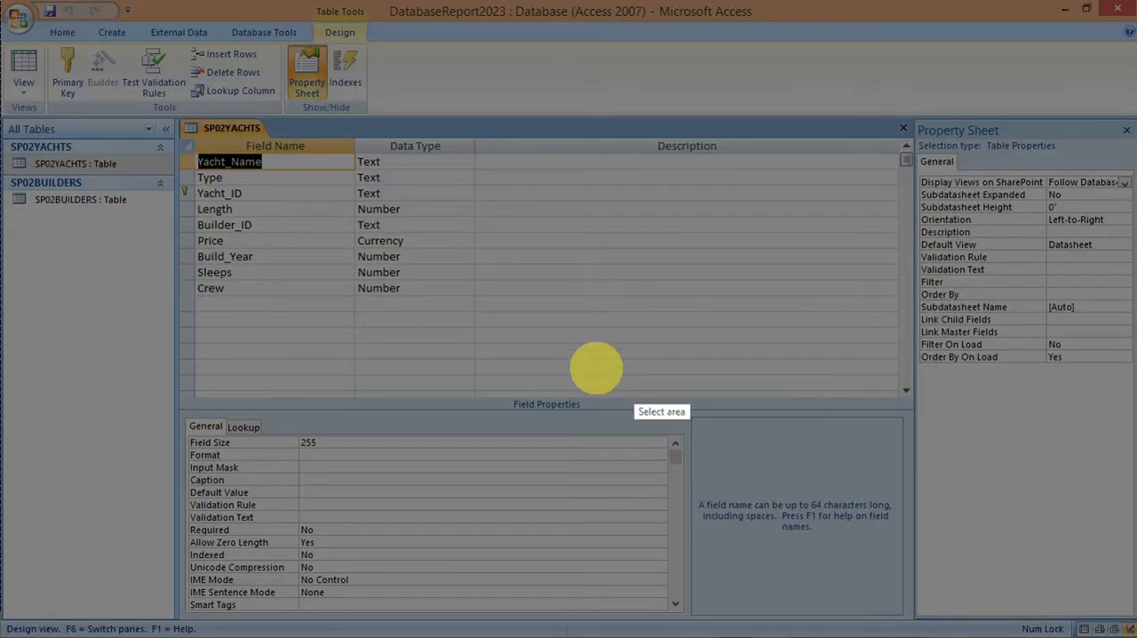
left_click_drag(175, 119, 493, 307)
left_click(508, 173)
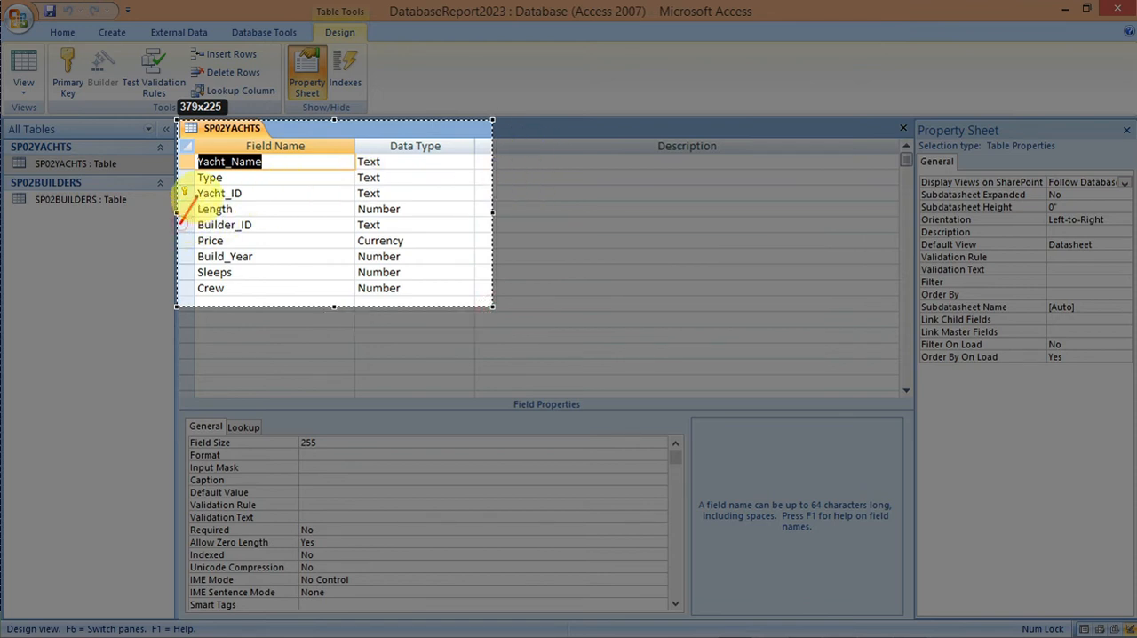
left_click_drag(192, 202, 180, 224)
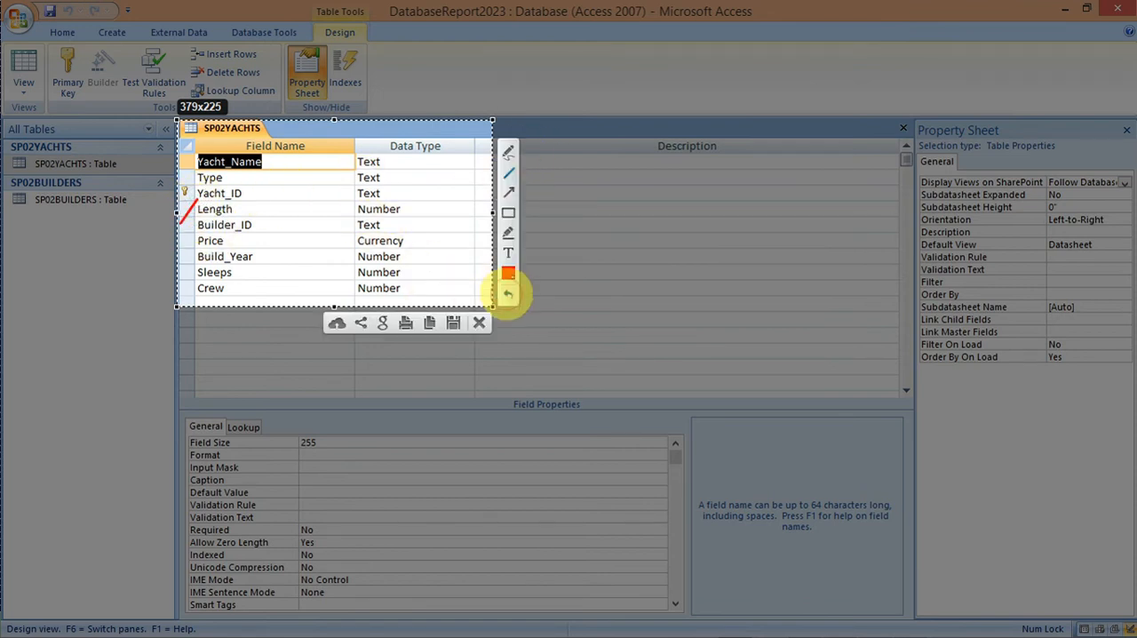
left_click(508, 293)
Step: Mark the Yacht_ID primary key with a red arrow and copy the framed SP02YACHTS screenshot to the clipboard
left_click(508, 193)
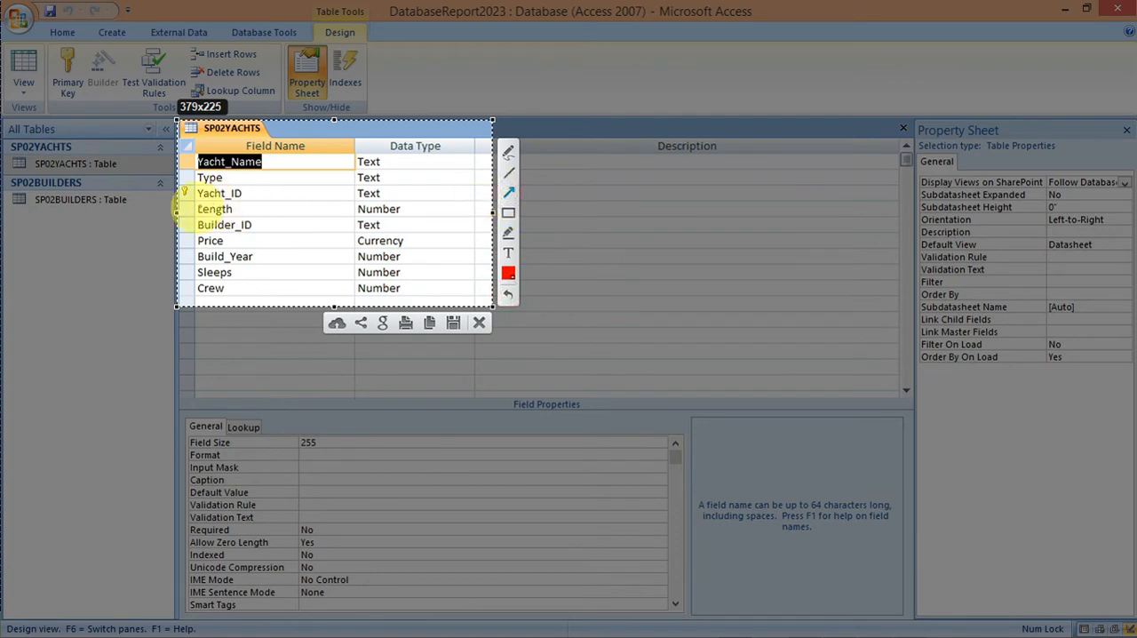
left_click_drag(183, 219, 192, 204)
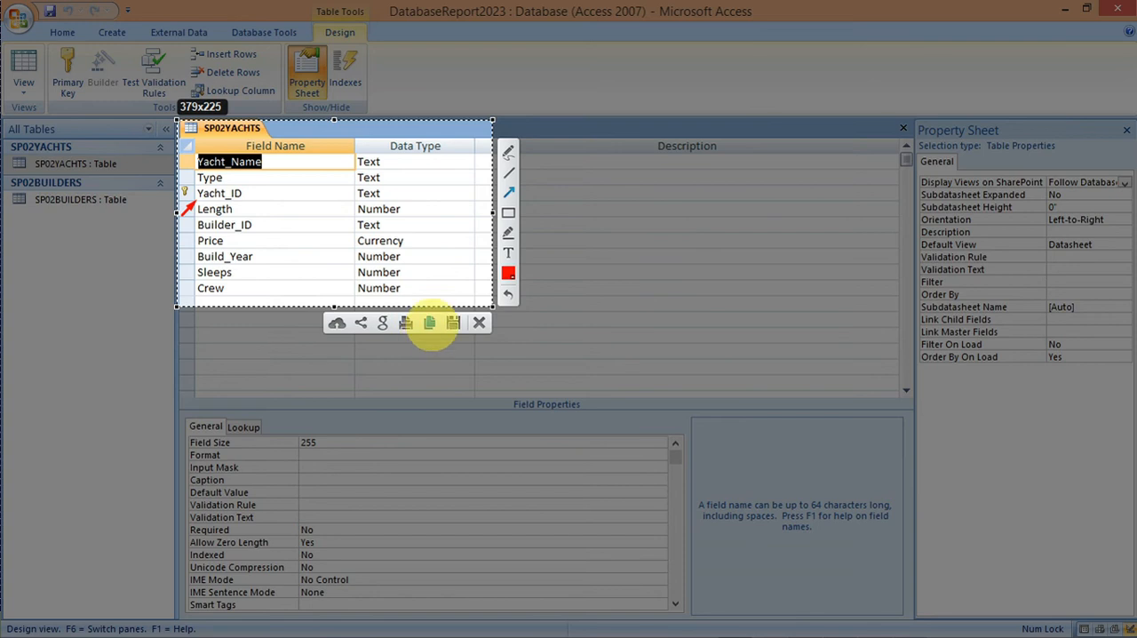
left_click(429, 325)
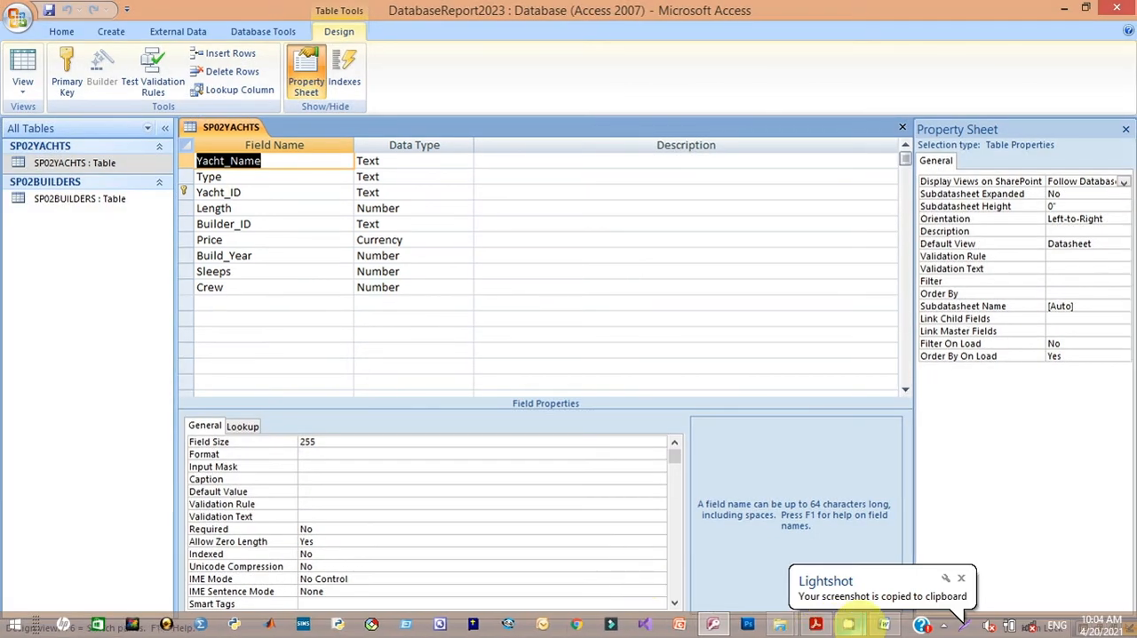
Step: Switch to SP02EVIDENCE.rtf in Word, paste the screenshot under EVIDENCE 1, and place the cursor on the blank line under EVIDENCE 2
mouse_move(883, 625)
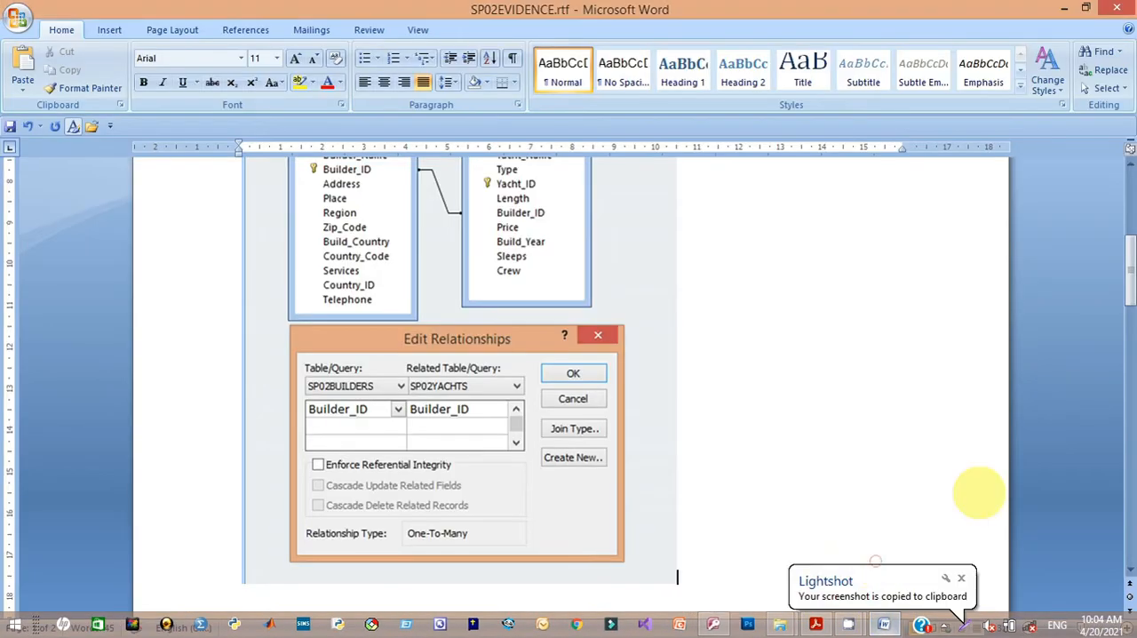
left_click_drag(1129, 288, 1117, 216)
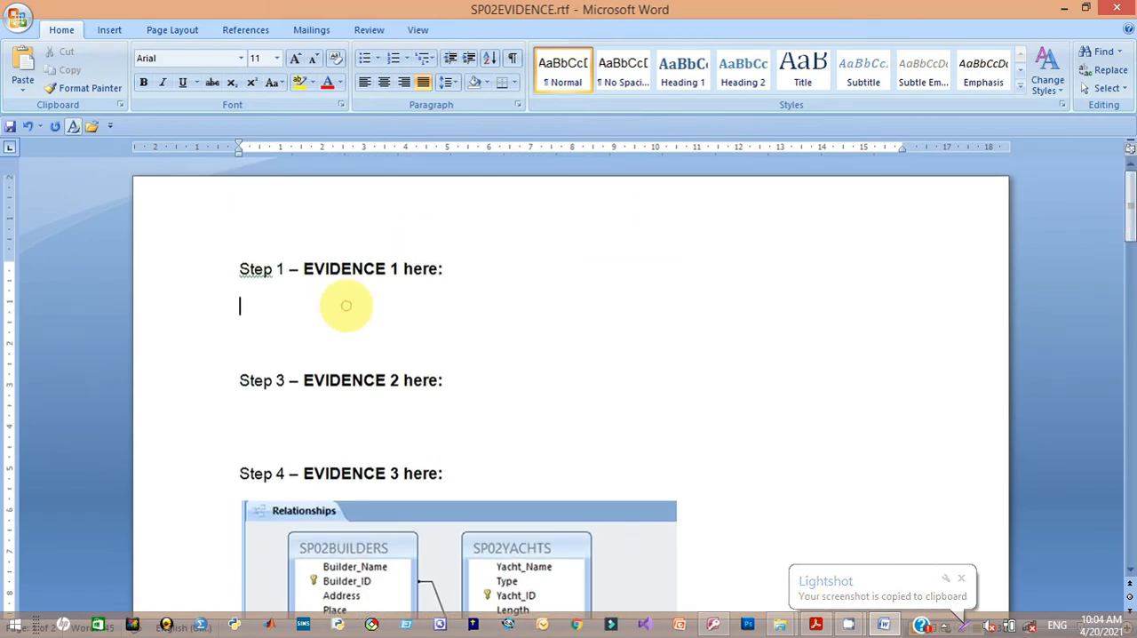
left_click(347, 305)
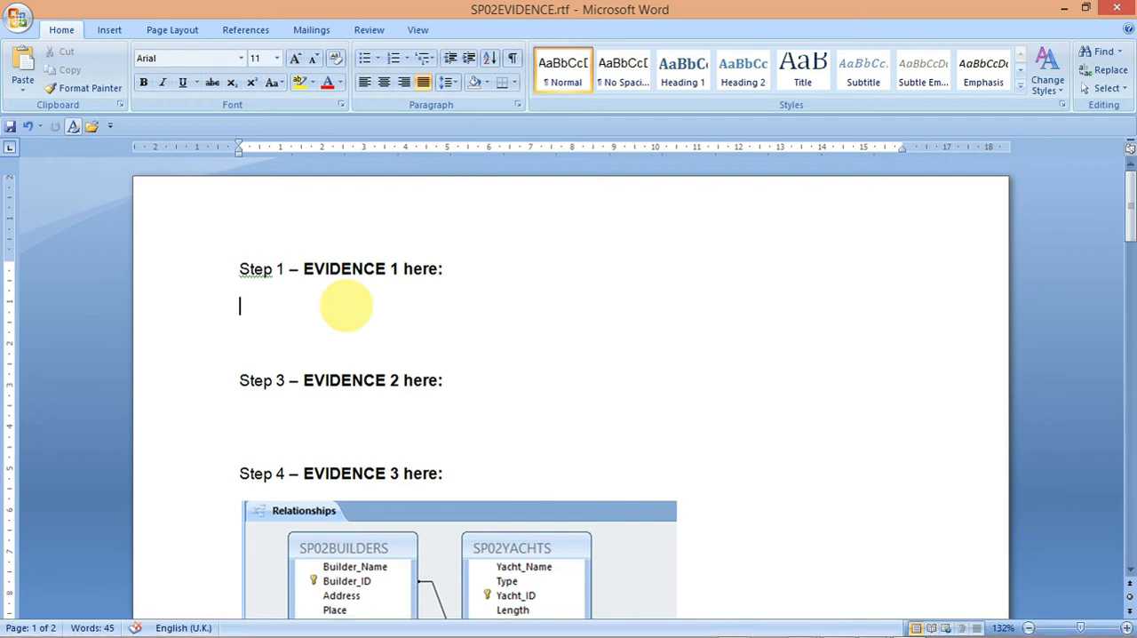
key("ctrl+v")
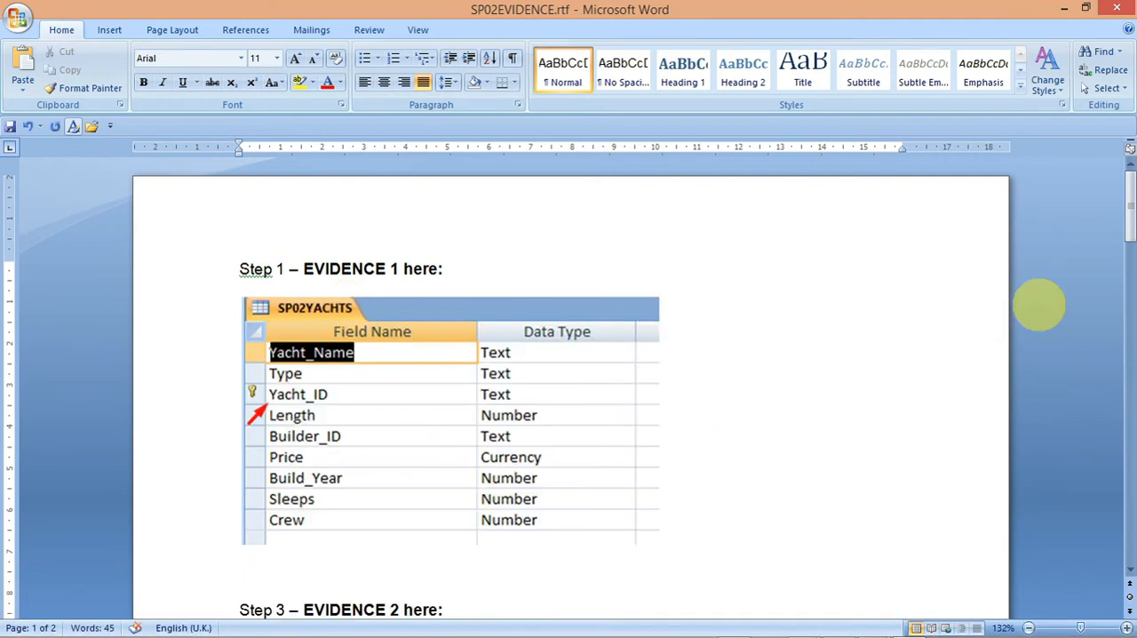
left_click_drag(1128, 222, 1128, 272)
left_click(348, 342)
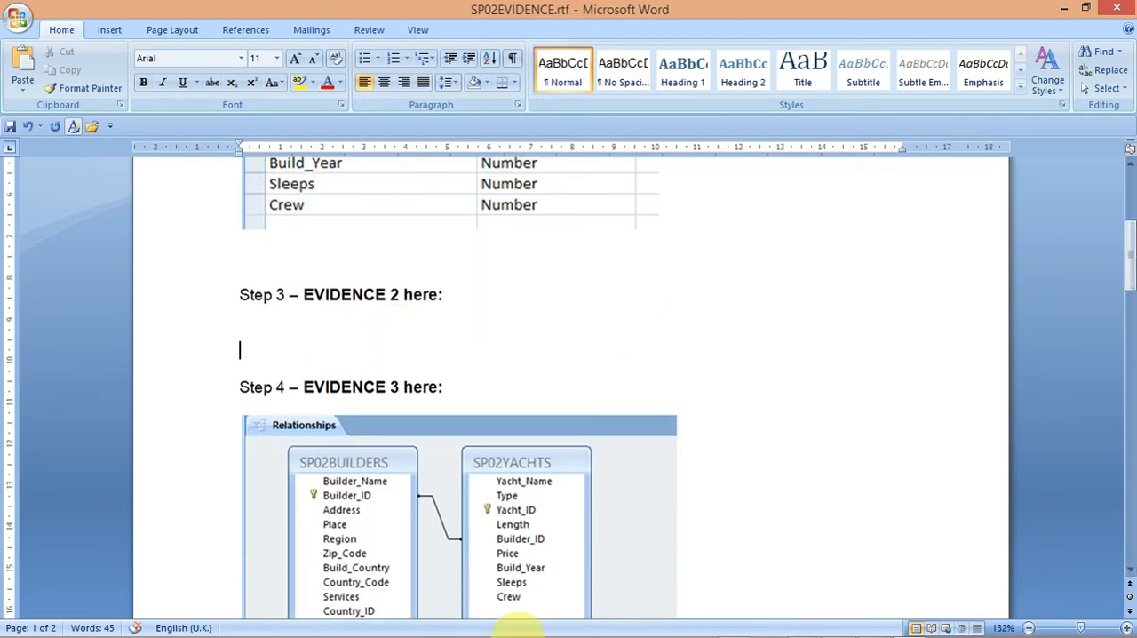
Step: Switch to Access, then save and close the SP02YACHTS table design
mouse_move(617, 631)
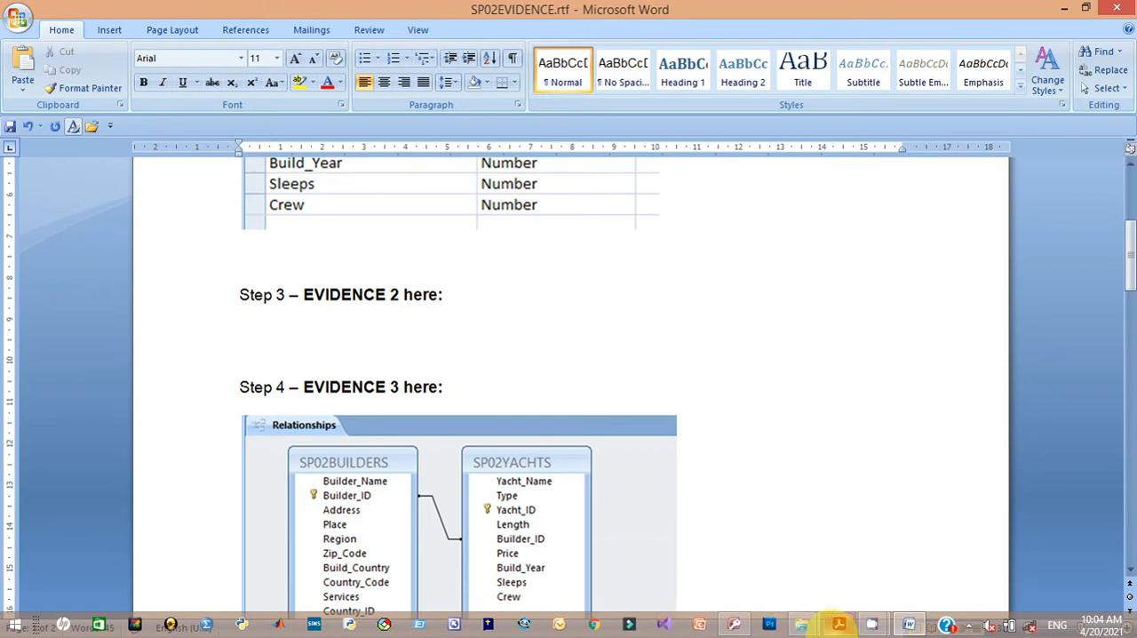
mouse_move(838, 624)
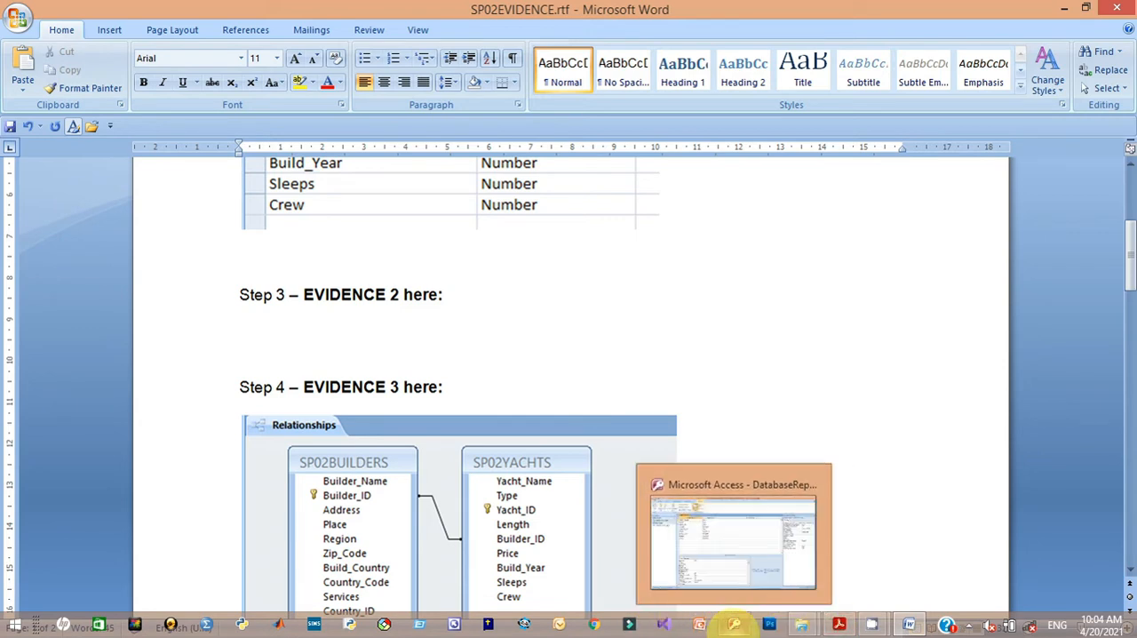
left_click(734, 623)
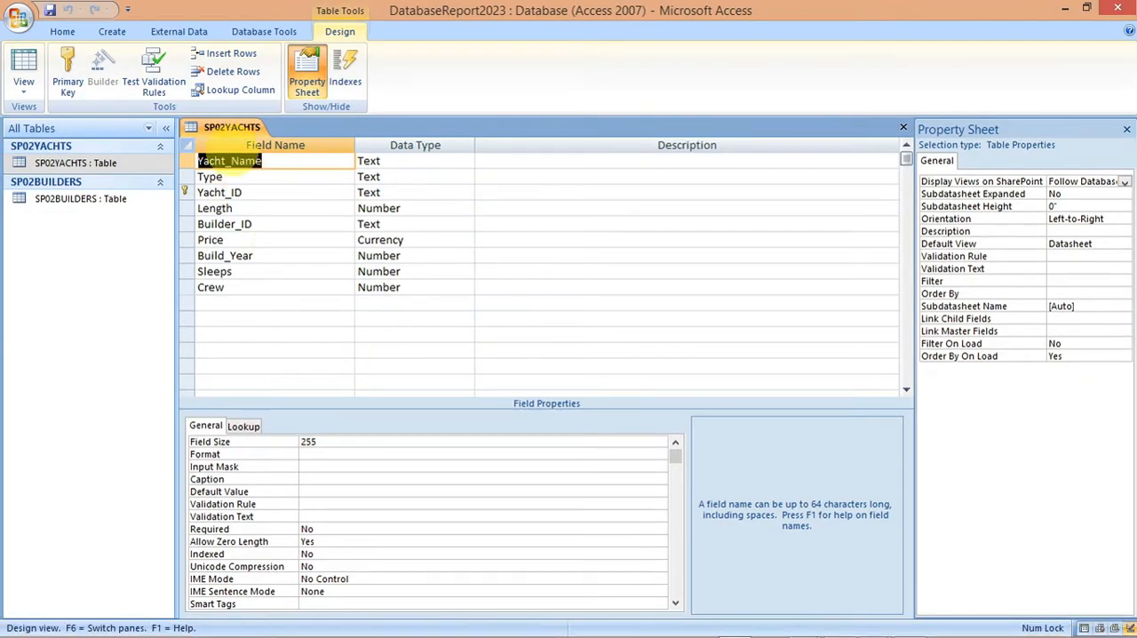
right_click(222, 126)
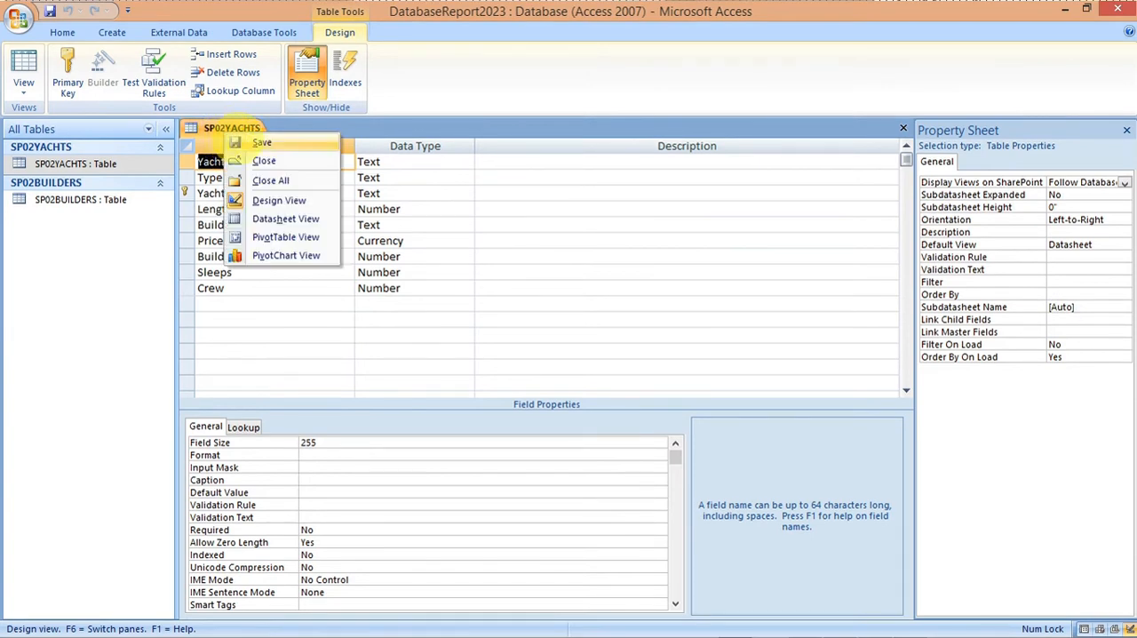
left_click(240, 143)
right_click(231, 126)
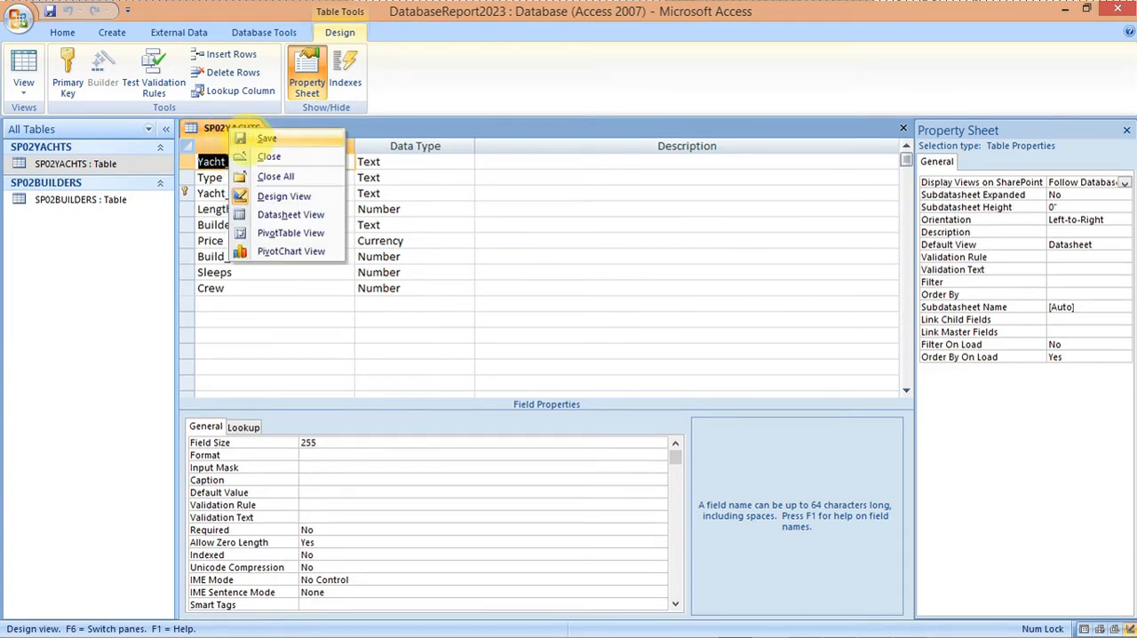
left_click(268, 156)
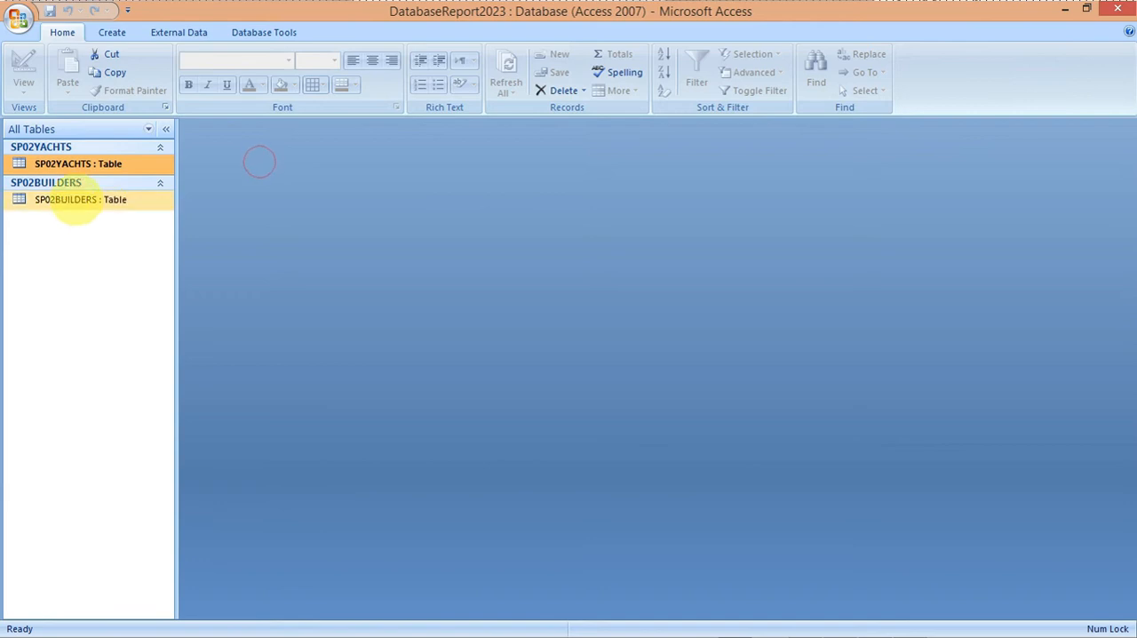
Step: Open SP02BUILDERS in Design View and copy a Lightshot screenshot of its fields, data types and primary key, with a red arrow near Builder_ID
right_click(76, 201)
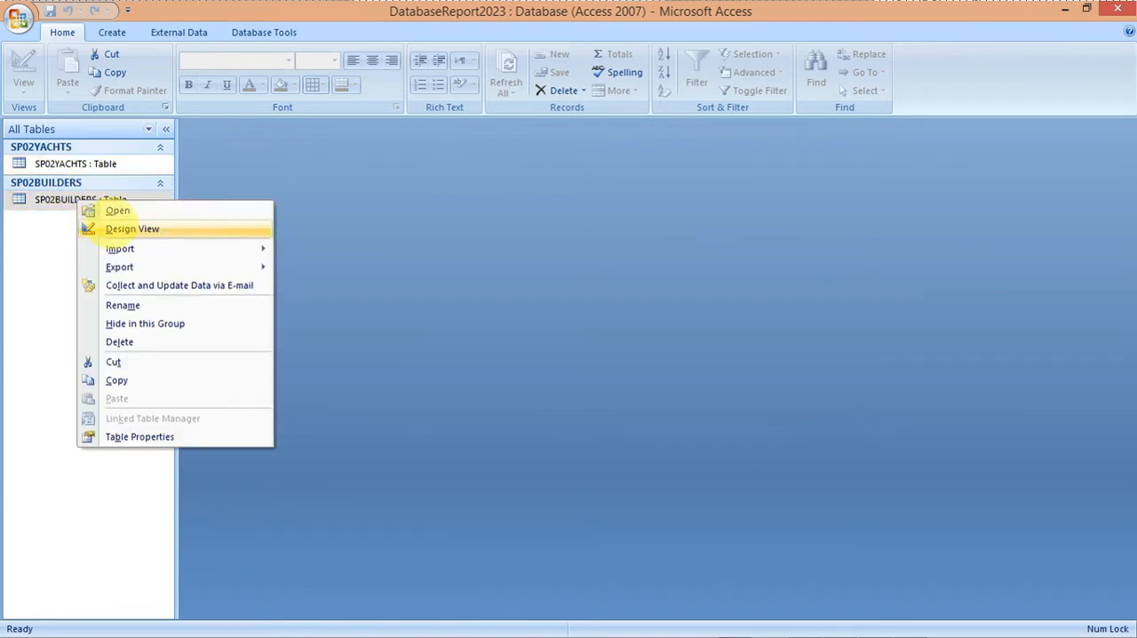
left_click(120, 229)
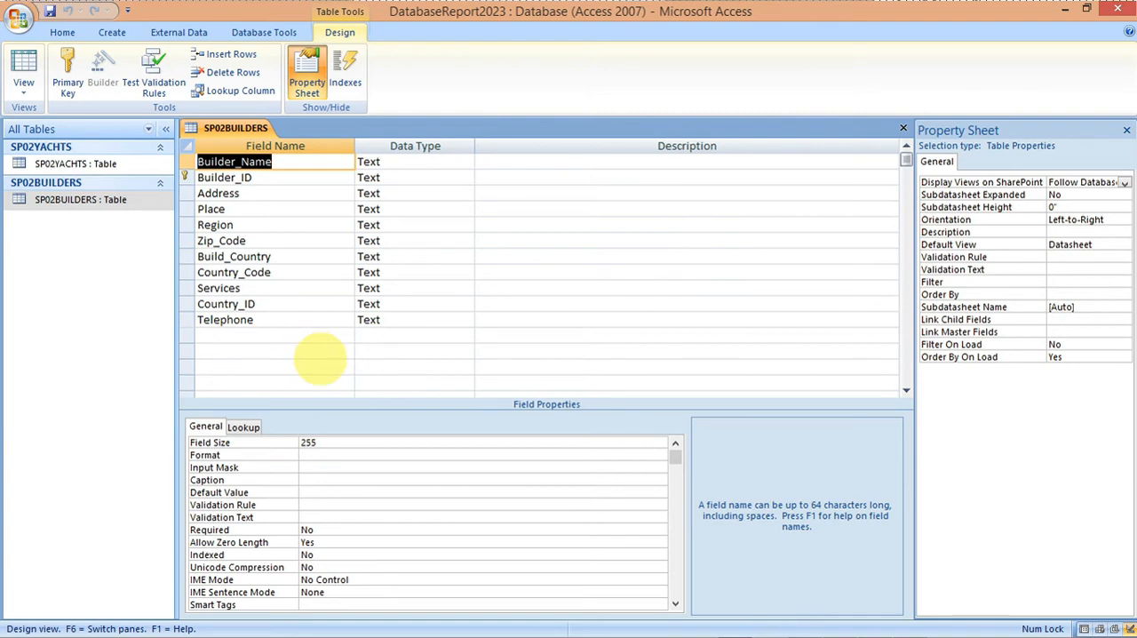
key("Print")
mouse_move(173, 121)
left_mouse_down()
mouse_move(270, 305)
mouse_move(441, 365)
mouse_move(476, 364)
left_mouse_up()
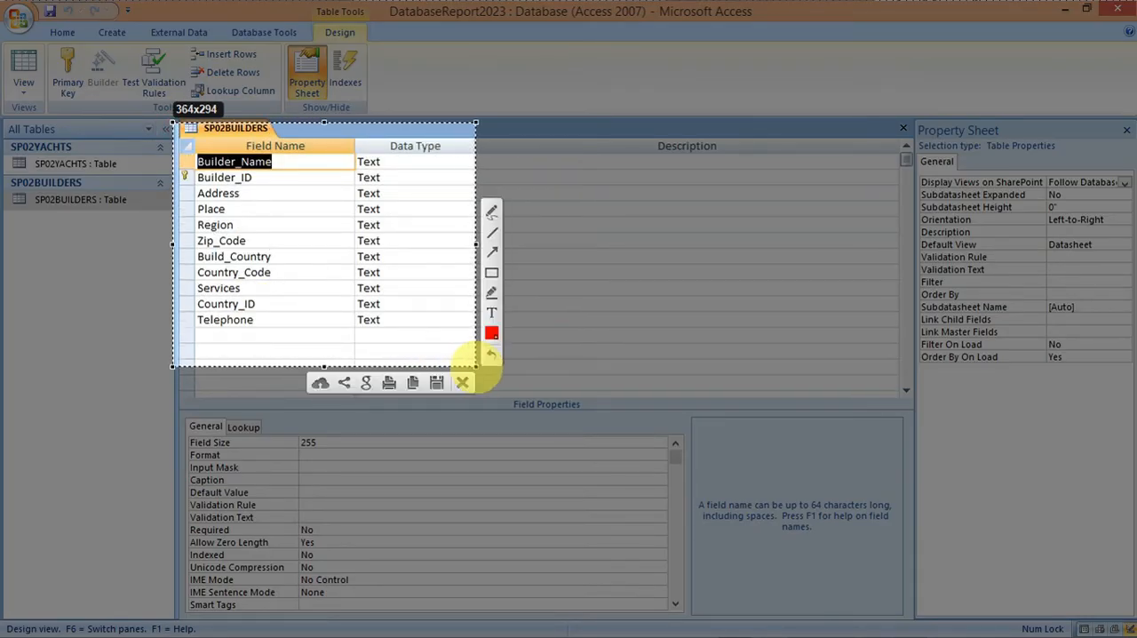
left_click(491, 252)
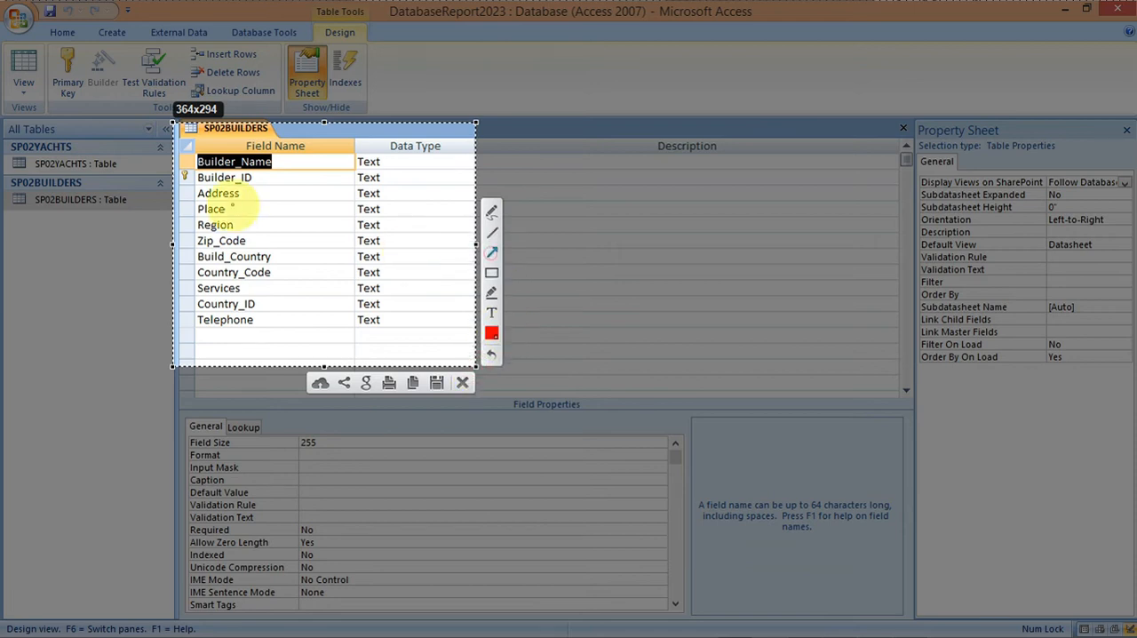
left_click_drag(182, 207, 222, 178)
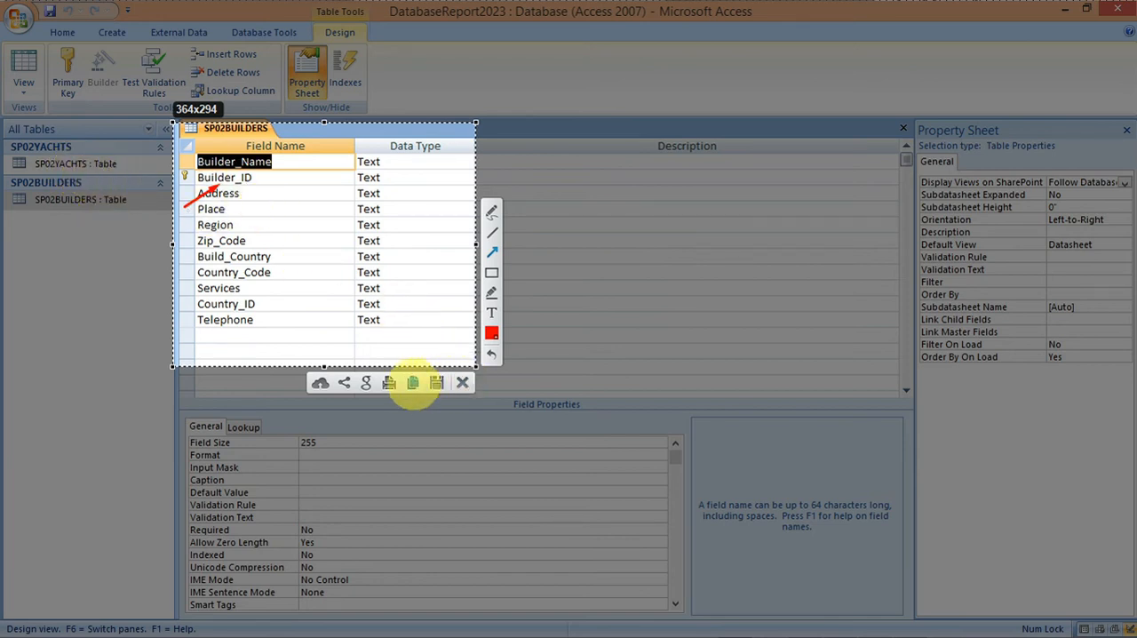
left_click(413, 382)
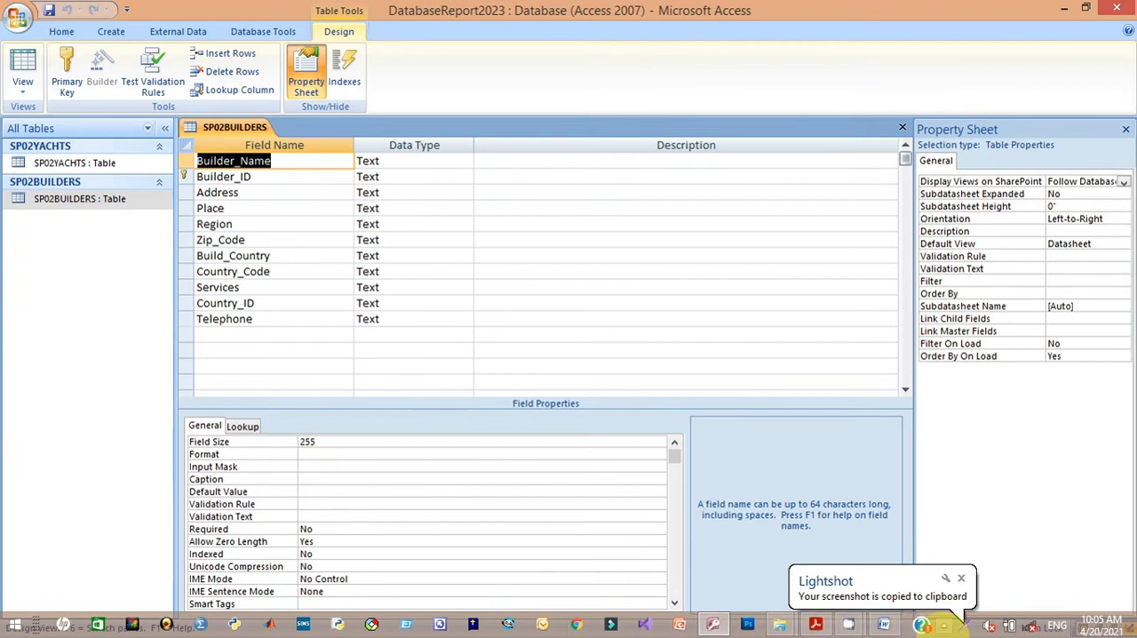
Step: Return to SP02EVIDENCE.rtf in Word and paste the SP02BUILDERS screenshot under EVIDENCE 2
left_click(884, 624)
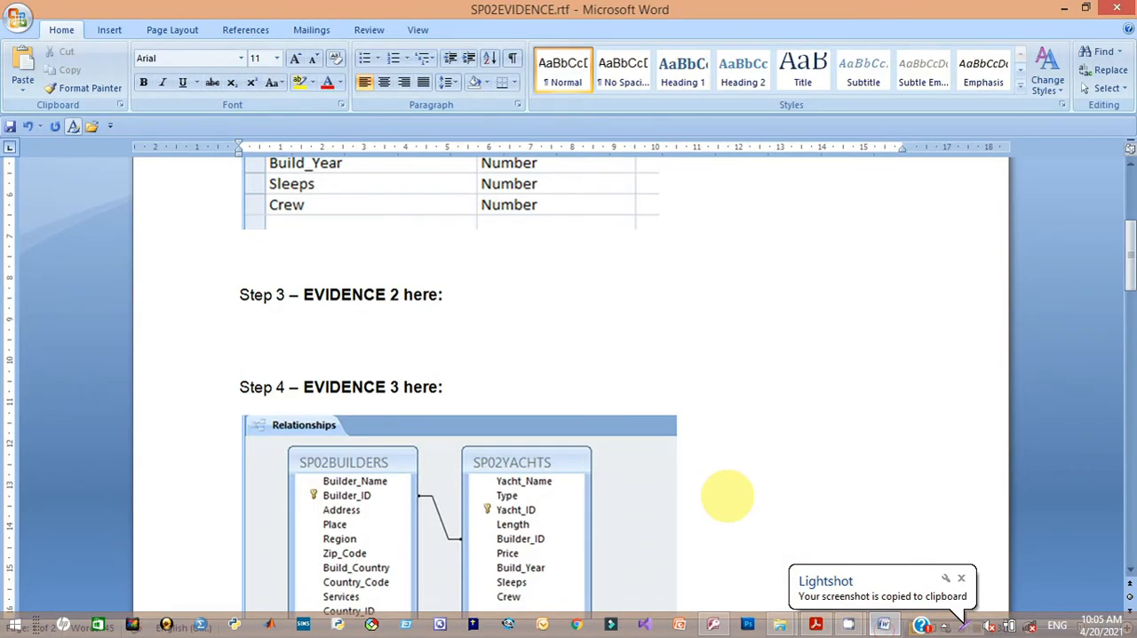
left_click(386, 355)
key("ctrl+v")
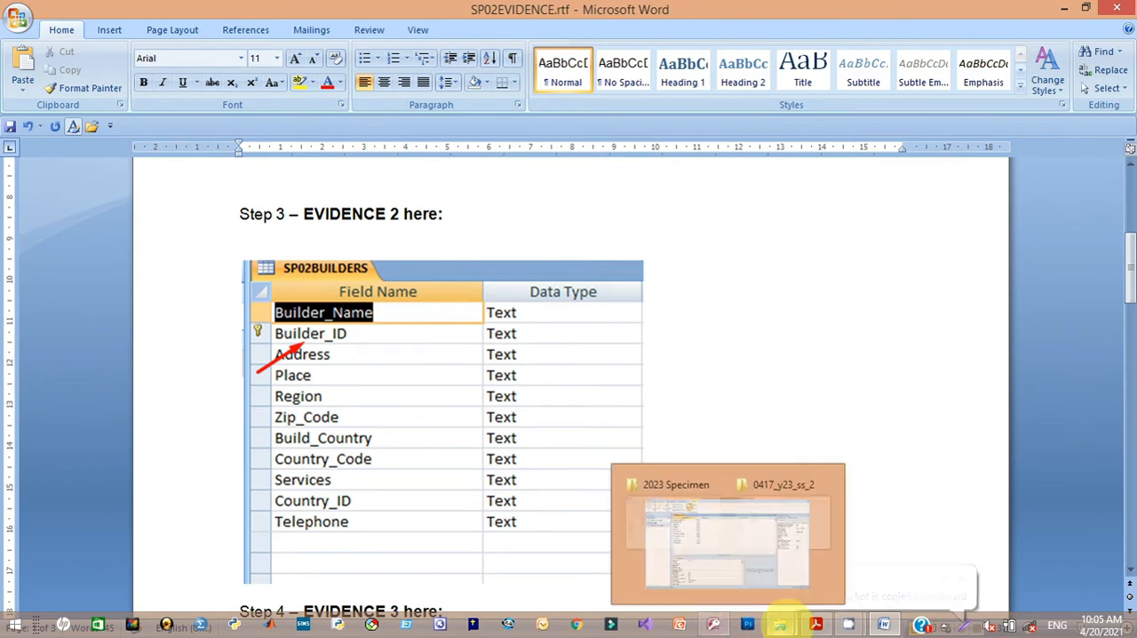
Step: Switch to the exam paper in Acrobat Reader, review tasks 19 and 20, and read the new record required by task 21
left_click(839, 624)
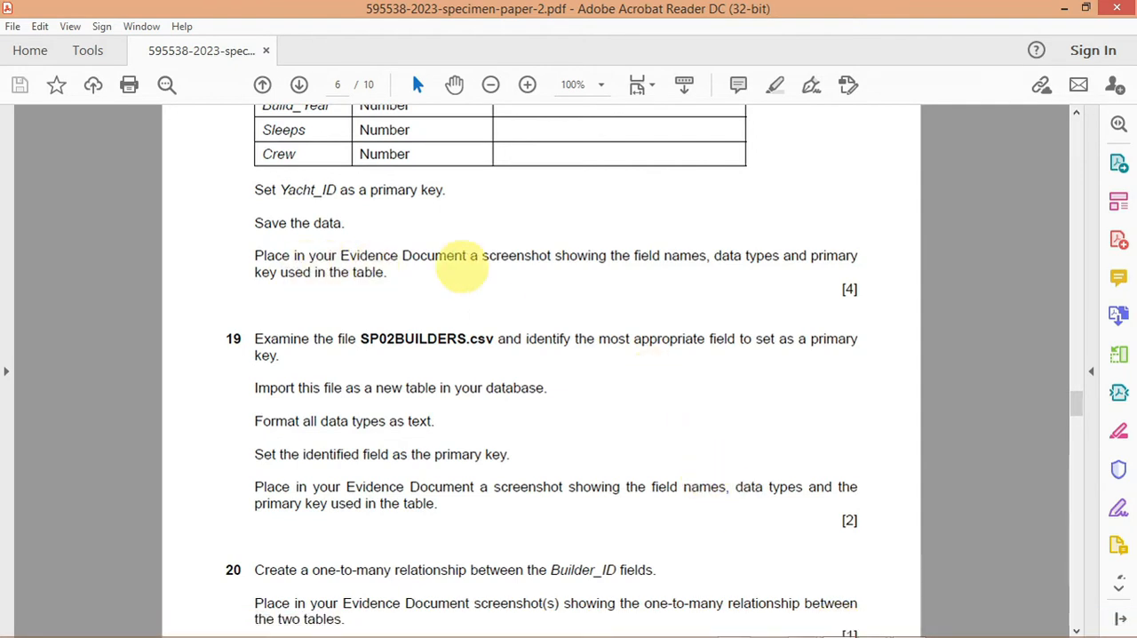
scroll(740, 323, "up", 20)
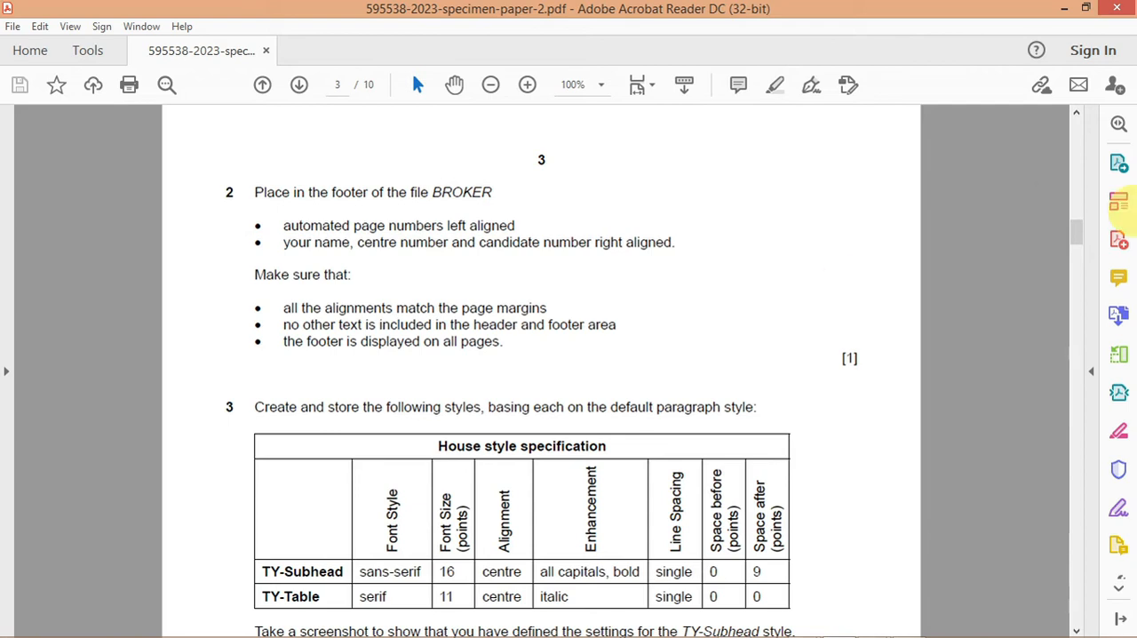
key("ctrl+minus")
left_click_drag(1076, 241, 1085, 410)
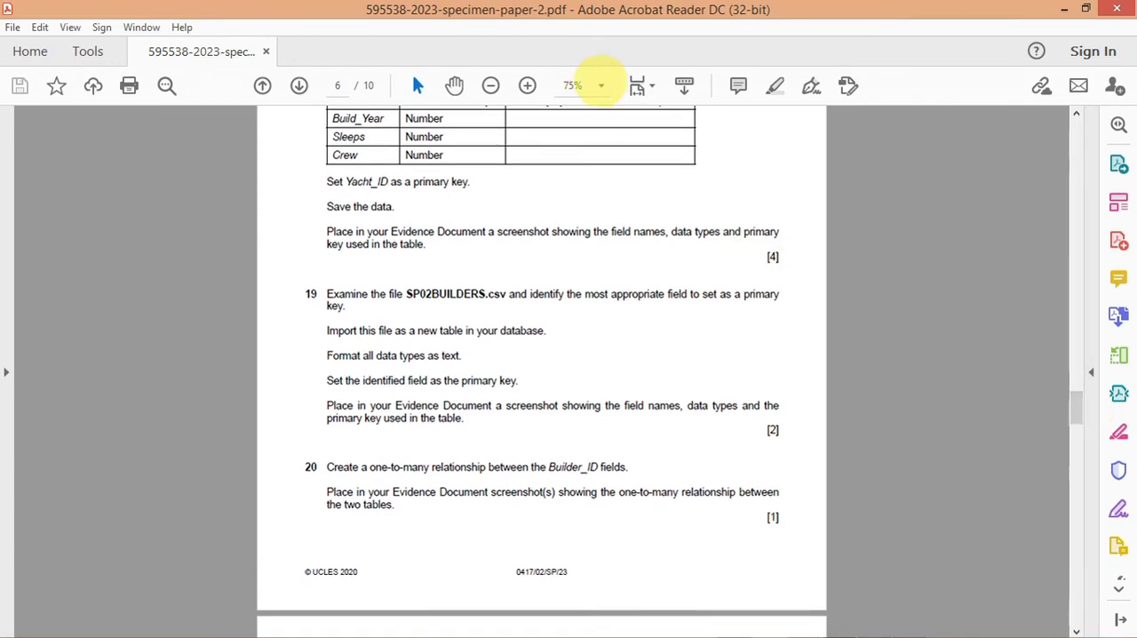
left_click(600, 84)
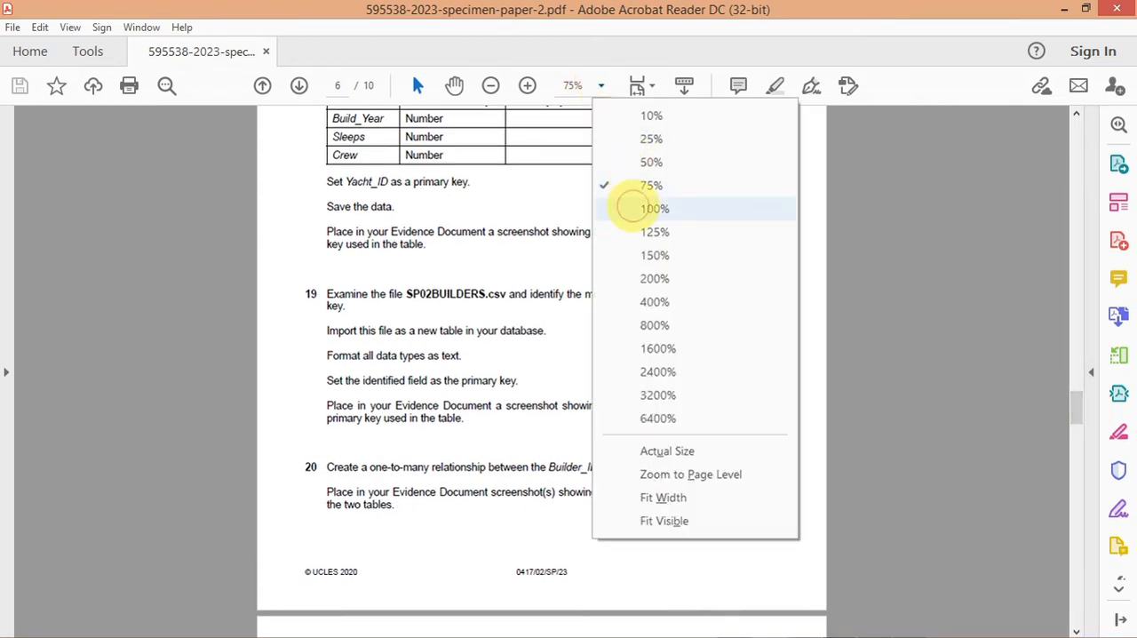
left_click(632, 207)
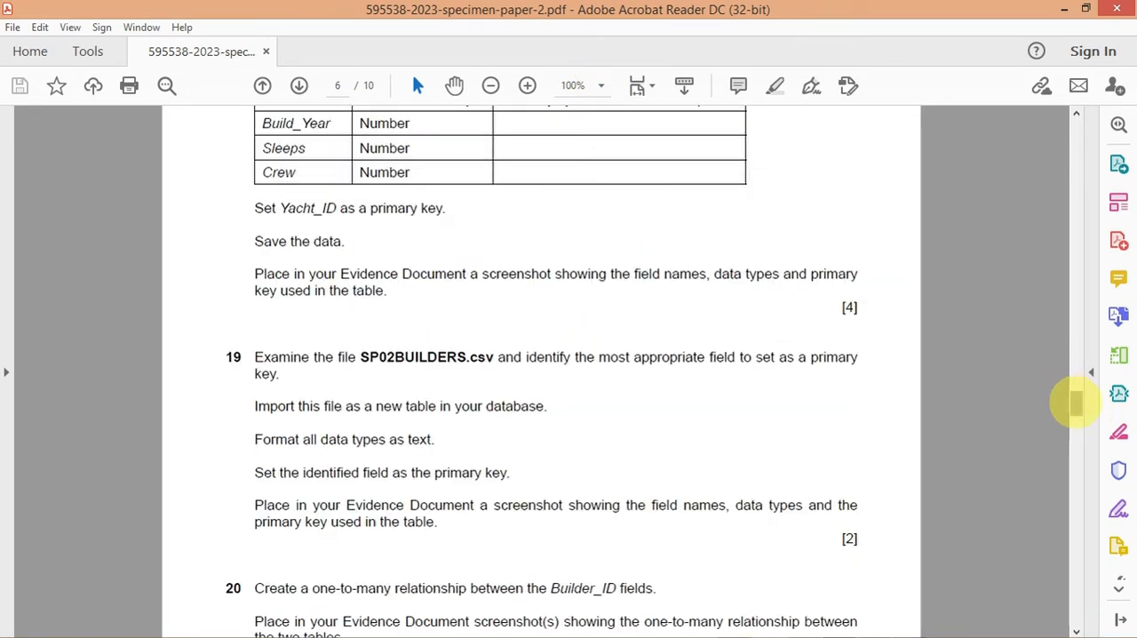
left_click_drag(1076, 403, 1077, 435)
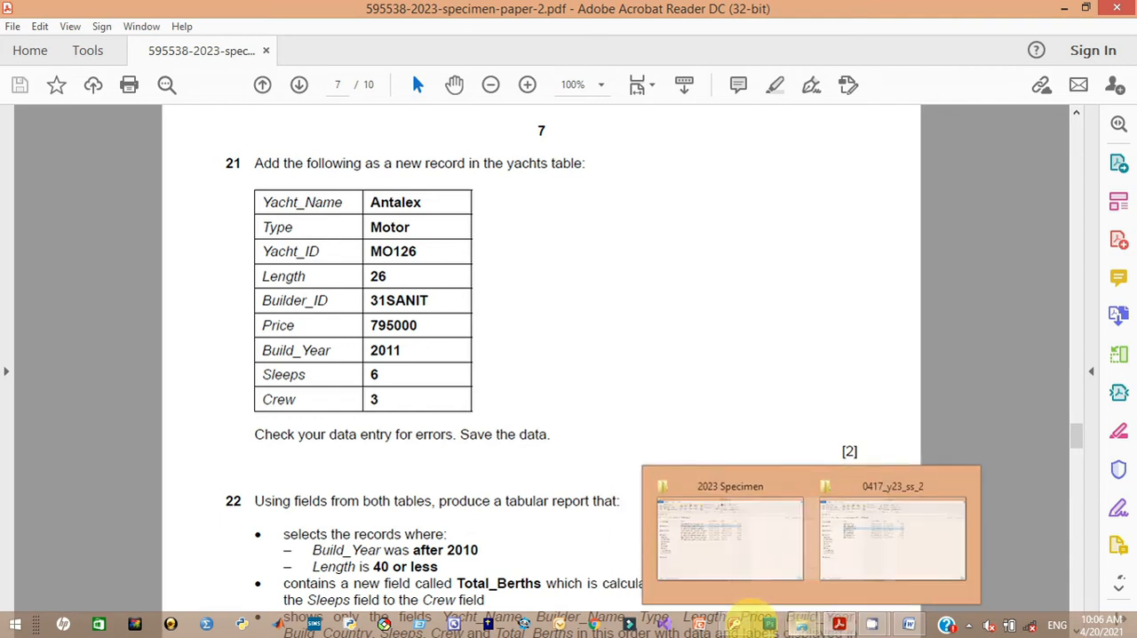
Step: Switch to Access, then save and close the SP02BUILDERS table design
left_click(733, 625)
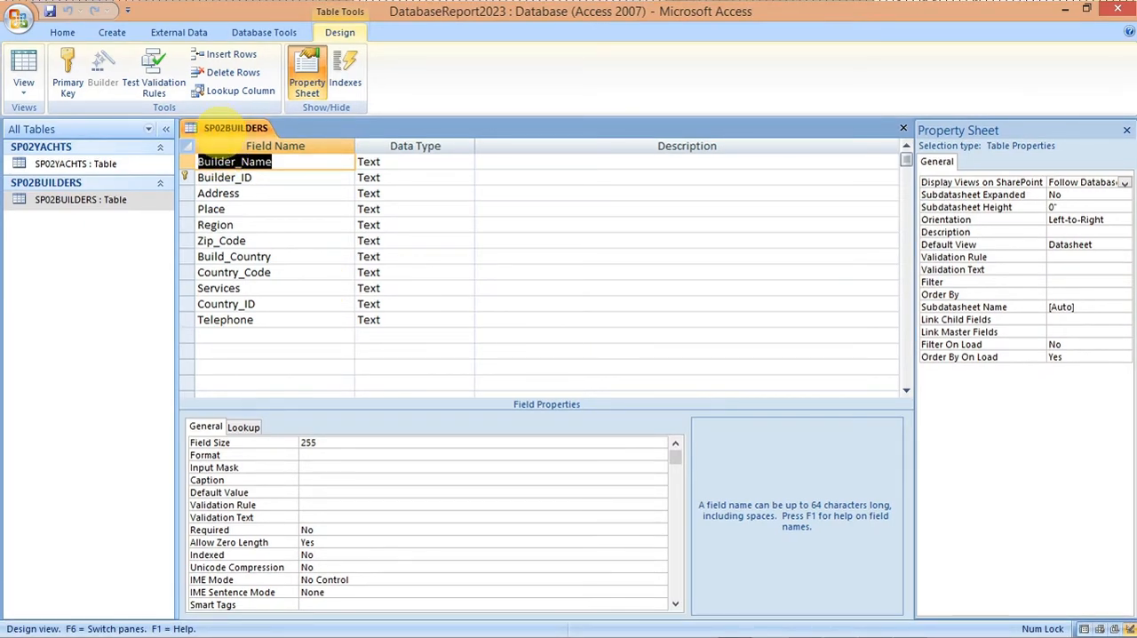
right_click(222, 126)
left_click(236, 140)
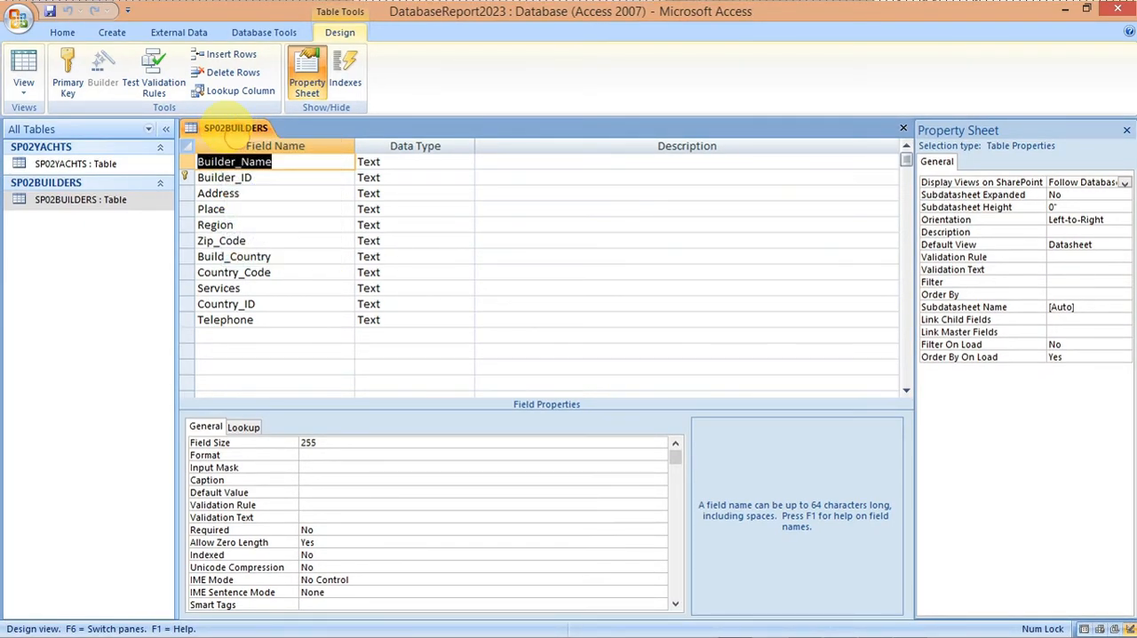
right_click(235, 128)
left_click(256, 155)
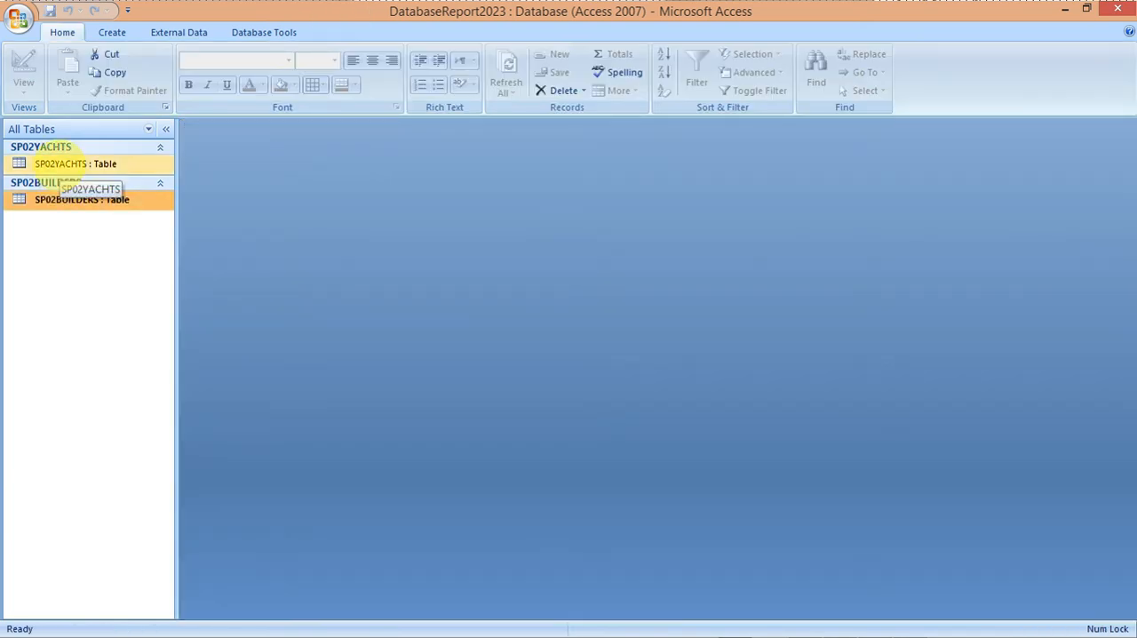
Step: Open the SP02YACHTS table and start a new record with Yacht_Name Antalex, copied from the exam paper in Acrobat Reader
double_click(59, 165)
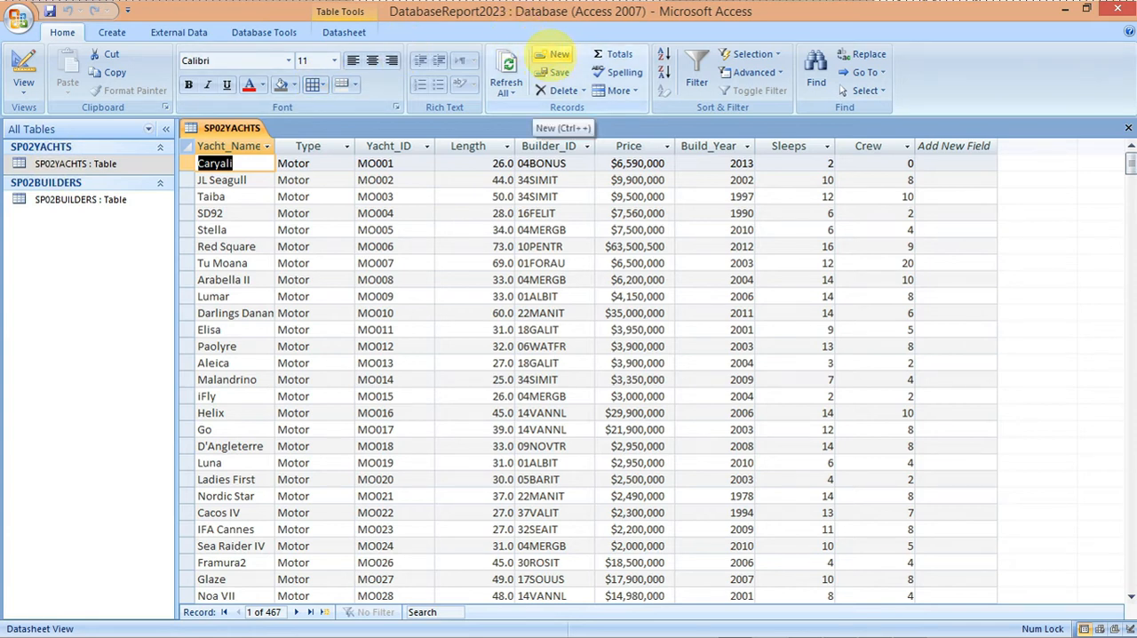
left_click(551, 55)
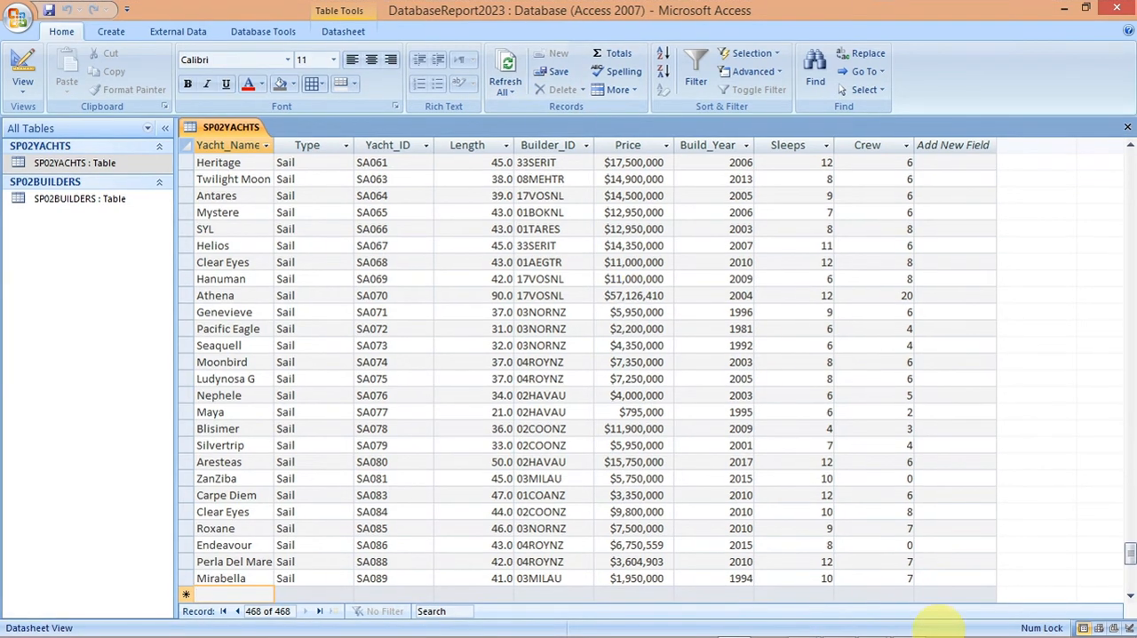
mouse_move(939, 626)
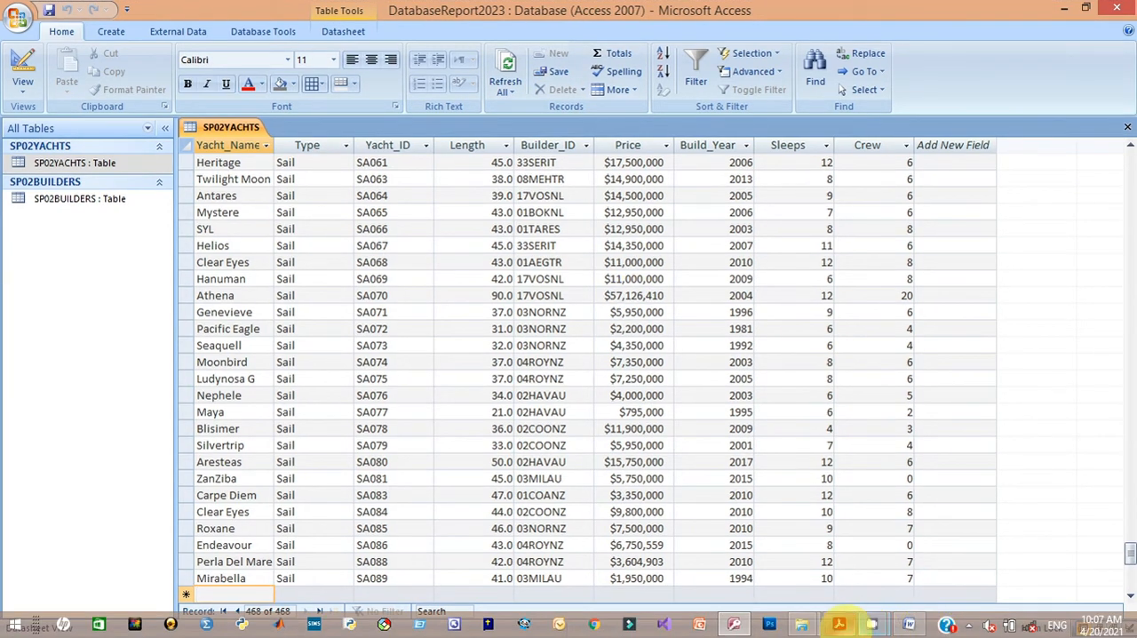
left_click(773, 498)
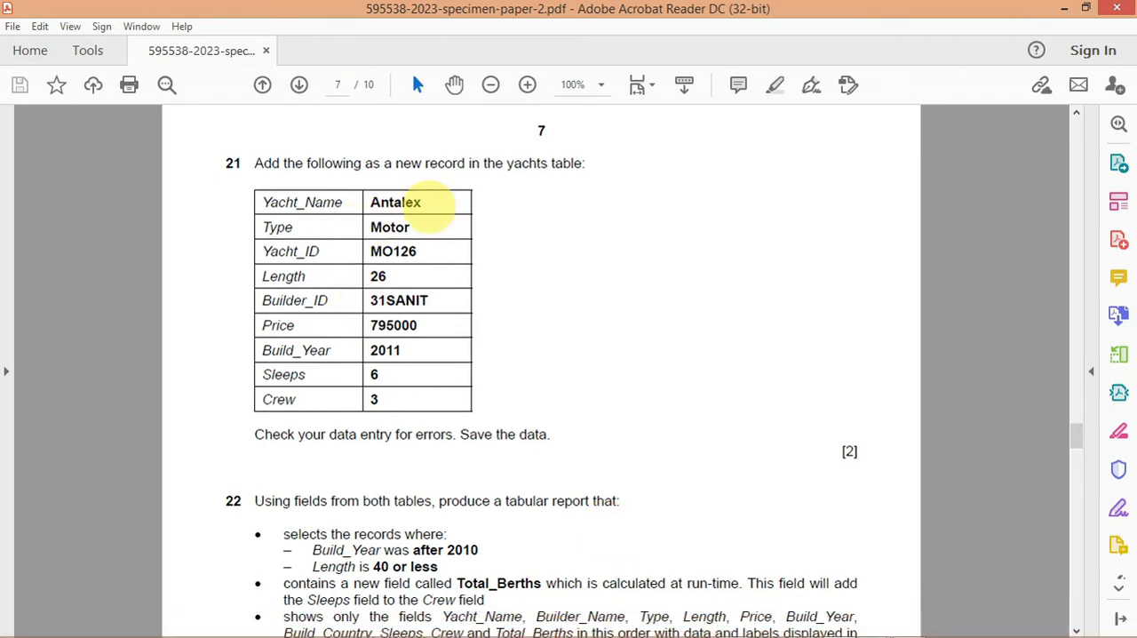
left_click_drag(422, 202, 369, 202)
right_click(384, 208)
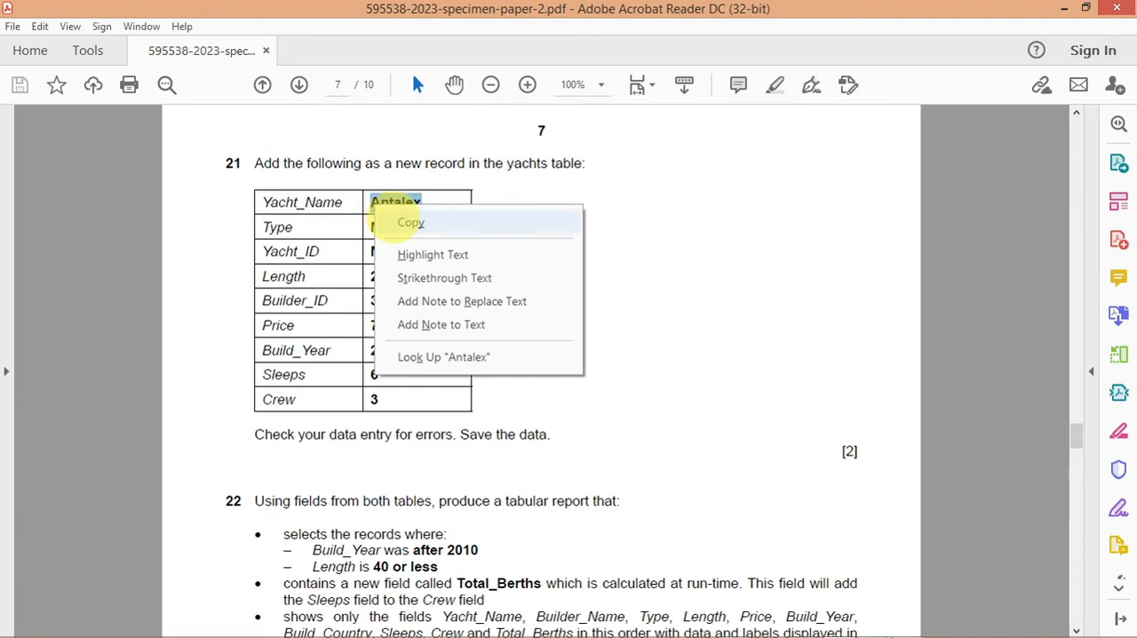
left_click(395, 220)
mouse_move(761, 634)
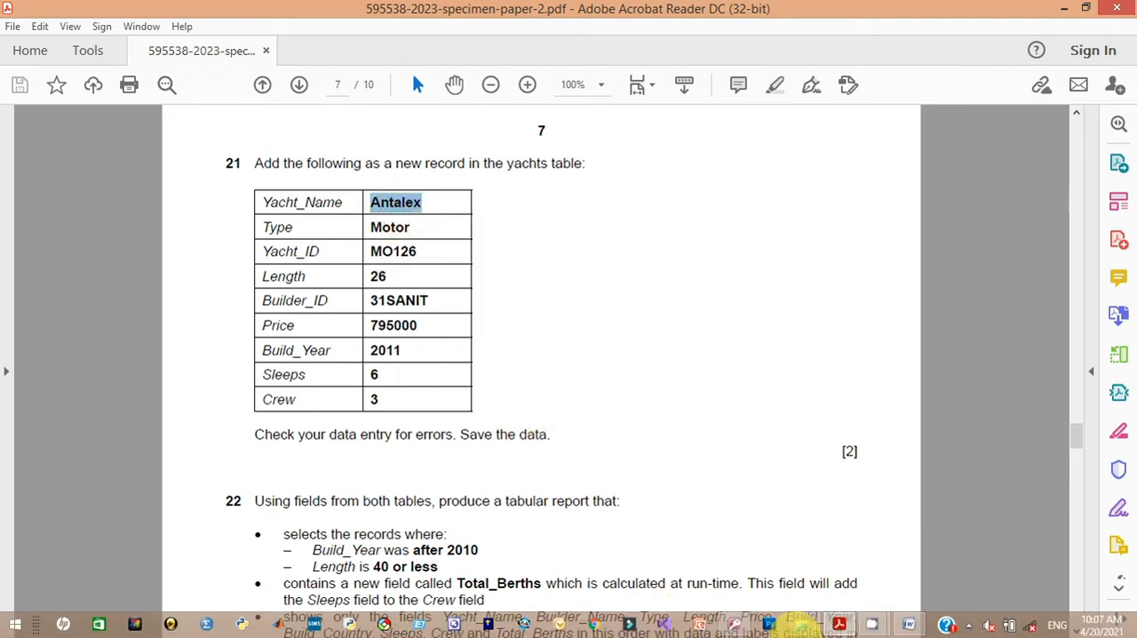
left_click(733, 624)
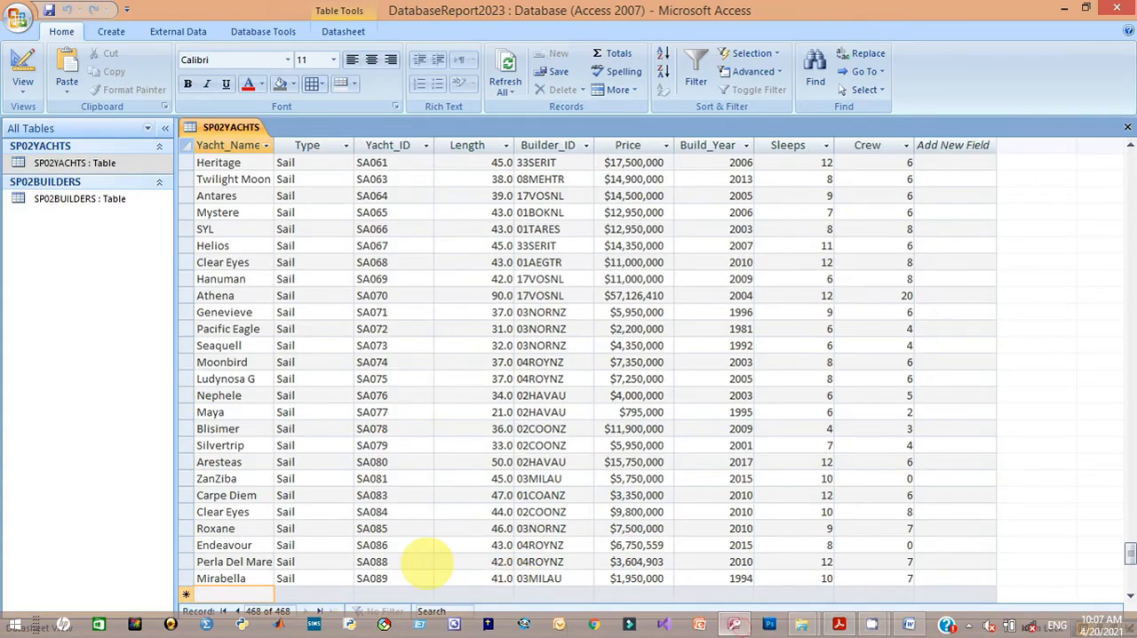
left_click(254, 594)
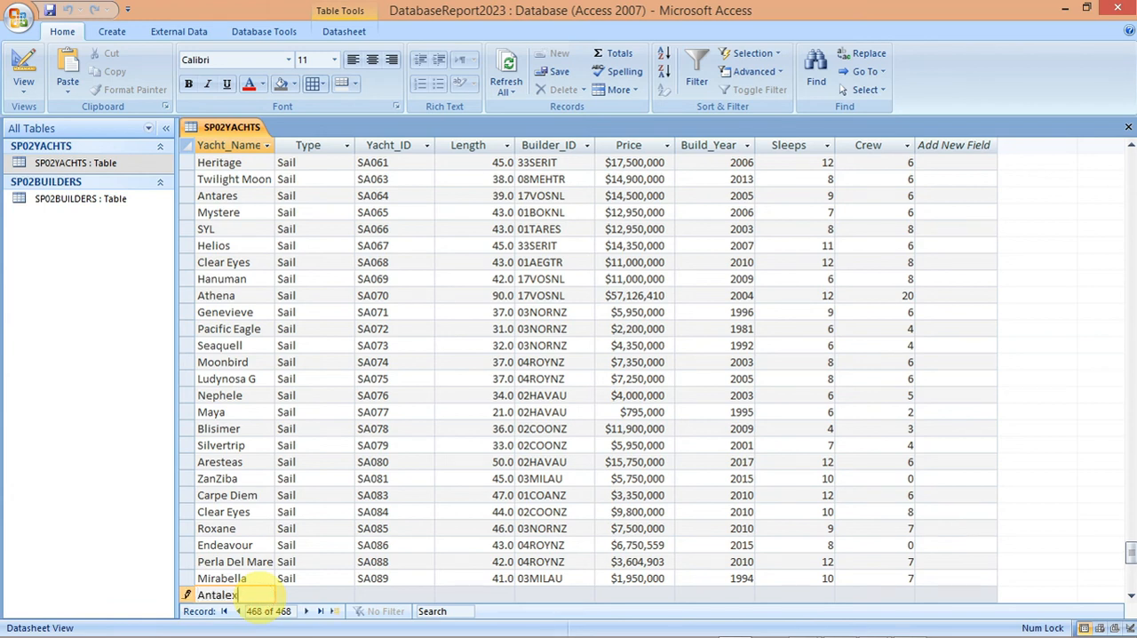
Step: Copy Motor from task 21 of the exam paper in Acrobat Reader into the Antalex record's Type field in Access
mouse_move(586, 633)
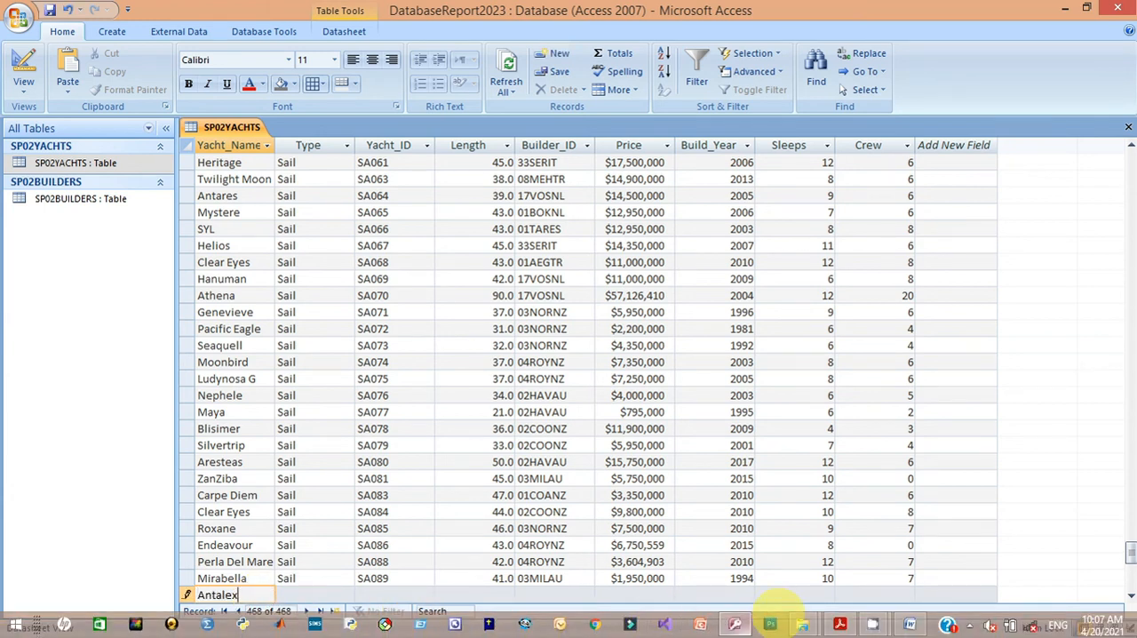
left_click(839, 624)
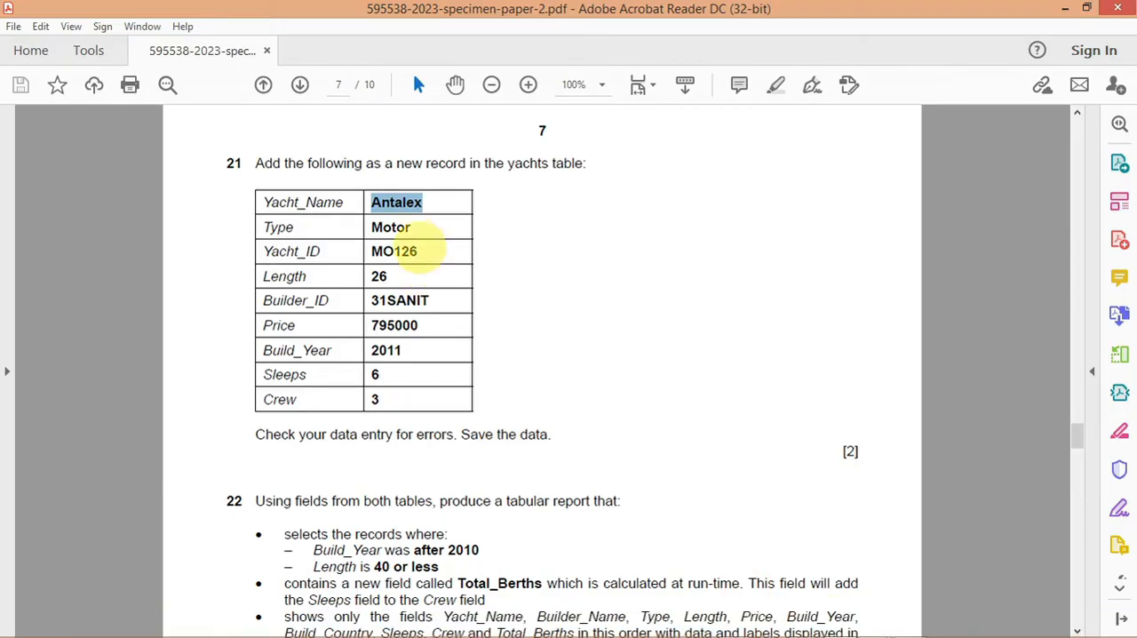
triple_click(416, 244)
left_click_drag(412, 234, 388, 234)
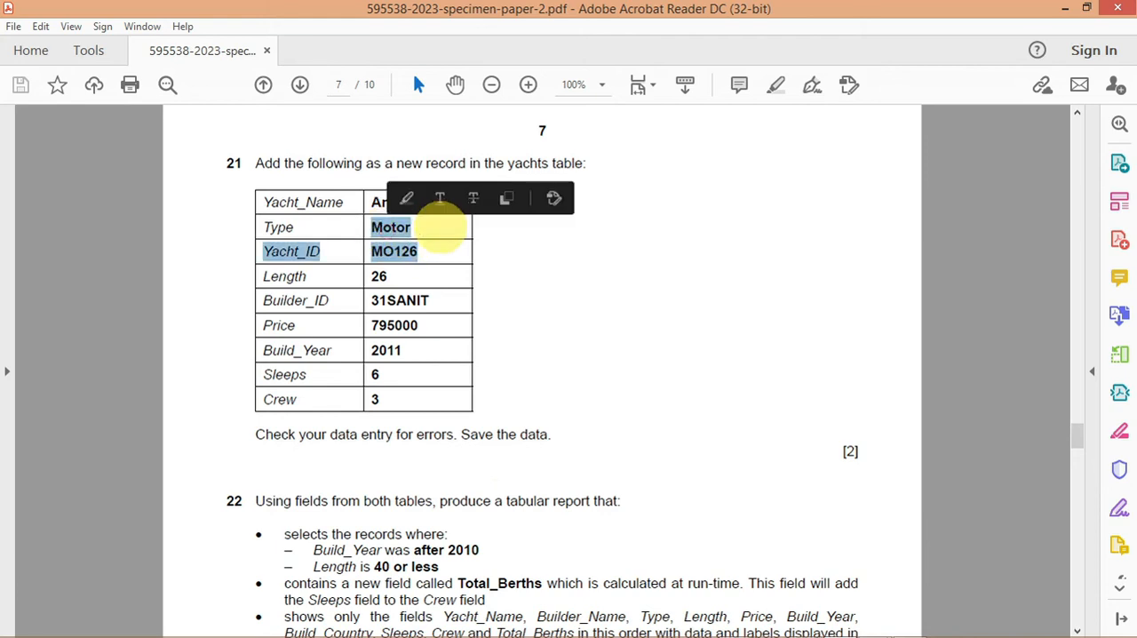
left_click(429, 230)
double_click(425, 230)
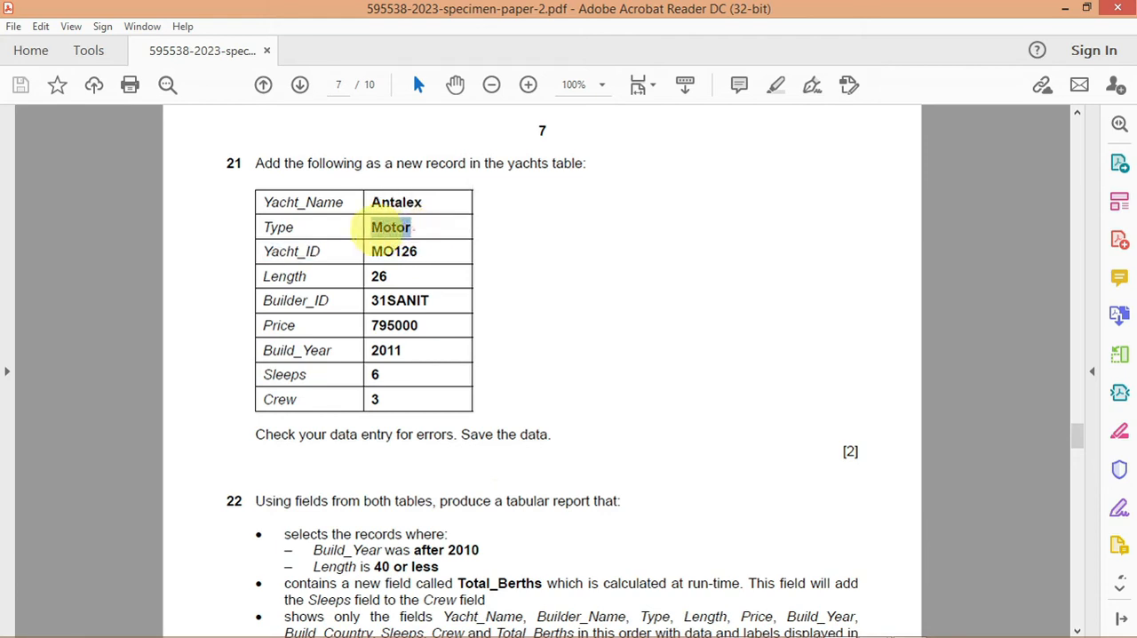
right_click(374, 232)
left_click(413, 248)
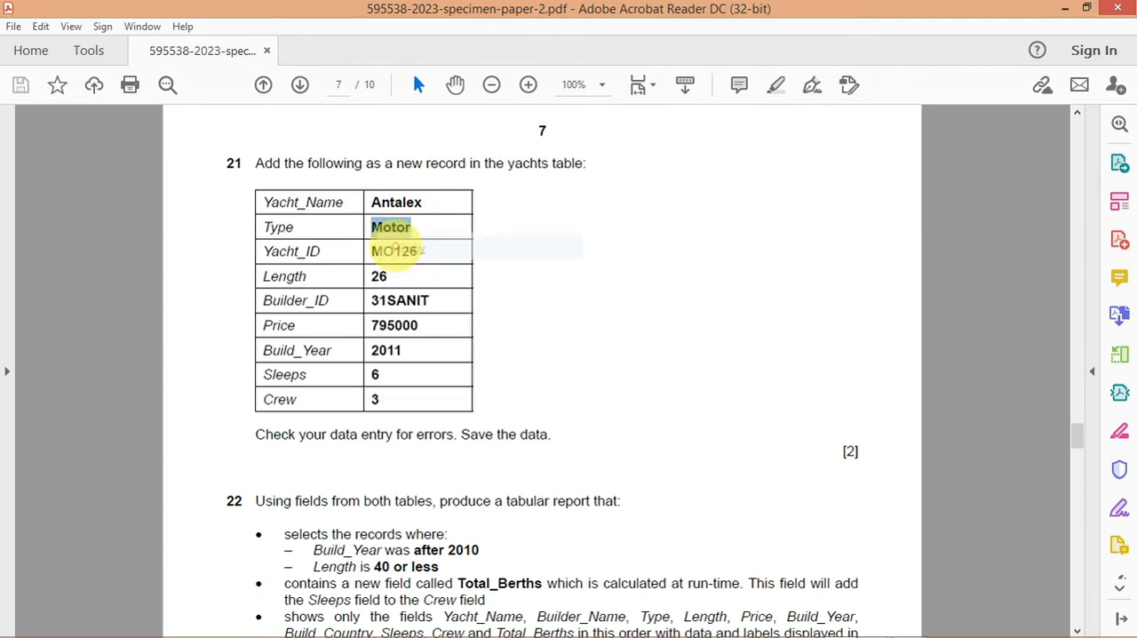
left_click(744, 624)
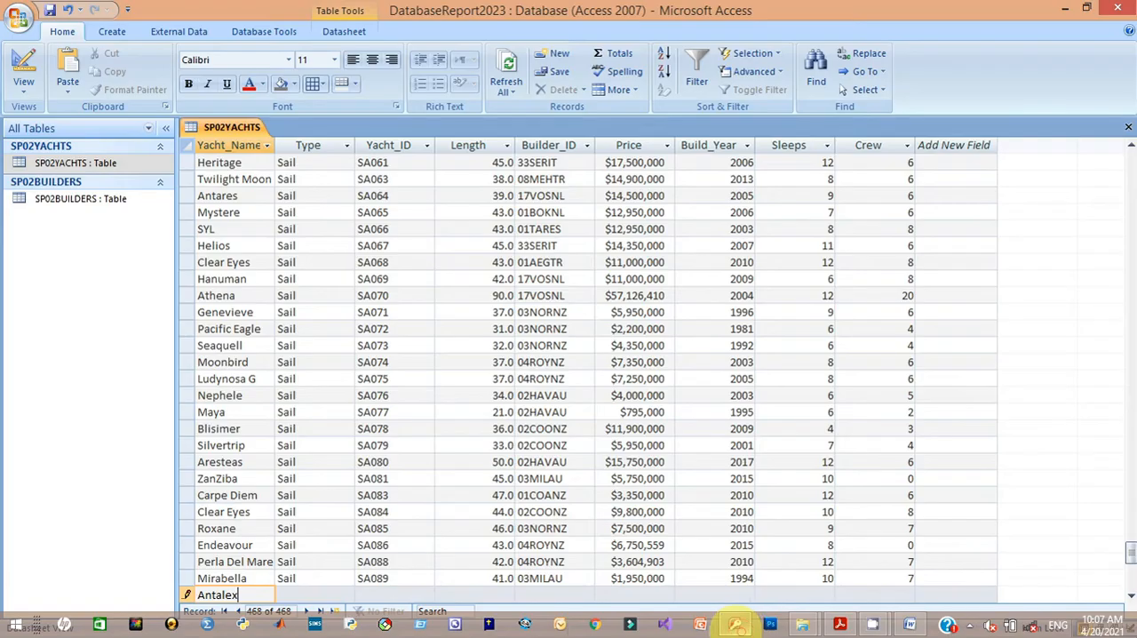
left_click(341, 593)
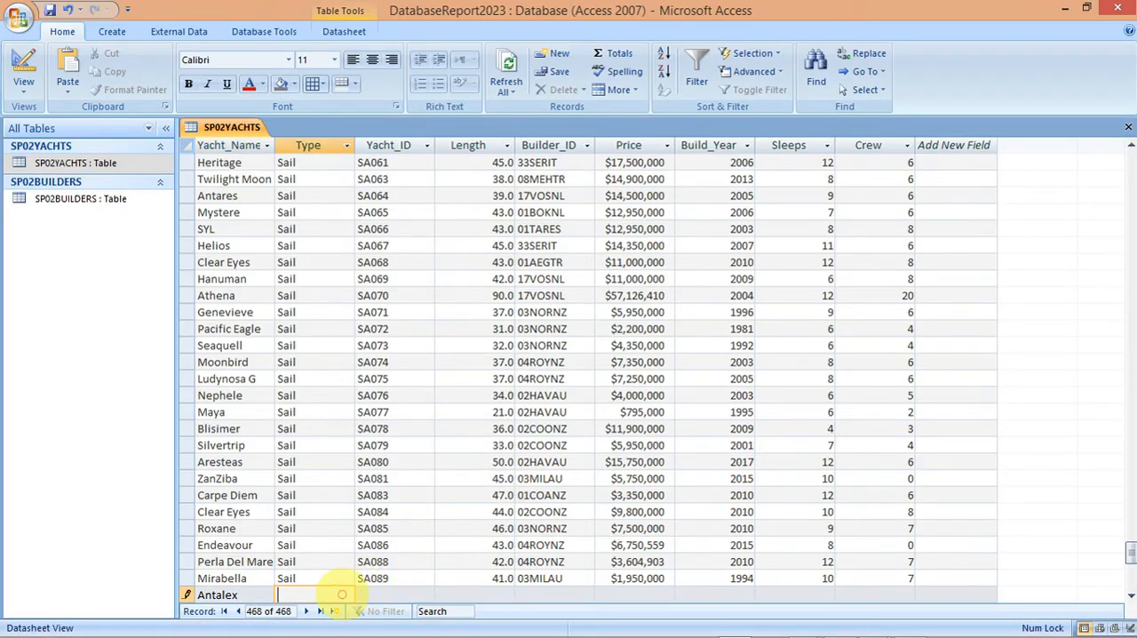
Step: Copy MO126 from the exam paper in Acrobat Reader into the Antalex record's Yacht_ID in Access, and enter 26 as its Length
mouse_move(746, 626)
left_click(840, 624)
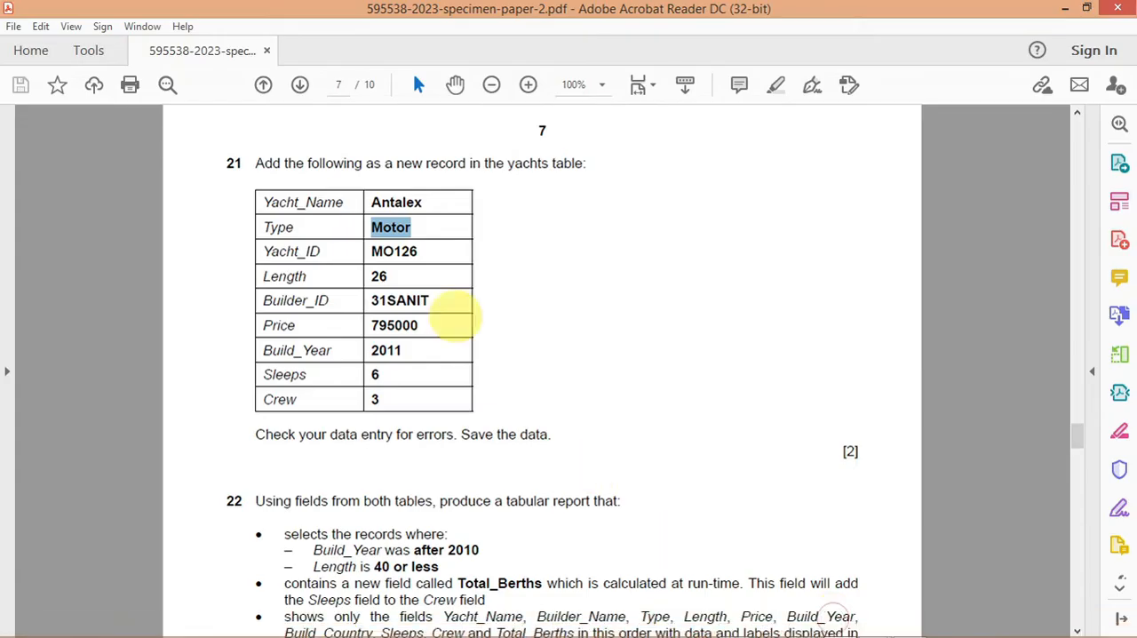
left_click(418, 253)
left_click_drag(420, 253, 375, 257)
right_click(375, 257)
left_click(409, 274)
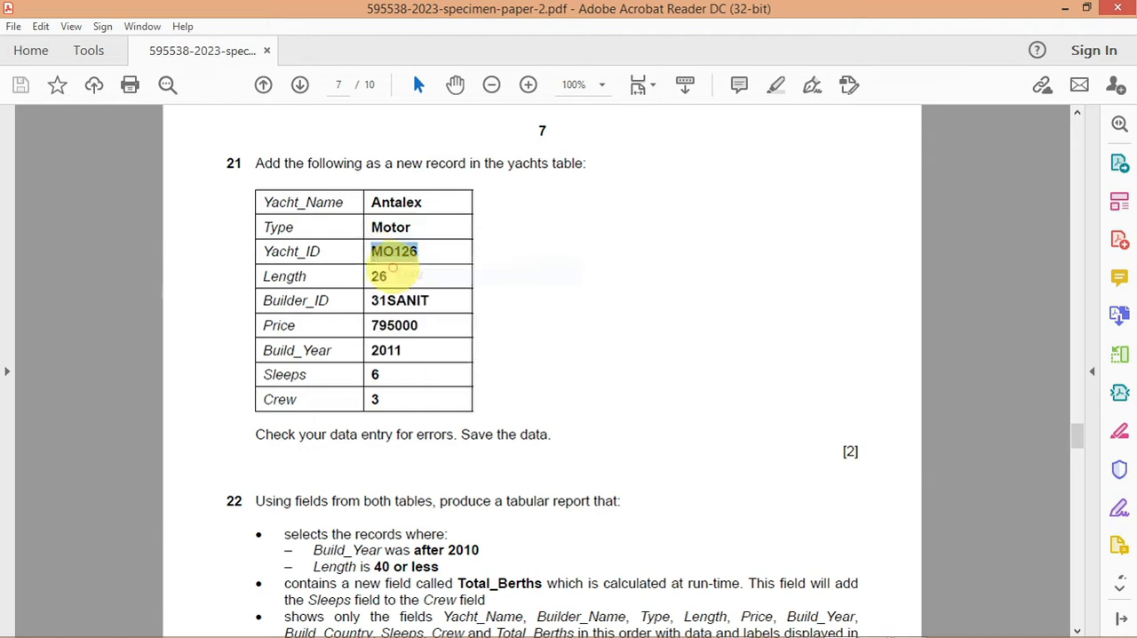
mouse_move(804, 626)
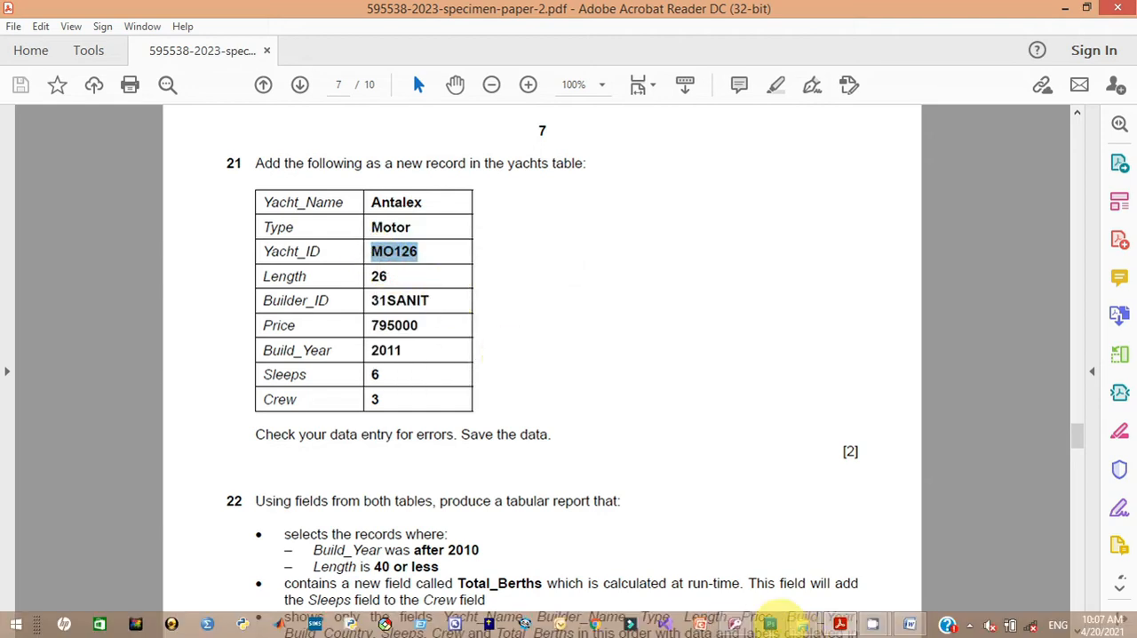
left_click(734, 624)
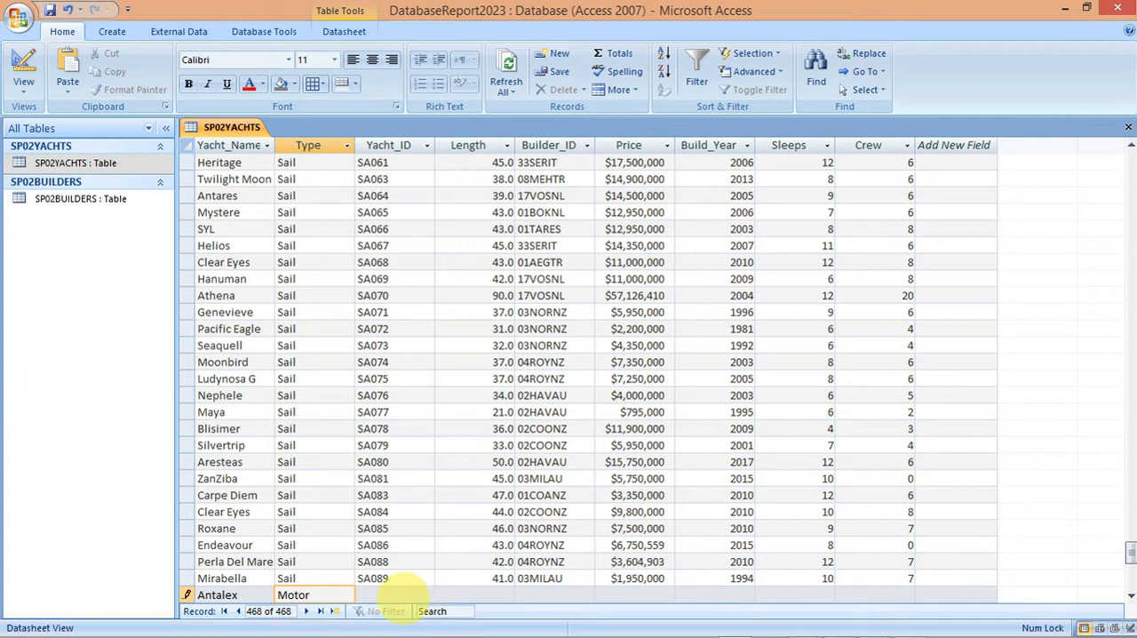
left_click(402, 593)
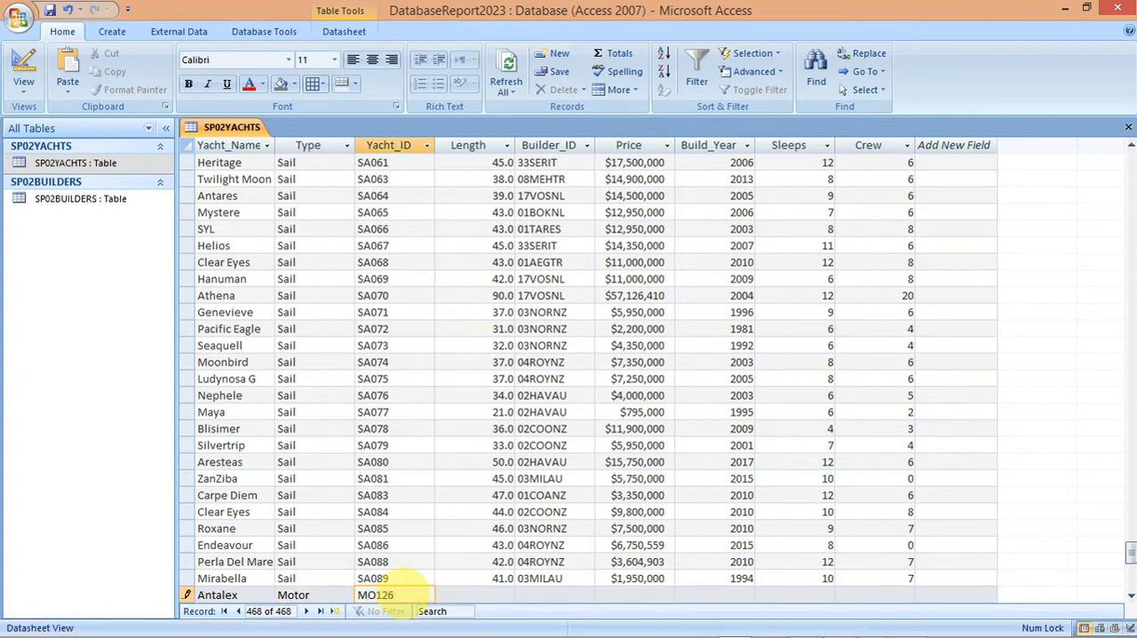
key("Tab")
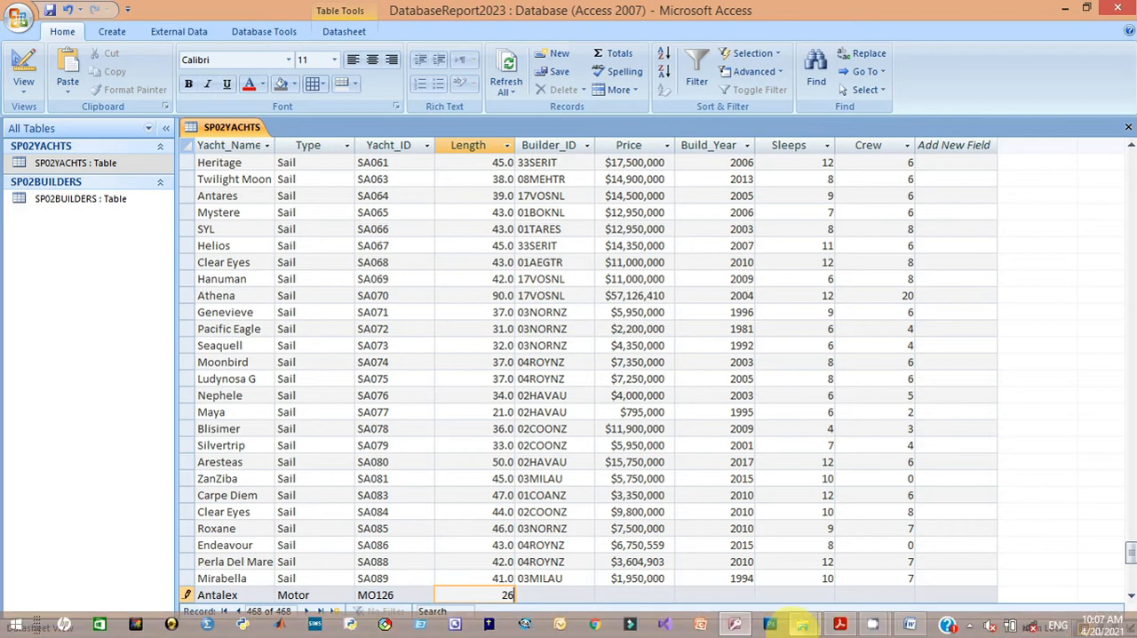
Step: Copy 31SANIT from the exam paper in Acrobat Reader into the Antalex record's Builder_ID field in Access
left_click(839, 624)
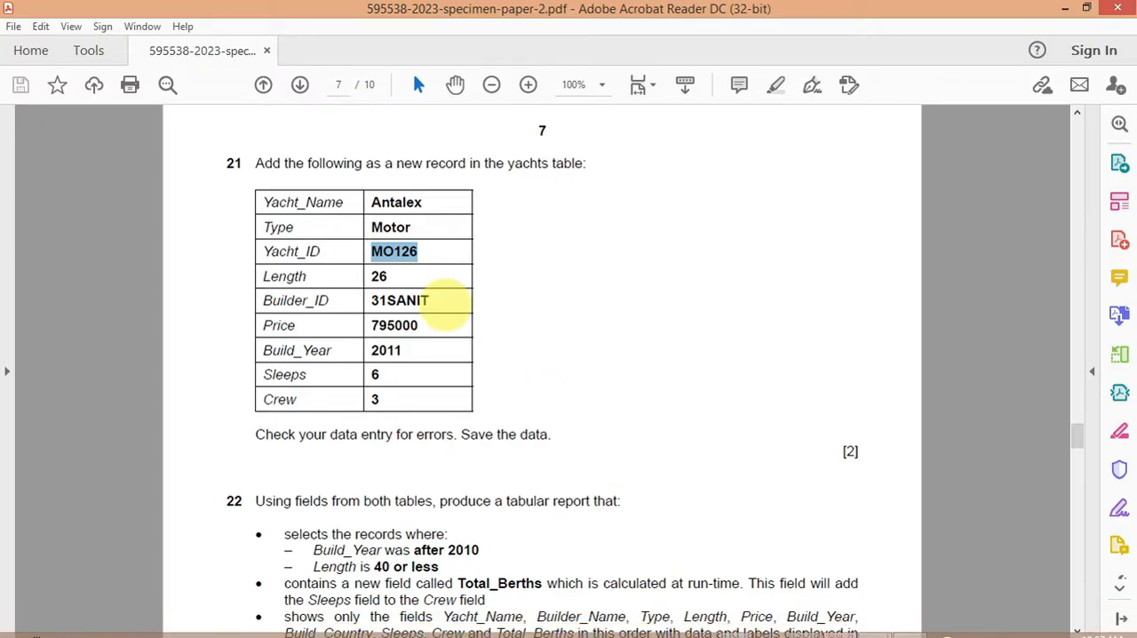
left_click_drag(441, 302, 373, 303)
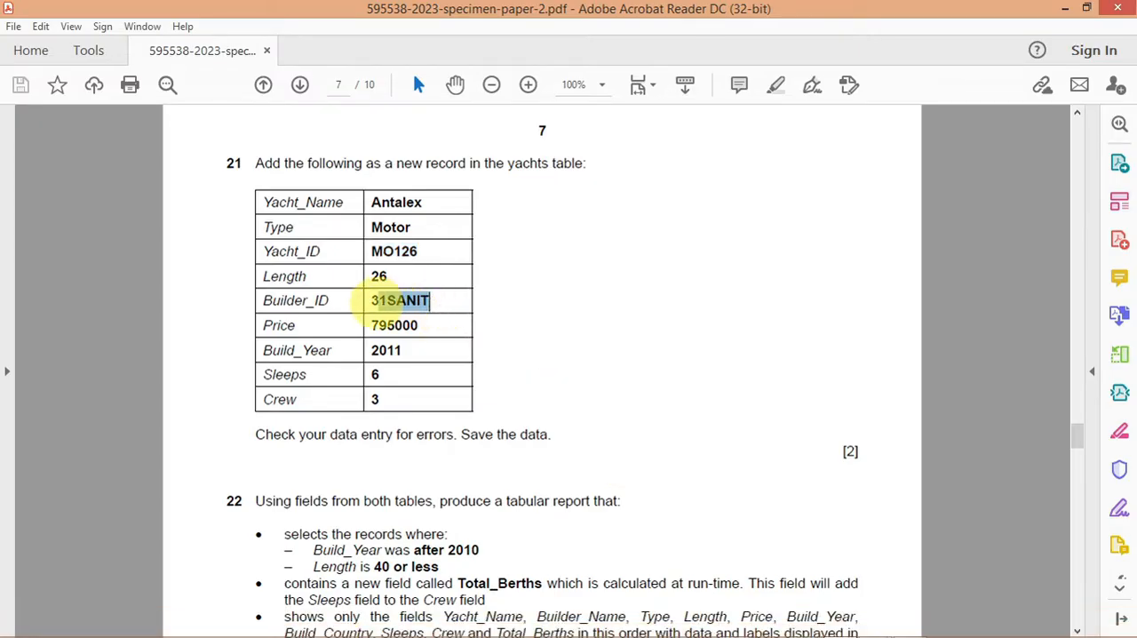
right_click(373, 303)
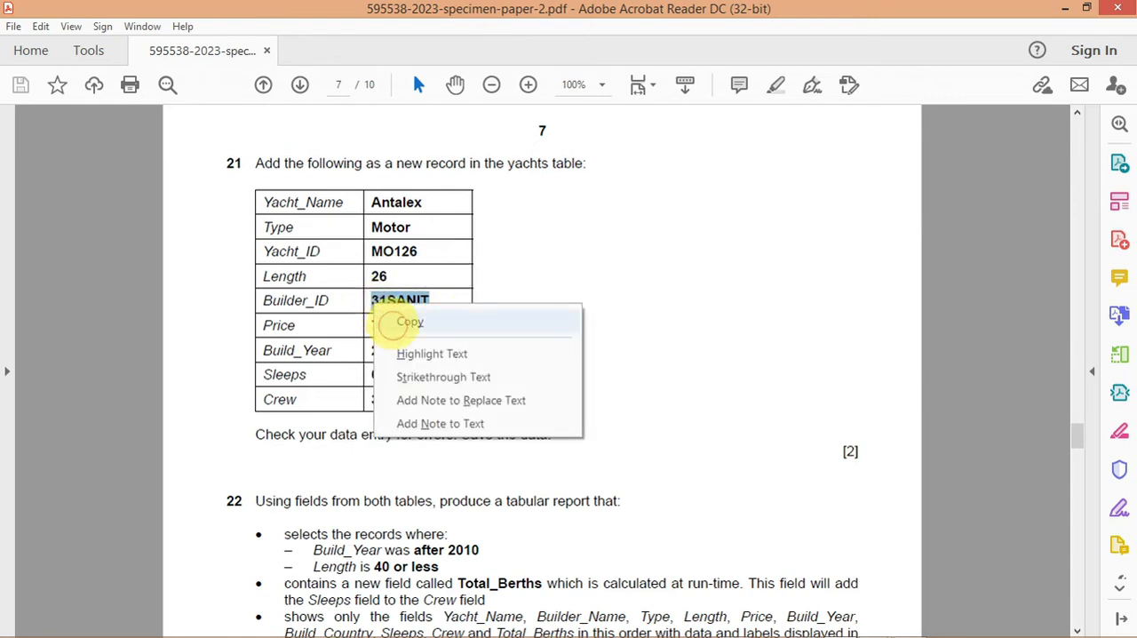
left_click(404, 321)
left_click(736, 623)
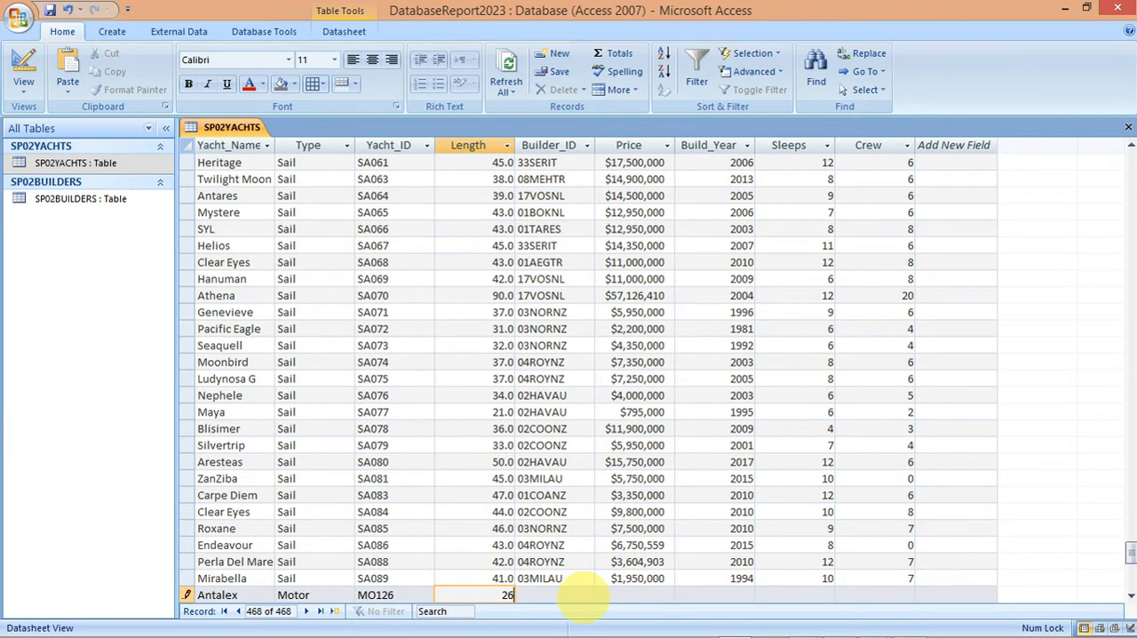
left_click(584, 595)
key("ctrl+v")
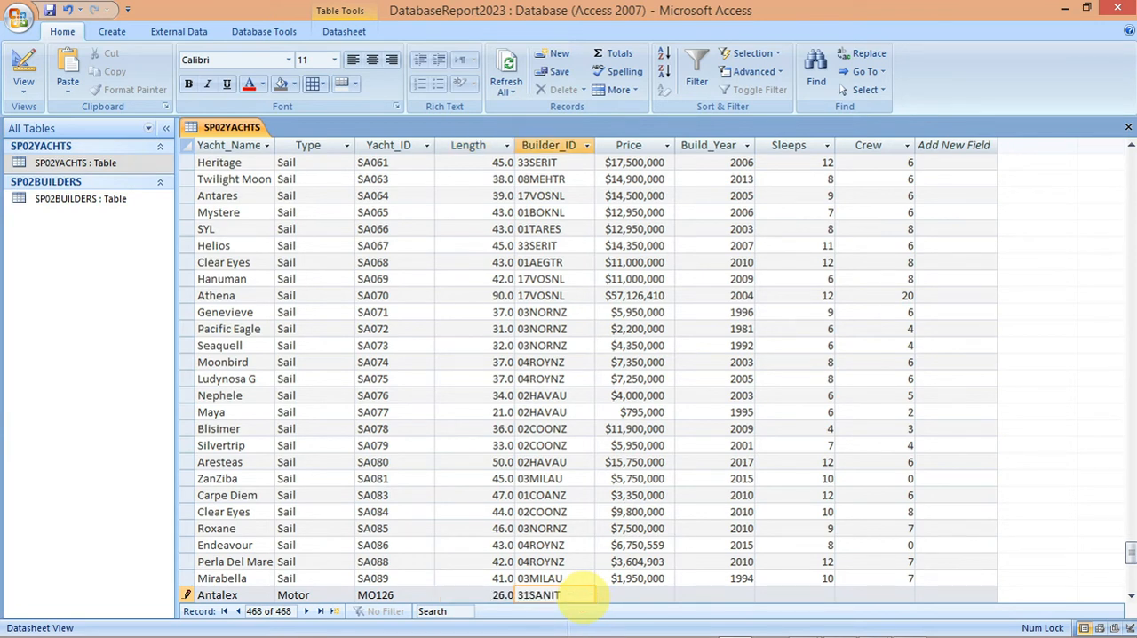
Step: Copy 795000 from the exam paper in Acrobat Reader into the Antalex record's Price field in Access
left_click(622, 595)
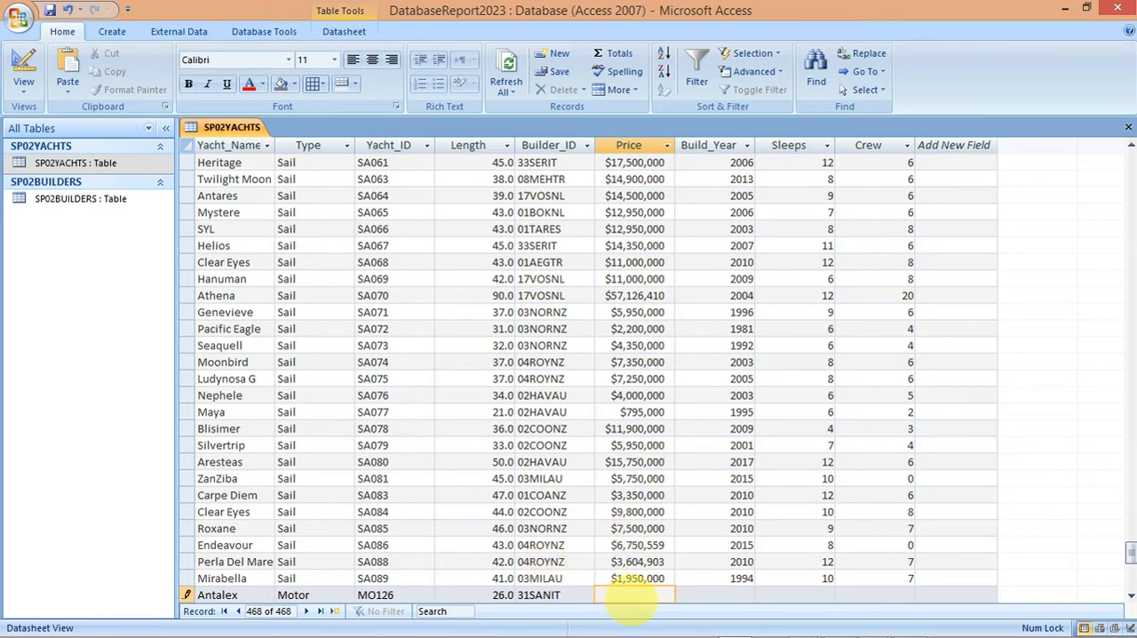
mouse_move(769, 623)
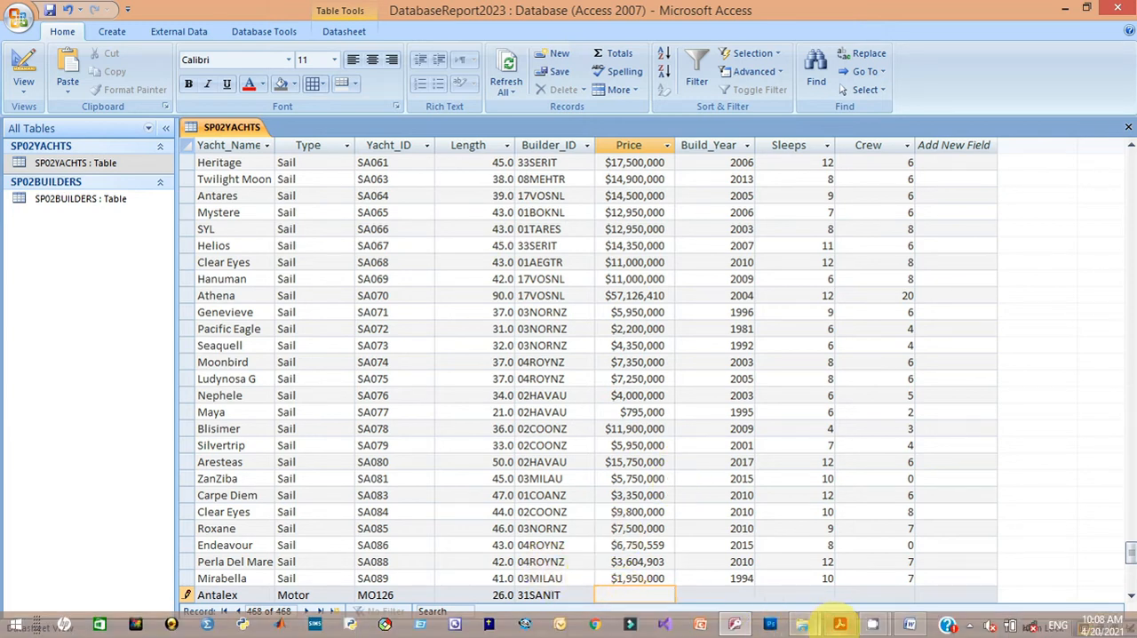
mouse_move(840, 624)
left_click(830, 546)
left_click(426, 327)
left_click_drag(427, 327, 373, 329)
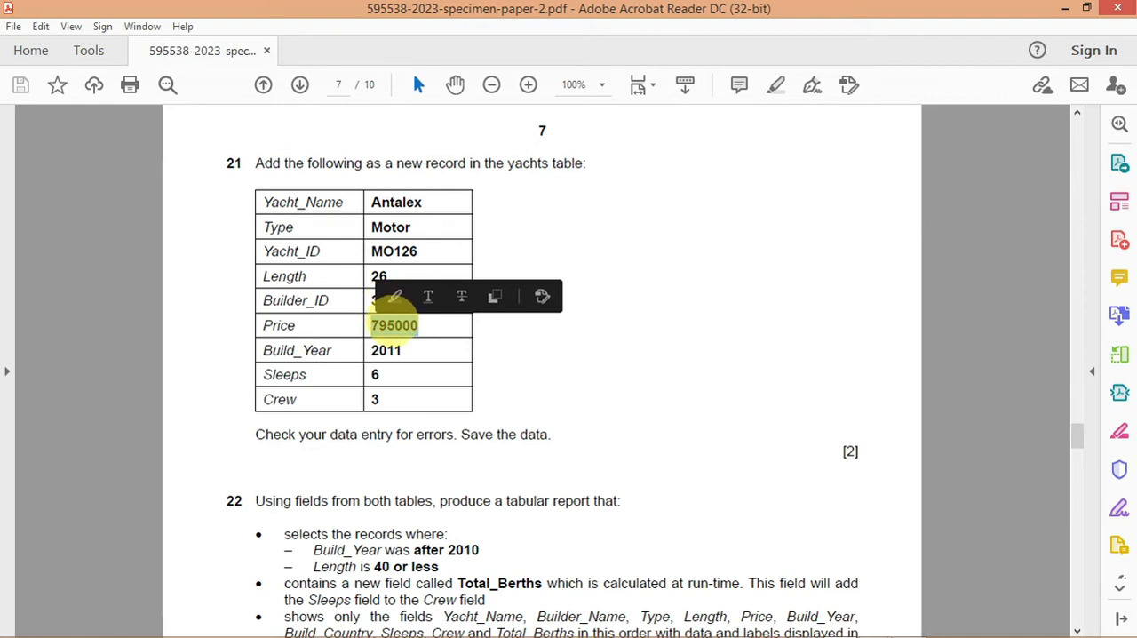
right_click(395, 325)
left_click(406, 338)
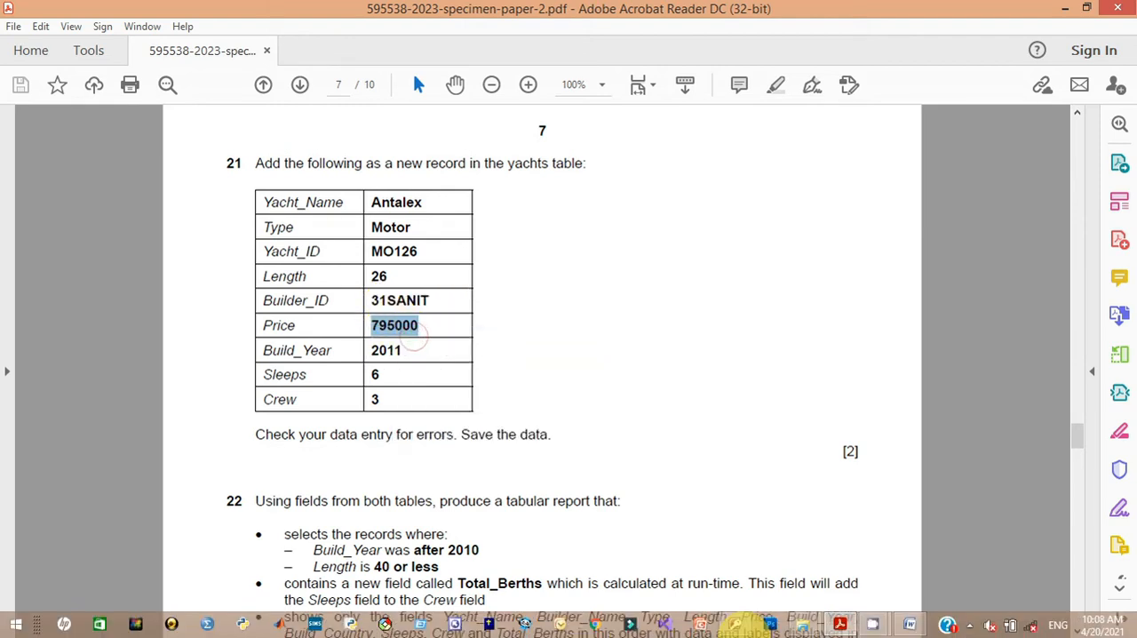
left_click(736, 624)
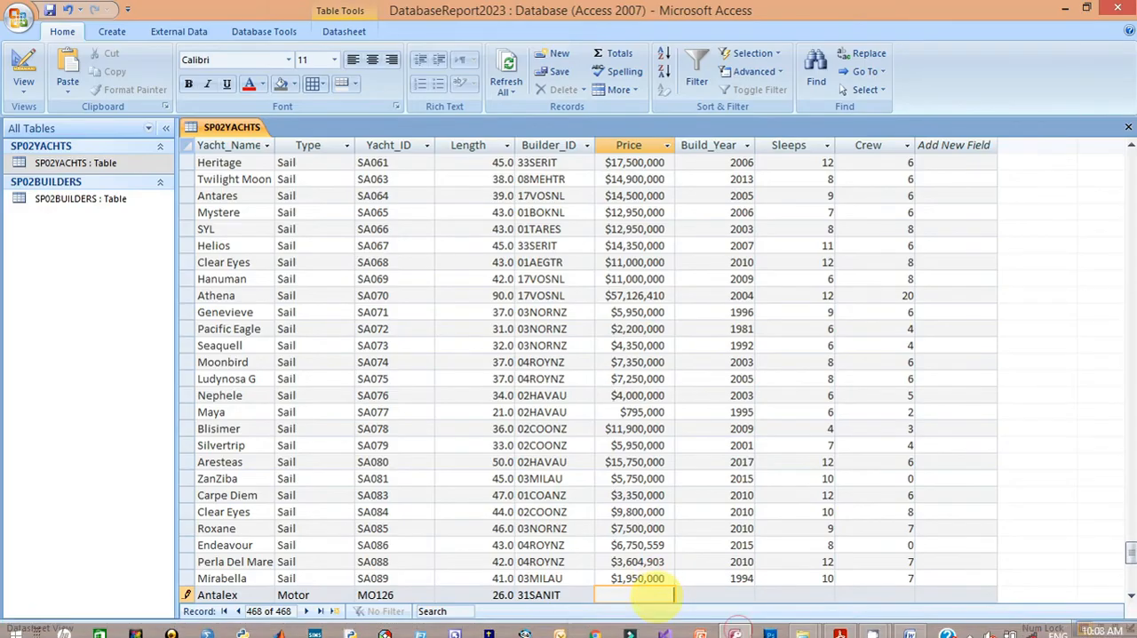
key("ctrl+v")
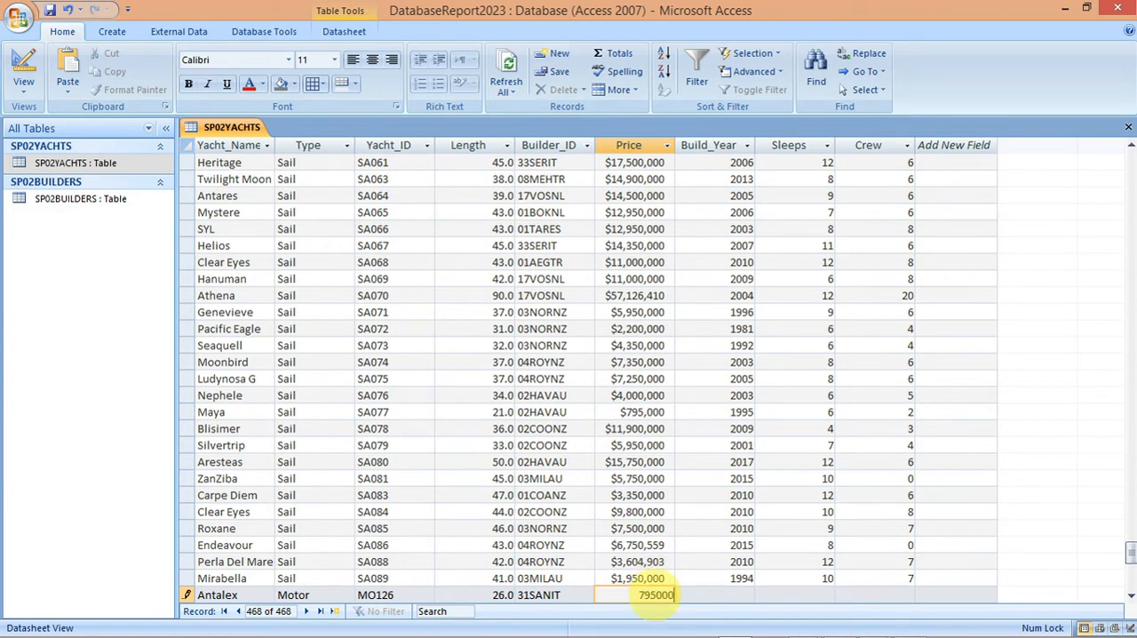
Step: Complete the Antalex record with Build_Year 2011, Sleeps 6 and Crew 3
key("Tab")
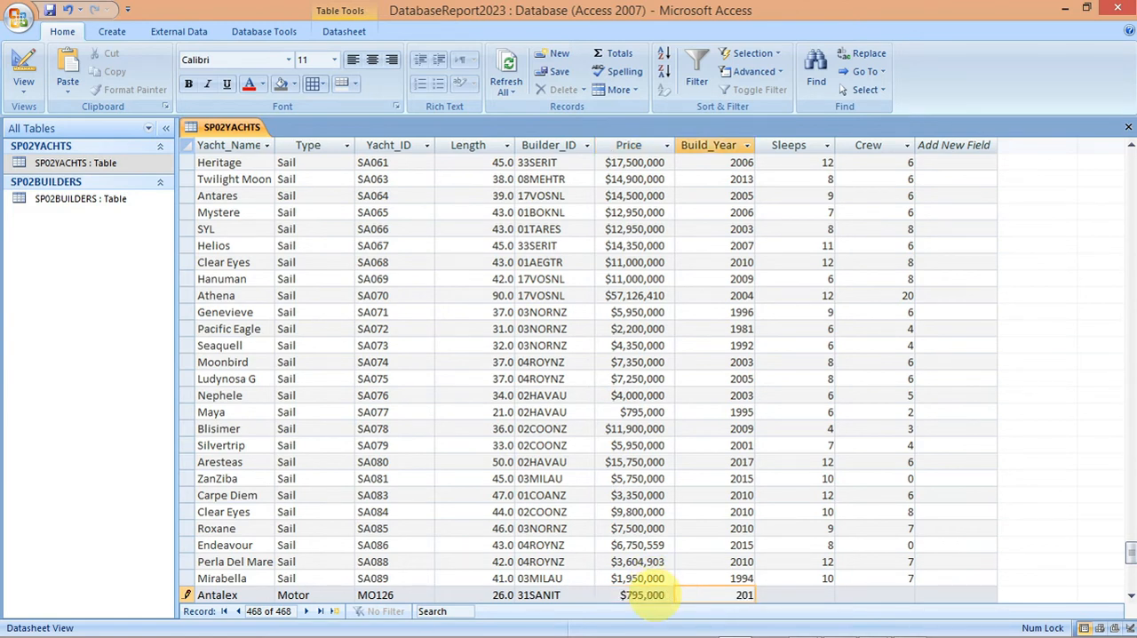
key("Tab")
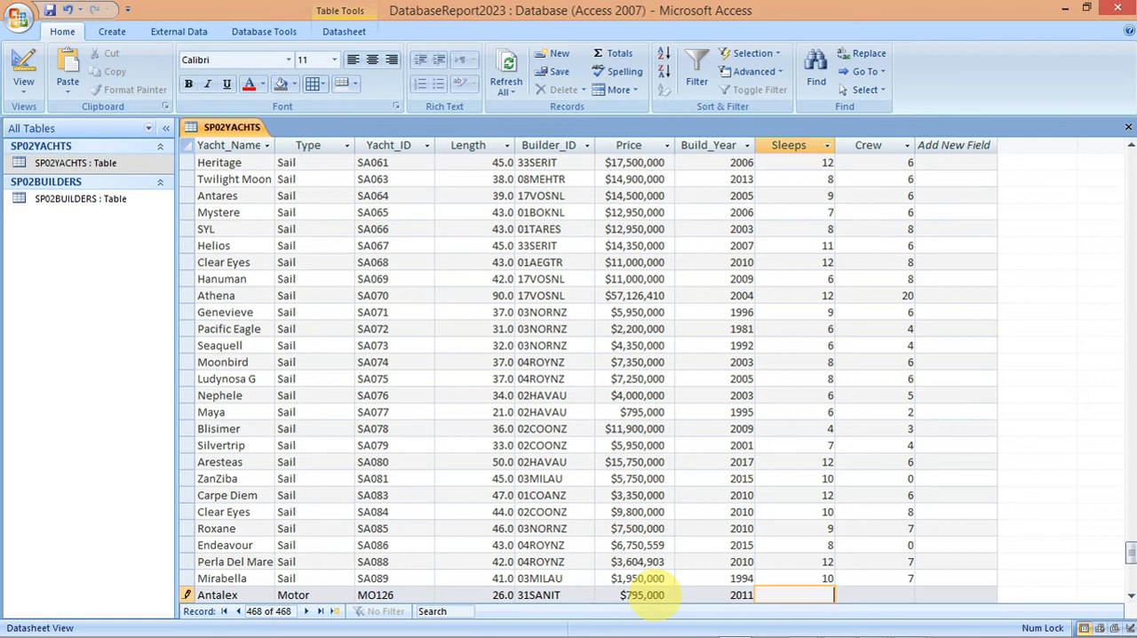
type("6")
key("Tab")
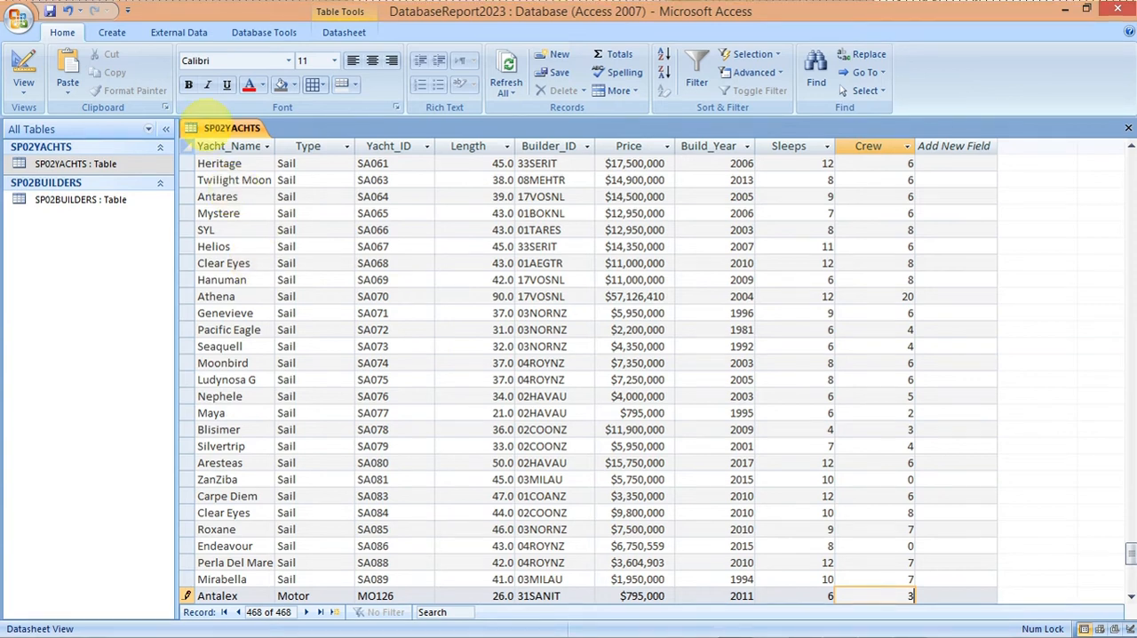
Step: Save the SP02YACHTS table with the new Antalex record, checking the entry against task 21 of the exam paper in Acrobat Reader
right_click(231, 127)
left_click(243, 136)
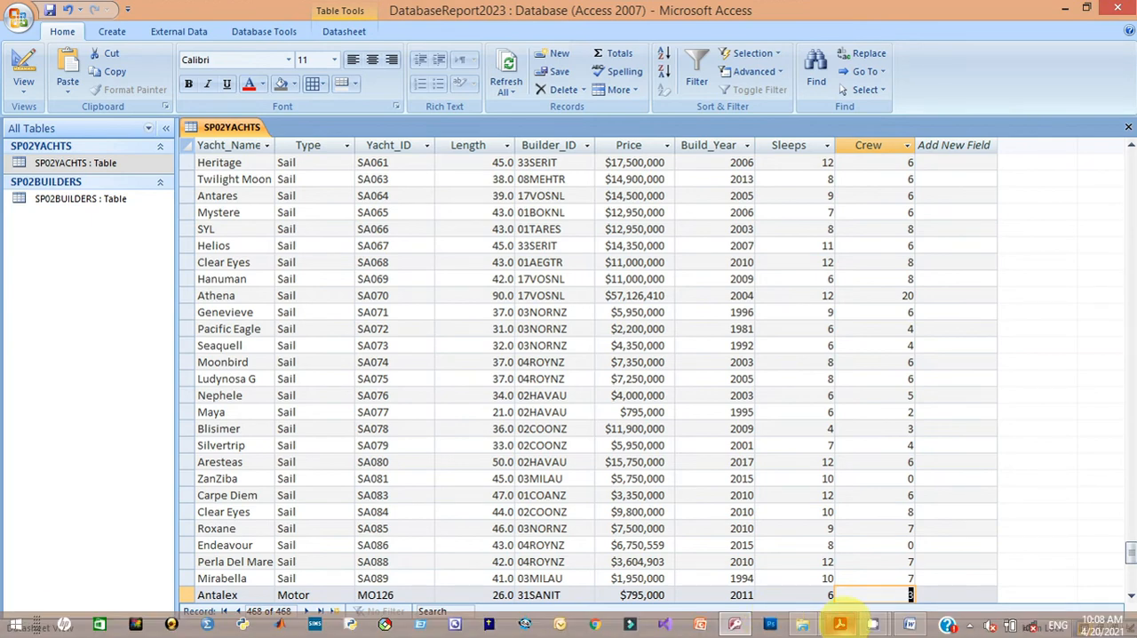
left_click(840, 623)
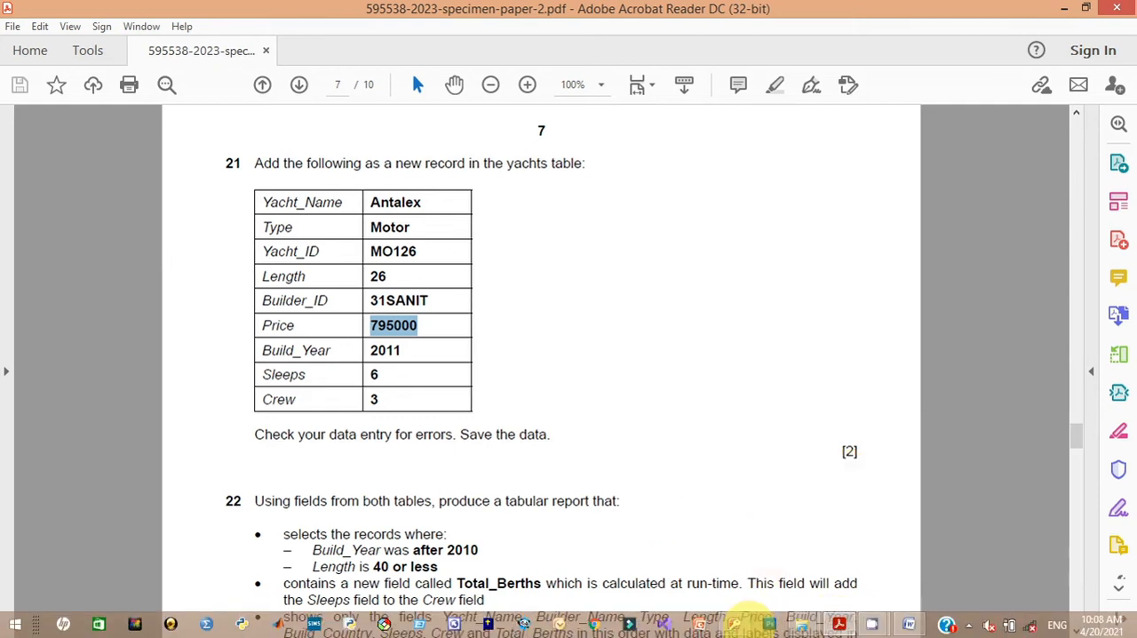
left_click(737, 626)
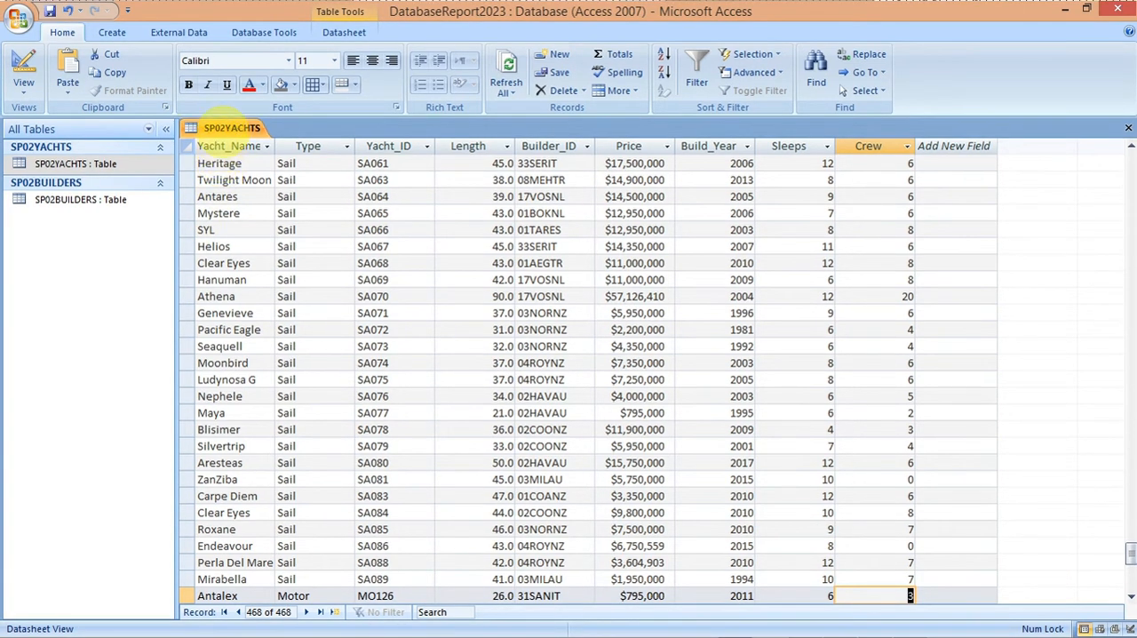
right_click(226, 132)
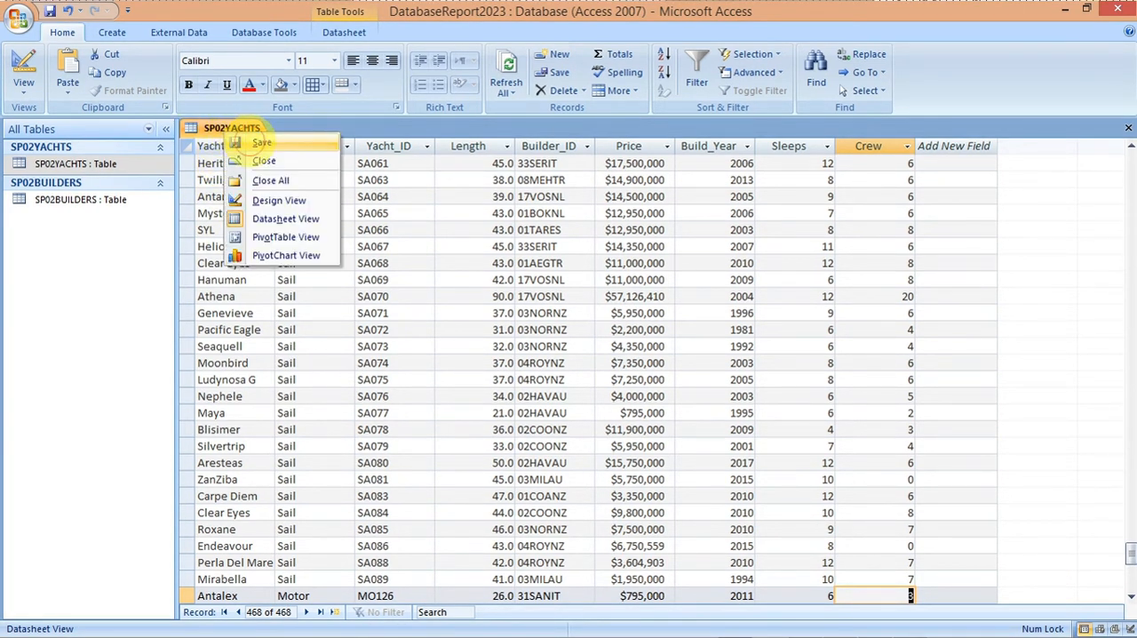
left_click(242, 142)
Step: Switch SP02YACHTS to Design View and back to Datasheet View to review its records, and close the table
right_click(241, 133)
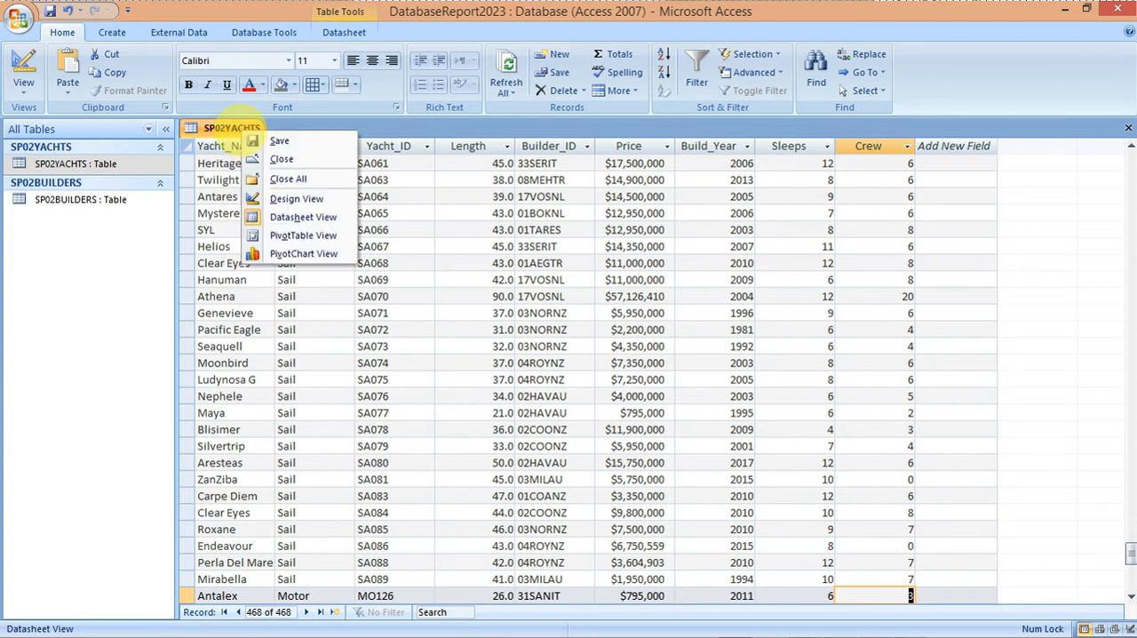
left_click(287, 215)
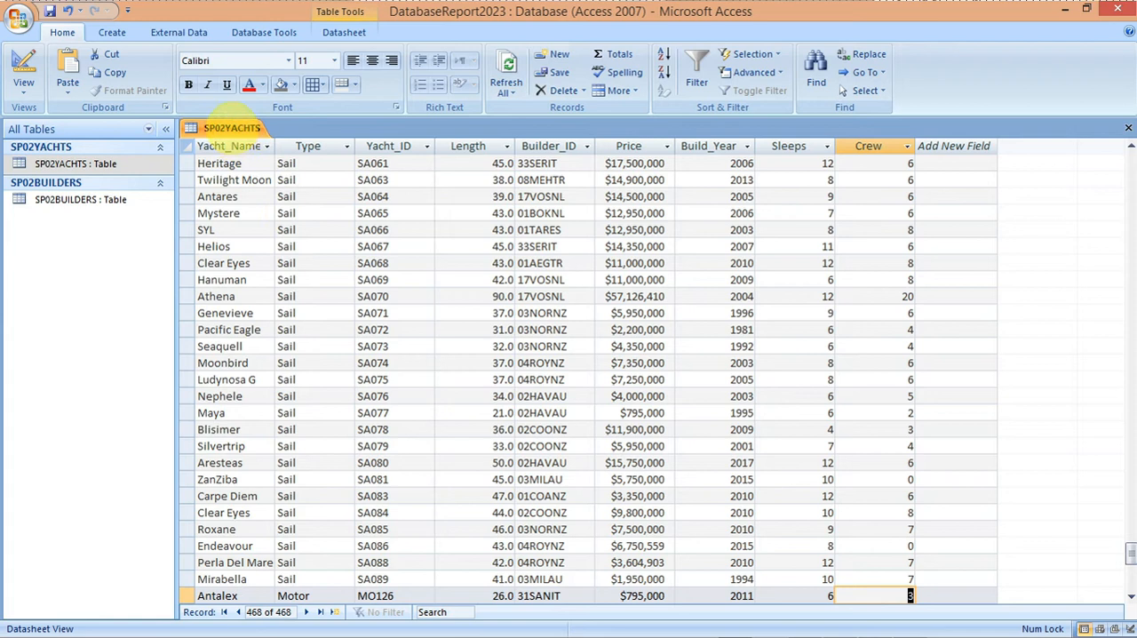
right_click(234, 129)
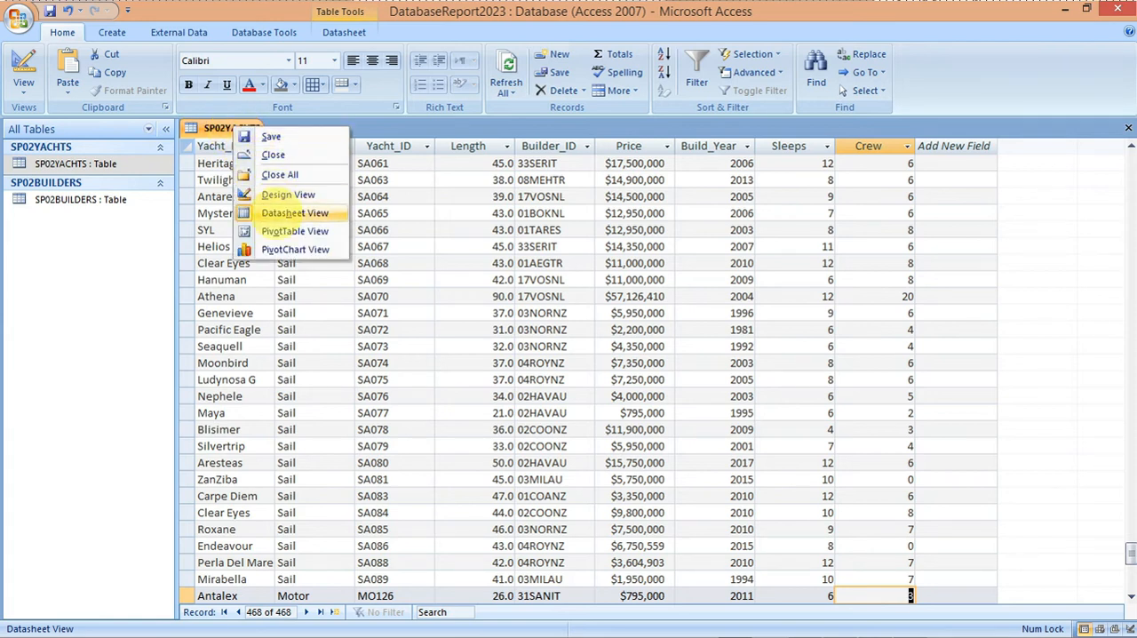
left_click(294, 213)
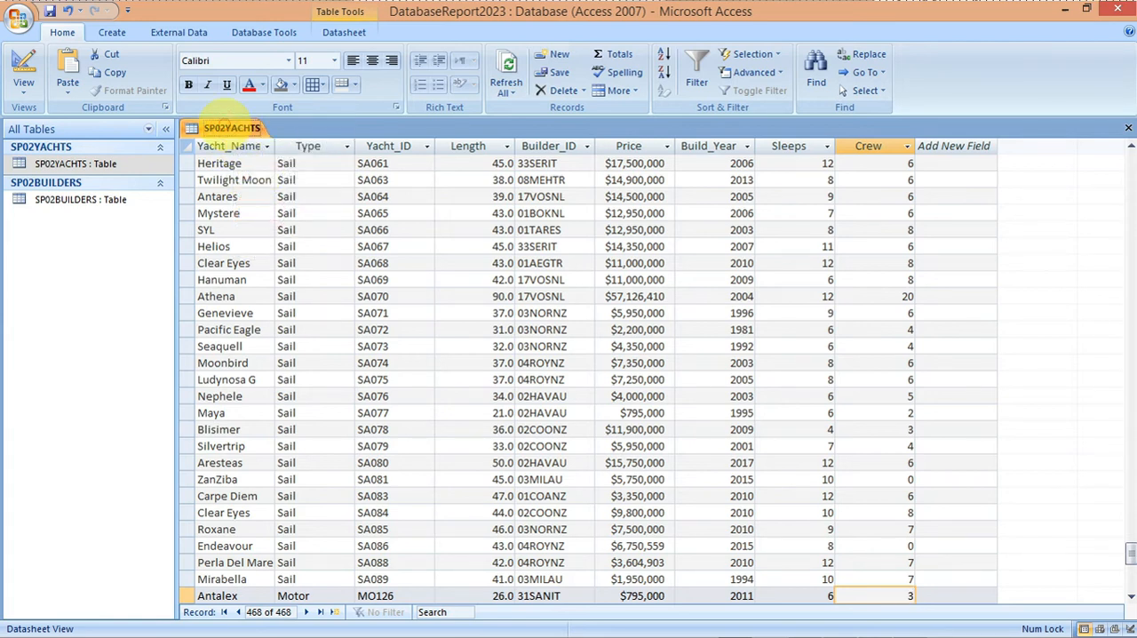
right_click(231, 129)
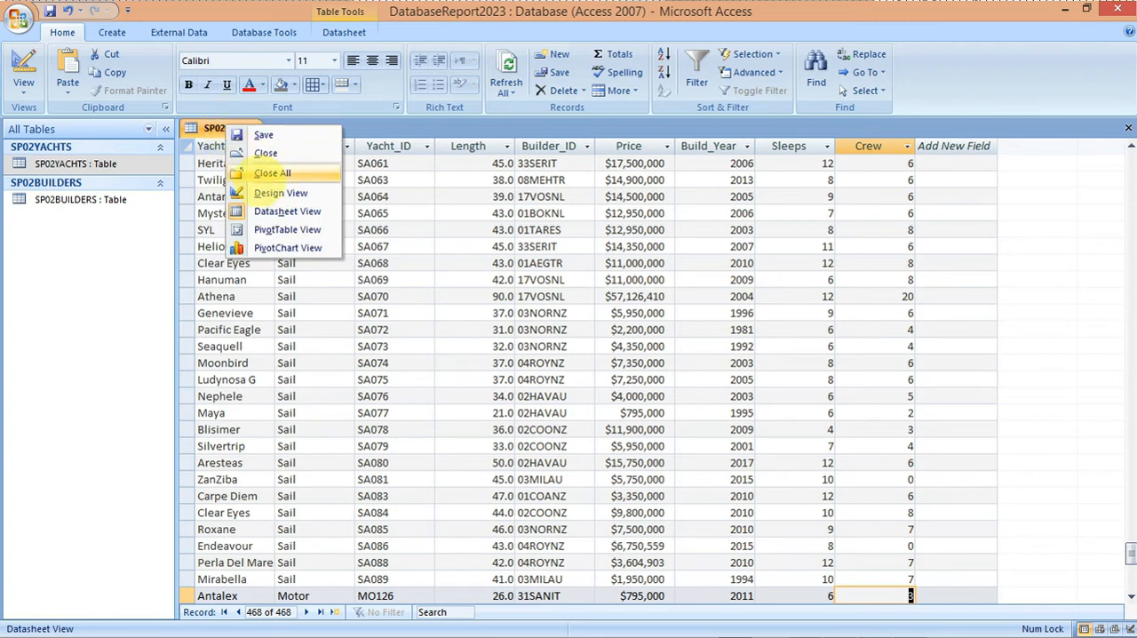
left_click(262, 193)
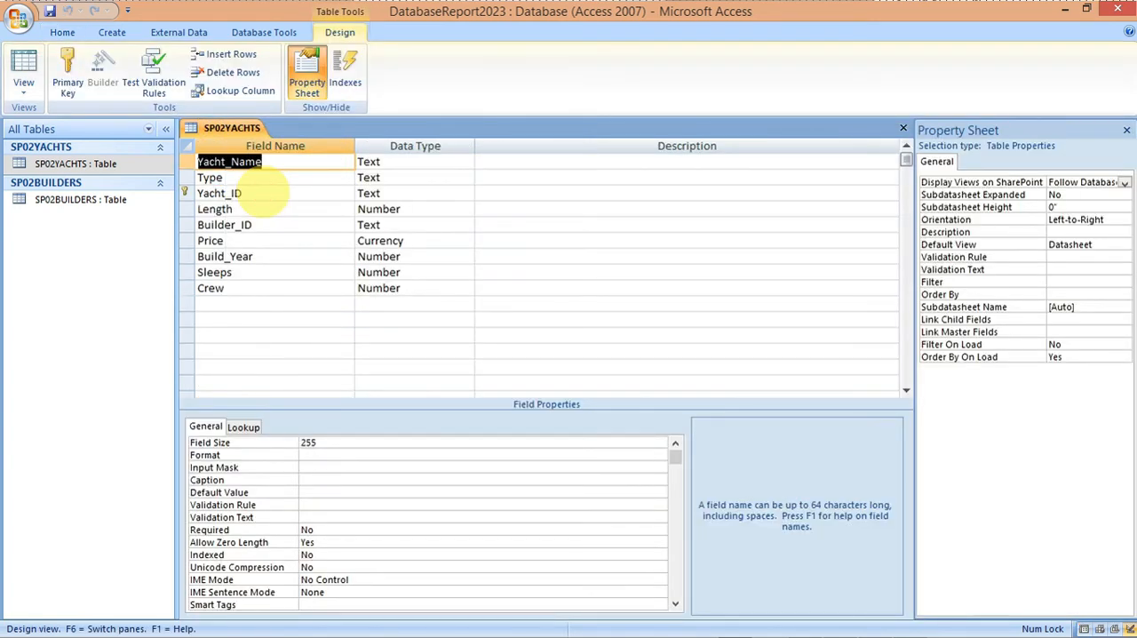
right_click(222, 127)
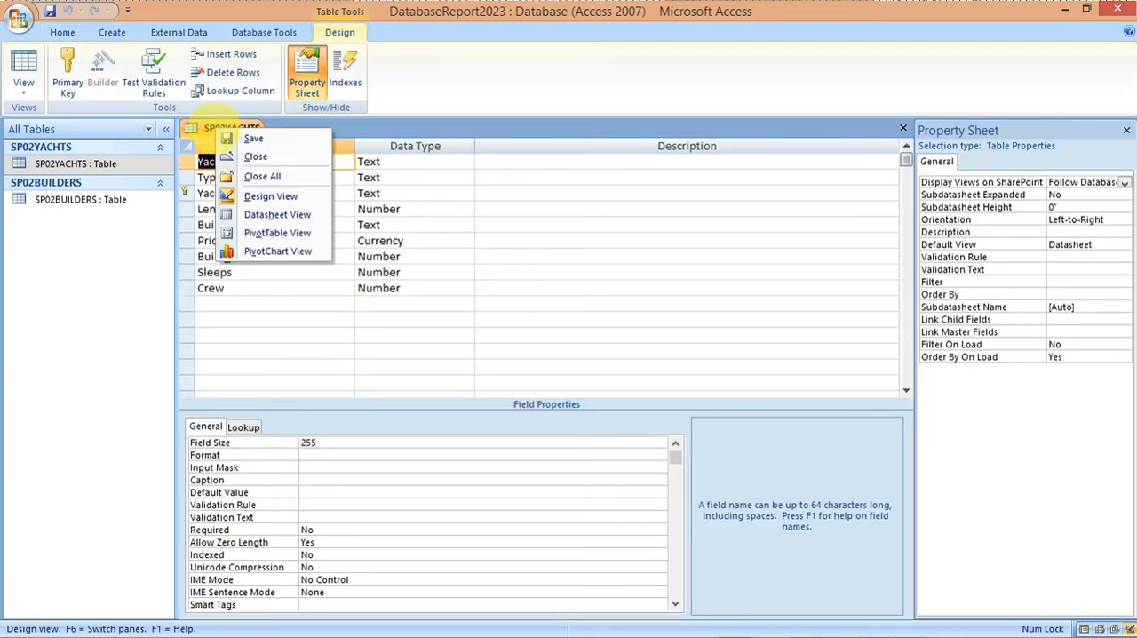
left_click(264, 213)
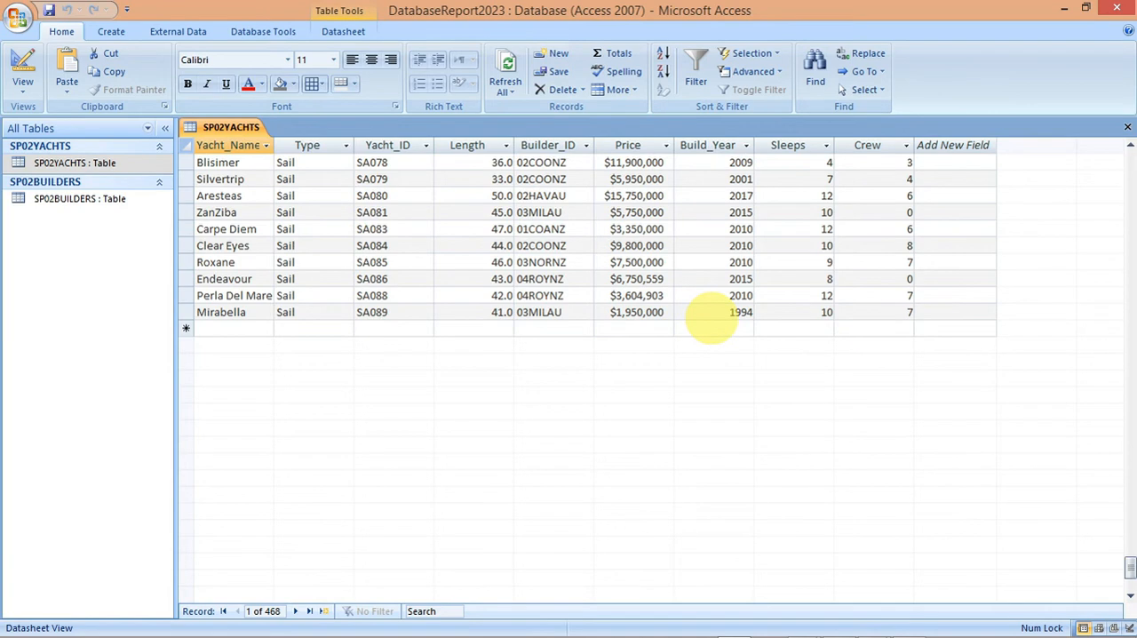
left_click_drag(1129, 566, 1129, 162)
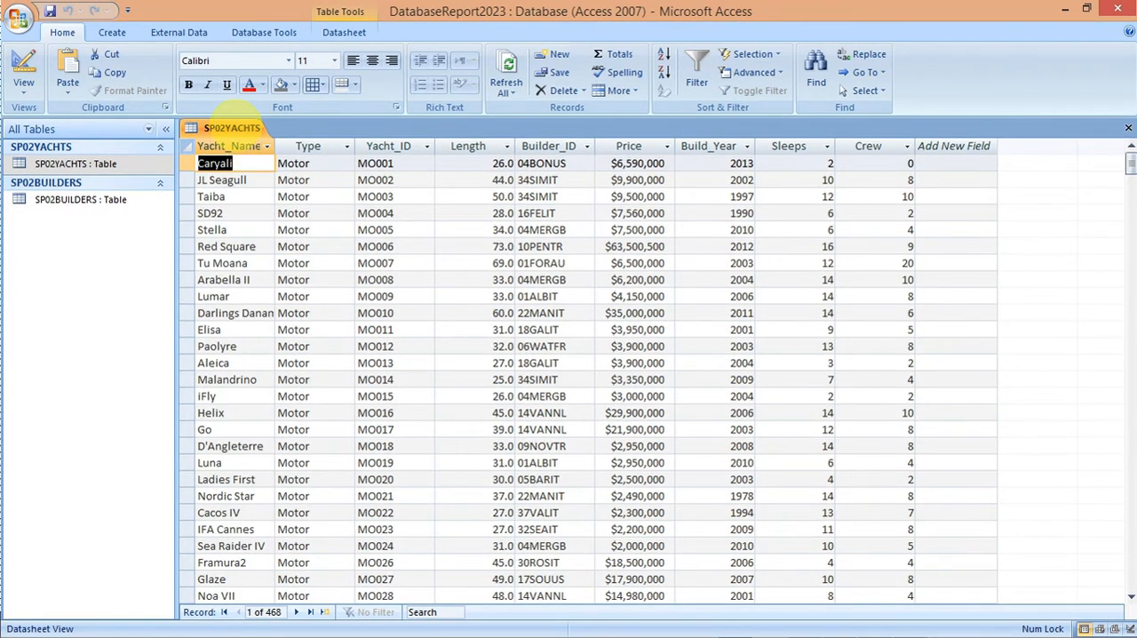
right_click(238, 127)
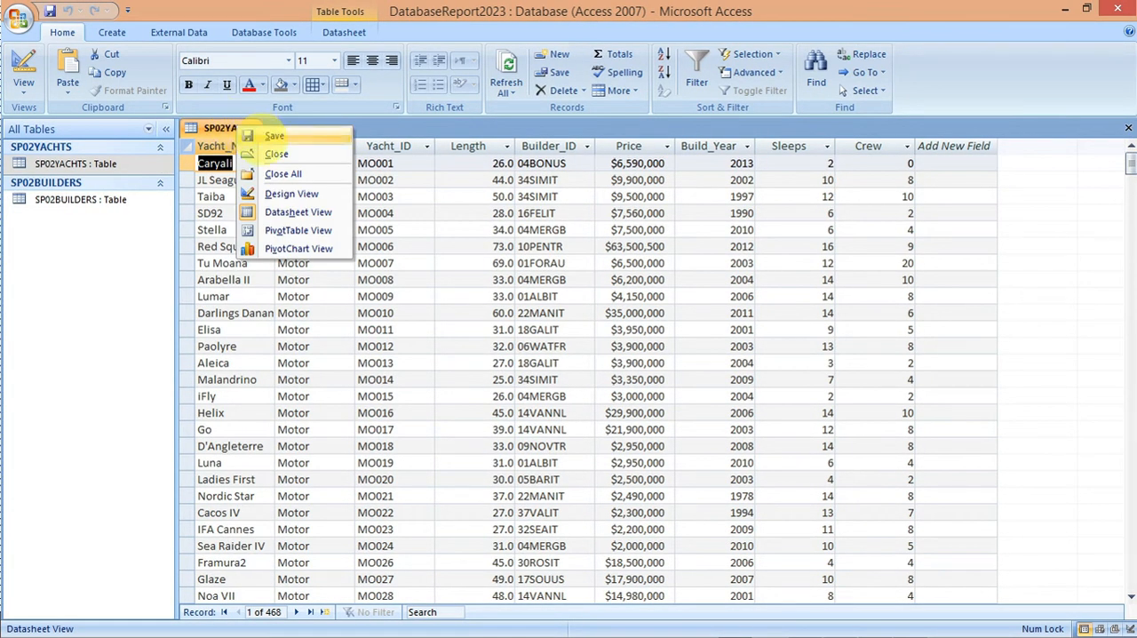
left_click(270, 155)
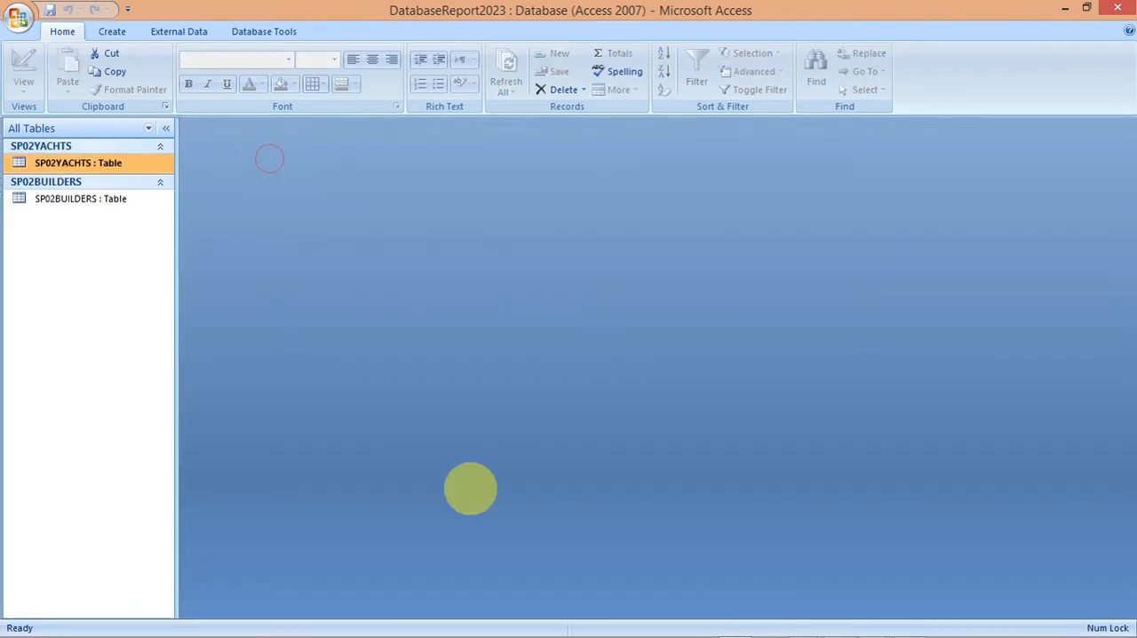
Step: Switch to the exam paper in Acrobat Reader and examine the tabular report requirements of task 22
mouse_move(773, 616)
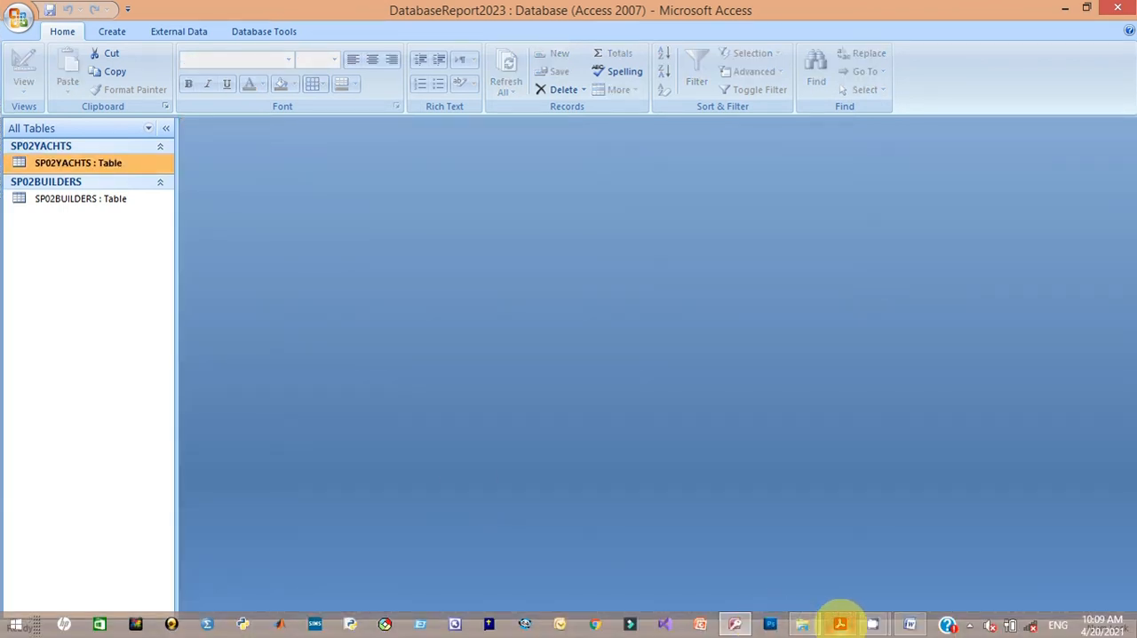
left_click(839, 623)
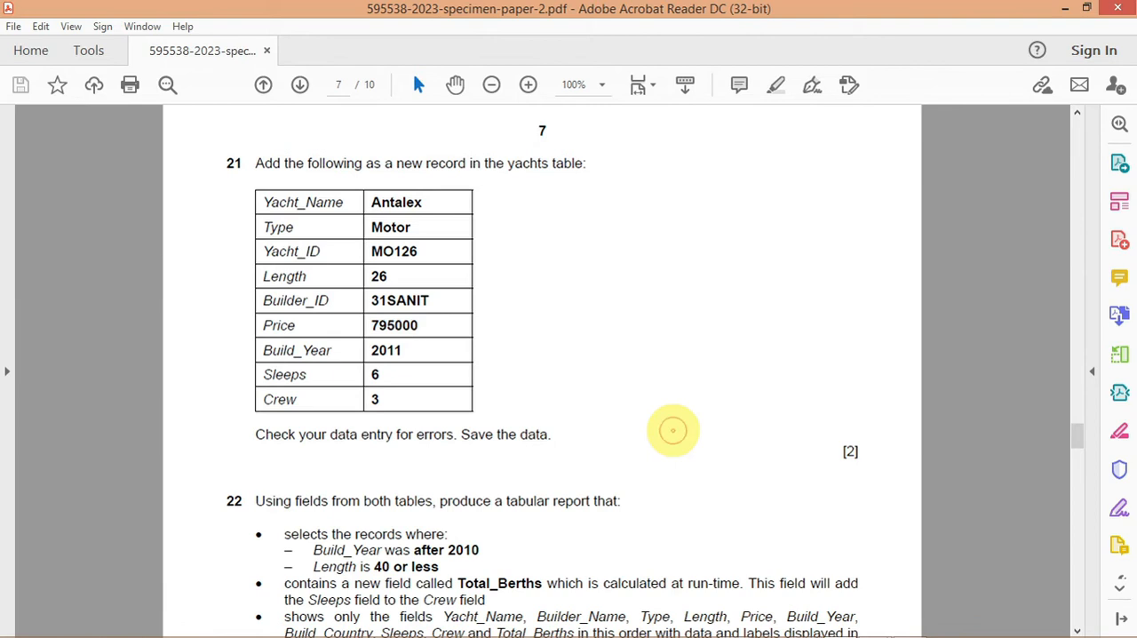
left_click(1076, 629)
left_click(1076, 629)
left_click(1076, 628)
left_click(1075, 629)
left_click(1075, 629)
left_click(1075, 629)
left_click(1076, 629)
left_click(1075, 629)
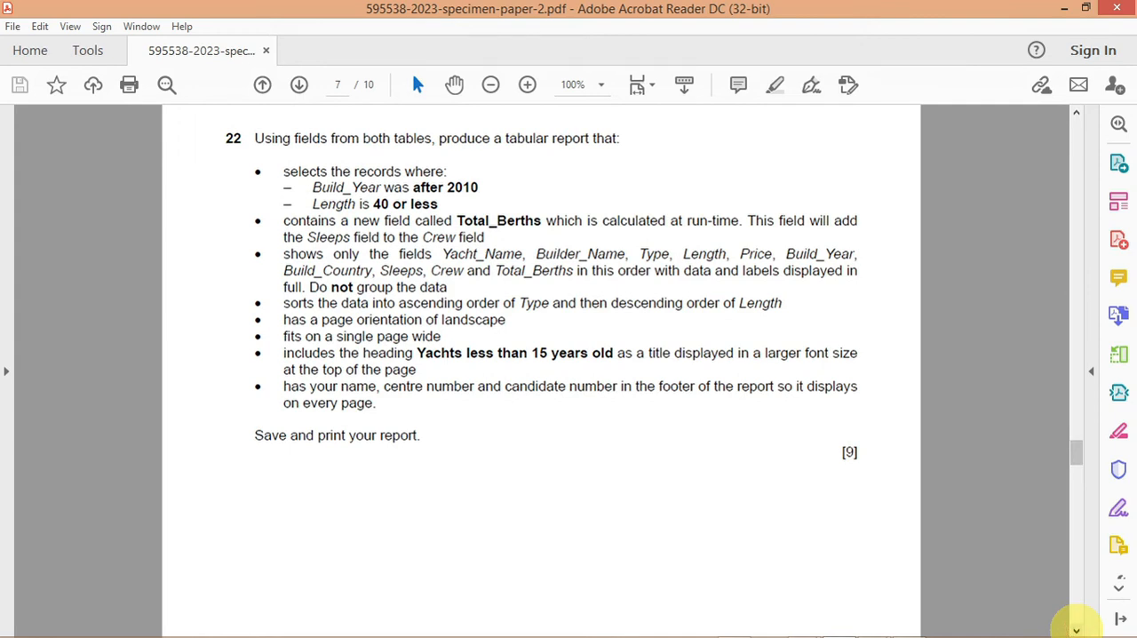
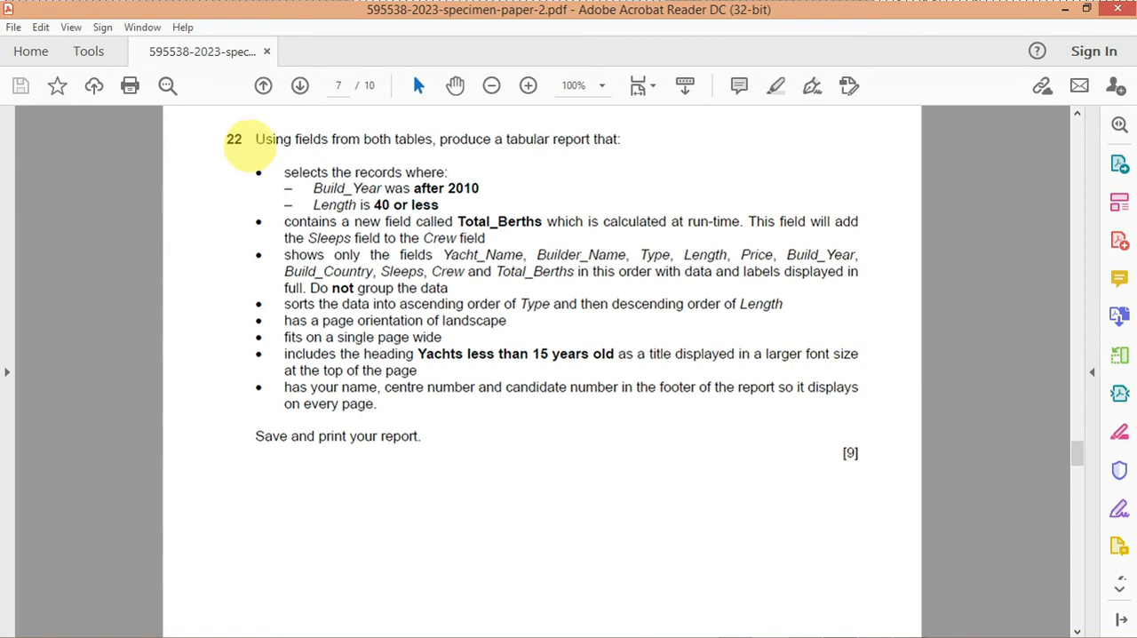
Step: Switch to Access and start a new query in Design View, moving the Show Table dialog clear of the design grid
mouse_move(728, 635)
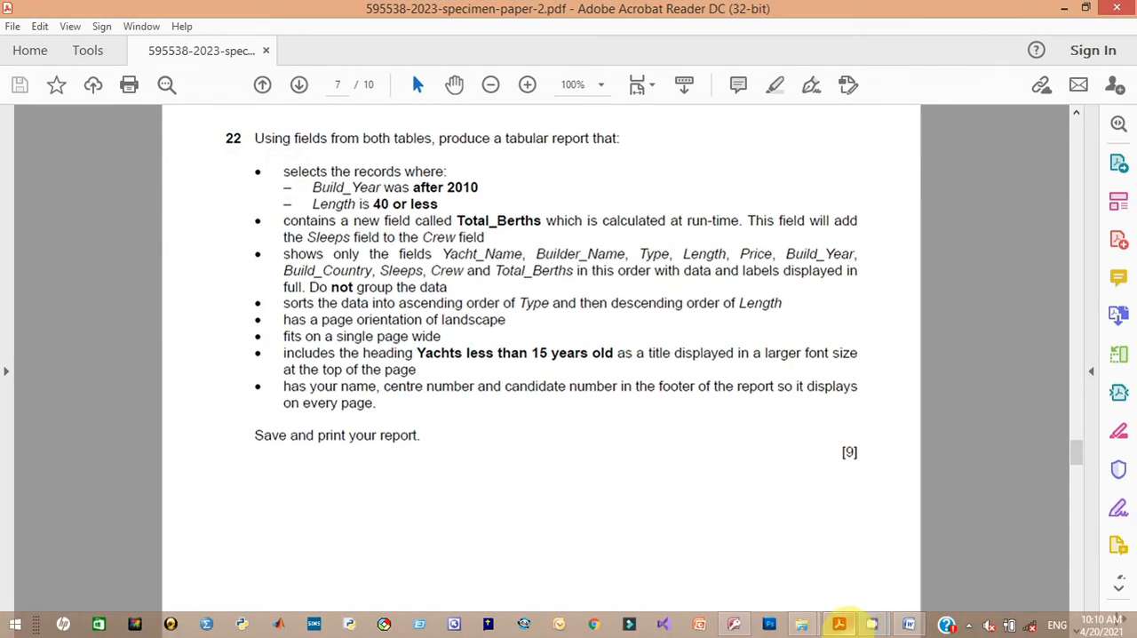
left_click(734, 624)
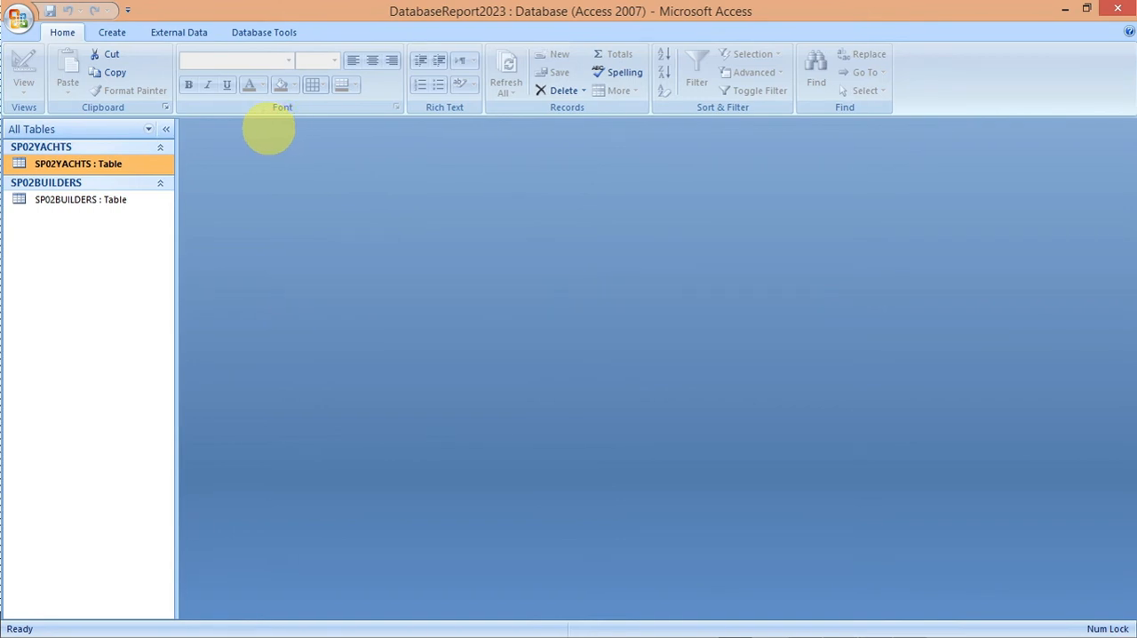
left_click(112, 32)
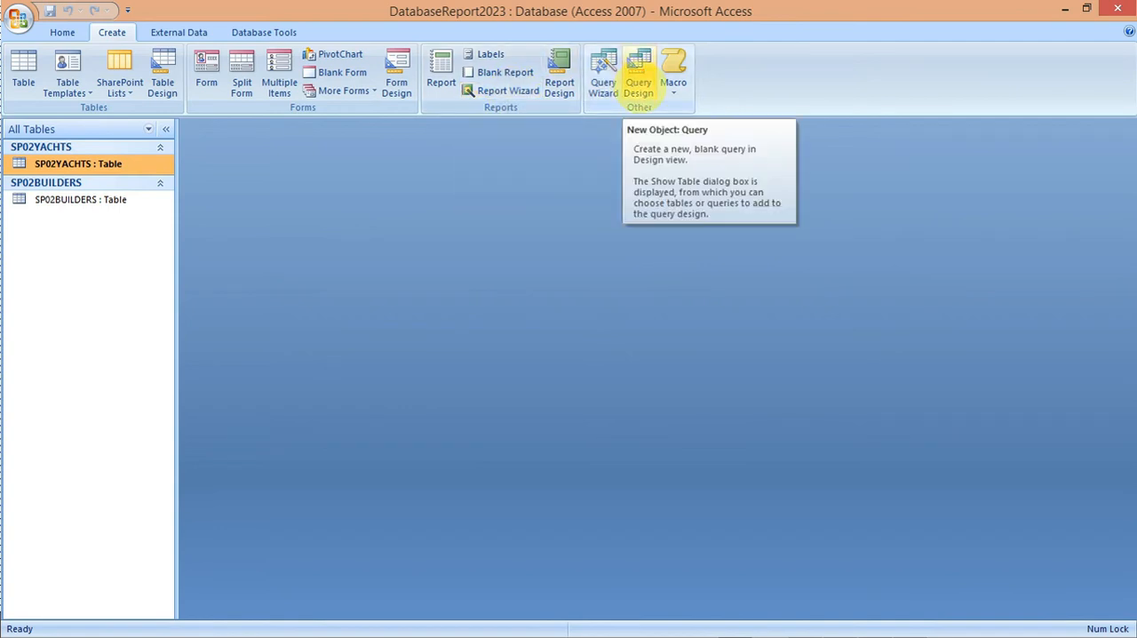
left_click(639, 71)
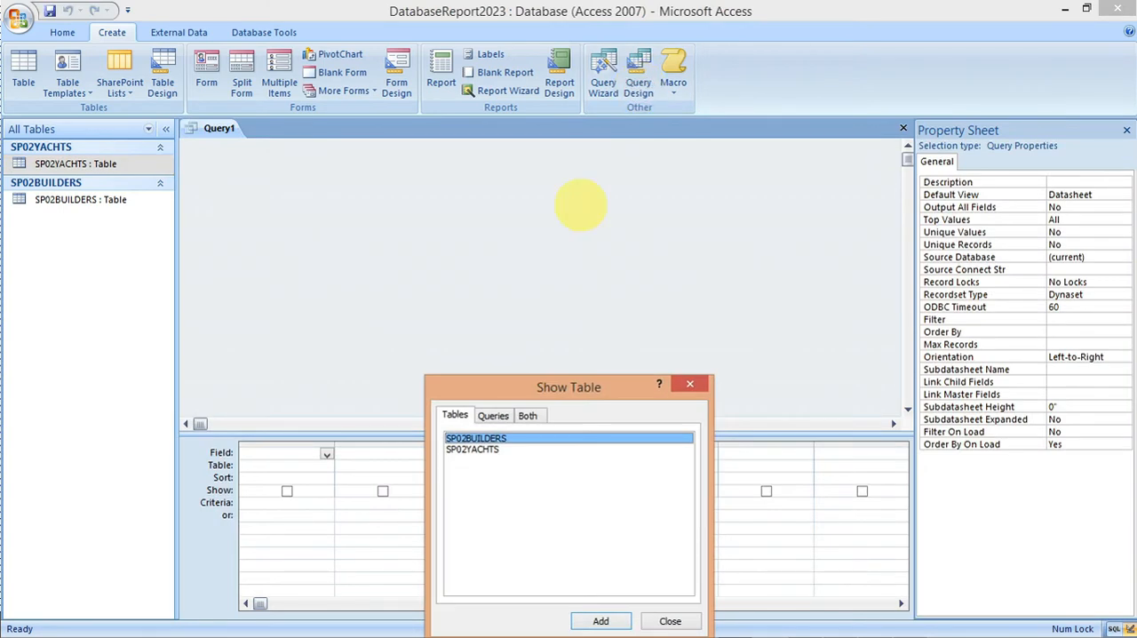
left_click_drag(522, 391, 465, 143)
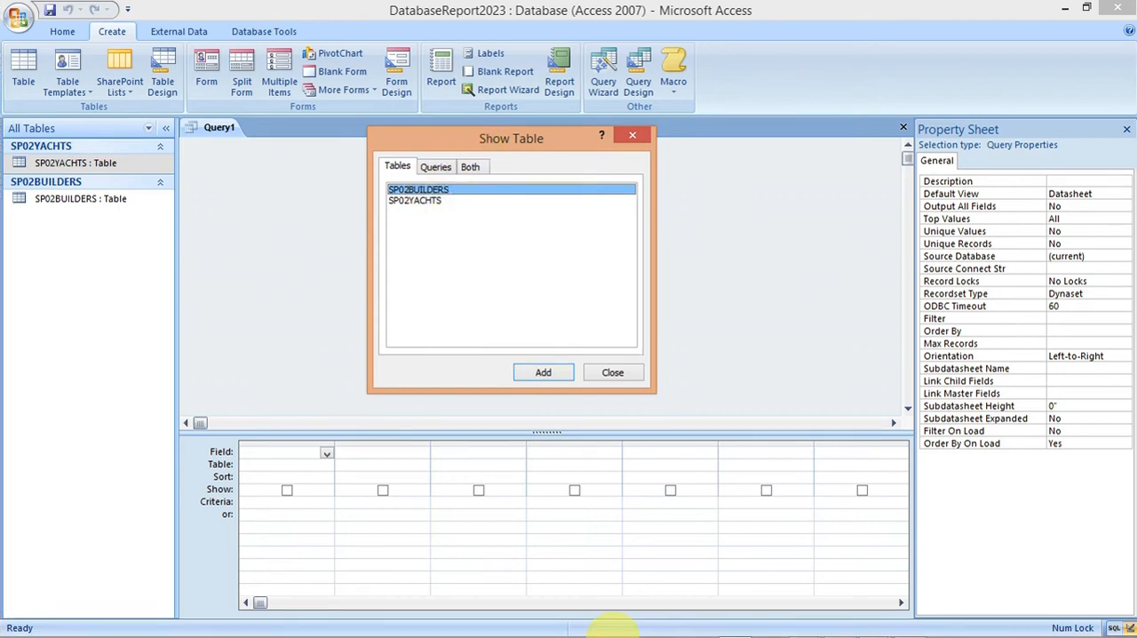
Step: Add the SP02BUILDERS and SP02YACHTS tables to the query as task 22 requires, and enlarge both field lists to show every field
mouse_move(733, 625)
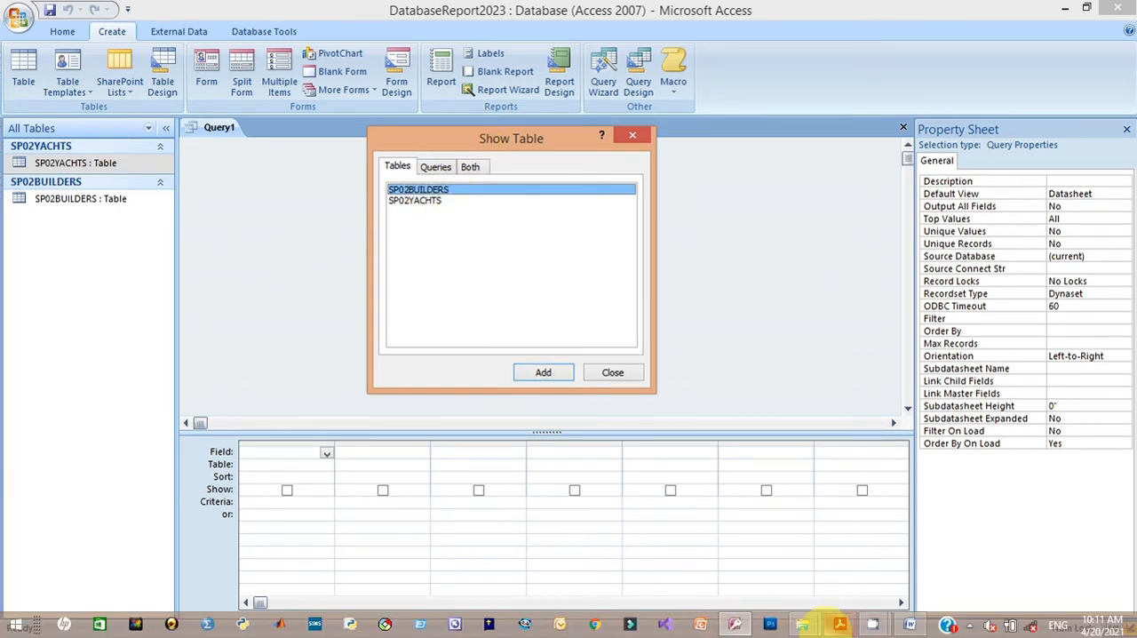
mouse_move(837, 624)
left_click(826, 579)
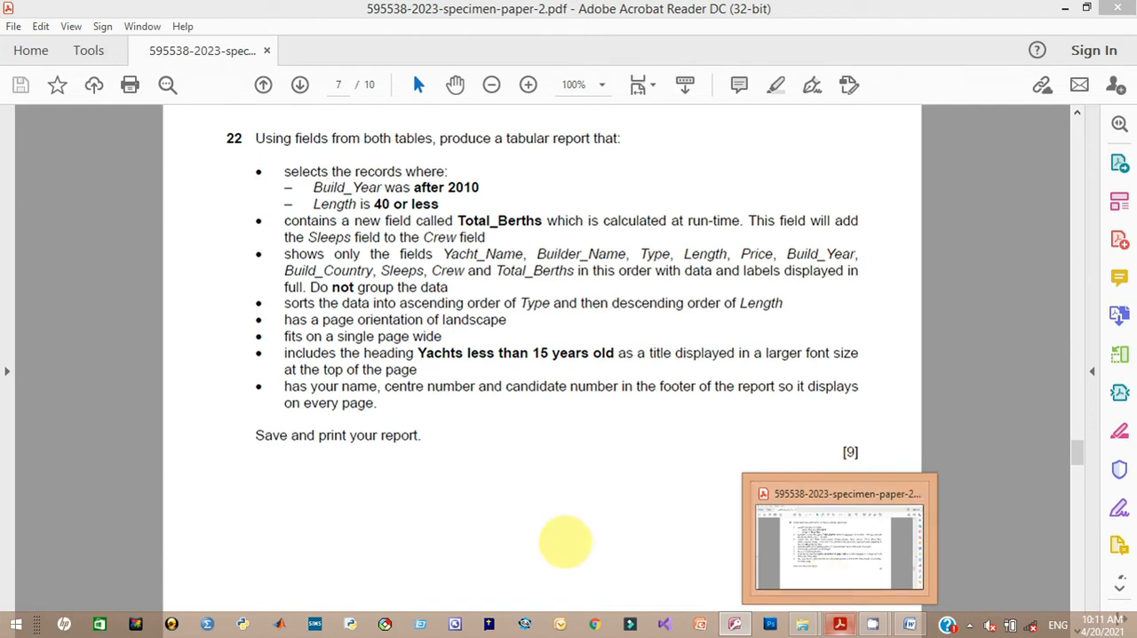
key("alt+Tab")
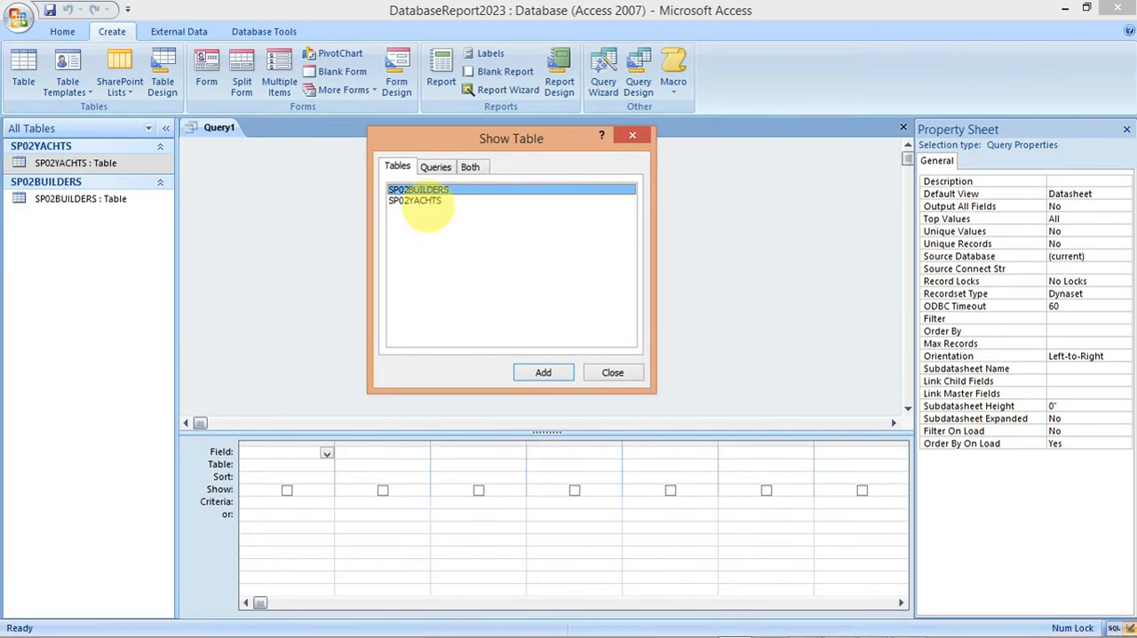
left_click(426, 201, "shift")
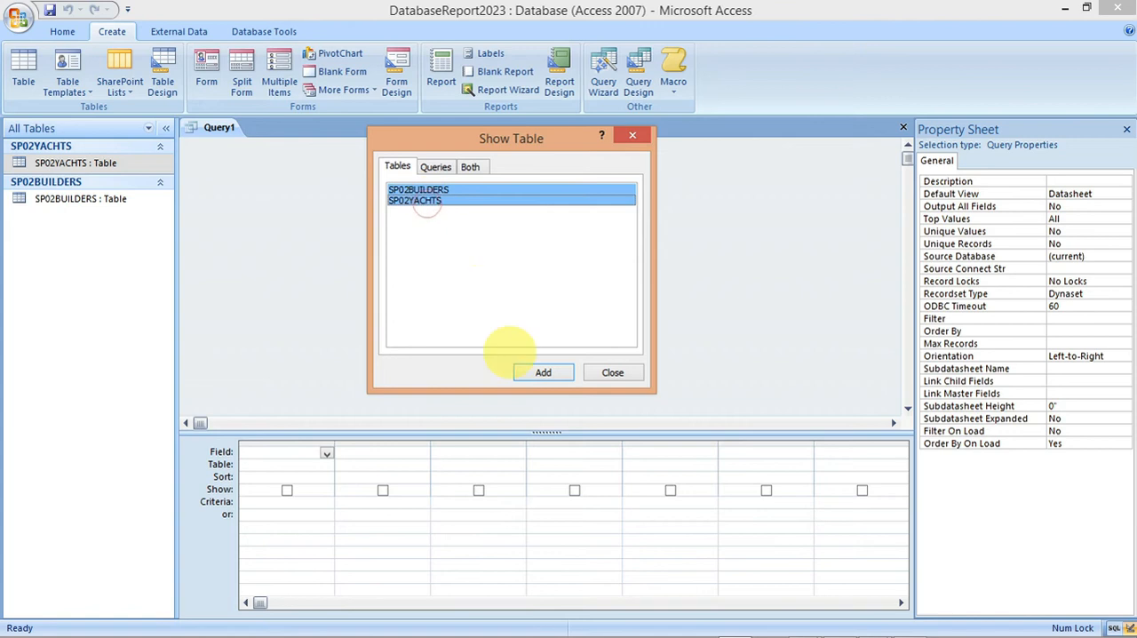
left_click(526, 370)
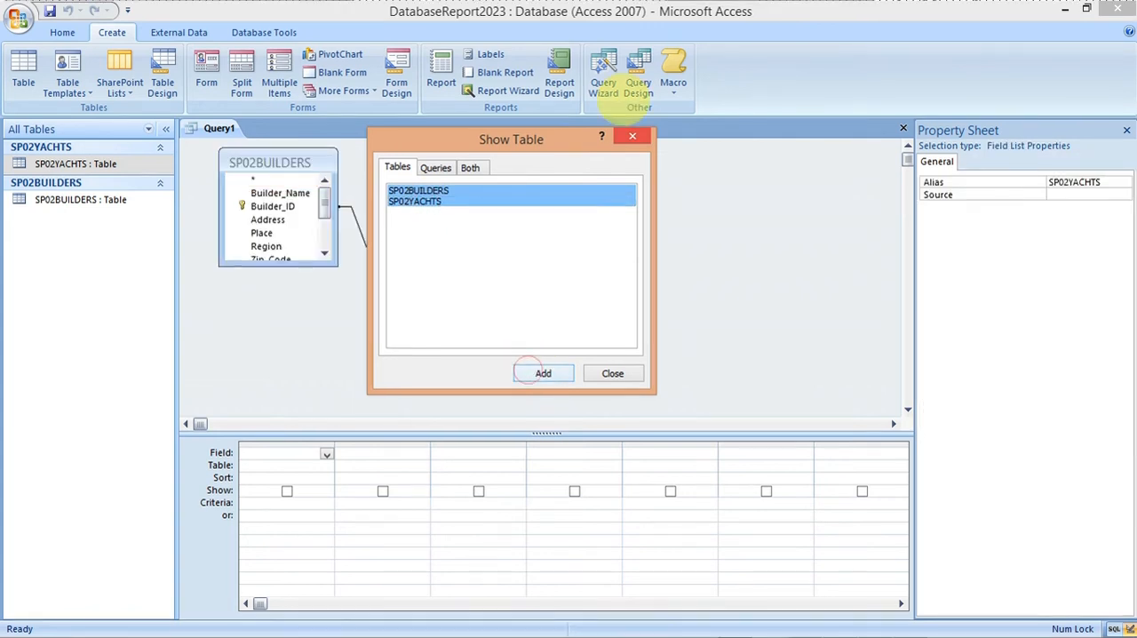
left_click(632, 135)
left_click_drag(445, 265, 449, 340)
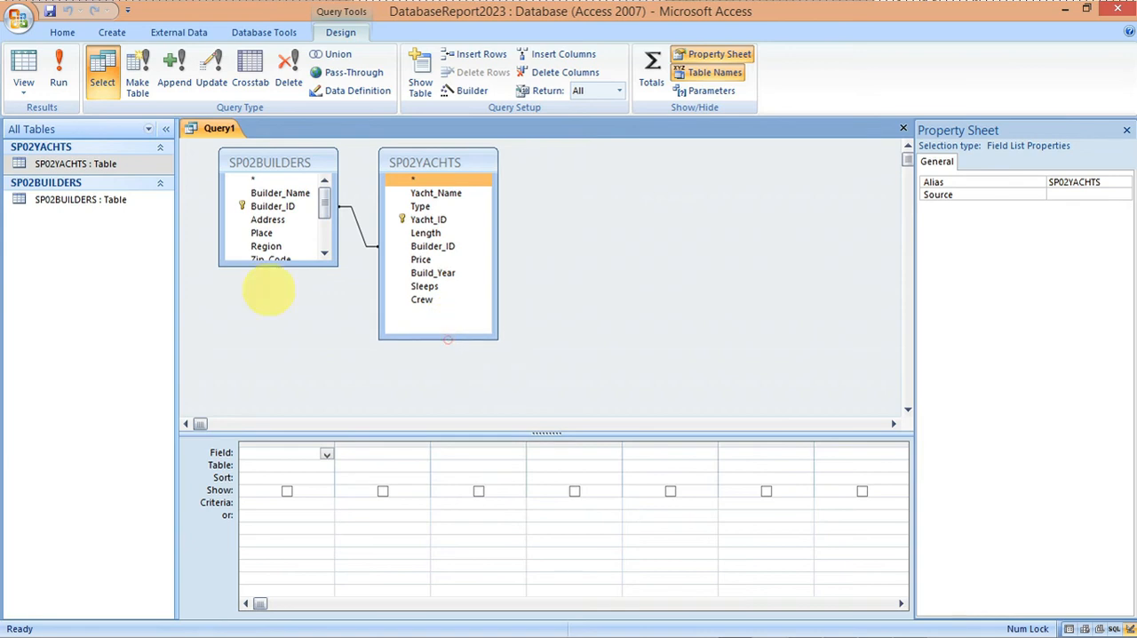
left_click_drag(264, 269, 271, 359)
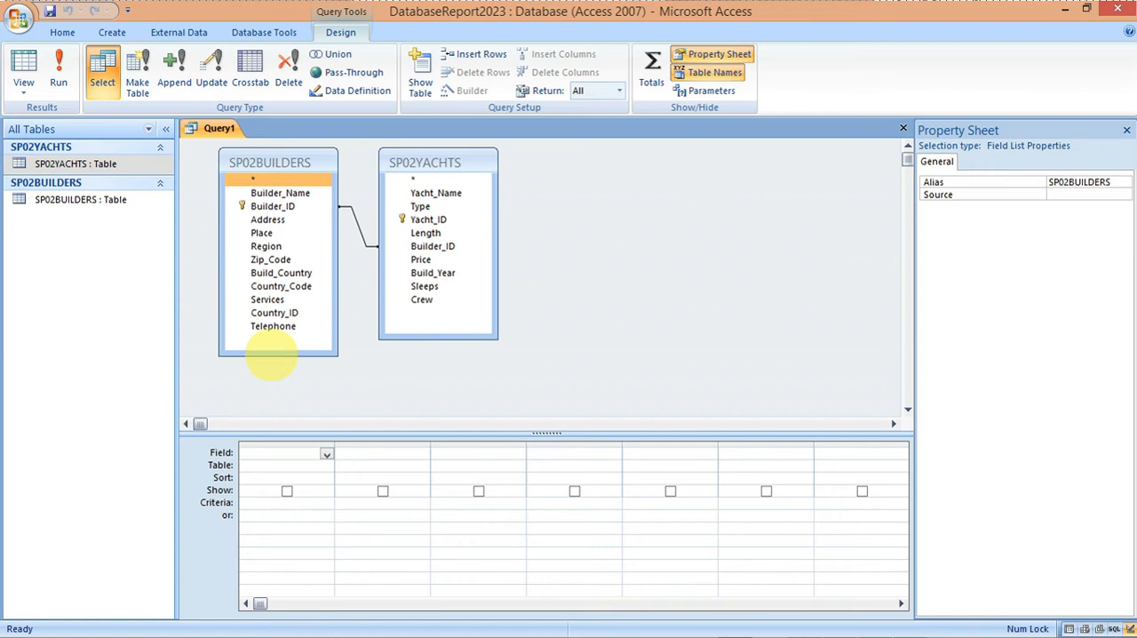
Step: Add the Build_Year field from SP02YACHTS to the query grid, checking the selection conditions in task 22
mouse_move(655, 622)
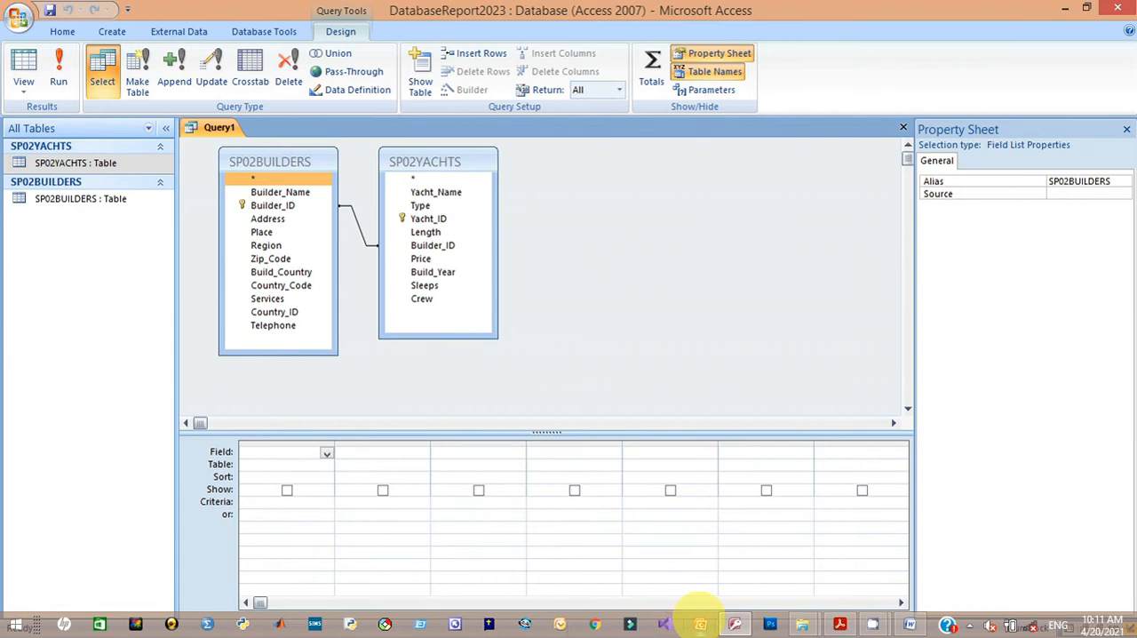
mouse_move(838, 622)
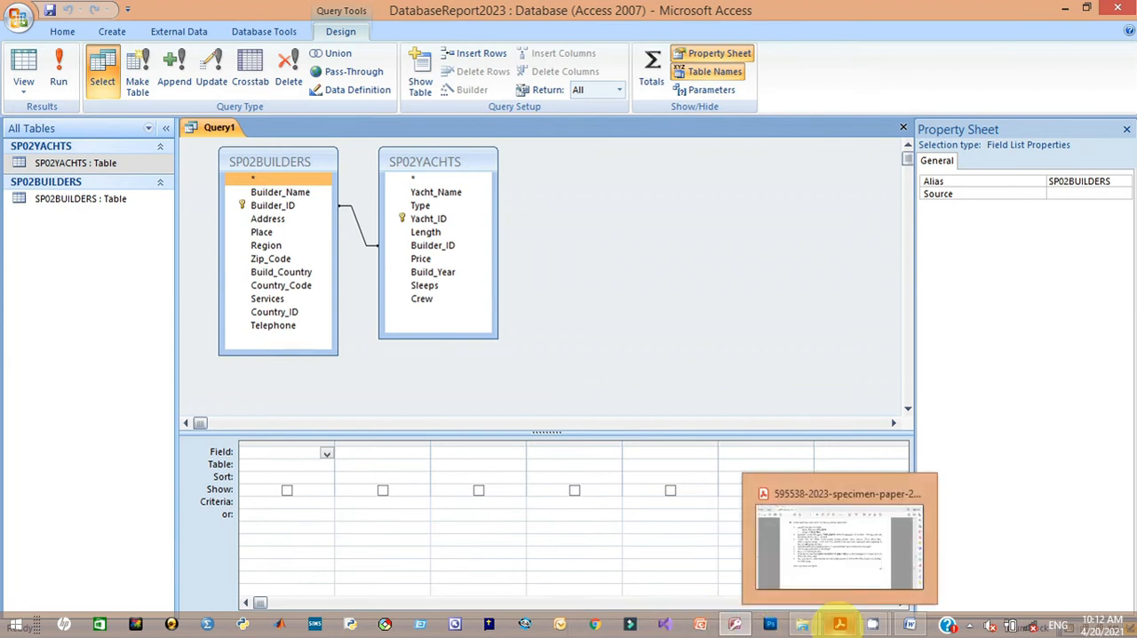
mouse_move(817, 506)
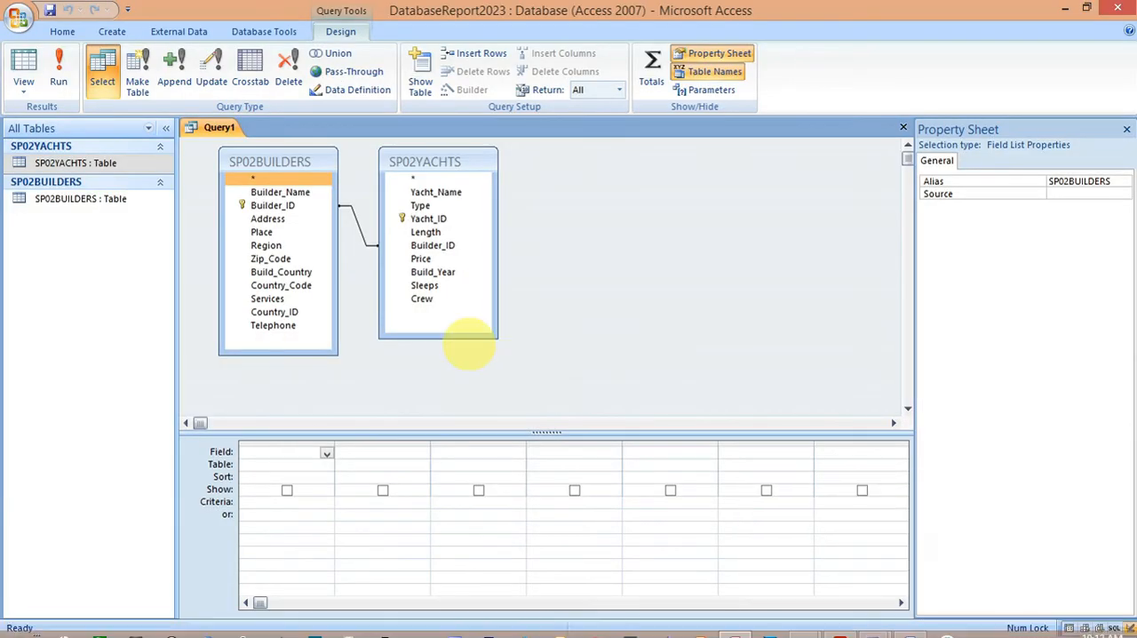
left_click(431, 285)
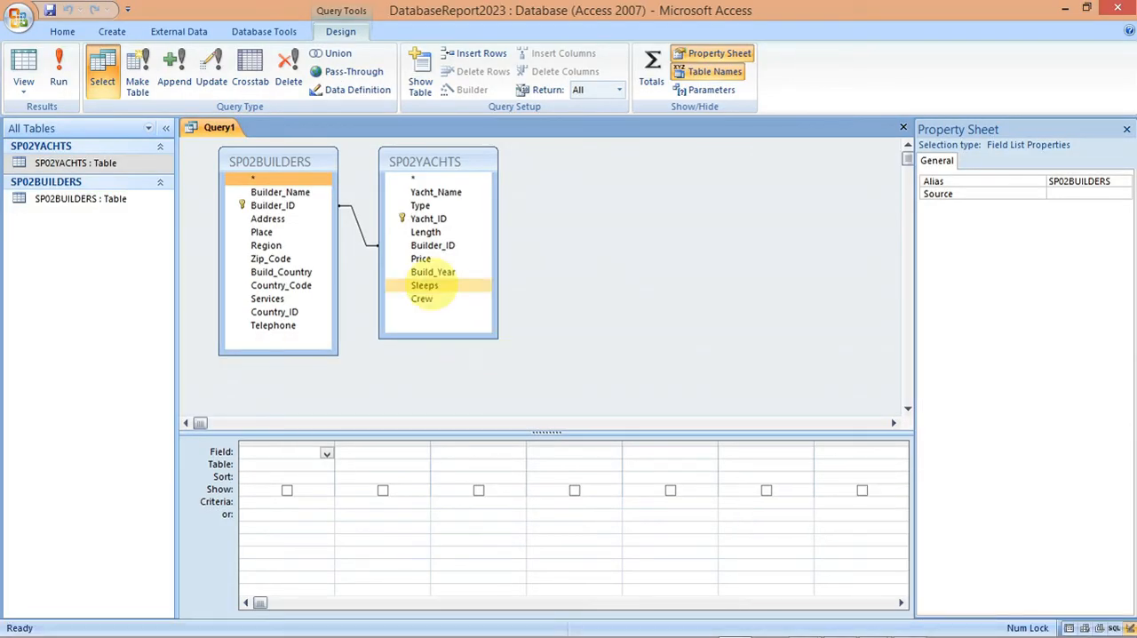
left_click(434, 272)
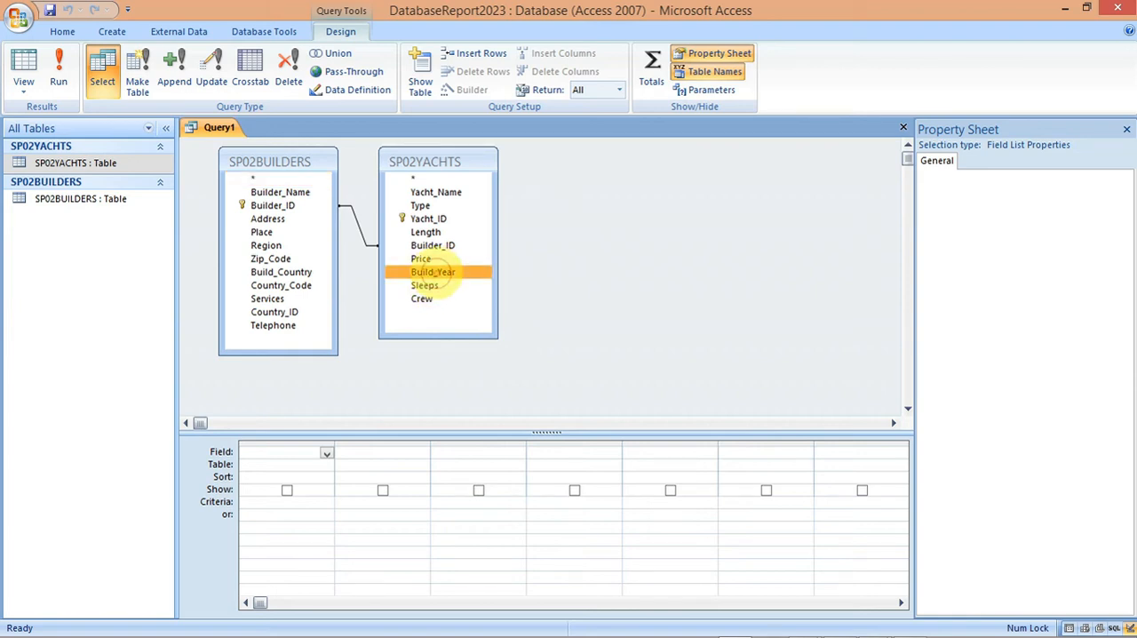
double_click(433, 272)
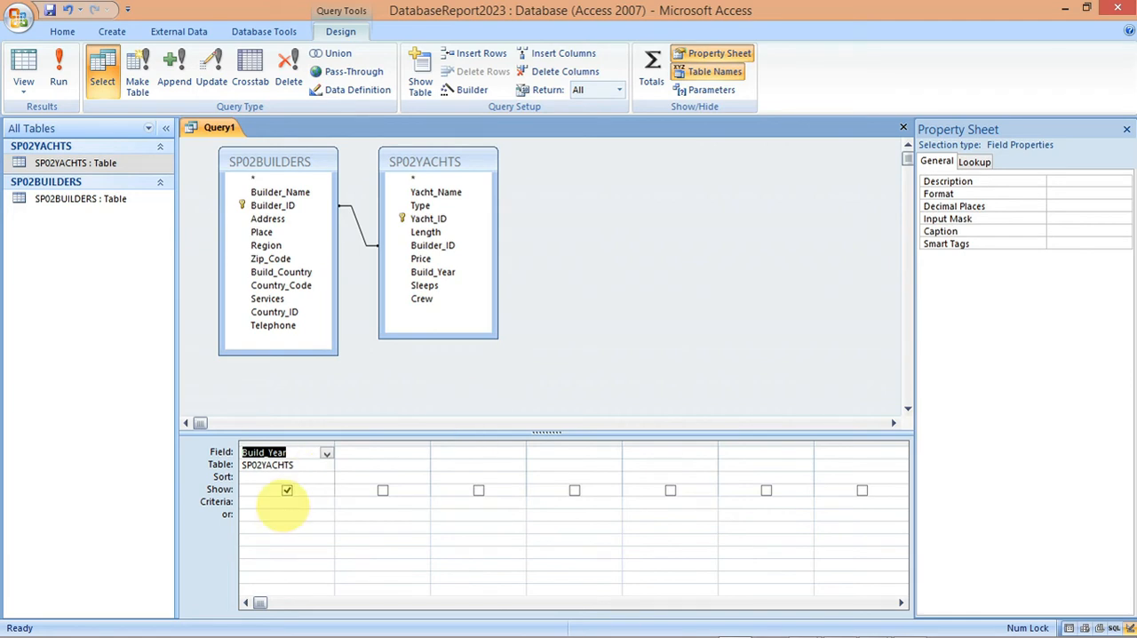
Step: Set the Build_Year criterion to >2010, following the exam paper's record selection
left_click(286, 504)
mouse_move(802, 617)
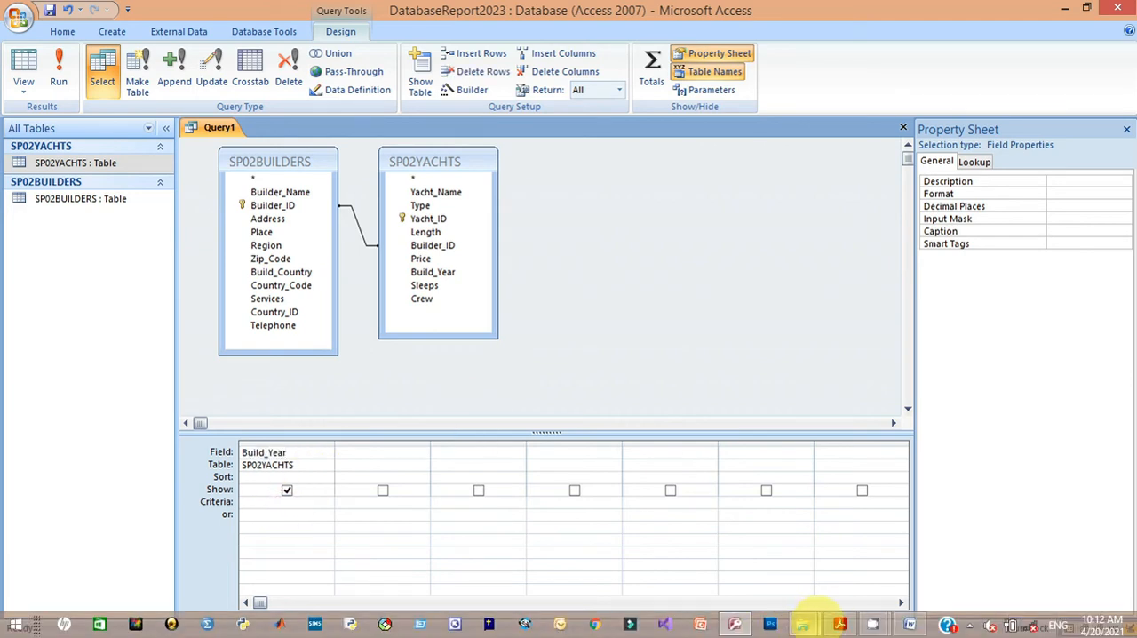
mouse_move(826, 531)
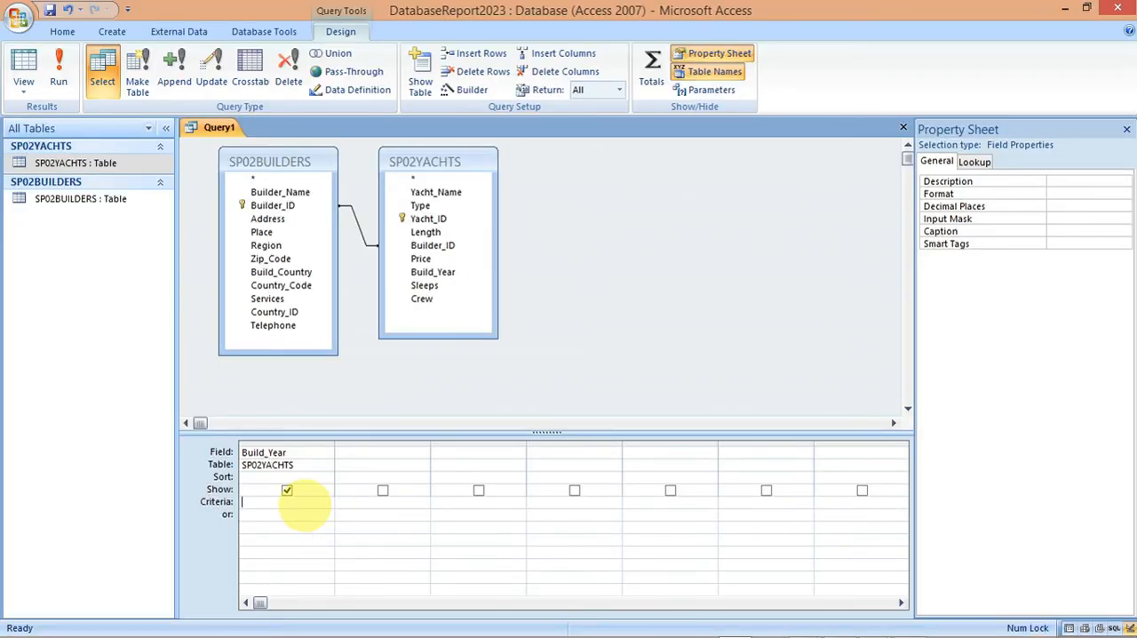
left_click(302, 503)
type(">2010")
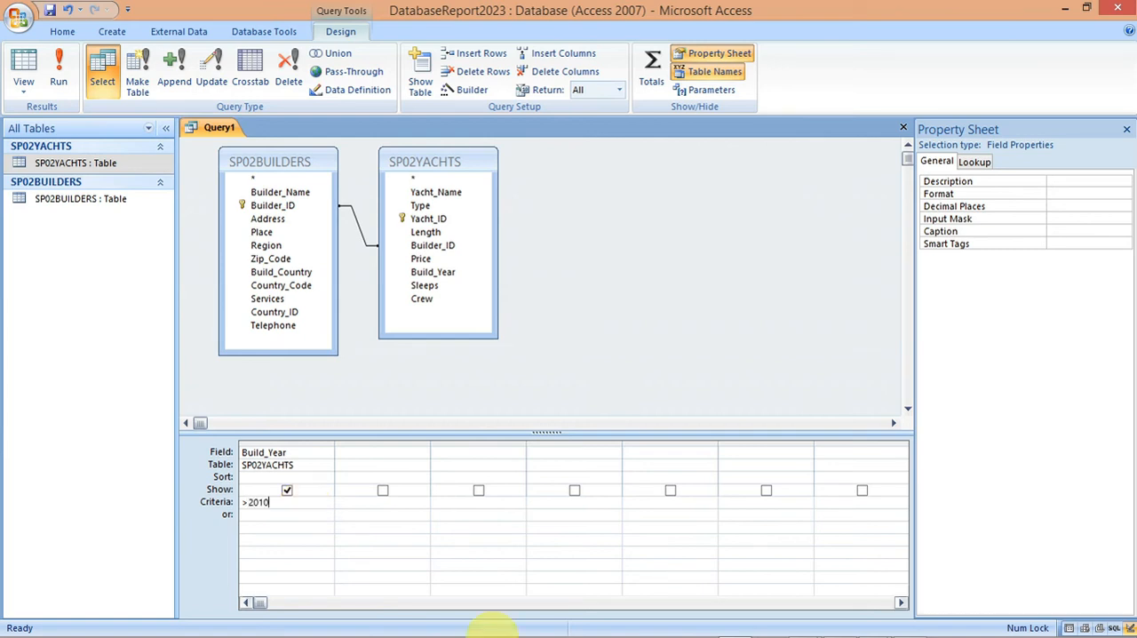
Step: Add the Length field from SP02YACHTS to the query and set its criterion to <=40, as the exam paper specifies
mouse_move(731, 625)
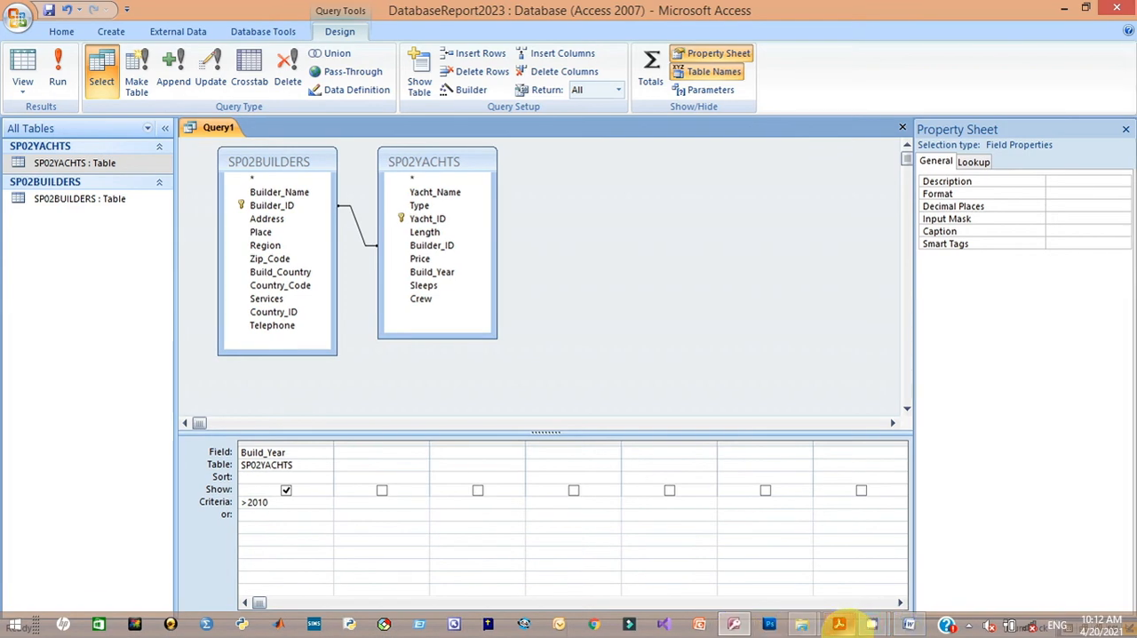
mouse_move(839, 624)
mouse_move(822, 521)
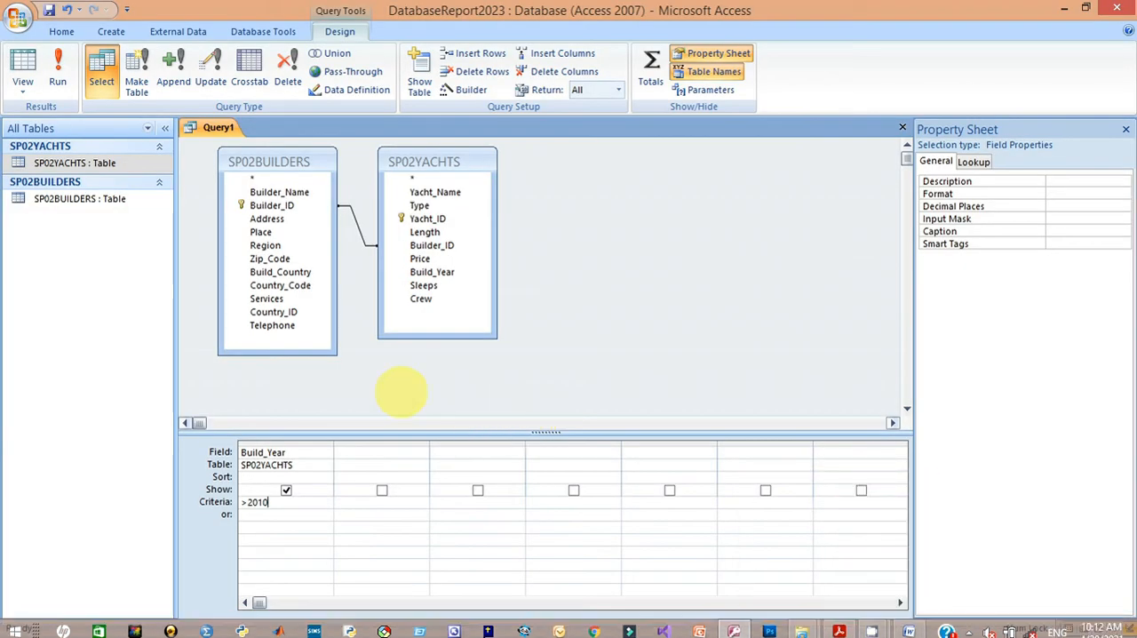
left_click(402, 299)
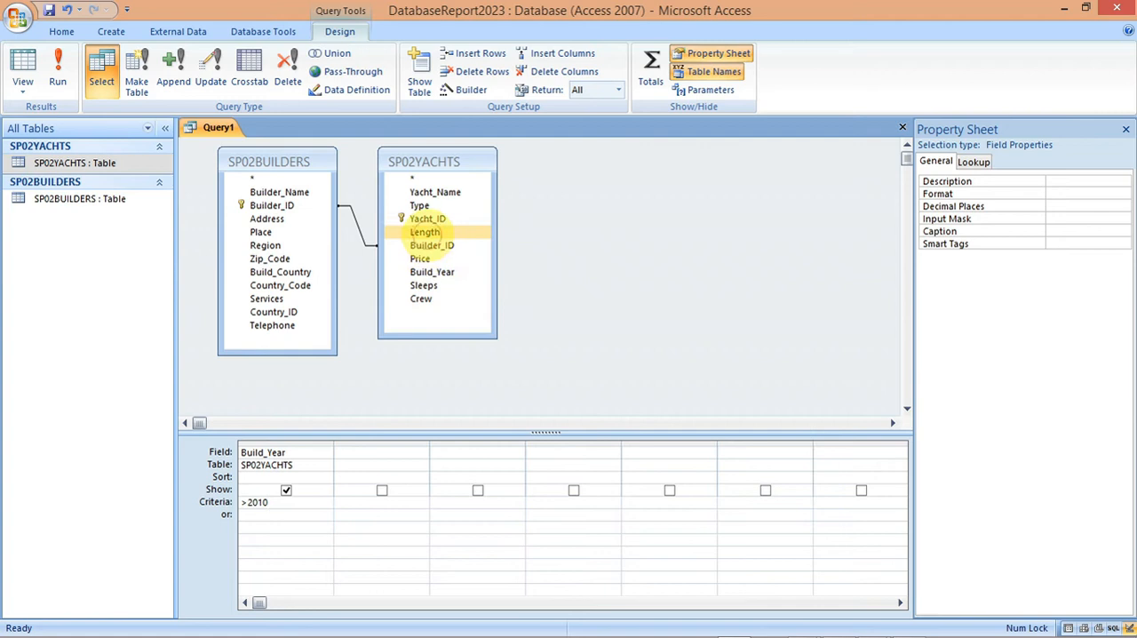
double_click(427, 232)
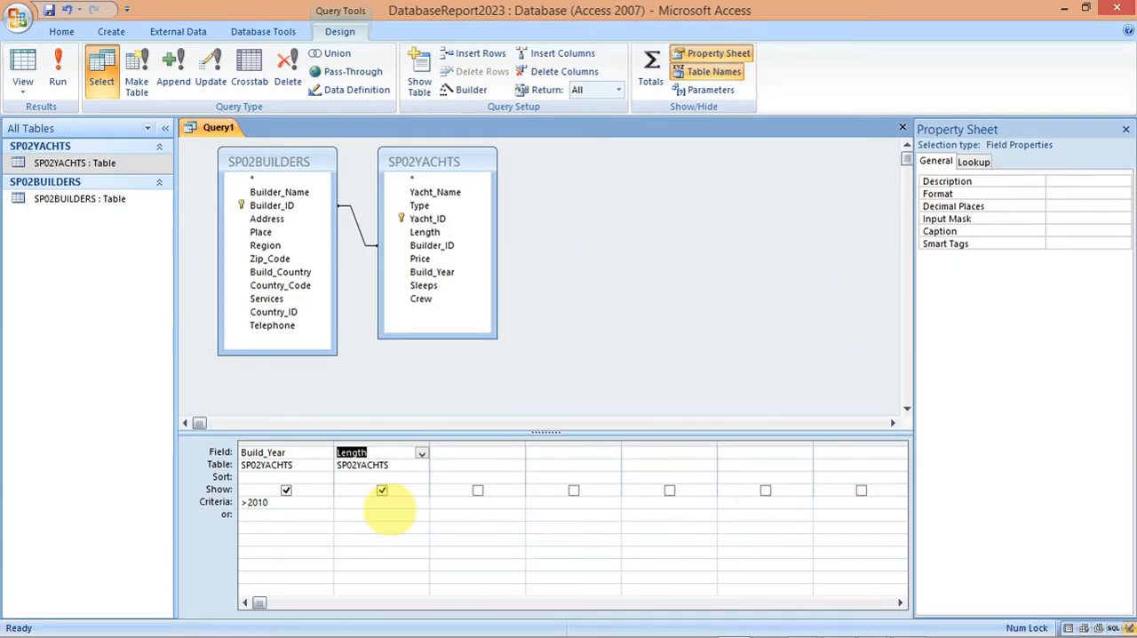
left_click(382, 503)
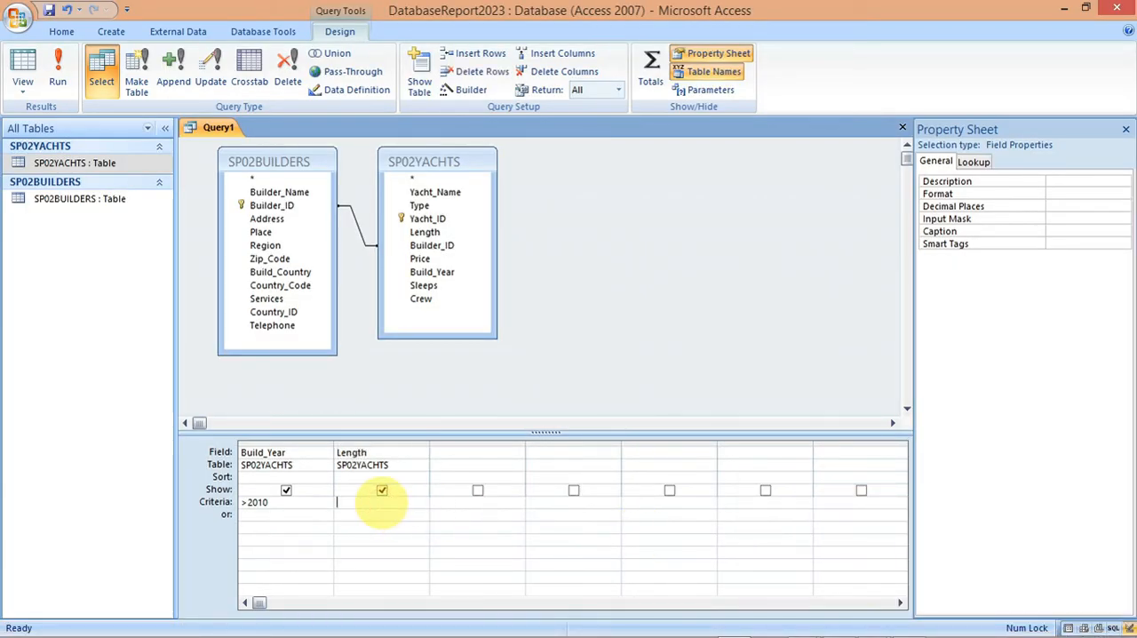
type("<=40")
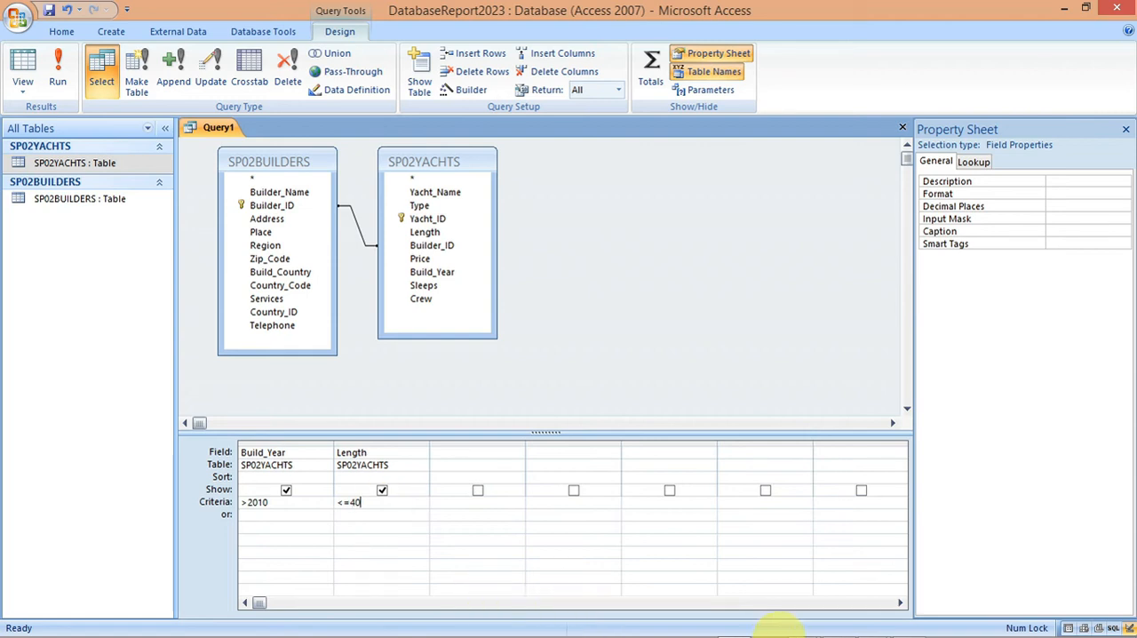
Step: Check the calculated field requirement in the exam paper and start a field named Total_Berths: in the query's third column
mouse_move(802, 626)
left_click(839, 624)
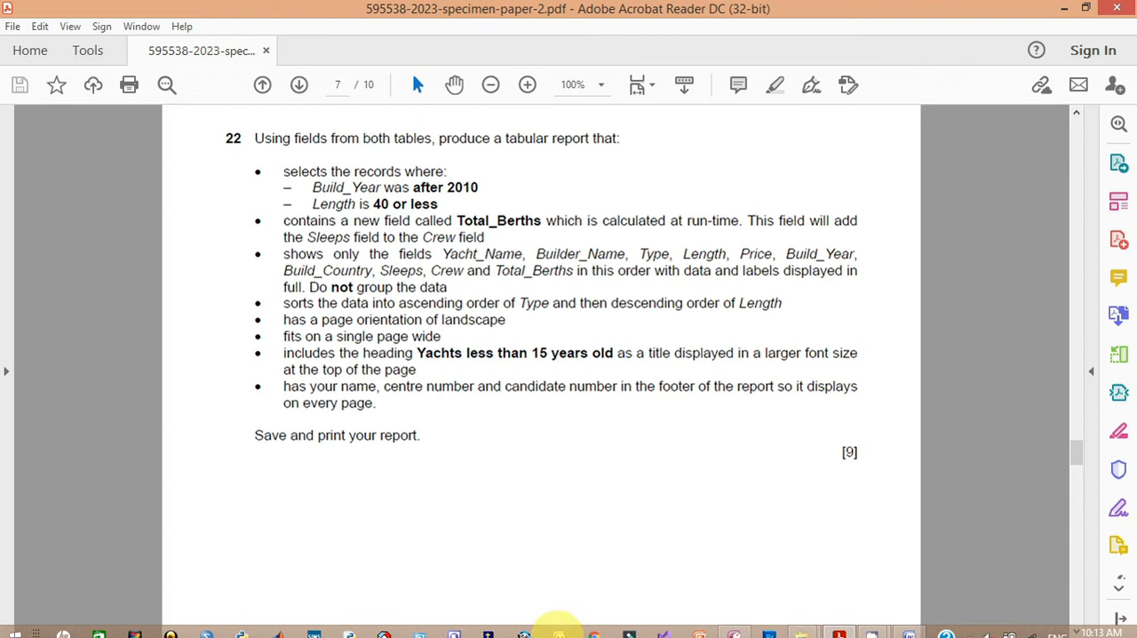
left_click(731, 628)
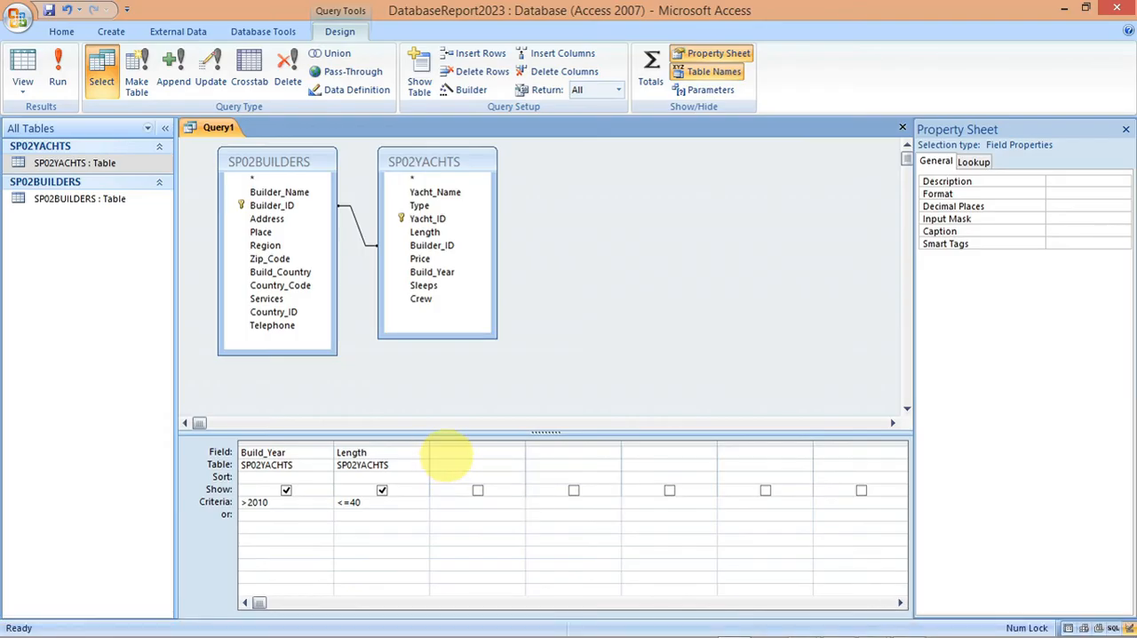
left_click(448, 454)
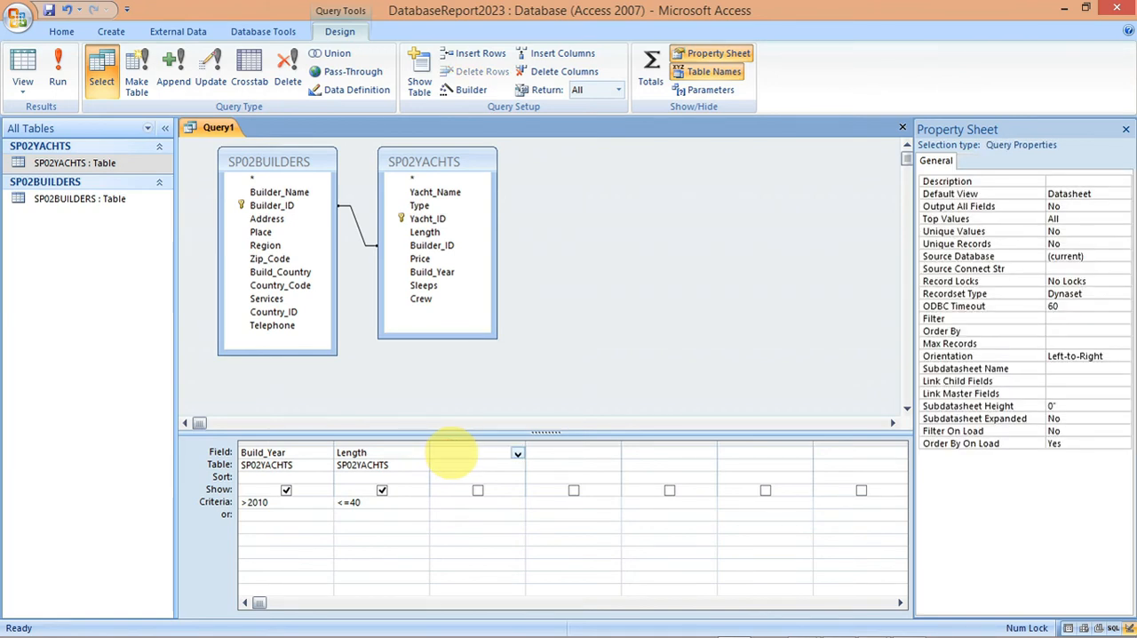
type("Total_Berths:")
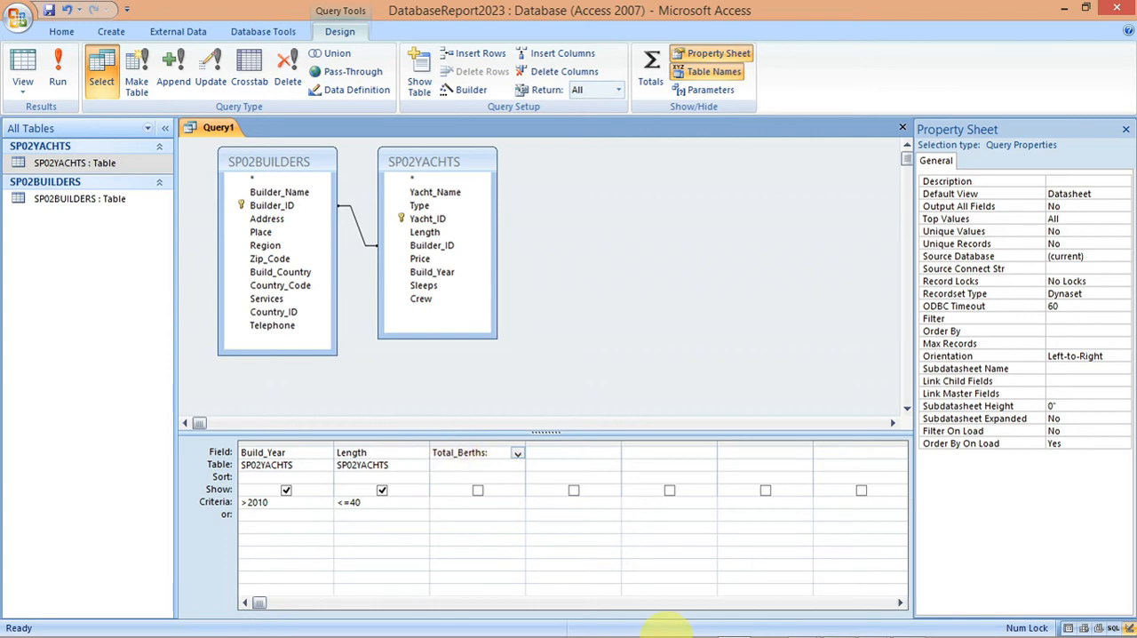
Step: Complete the Total_Berths calculated field with the expression Sleeps+Crew, checking it against the exam paper's task 22
mouse_move(736, 629)
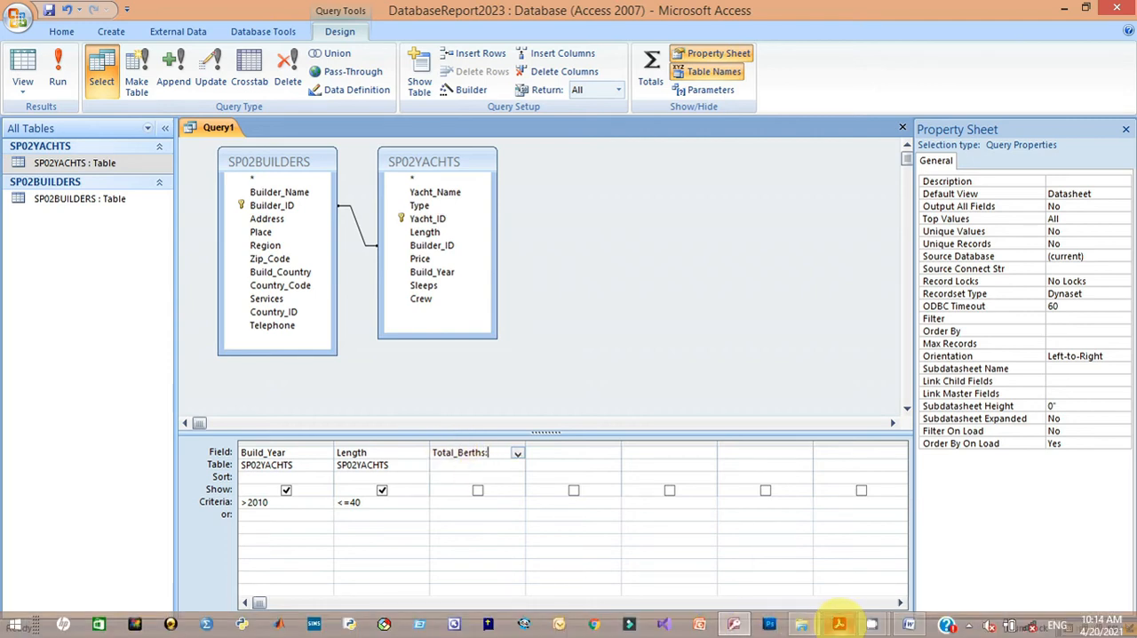
mouse_move(839, 624)
mouse_move(839, 555)
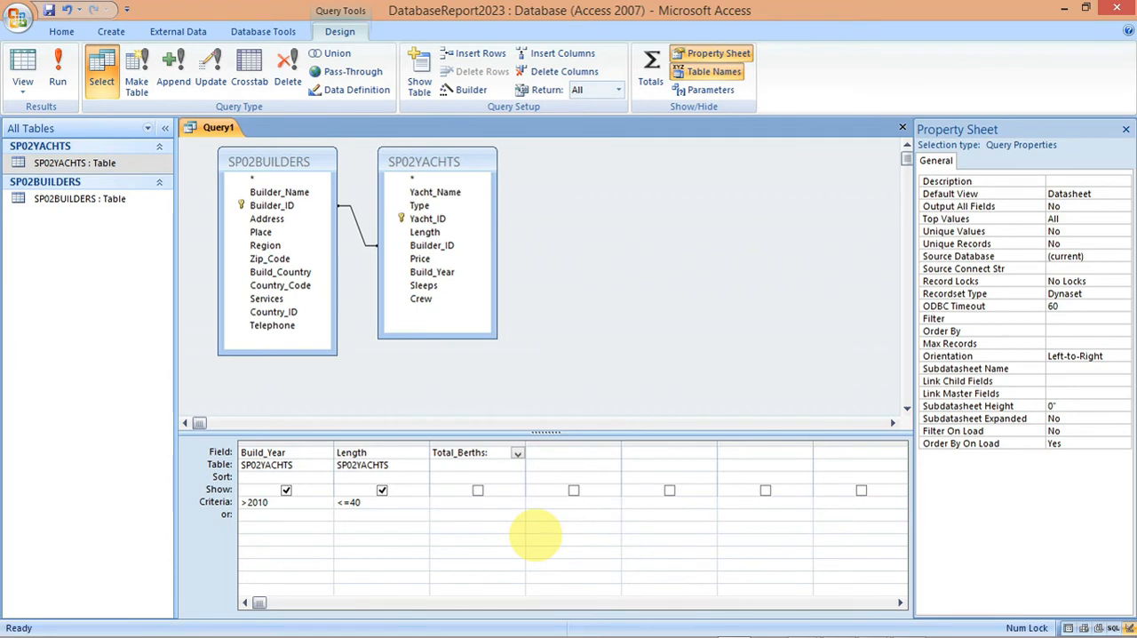
left_click(495, 455)
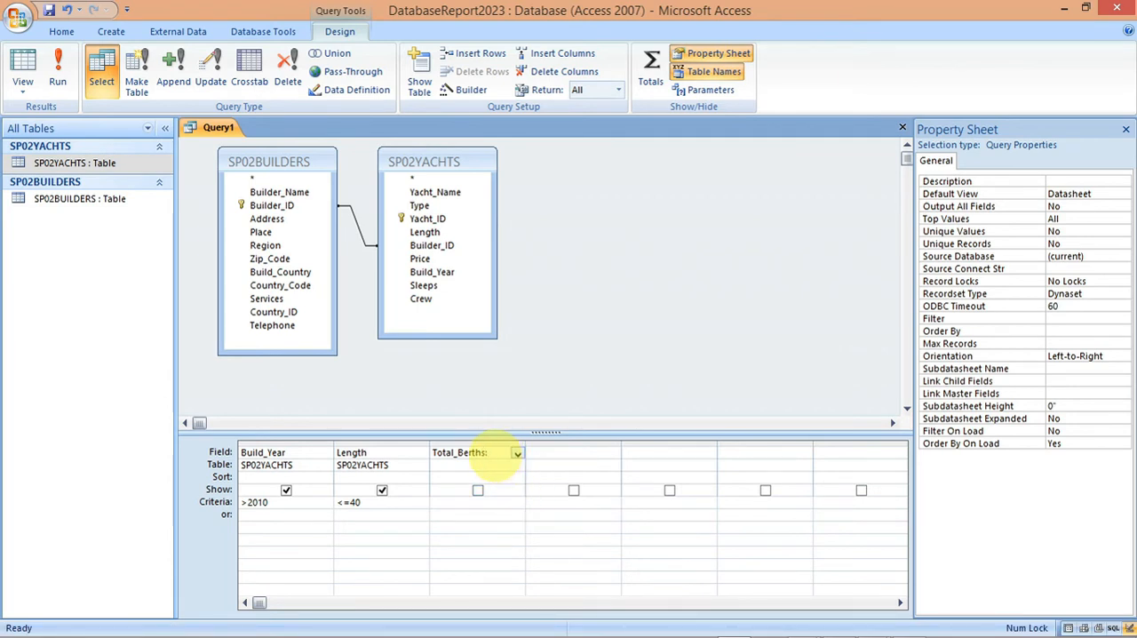
type("Sleeps")
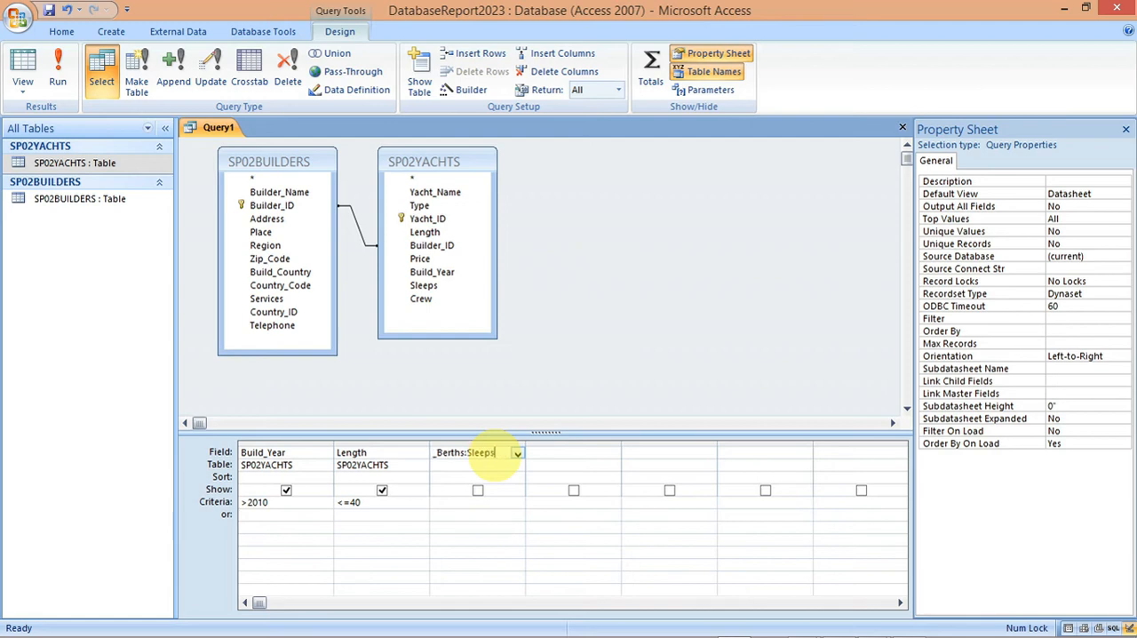
type("+Crew")
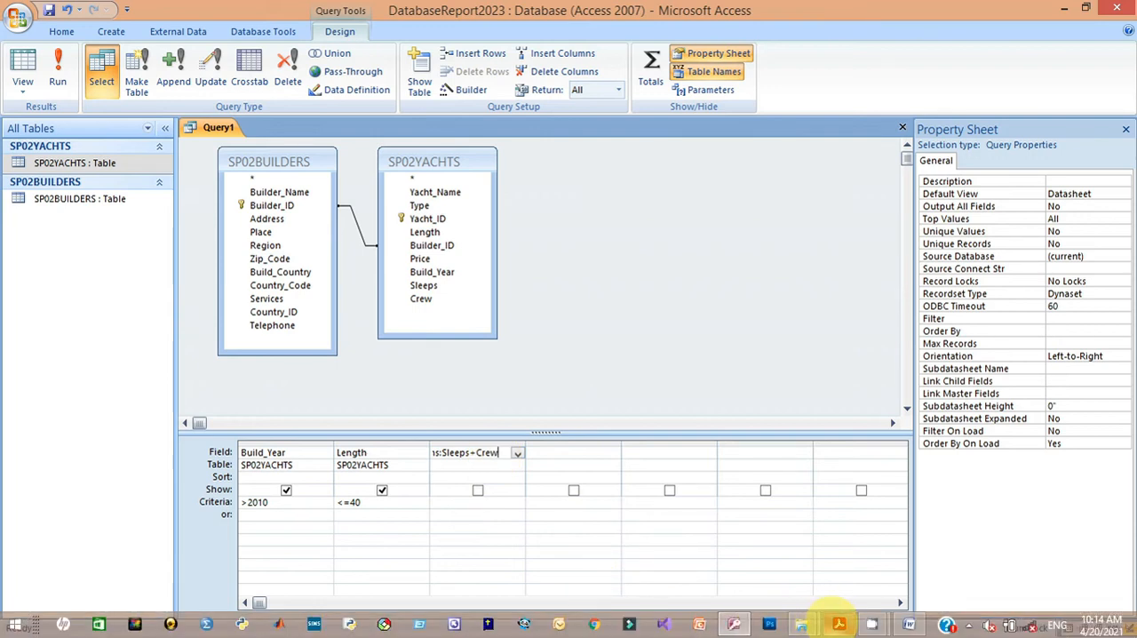
left_click(819, 565)
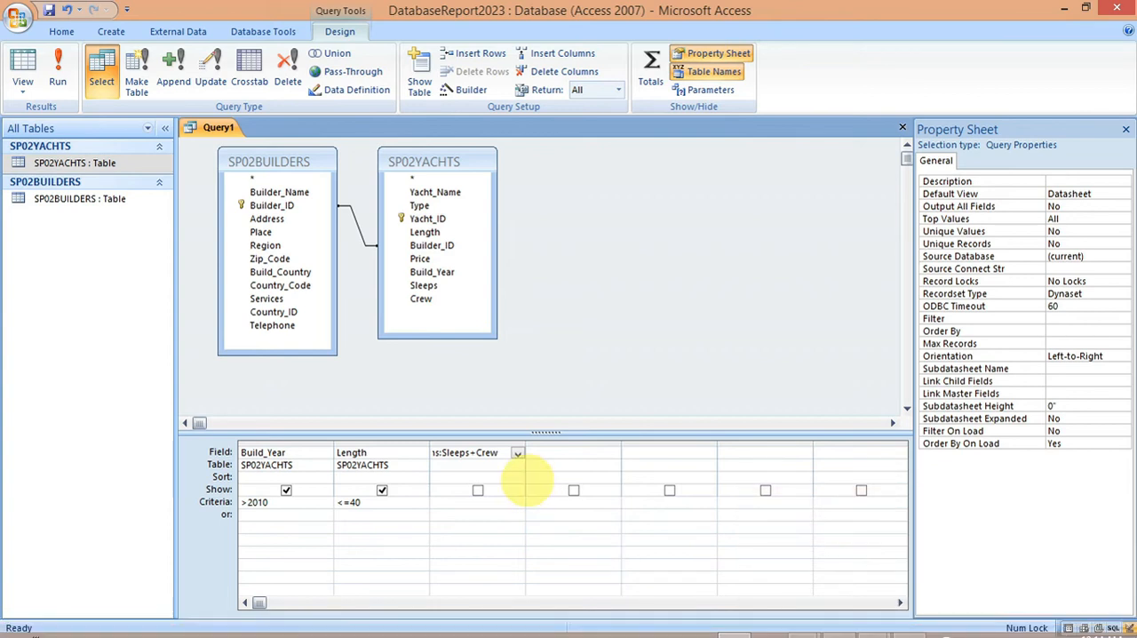
left_click(500, 453)
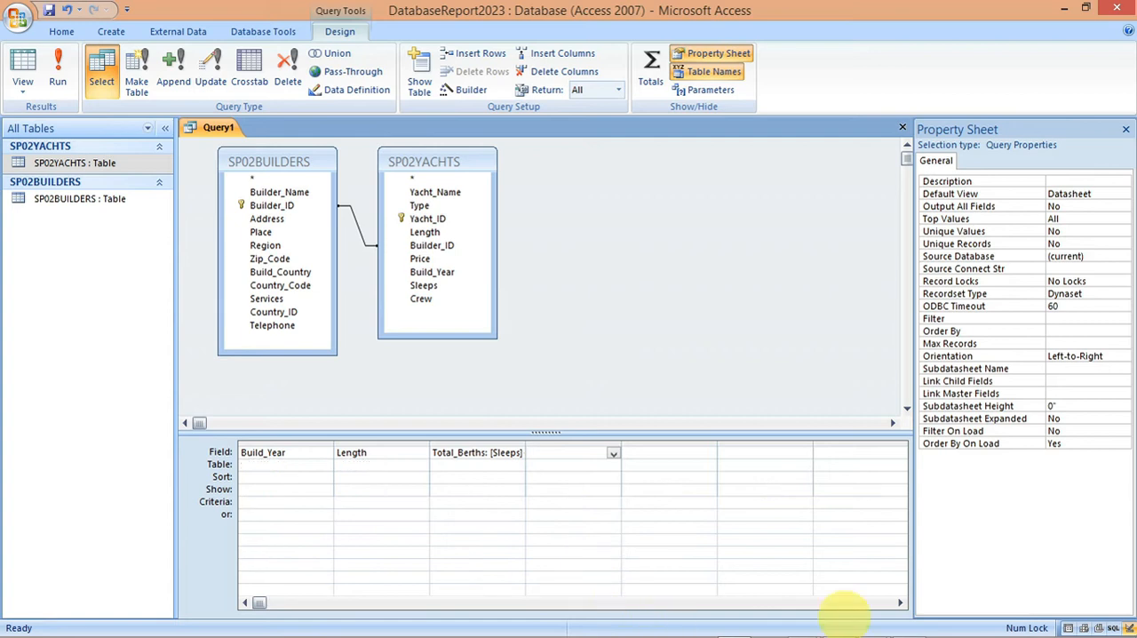
Step: Run the query and look through the resulting records for Build_Year, Length and Total_Berths
mouse_move(927, 635)
mouse_move(839, 625)
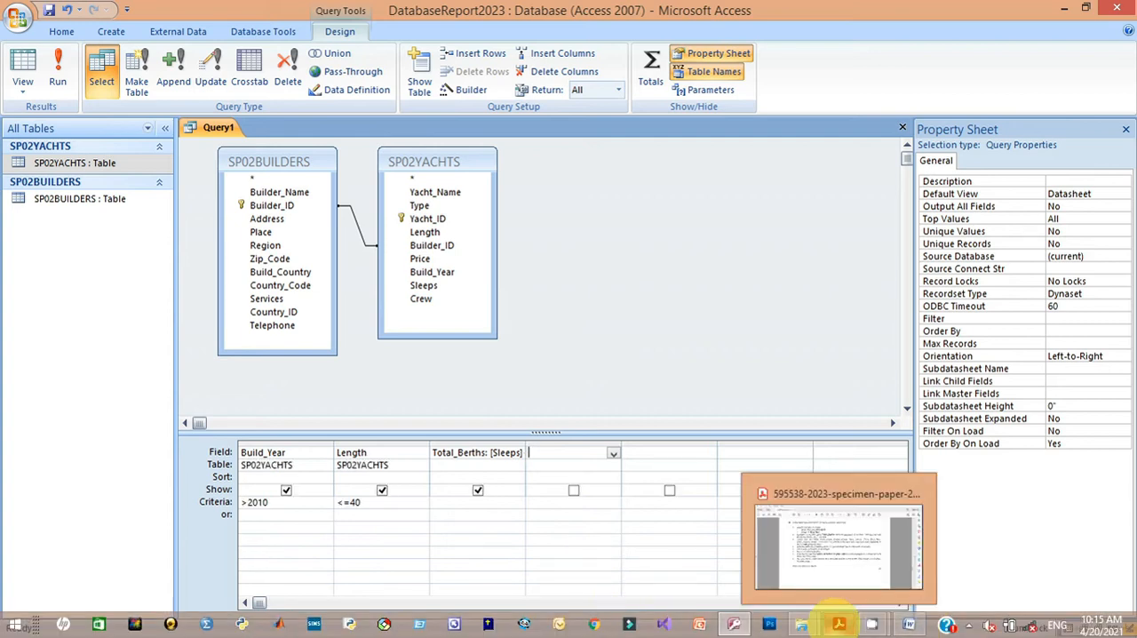
mouse_move(839, 564)
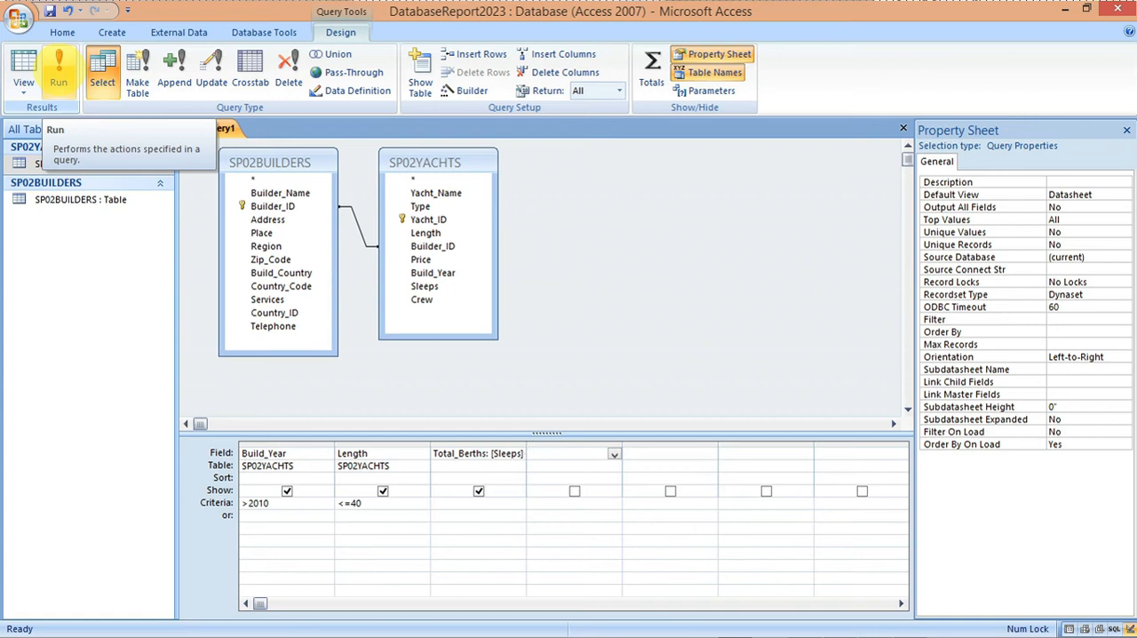
left_click(59, 71)
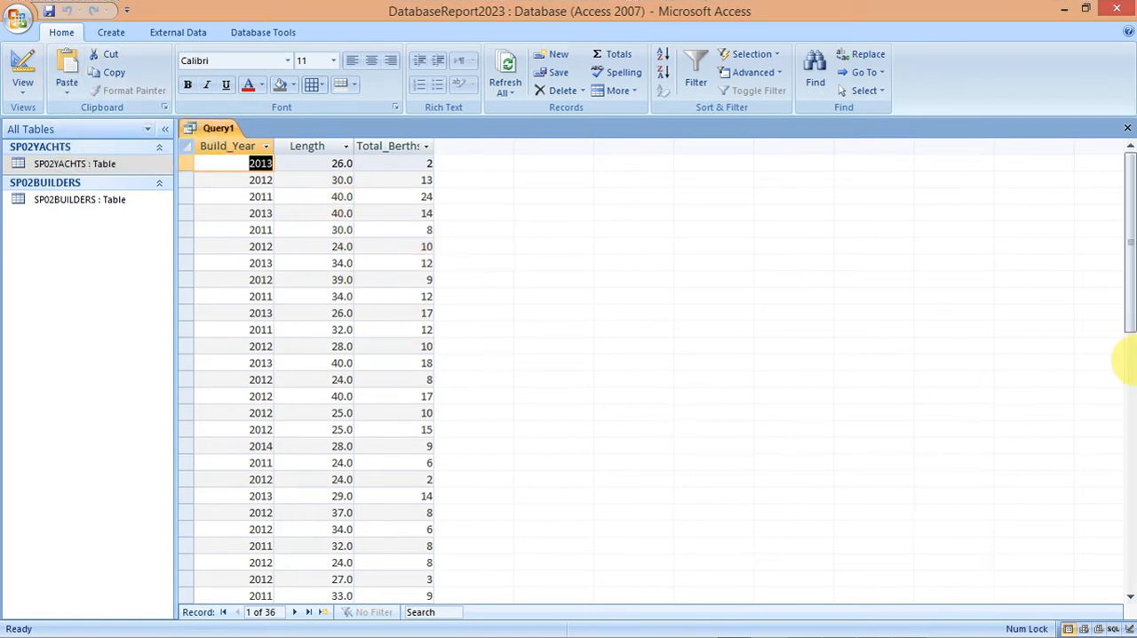
left_click_drag(1127, 333, 1124, 275)
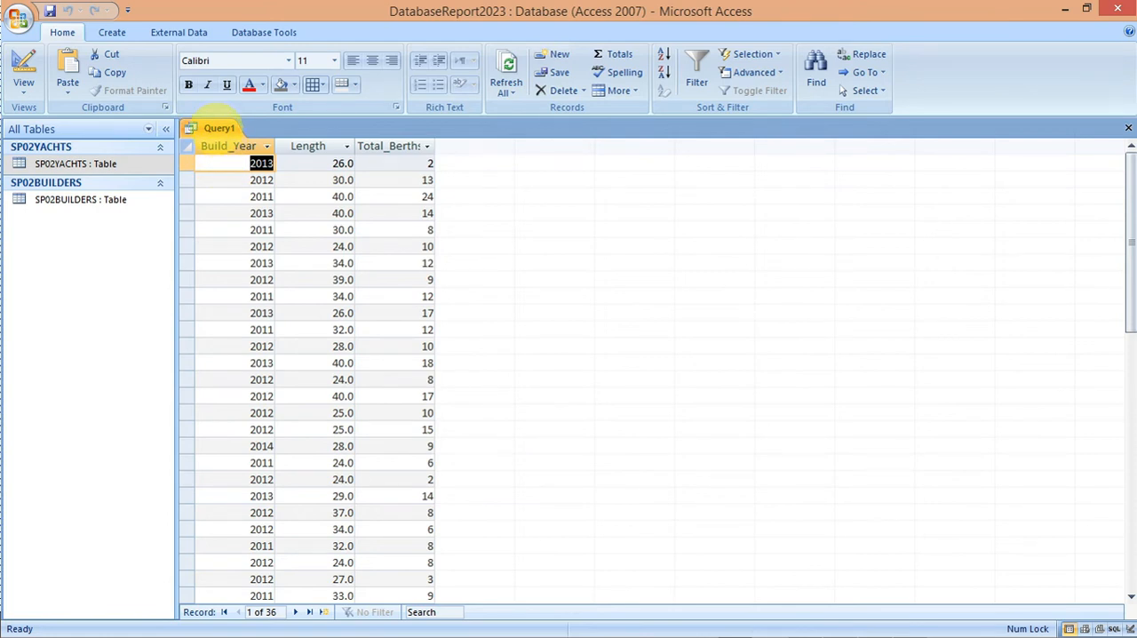
Step: Check which fields task 22 requires in the exam paper and return the Access query to Design View
mouse_move(584, 625)
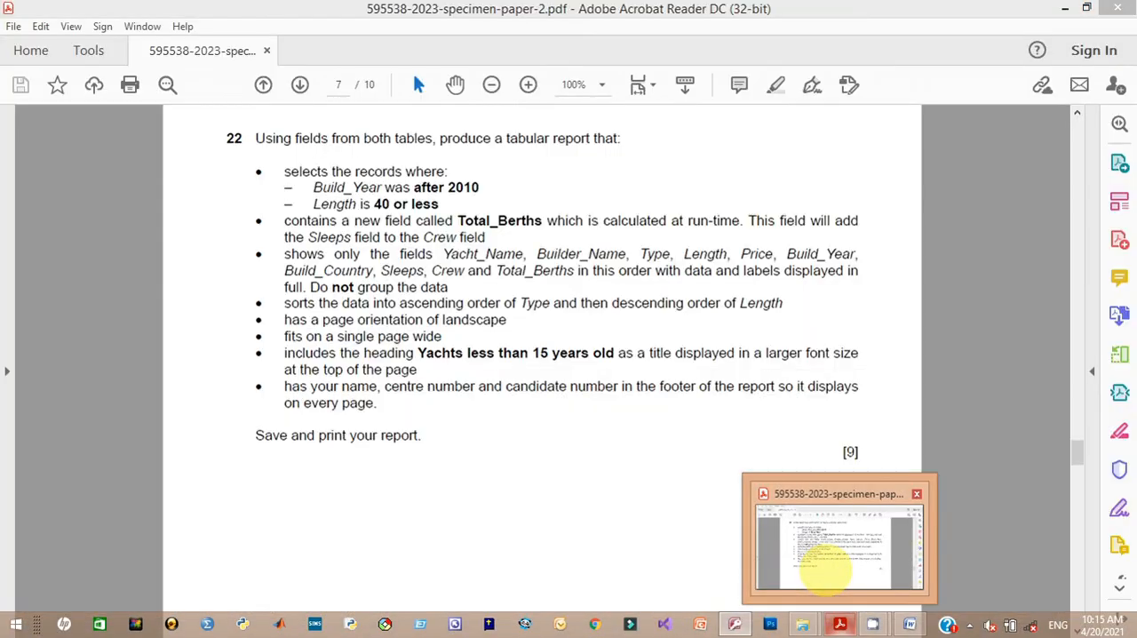
left_click(824, 563)
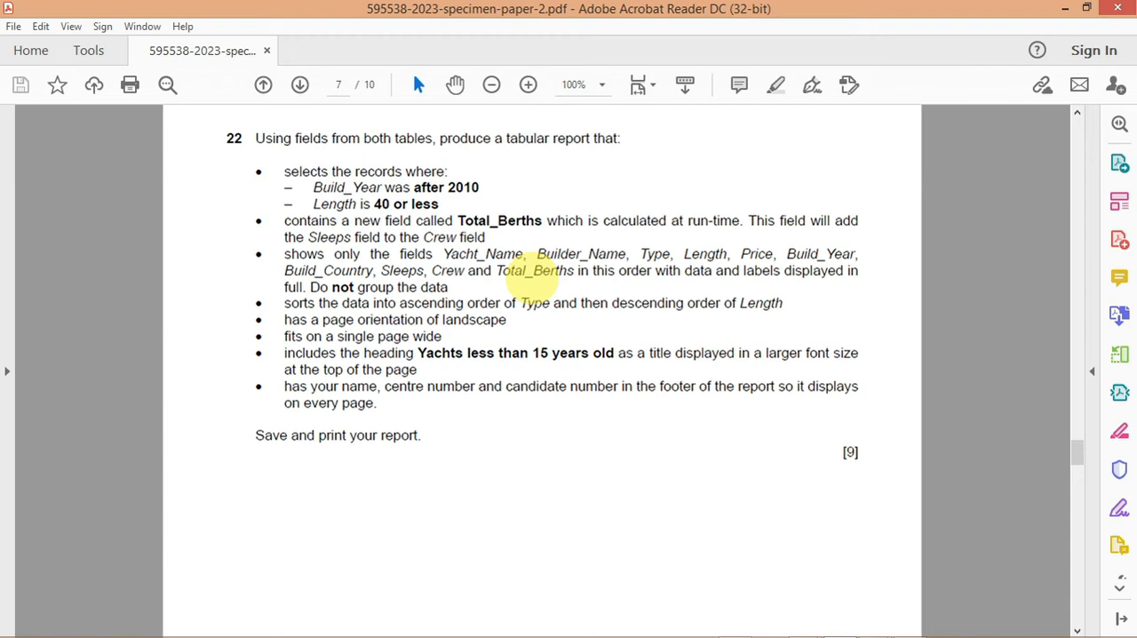
mouse_move(720, 634)
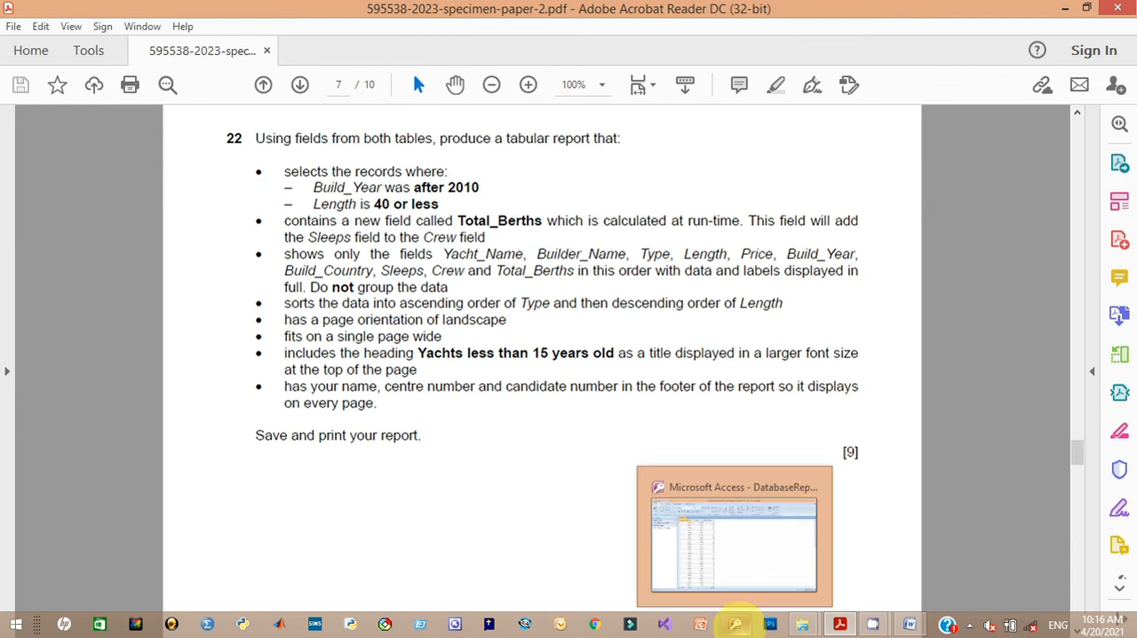
left_click(735, 623)
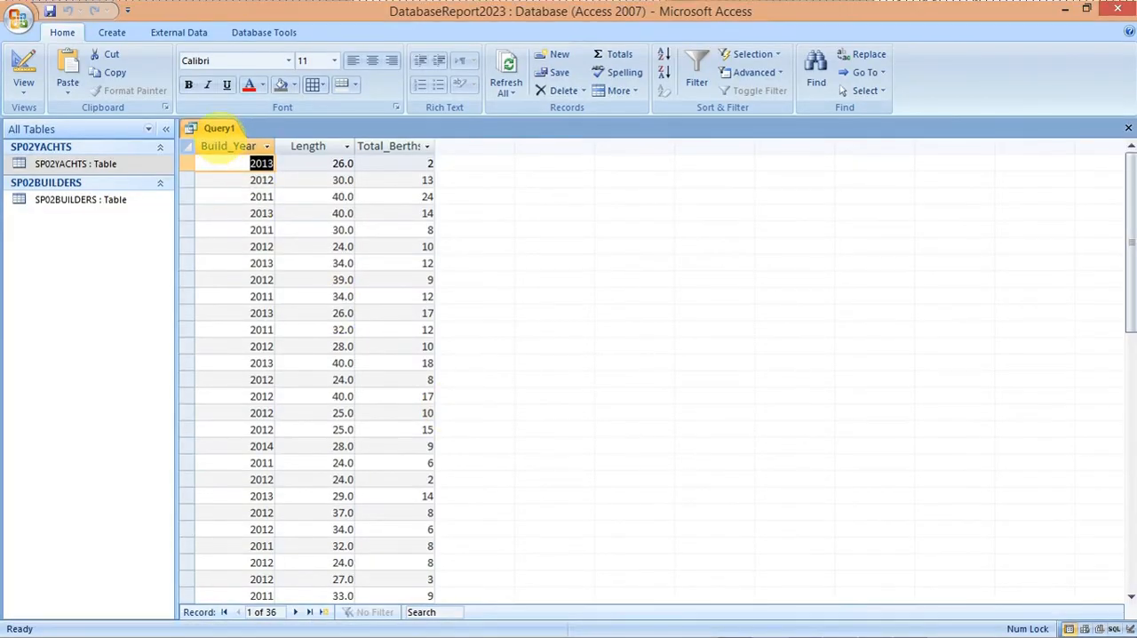
right_click(219, 128)
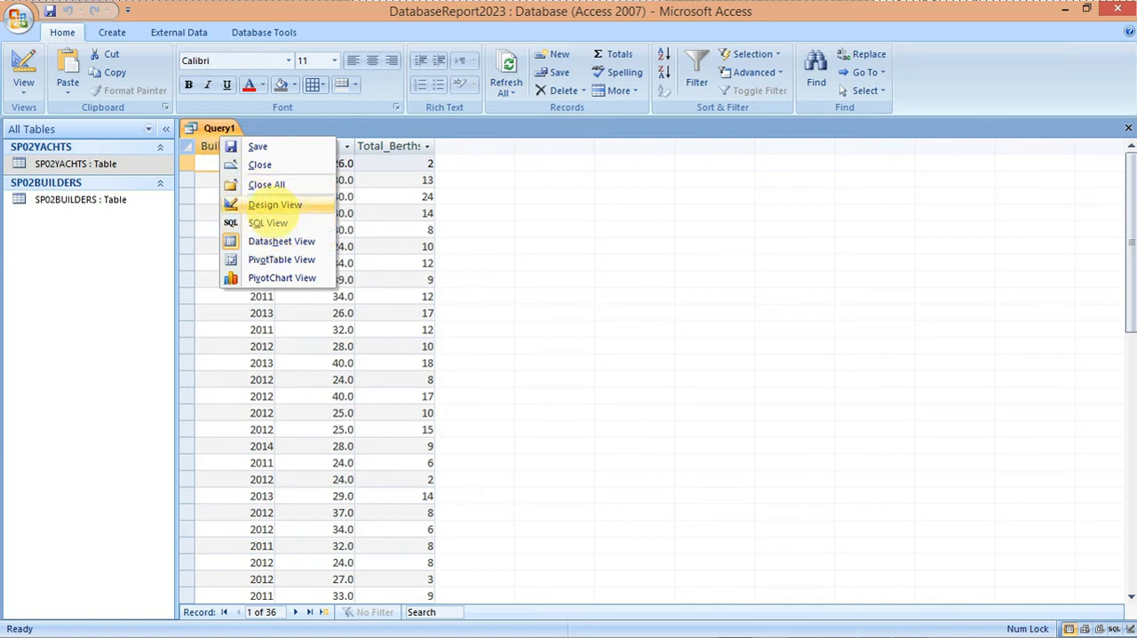
left_click(273, 206)
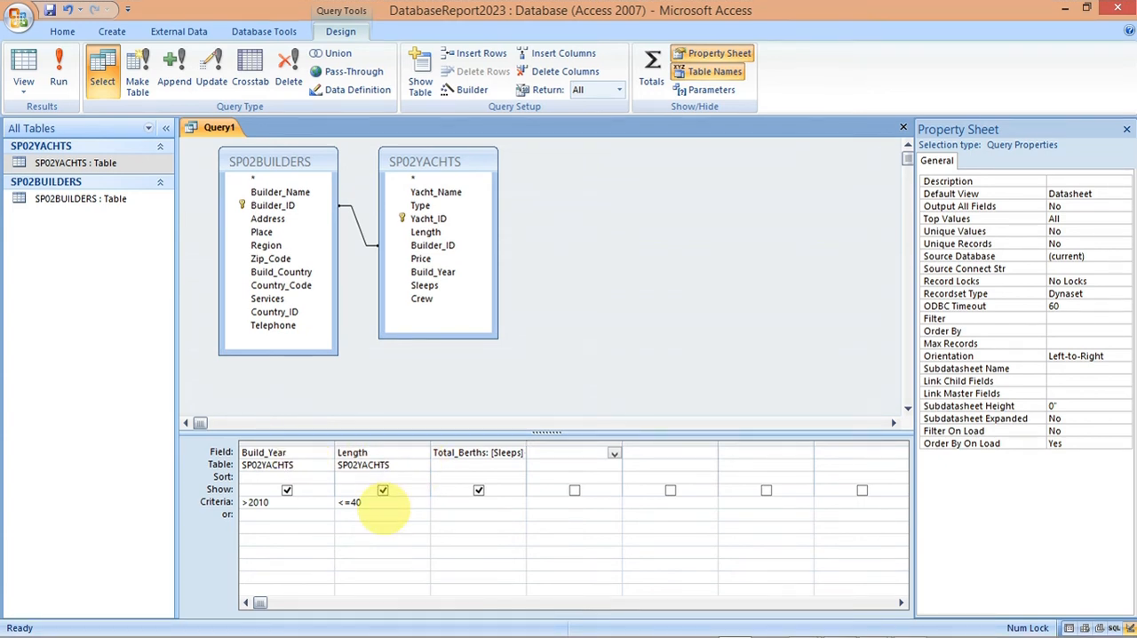
Step: Add Yacht_Name from SP02YACHTS and Builder_Name from SP02BUILDERS to the query grid, following the exam paper's field list
mouse_move(738, 625)
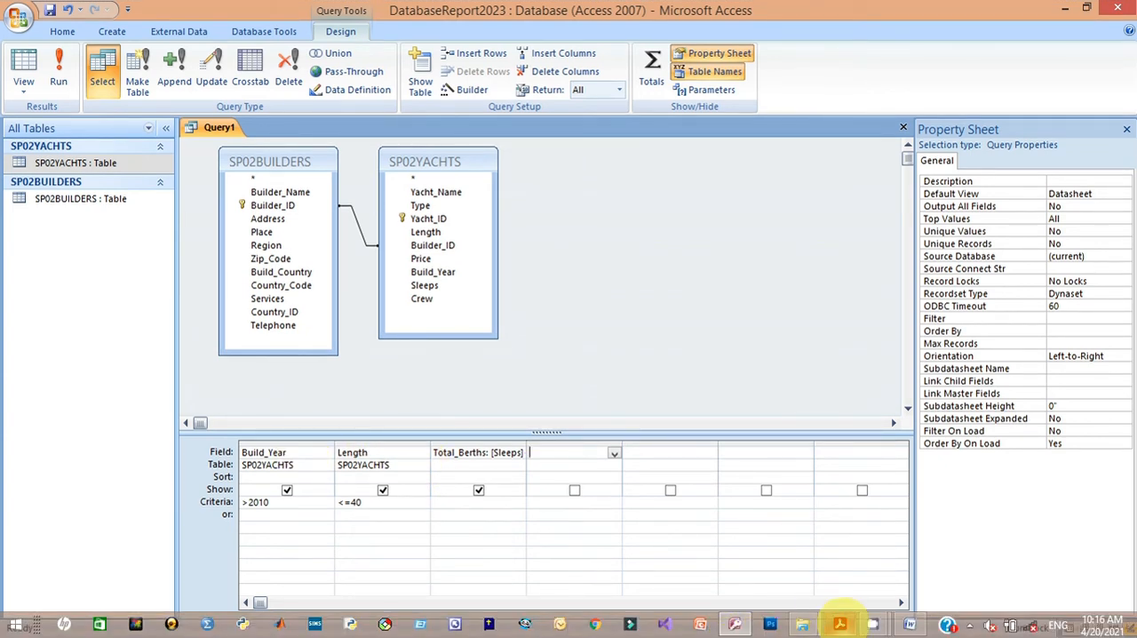
mouse_move(840, 624)
left_click(817, 552)
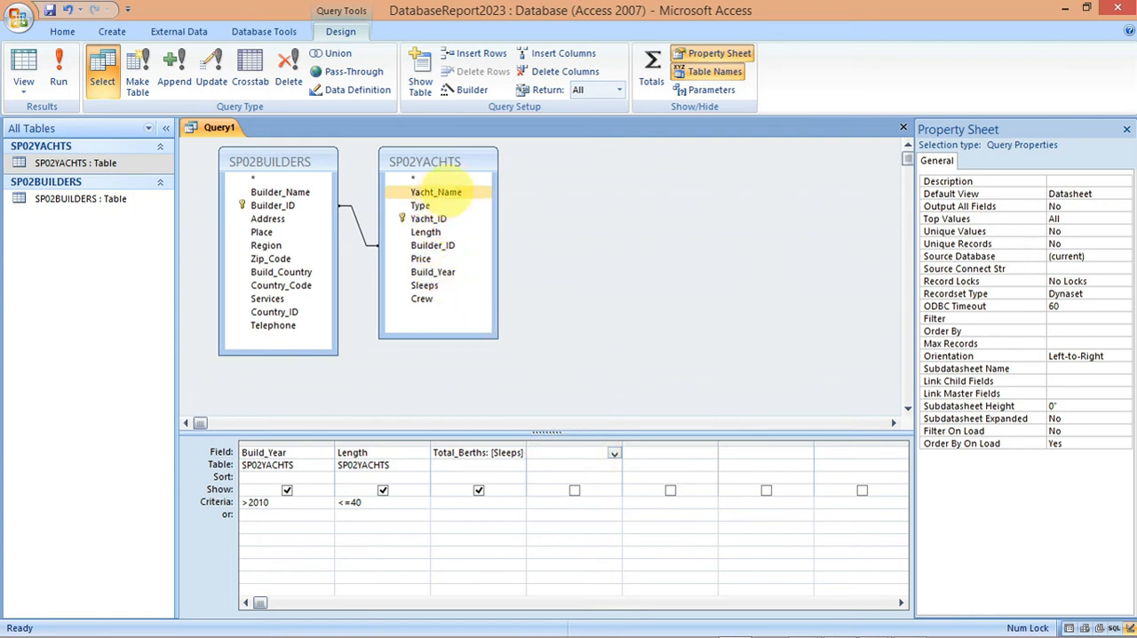
double_click(435, 192)
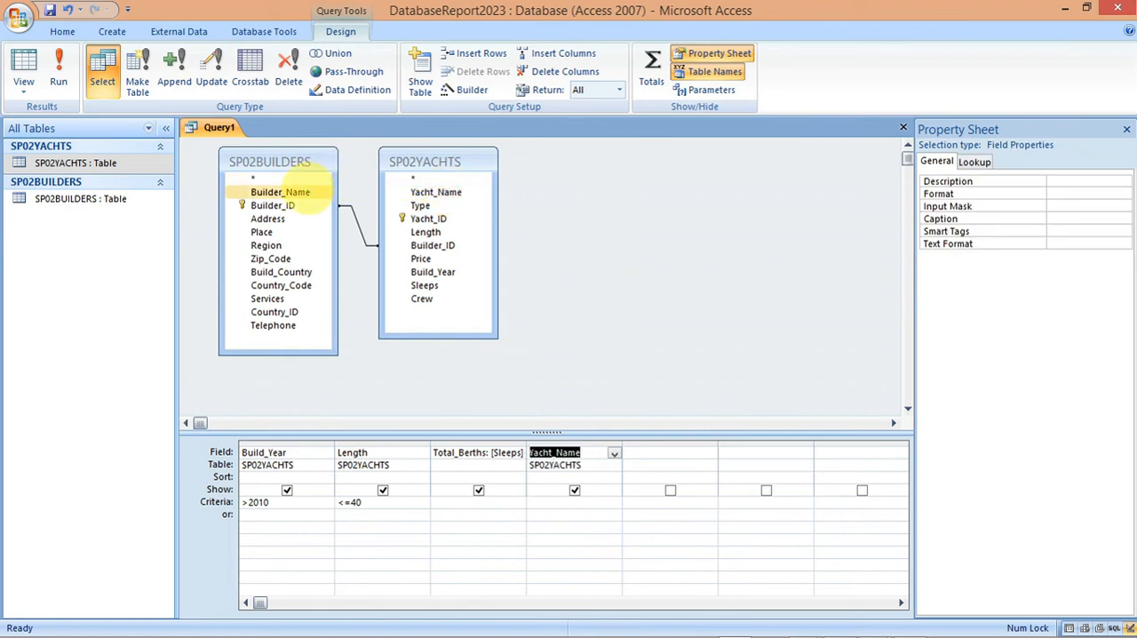
double_click(302, 191)
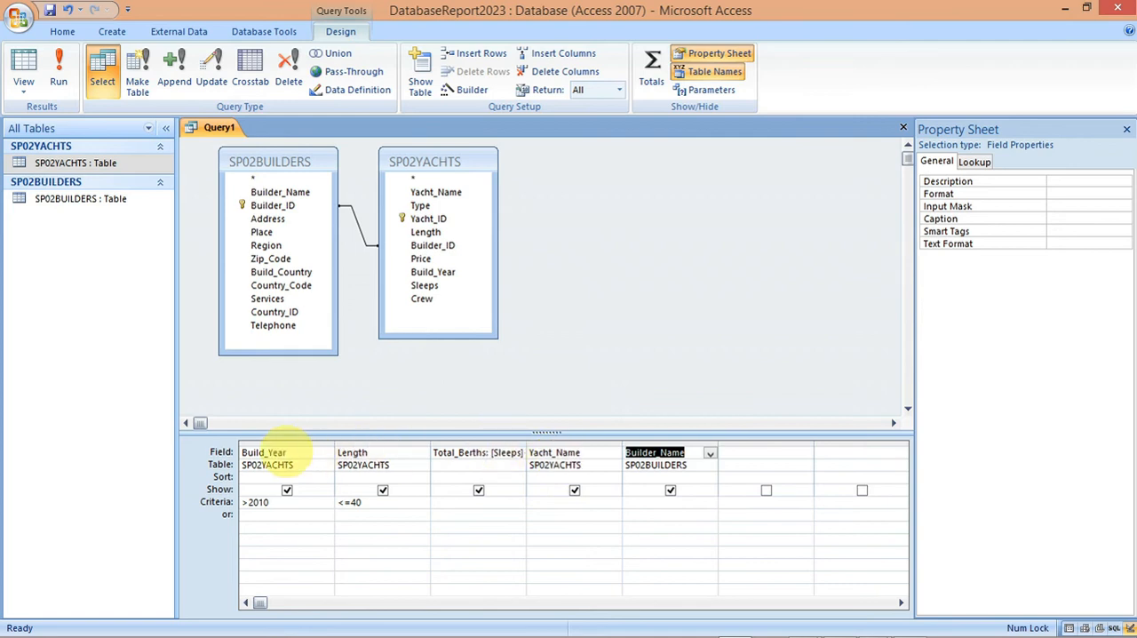
Step: Check the field list in the exam paper and add the Type field from SP02YACHTS to the query
mouse_move(794, 623)
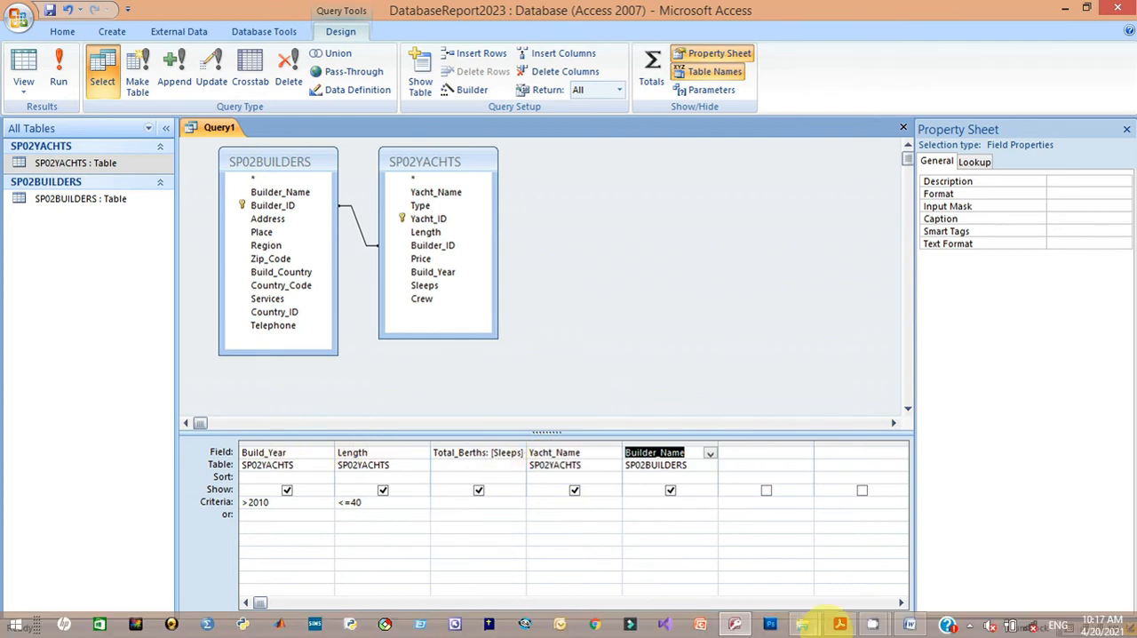
left_click(839, 620)
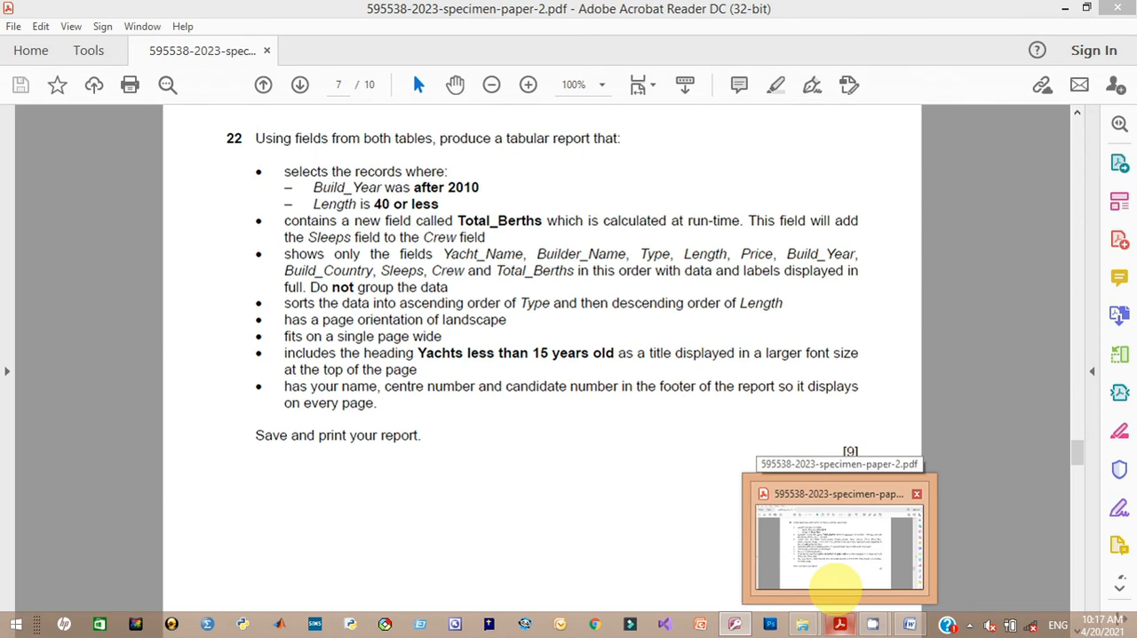
key("alt+Tab")
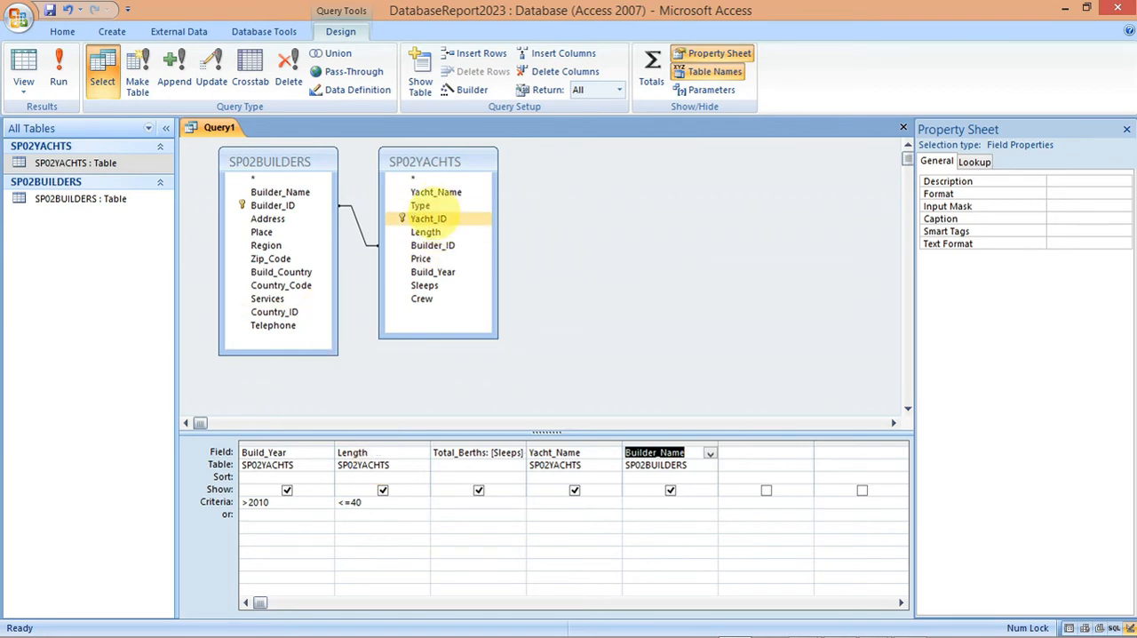
double_click(421, 205)
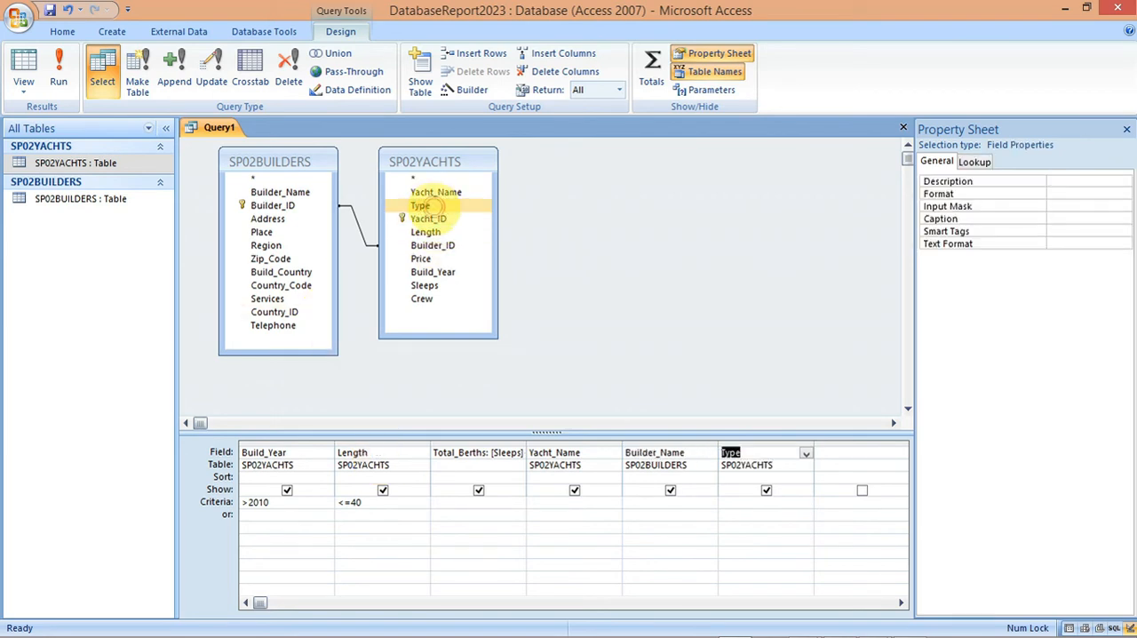
Step: Add the Price field and a second Build_Year field from SP02YACHTS to the query, consulting the exam paper's field list
mouse_move(800, 629)
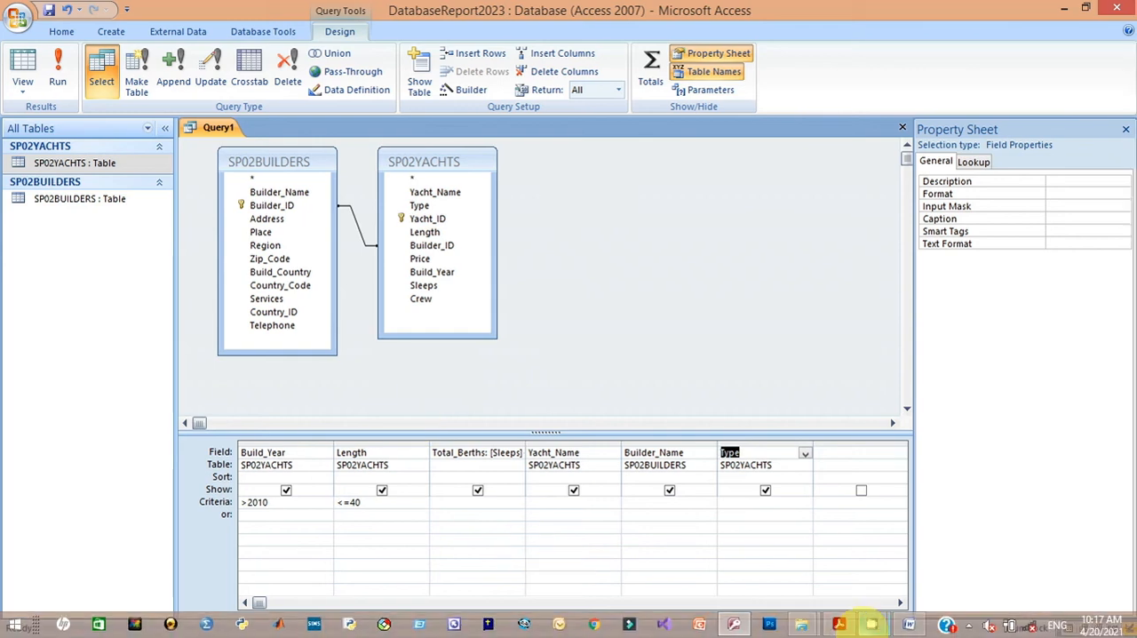
mouse_move(839, 622)
left_click(837, 564)
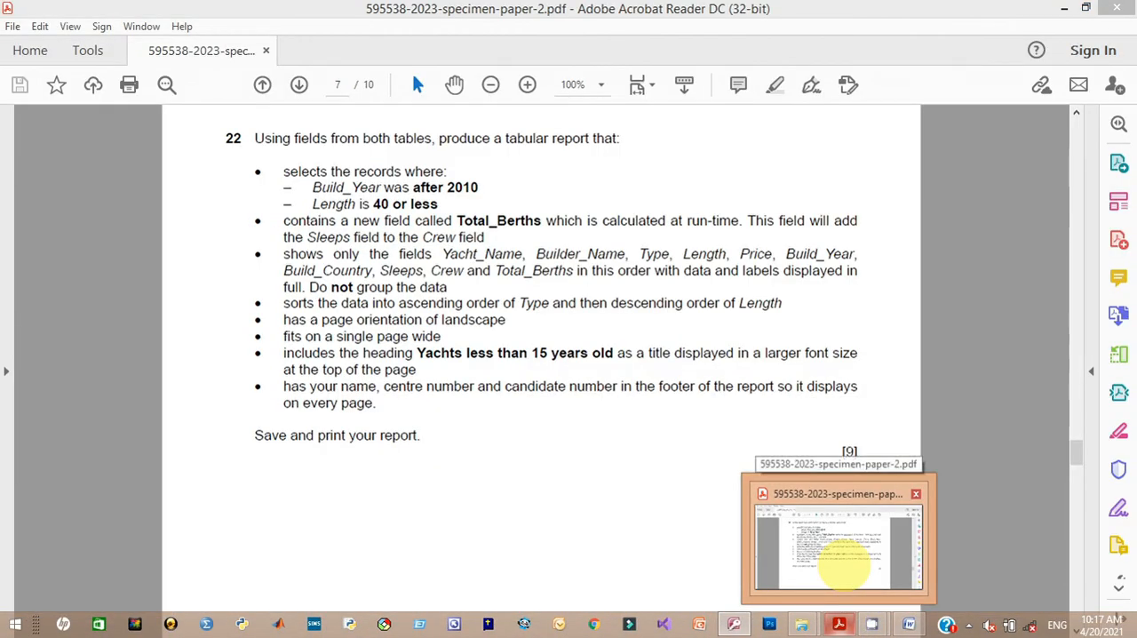
key("alt+Tab")
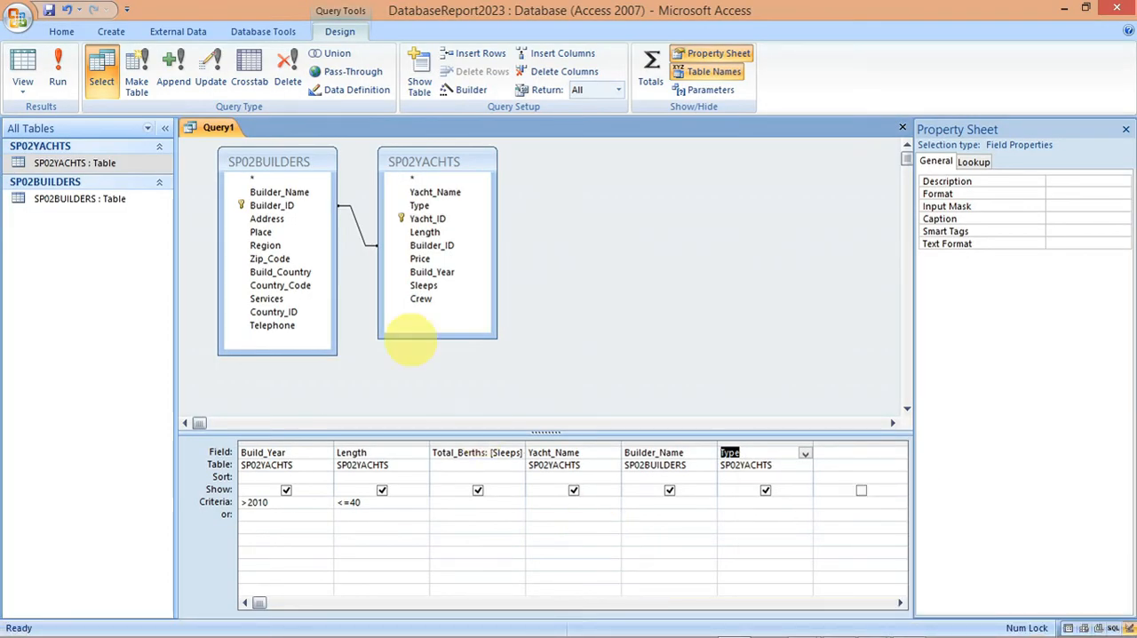
left_click(426, 258)
double_click(426, 258)
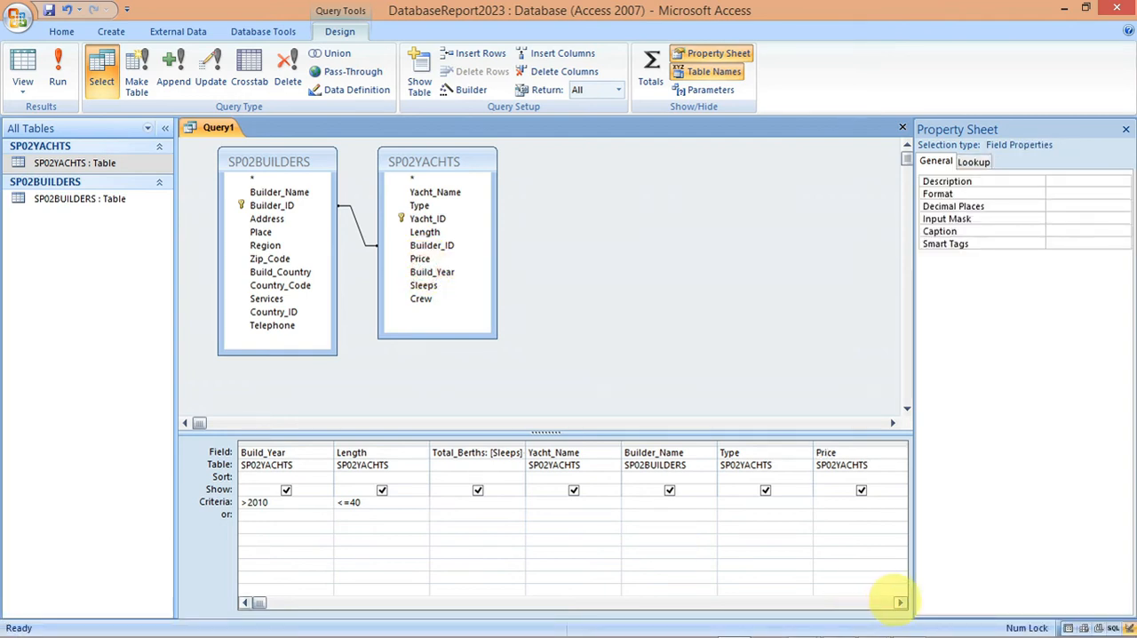
left_click(900, 602)
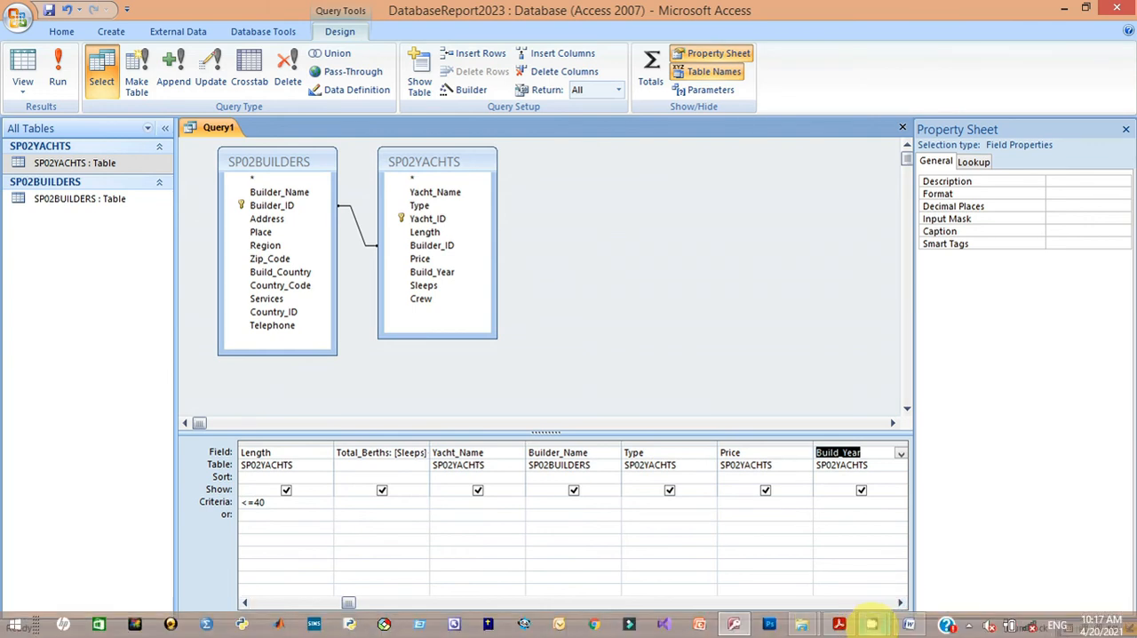
Step: Add Build_Country from SP02BUILDERS plus Sleeps and Crew from SP02YACHTS to the query, as the exam paper lists
mouse_move(839, 622)
left_click(840, 564)
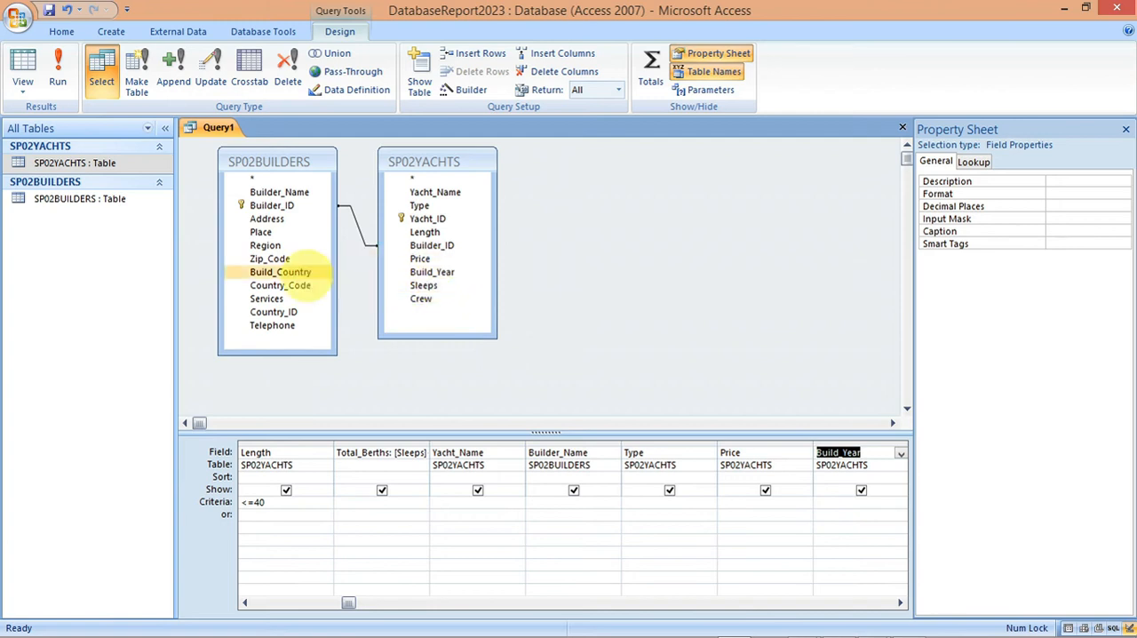
left_click(306, 271)
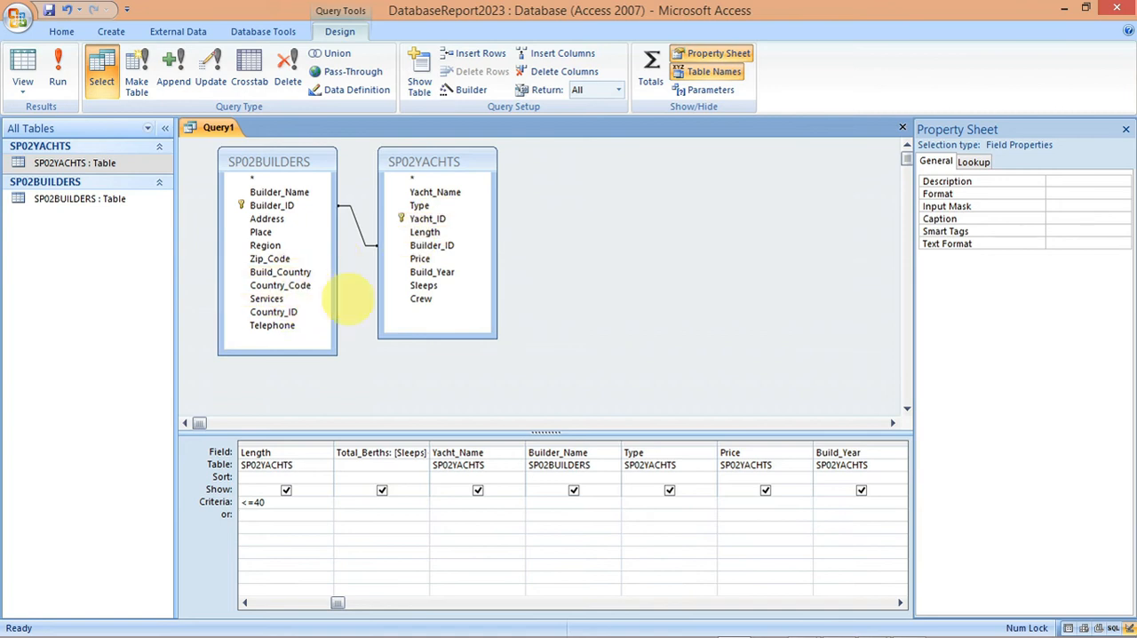
left_click(423, 286)
left_click(421, 299)
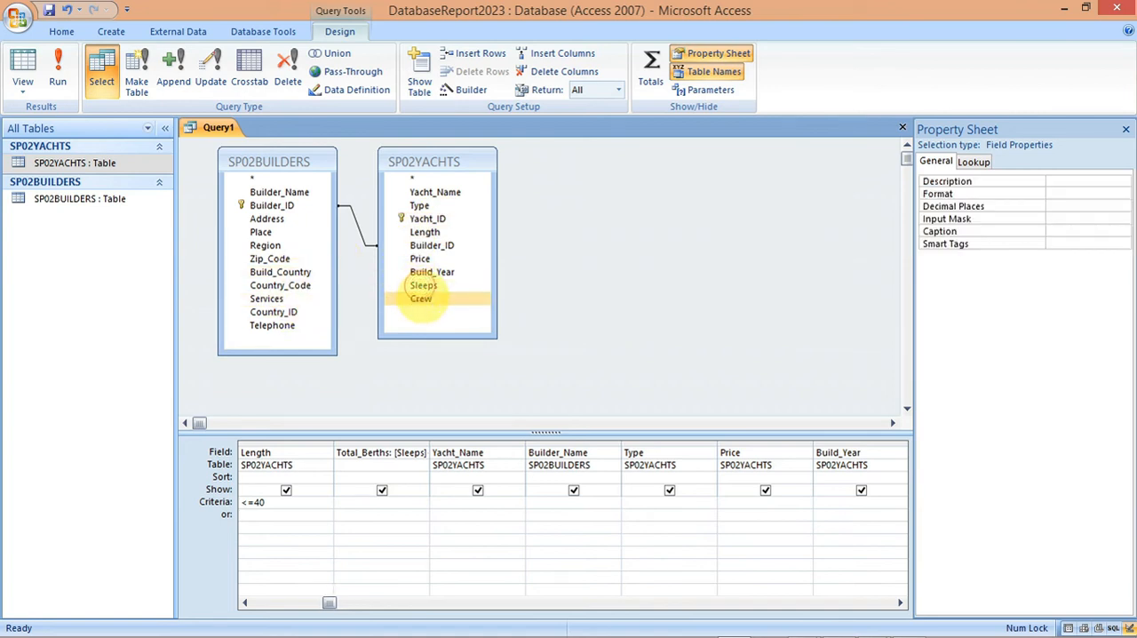
double_click(423, 299)
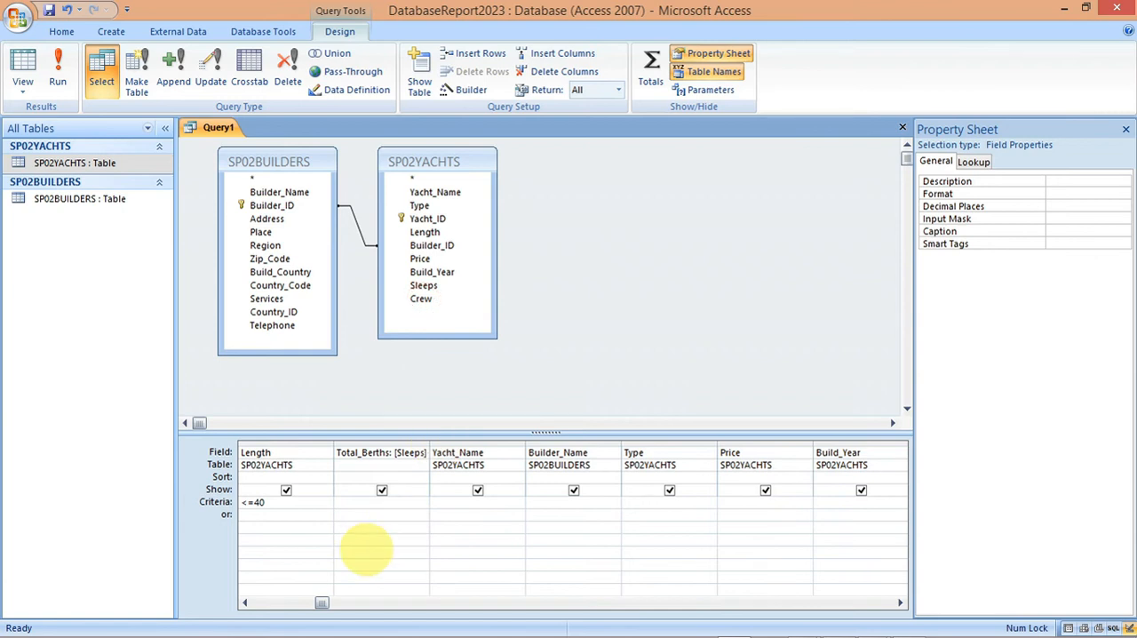
left_click_drag(321, 602, 321, 603)
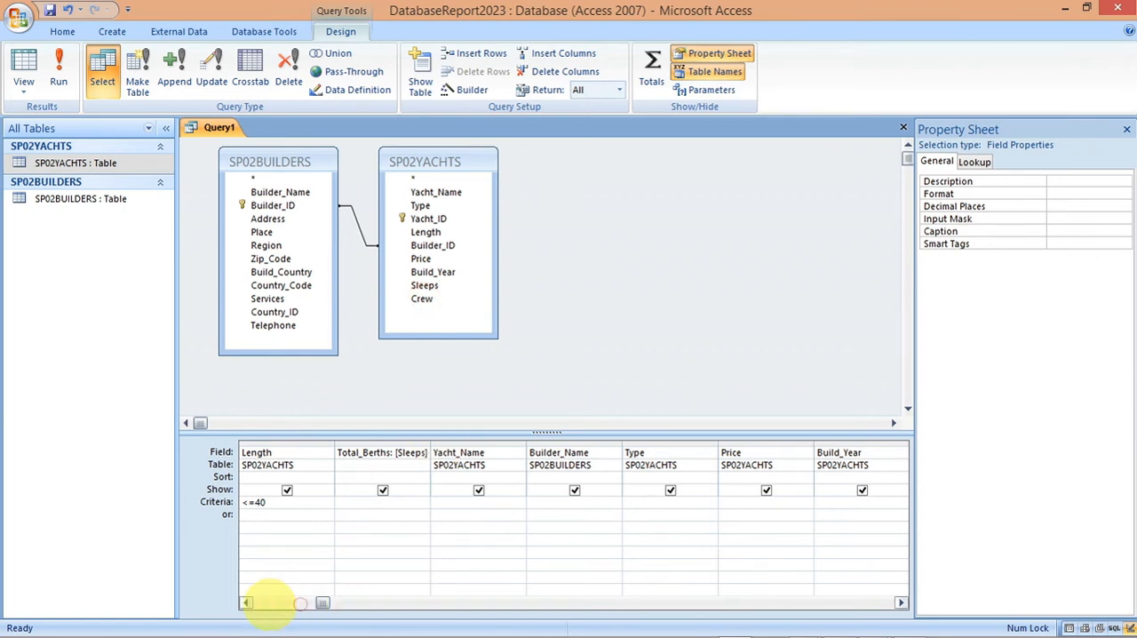
Step: Review the fields and criteria across the query grid, checking for the duplicate Build_Year column
left_click(899, 602)
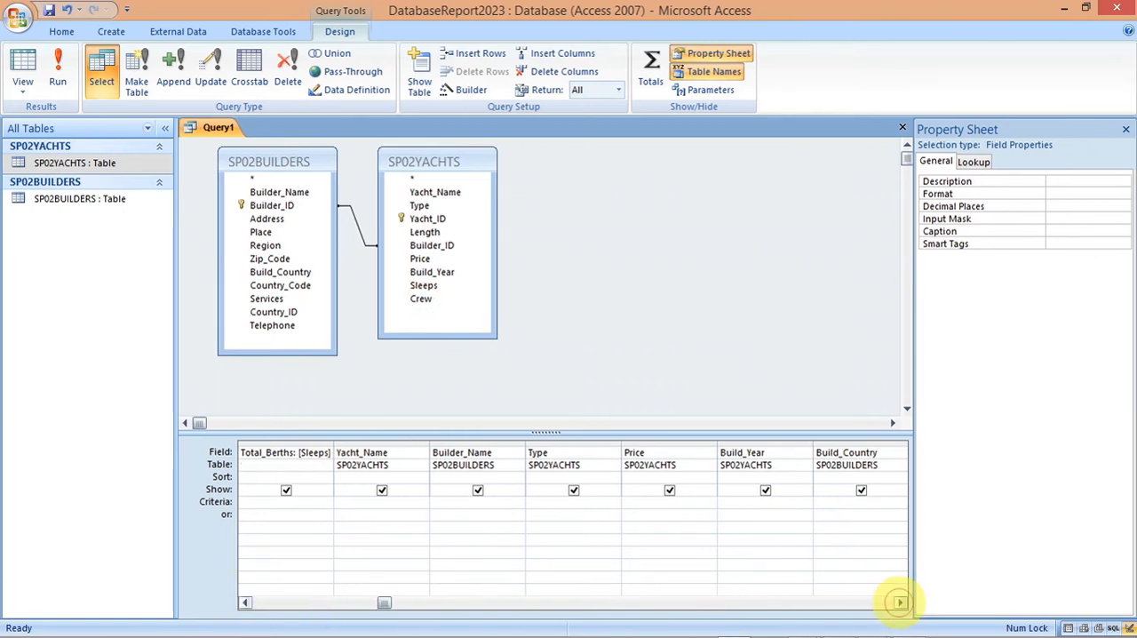
left_click(899, 602)
left_click(899, 602)
left_click(899, 603)
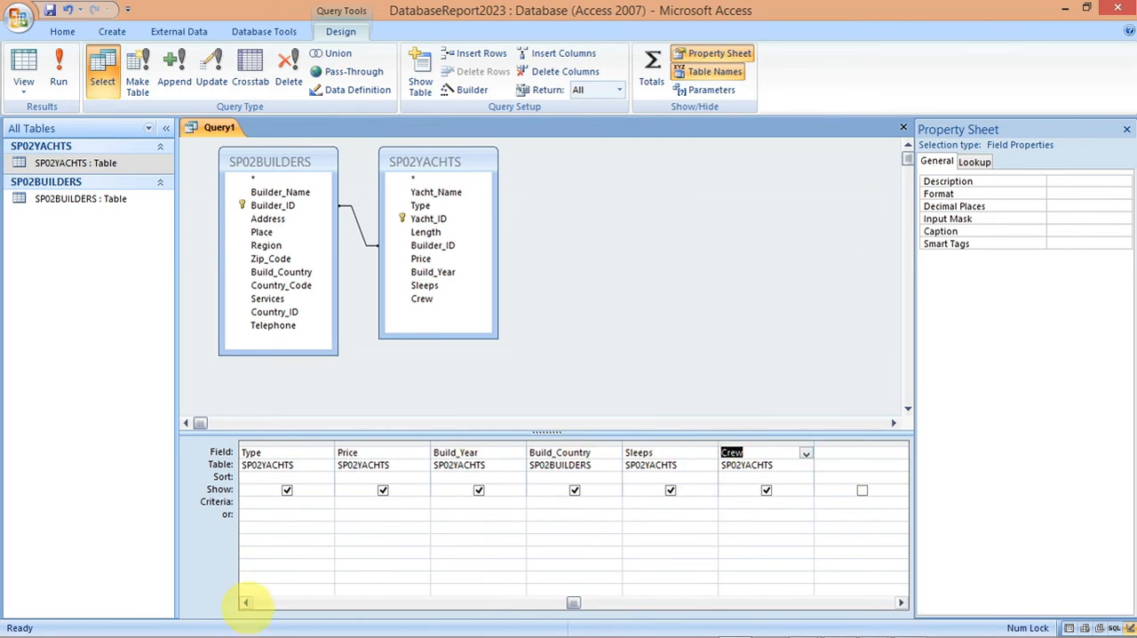
left_click(246, 602)
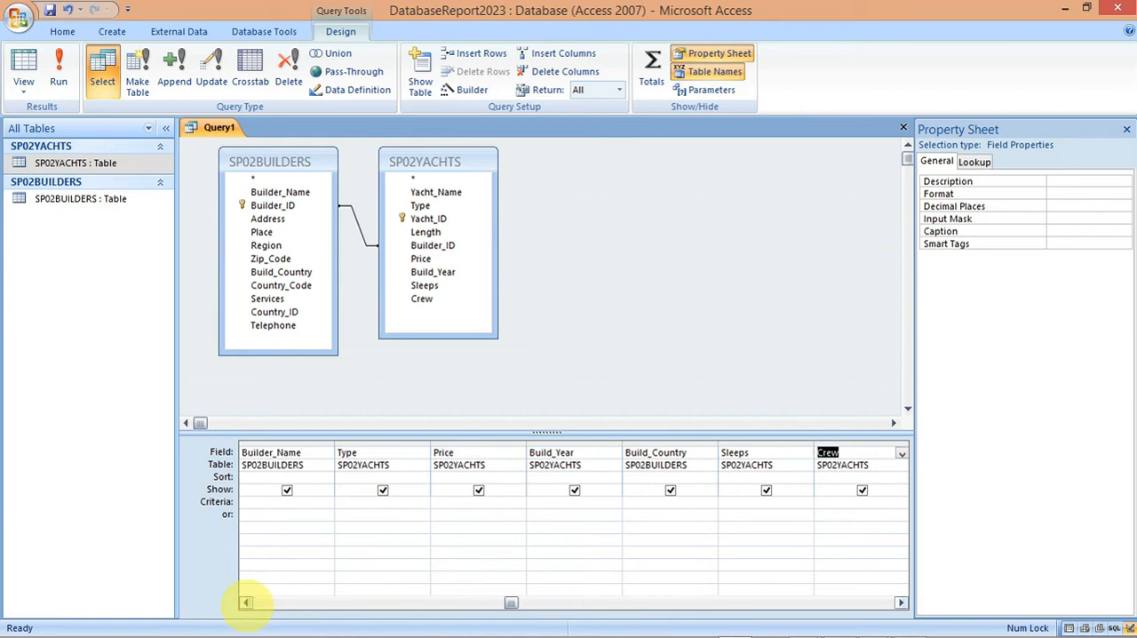
left_click(246, 603)
left_click(246, 602)
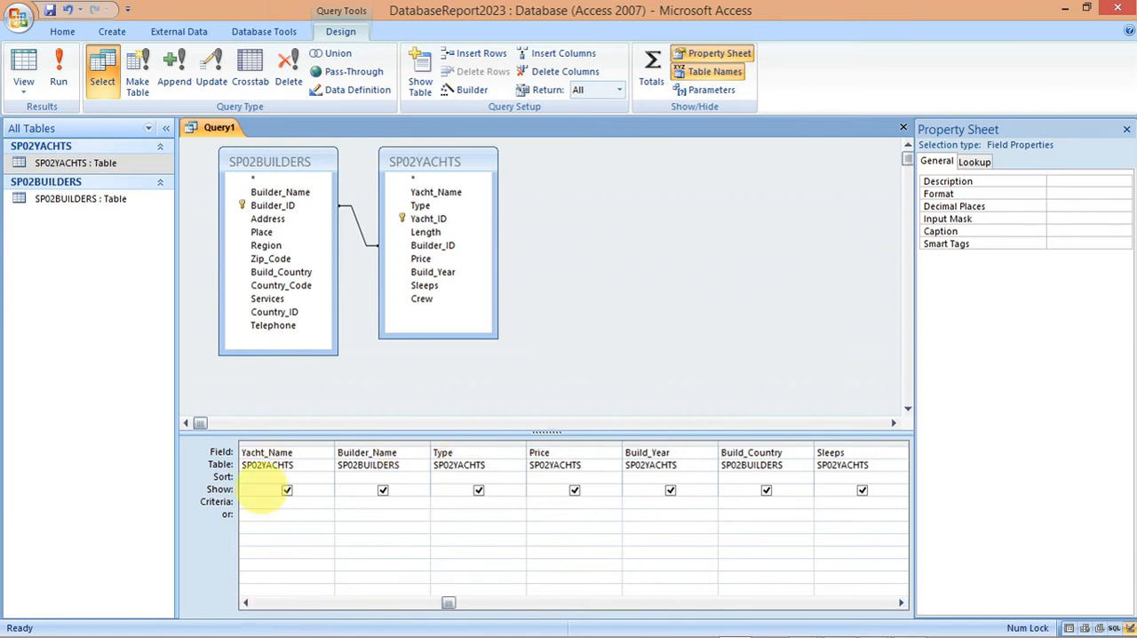
left_click(246, 602)
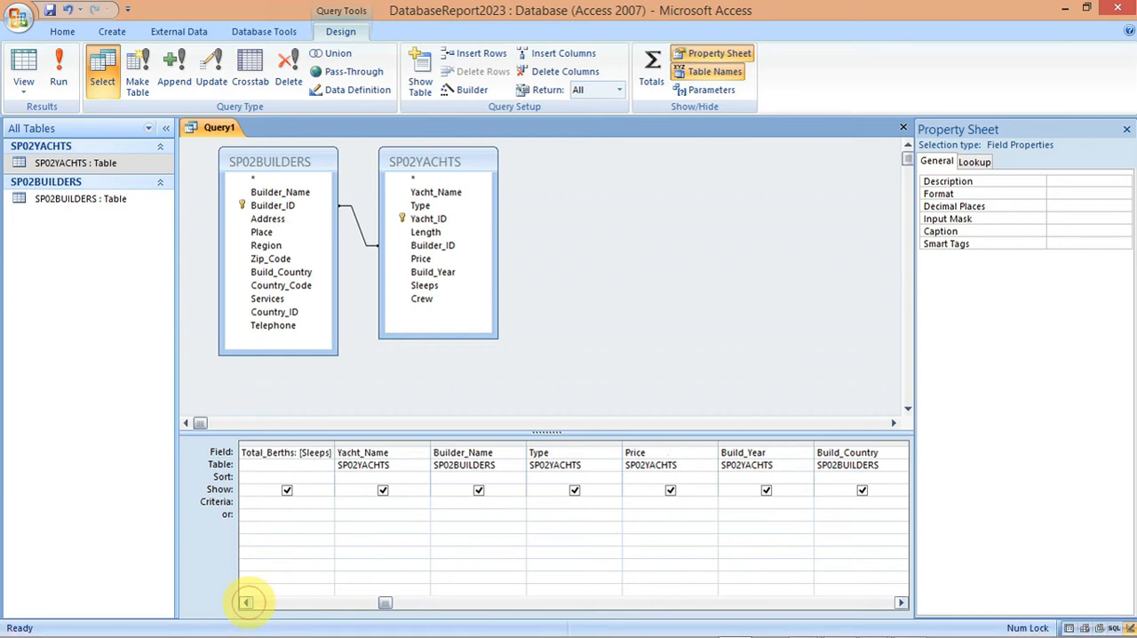
left_click(246, 603)
left_click(246, 602)
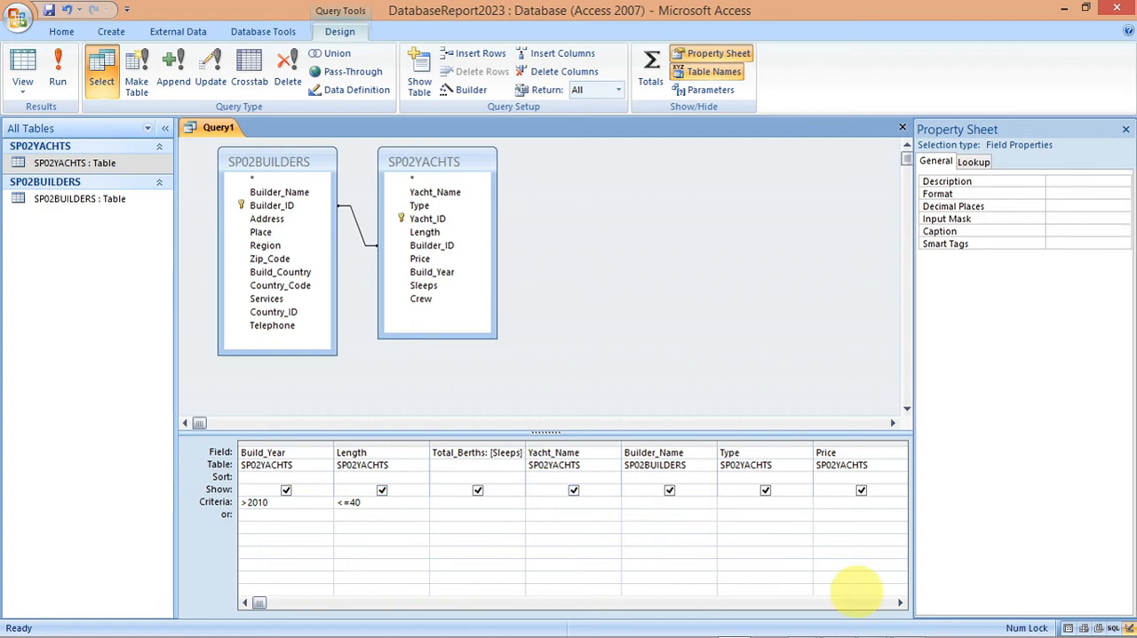
Step: Hide the second Build_Year column, which has no criteria, from the query's output
left_click(899, 602)
left_click(899, 603)
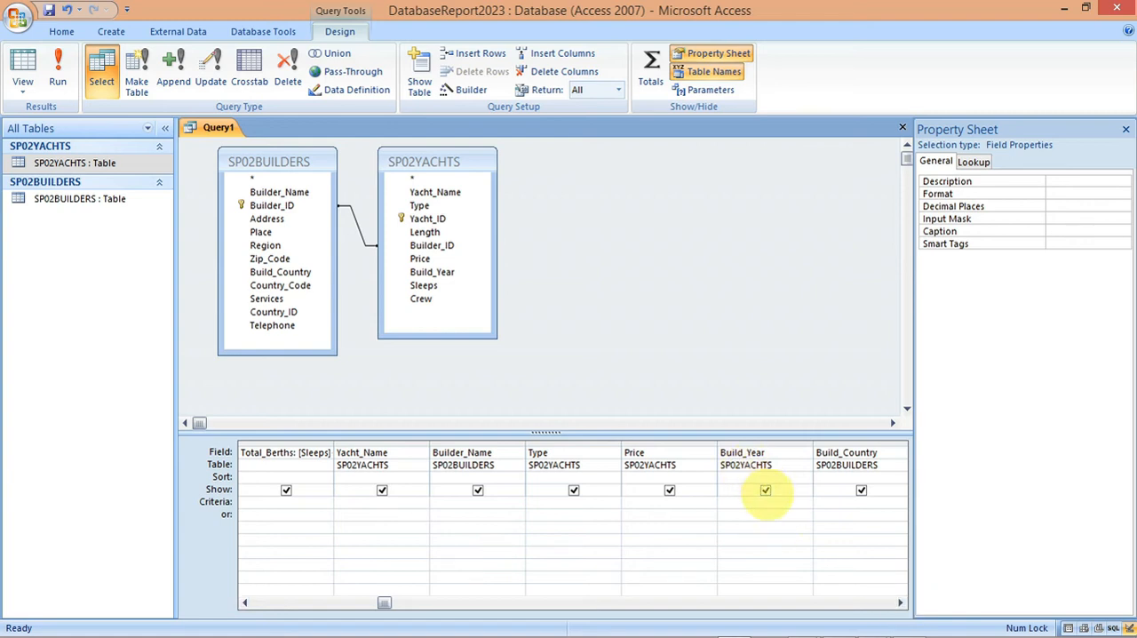
left_click(765, 490)
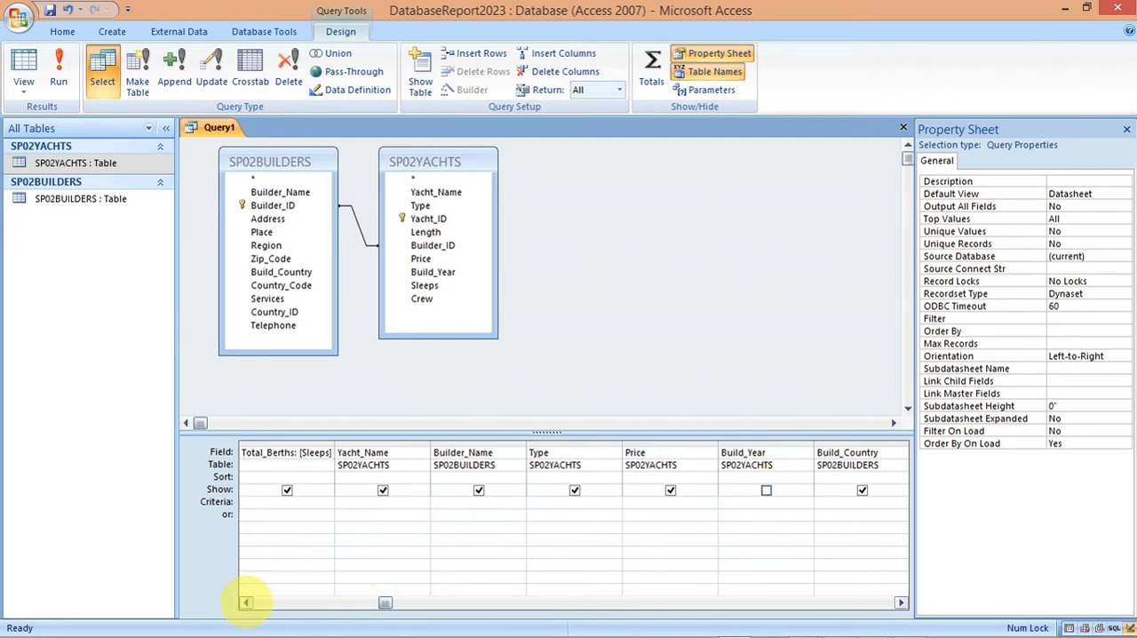
Step: Check the remaining columns of the query grid and run the query
left_click(246, 602)
left_click(246, 602)
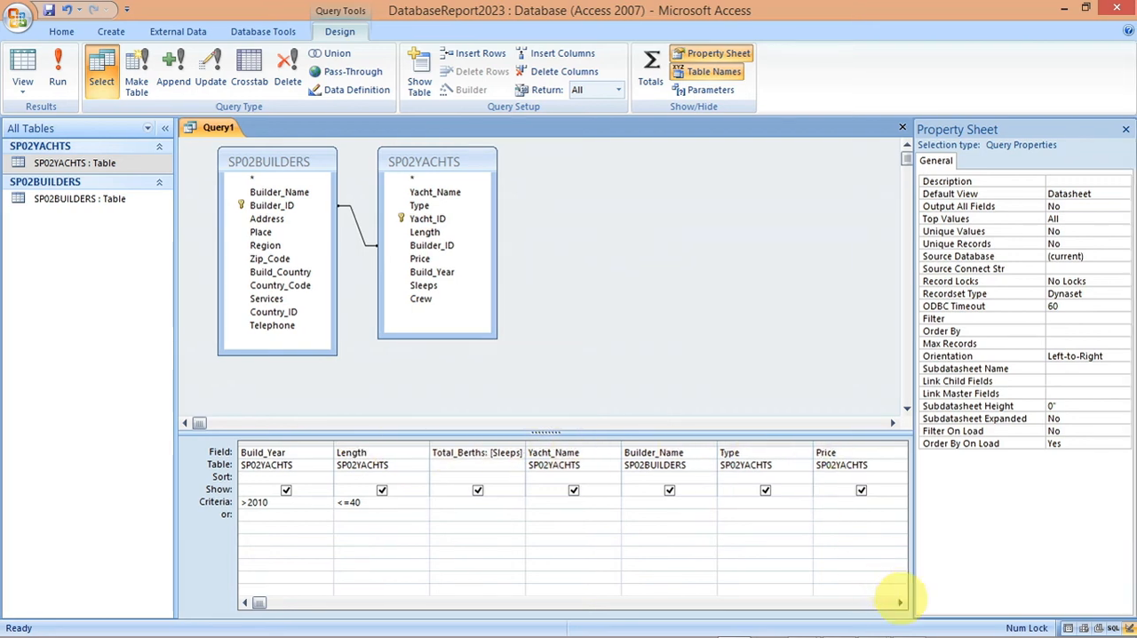
left_click(900, 603)
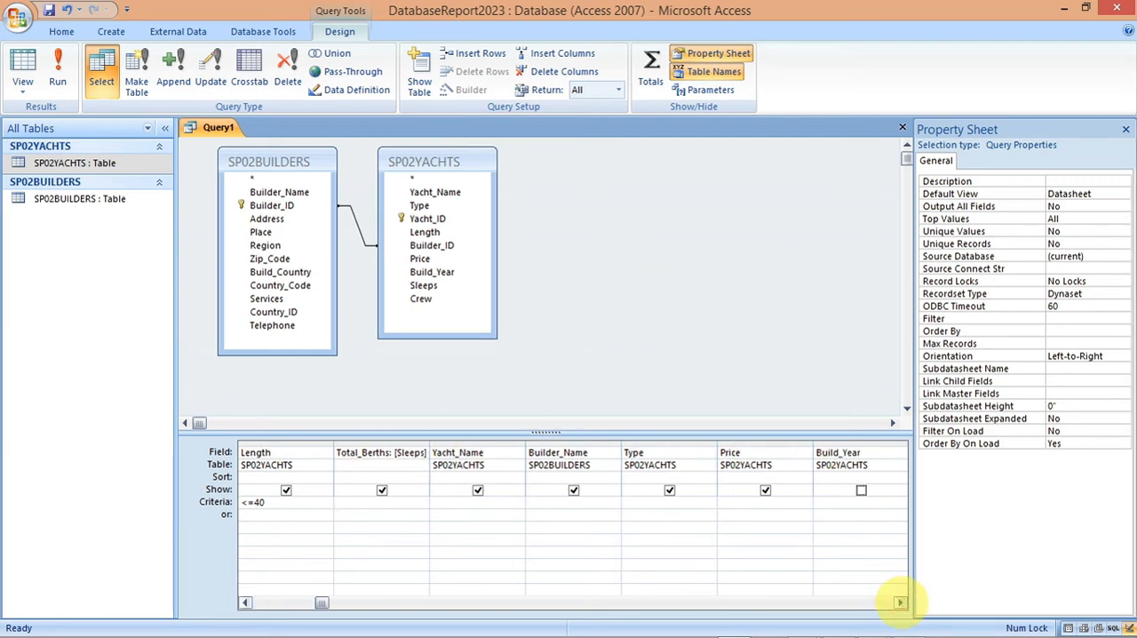
left_click(900, 602)
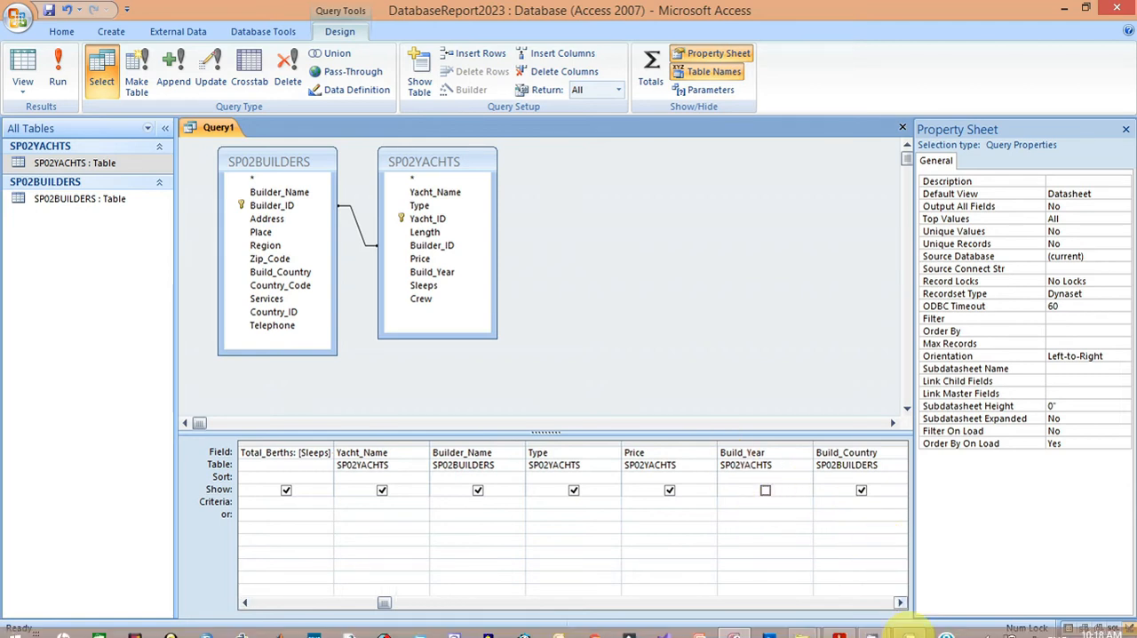
left_click(900, 602)
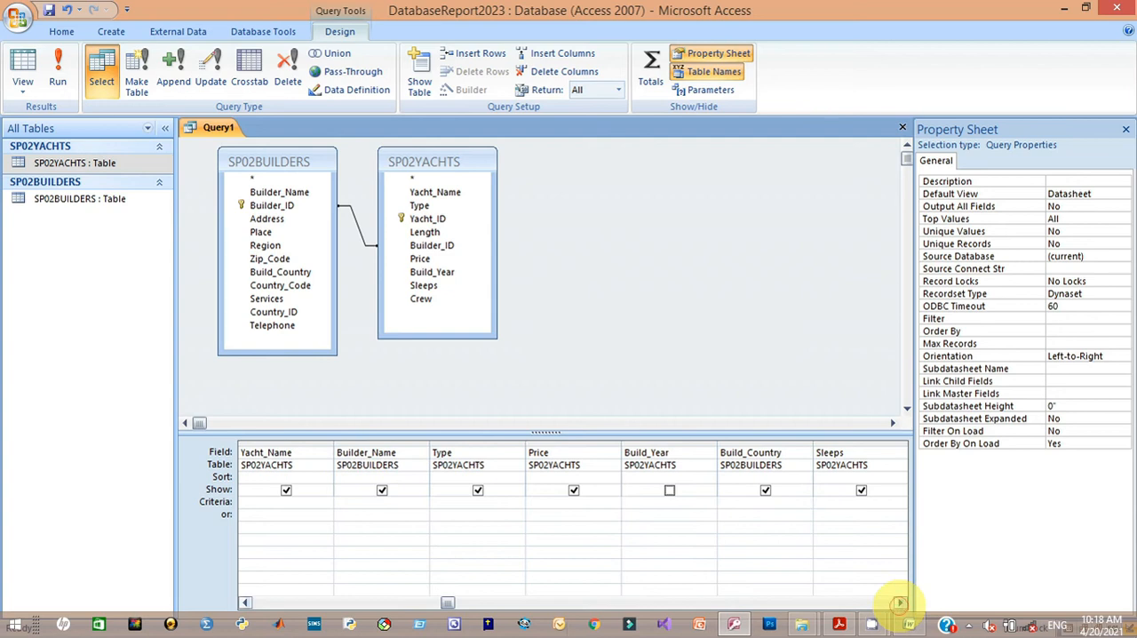
left_click(900, 603)
left_click(899, 602)
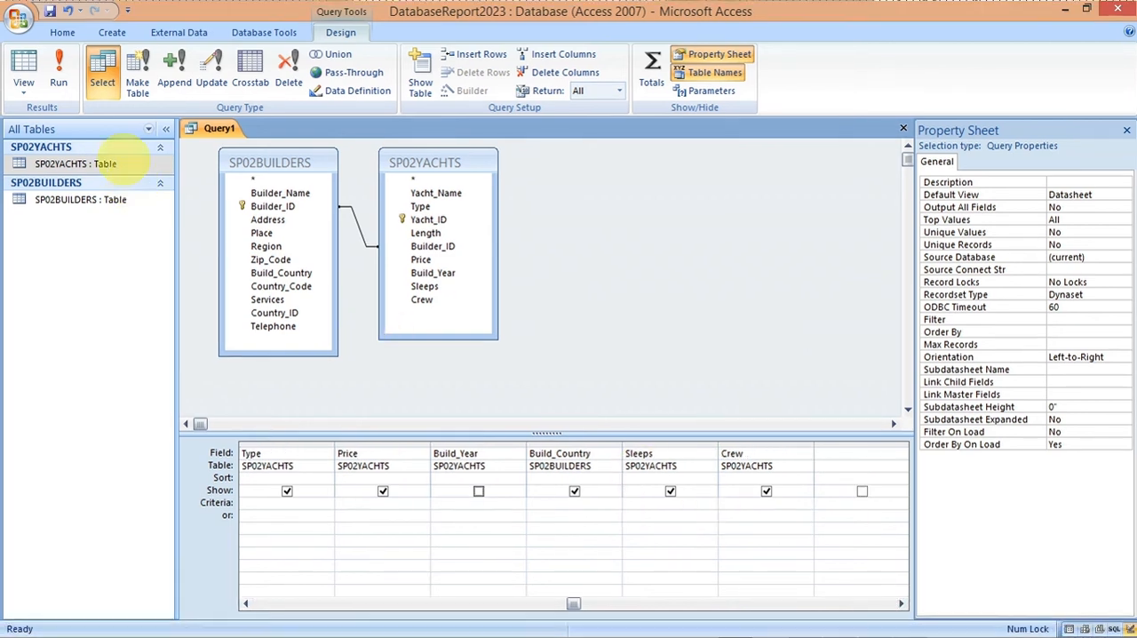
left_click(59, 71)
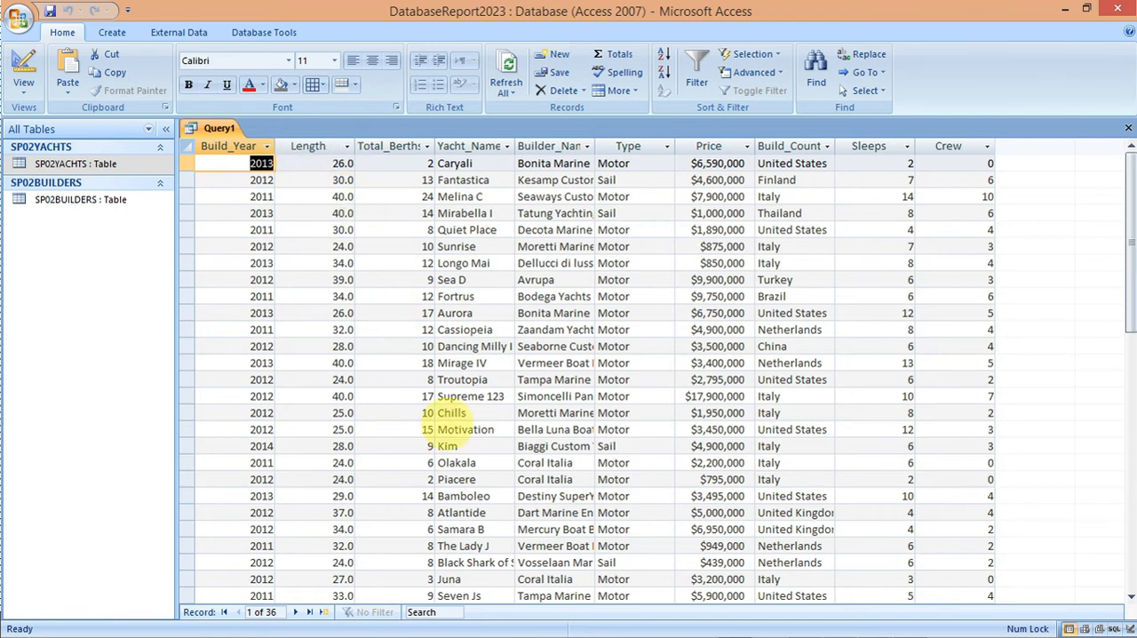
Step: Switch to the exam paper PDF, reread the field, sorting and layout requirements of task 22, and return to Access
mouse_move(770, 605)
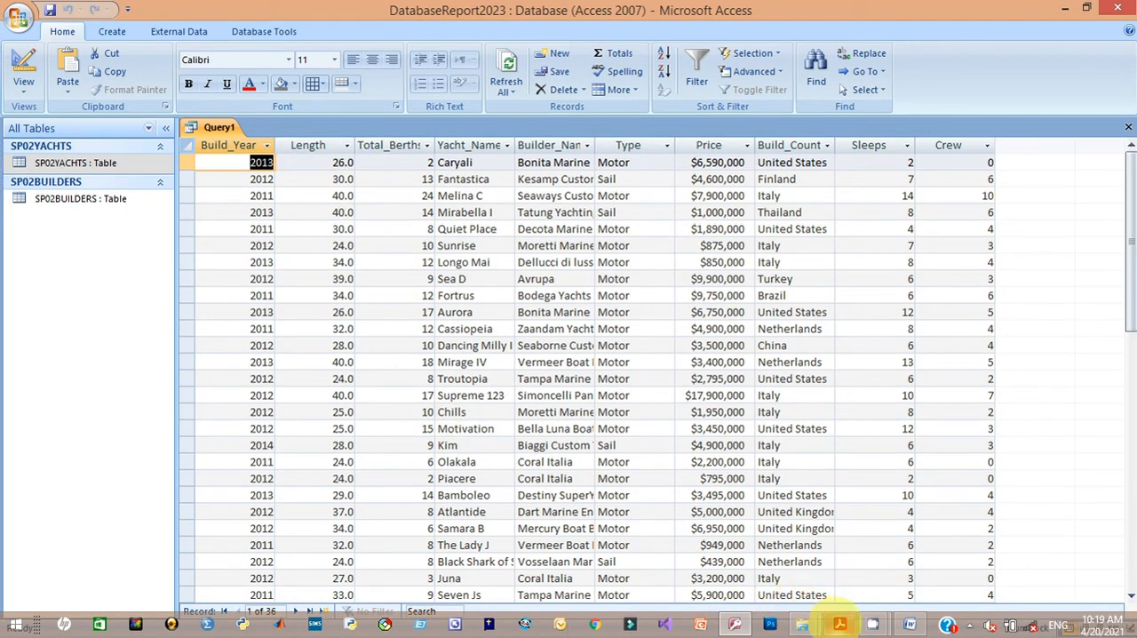
mouse_move(840, 622)
left_click(789, 524)
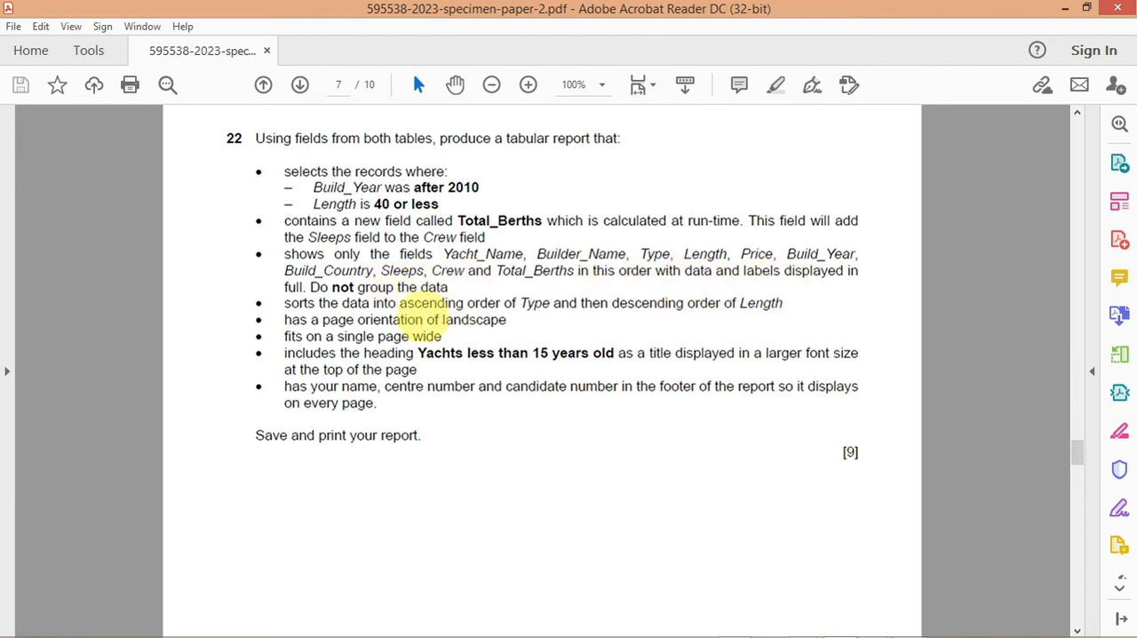
mouse_move(702, 629)
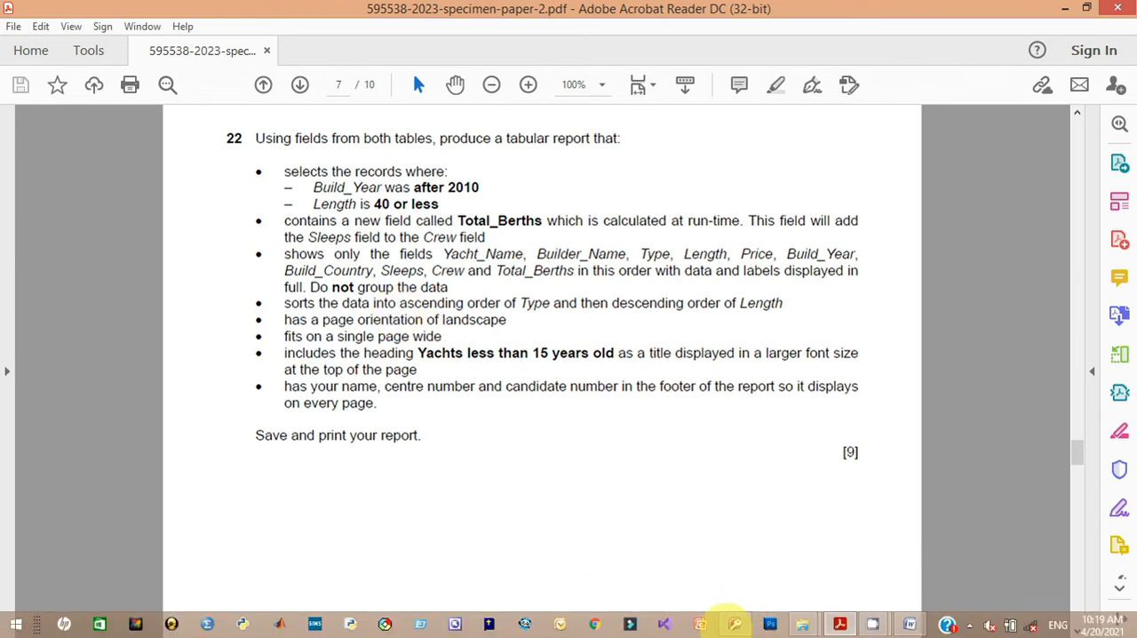
left_click(735, 623)
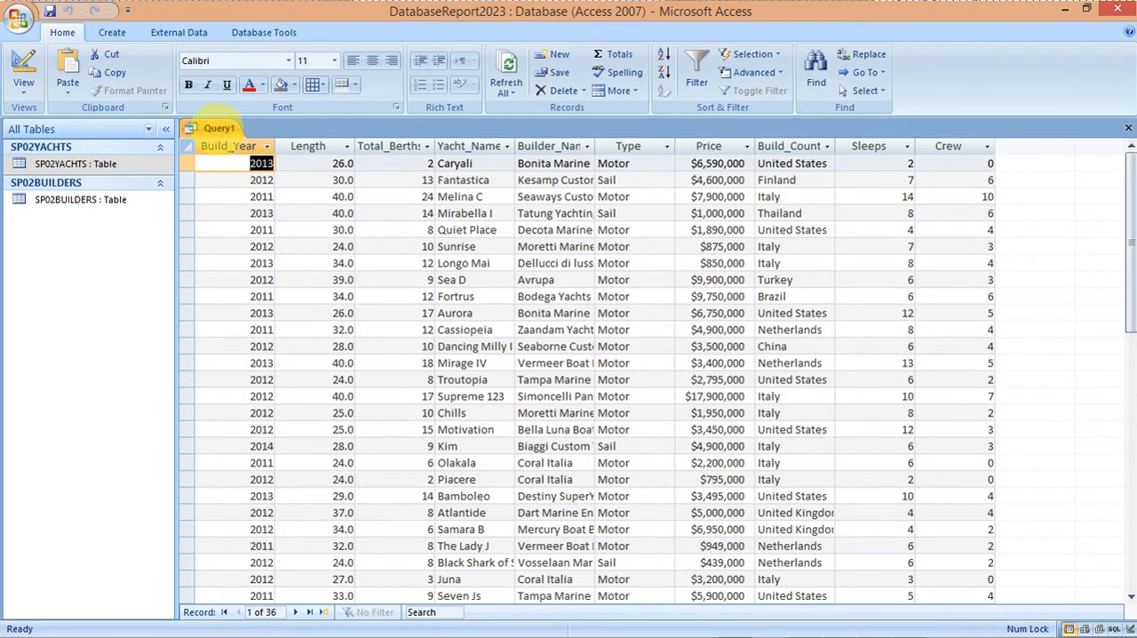
Step: Save the query under the name Query22 and close it
right_click(219, 128)
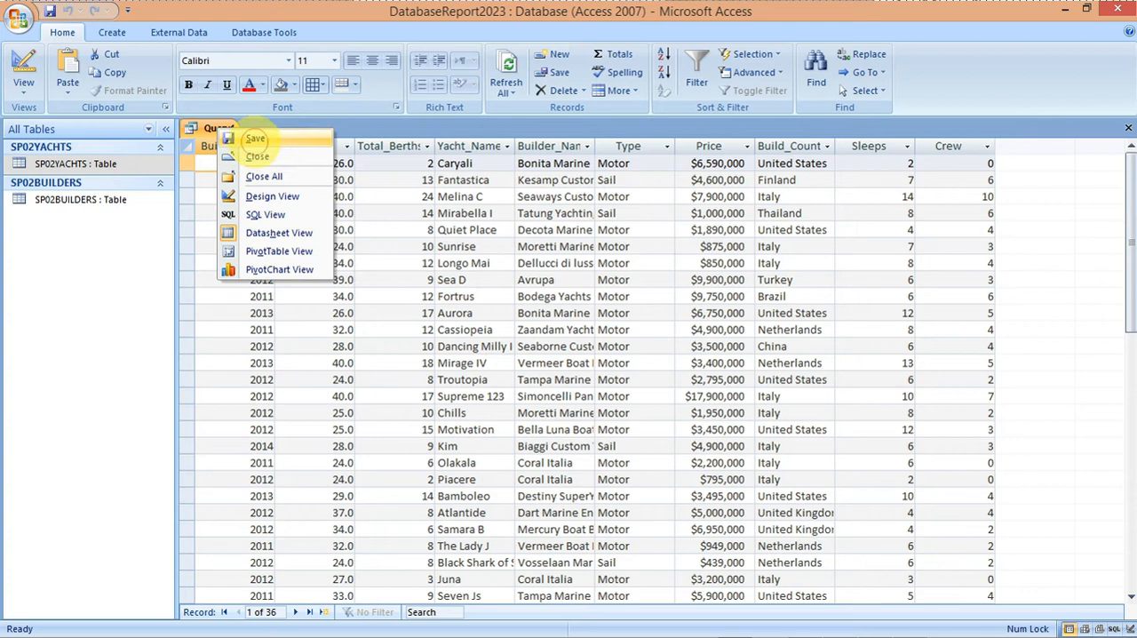
left_click(255, 138)
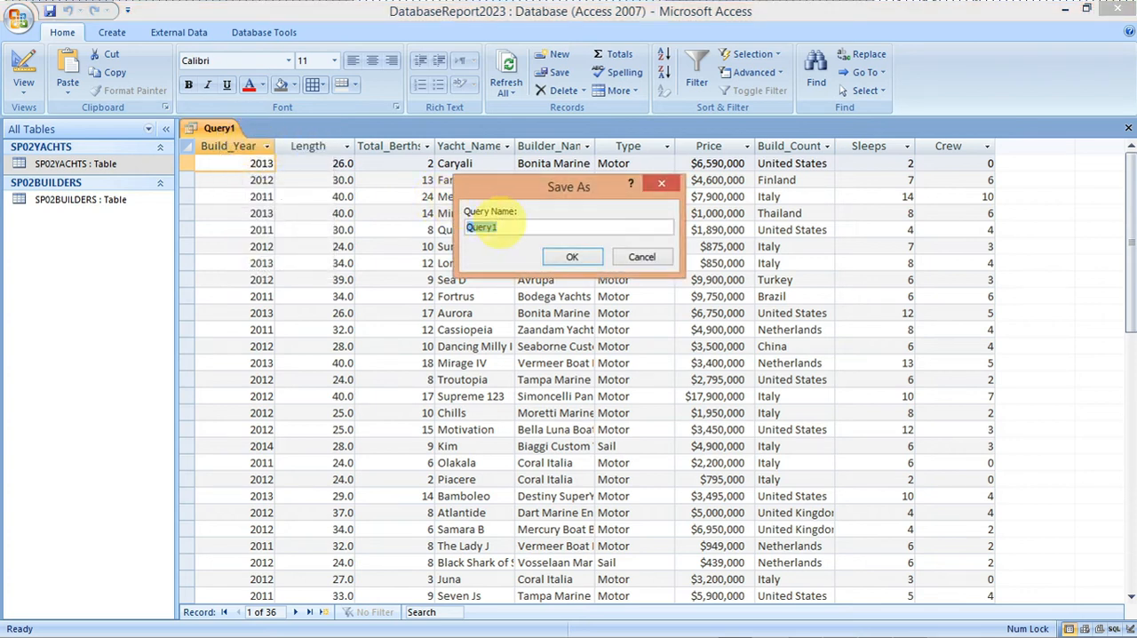
left_click(497, 226)
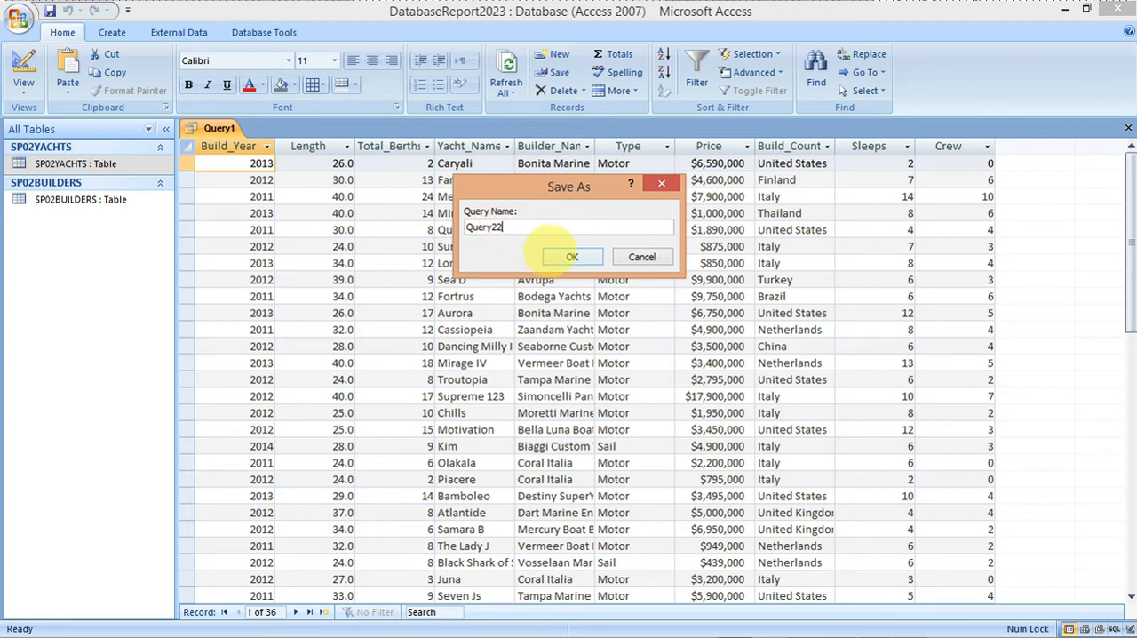
left_click(572, 257)
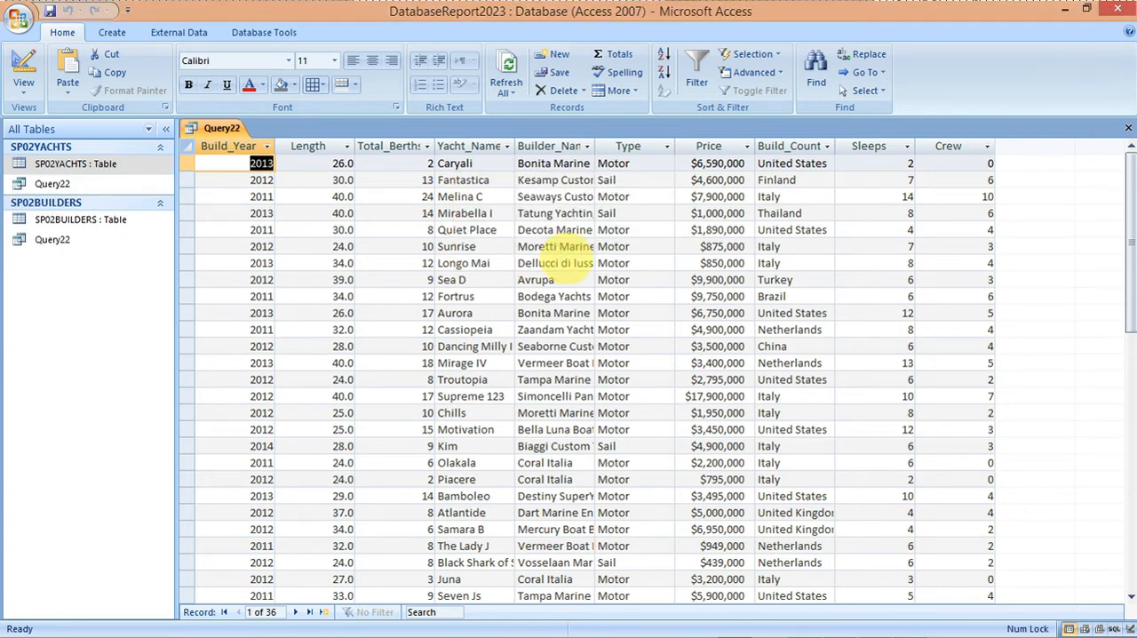
right_click(213, 127)
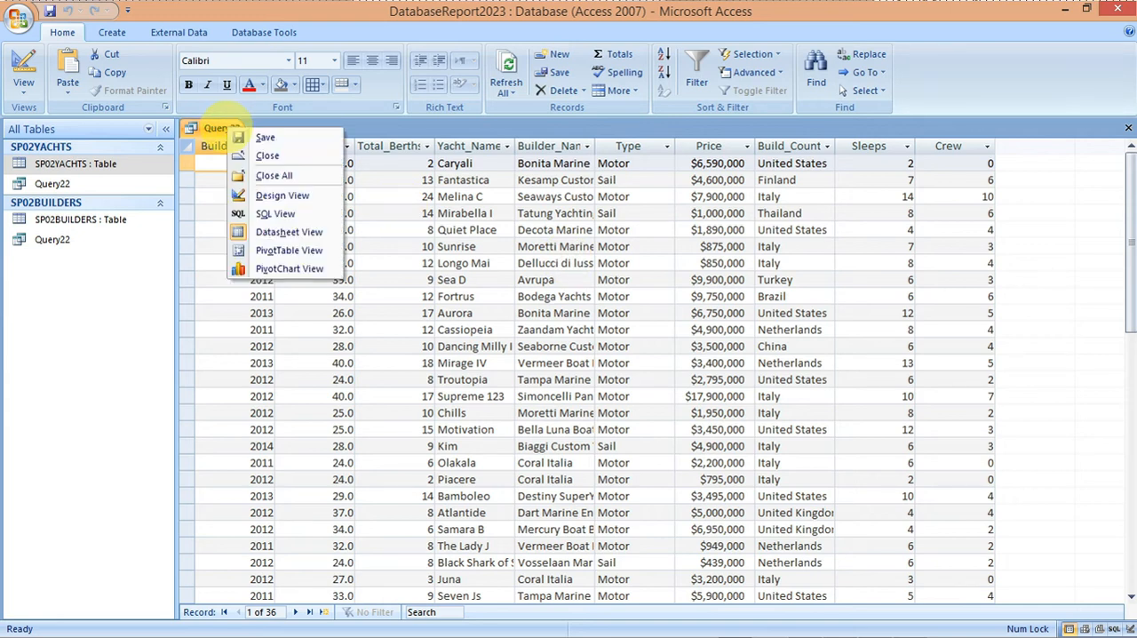
left_click(222, 127)
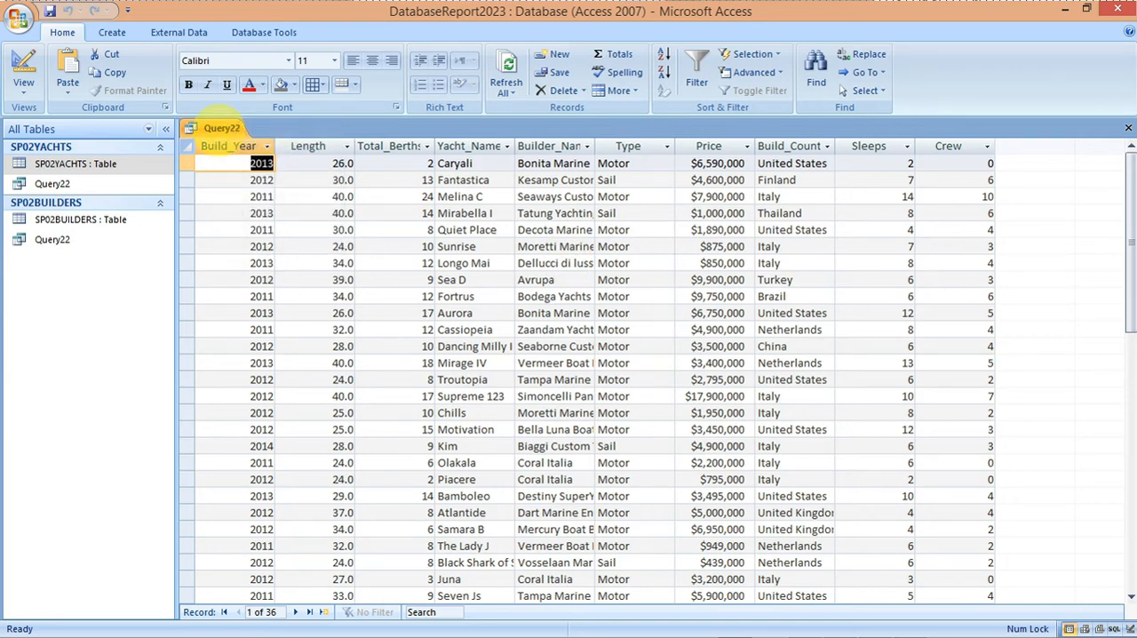
right_click(222, 127)
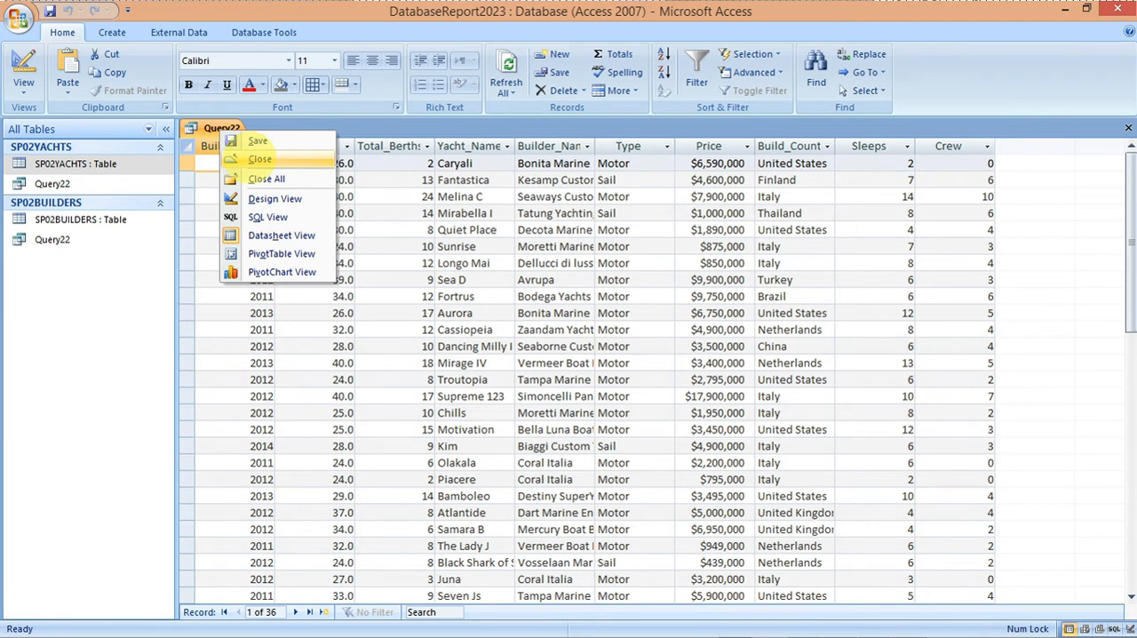
left_click(257, 158)
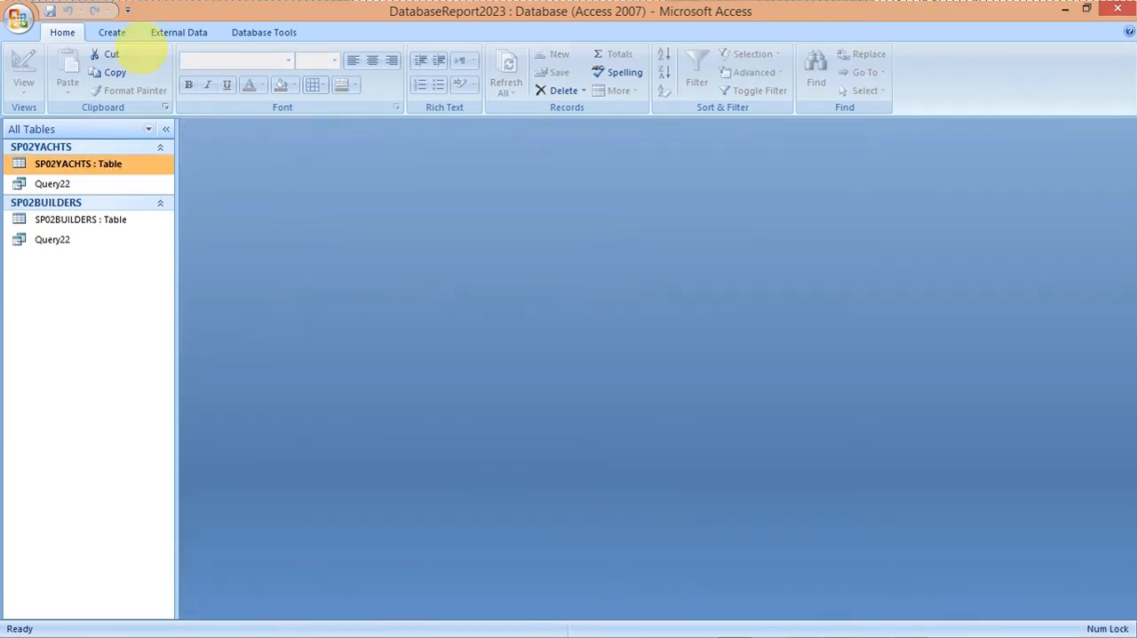
Step: Start a new report with the Report Wizard, using Query22 as its source
left_click(114, 32)
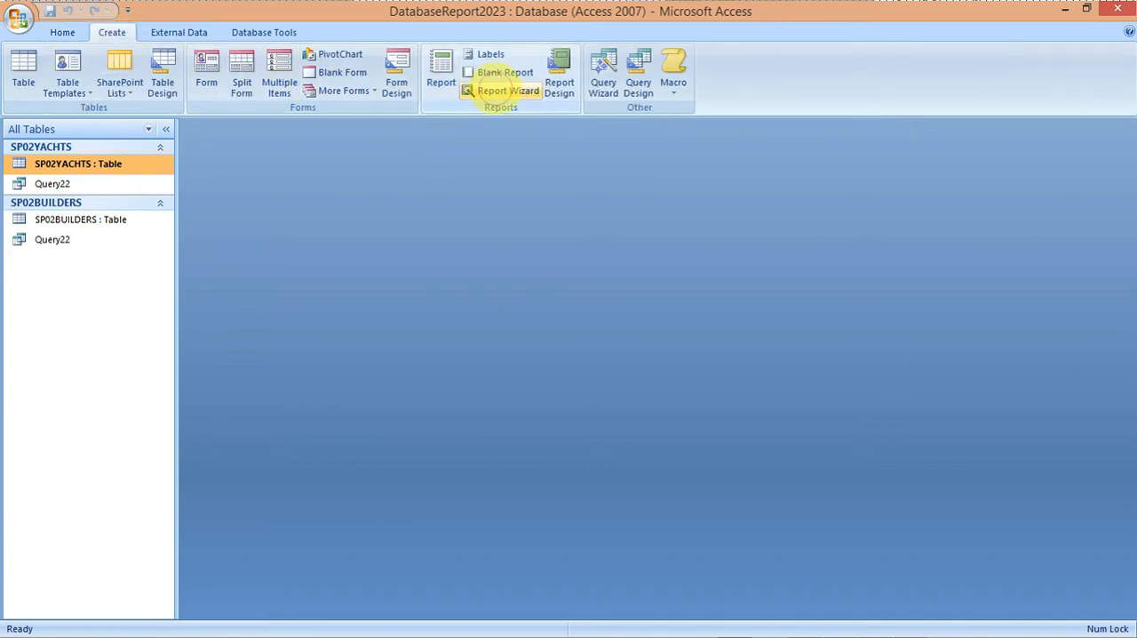
left_click(496, 89)
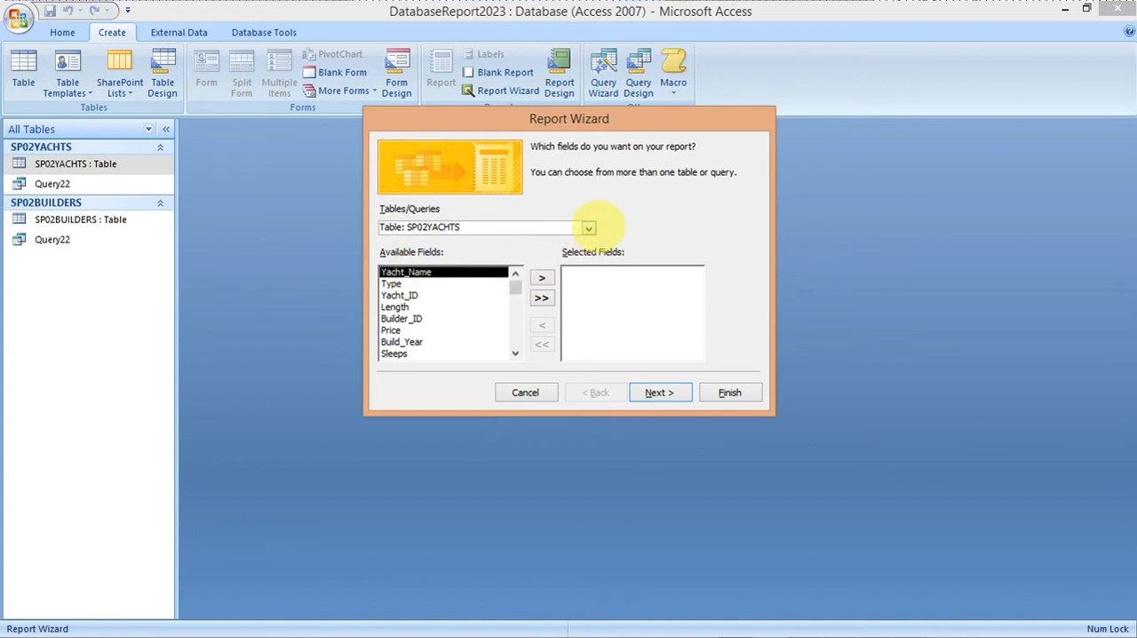
left_click(588, 228)
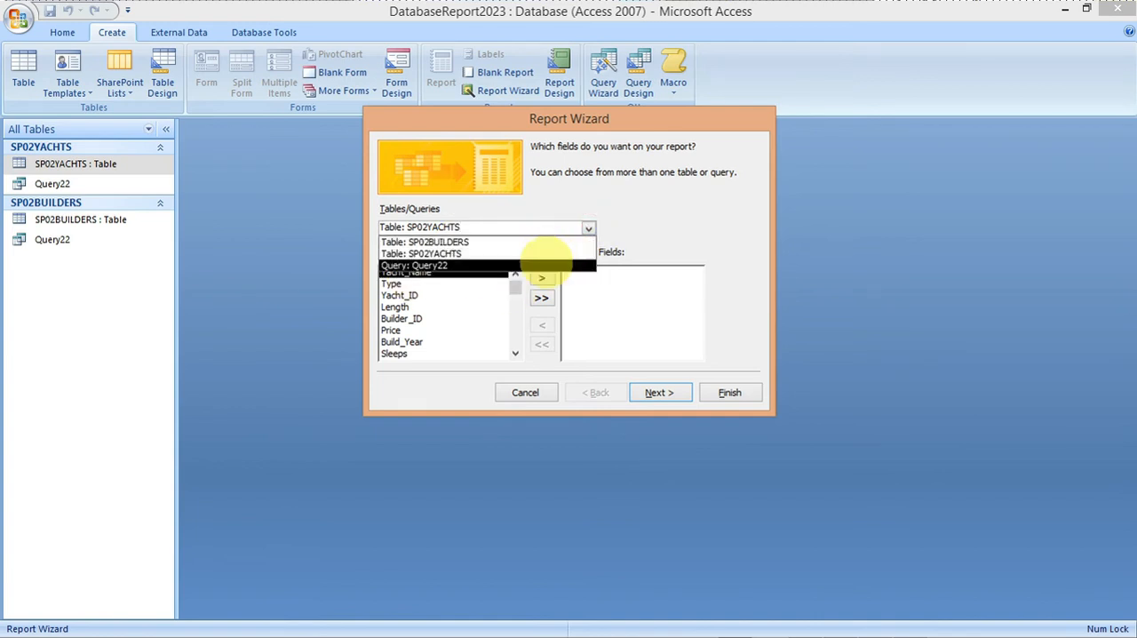
left_click(544, 264)
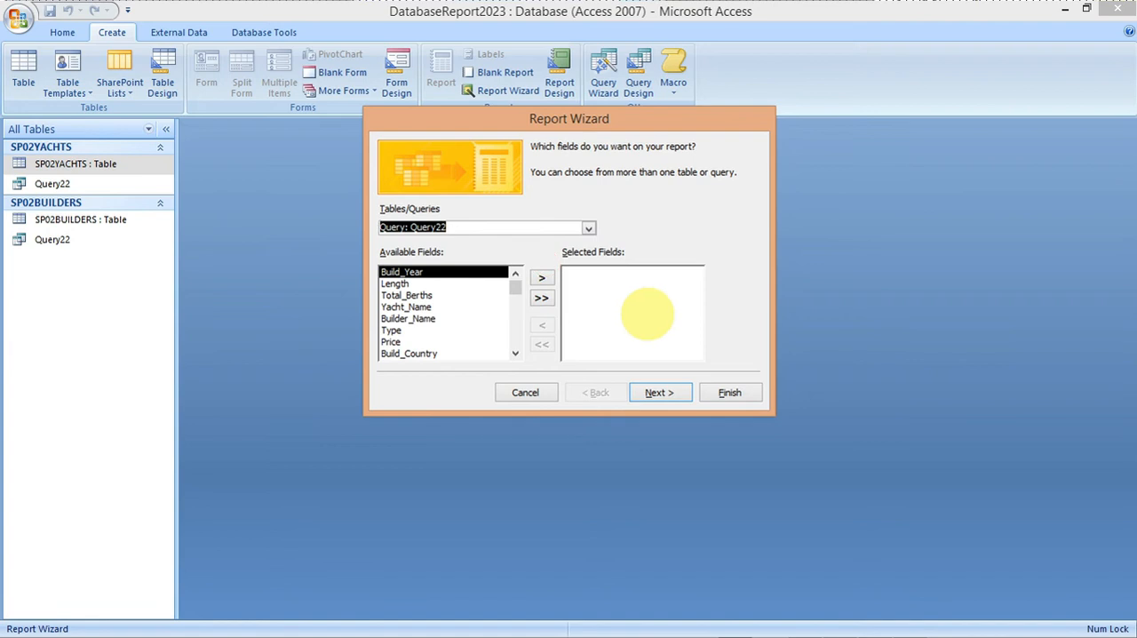
Step: Consult the exam paper's field order and add Yacht_Name and Builder_Name to the report's selected fields
mouse_move(765, 633)
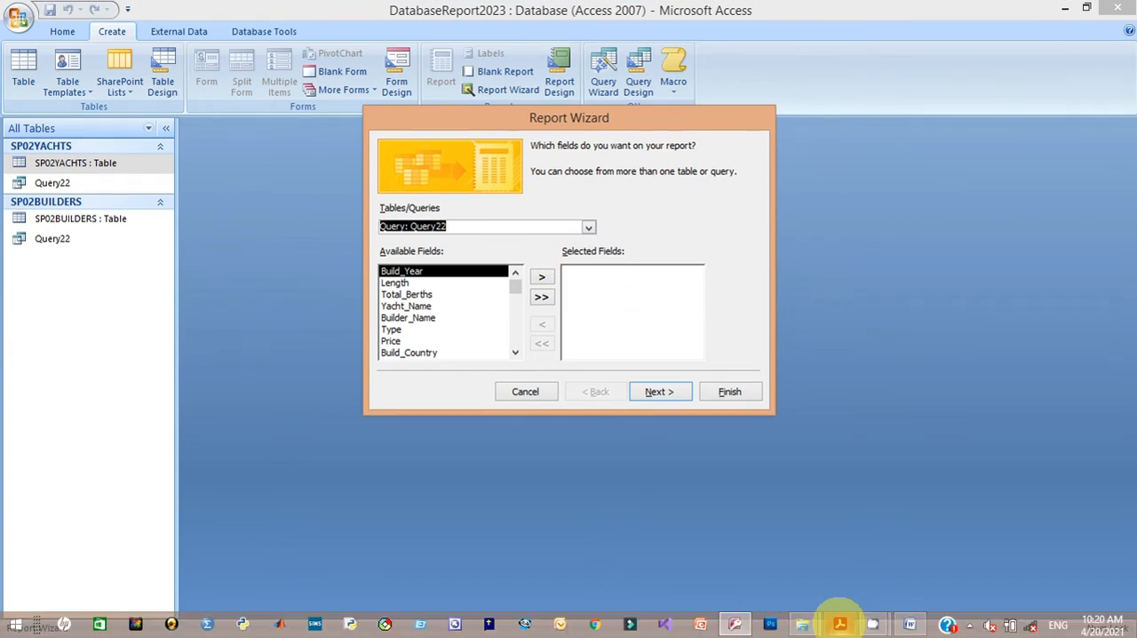
mouse_move(840, 622)
left_click(818, 569)
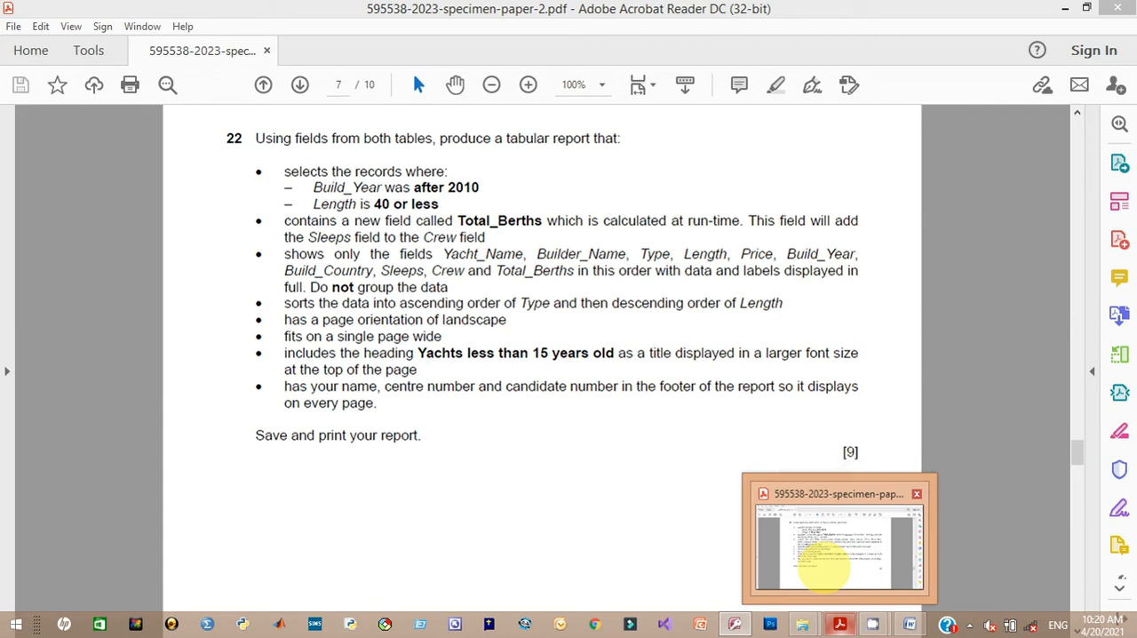
key("alt+Tab")
left_click(417, 306)
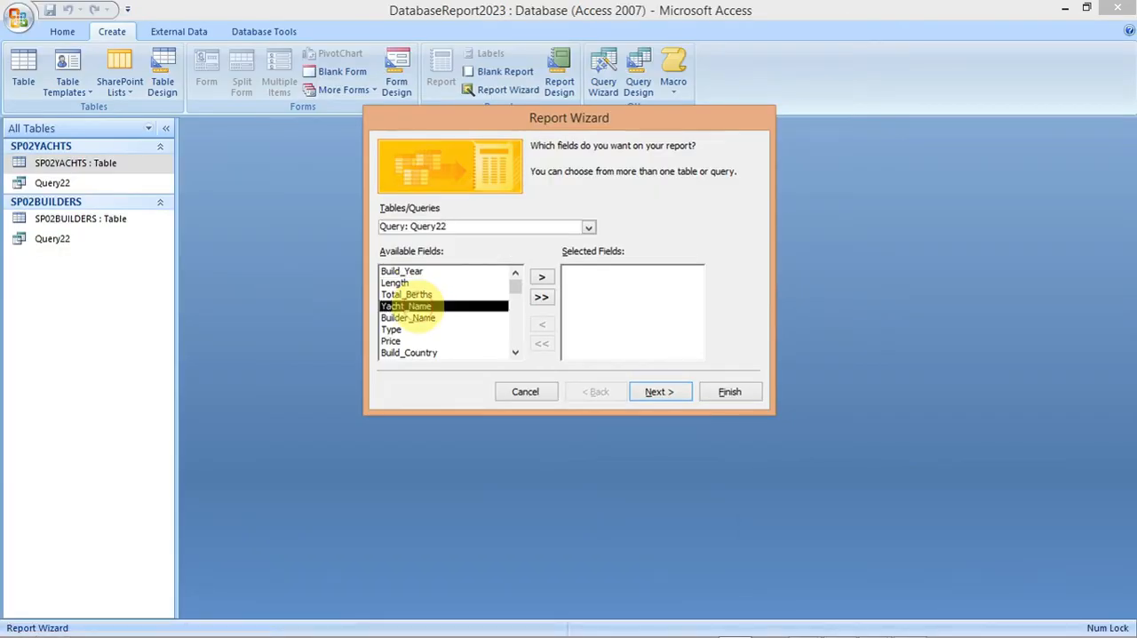
double_click(417, 306)
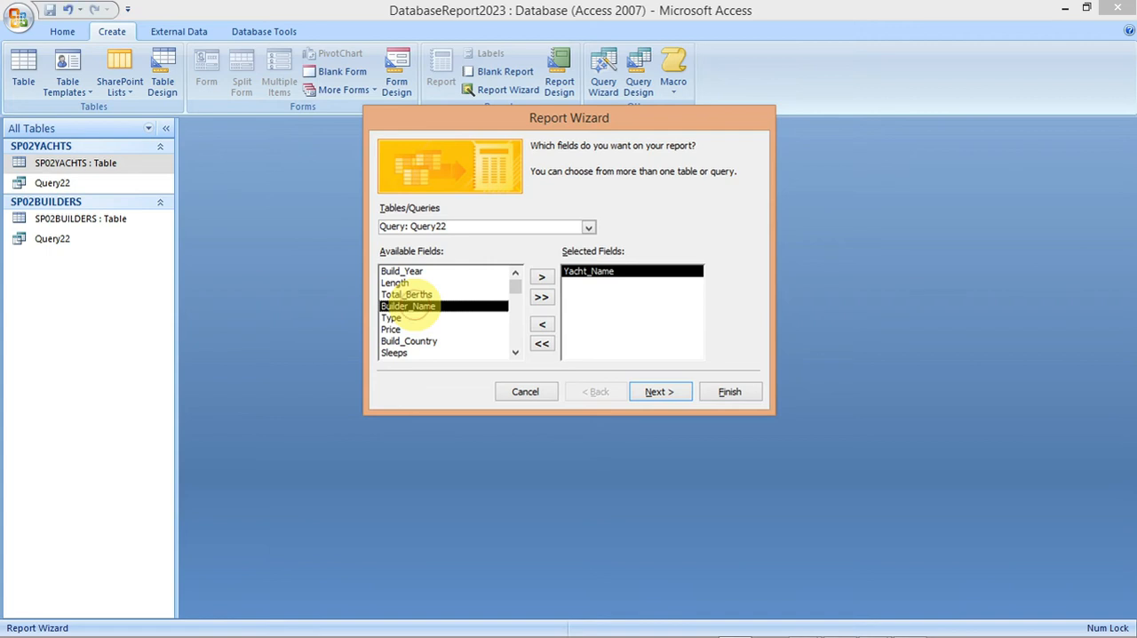
double_click(417, 306)
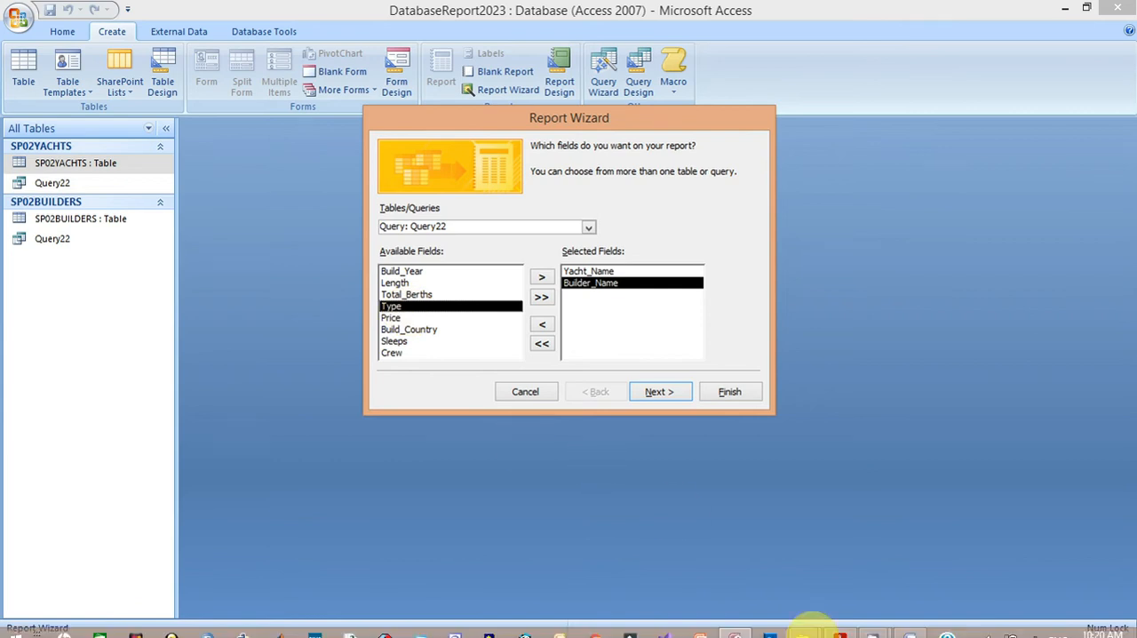
Step: Check the field order in the exam paper and add Type and Length to the report's selected fields
mouse_move(839, 624)
left_click(822, 533)
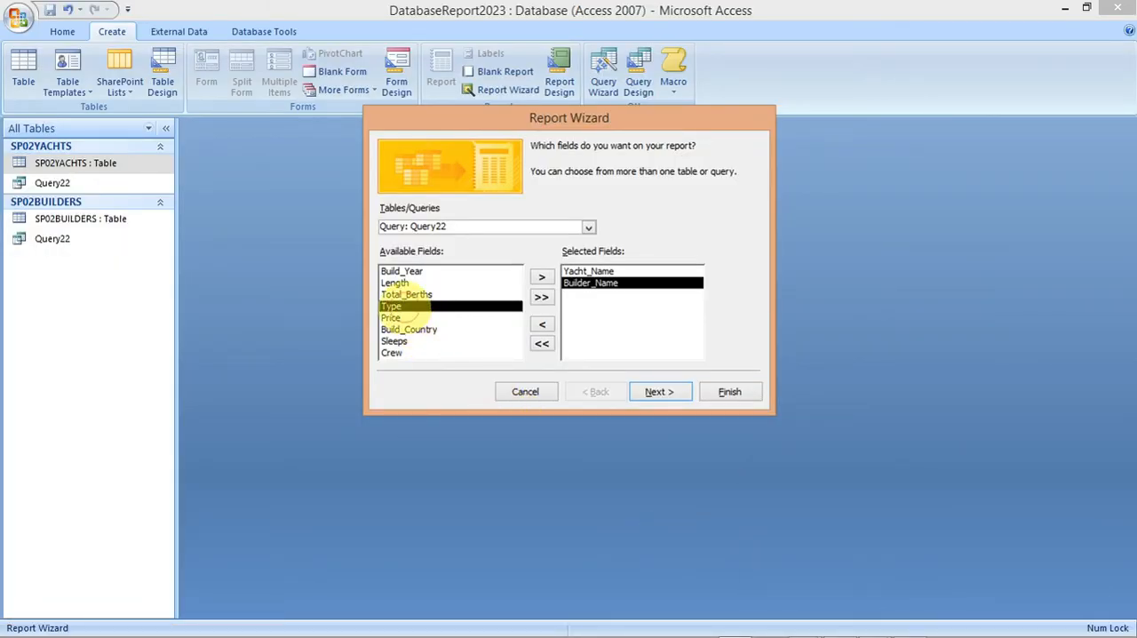
double_click(413, 305)
left_click(399, 282)
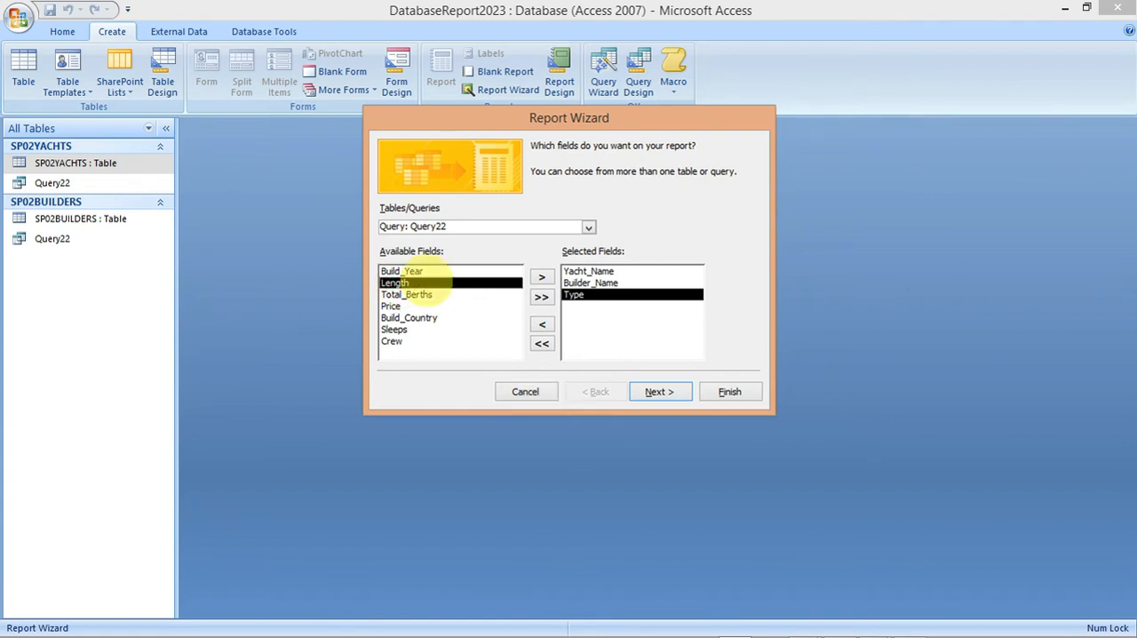
left_click(541, 276)
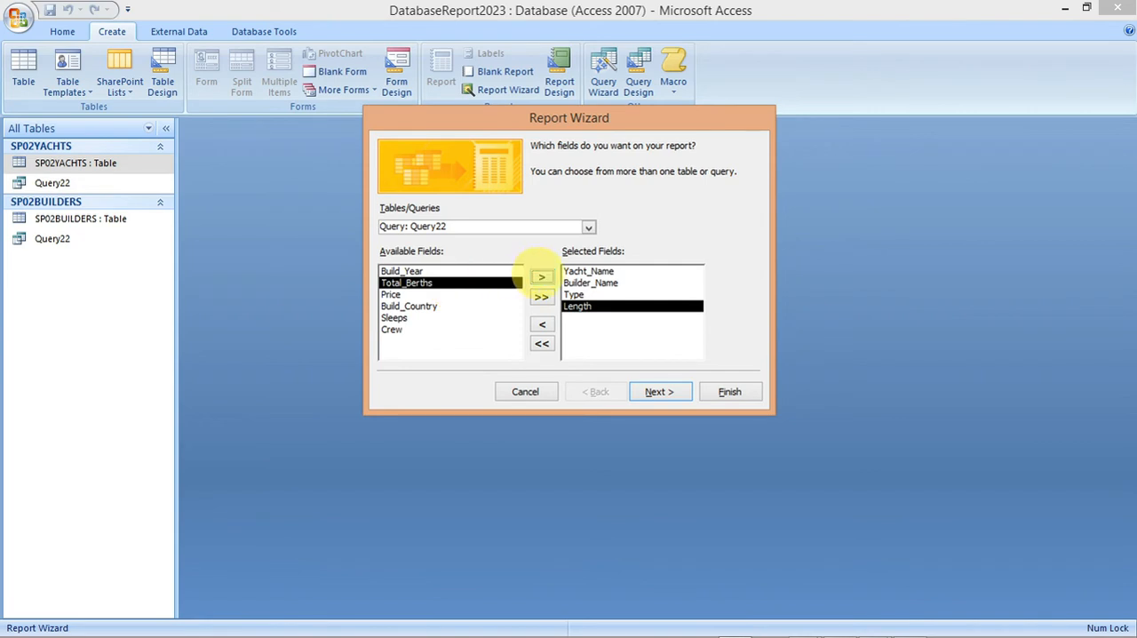
Step: Consult the exam paper again and add Price and Build_Year to the report's selected fields
mouse_move(840, 626)
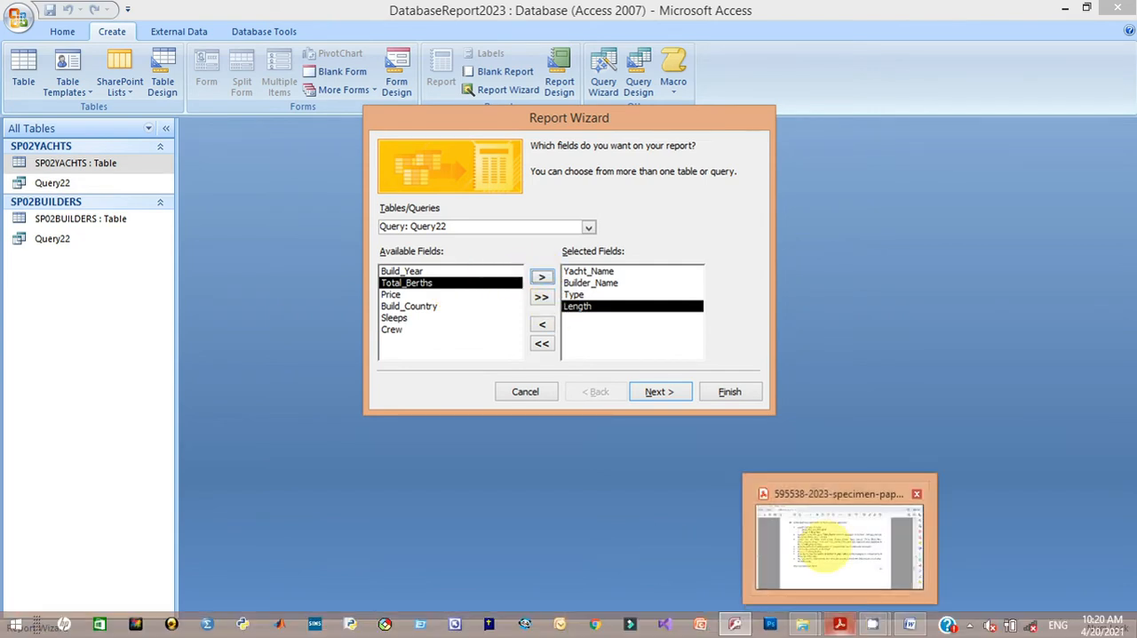
left_click(800, 538)
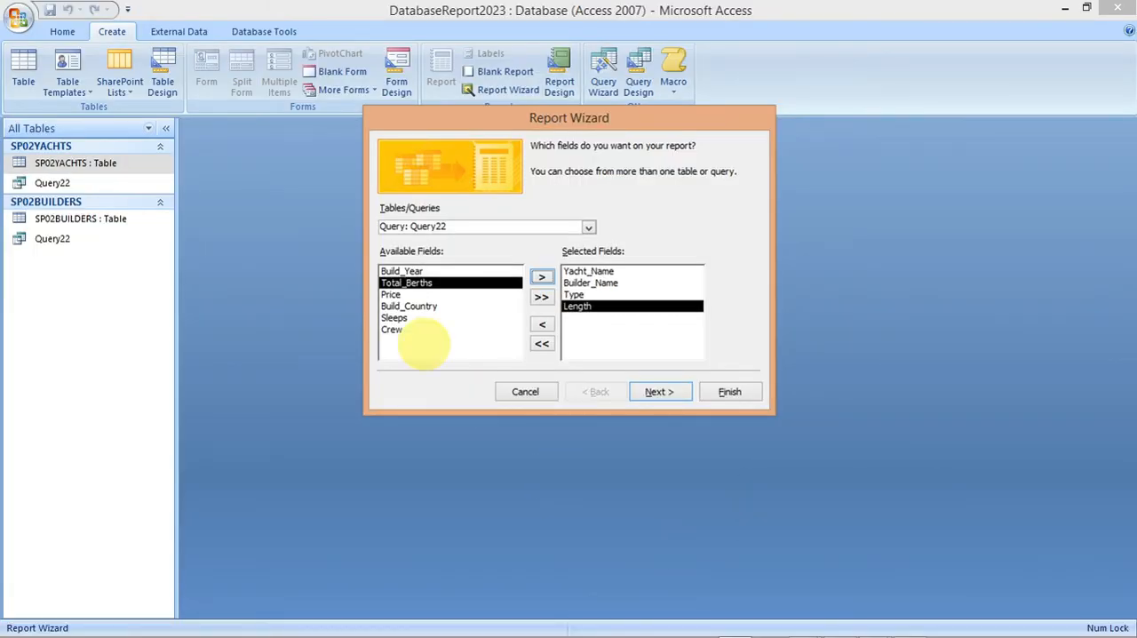
double_click(391, 294)
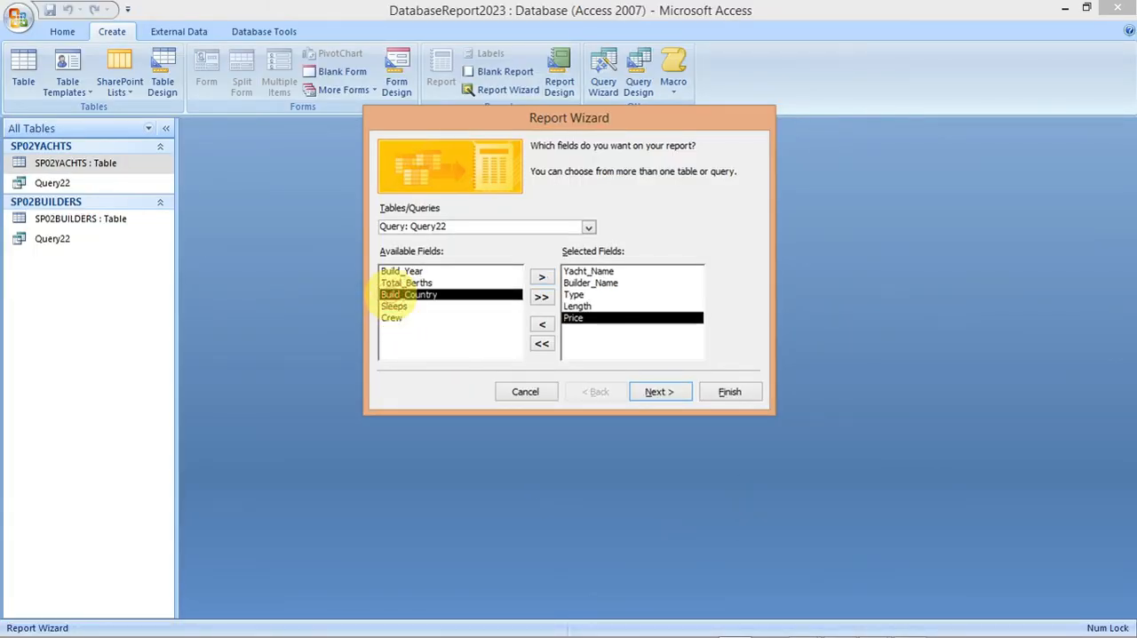
left_click(396, 271)
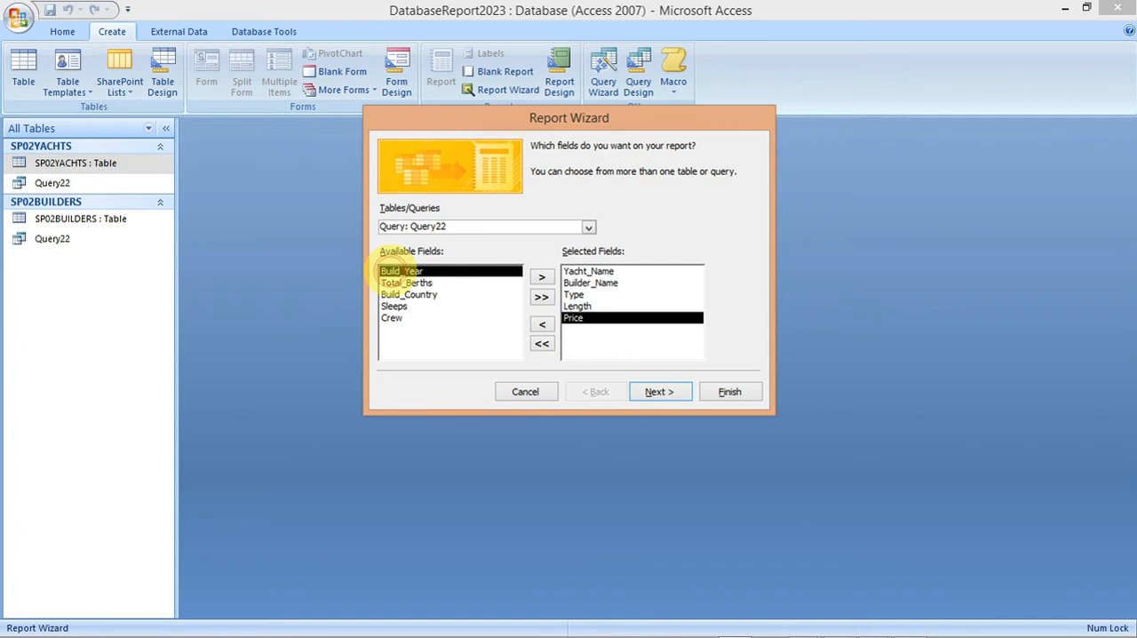
left_click(540, 276)
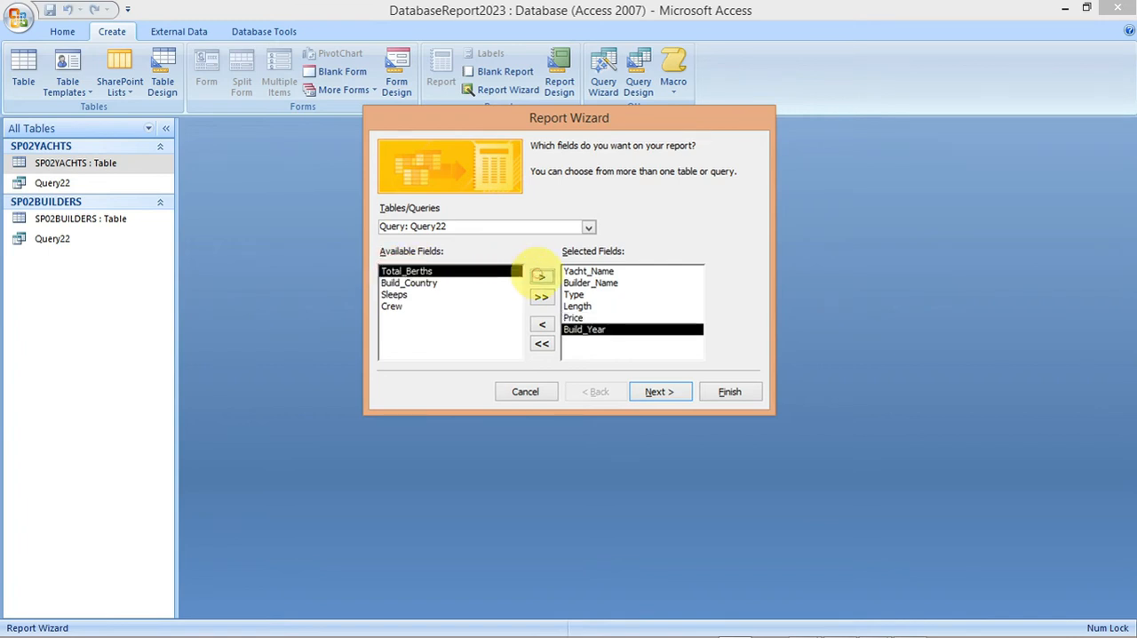
Step: Following the exam paper's order, add Build_Country, Sleeps, Crew and Total_Berths to the report's selected fields
mouse_move(840, 623)
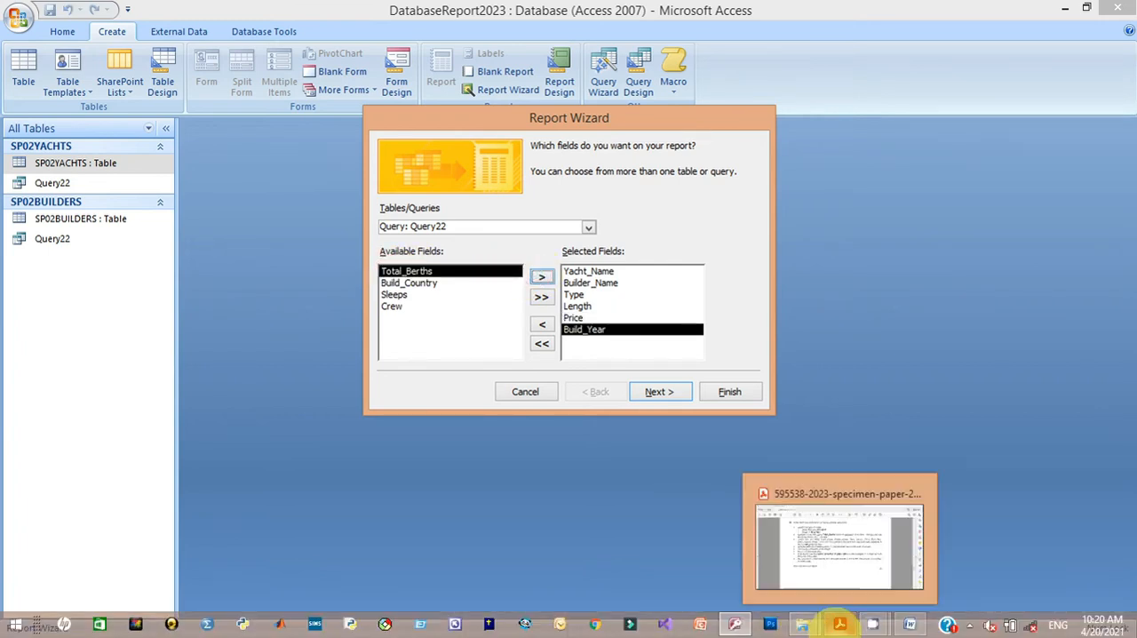
left_click(826, 537)
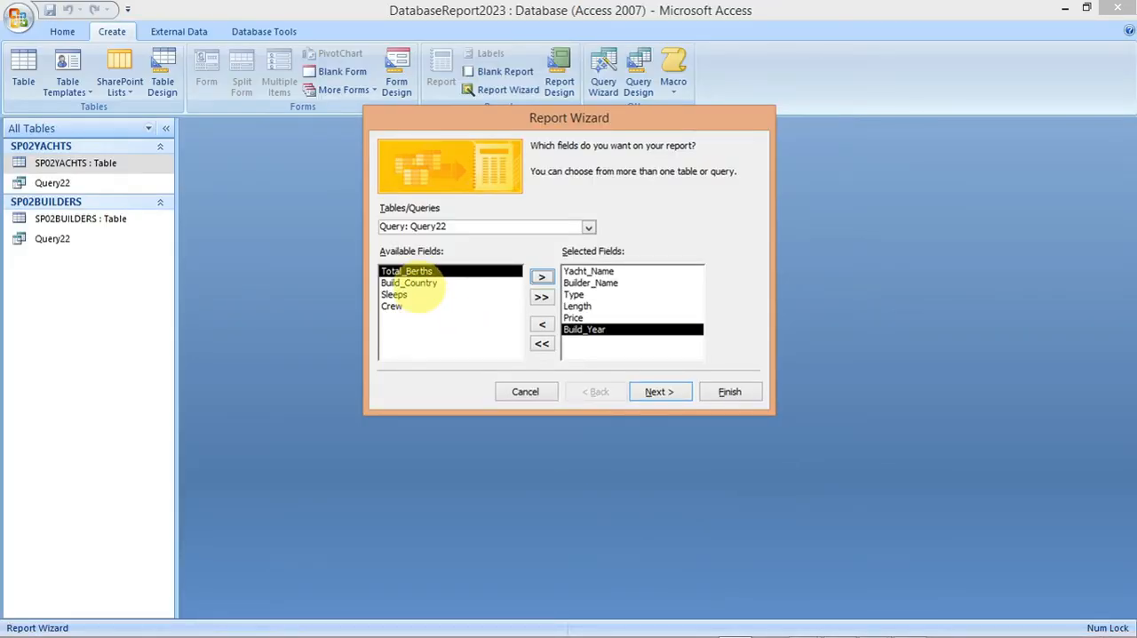
left_click(411, 283)
left_click(541, 276)
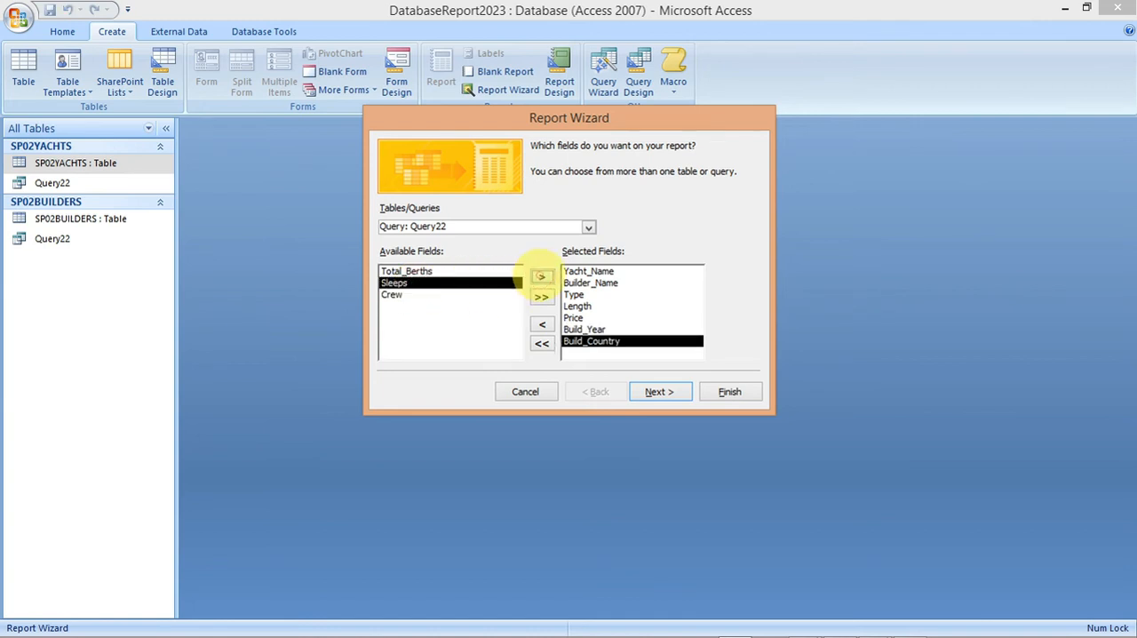
left_click(541, 276)
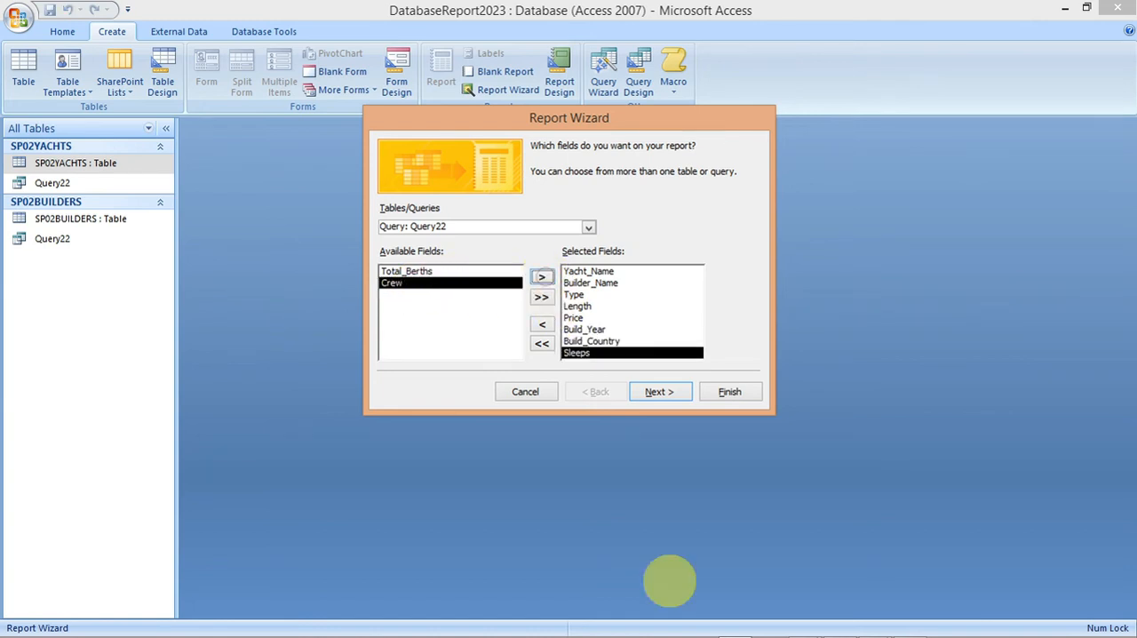
mouse_move(839, 623)
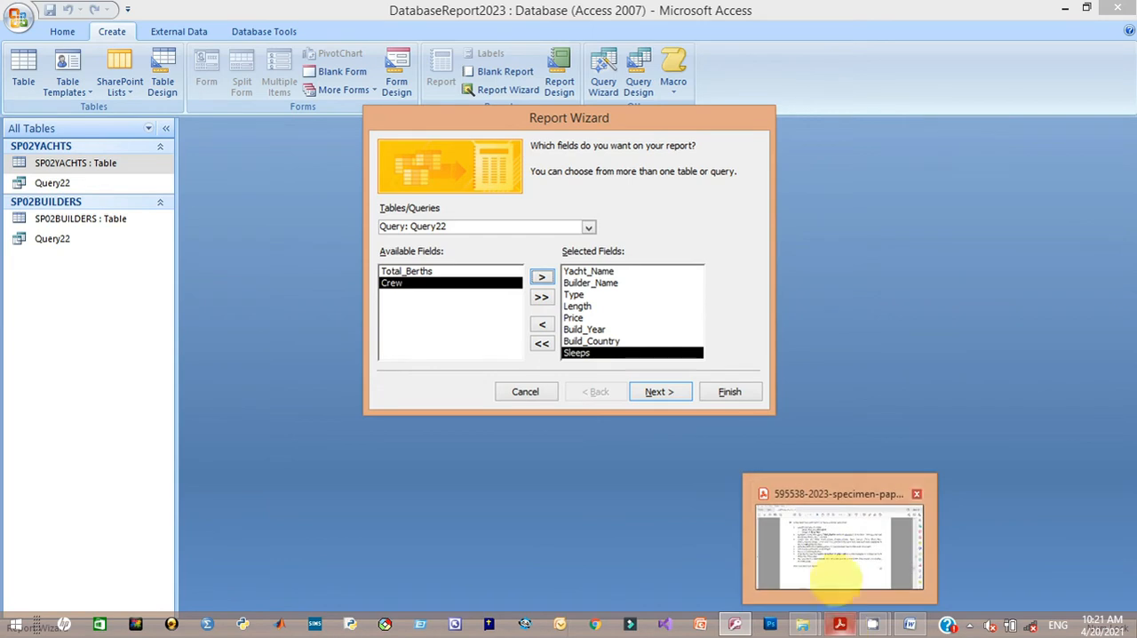
left_click(831, 561)
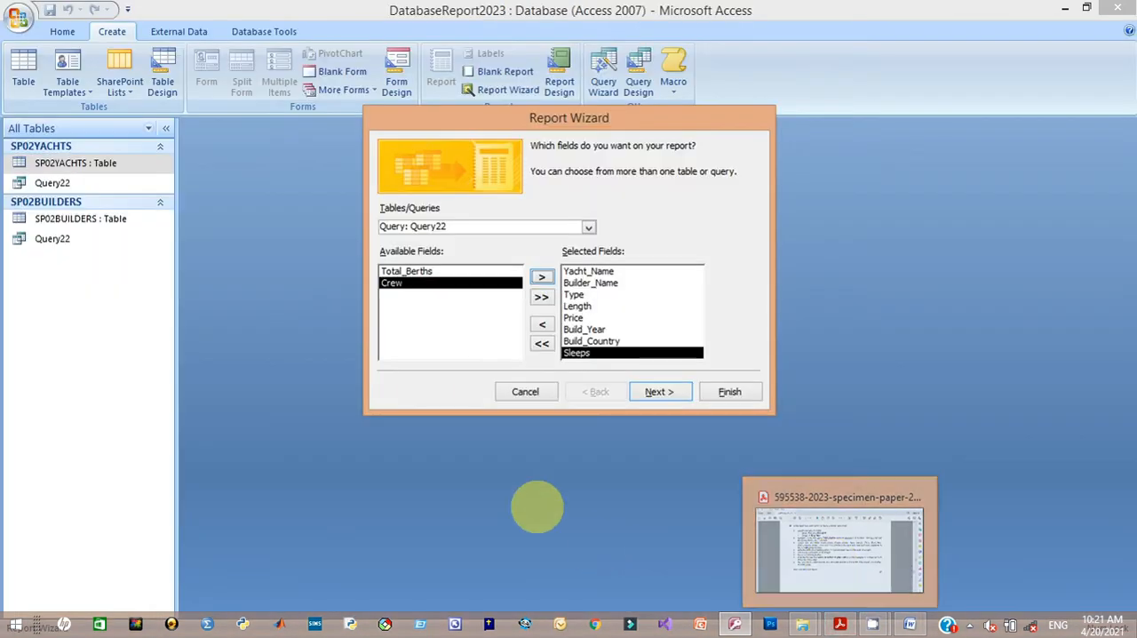
left_click(540, 276)
left_click(541, 277)
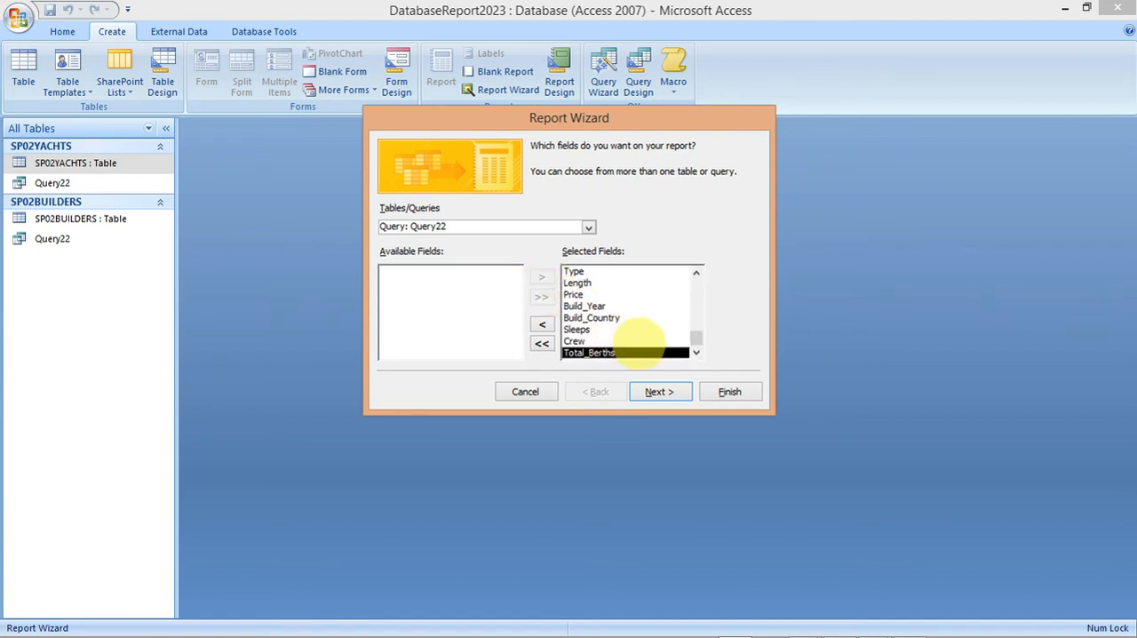
Step: View the report data by SP02YACHTS without grouping or sorting, and accept the default layout and the Office style
left_click(659, 391)
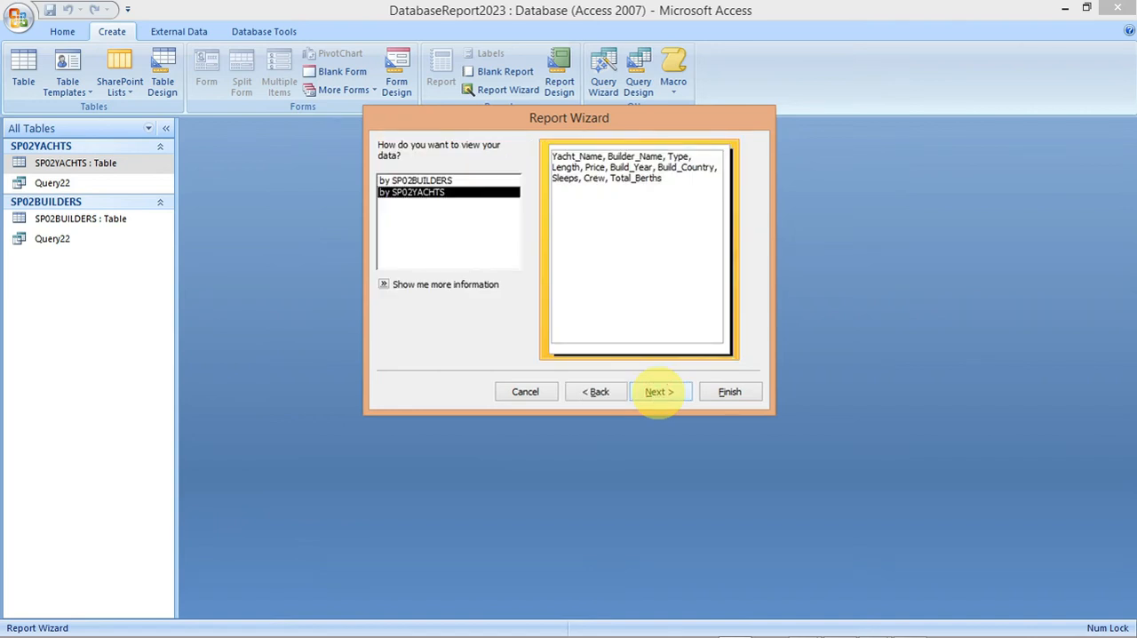
left_click(658, 390)
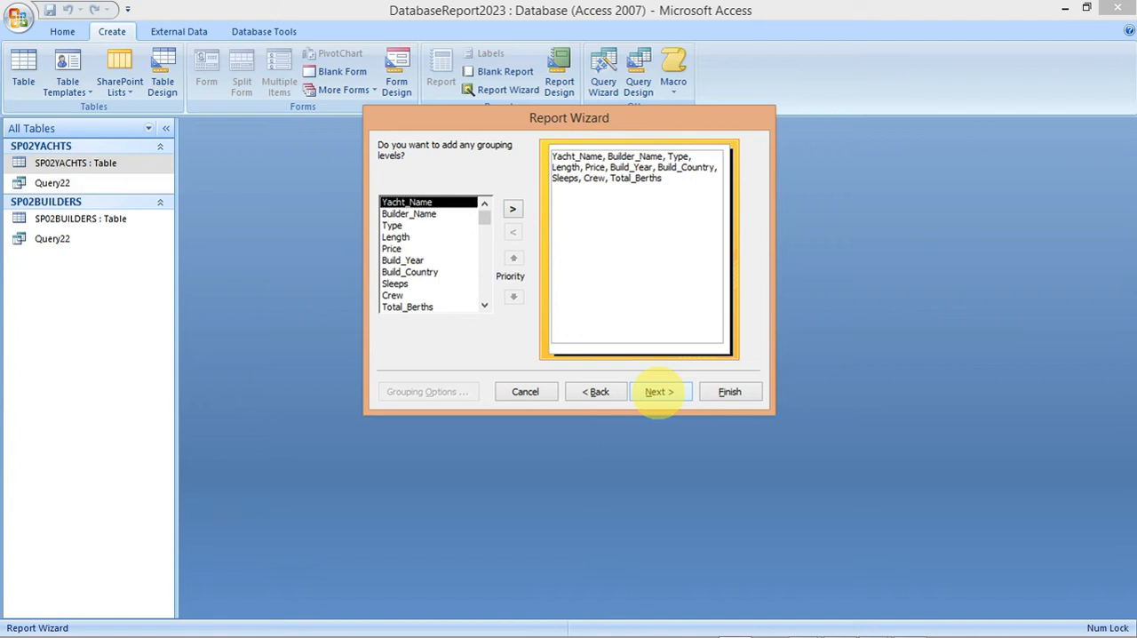
left_click(658, 391)
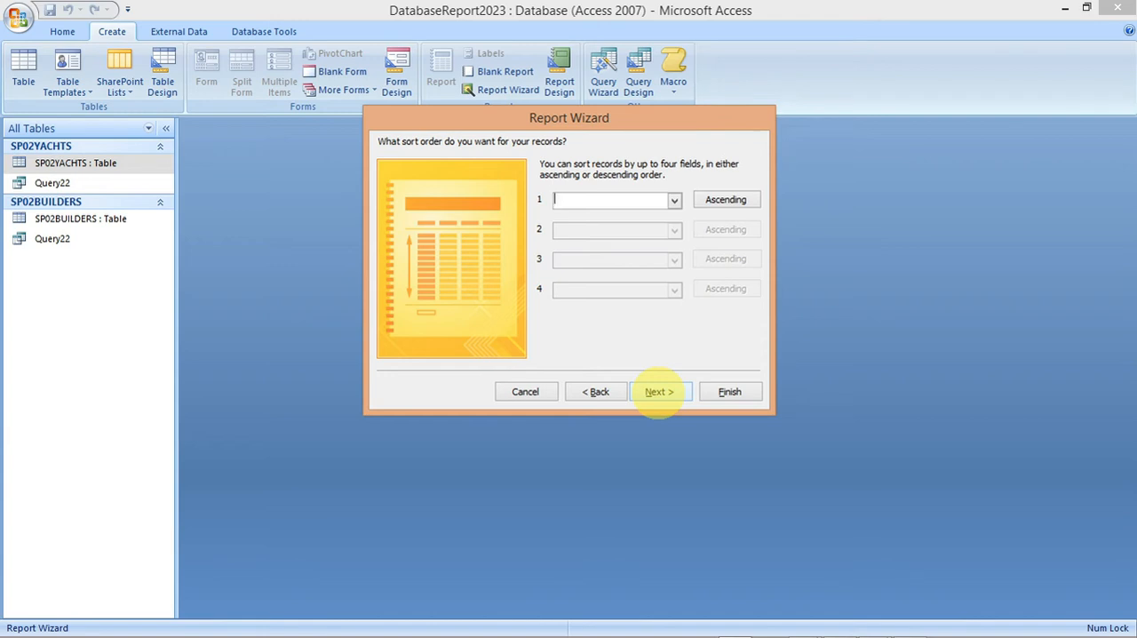
left_click(658, 392)
left_click(658, 392)
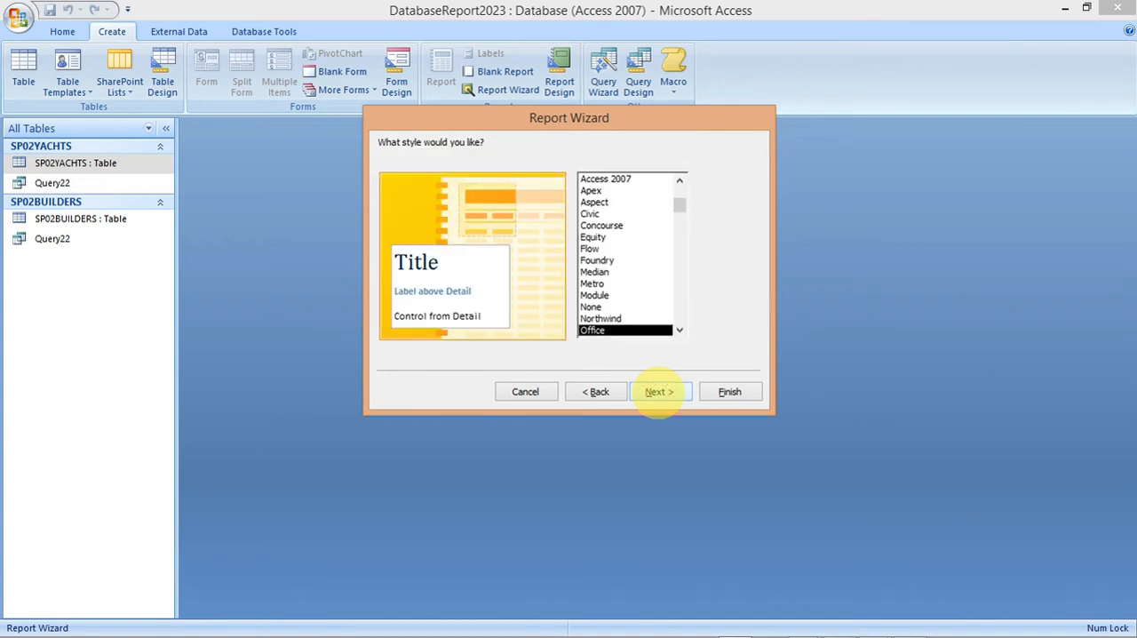
left_click(658, 392)
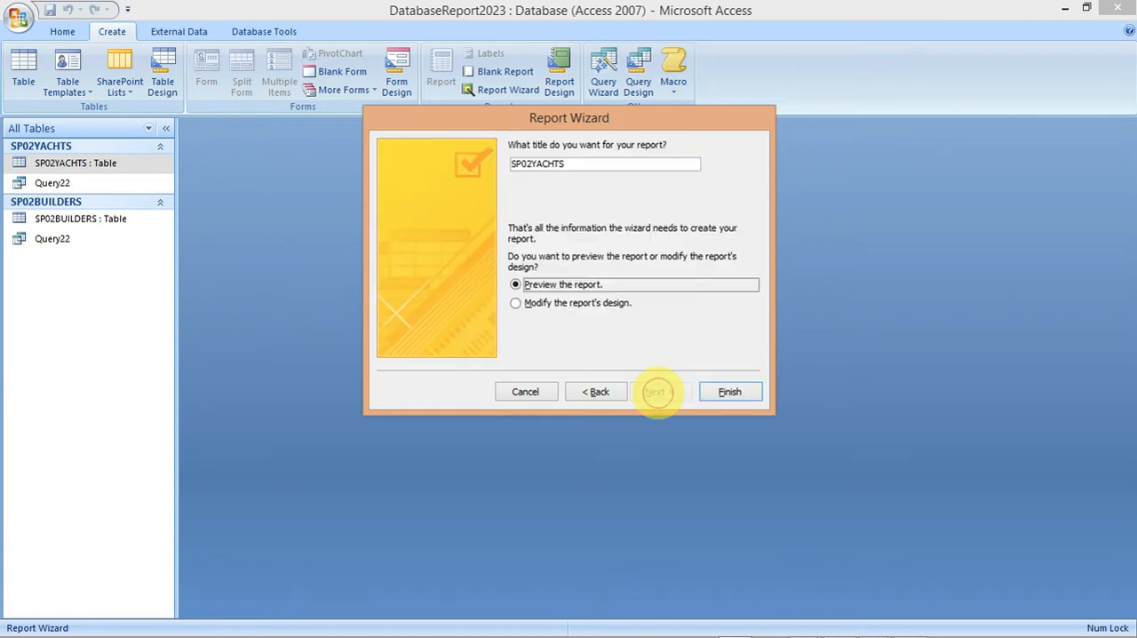
Step: Switch to the exam paper PDF and copy the heading text "Yachts less than 15 years old" from task 22
mouse_move(791, 621)
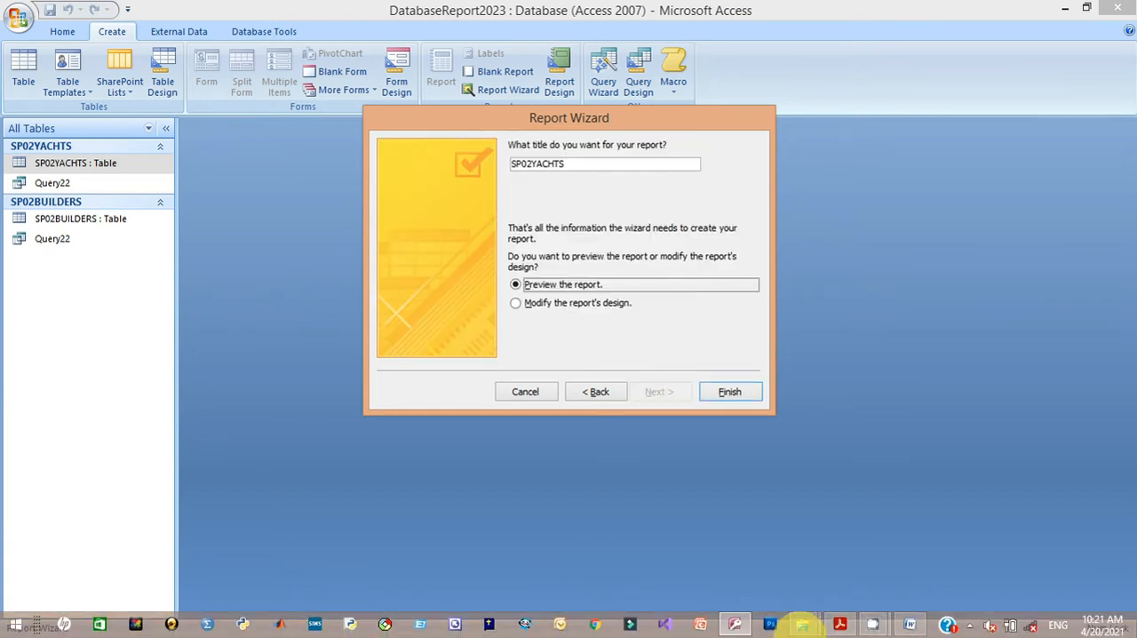
left_click(839, 622)
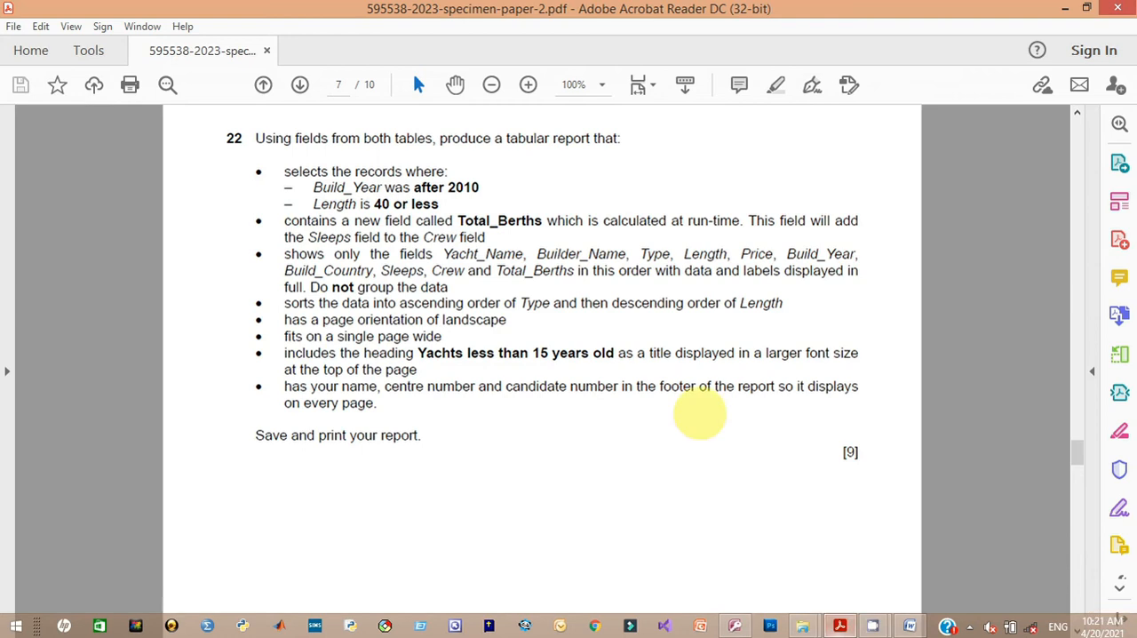
mouse_move(678, 632)
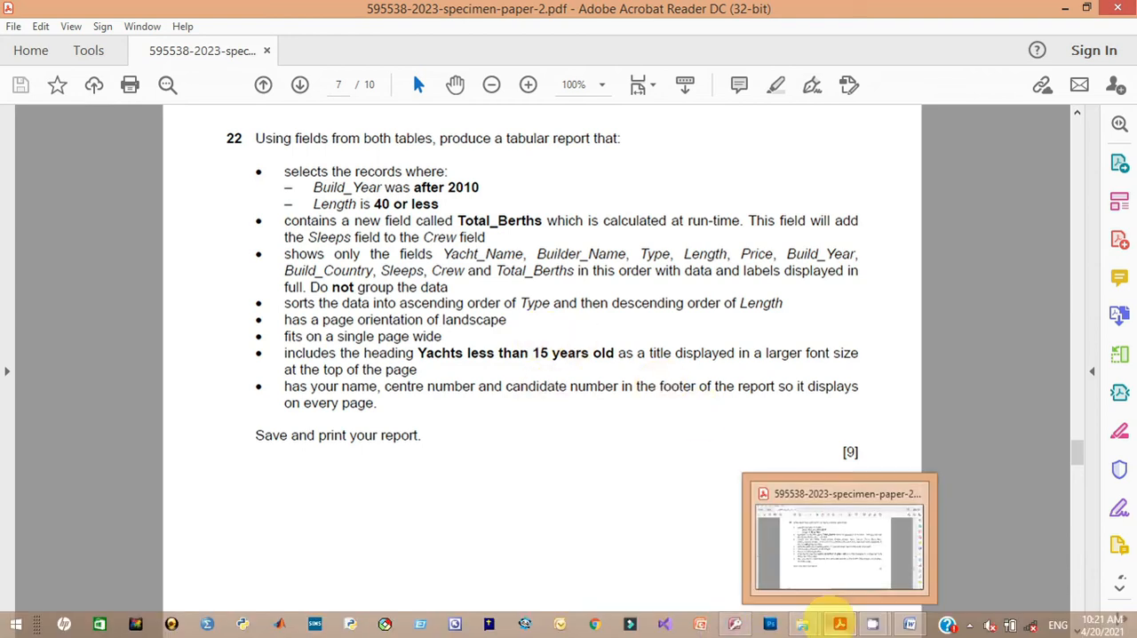
left_click(734, 621)
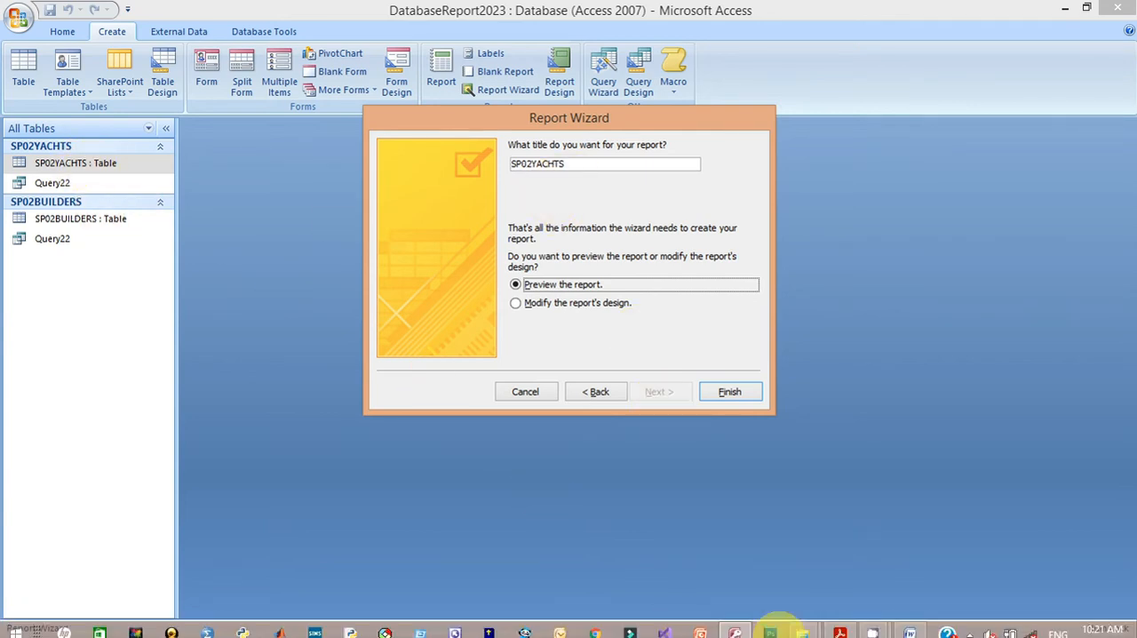
left_click(840, 623)
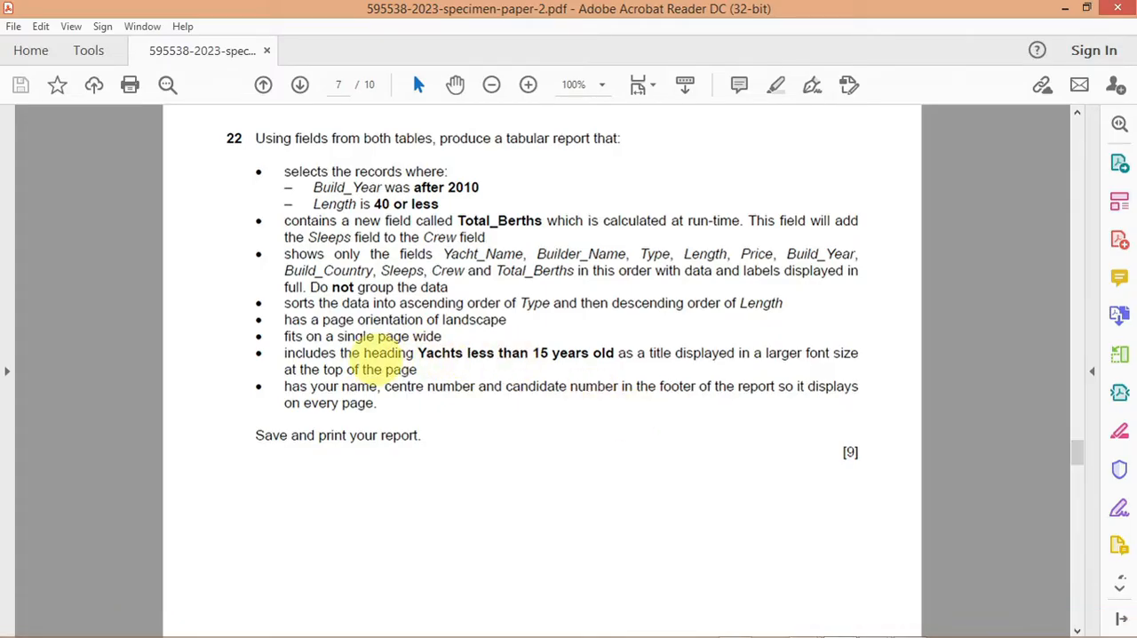
left_click_drag(417, 355, 613, 353)
right_click(613, 353)
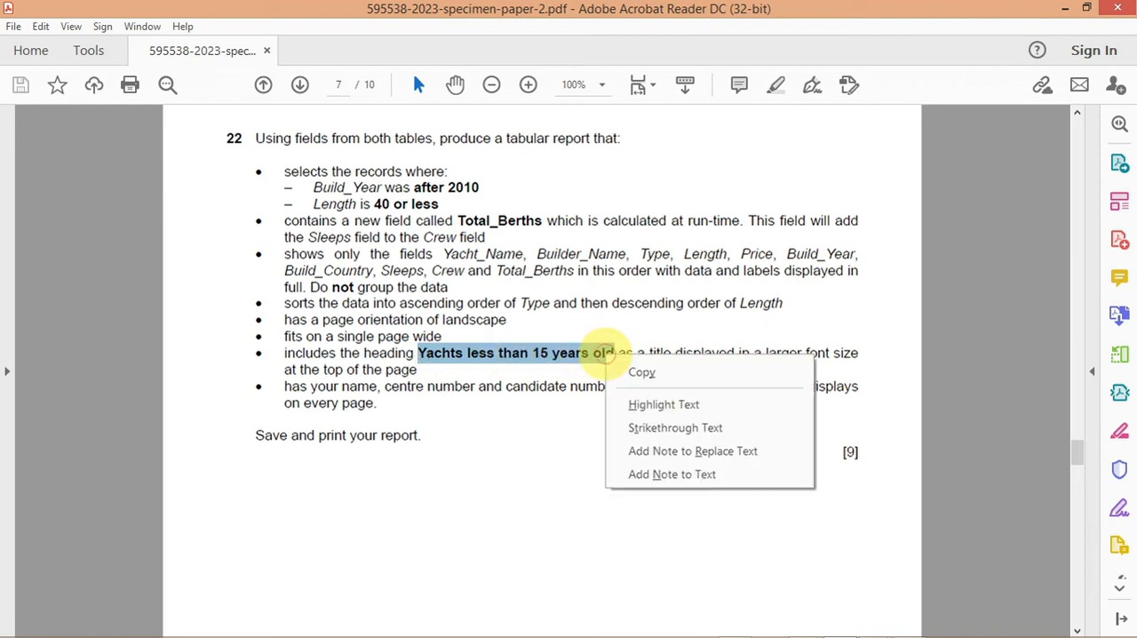
left_click(634, 371)
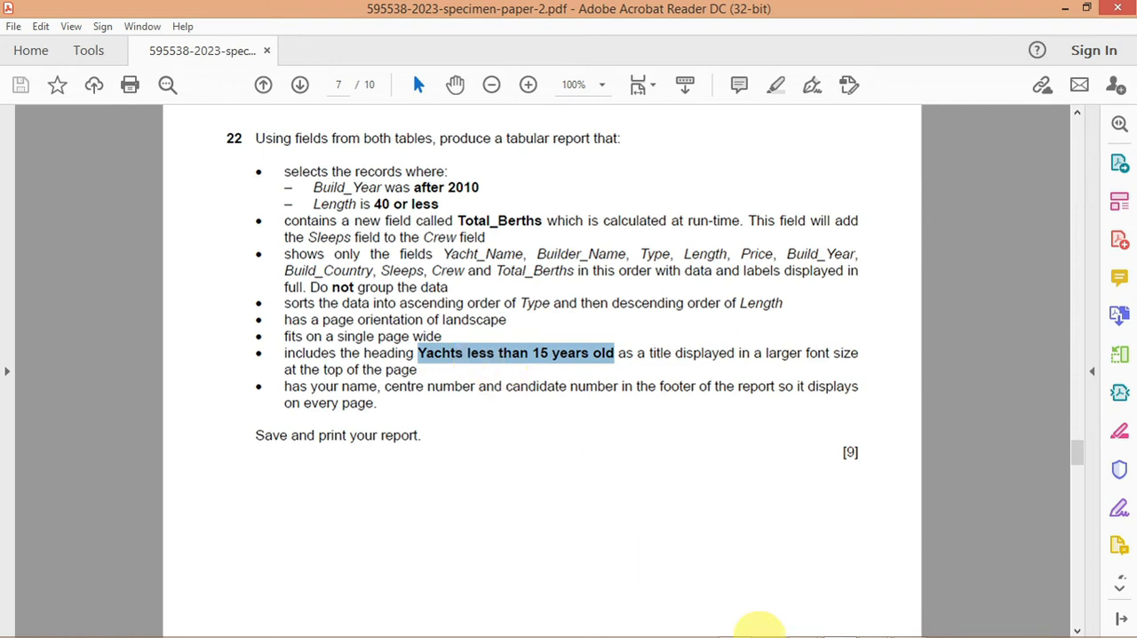
Step: Return to Access, replace the report title with the copied "Yachts less than 15 years old" and finish the wizard
mouse_move(768, 635)
left_click(733, 622)
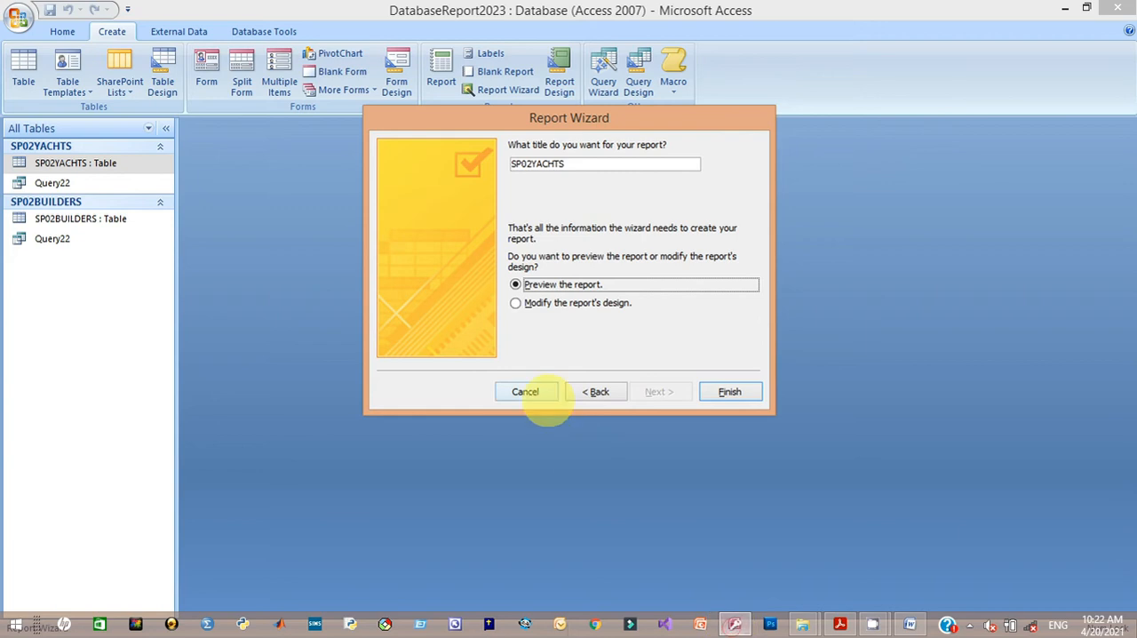
left_click_drag(568, 166, 512, 166)
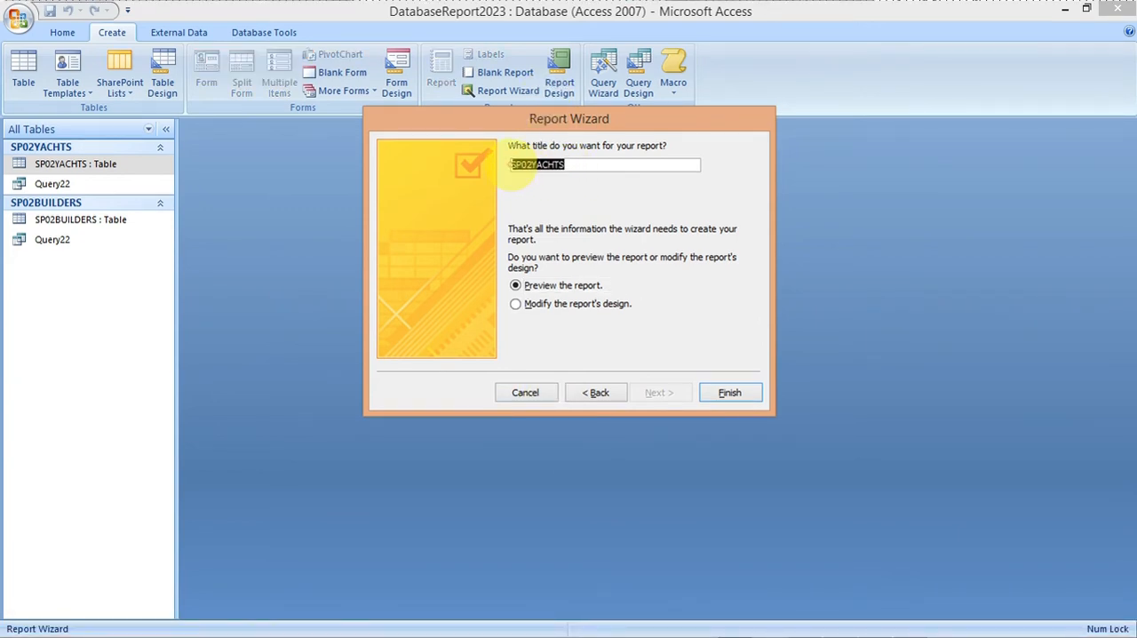
key("ctrl+v")
left_click(731, 393)
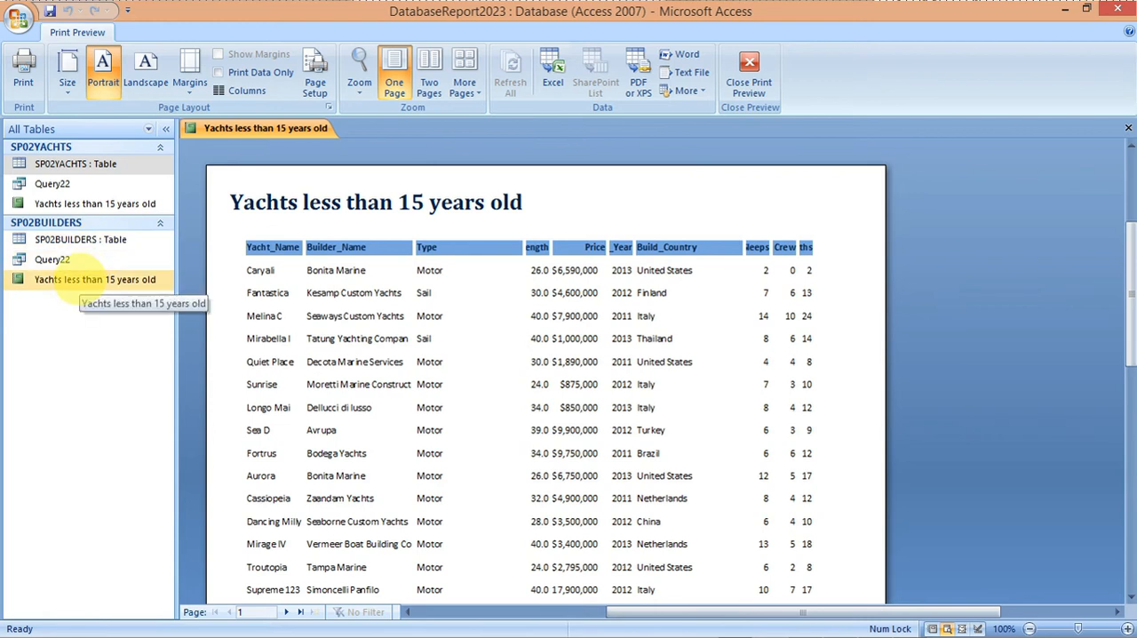
Step: Open the "Yachts less than 15 years old" report in Design View and reread the exam paper's sorting requirement
right_click(67, 279)
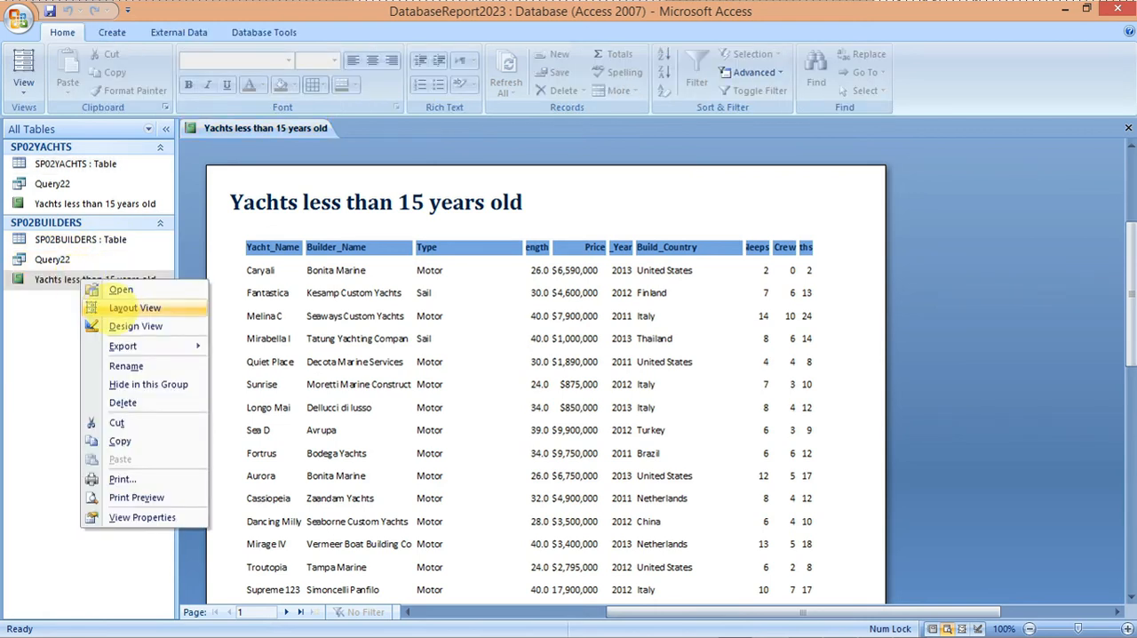
left_click(121, 323)
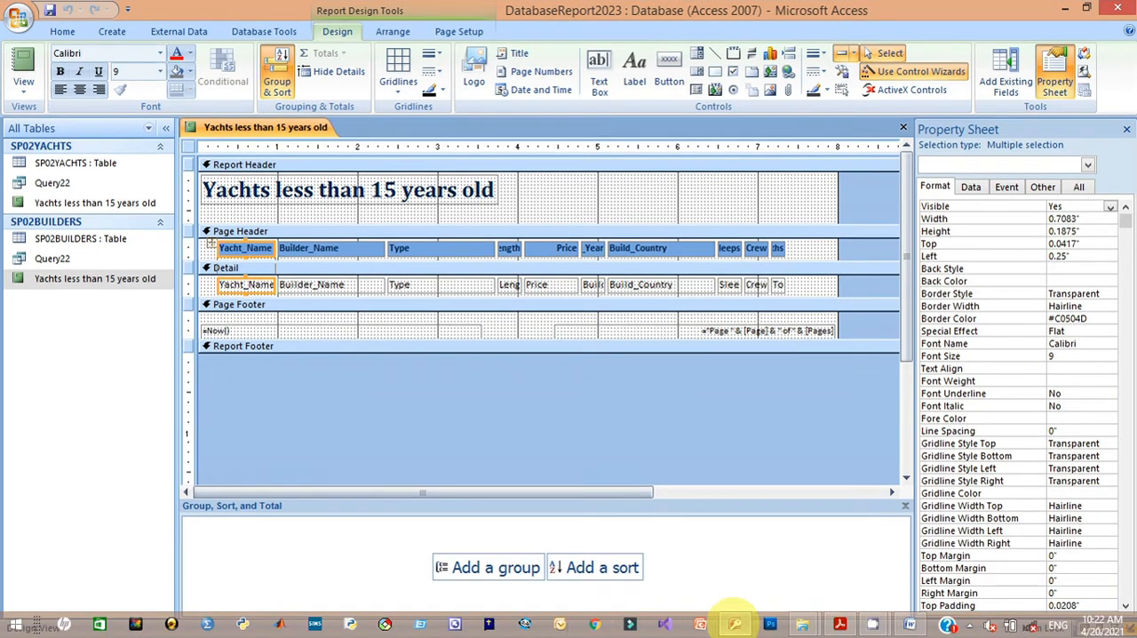
mouse_move(839, 624)
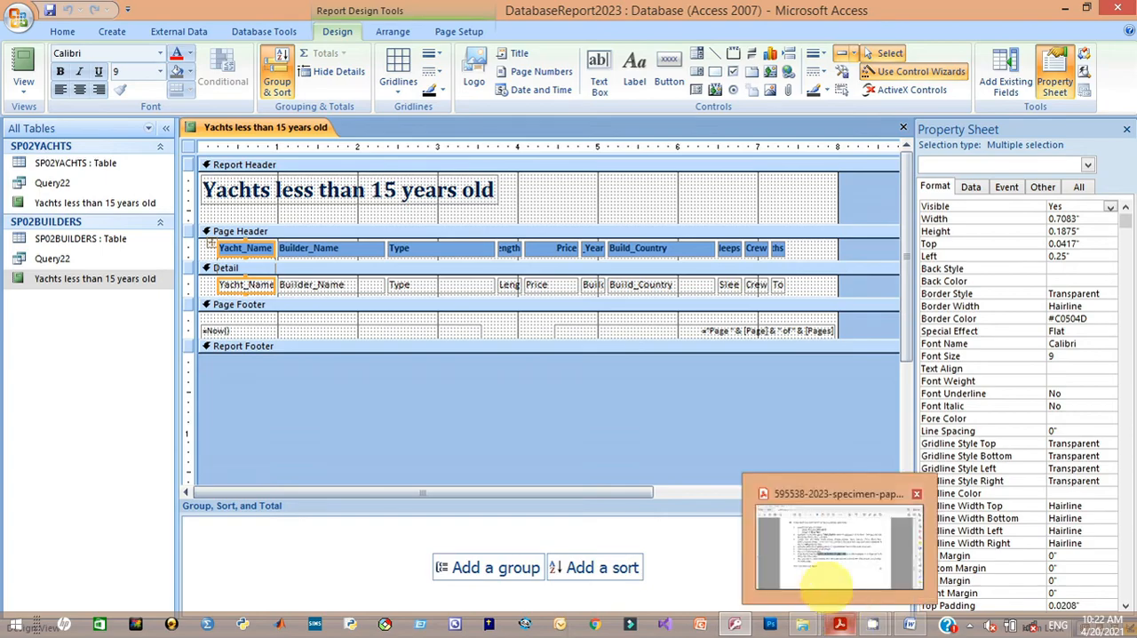
left_click(808, 520)
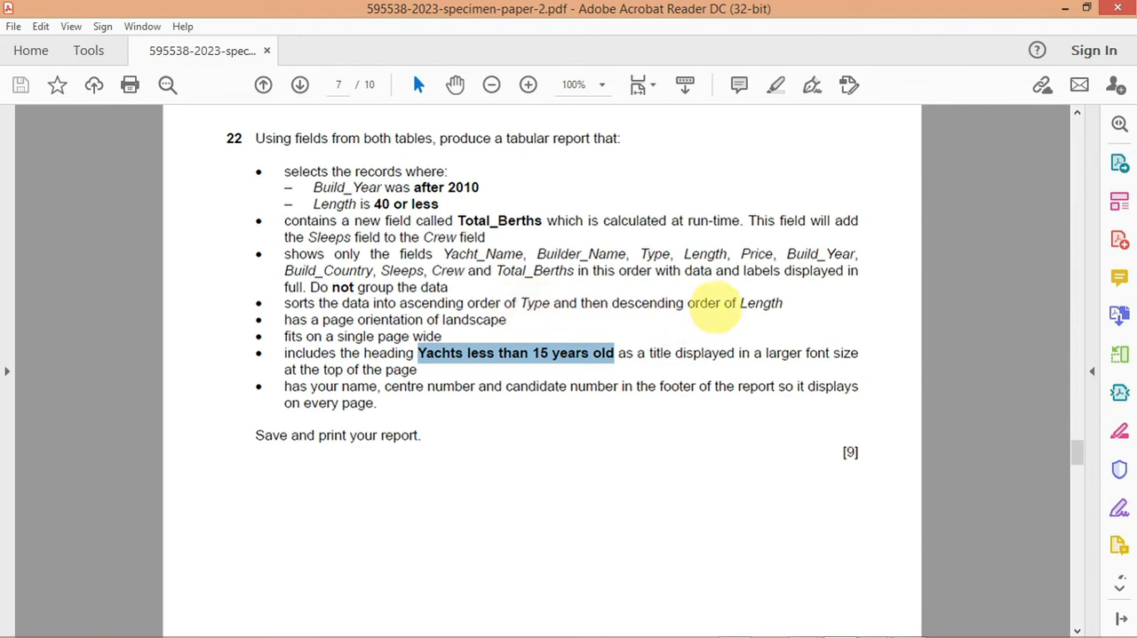
left_click(737, 624)
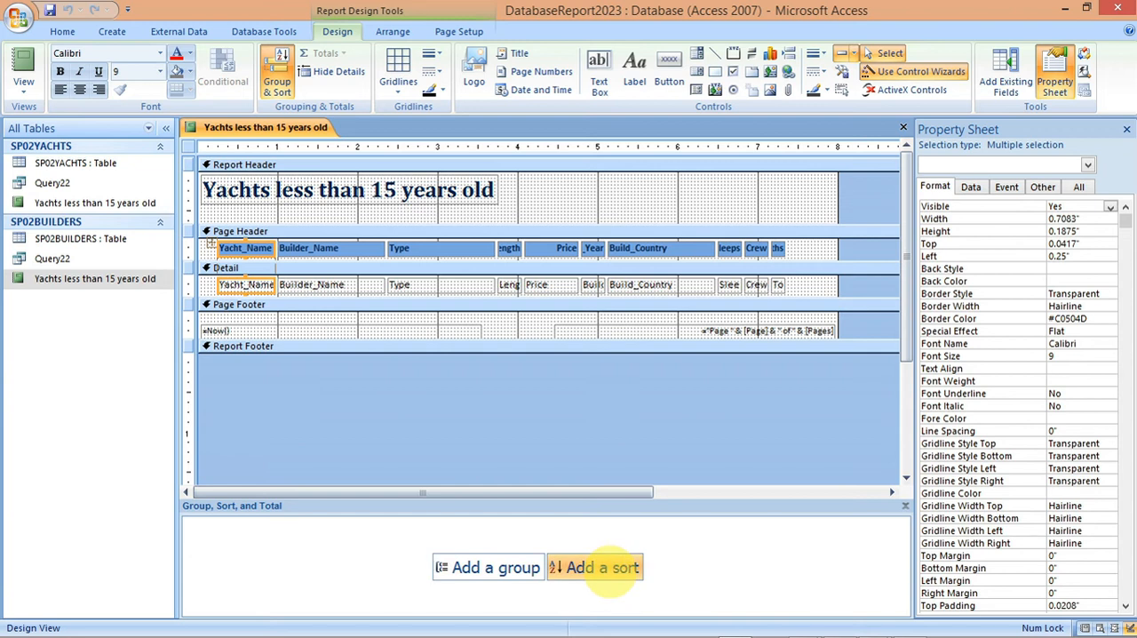
Step: Check the sorting requirement in the exam paper and add a sort on the Type field to the report
left_click(604, 569)
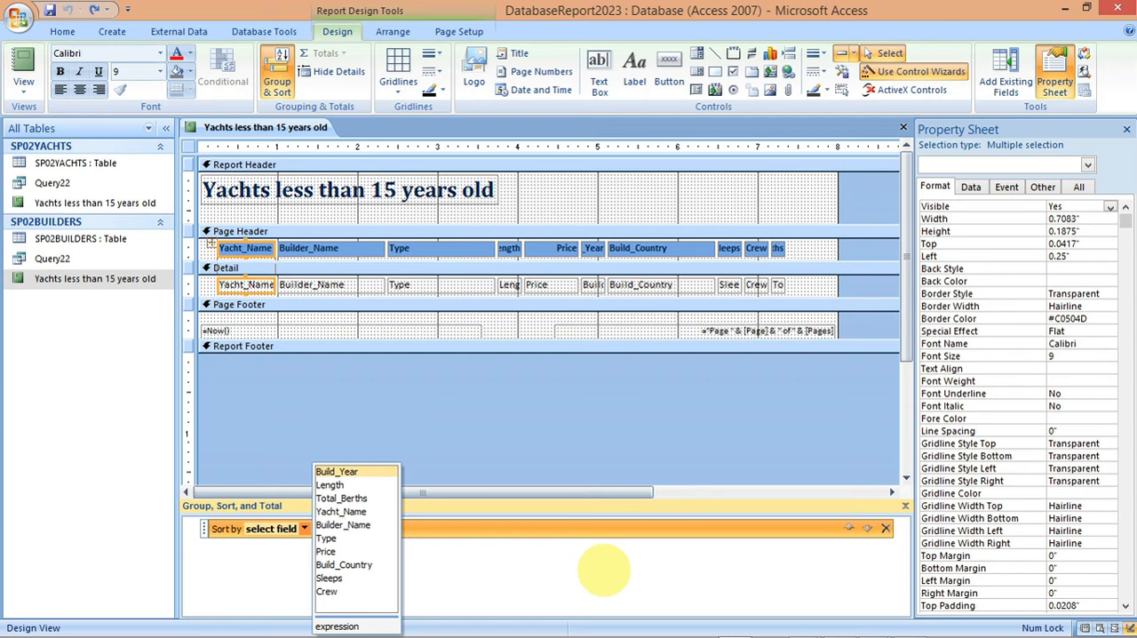
mouse_move(675, 623)
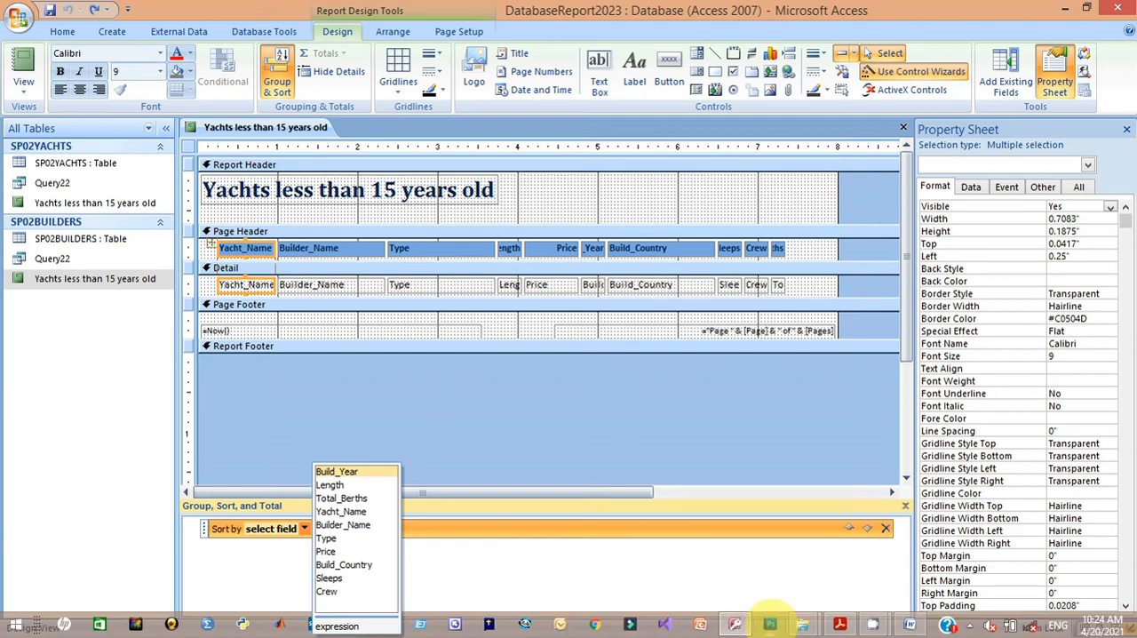
mouse_move(838, 623)
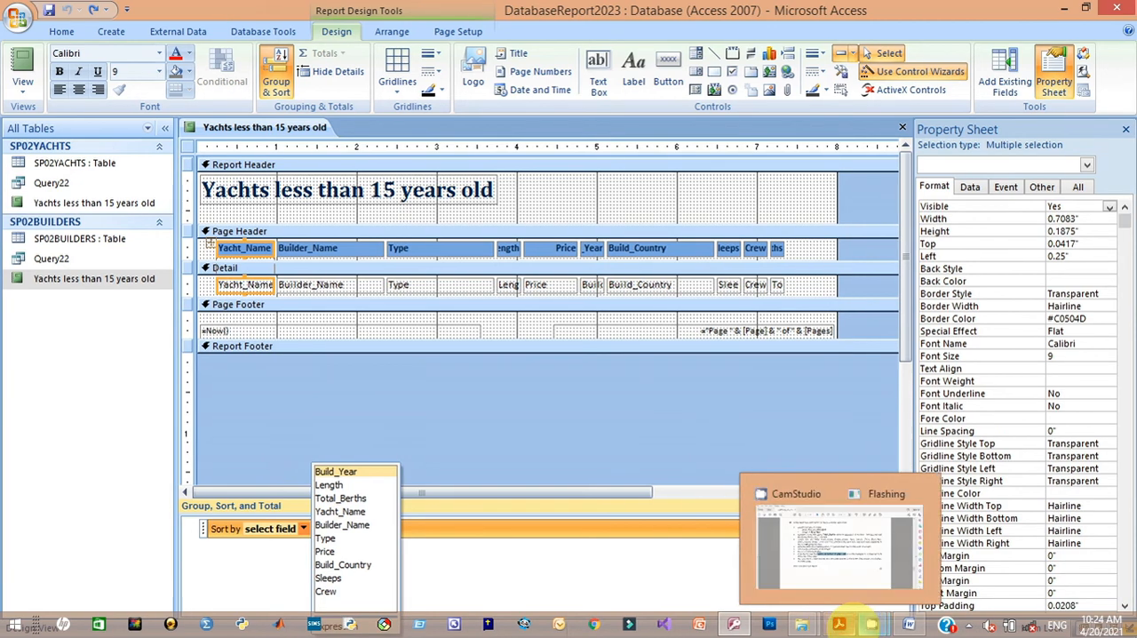
left_click(836, 573)
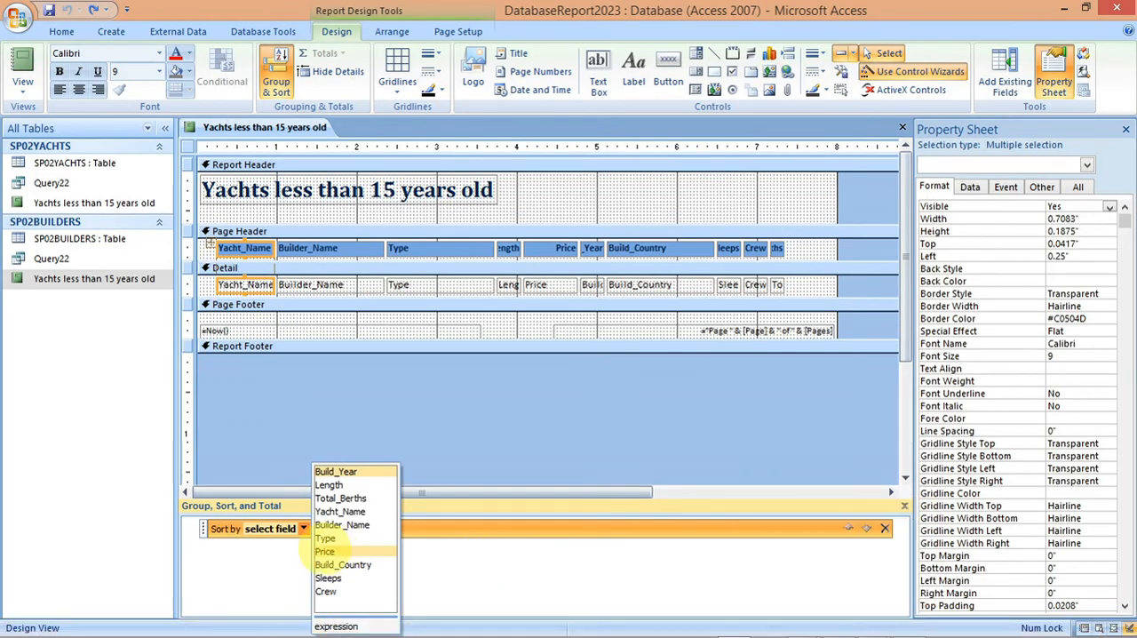
left_click(325, 537)
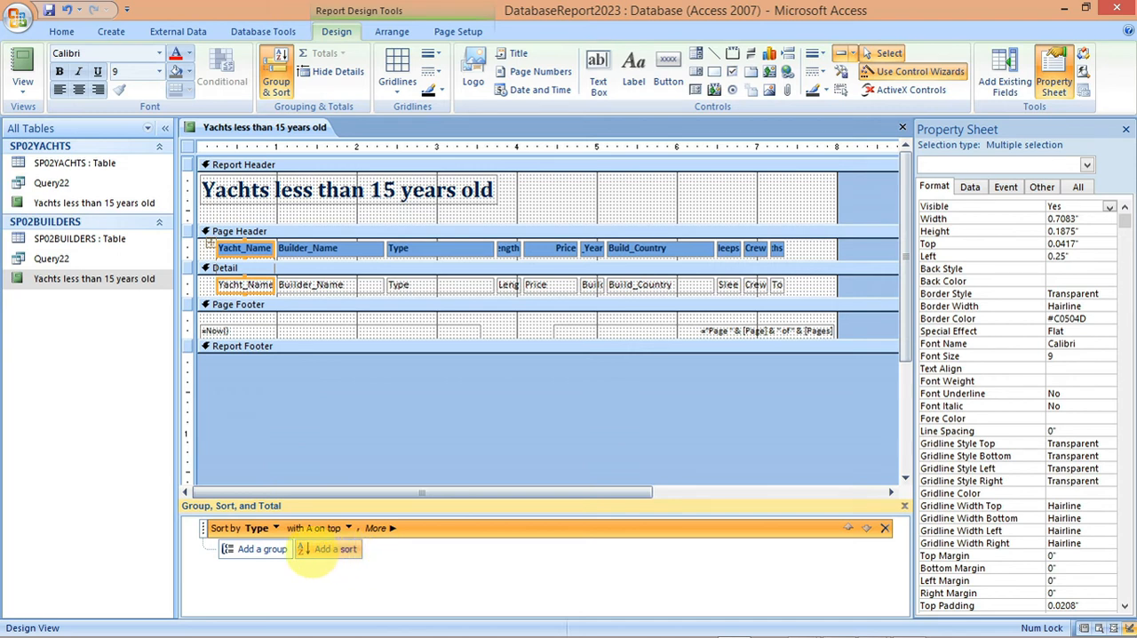
left_click(318, 551)
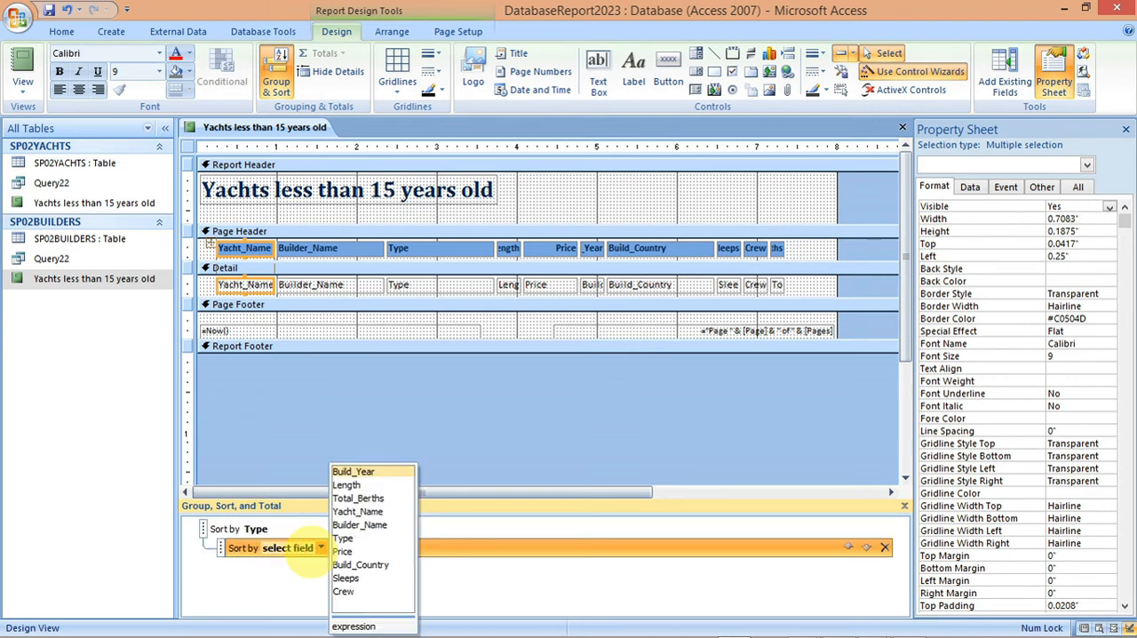
left_click(254, 530)
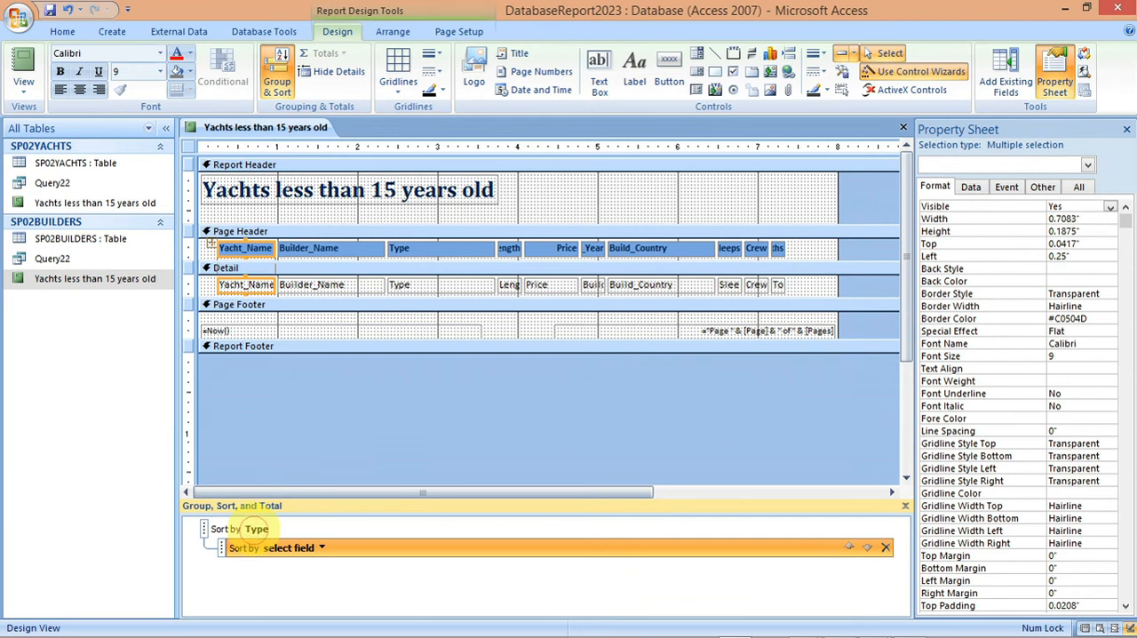
left_click(252, 529)
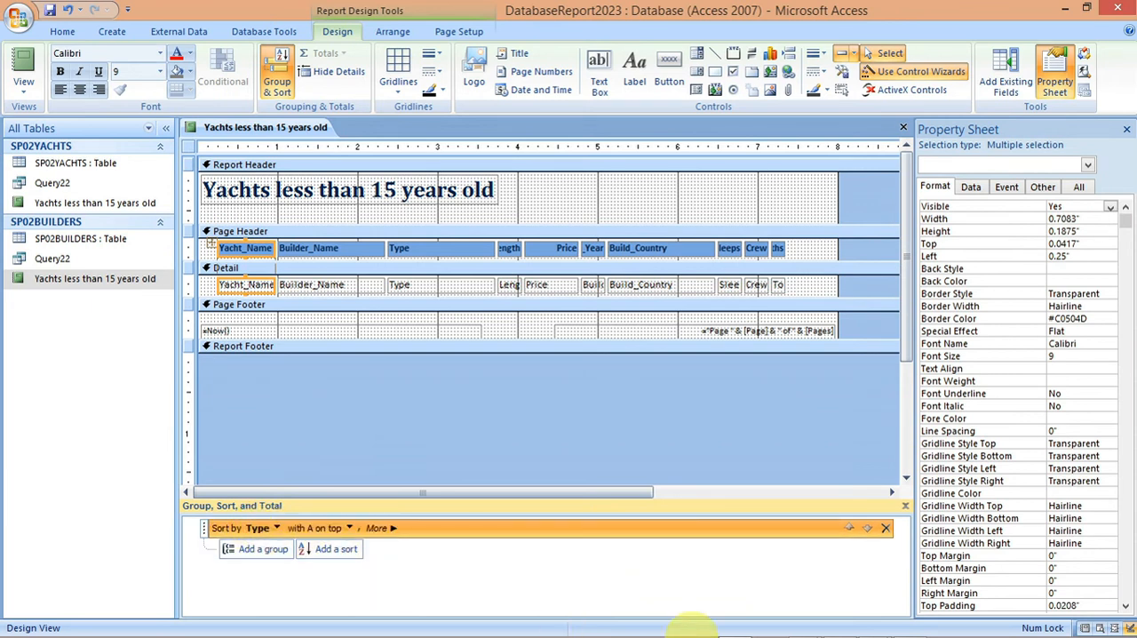
Step: Recheck the exam paper, try sorting Type with Z on top, and set it back to A on top
mouse_move(774, 622)
mouse_move(839, 622)
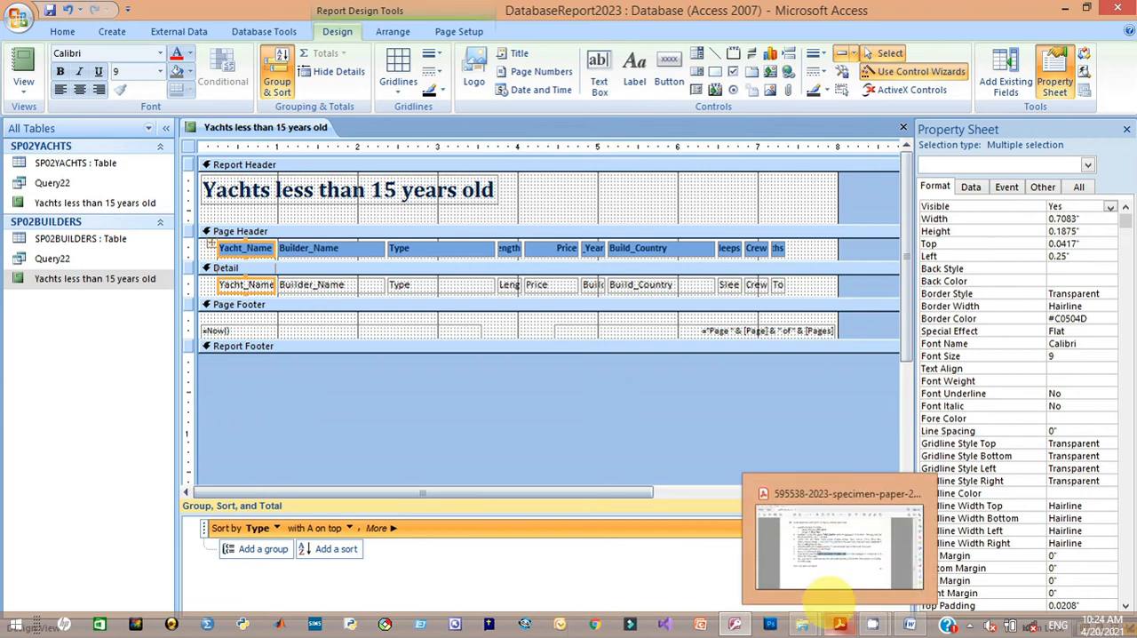
left_click(826, 582)
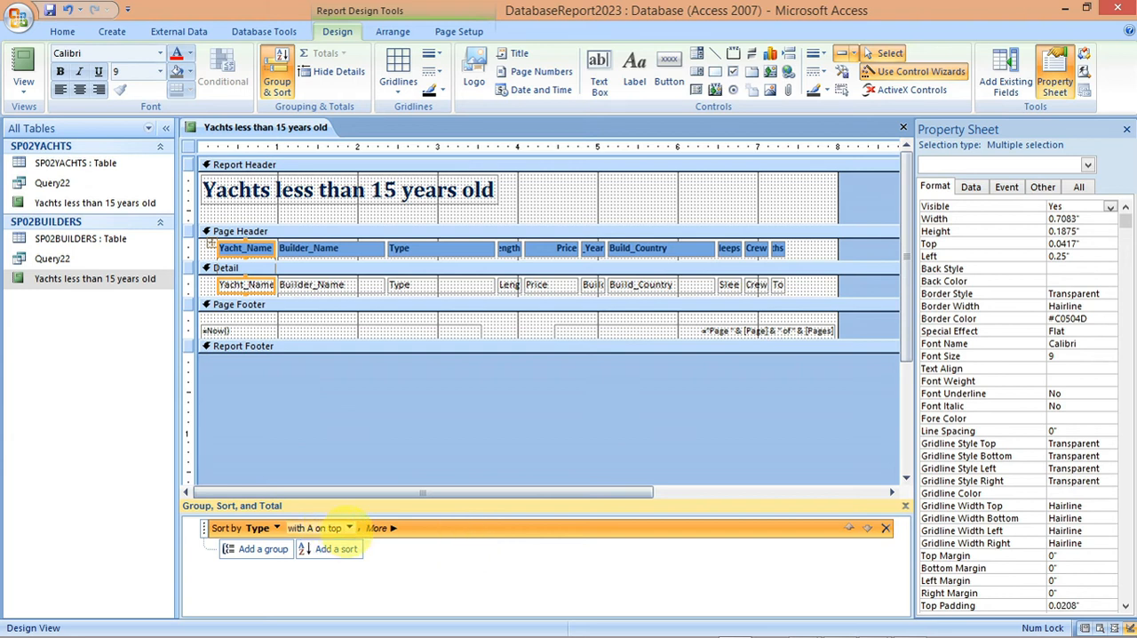
left_click(348, 528)
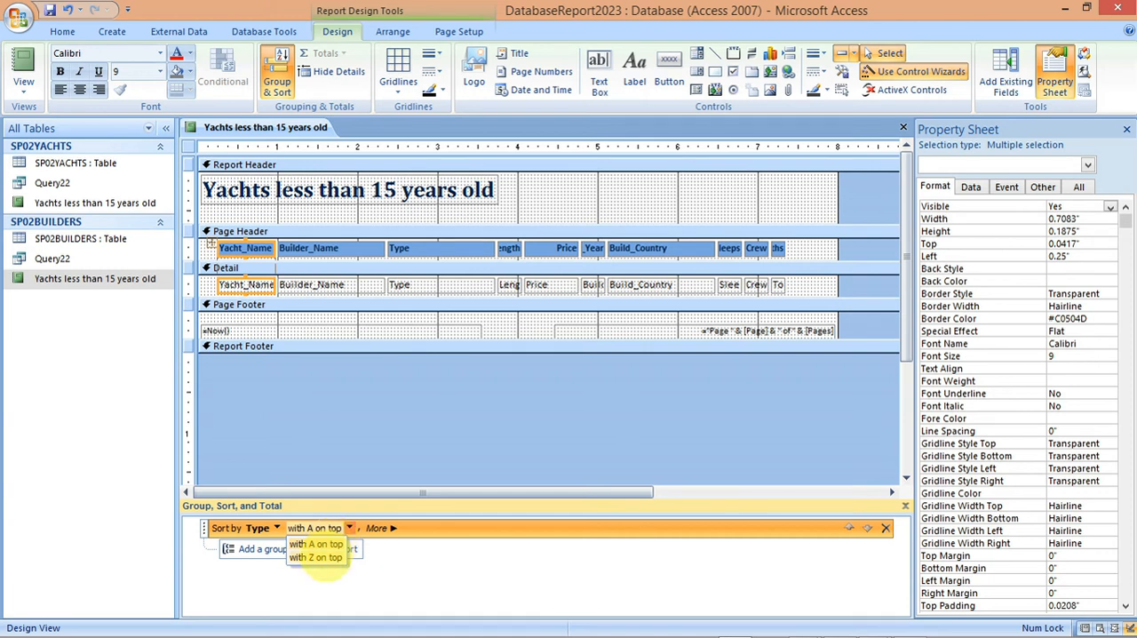
left_click(316, 557)
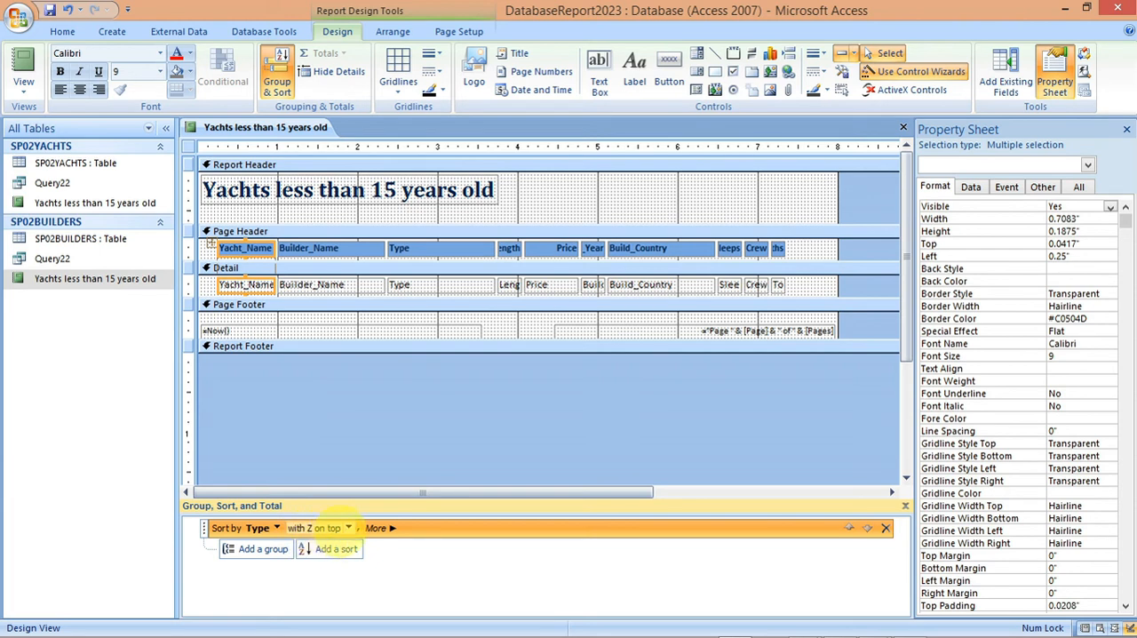
left_click(347, 528)
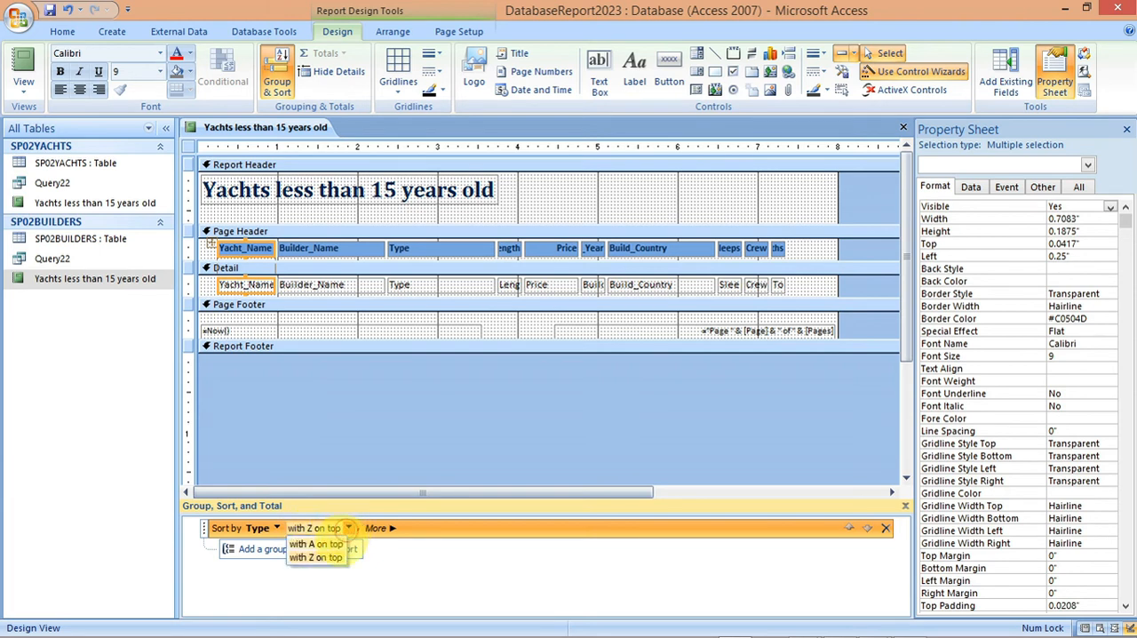
left_click(338, 539)
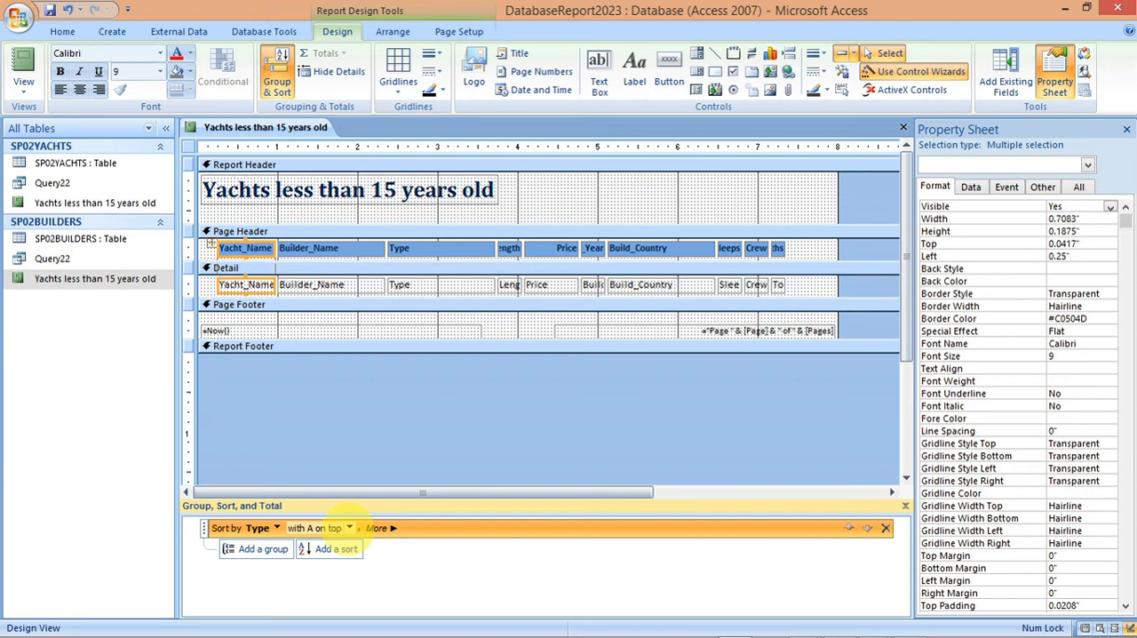
Step: Add a second sort on the Length field, ordered from largest to smallest, below the Type sort
mouse_move(599, 633)
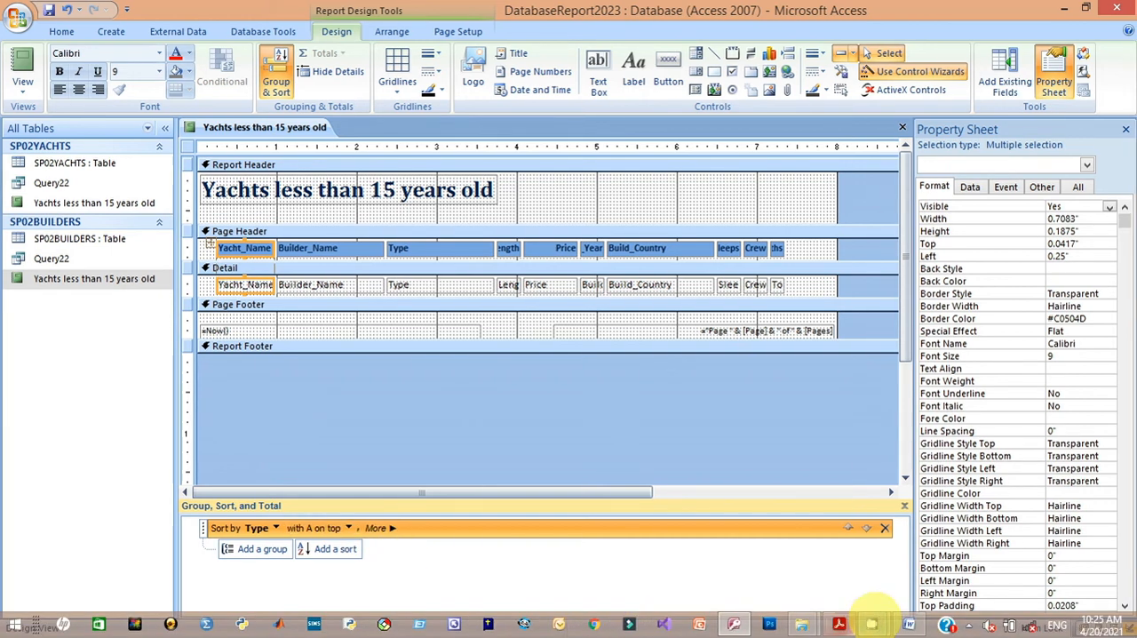
mouse_move(839, 624)
mouse_move(833, 530)
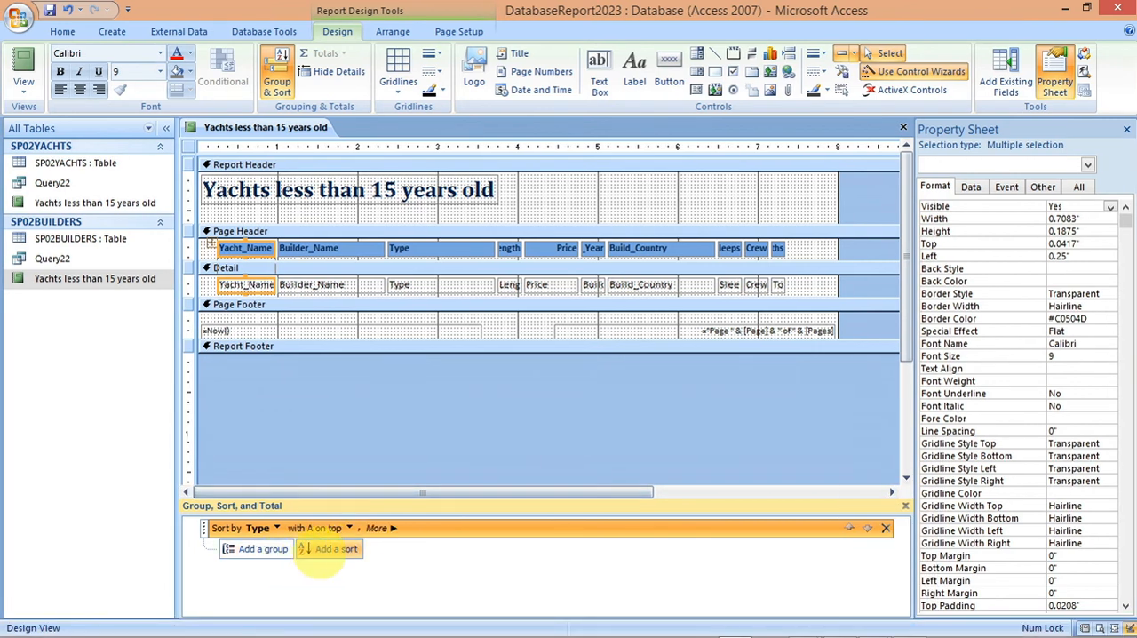
left_click(328, 549)
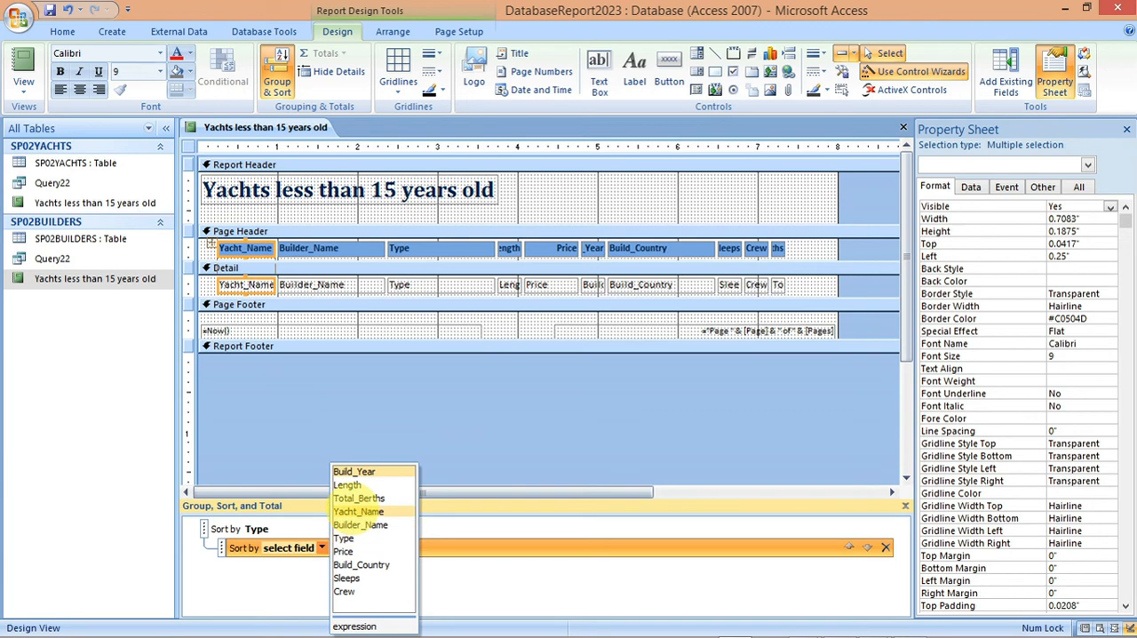
left_click(351, 484)
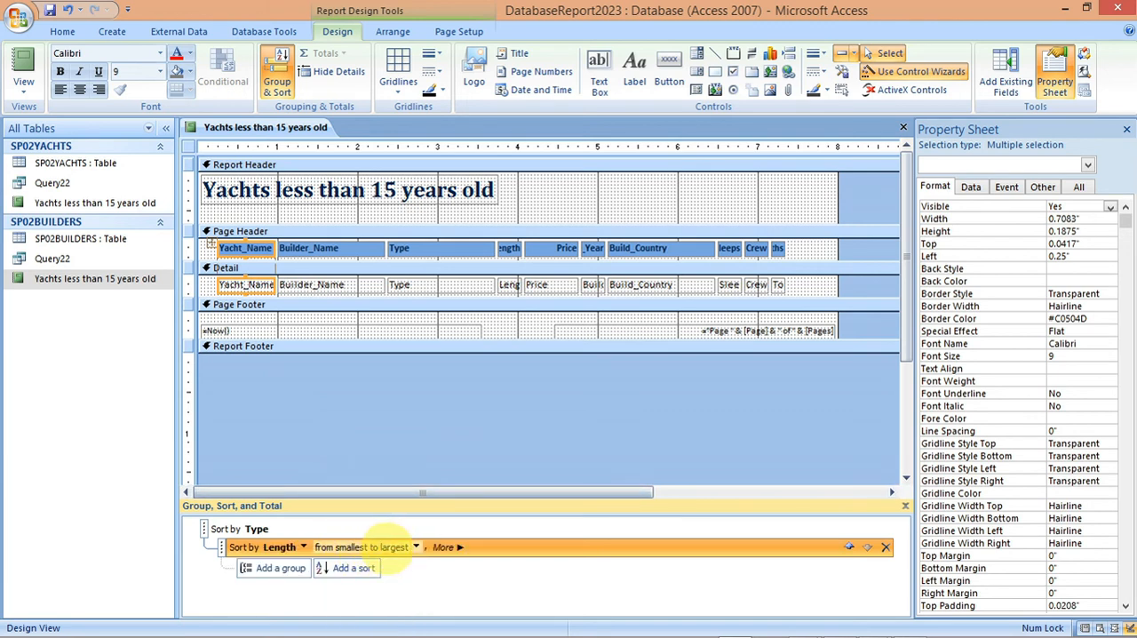
left_click(415, 547)
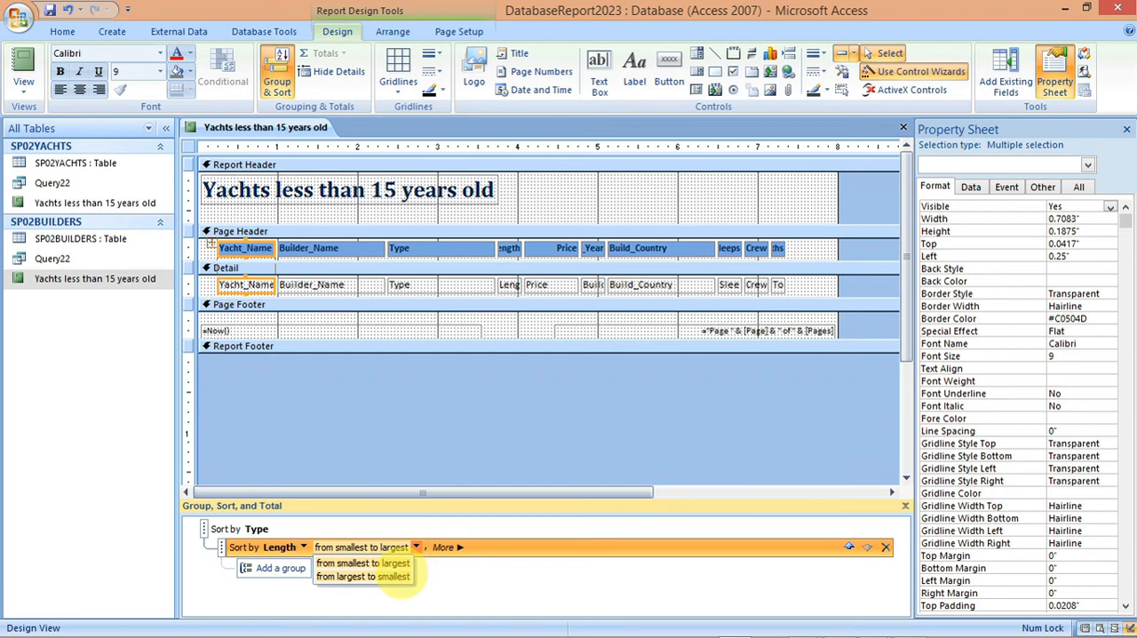
left_click(391, 576)
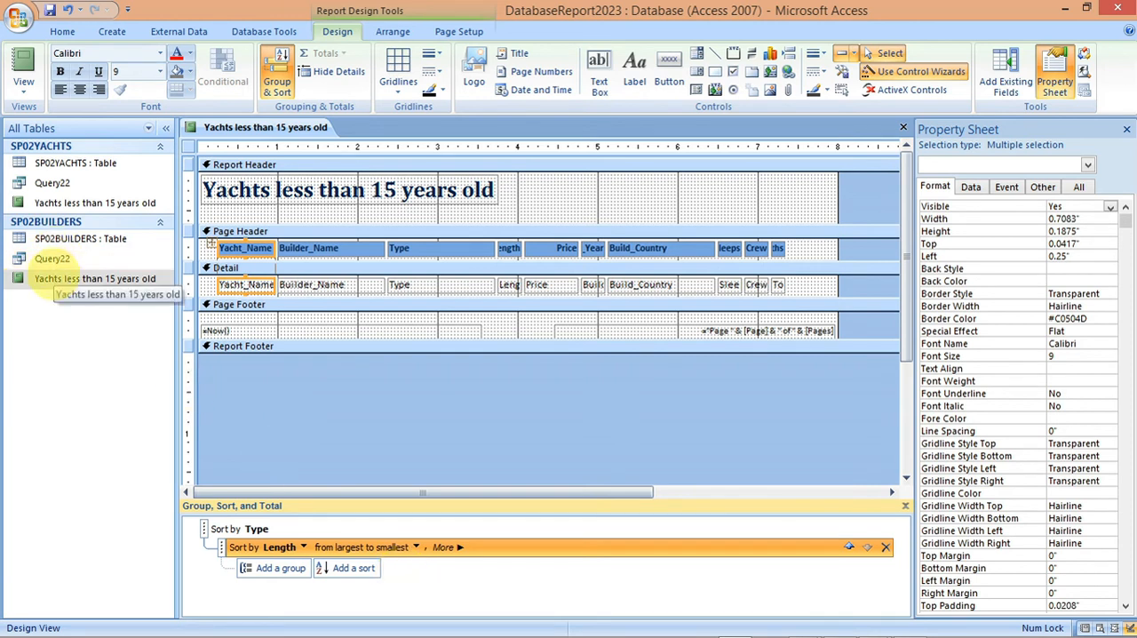
Step: Show the "Yachts less than 15 years old" report in Layout View and review the sorted records down to the last one
right_click(54, 279)
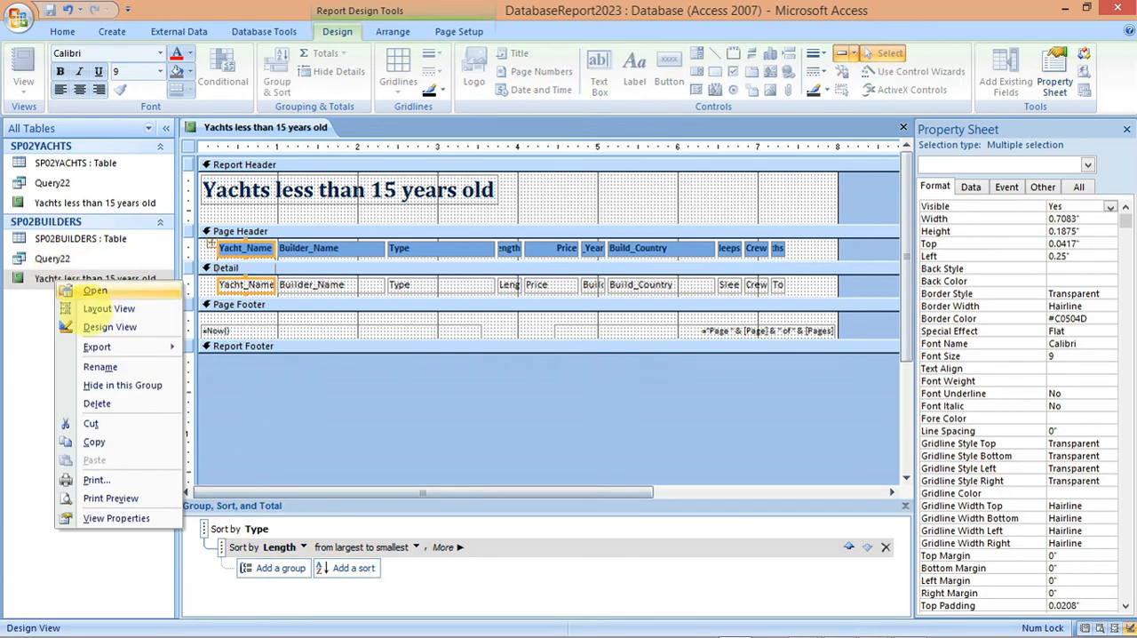
mouse_move(98, 347)
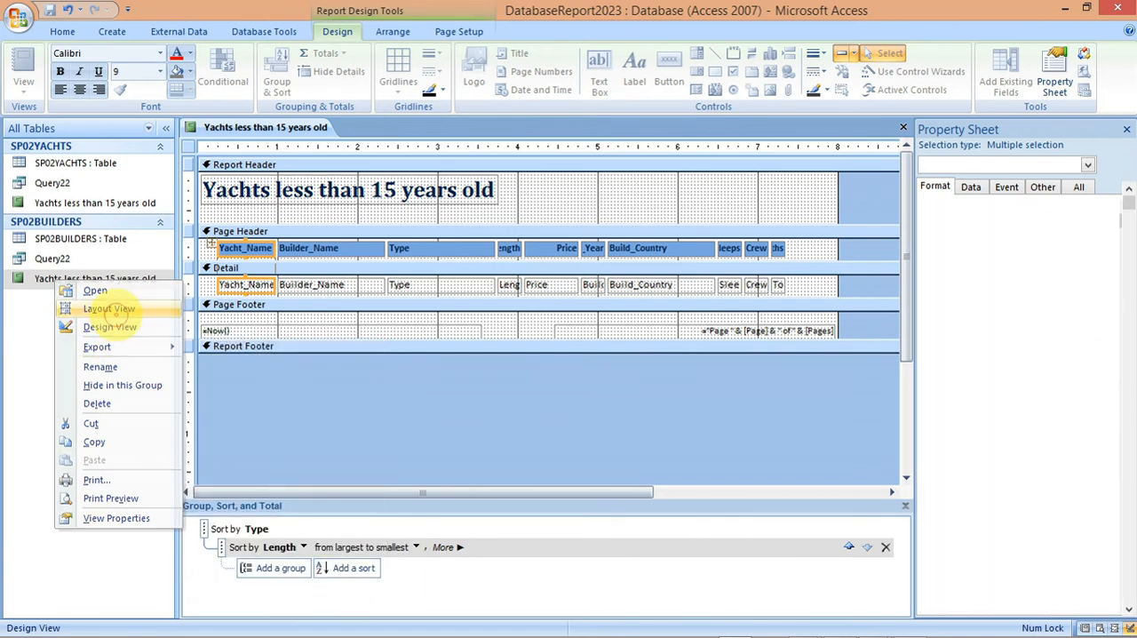
left_click(112, 311)
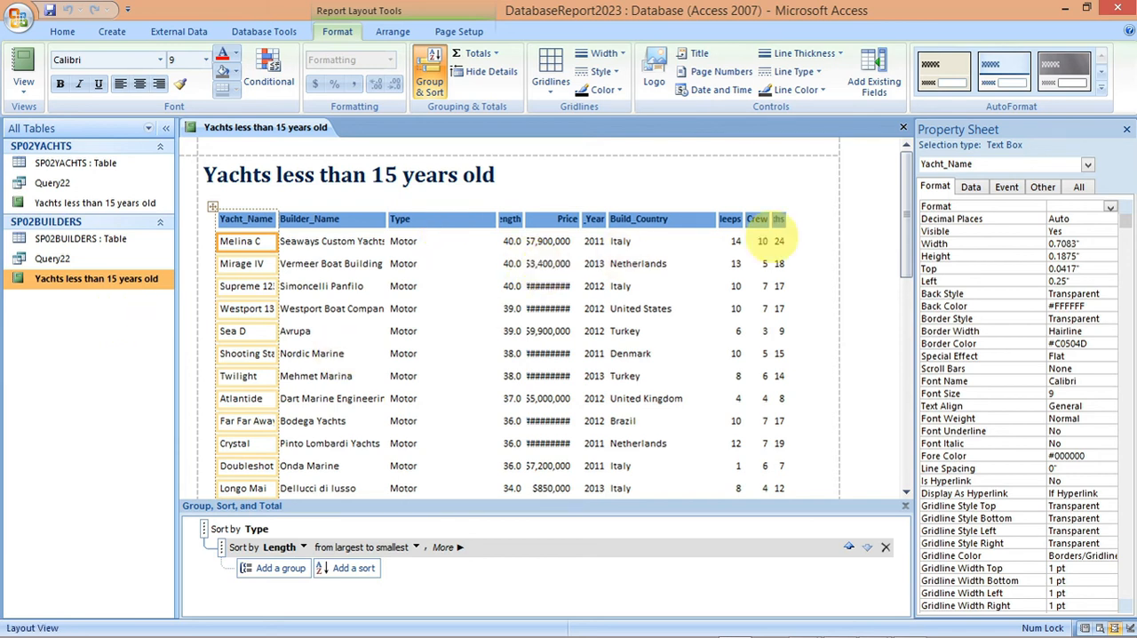
left_click_drag(906, 241, 906, 462)
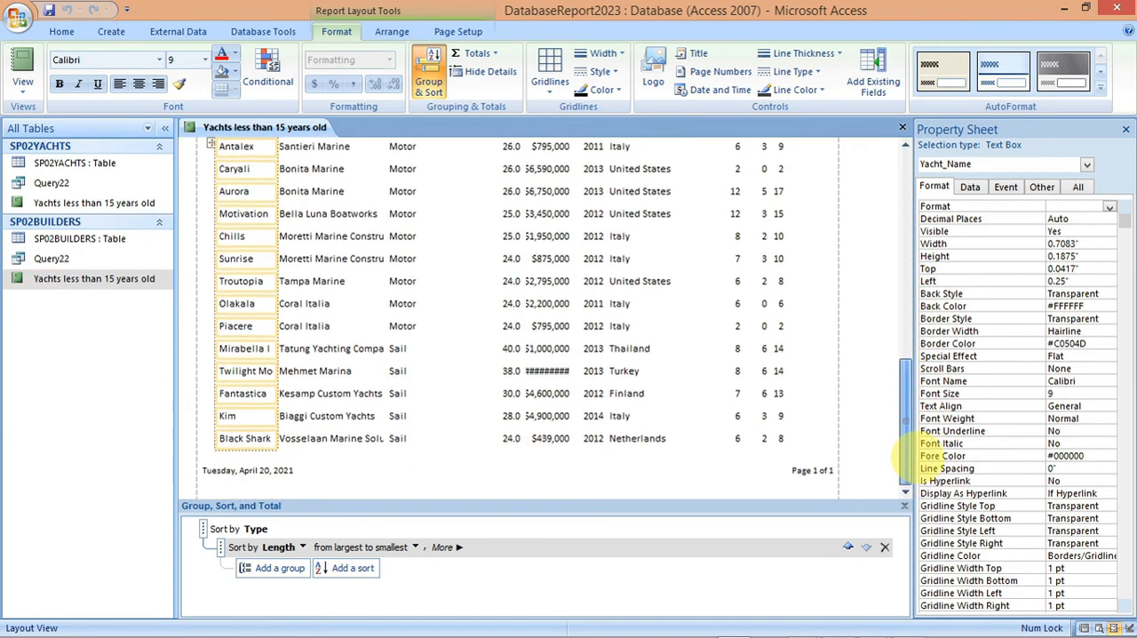
Step: Reread the remaining task 22 report requirements in the exam paper PDF and return to Access
mouse_move(793, 632)
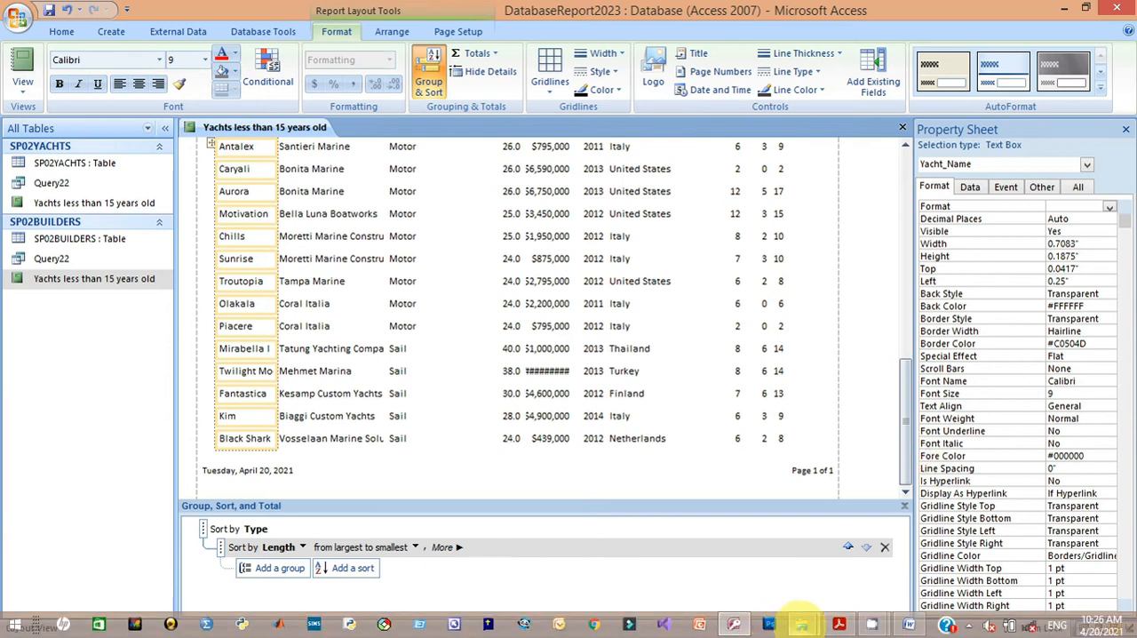
mouse_move(830, 573)
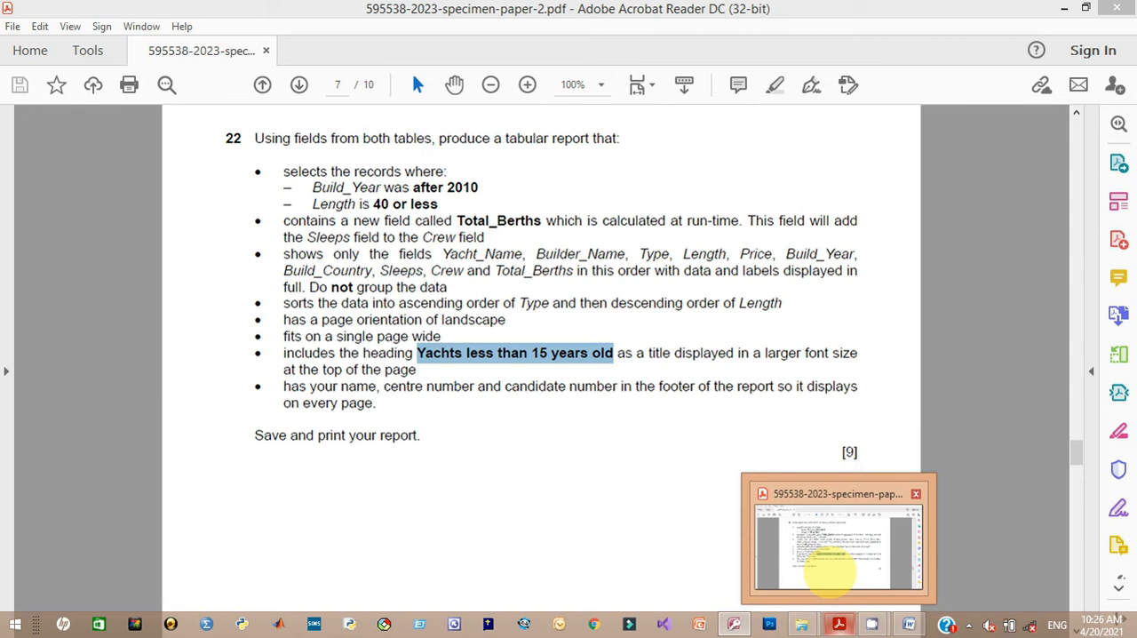
left_click(826, 573)
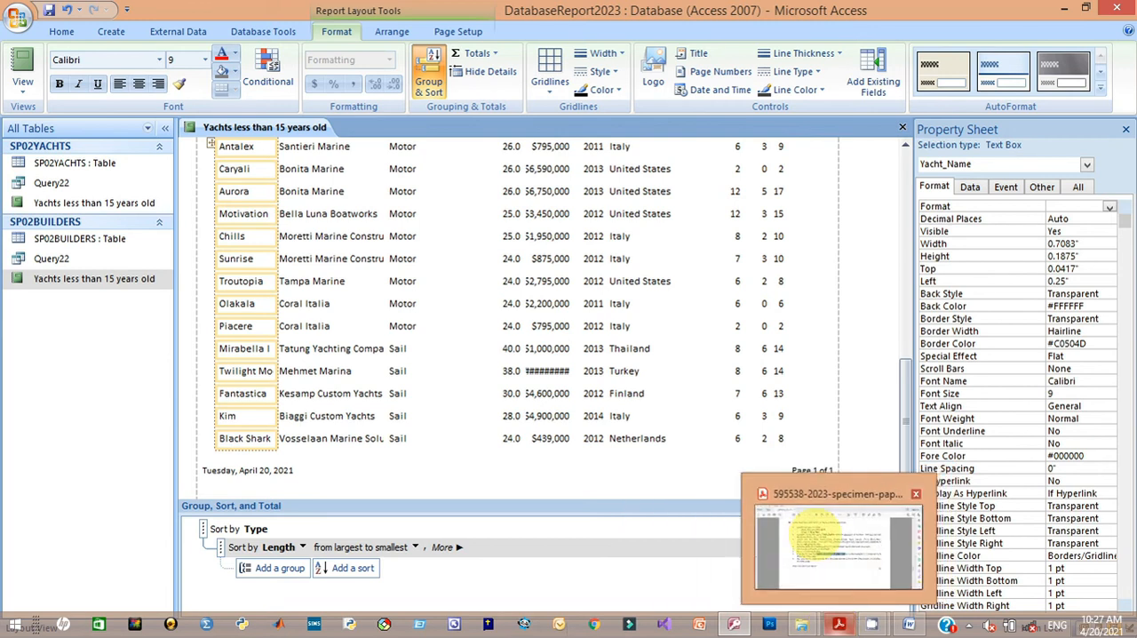
left_click(839, 625)
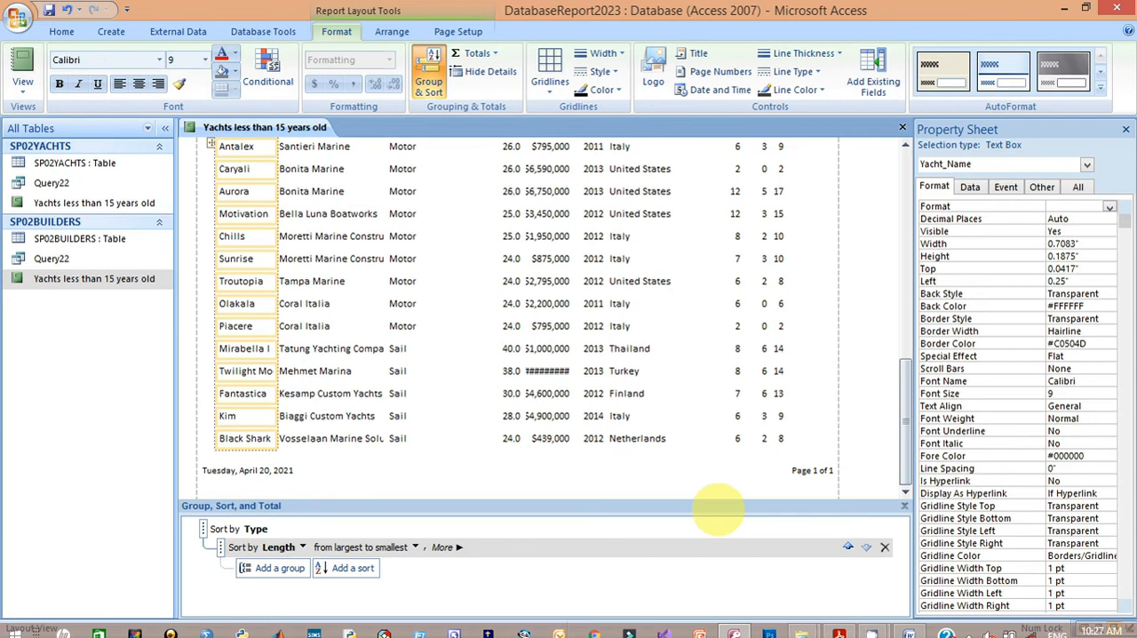
Step: Review the report from its title and column headings, and switch it back to Design View
left_click_drag(902, 433, 904, 191)
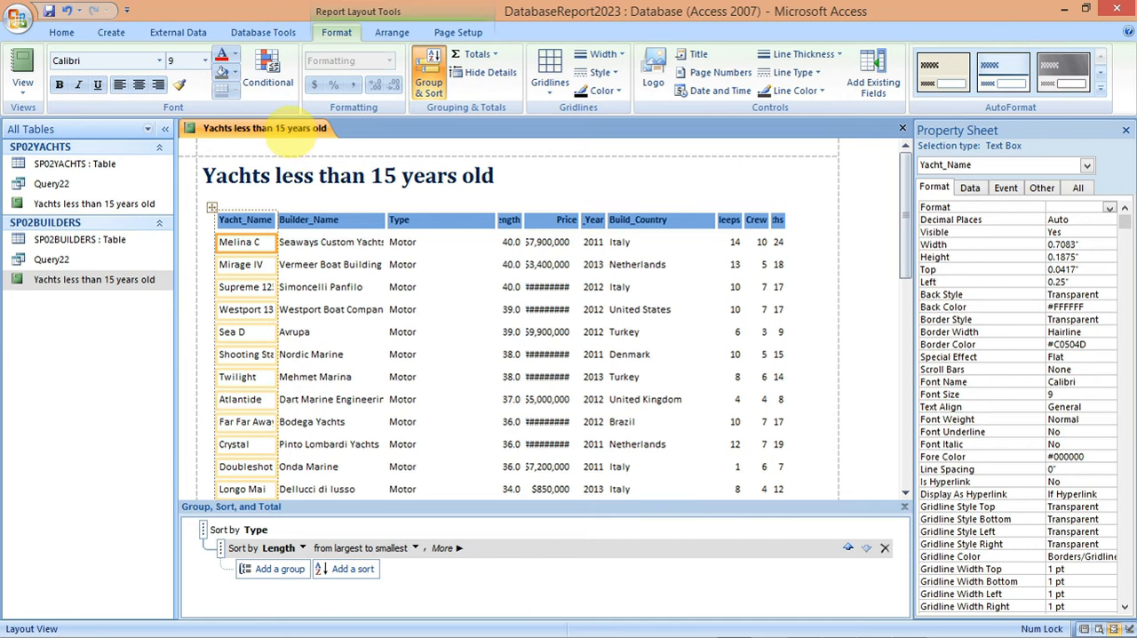
right_click(291, 130)
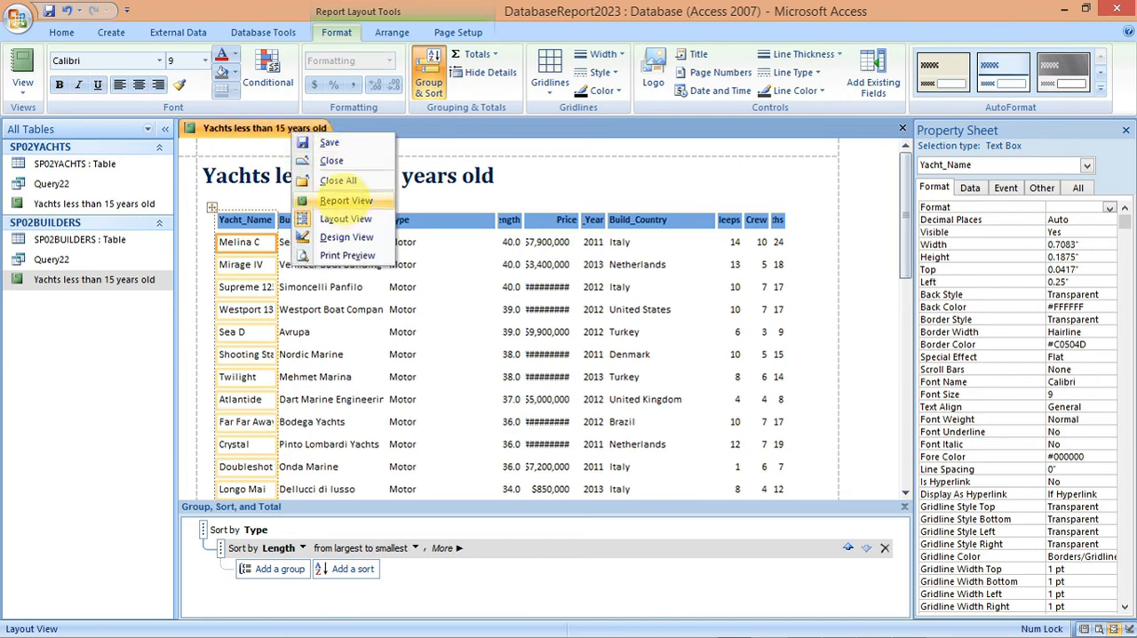
left_click(347, 237)
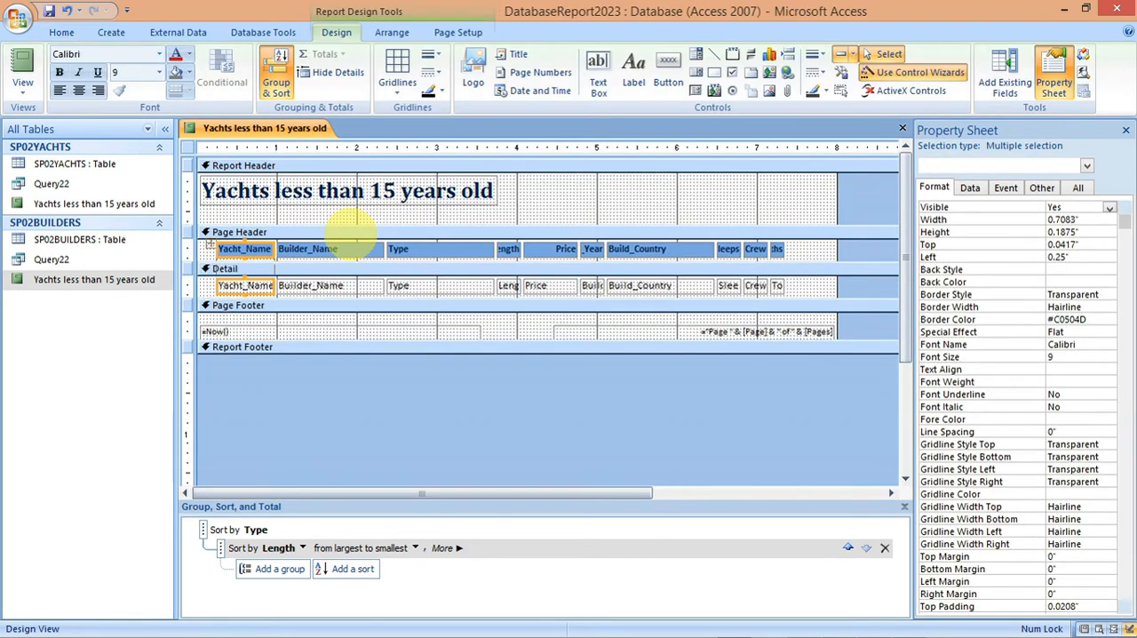
Step: Reread the task 22 report requirements in the exam paper PDF and return to Access
mouse_move(743, 627)
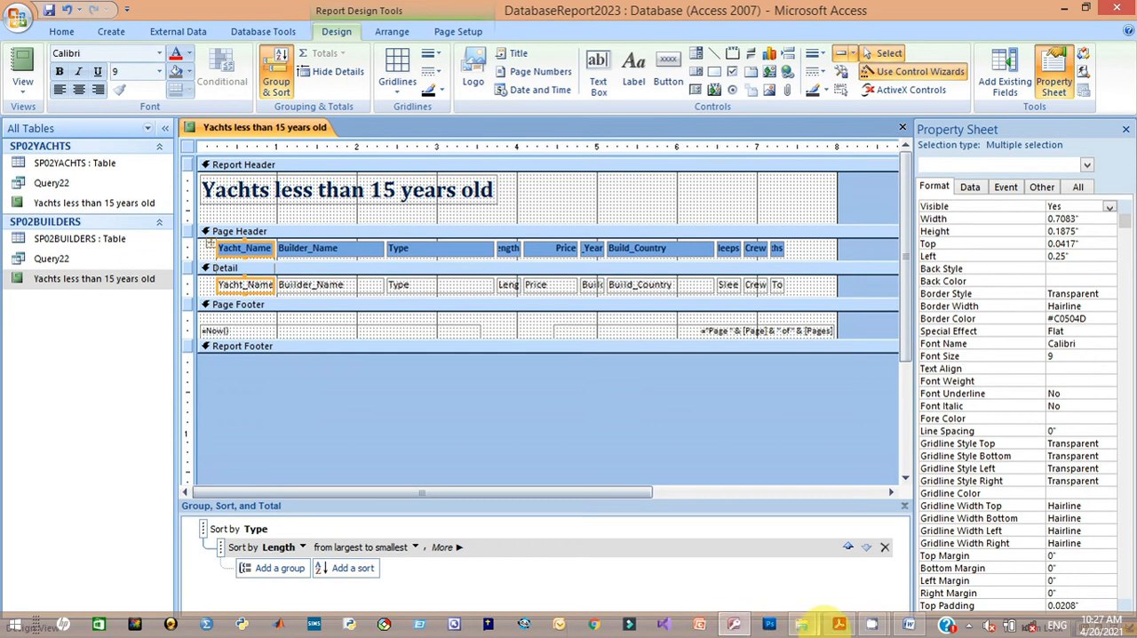
mouse_move(839, 624)
left_click(819, 568)
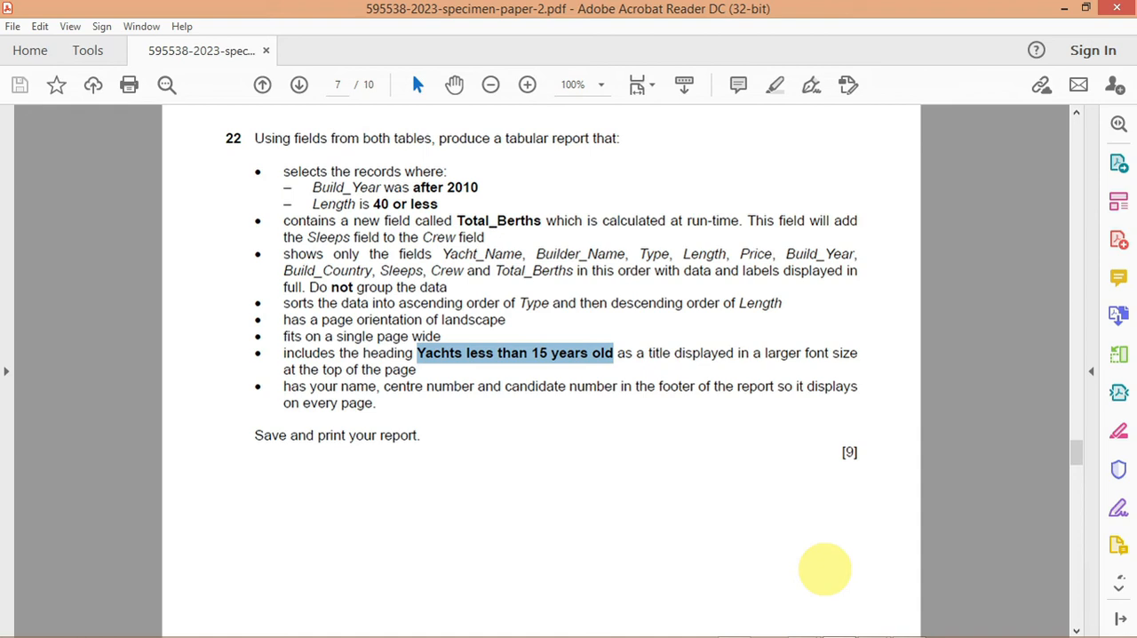
left_click(736, 622)
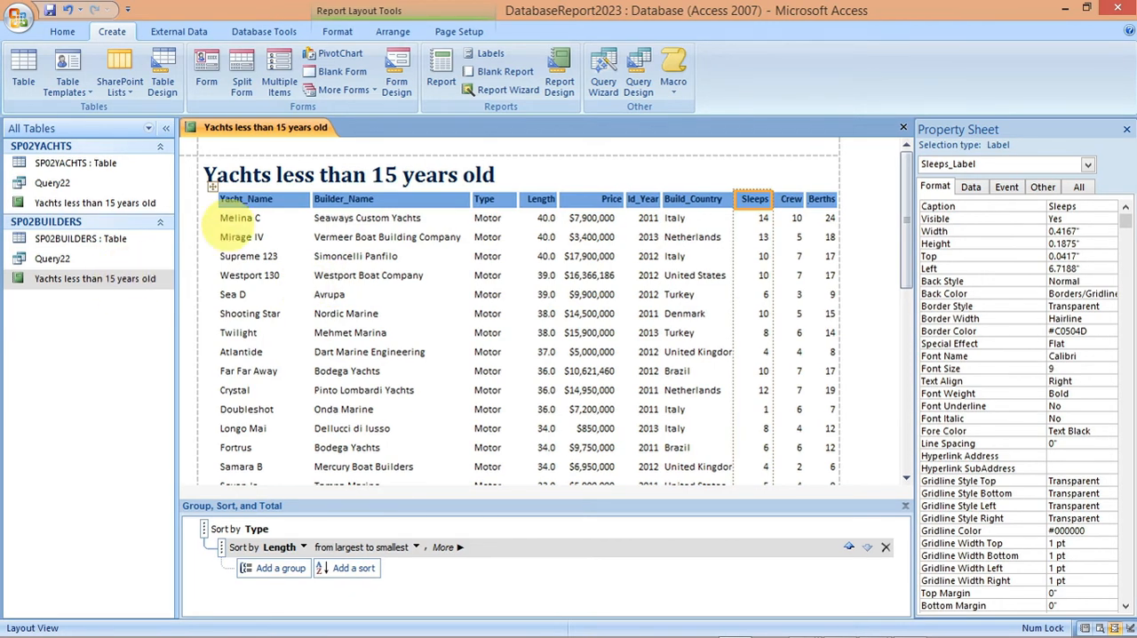
Step: Set the report's page orientation to landscape, as task 22 in the exam paper requires
left_click(458, 32)
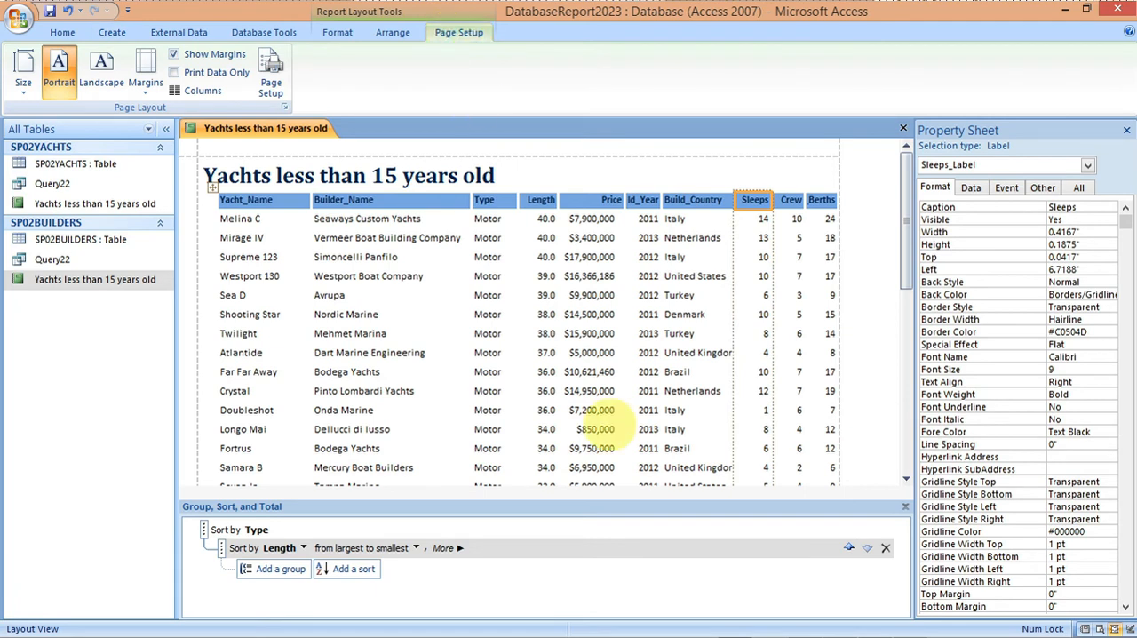
mouse_move(821, 632)
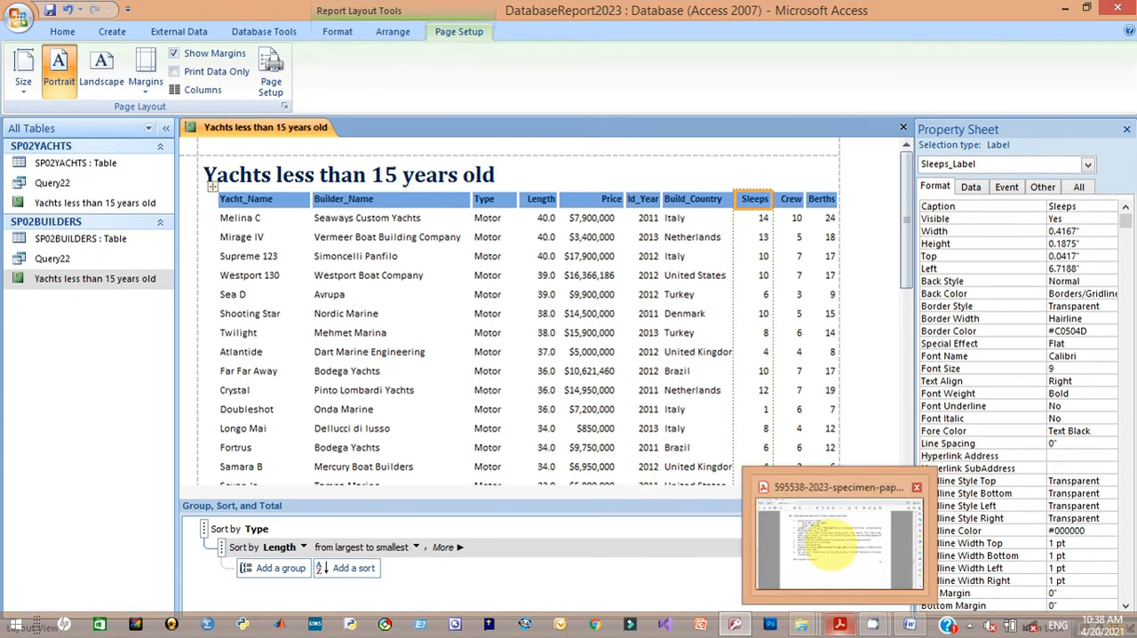
left_click(830, 546)
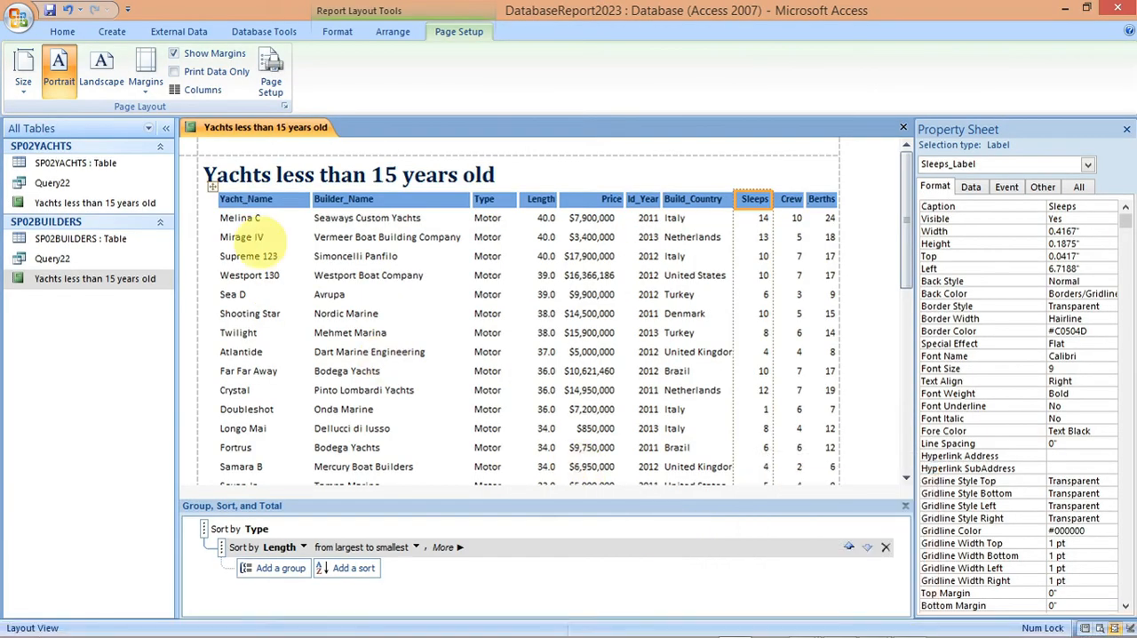
left_click(101, 70)
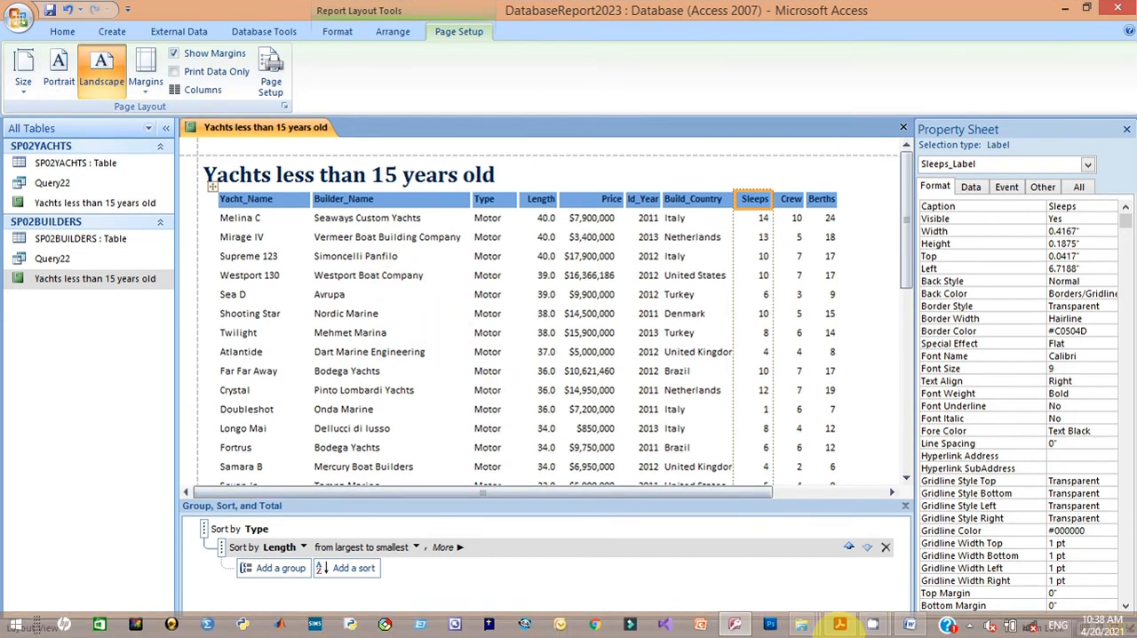
Step: Switch to the exam paper PDF and highlight the task 22 requirements from record selection through the ascending sort
left_click(826, 569)
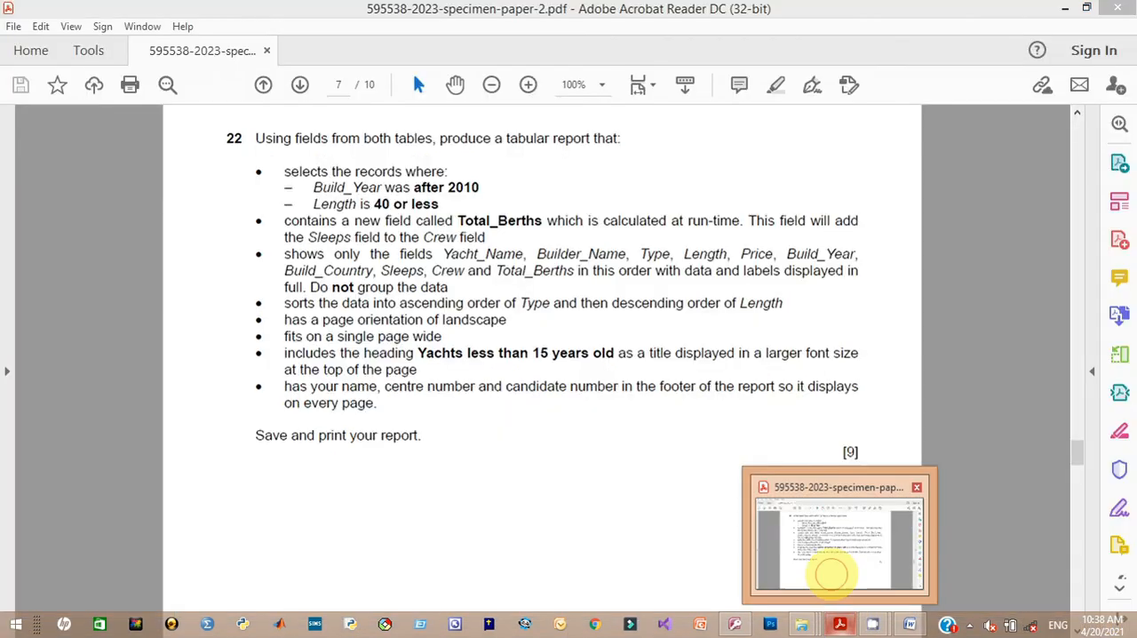
left_click_drag(511, 320, 286, 322)
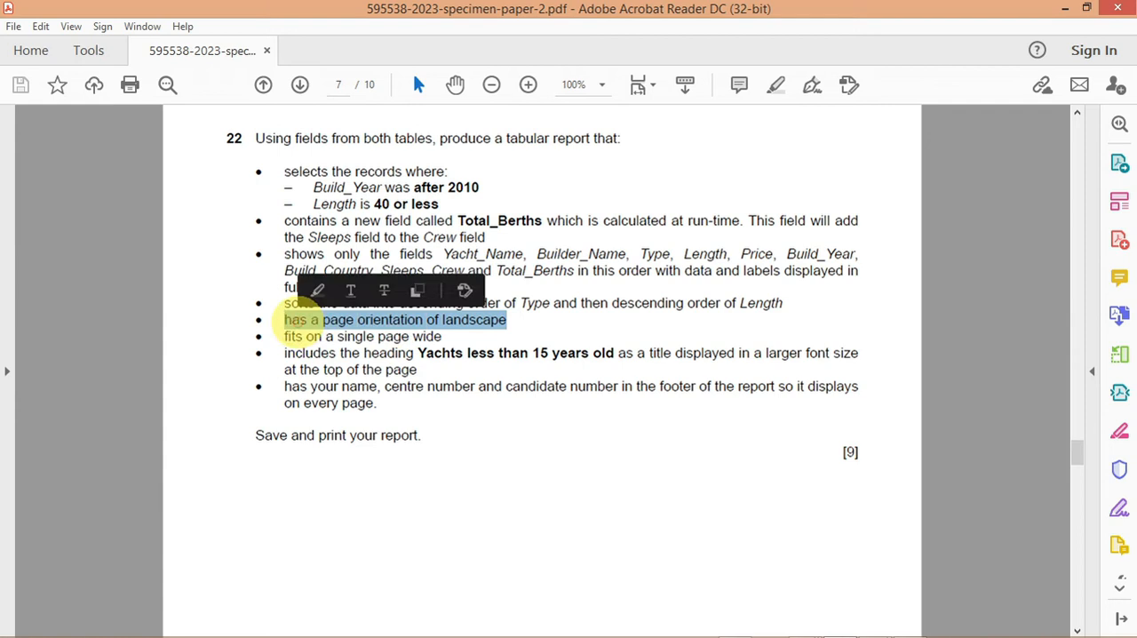
right_click(297, 327)
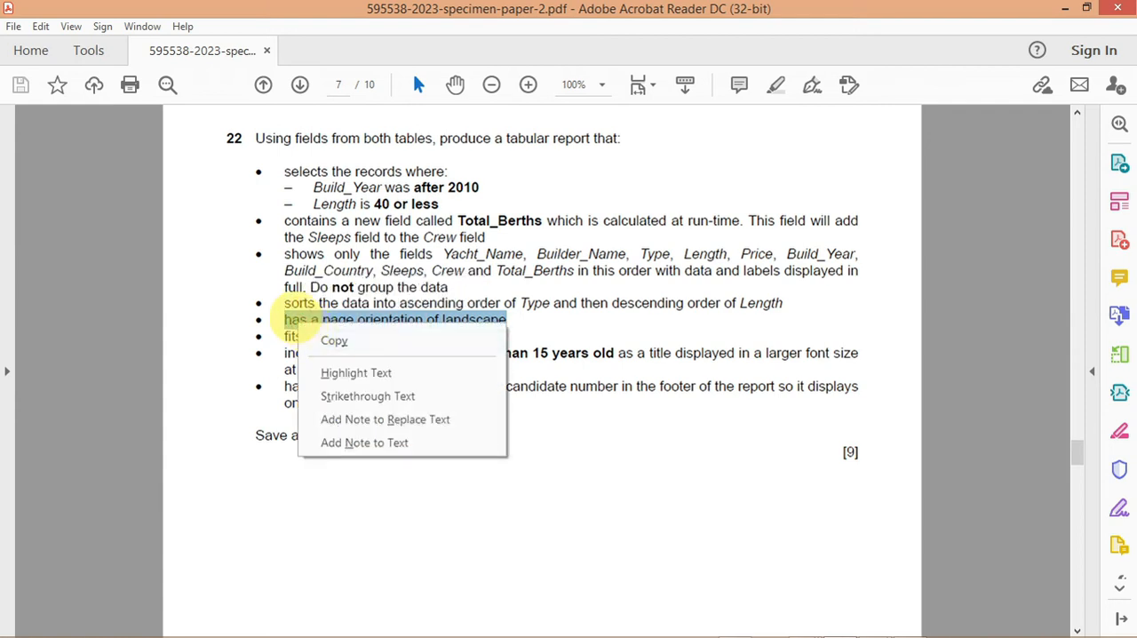
left_click(299, 320)
left_click_drag(502, 303, 373, 306)
left_click_drag(521, 304, 282, 167)
left_click(306, 143)
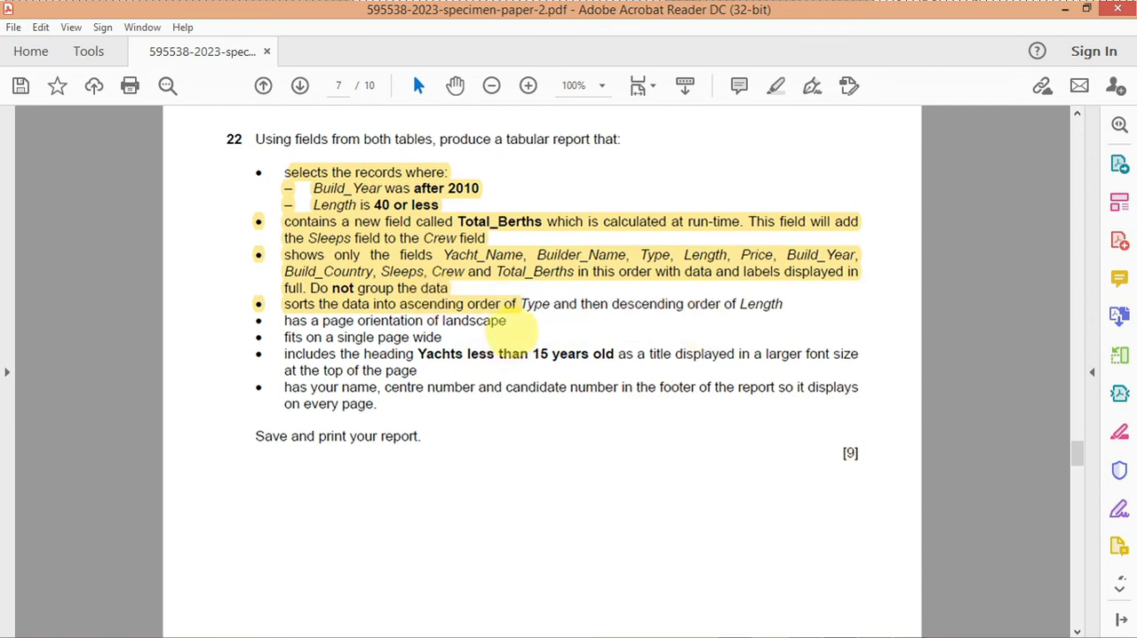
Step: Highlight the requirements "has a page orientation of landscape" and "fits on a single page wide"
left_click_drag(500, 335, 286, 321)
left_click(419, 330)
left_click(327, 291)
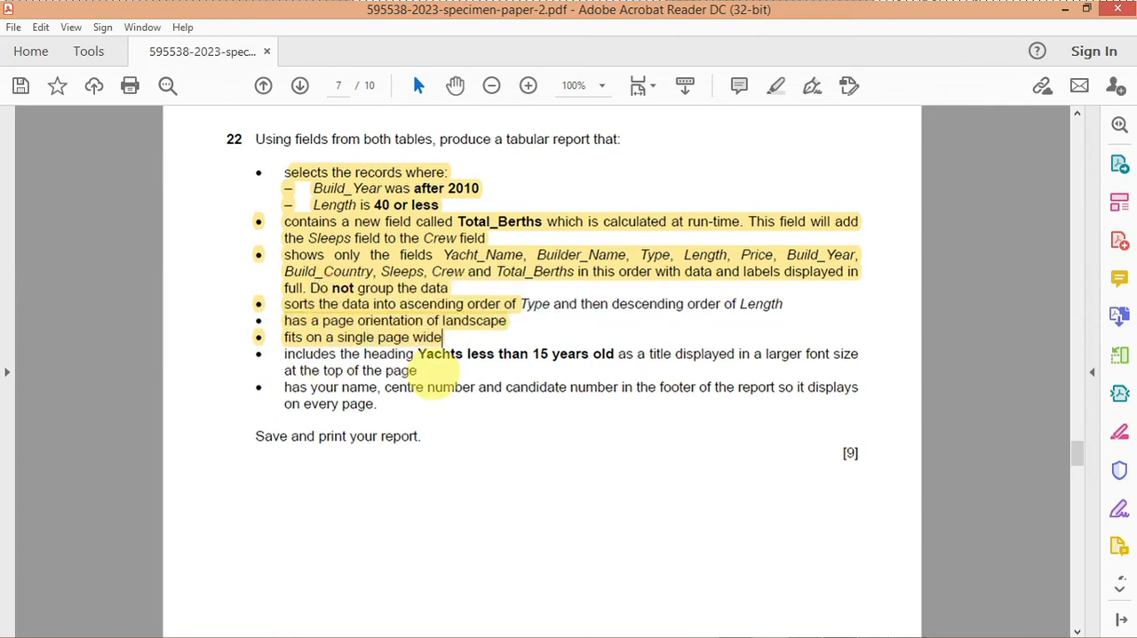
double_click(448, 384)
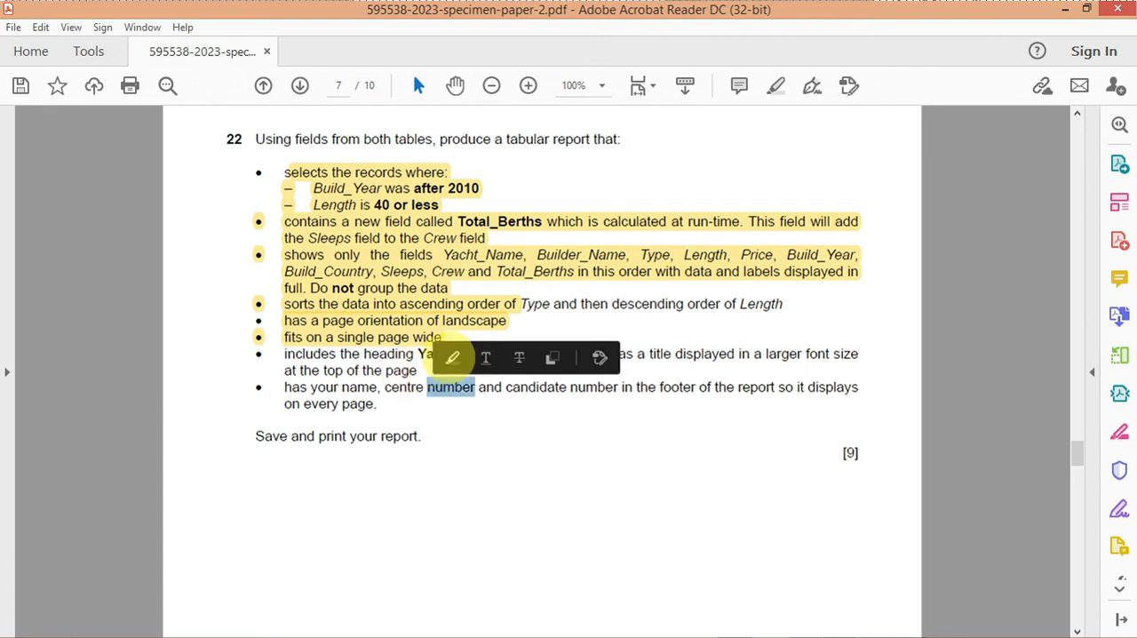
left_click(452, 357)
left_click_drag(418, 354, 390, 371)
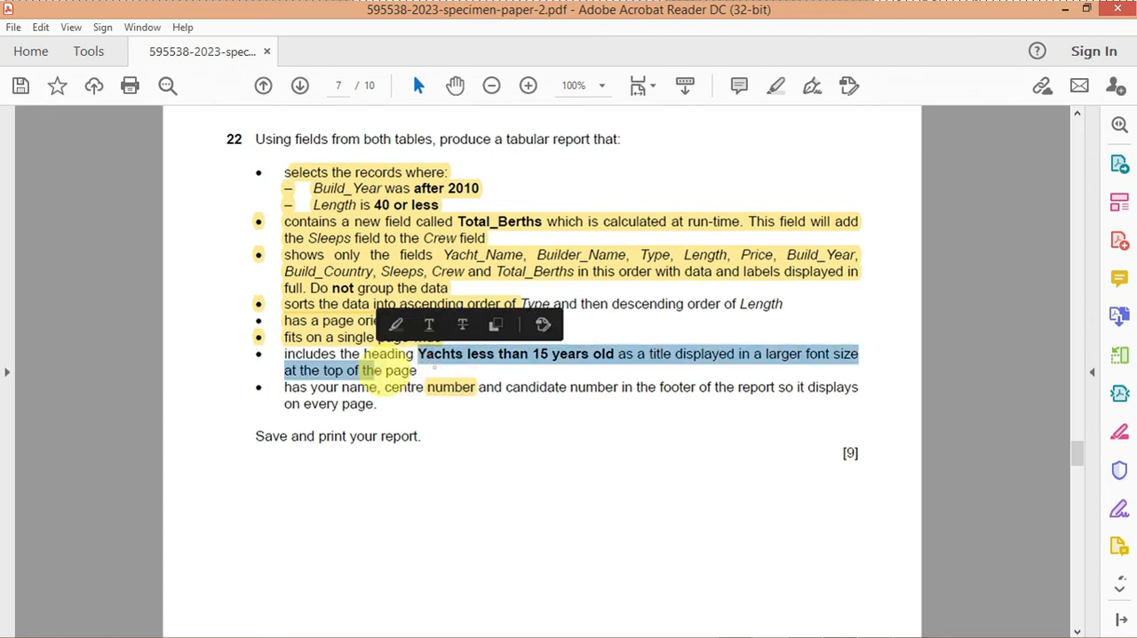
left_click(432, 384)
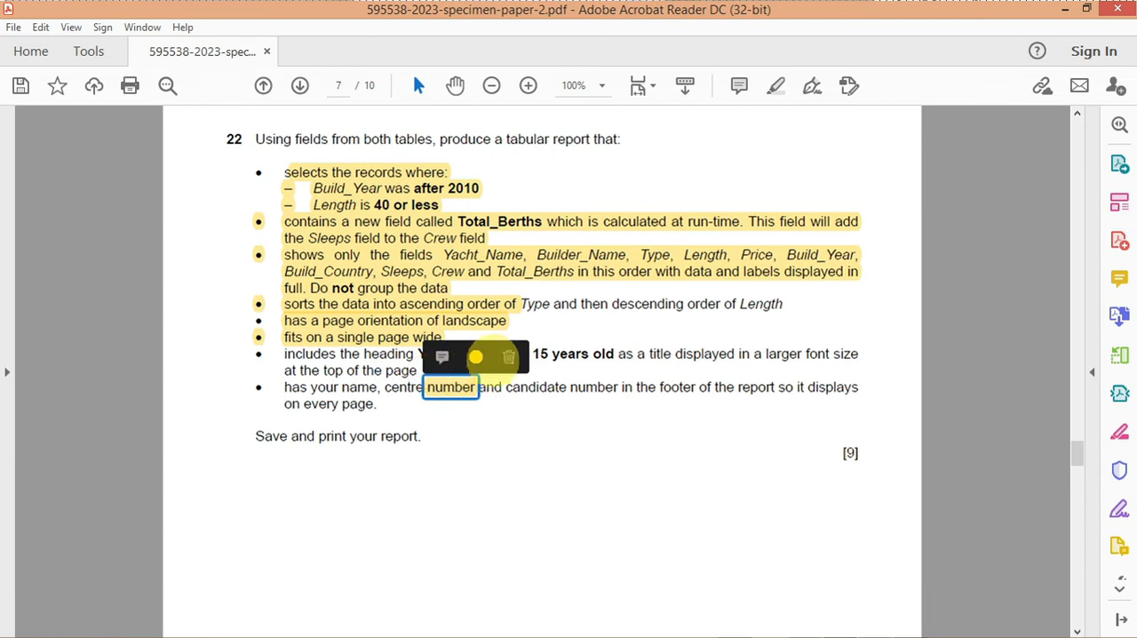
left_click(508, 357)
Step: Highlight the heading requirement from "less than 15 years old" through "at the top of the page"
left_click_drag(466, 355, 416, 371)
left_click(433, 324)
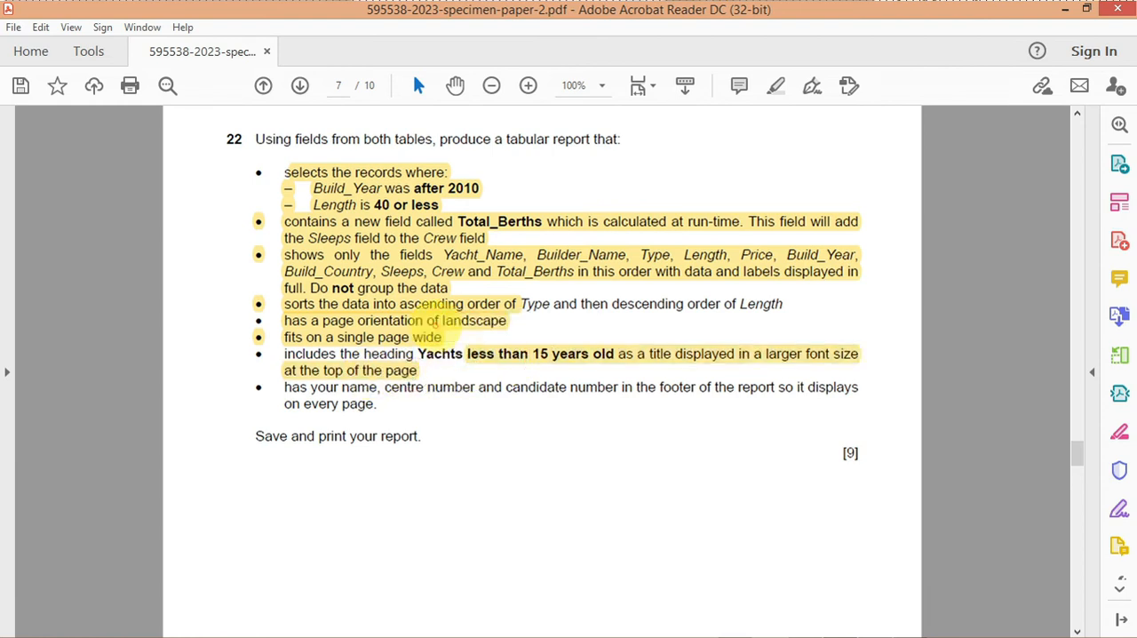
left_click(418, 366)
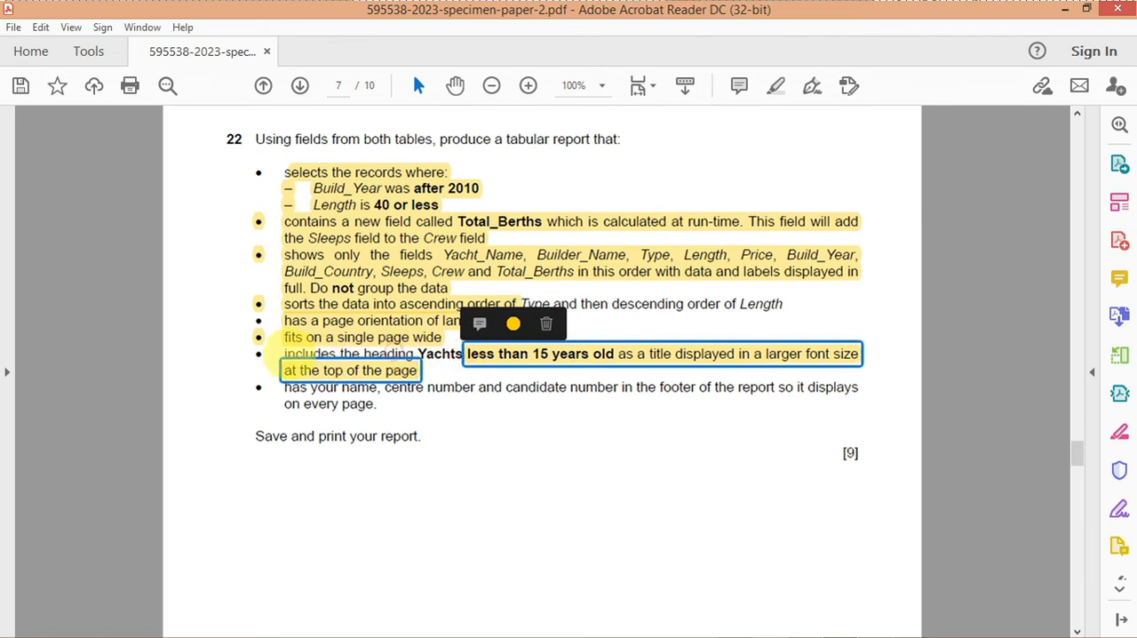
left_click(298, 338)
left_click(448, 359)
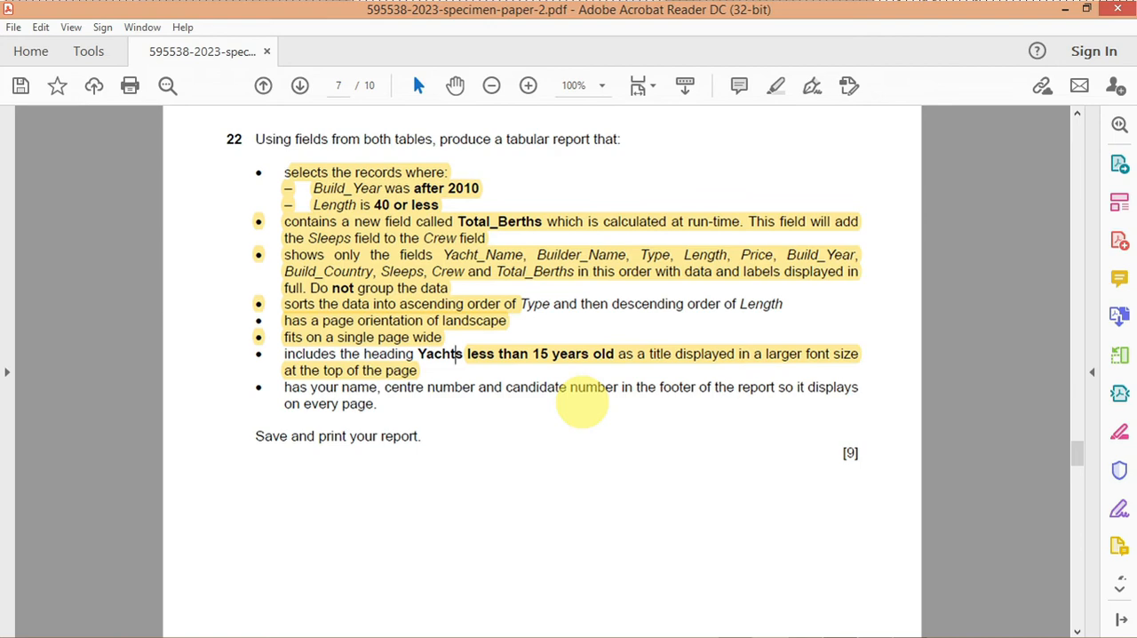
Step: Switch to Access, widen the report's Length column to 0.5", and check the Build_Year and Total_Berths headings
left_click(679, 627)
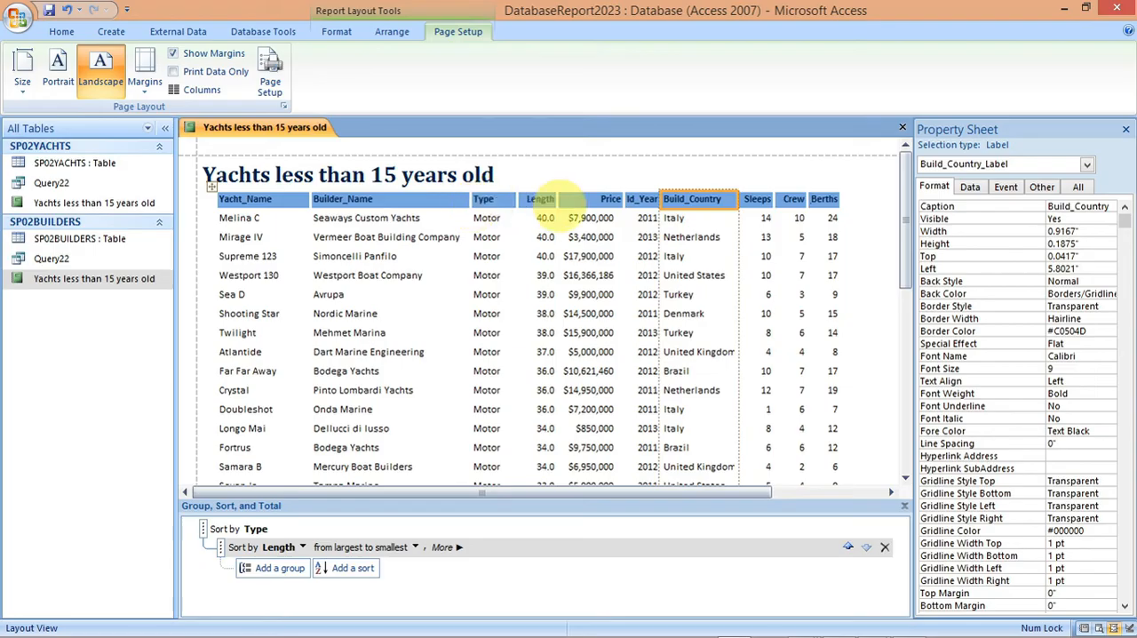
left_click(539, 200)
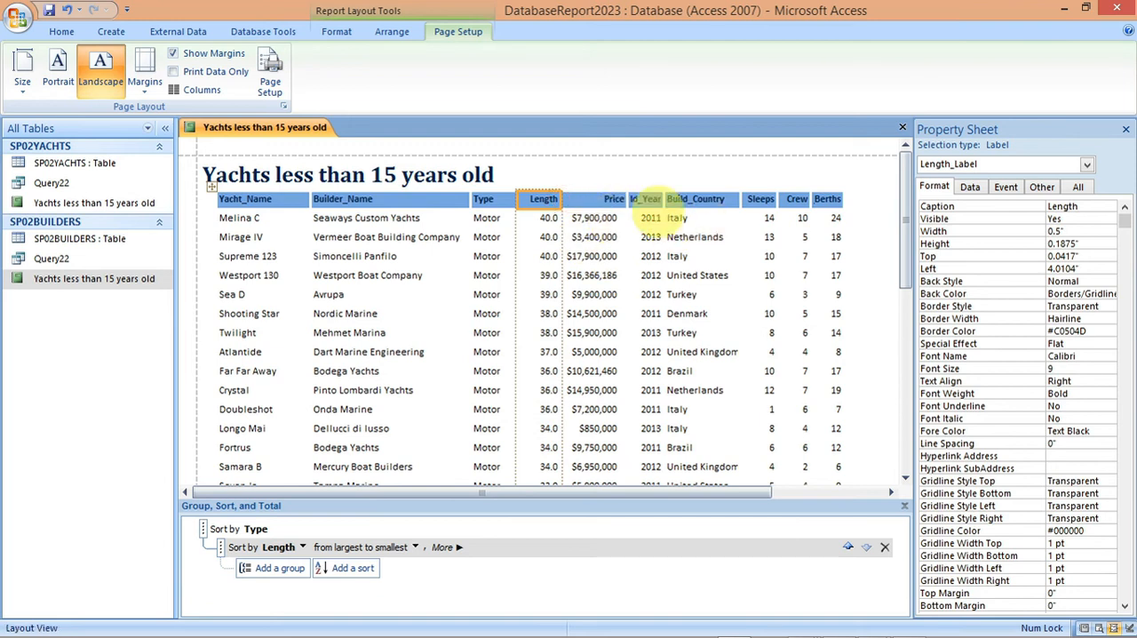
left_click(647, 197)
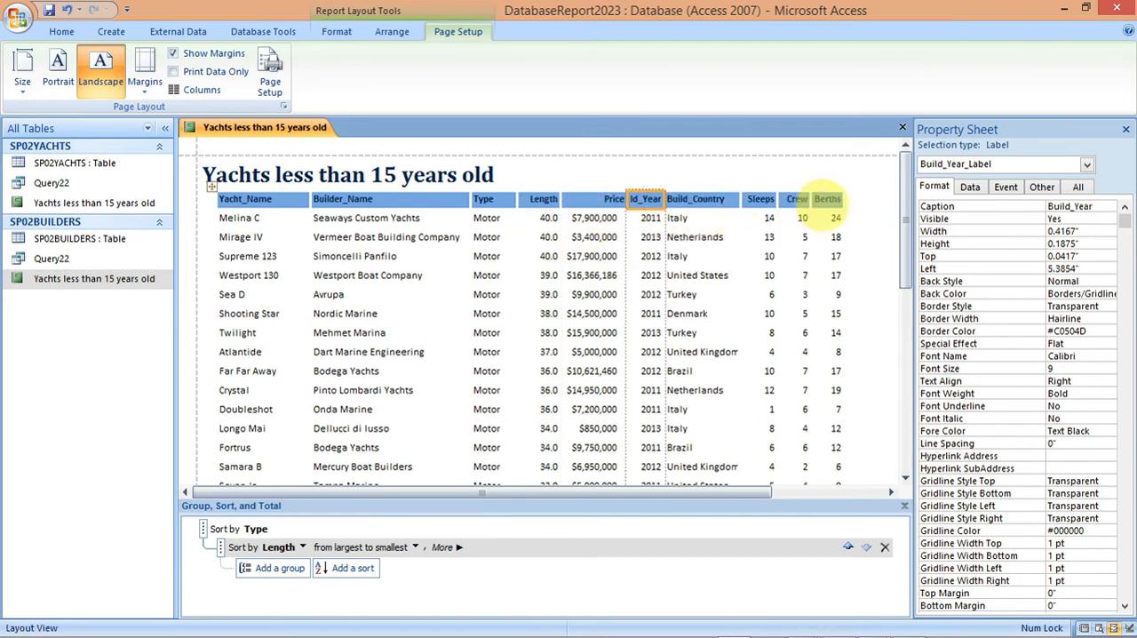
left_click(827, 199)
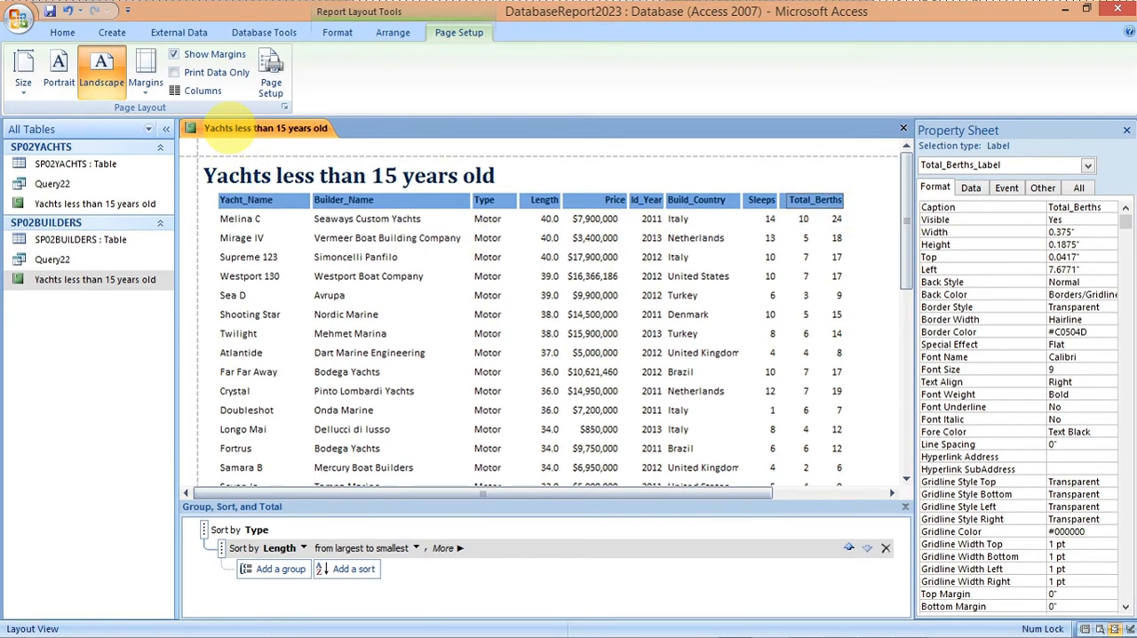
Step: Show the report in Report View and review its columns and records down to the page footer and back
right_click(224, 128)
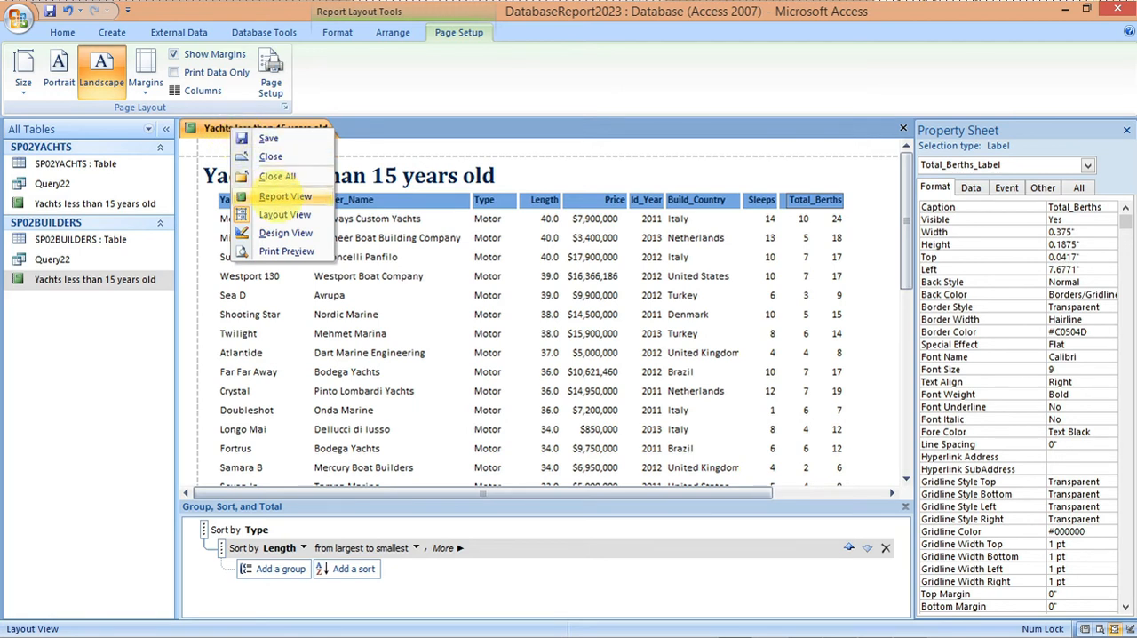
left_click(276, 196)
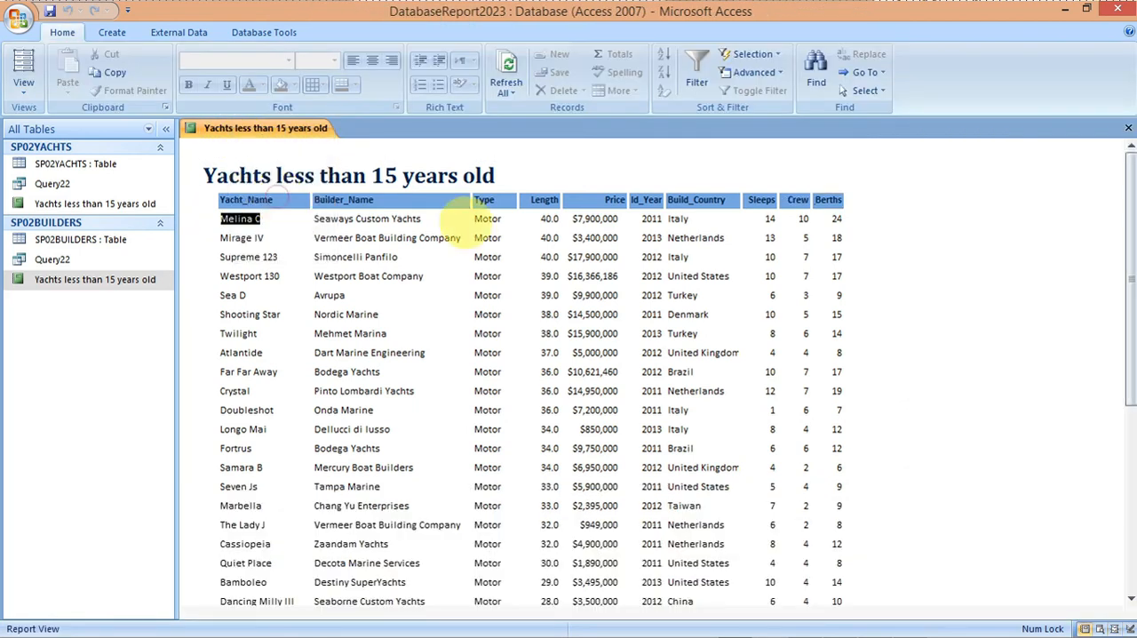
left_click(1010, 316)
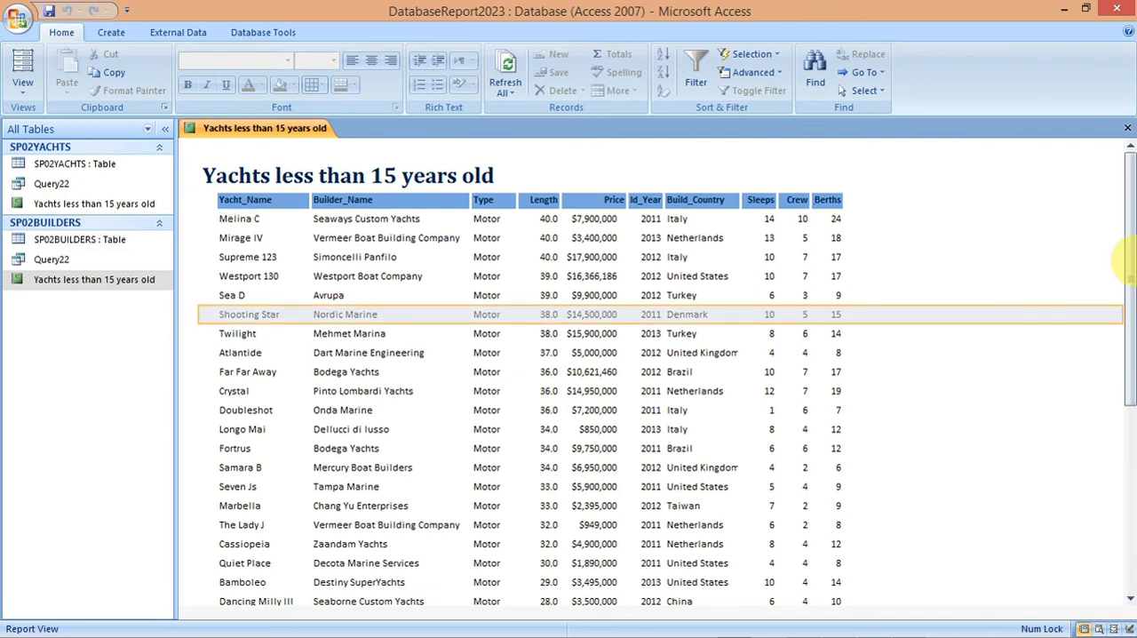
left_click_drag(1127, 262, 1128, 454)
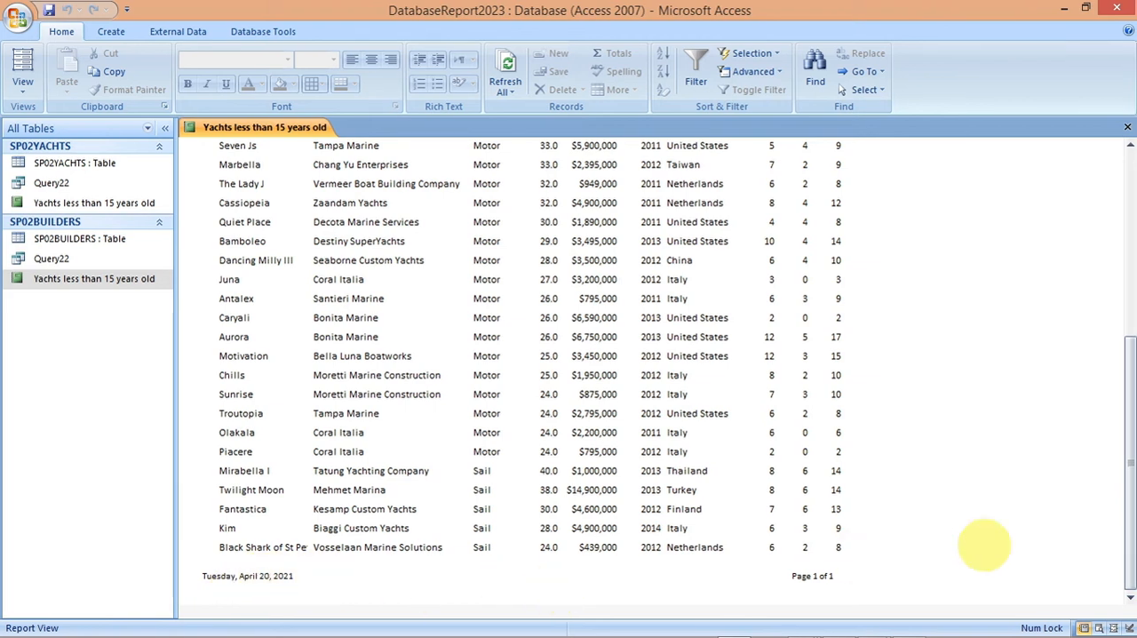
left_click_drag(1127, 543, 1122, 348)
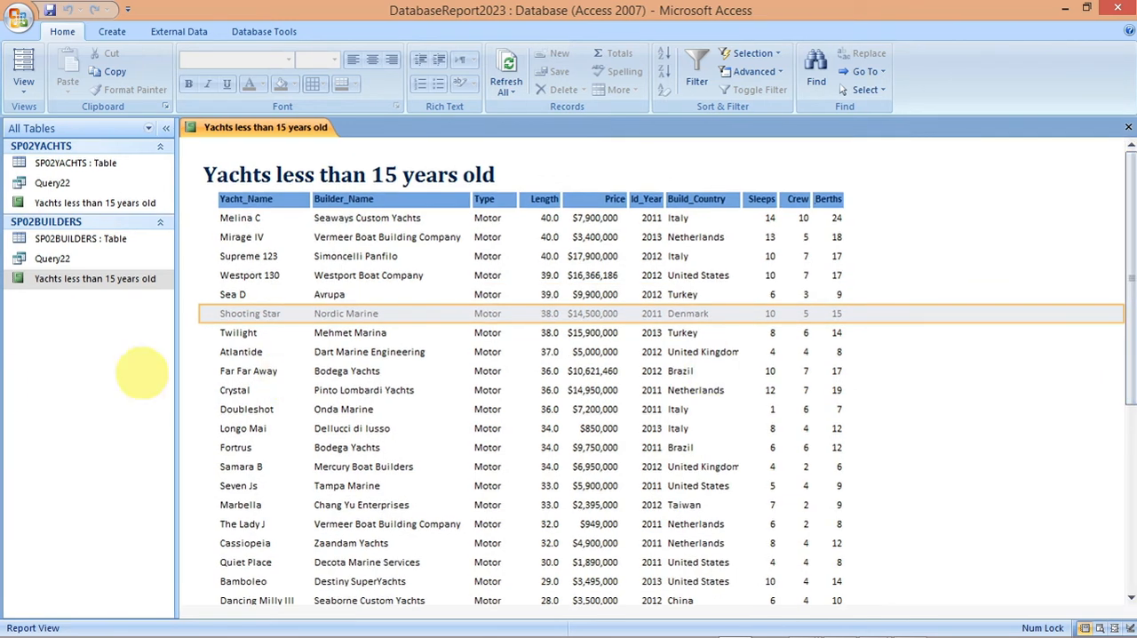
Step: Open the report in Design View and delete the =Now() date text box from the page footer
left_click(100, 278)
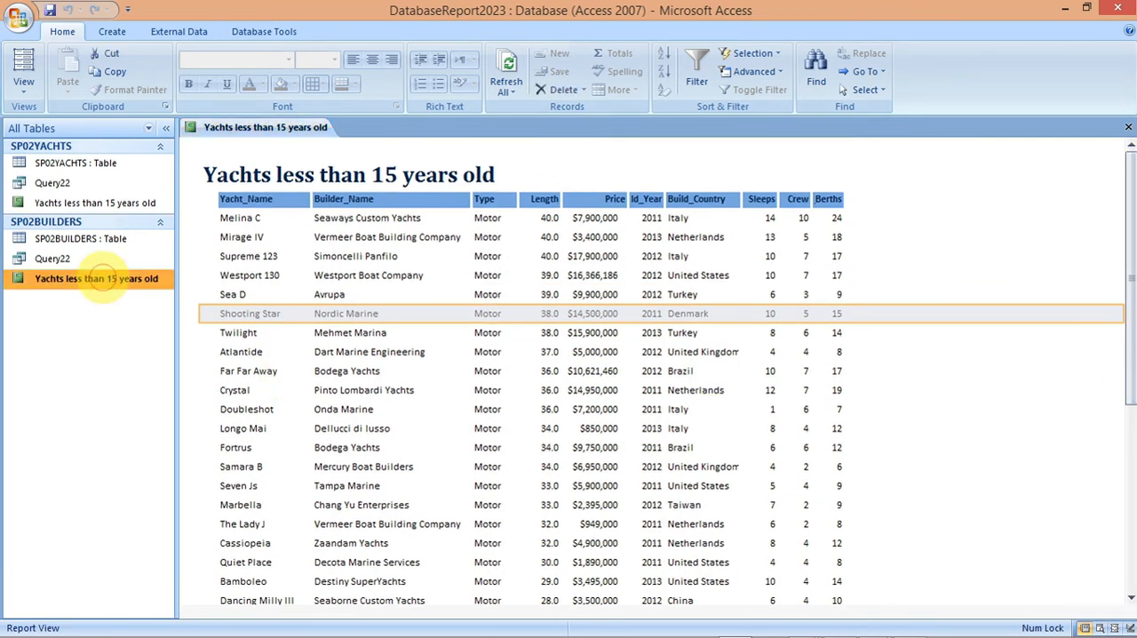
right_click(99, 278)
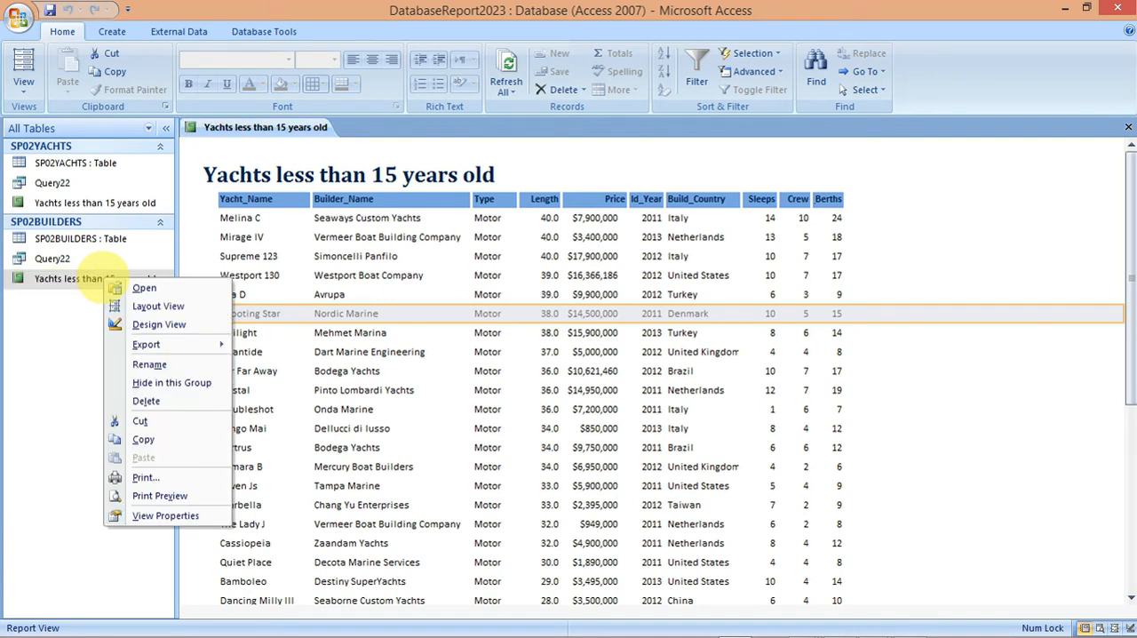
left_click(150, 325)
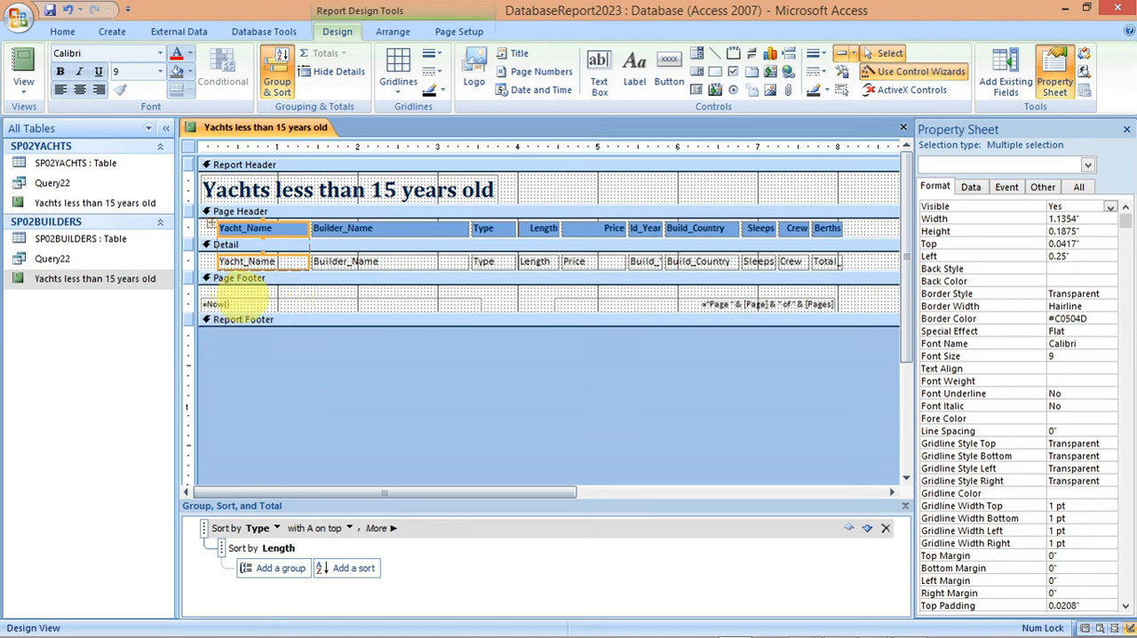
left_click(235, 303)
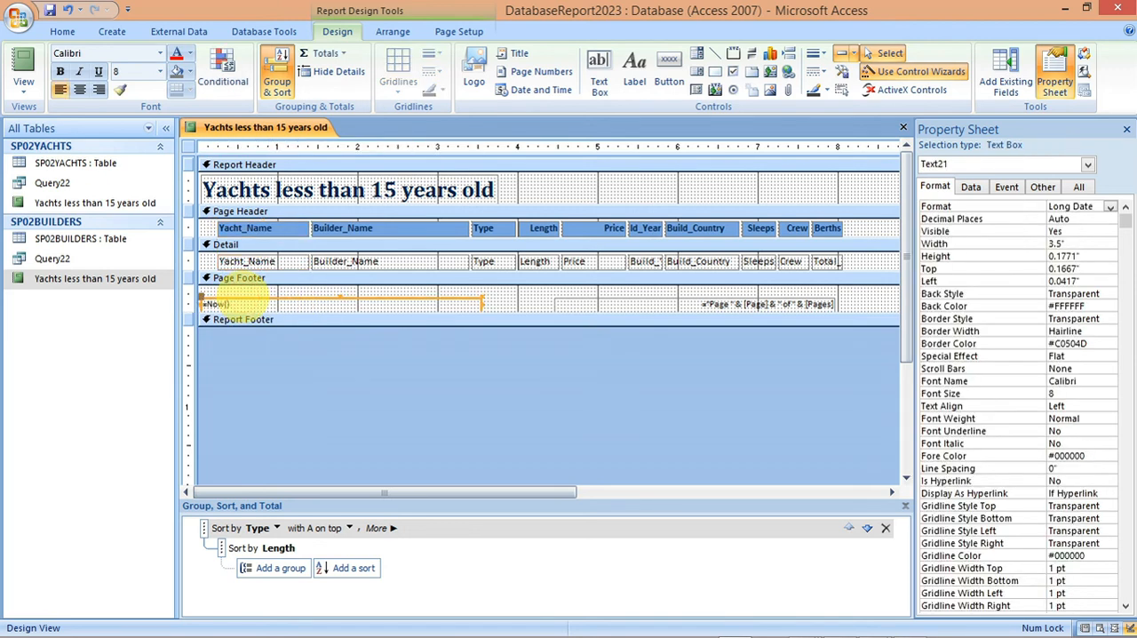
key("Delete")
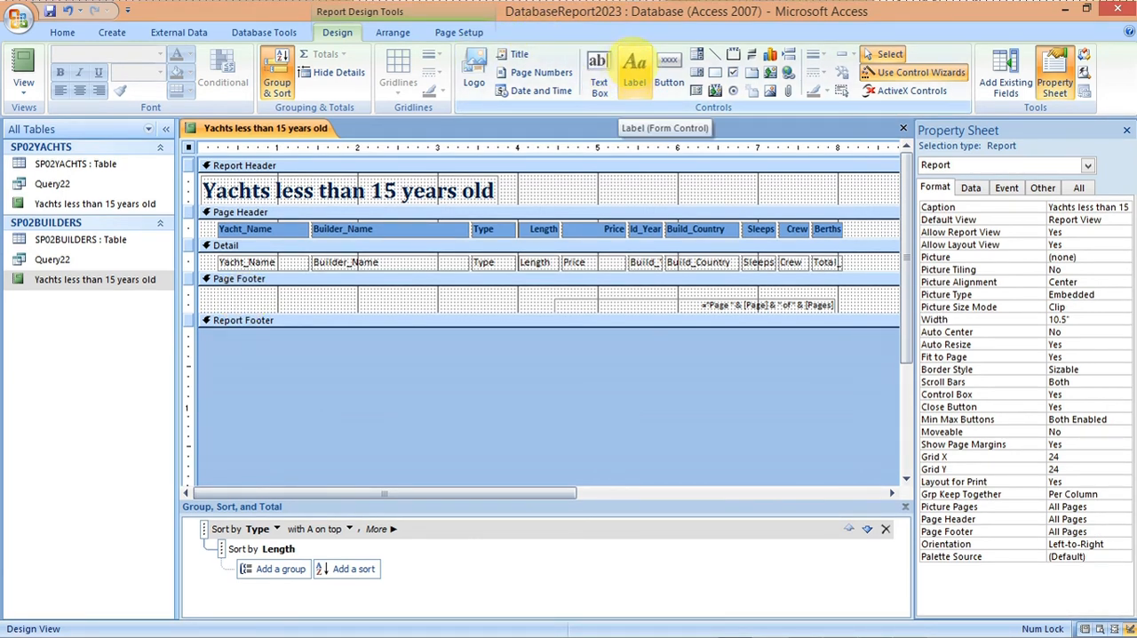
Step: Add a label about 2.25" wide to the page footer containing the candidate's full name, centre number and candidate number
left_click(635, 62)
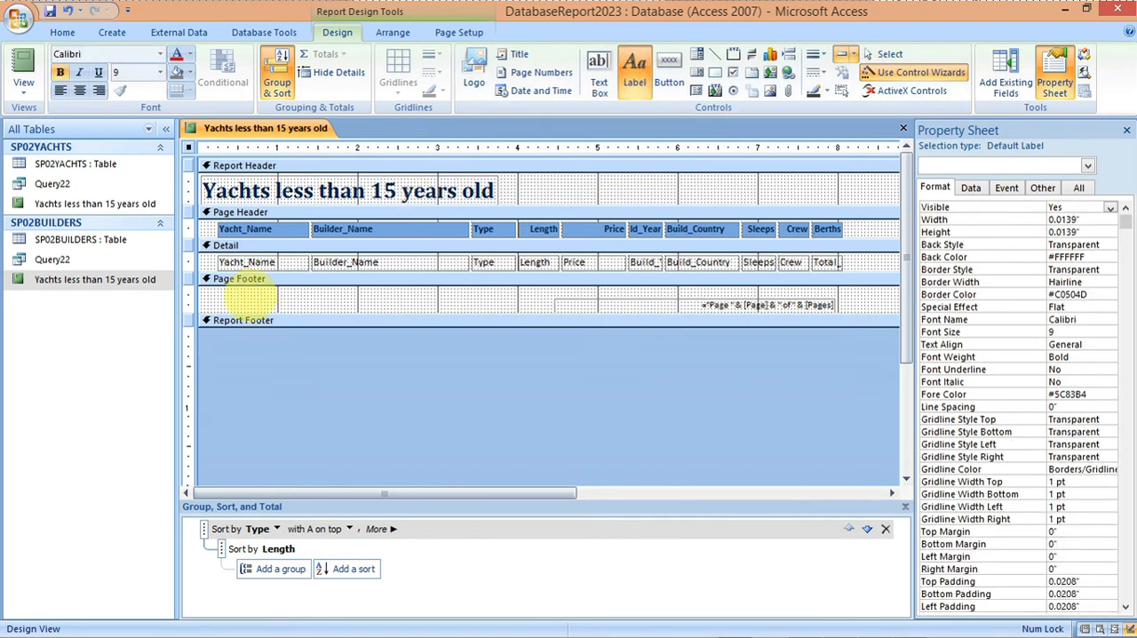
left_click_drag(210, 293, 390, 303)
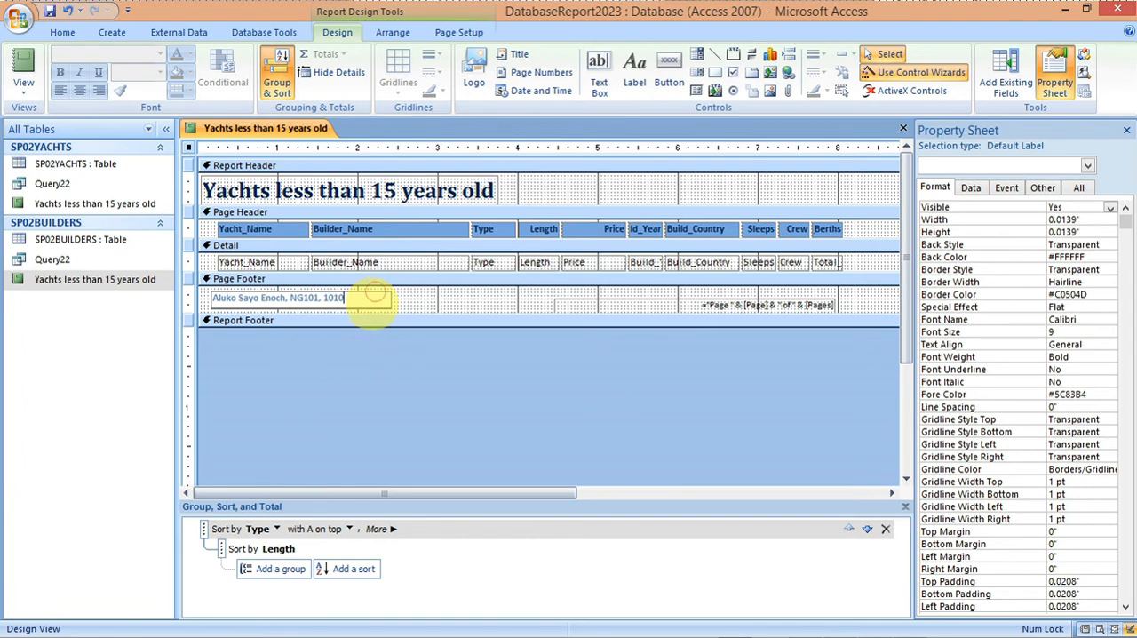
left_click(372, 306)
left_click(371, 306)
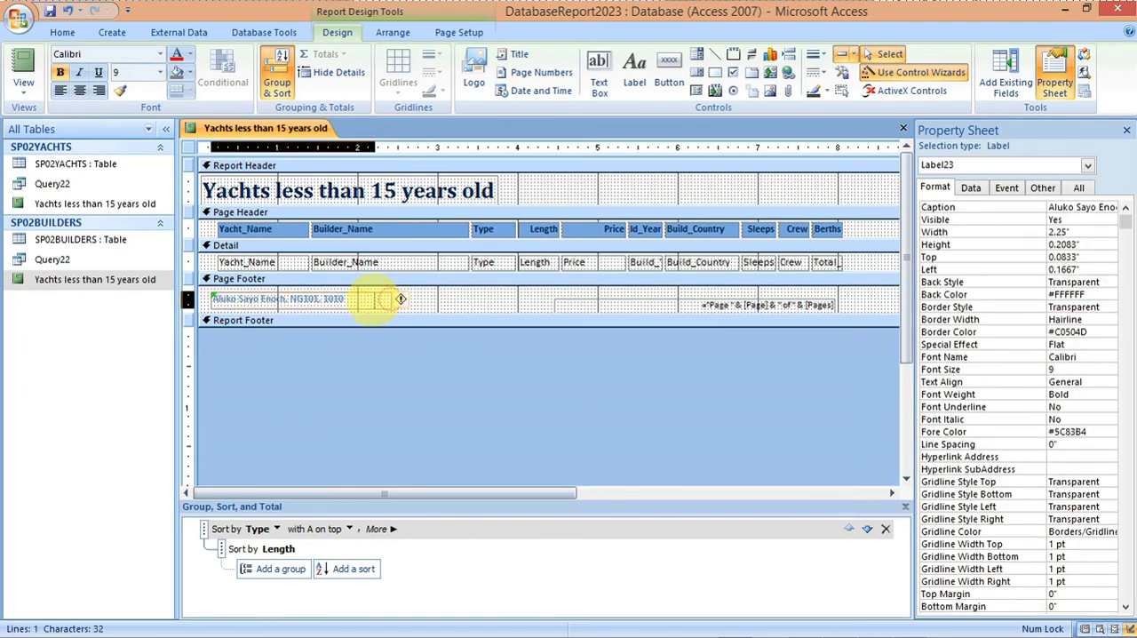
Step: Narrow the candidate details label in the page footer to 1.75" and set the font colour of all report controls to black
left_click_drag(398, 299, 360, 299)
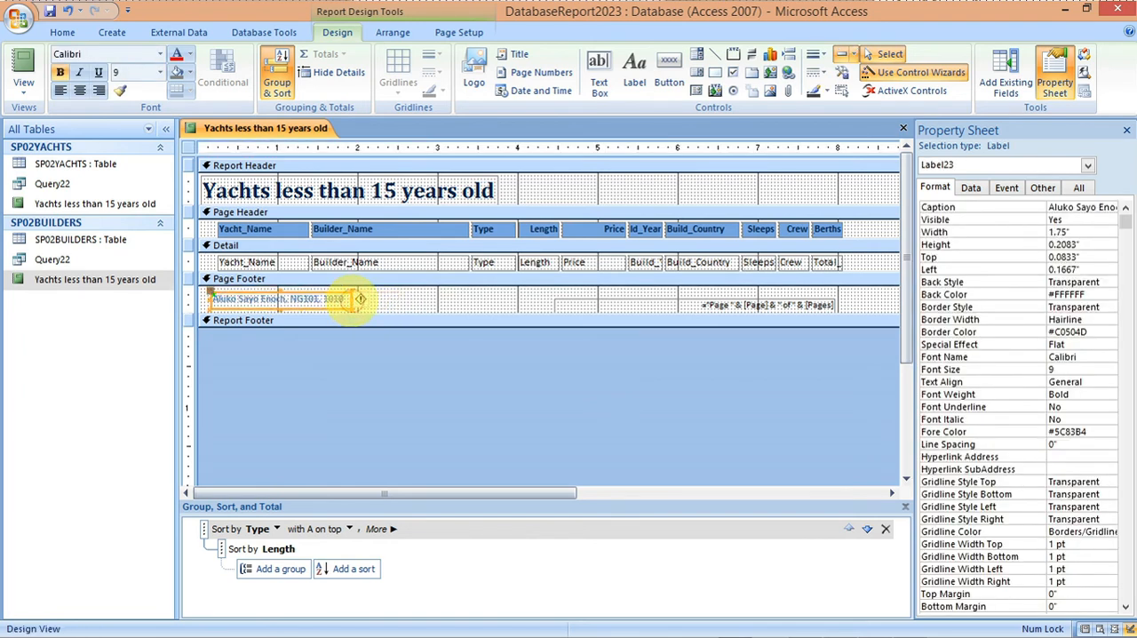
key("ctrl+a")
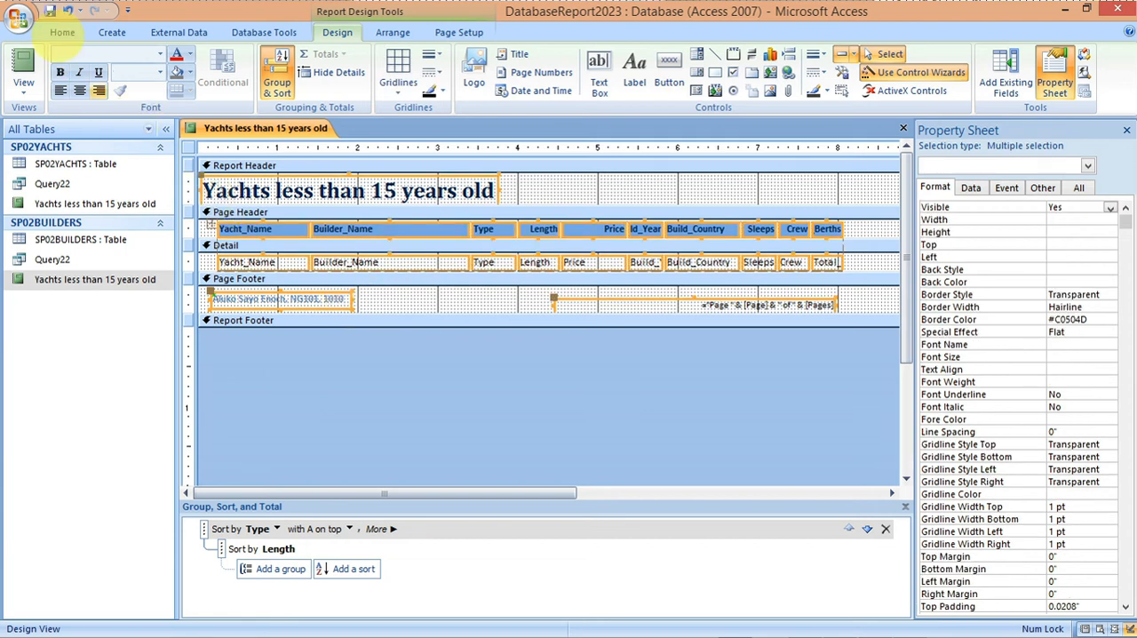
left_click(63, 32)
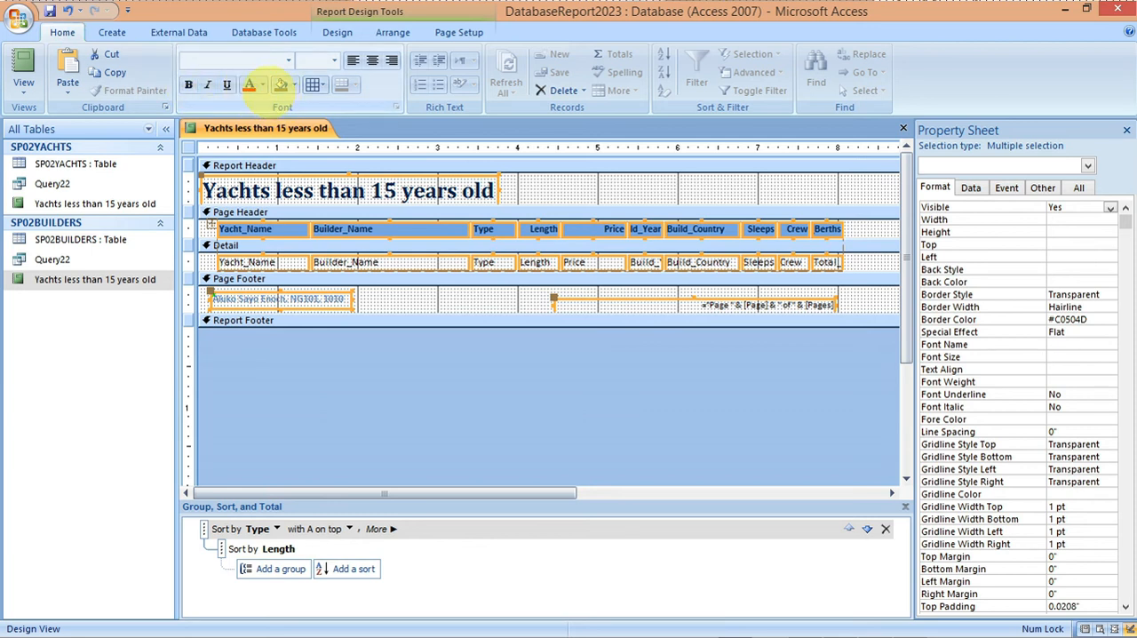
left_click(263, 84)
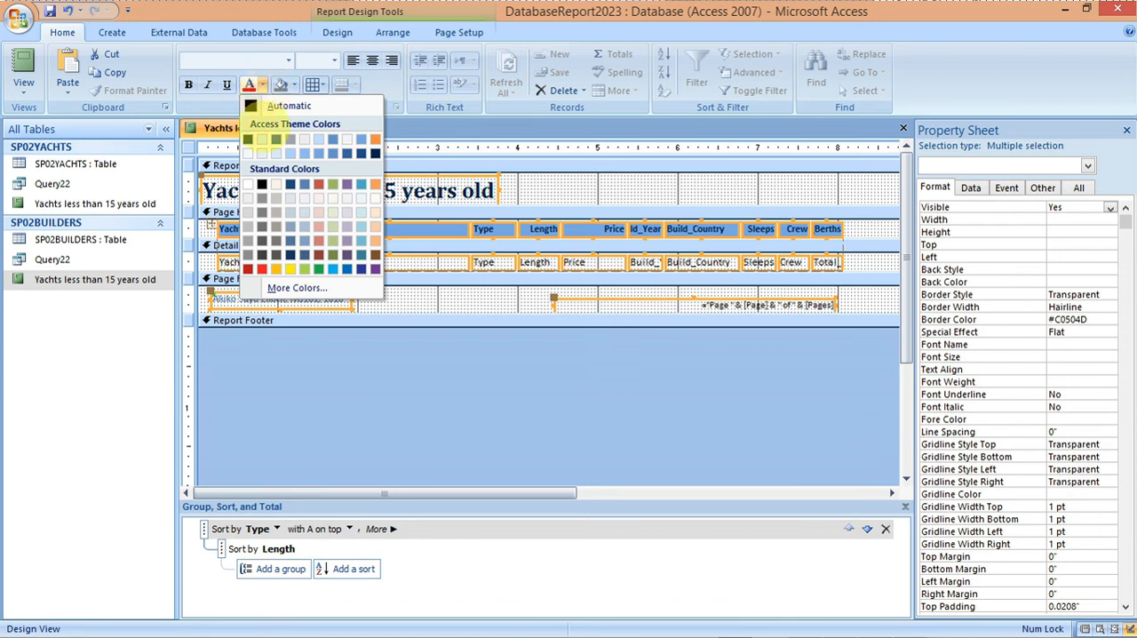
left_click(262, 183)
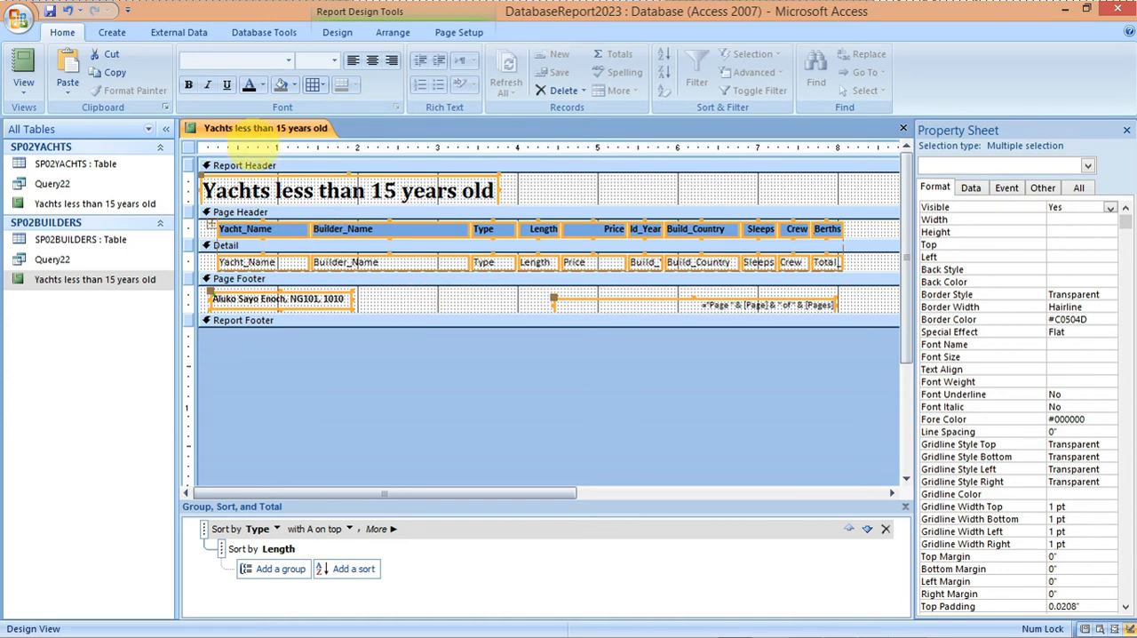
Step: Save the report, show it in Report View and review it down to the page footer and back
right_click(254, 132)
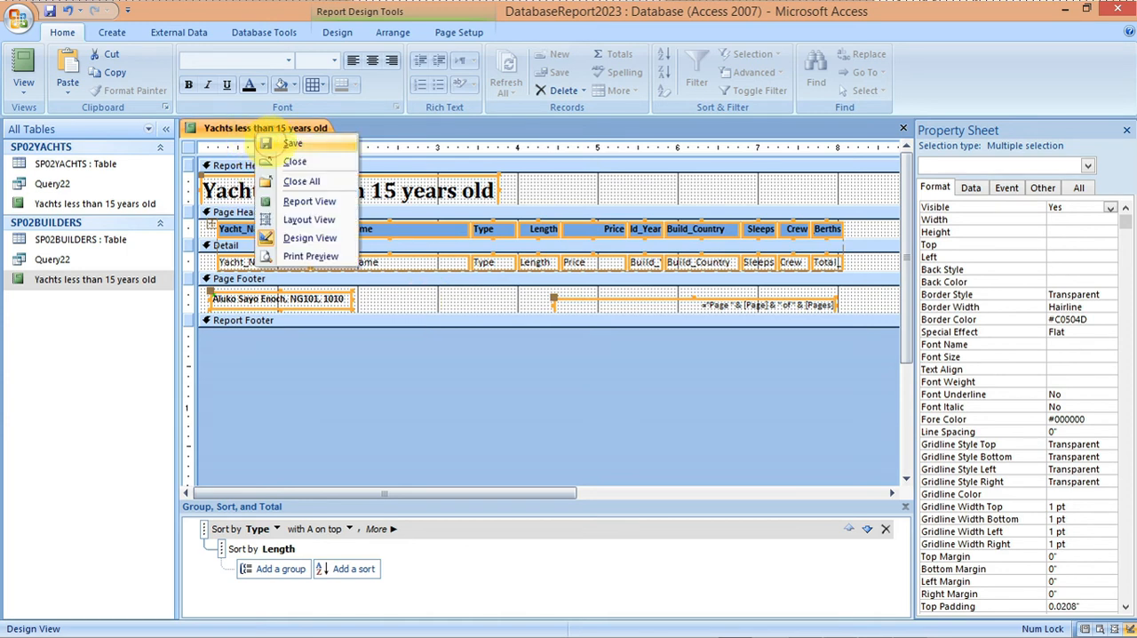
left_click(273, 143)
right_click(240, 127)
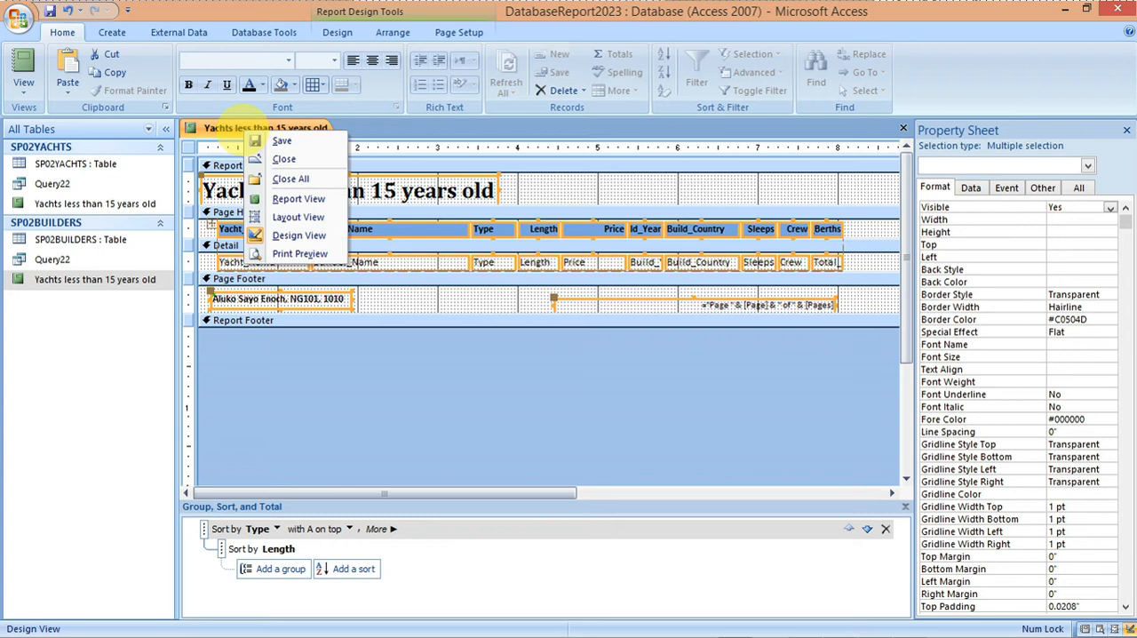
left_click(285, 198)
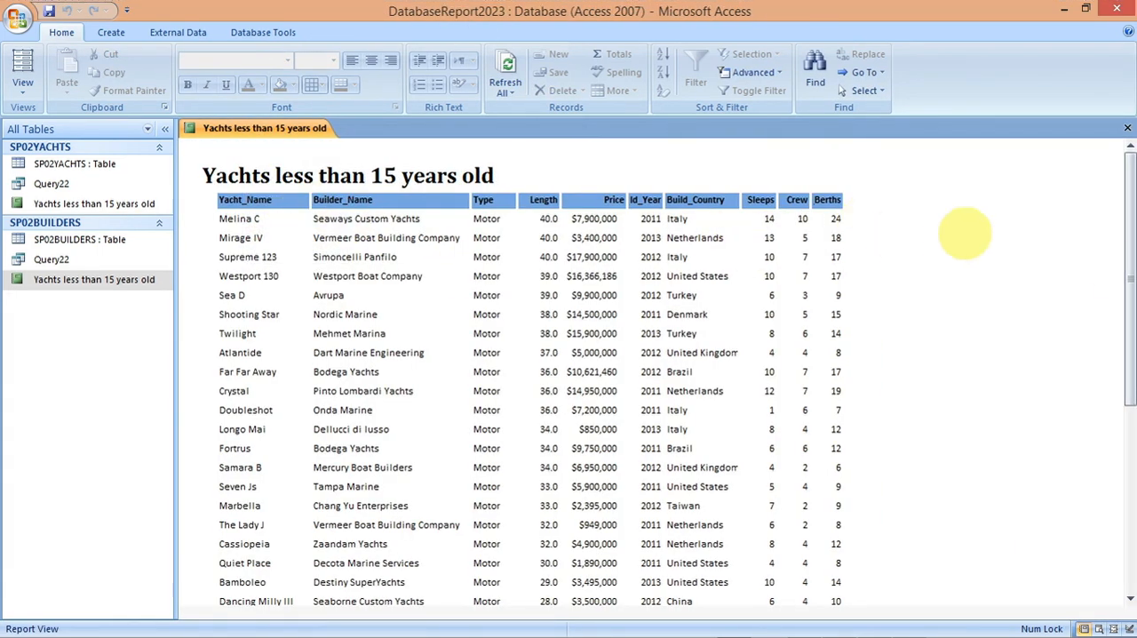
left_click_drag(1128, 276, 1128, 473)
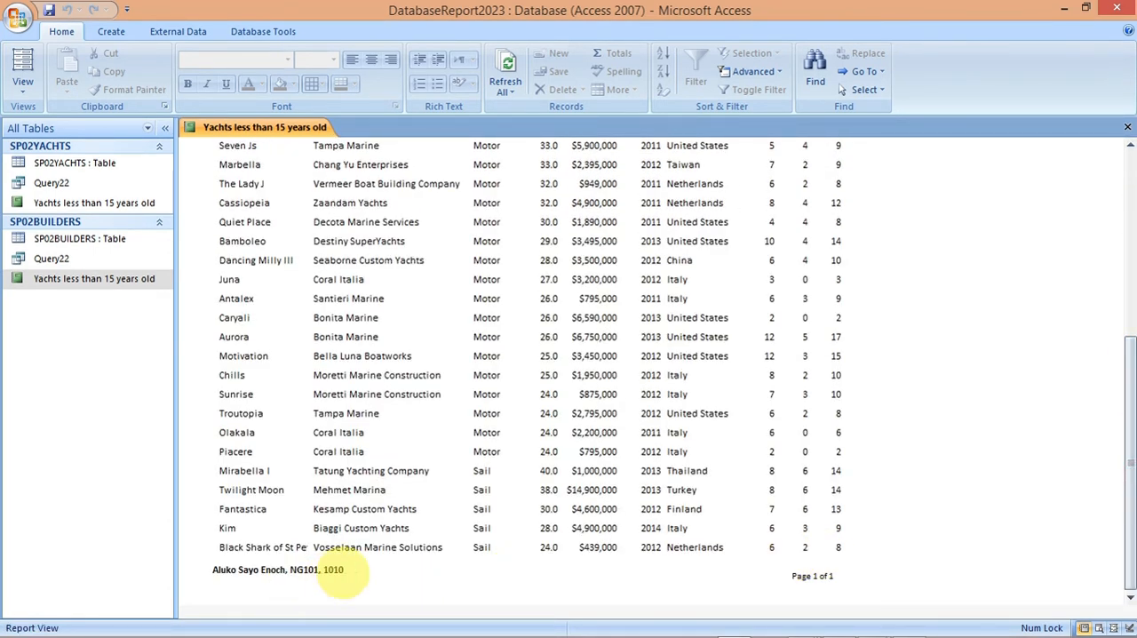
left_click_drag(1127, 560, 1117, 376)
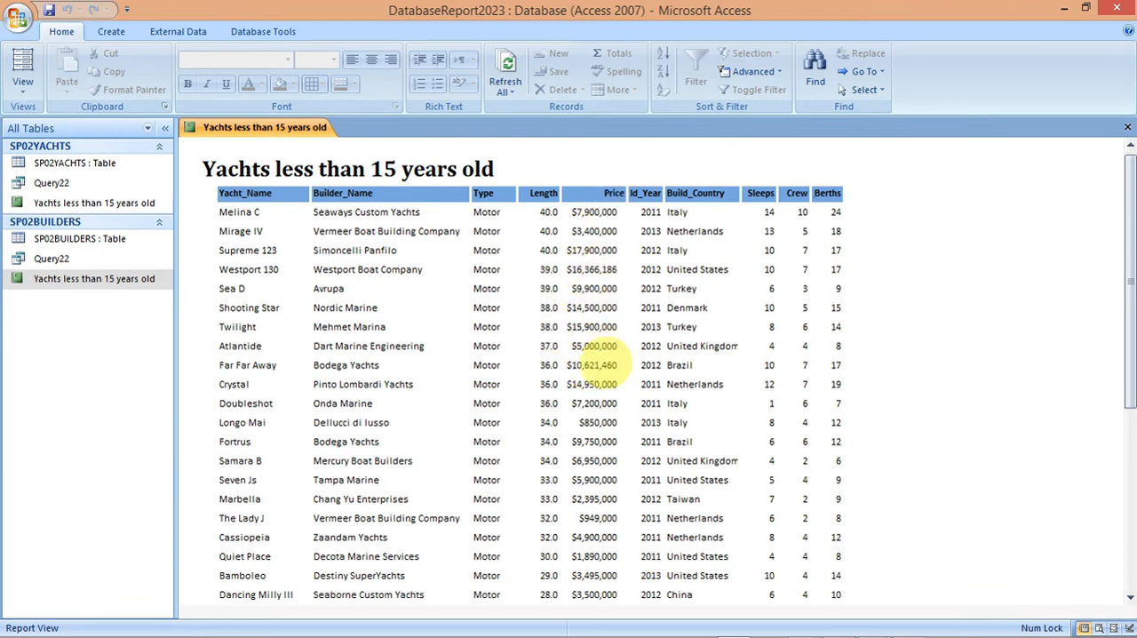
Step: Switch to the specimen paper in Acrobat Reader and read the requirements of tasks 22 and 23
mouse_move(799, 626)
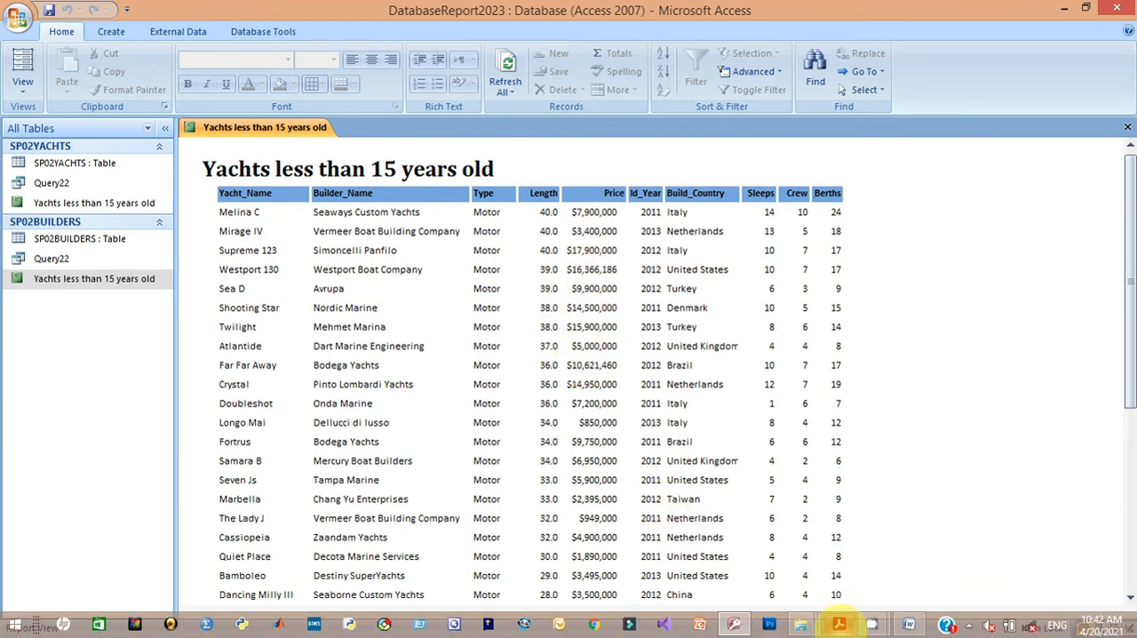
mouse_move(839, 622)
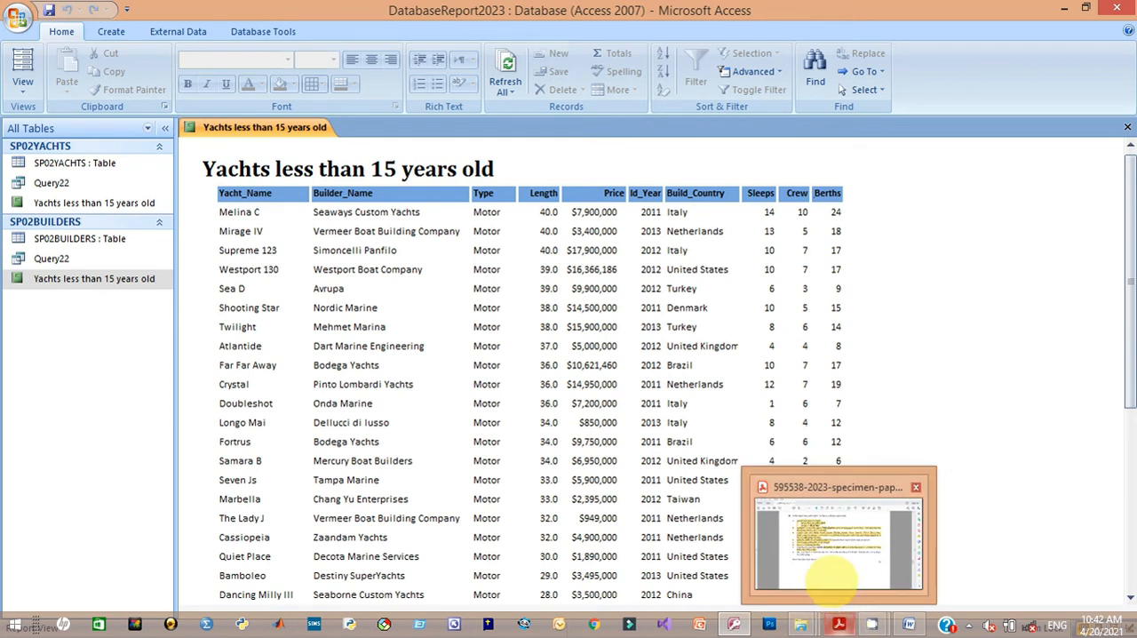
left_click(830, 579)
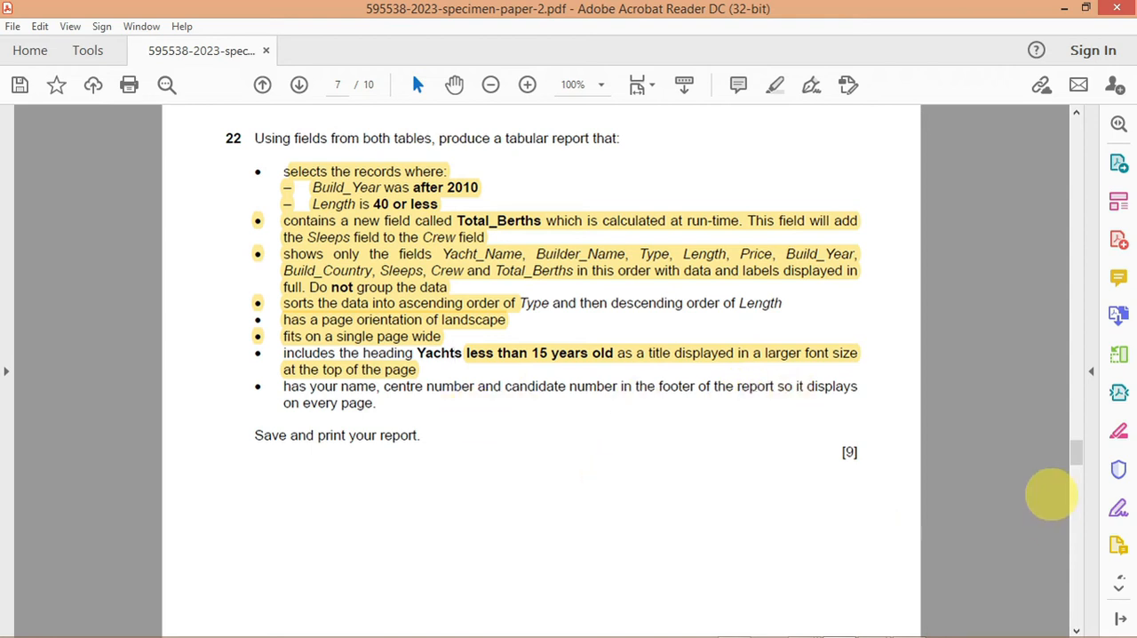
left_click_drag(1076, 453, 1075, 487)
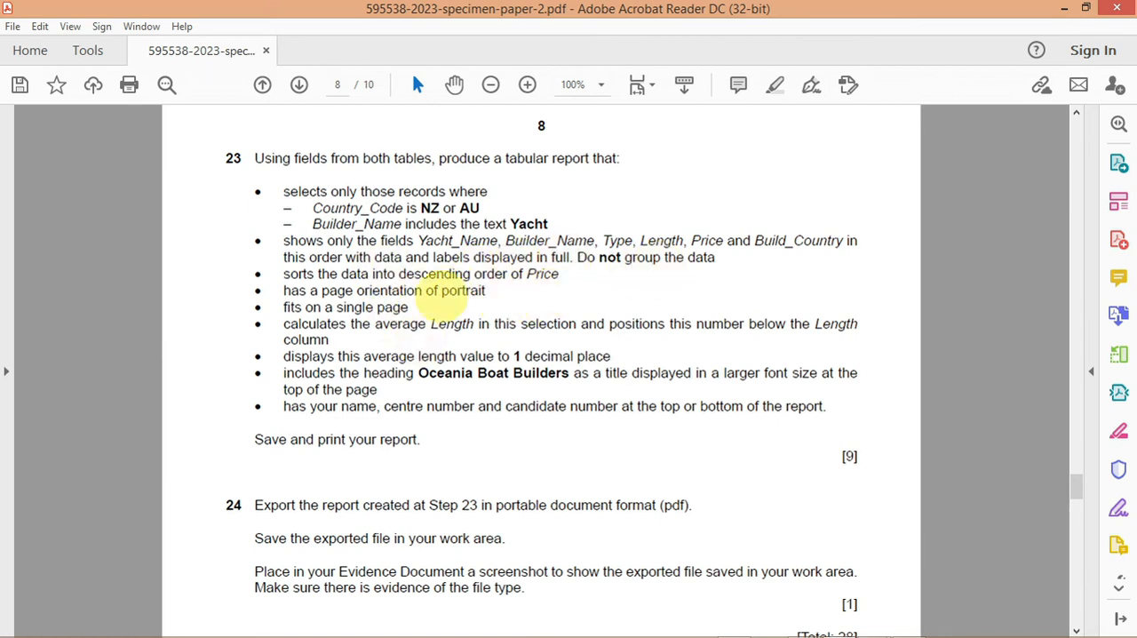
left_click_drag(561, 225, 355, 223)
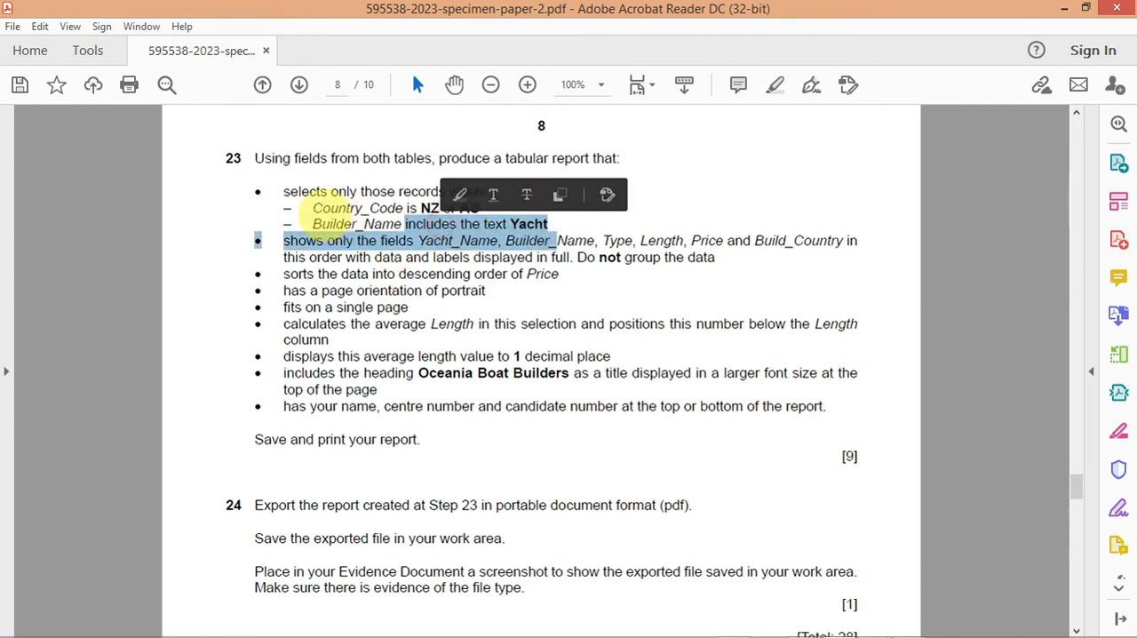
left_click(311, 209)
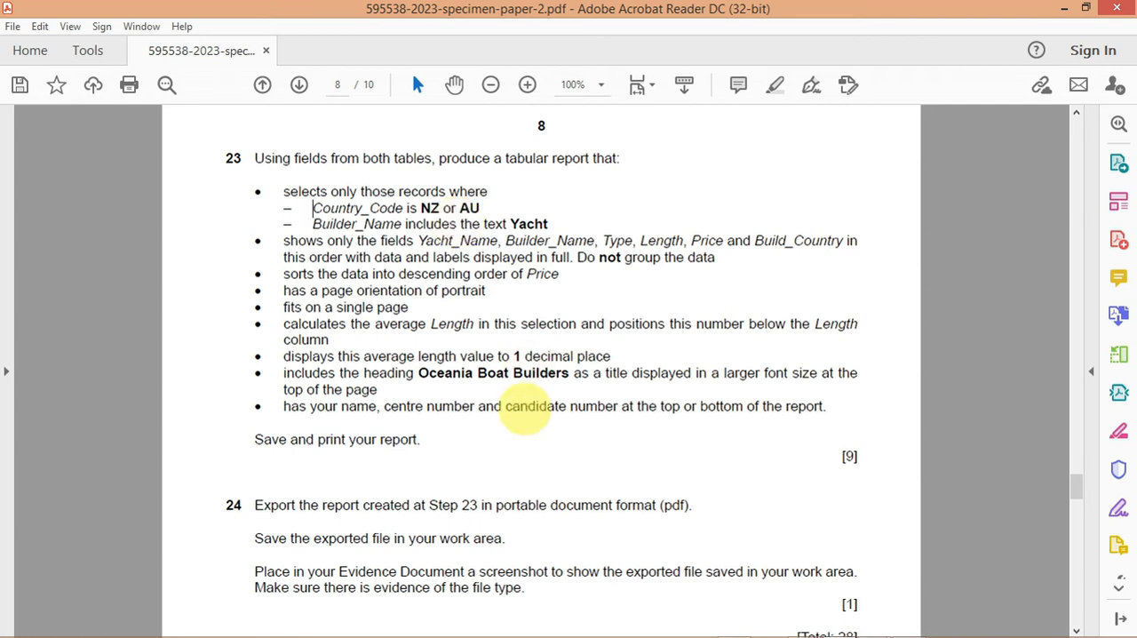
Step: Switch back to Access, then save and close the report "Yachts less than 15 years old"
mouse_move(629, 622)
left_click(734, 624)
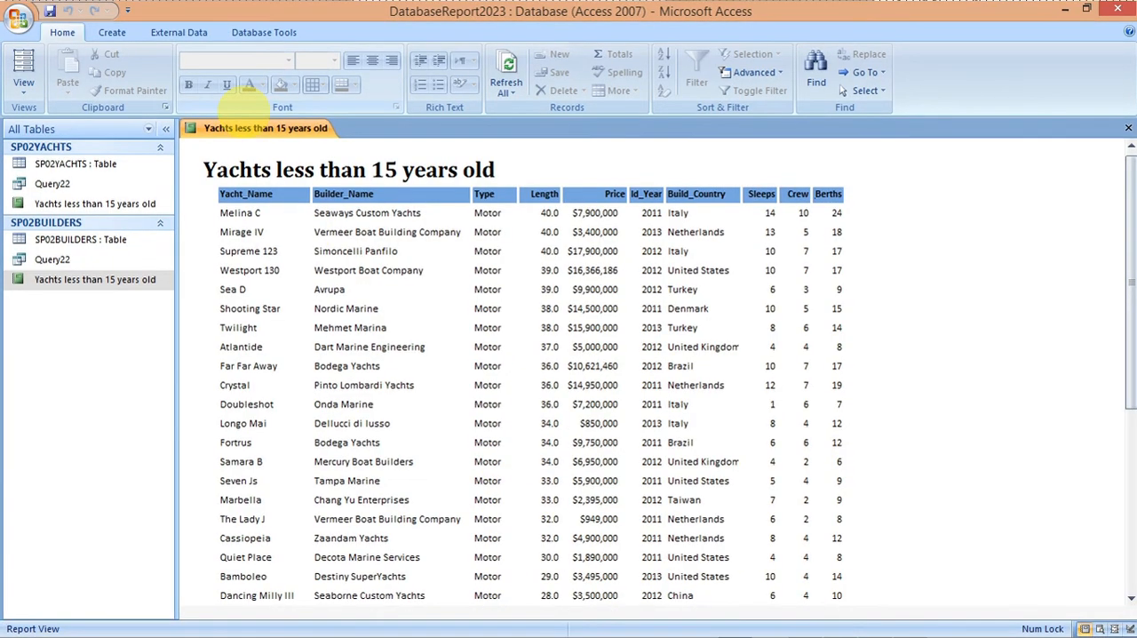
right_click(249, 128)
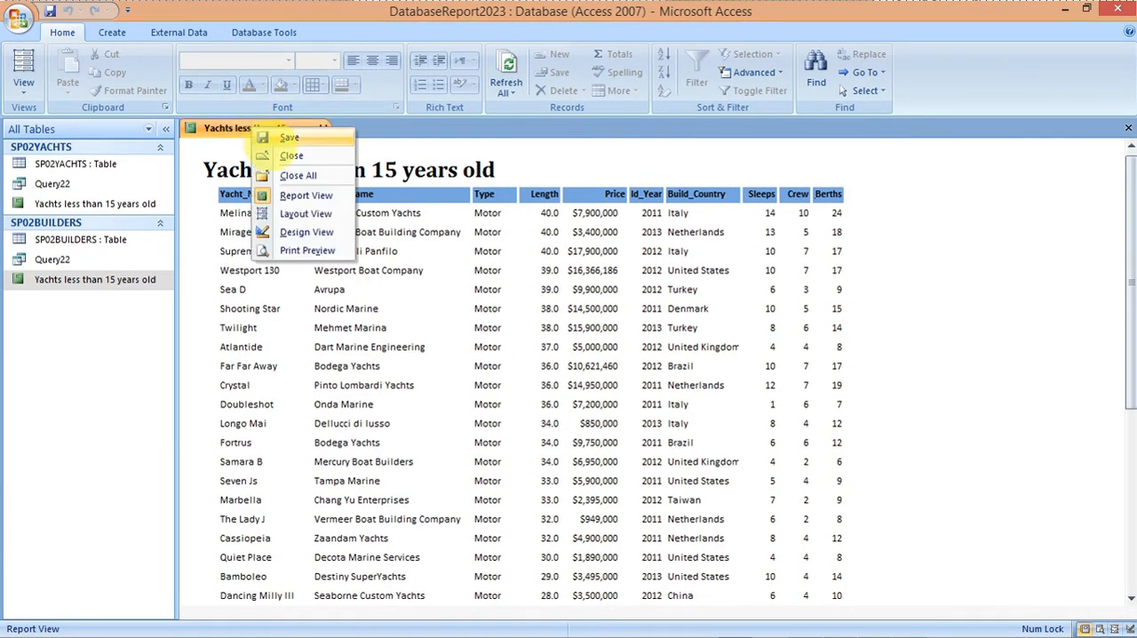
left_click(285, 139)
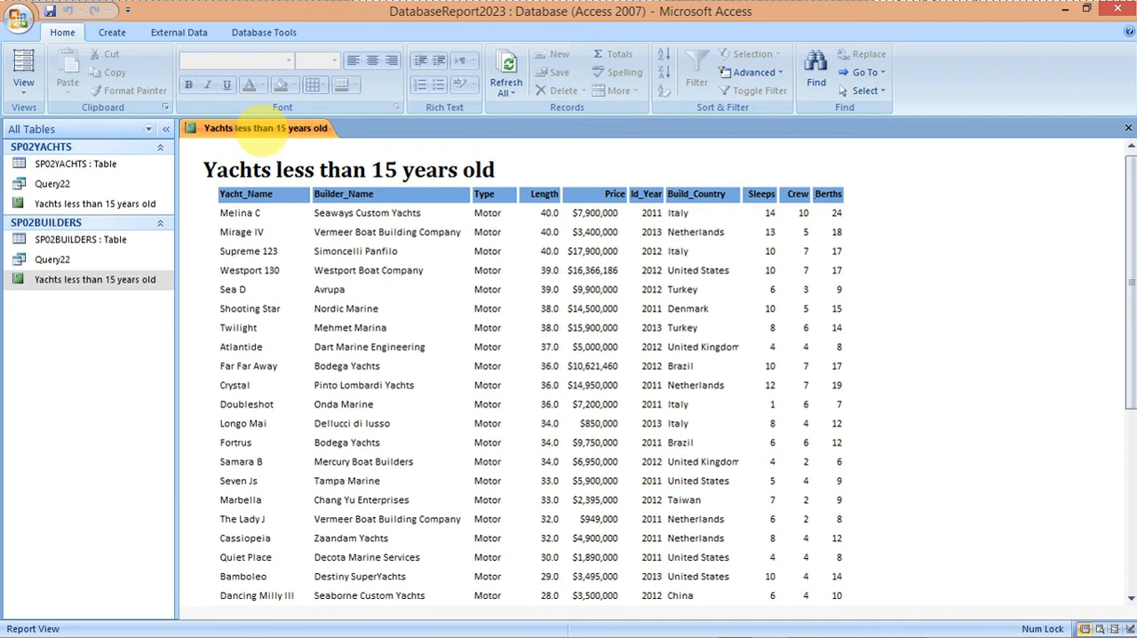
right_click(276, 133)
left_click(295, 158)
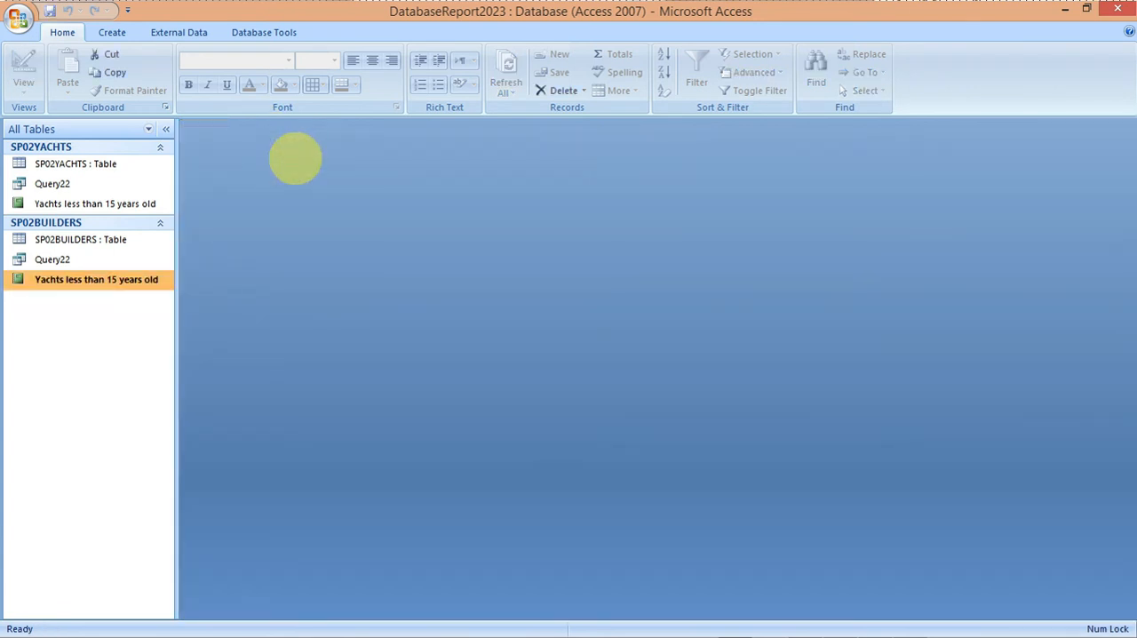
Step: Create a new query in Design View and add the tables SP02BUILDERS and SP02YACHTS
left_click(112, 32)
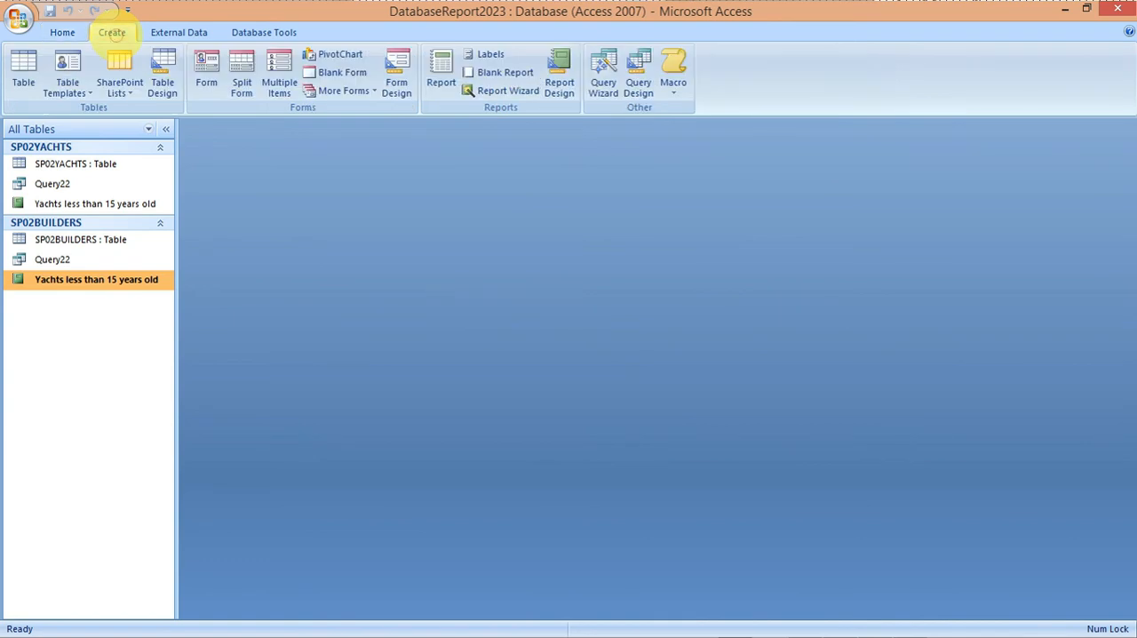
left_click(603, 85)
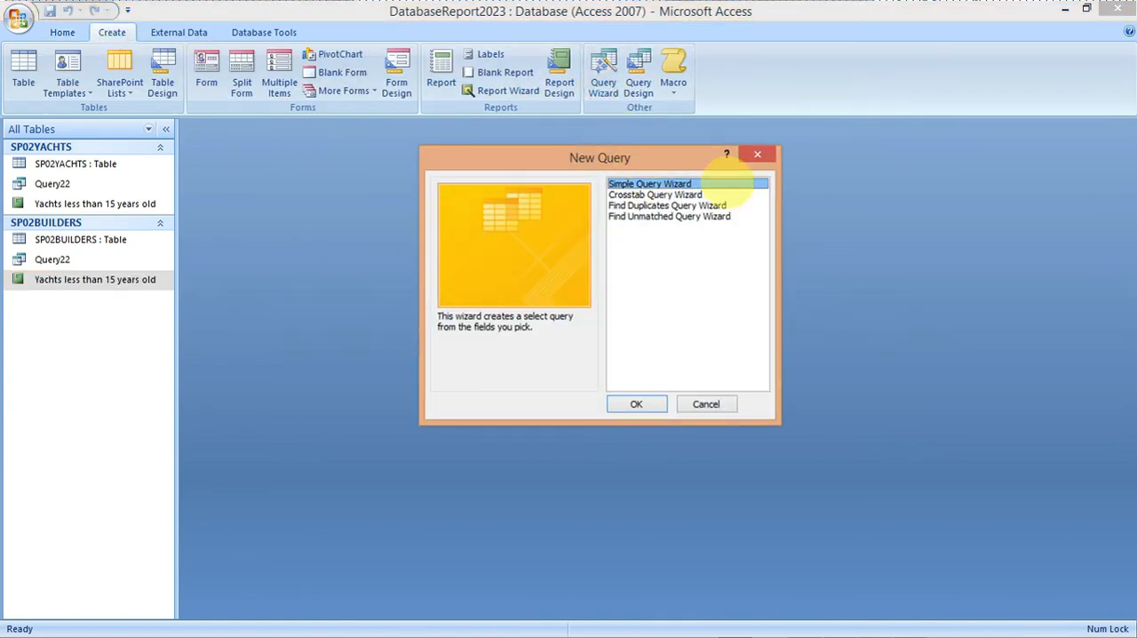
left_click(757, 155)
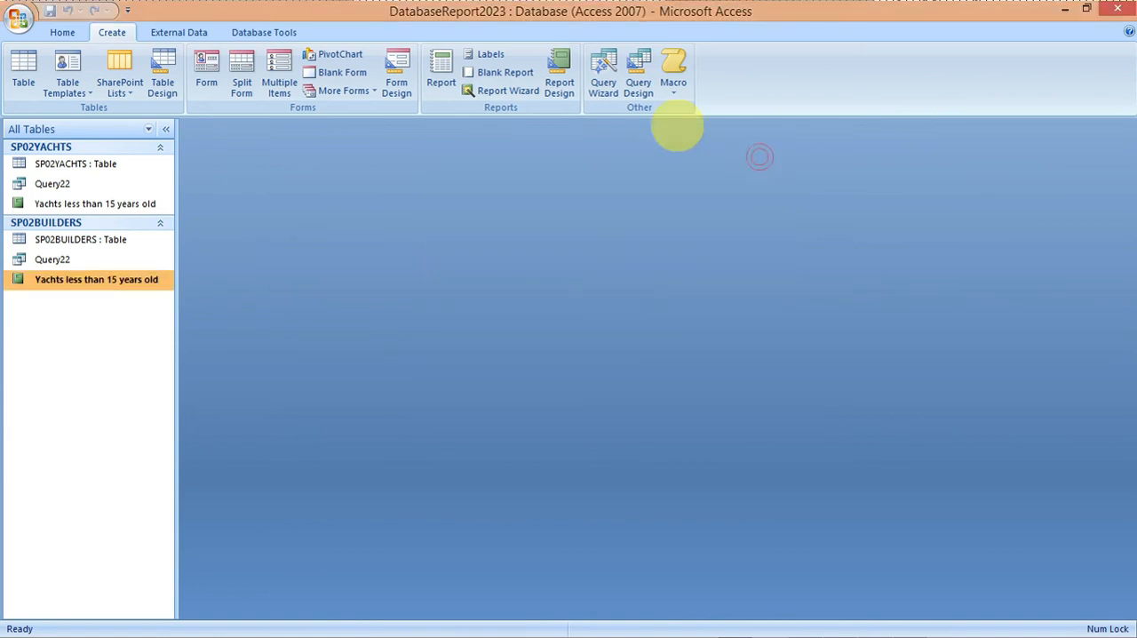
left_click(638, 80)
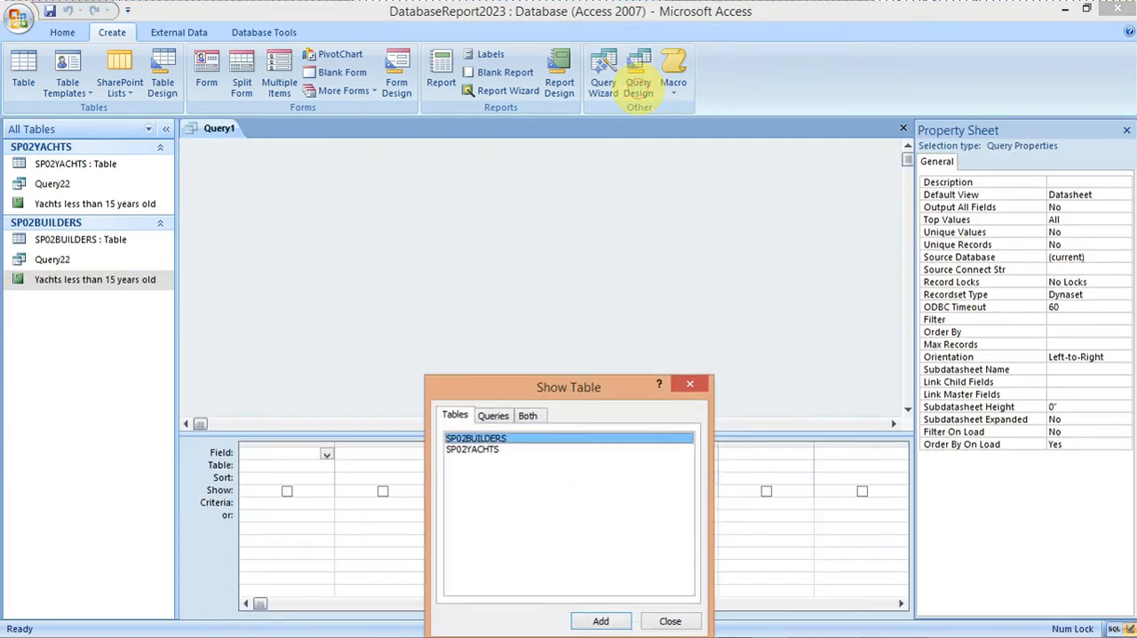
left_click_drag(570, 391, 557, 140)
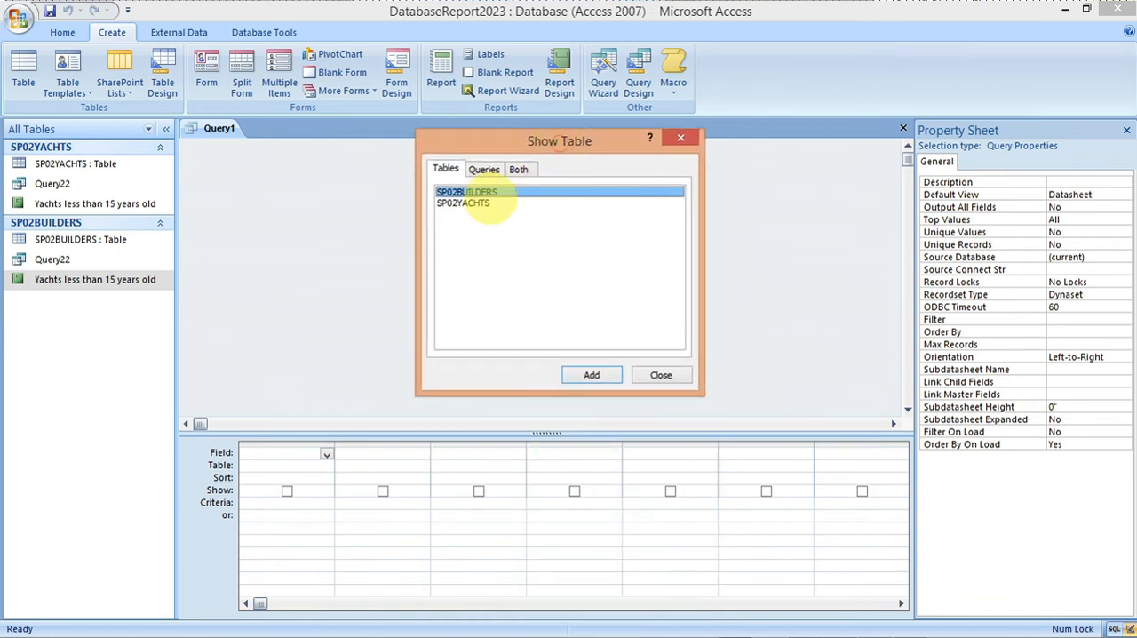
left_click(481, 203, "shift")
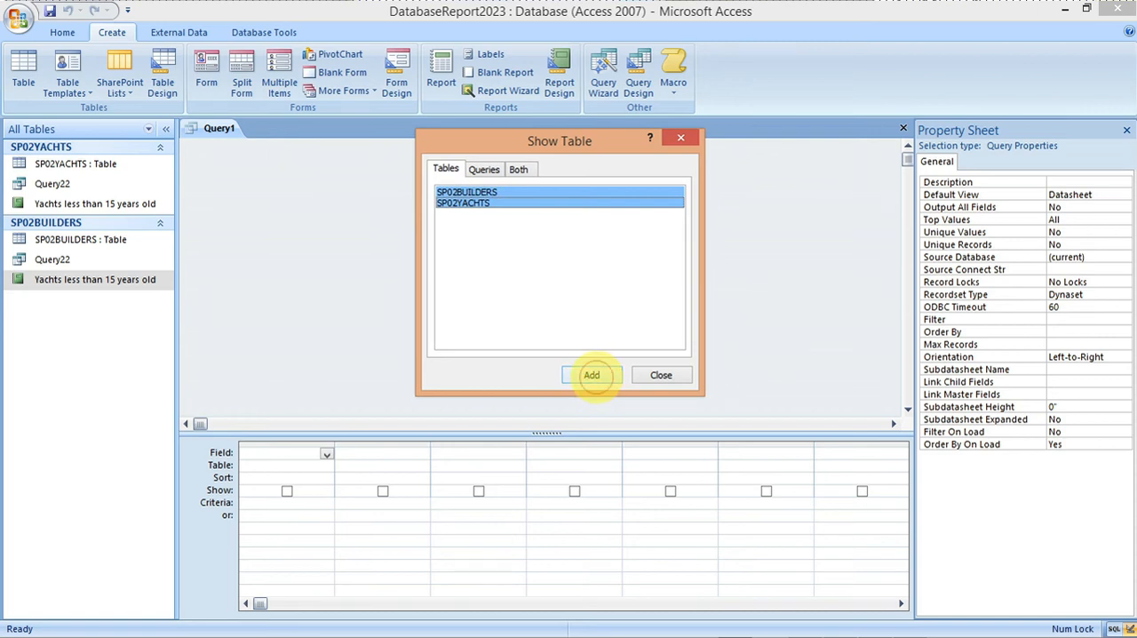
left_click(592, 375)
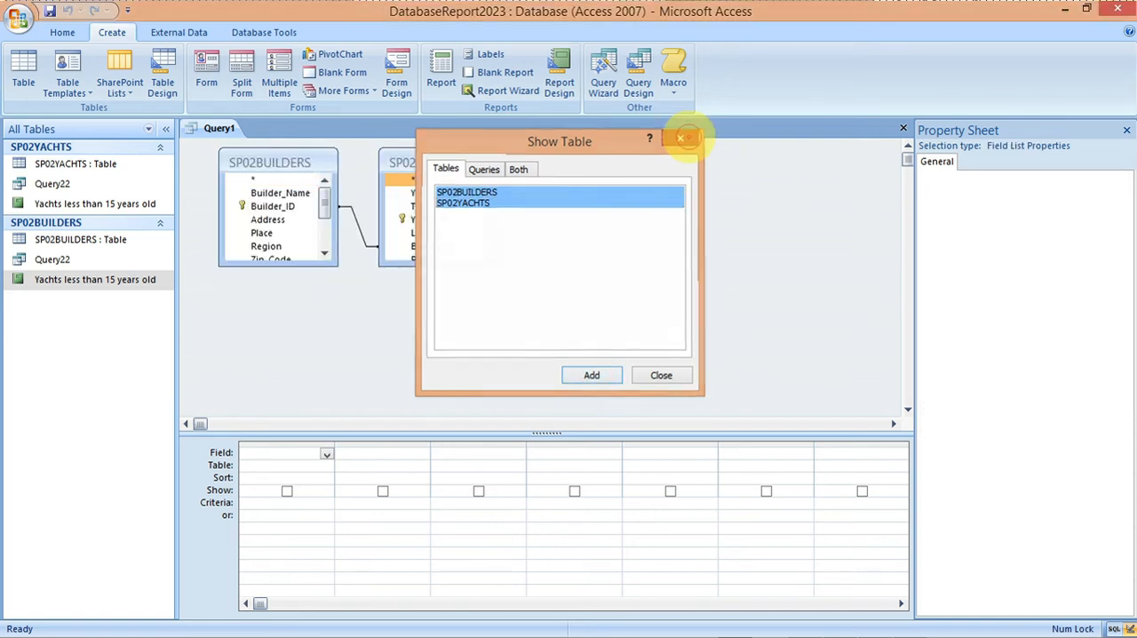
left_click(680, 137)
Step: Enlarge the SP02YACHTS and SP02BUILDERS field lists so that all their fields are shown
left_click_drag(445, 263, 452, 350)
left_click(277, 265)
left_click_drag(277, 267, 277, 358)
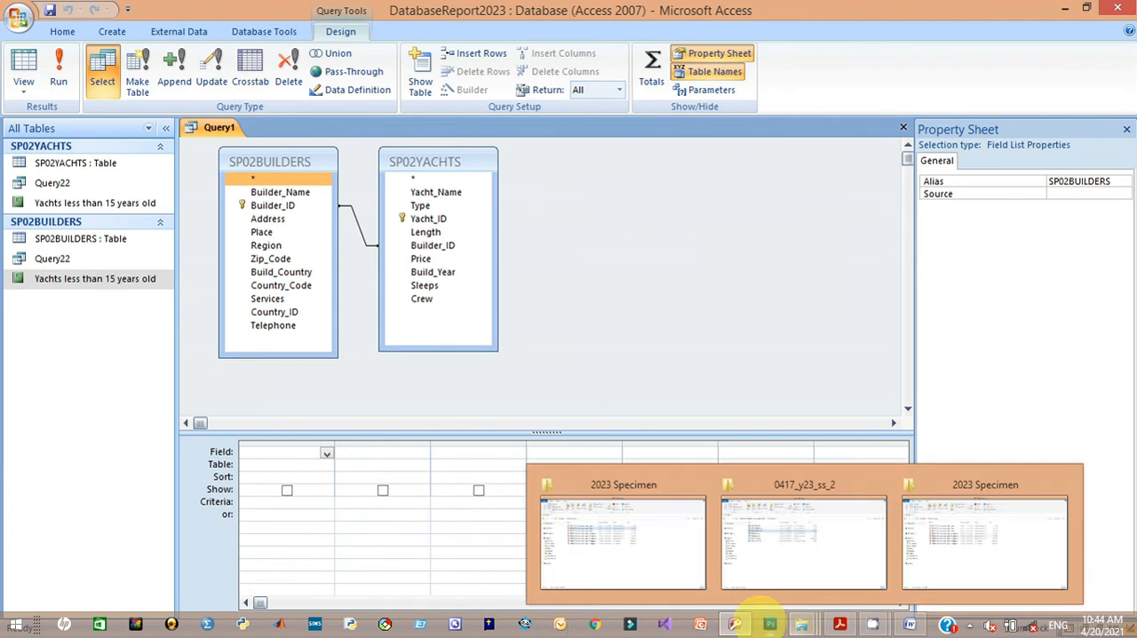
Step: Check the specimen paper for the required criteria fields and add Country_Code from SP02BUILDERS to the query grid
left_click(839, 624)
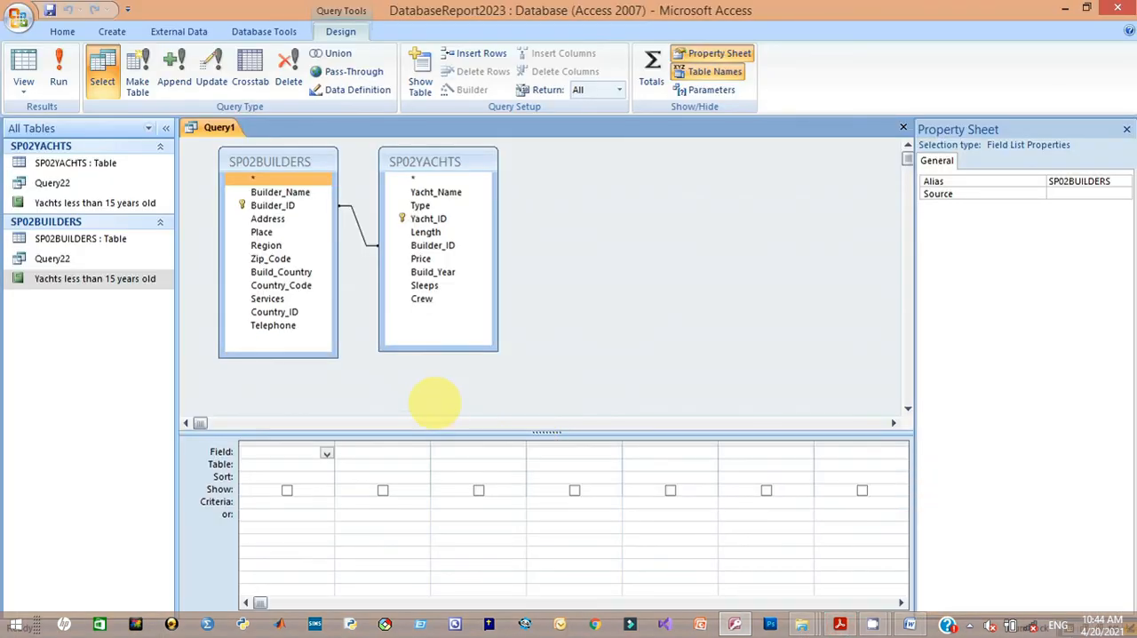
left_click(395, 270)
left_click(248, 272)
left_click(237, 285)
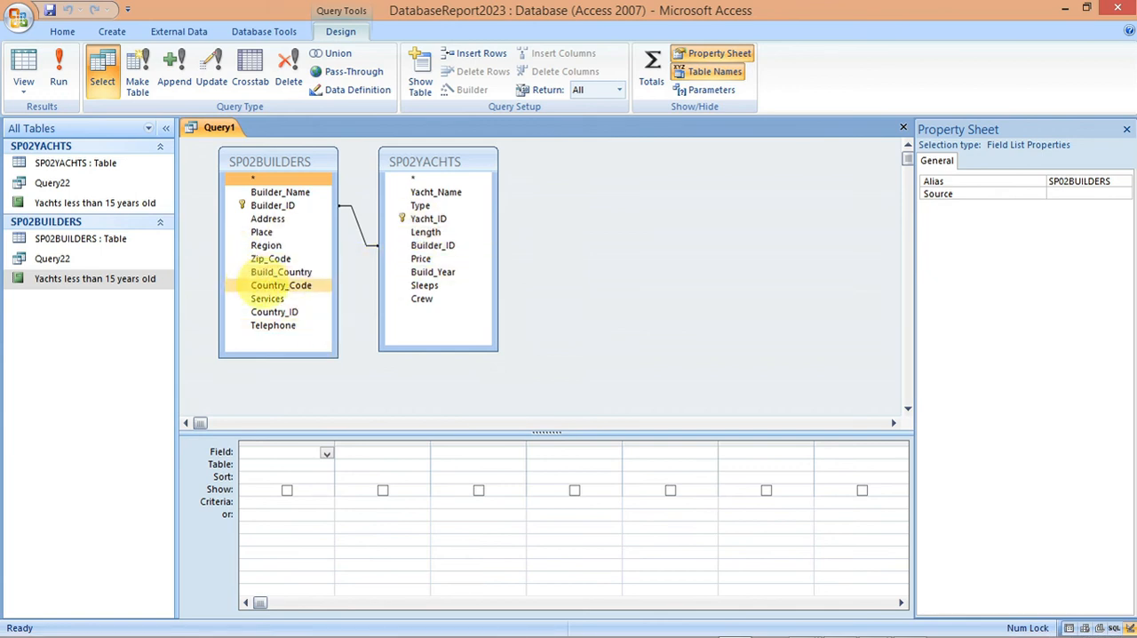
double_click(265, 287)
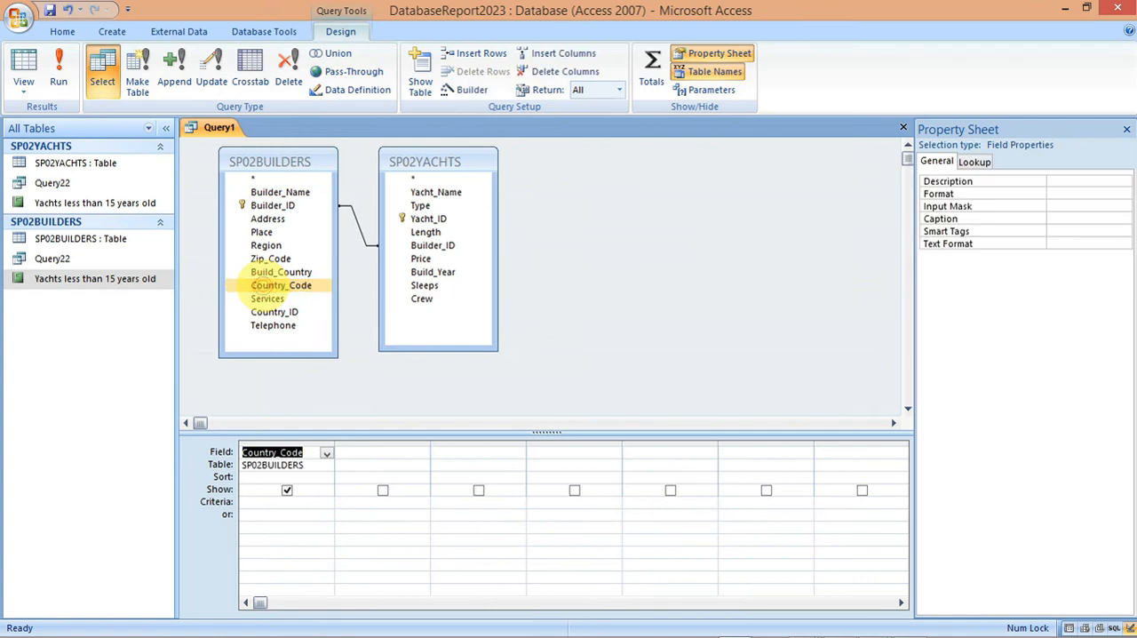
Step: Check the country codes in the specimen paper and enter NZ or AU as the criteria for Country_Code
left_click(277, 502)
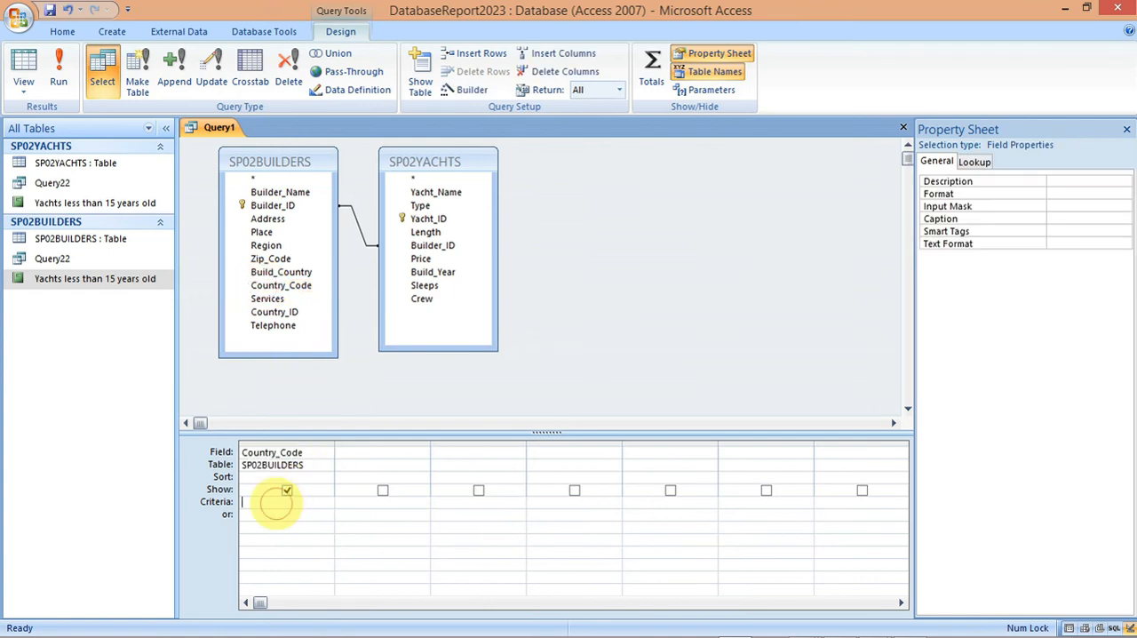
mouse_move(799, 622)
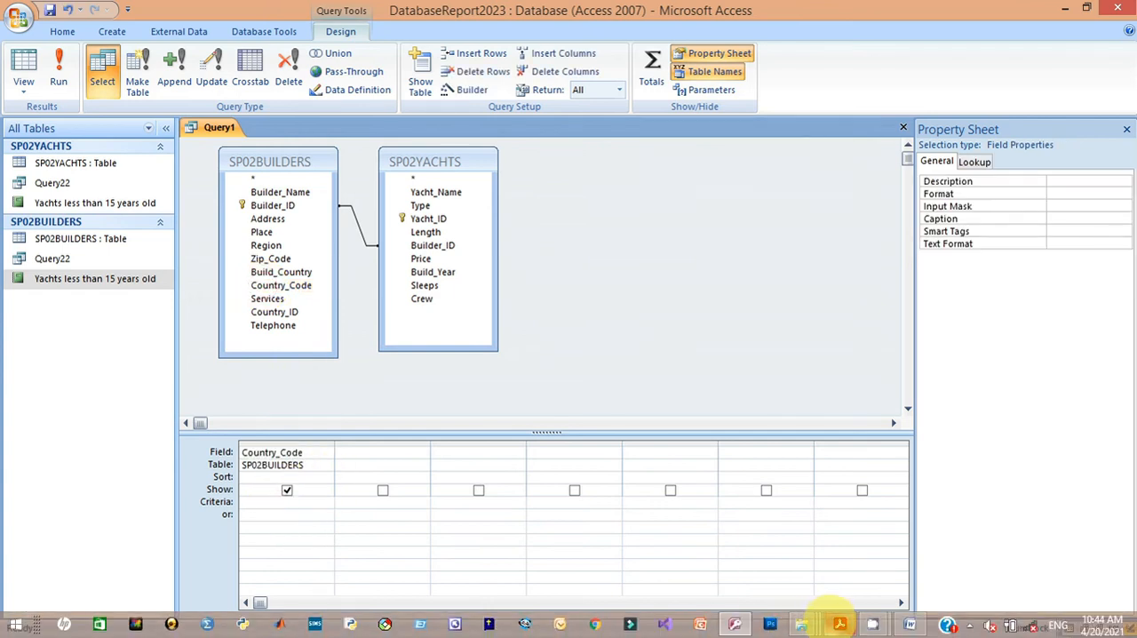
mouse_move(835, 617)
left_click(822, 568)
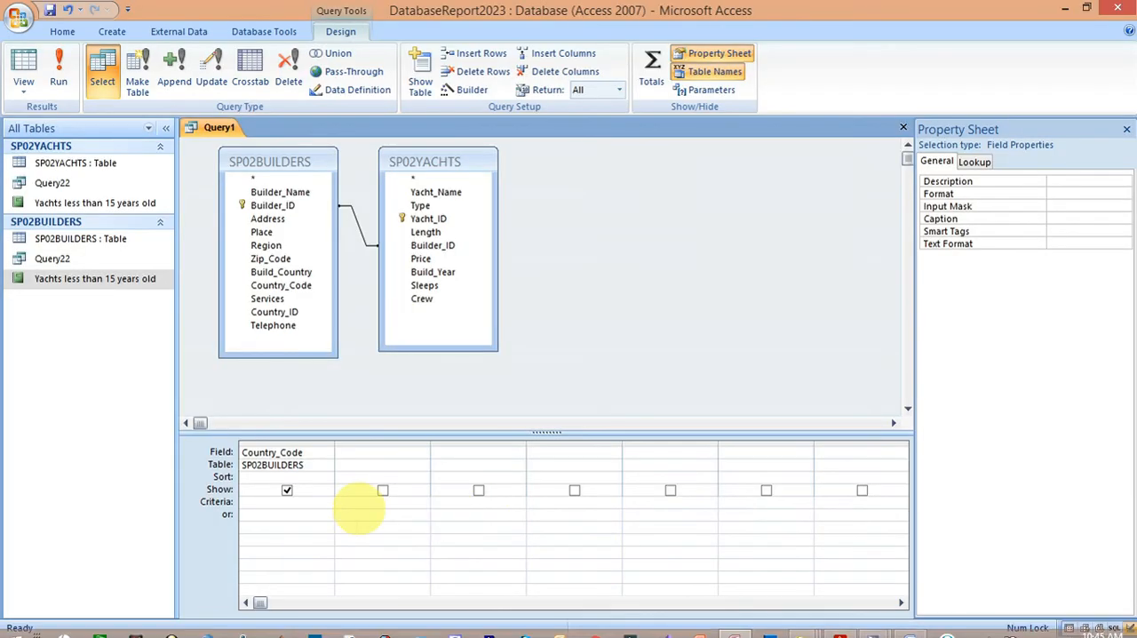
left_click(280, 505)
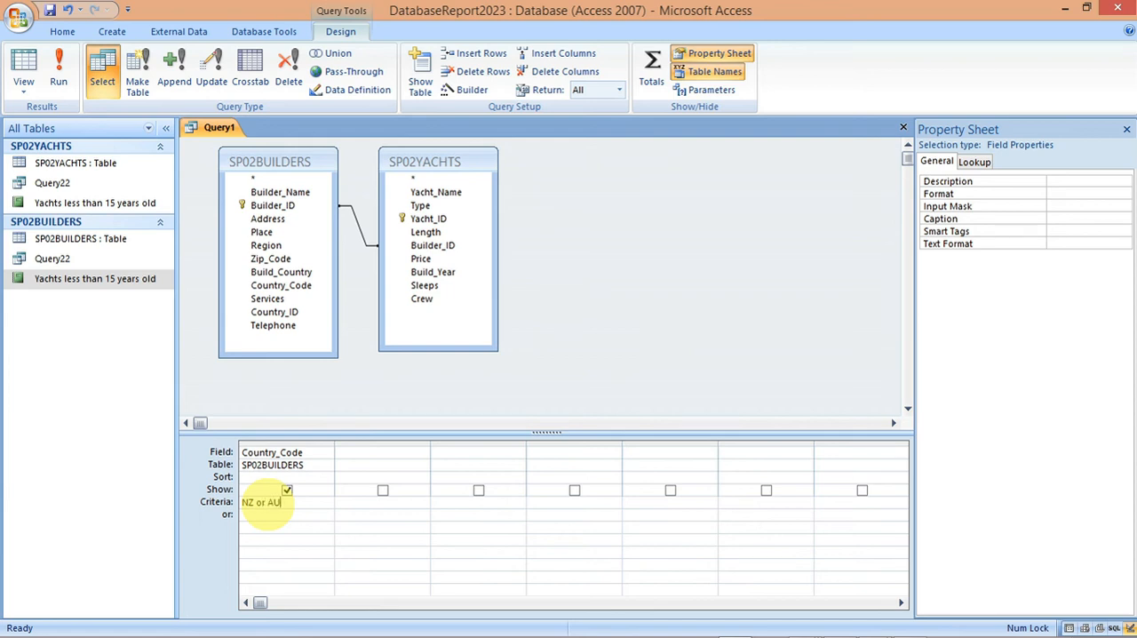
Step: Check the second selection condition in the specimen paper and add Builder_Name from SP02BUILDERS to the query grid, selecting its criteria cell
mouse_move(665, 627)
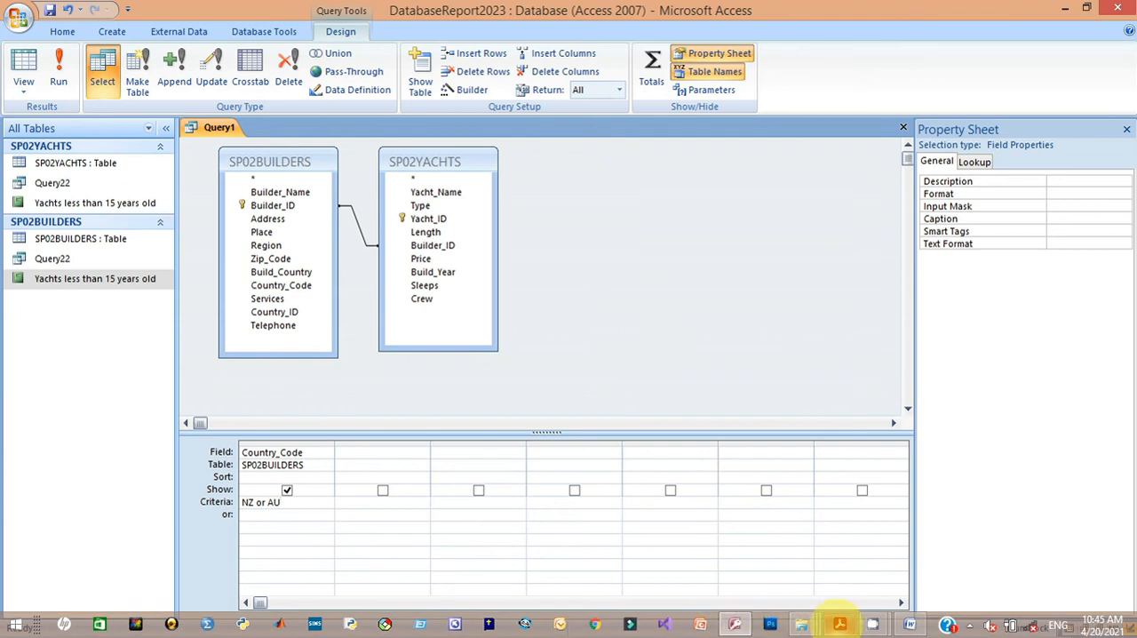
mouse_move(840, 623)
left_click(810, 544)
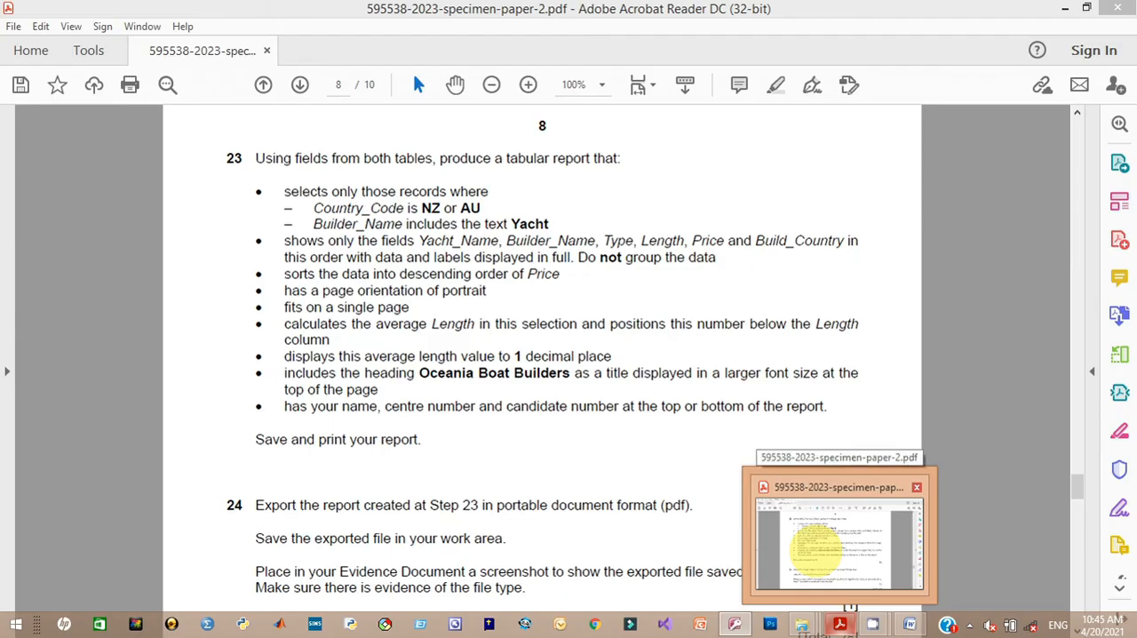
key("alt+Tab")
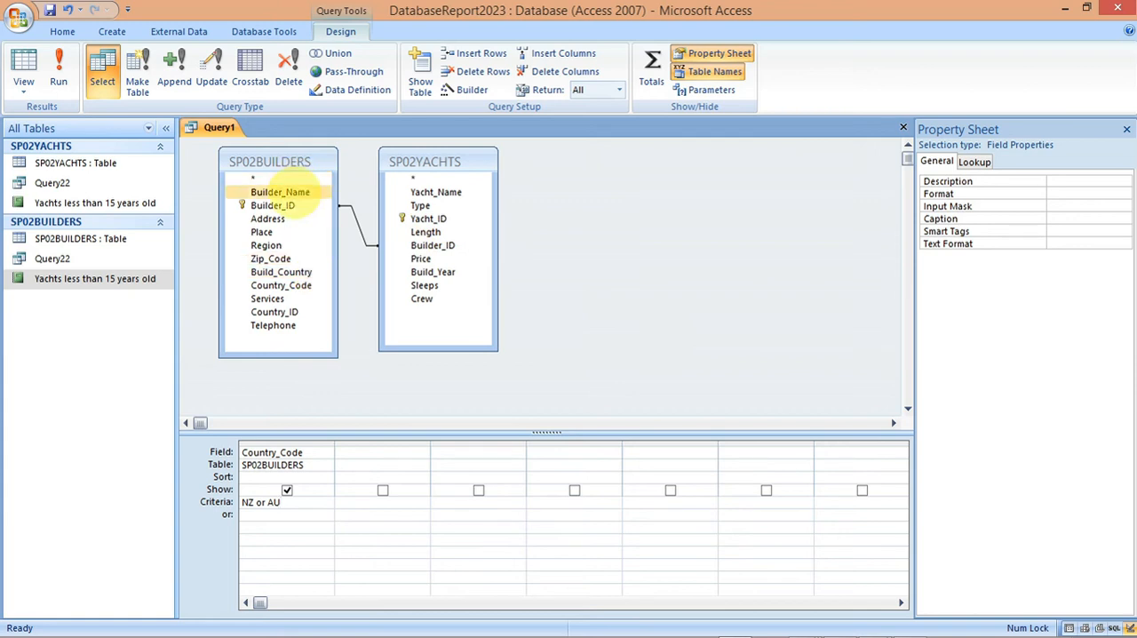
double_click(279, 192)
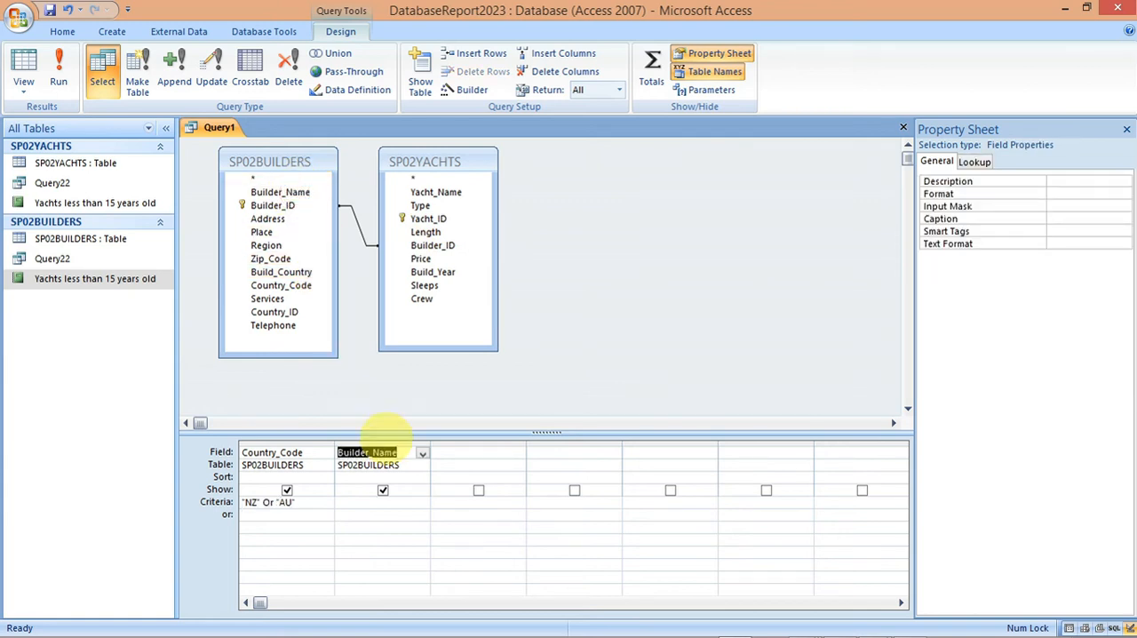
left_click(396, 502)
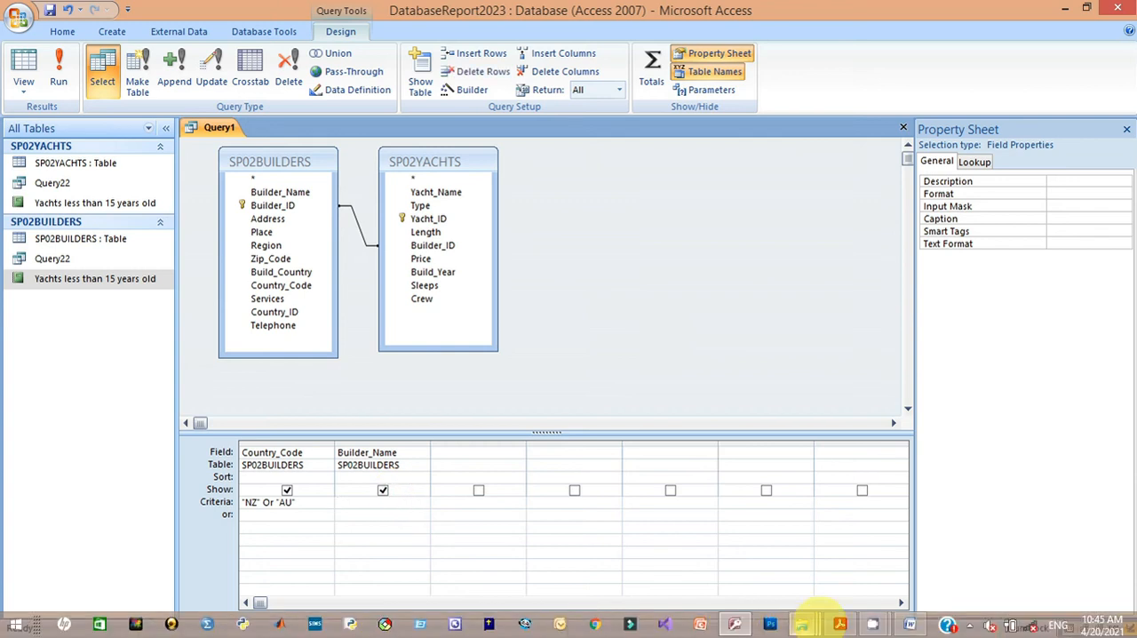
mouse_move(837, 622)
left_click(826, 571)
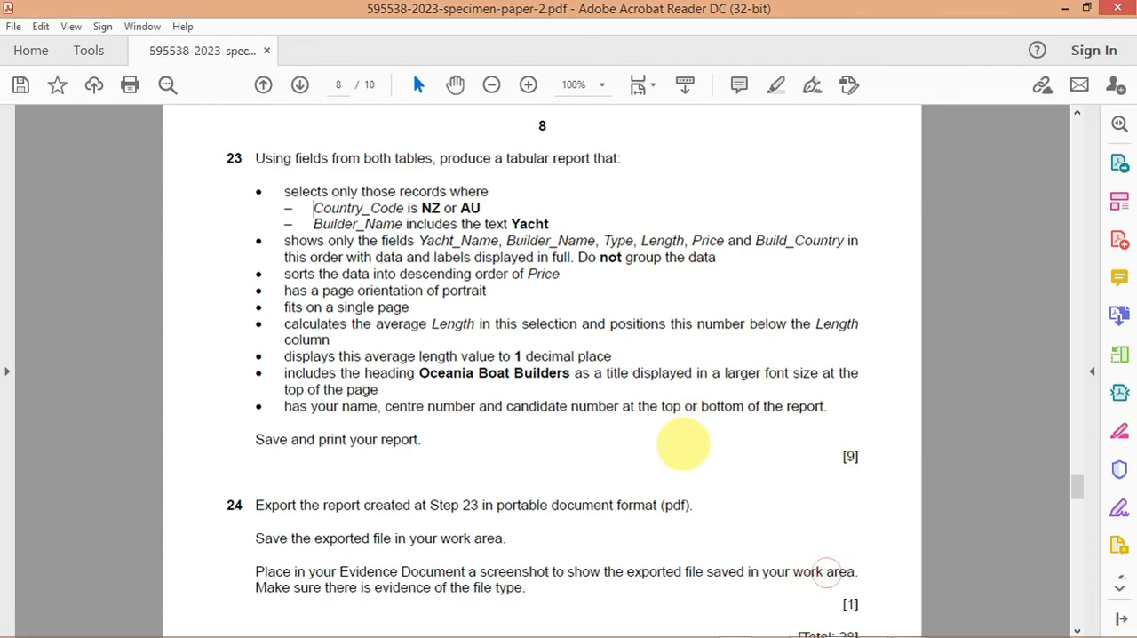
key("Print")
left_click_drag(608, 167, 853, 272)
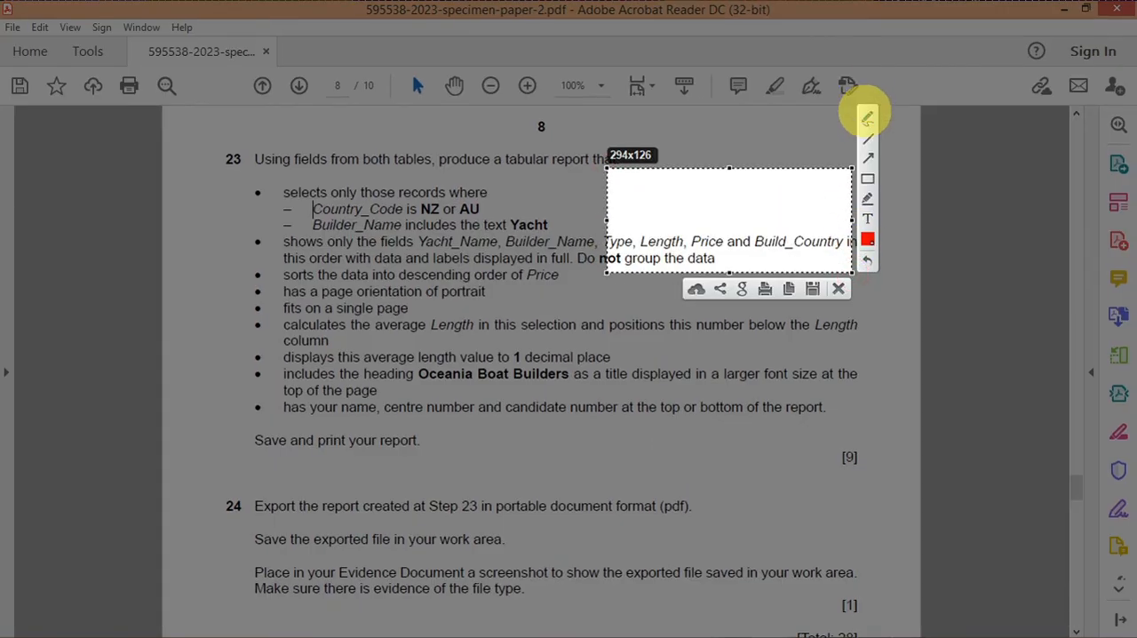
left_click(868, 117)
left_click_drag(655, 180, 659, 185)
left_click_drag(663, 181, 720, 189)
left_click_drag(715, 184, 730, 188)
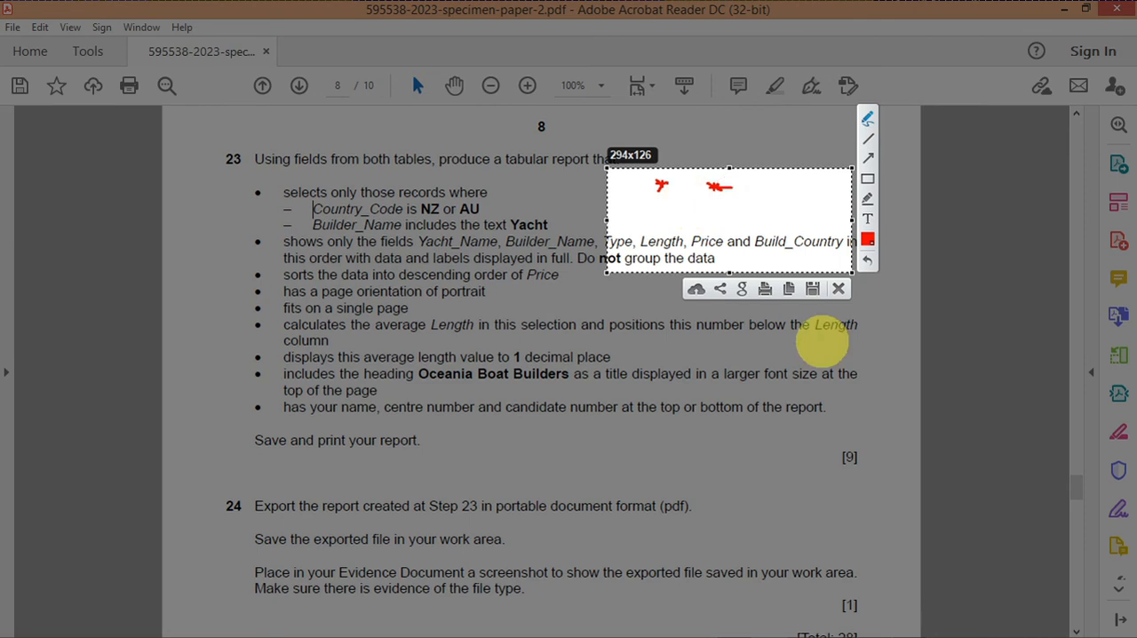
left_click(838, 290)
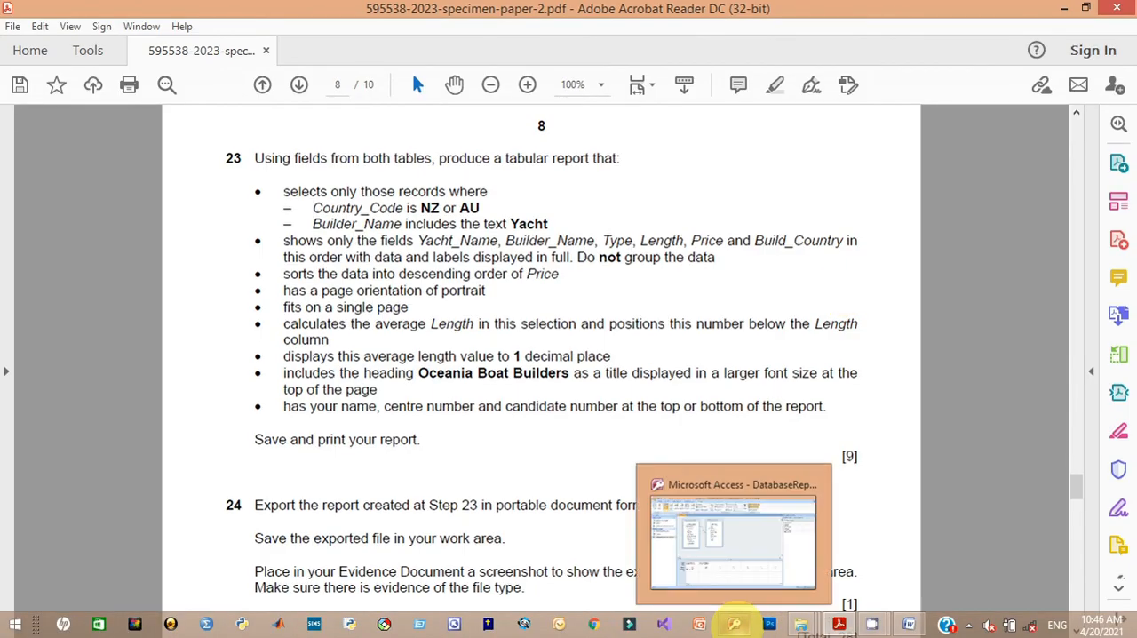
Step: Enter *Yacht* as the criteria for Builder_Name, checking the required text against the specimen paper
left_click(735, 623)
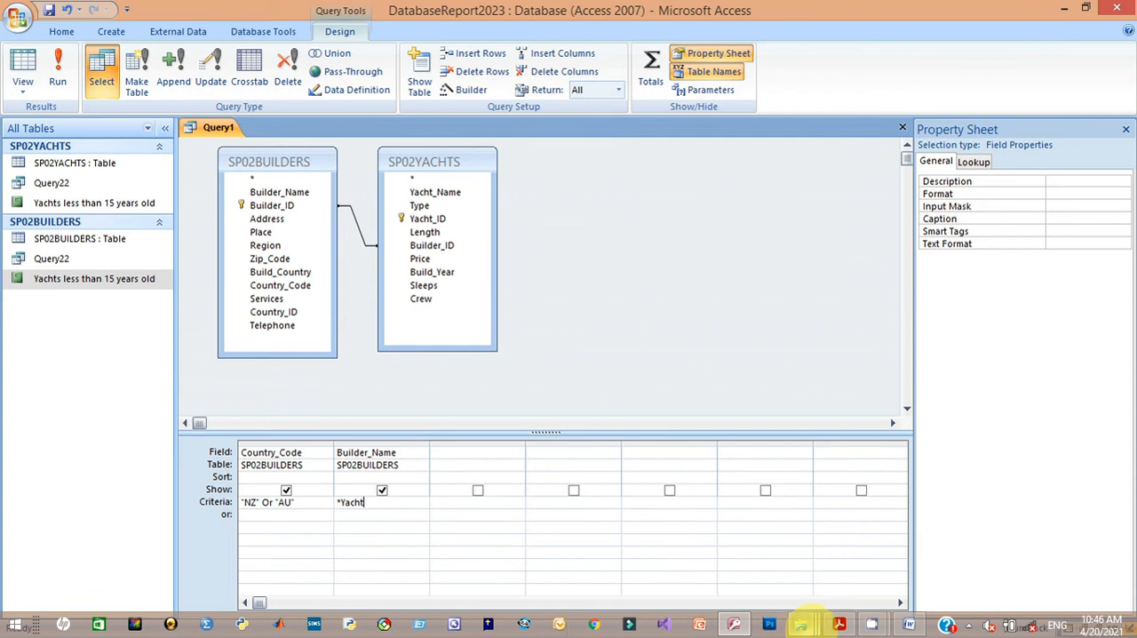
left_click(839, 621)
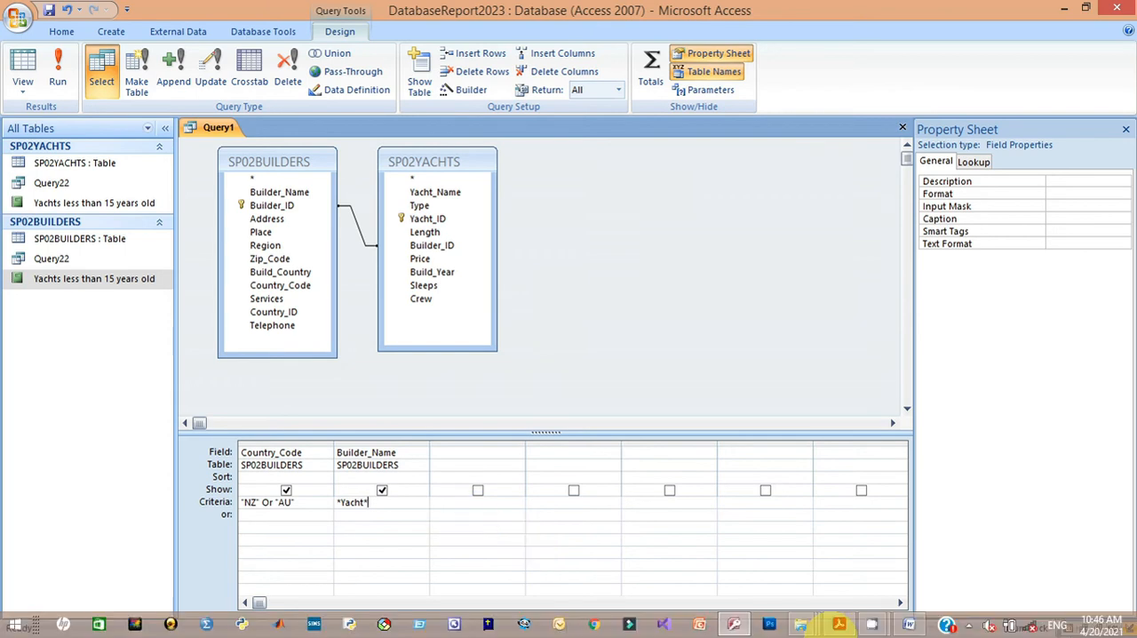
mouse_move(839, 623)
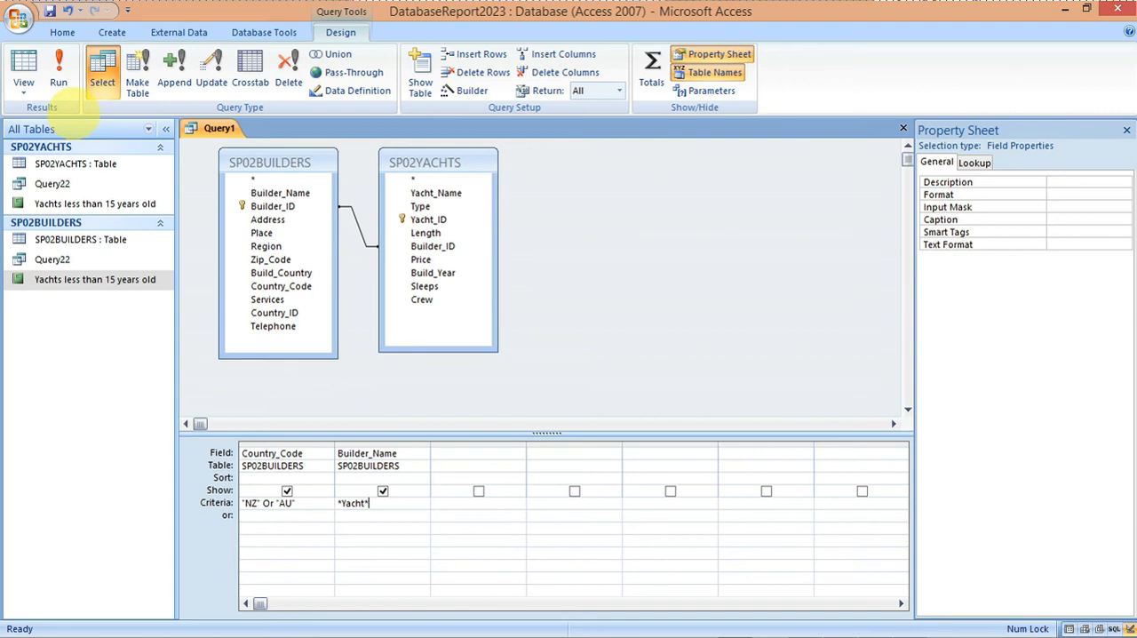
Step: Run the query, look through the country codes and builder names of the selected records, and return to Design View
left_click(59, 73)
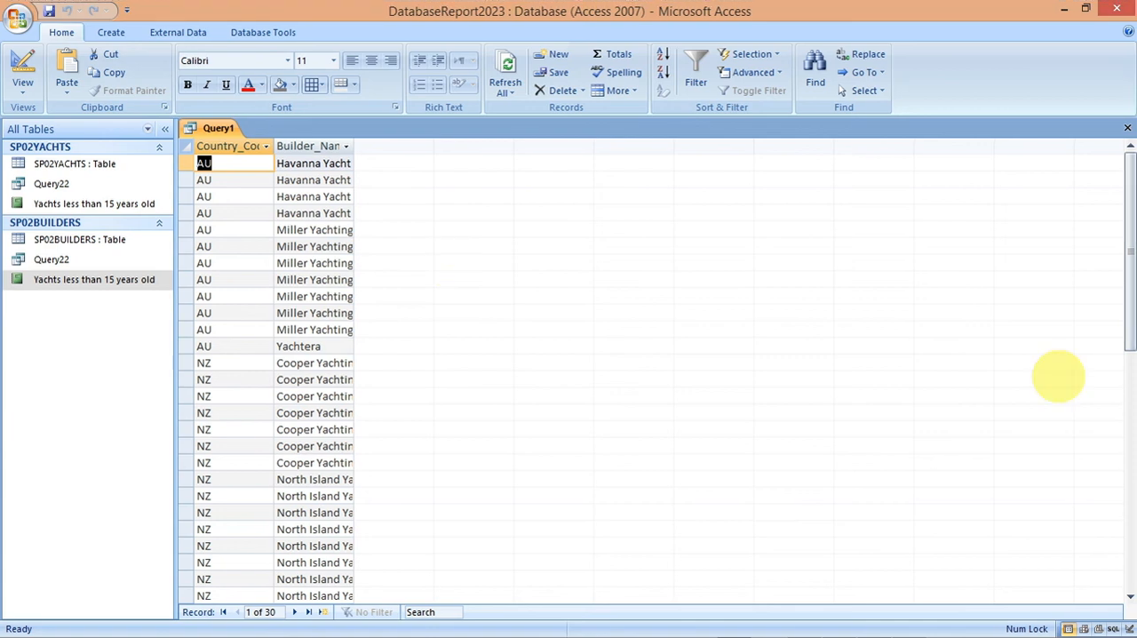
left_click_drag(1127, 329, 1127, 291)
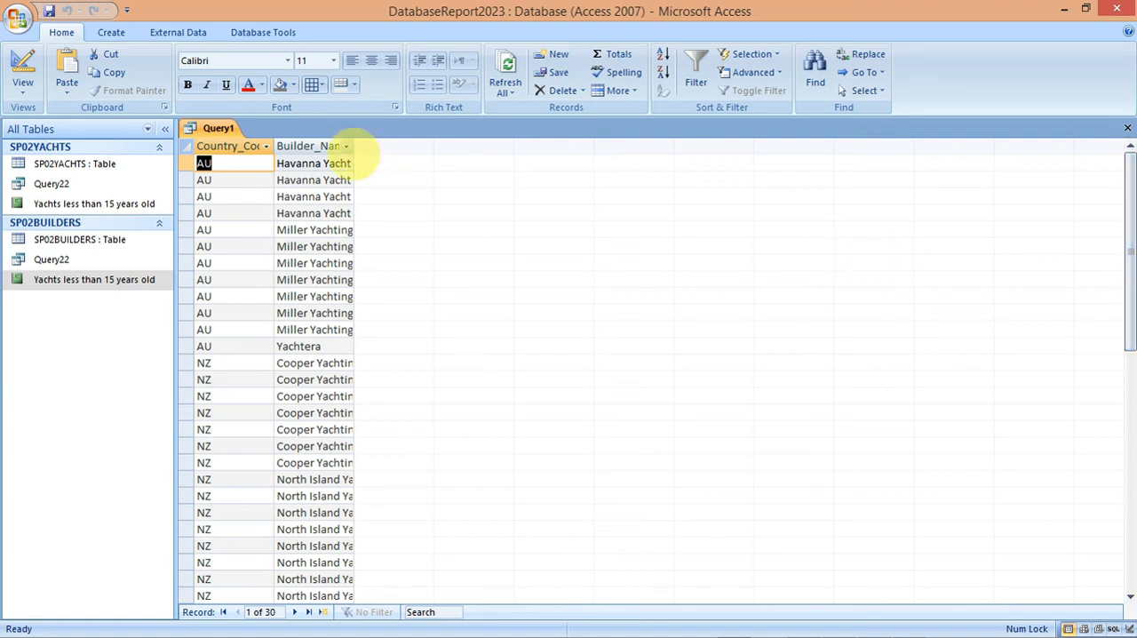
left_click_drag(1127, 340, 1128, 280)
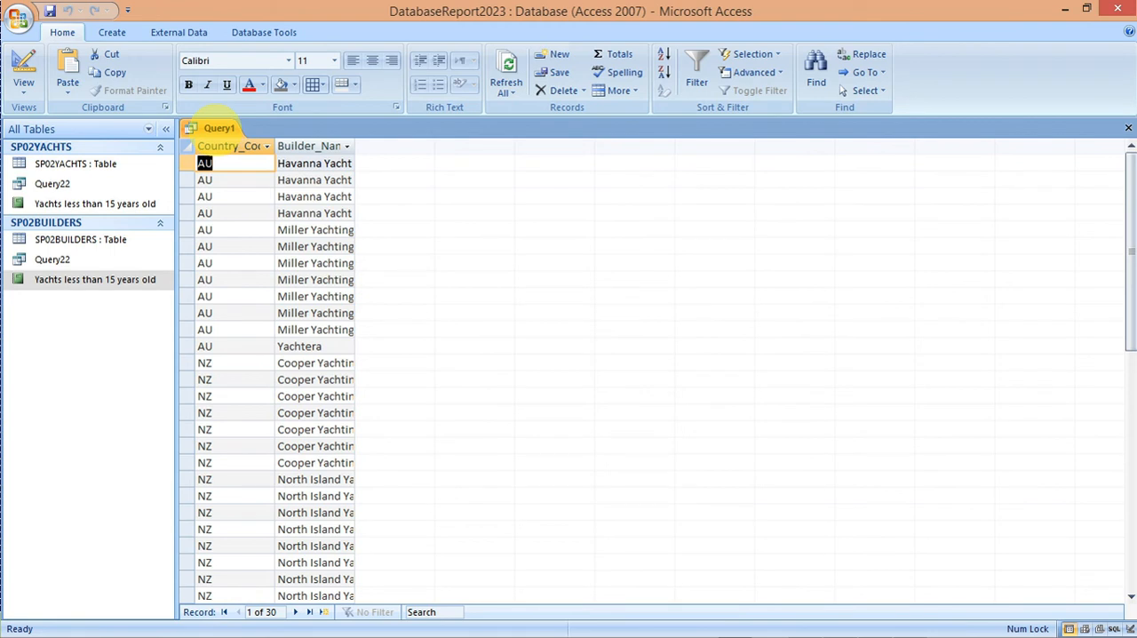
right_click(218, 127)
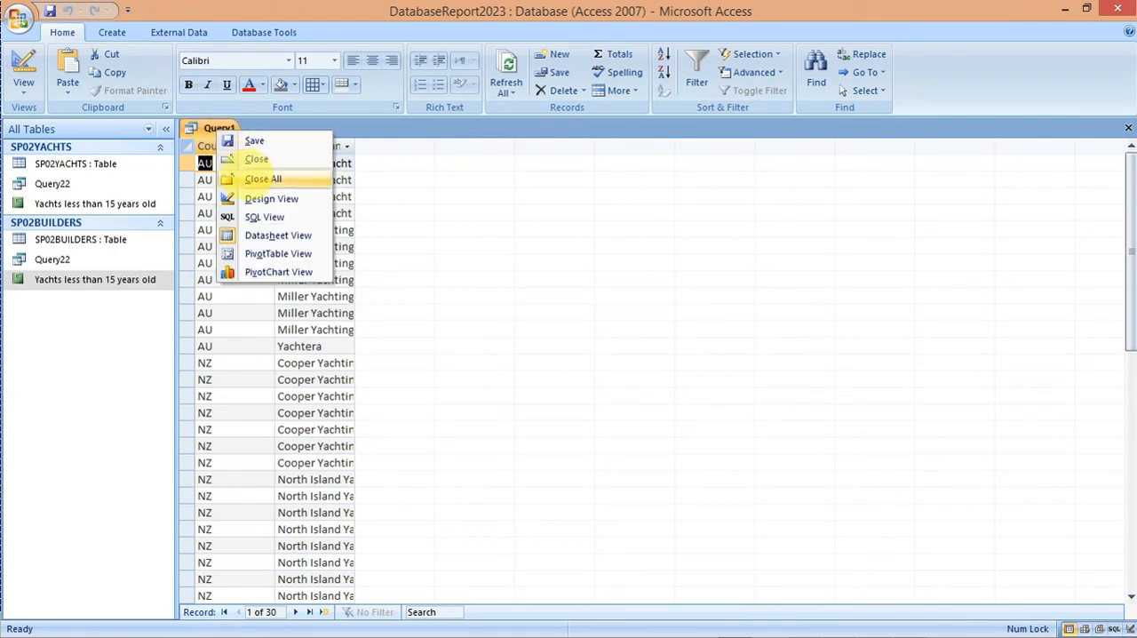
left_click(266, 198)
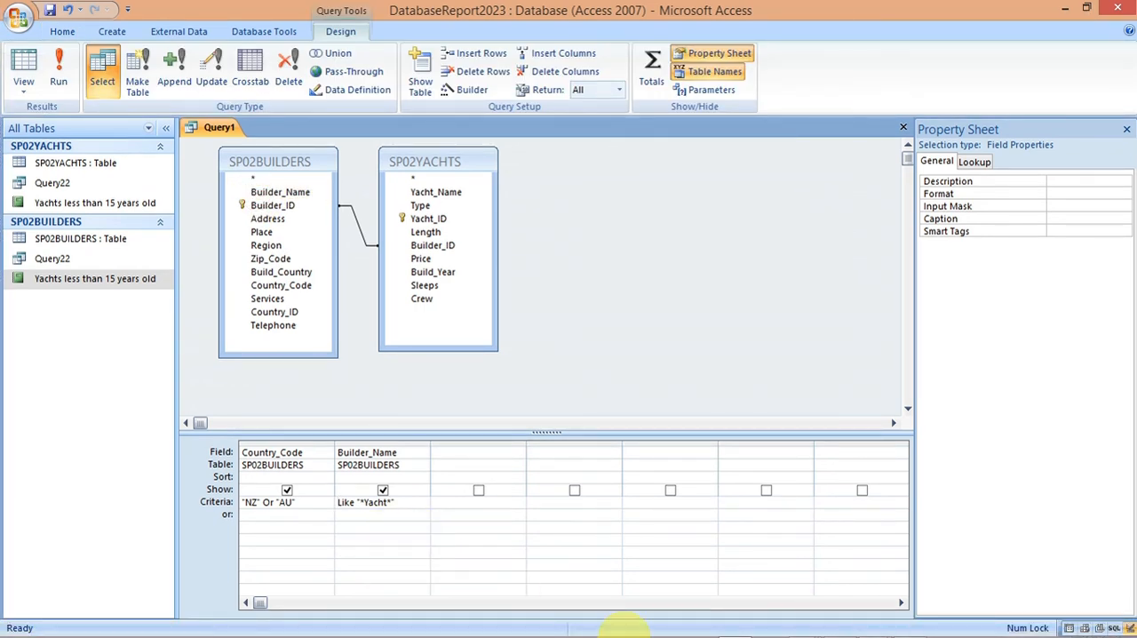
Step: Check the required report fields in the specimen paper and add Yacht_Name from SP02YACHTS and a second Builder_Name column to the query grid
mouse_move(838, 618)
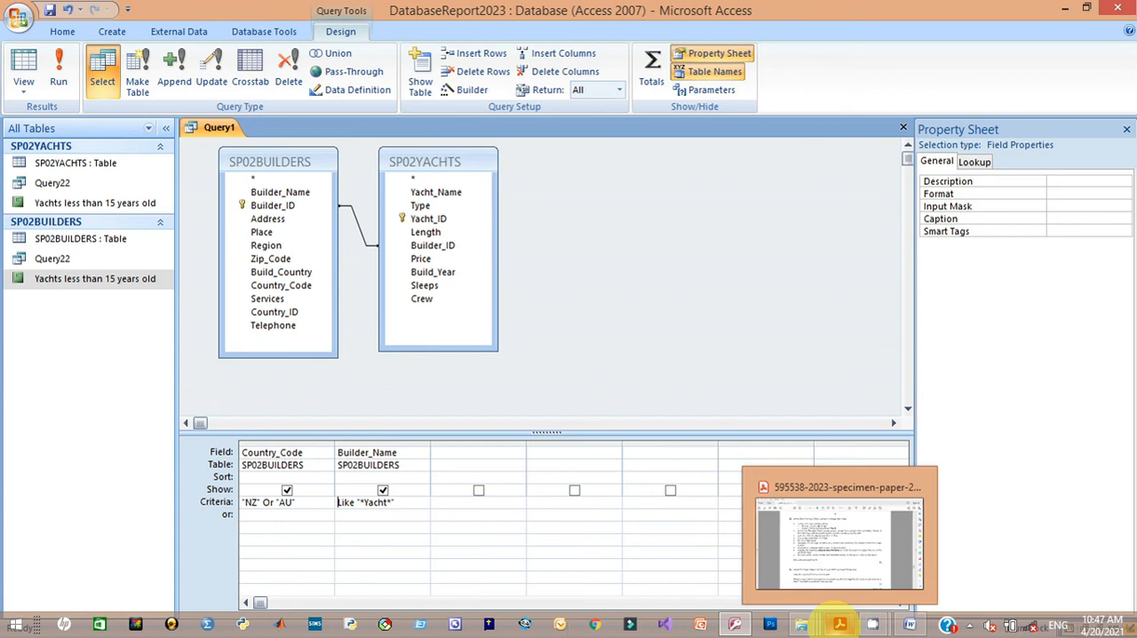
left_click(825, 569)
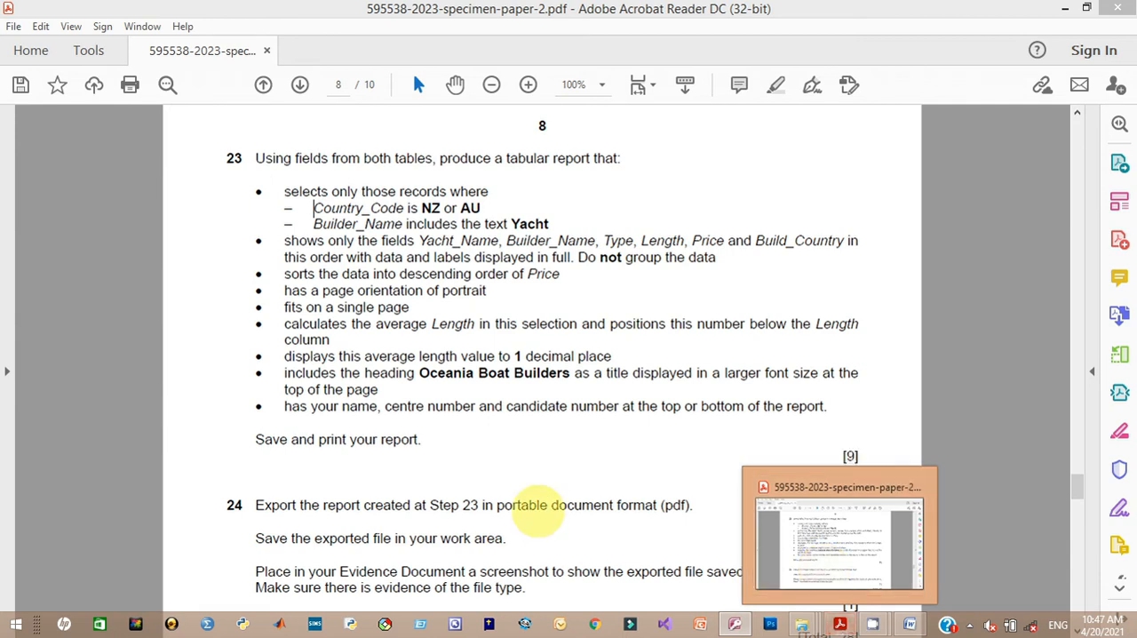
key("alt+Tab")
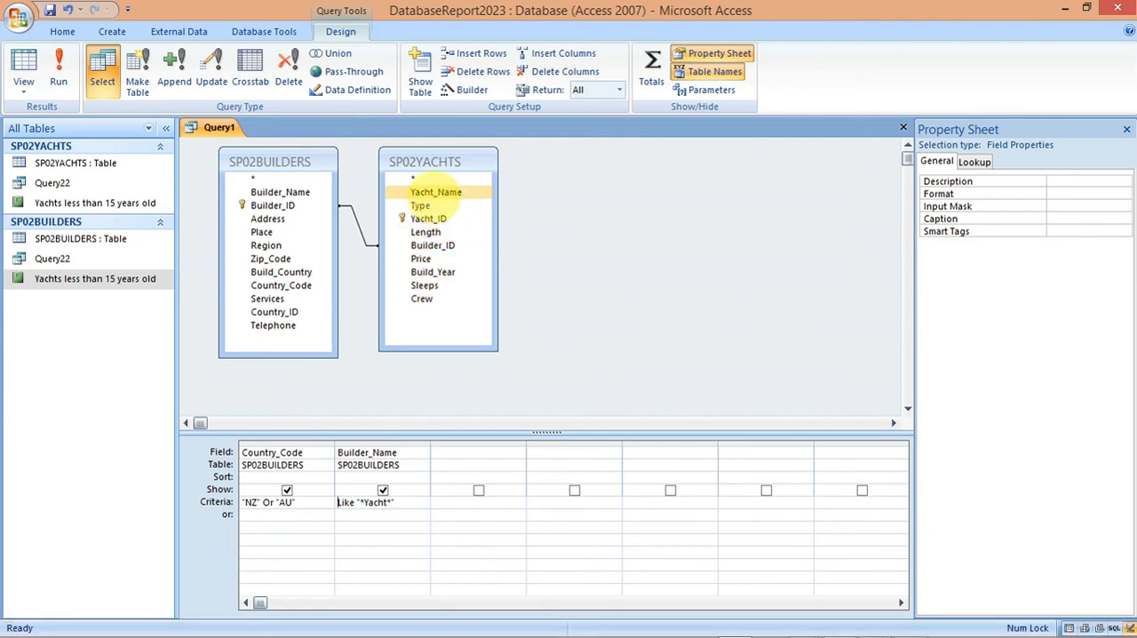
double_click(436, 192)
left_click(281, 192)
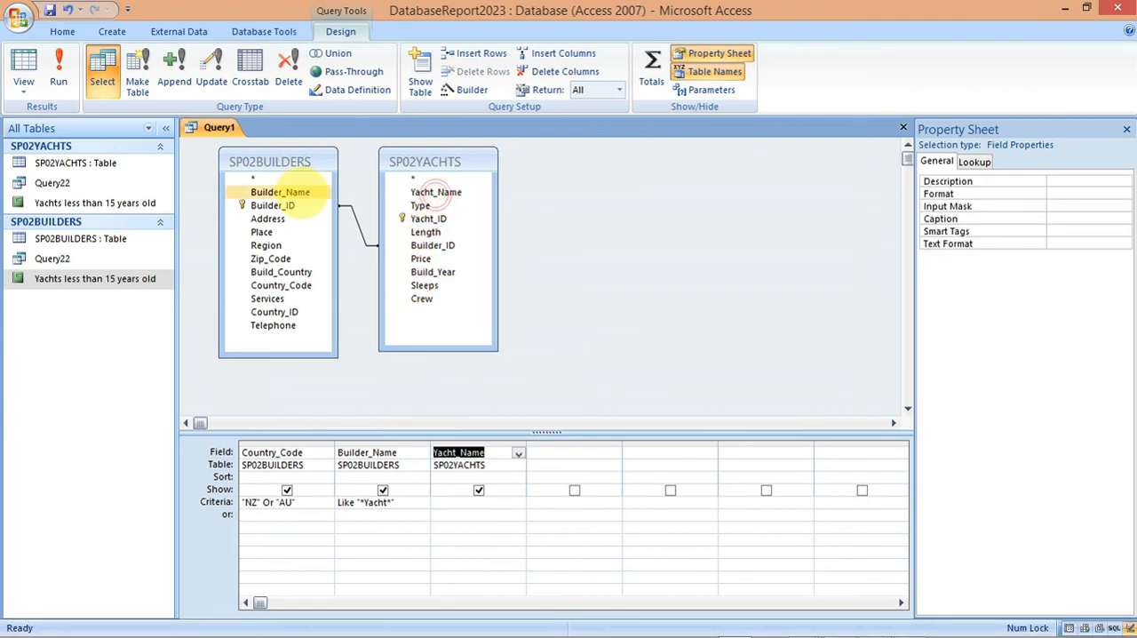
double_click(281, 192)
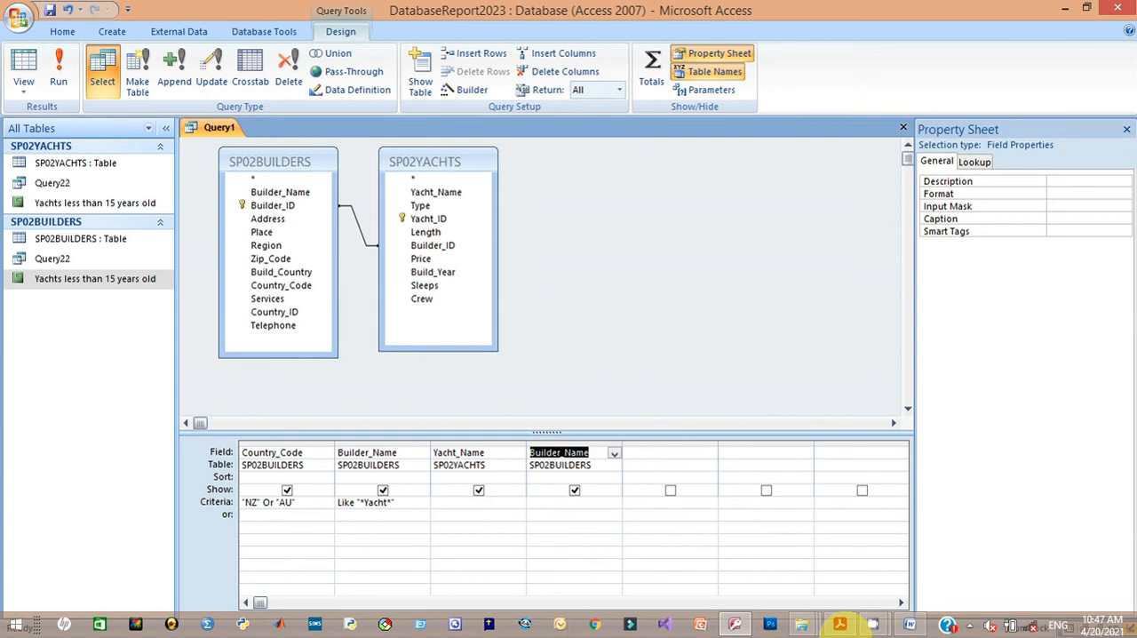
Step: Exclude the second Builder_Name column from the query output, checking the field order in the specimen paper
left_click(839, 564)
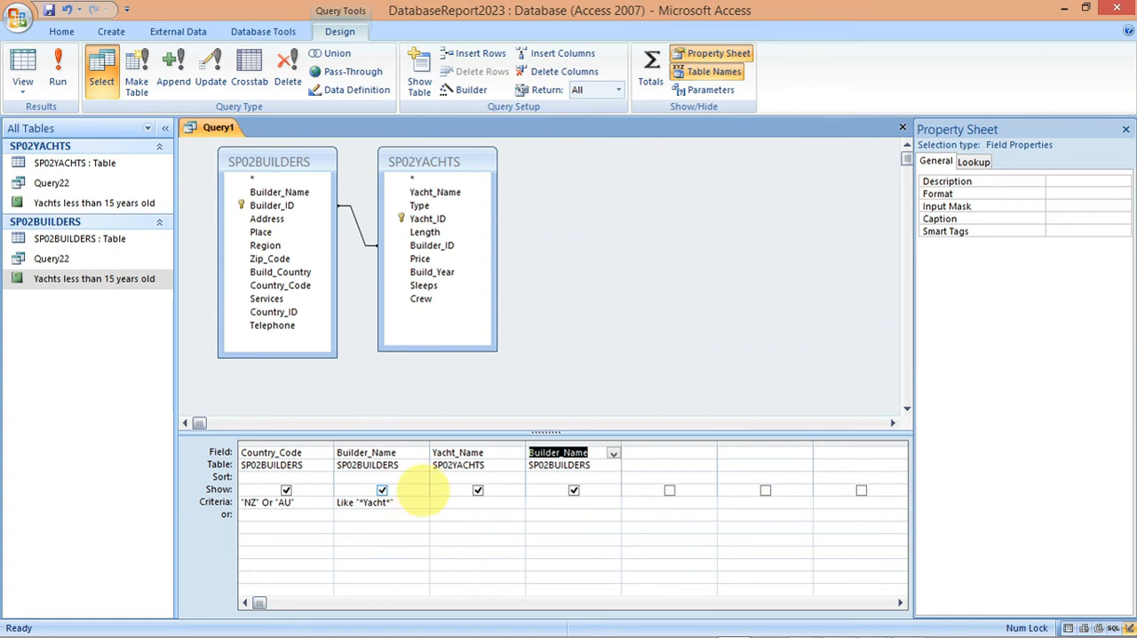
left_click(573, 490)
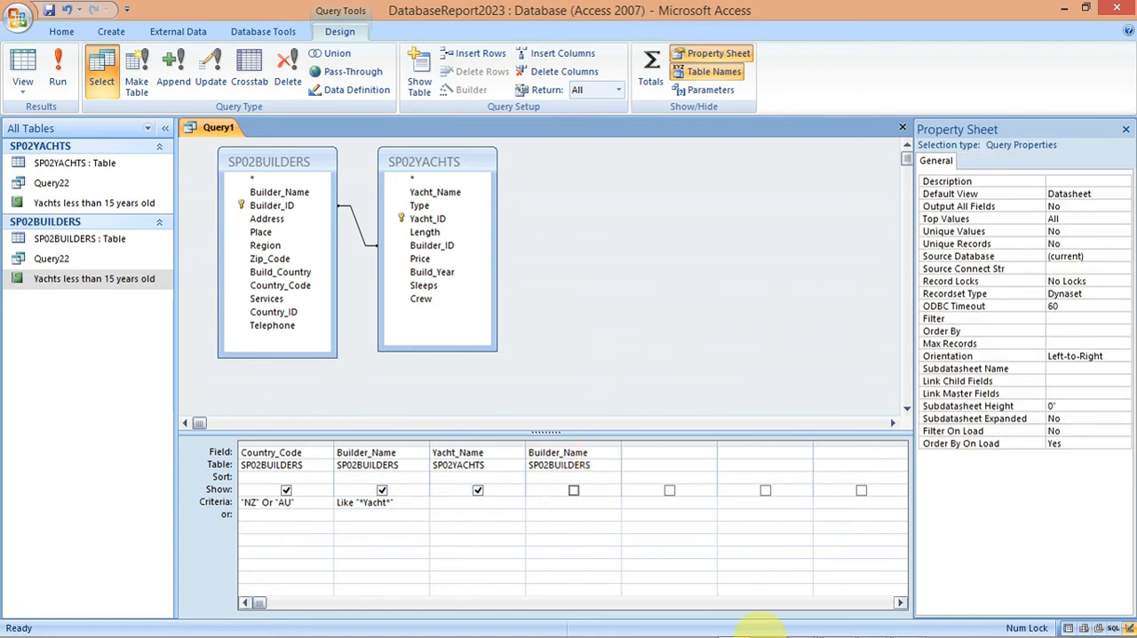
mouse_move(838, 624)
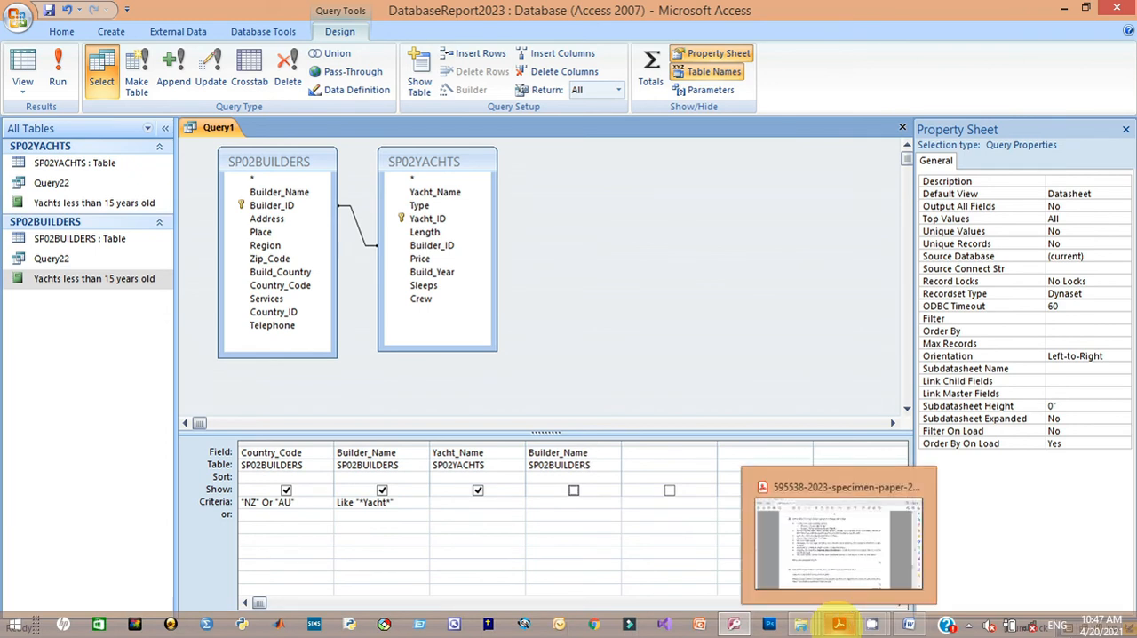
left_click(822, 563)
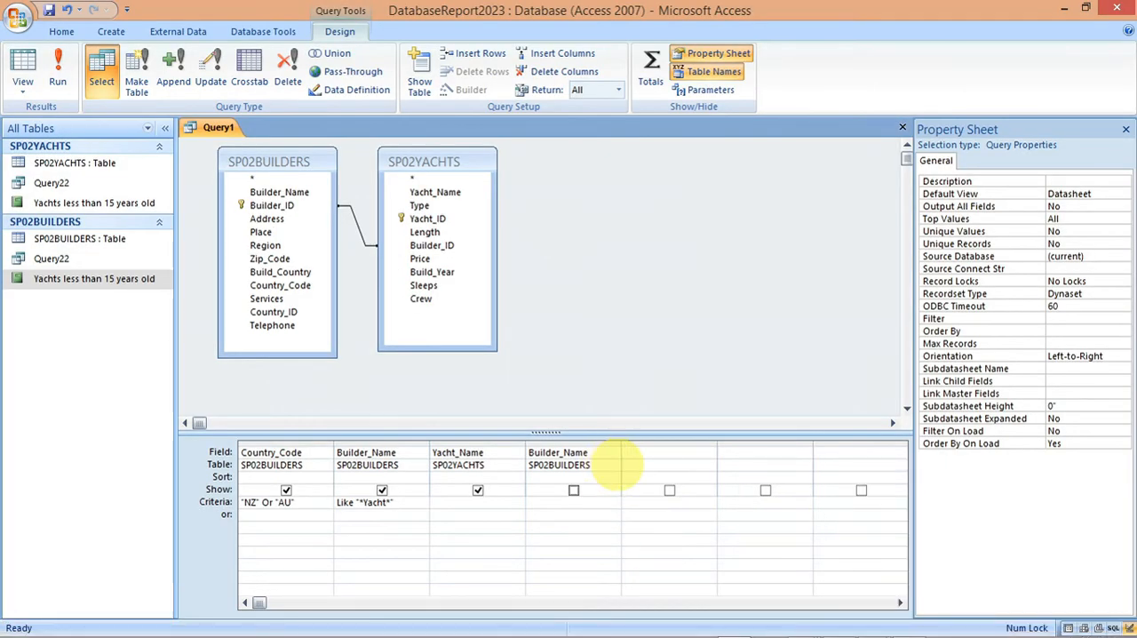
left_click(613, 453)
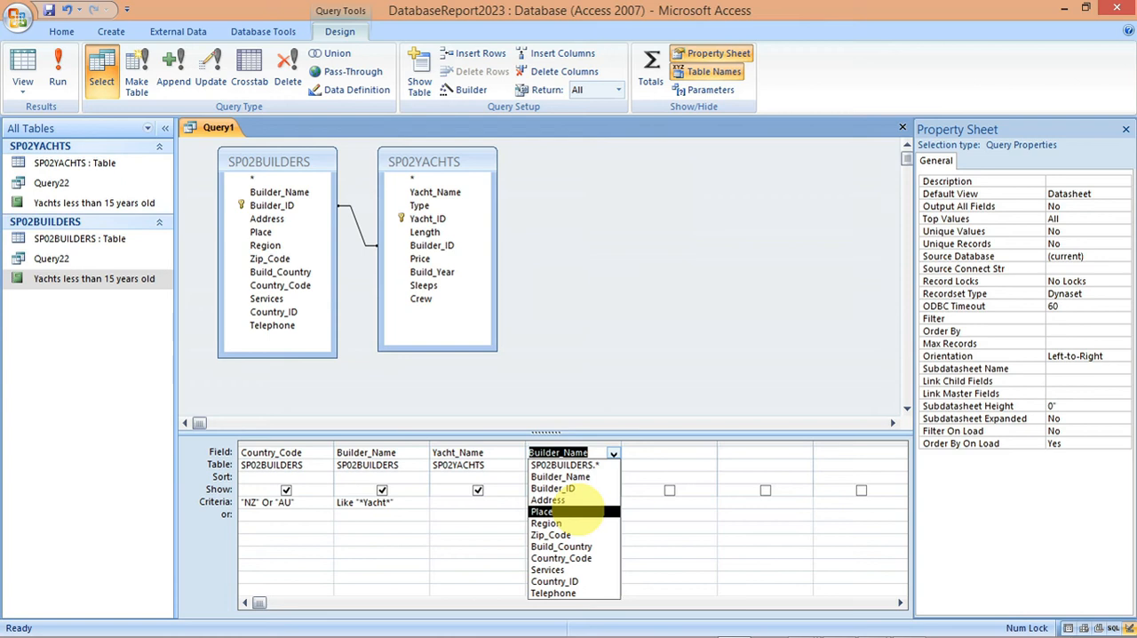
left_click(613, 453)
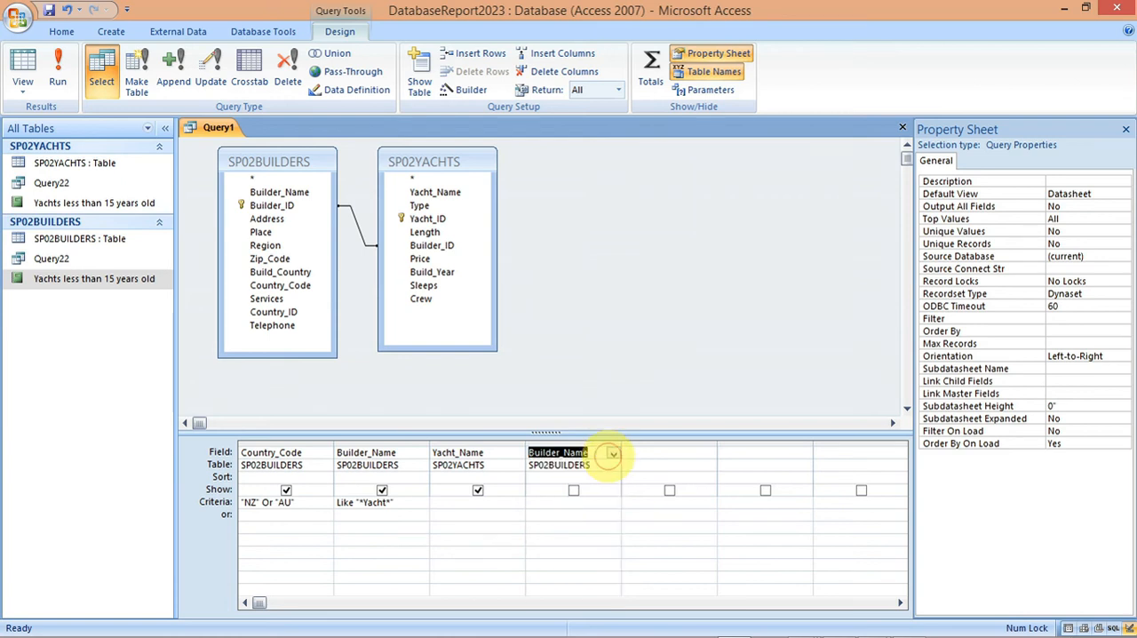
left_click(613, 453)
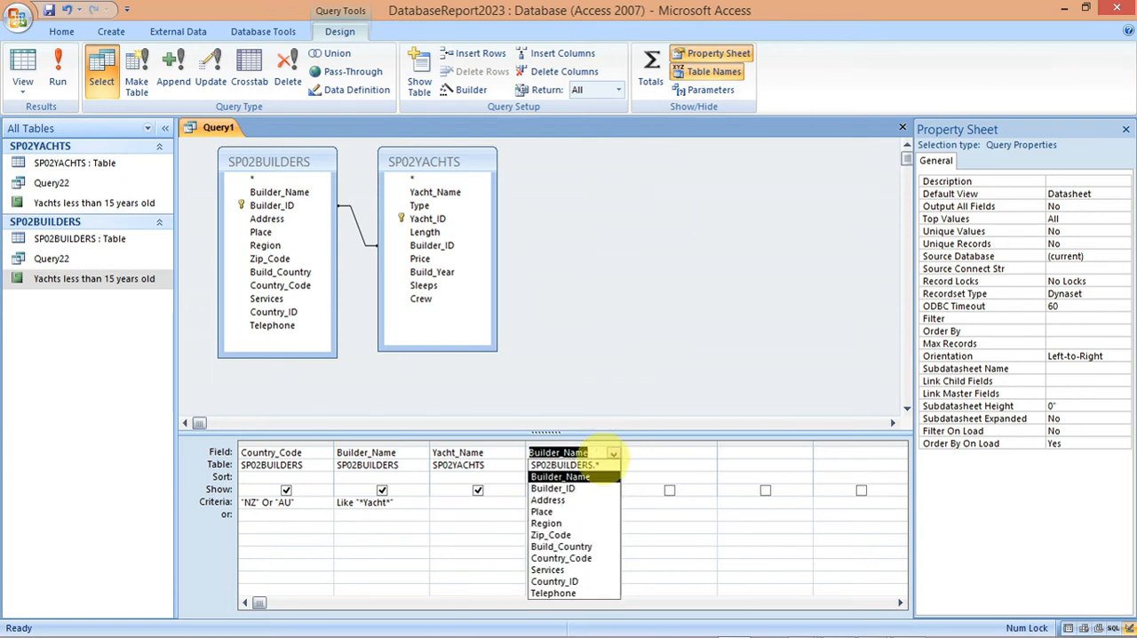
left_click(613, 453)
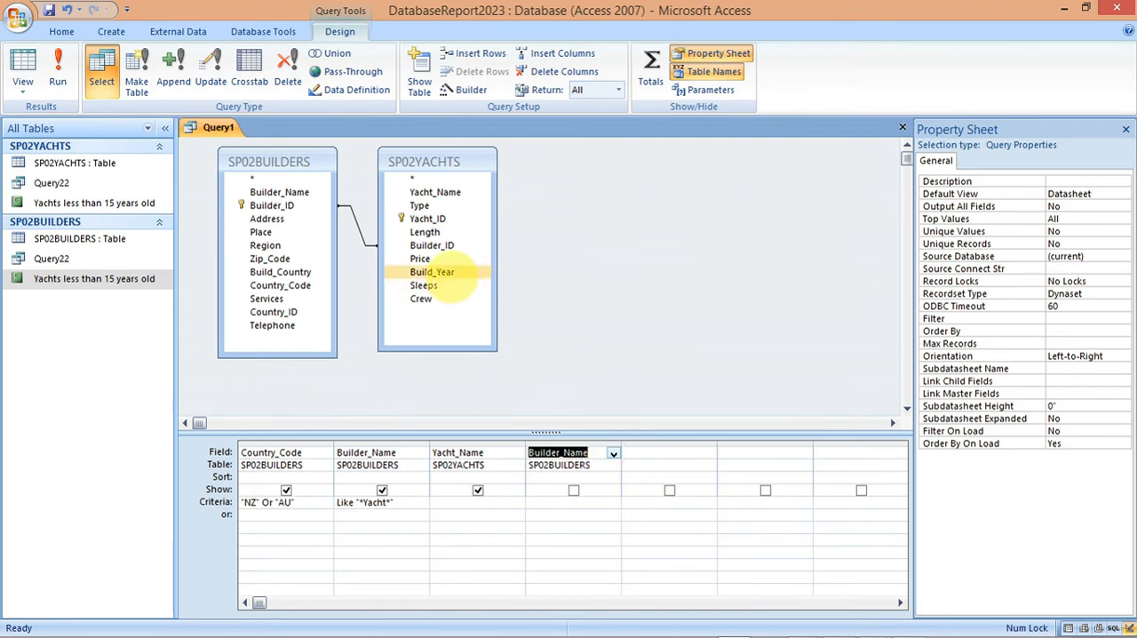
Step: Add Type from SP02YACHTS to the query grid and change the second Builder_Name column to the Type field of SP02YACHTS
double_click(419, 205)
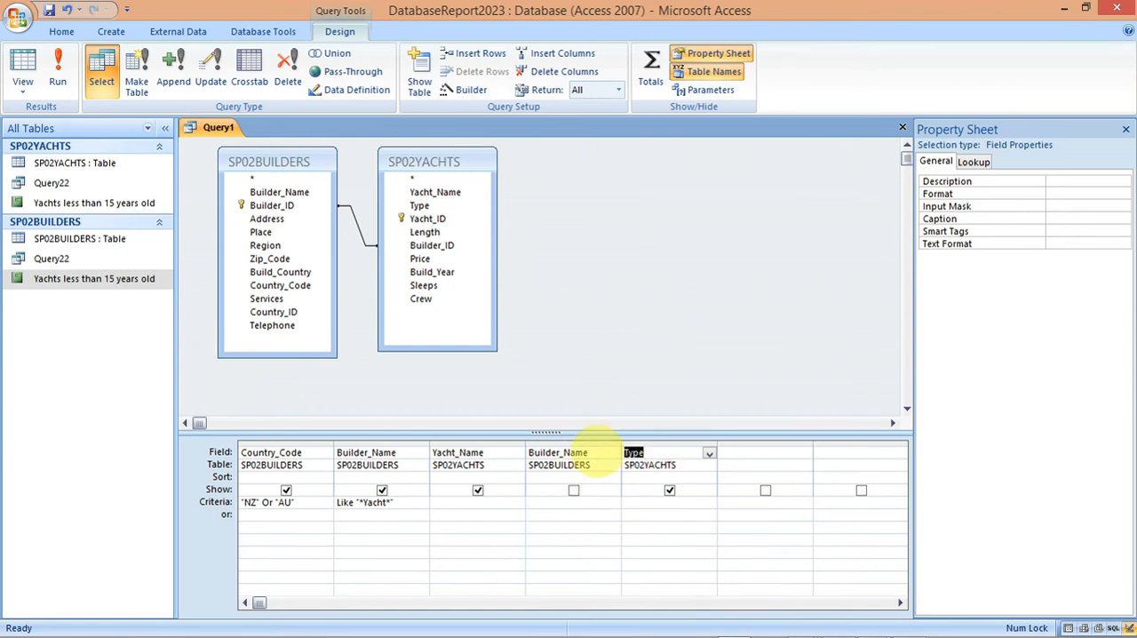
left_click(587, 465)
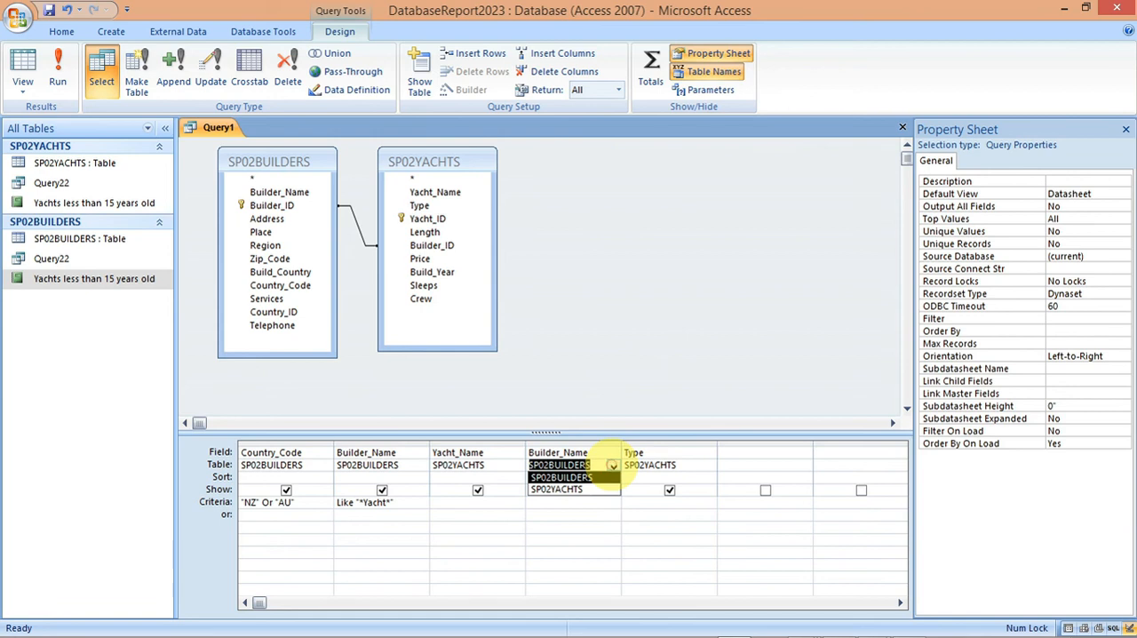
left_click(613, 466)
left_click(586, 489)
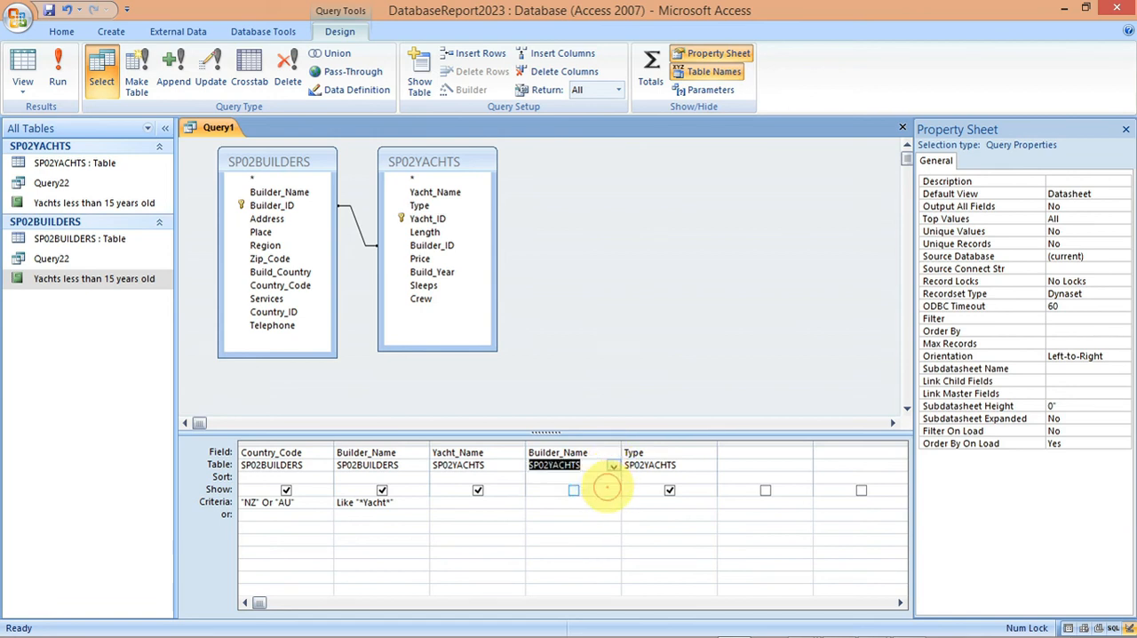
left_click(601, 454)
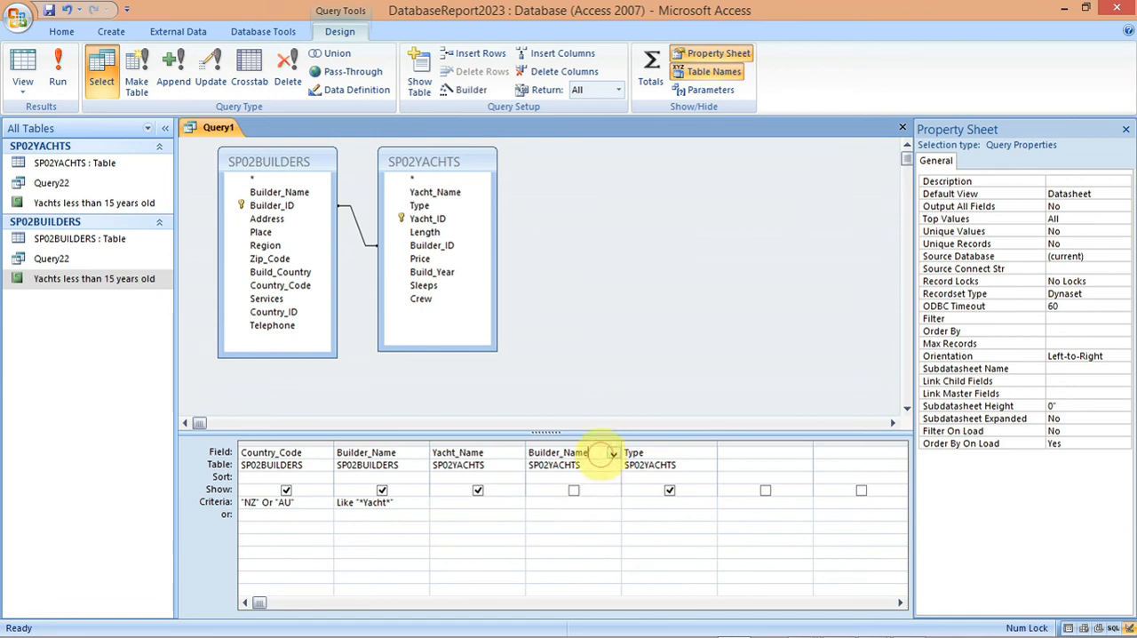
left_click(613, 453)
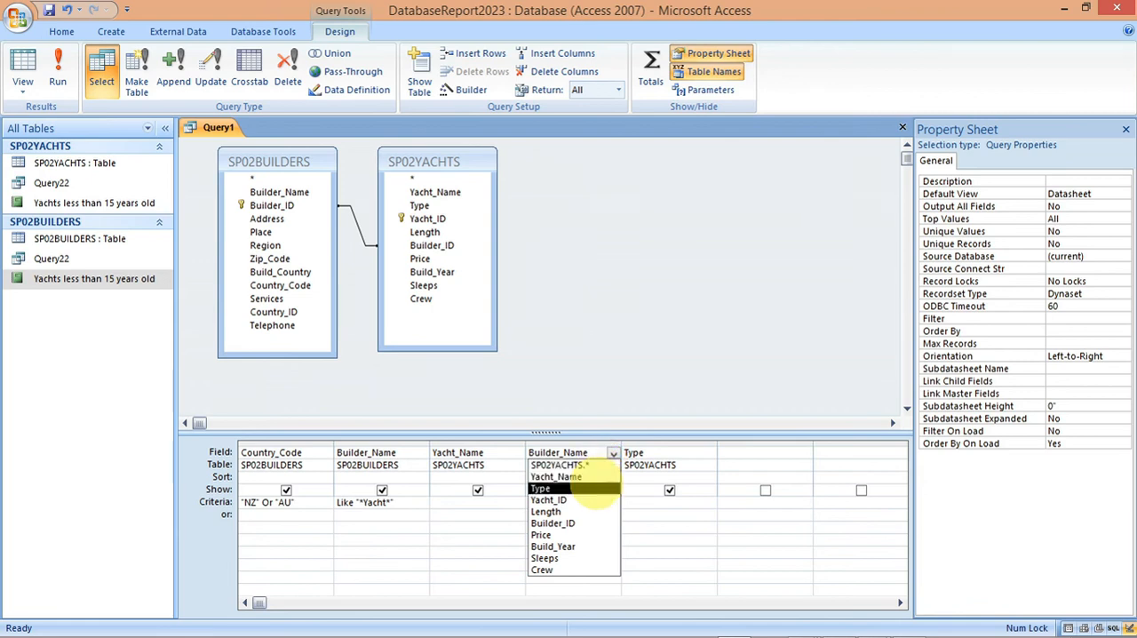
left_click(592, 487)
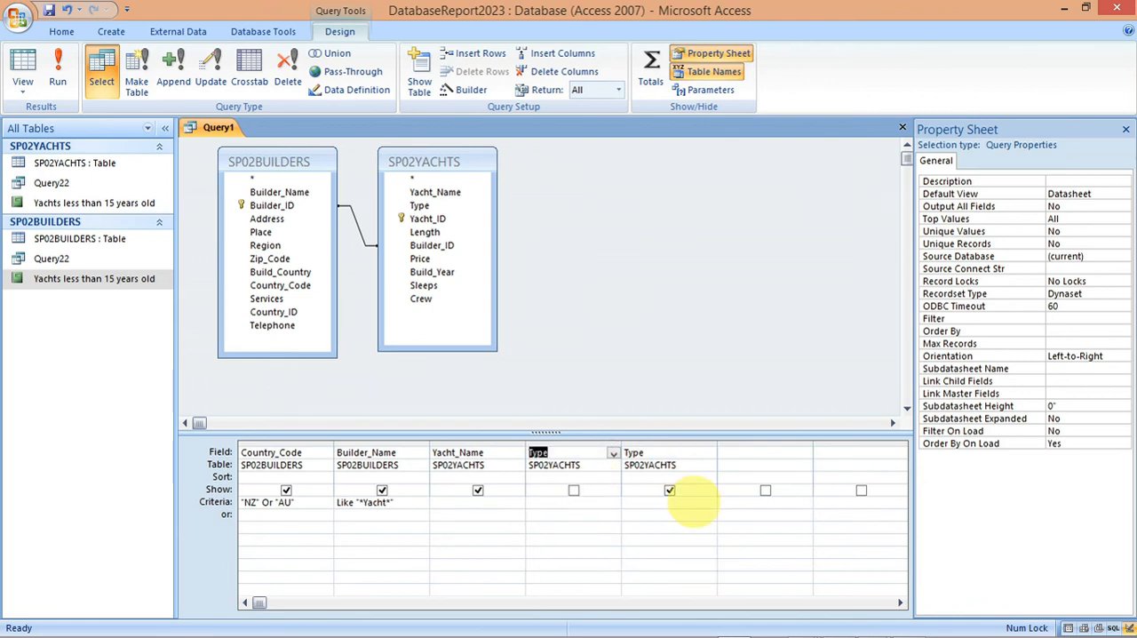
Step: Check the field order in the specimen paper, change the last Type column to Length, and show the remaining Type column in the output
mouse_move(737, 625)
mouse_move(839, 621)
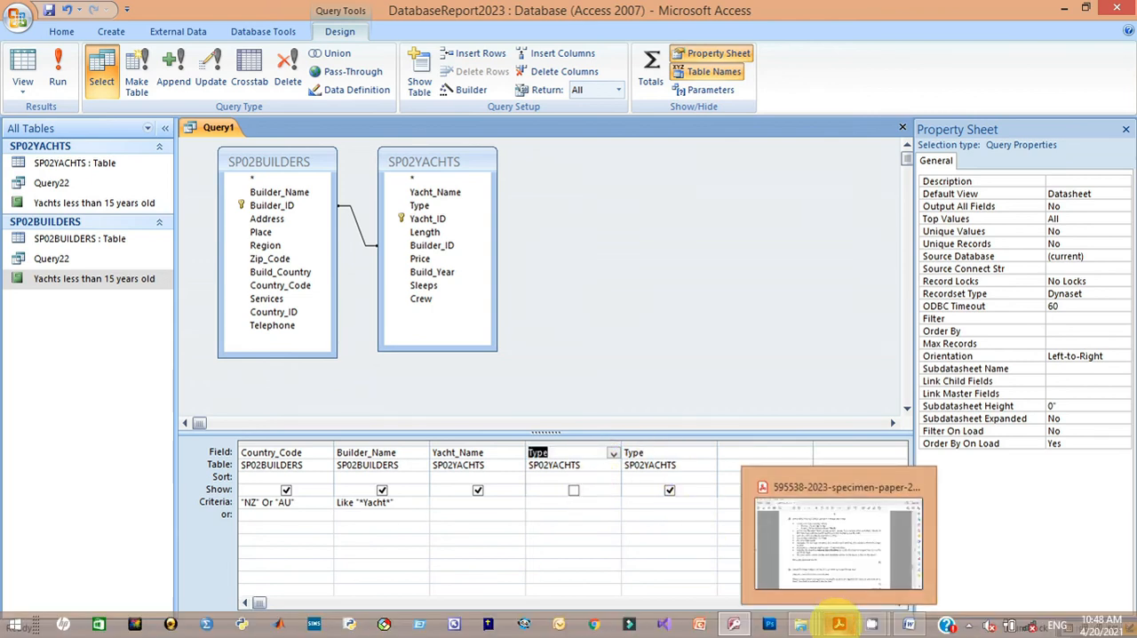
left_click(831, 555)
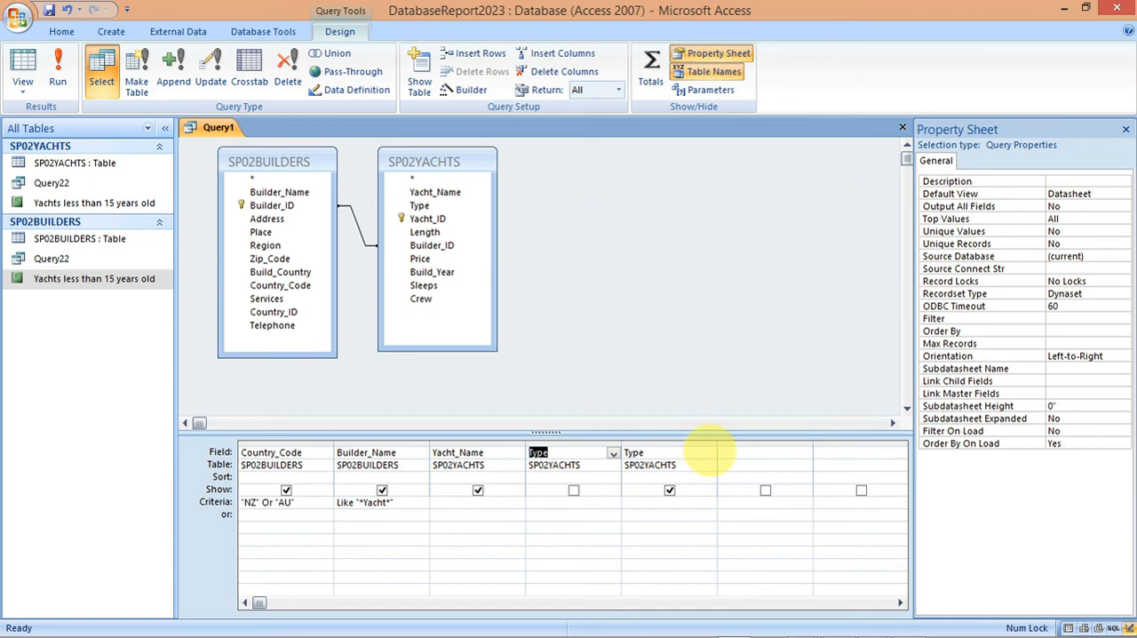
left_click(708, 453)
left_click(687, 510)
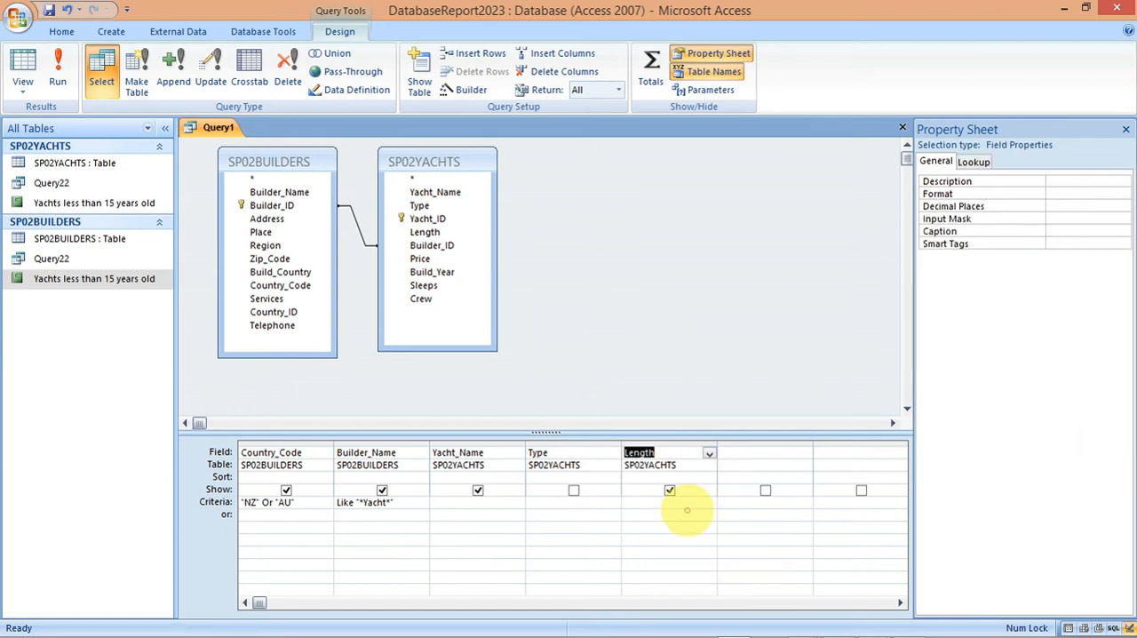
left_click(573, 490)
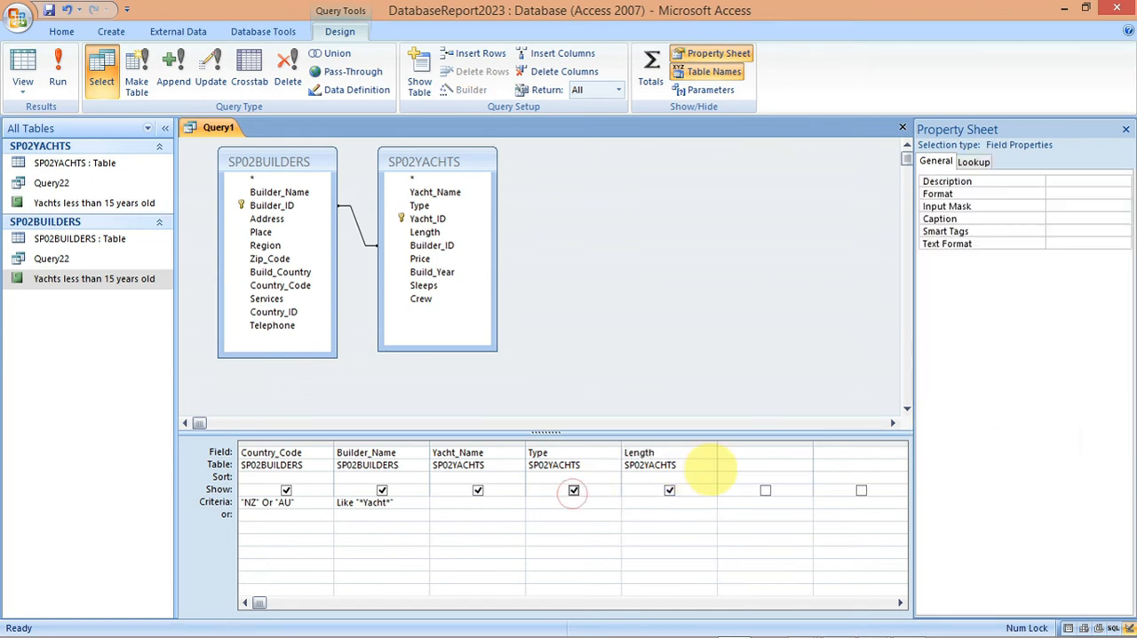
Step: Add Price from SP02YACHTS and Build_Country from SP02BUILDERS to the query grid, checking the requirements in the specimen paper
left_click(732, 455)
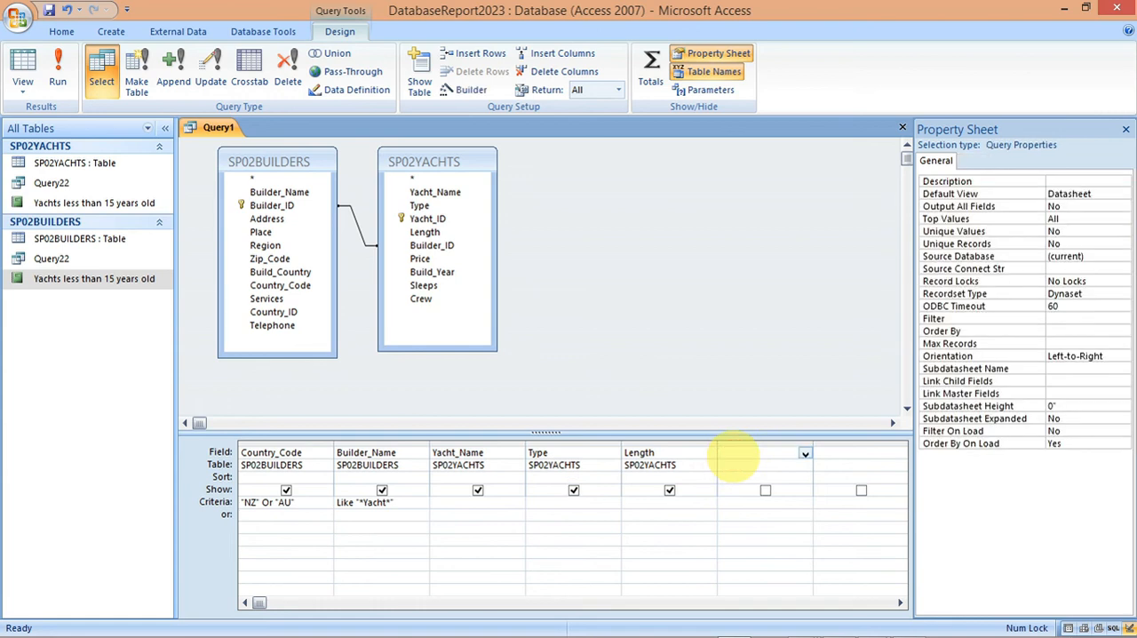
mouse_move(827, 627)
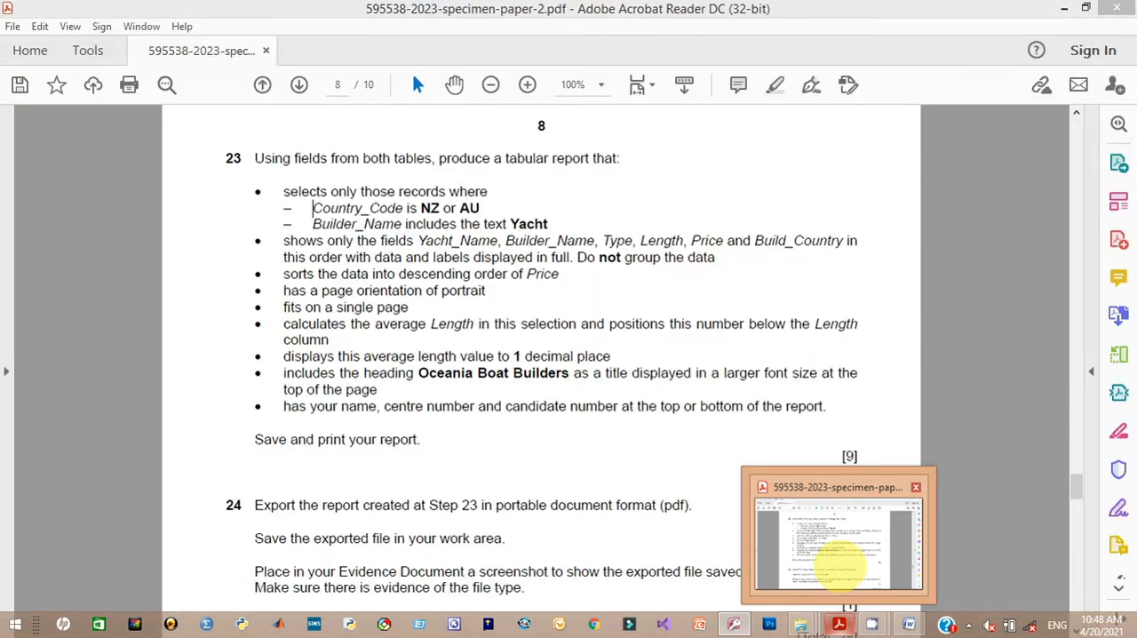
mouse_move(835, 564)
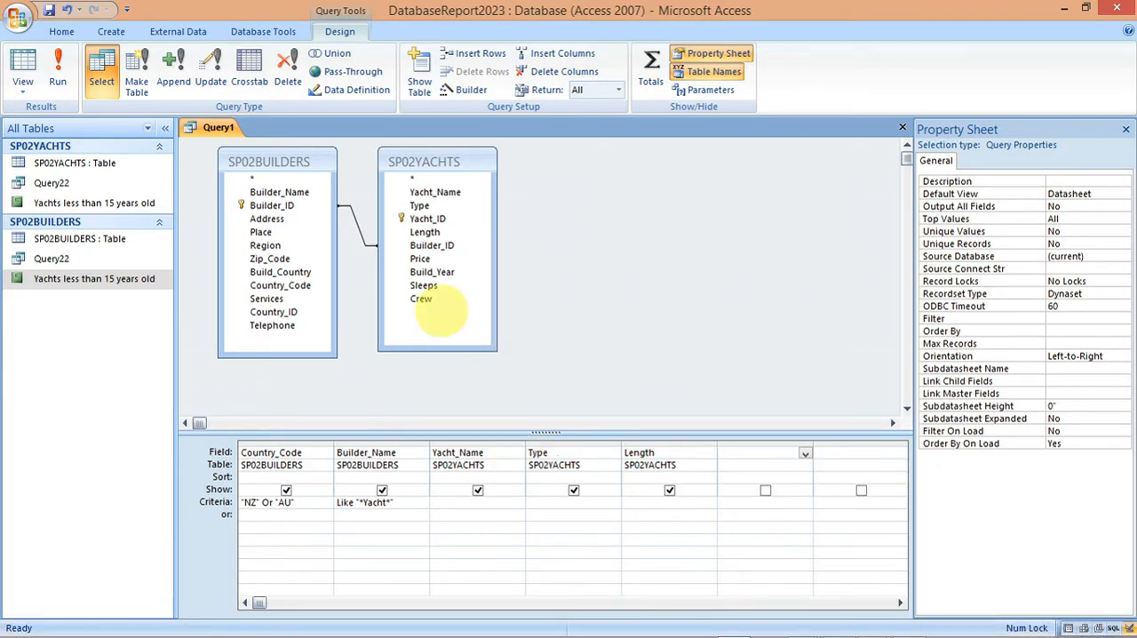
left_click(419, 258)
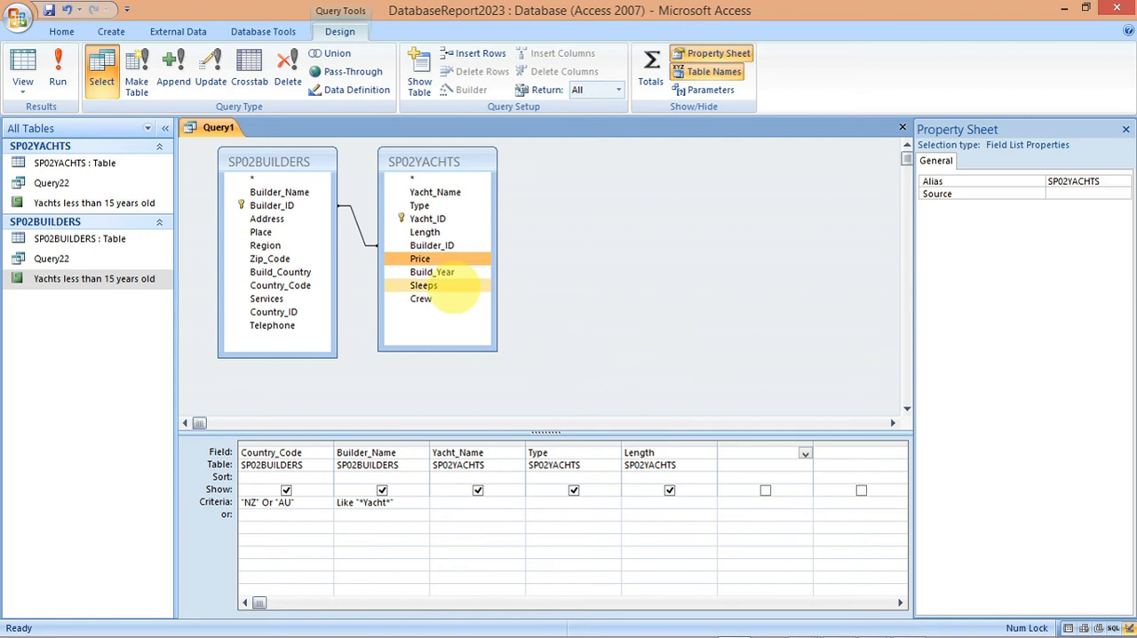
double_click(422, 258)
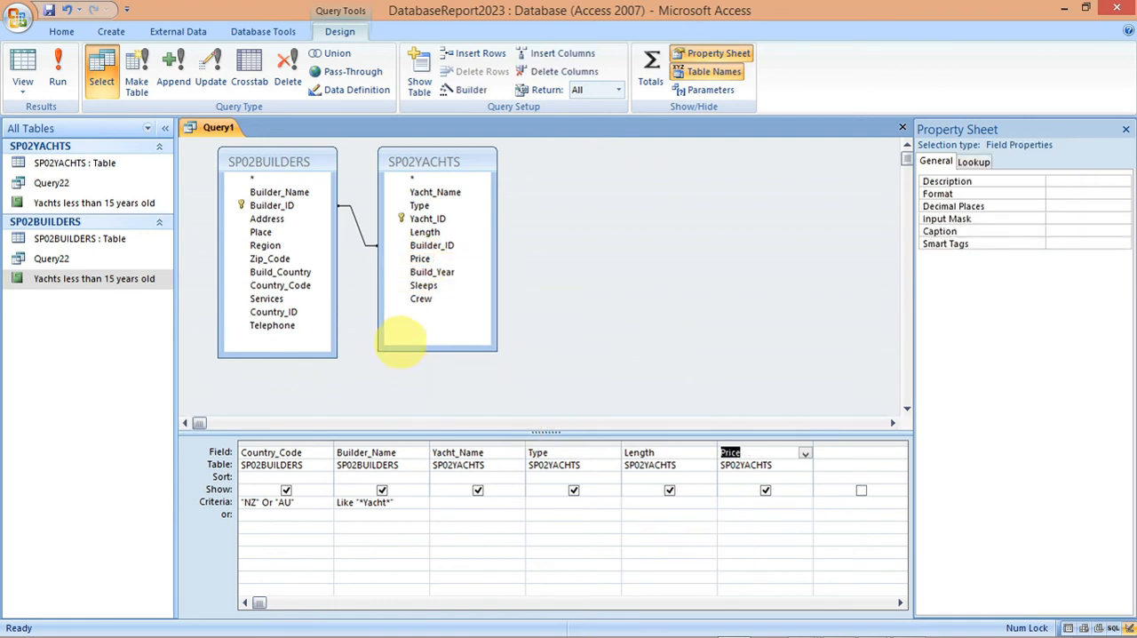
left_click(284, 272)
double_click(284, 272)
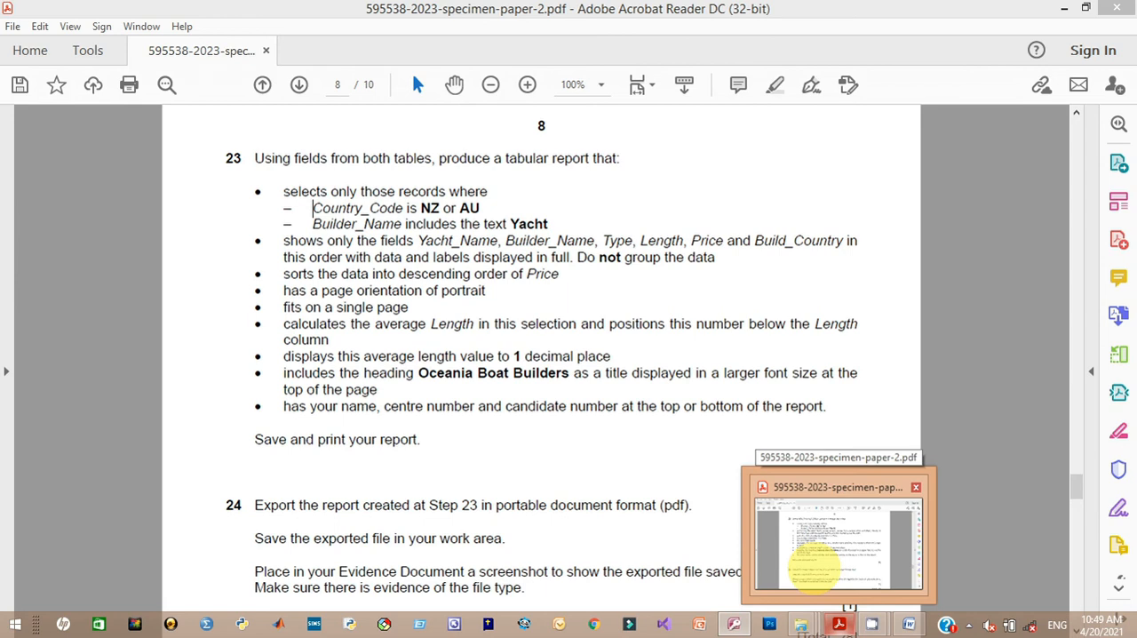
left_click(813, 569)
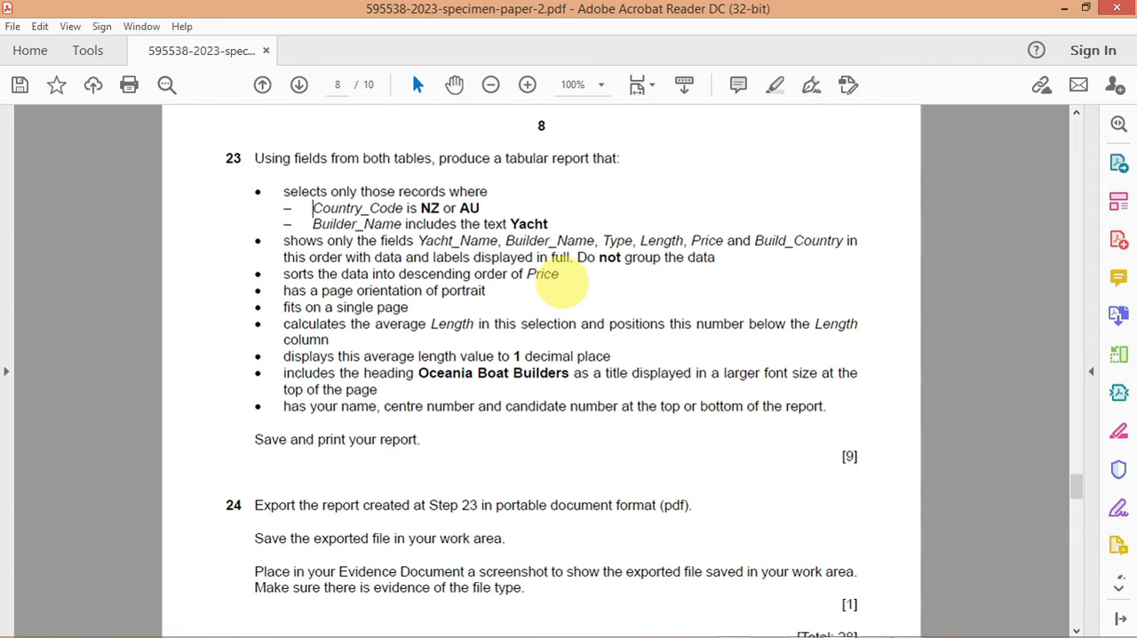
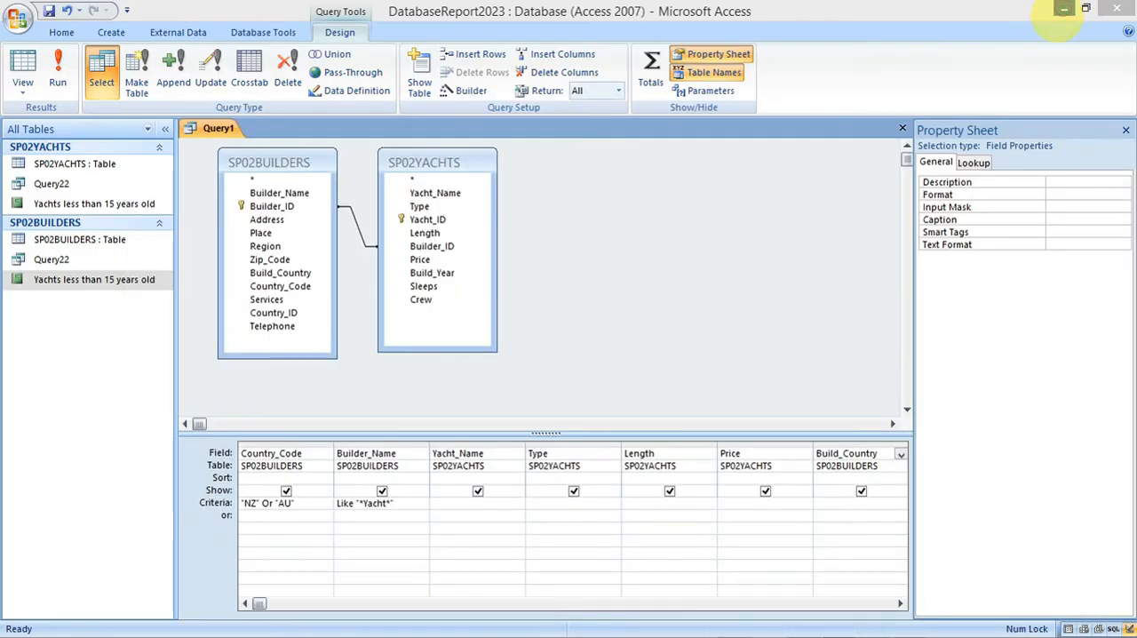
mouse_move(984, 627)
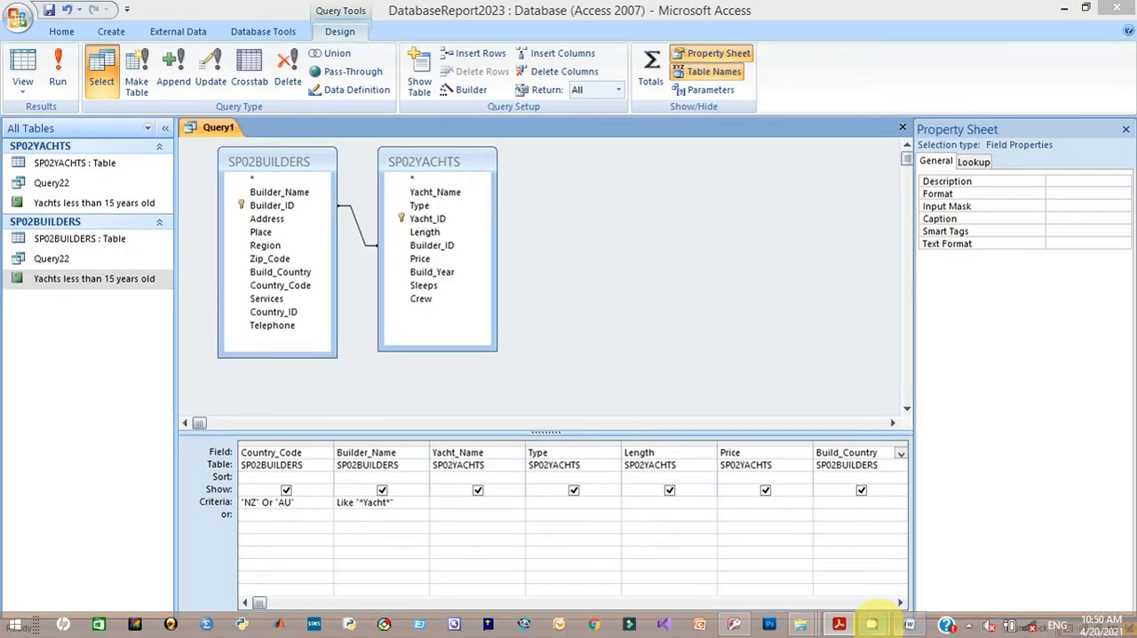
mouse_move(873, 624)
left_click(799, 540)
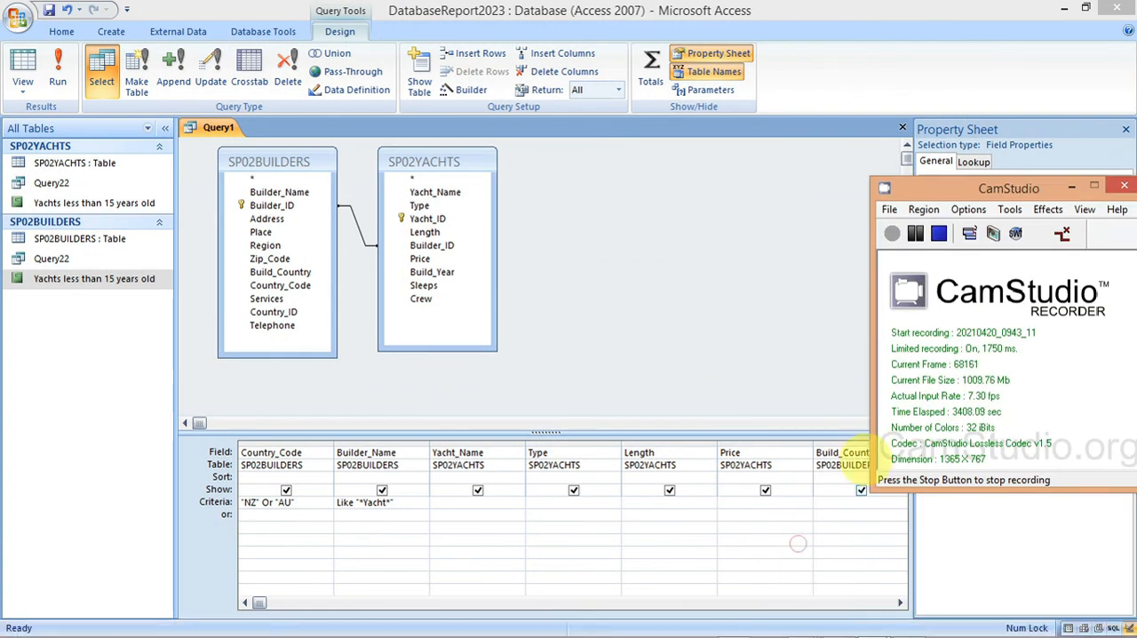
left_click(915, 237)
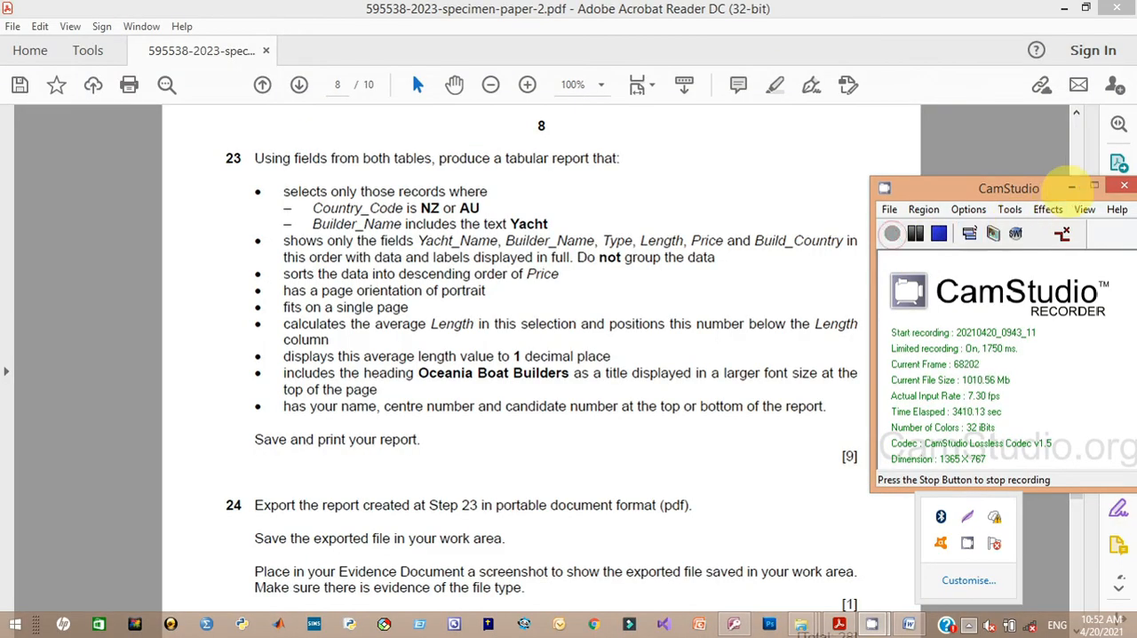
left_click(1073, 188)
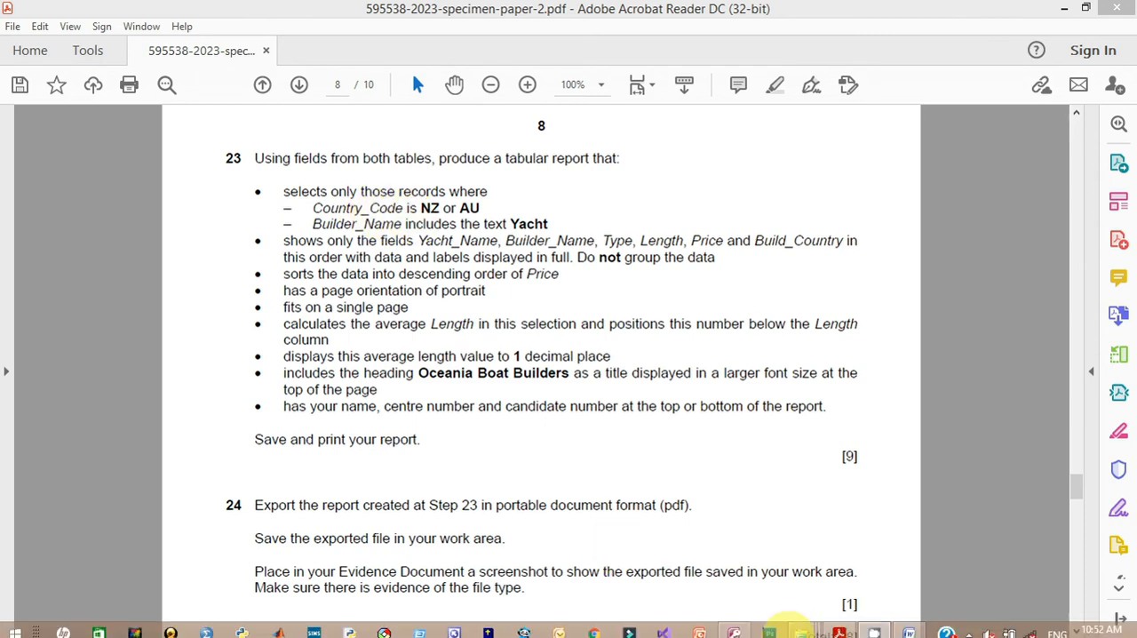
left_click(735, 624)
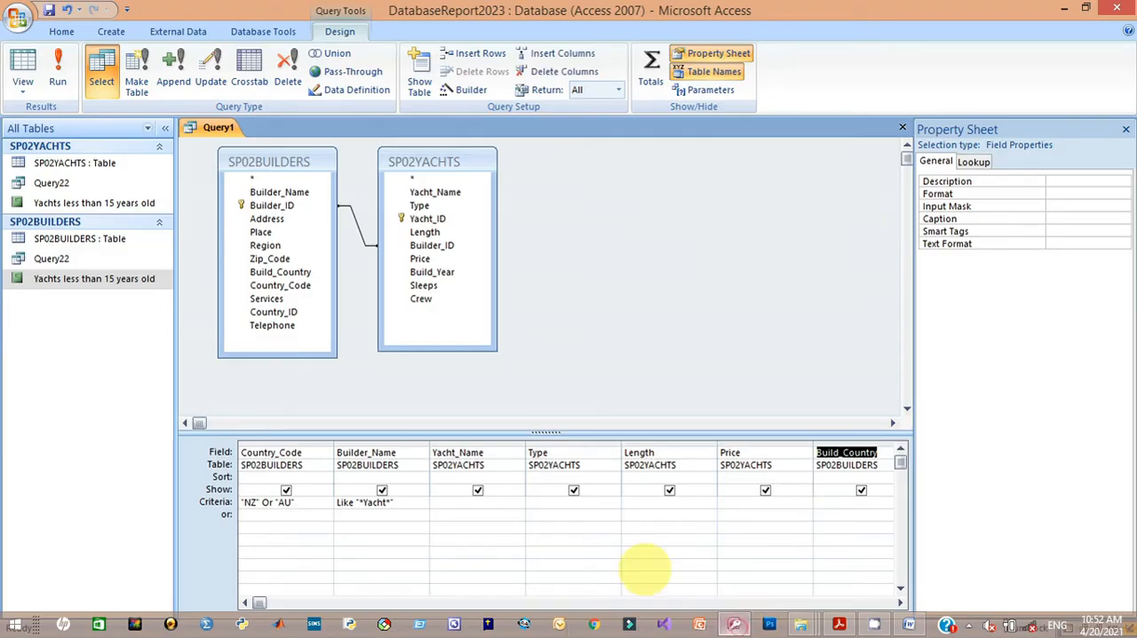
left_click(286, 491)
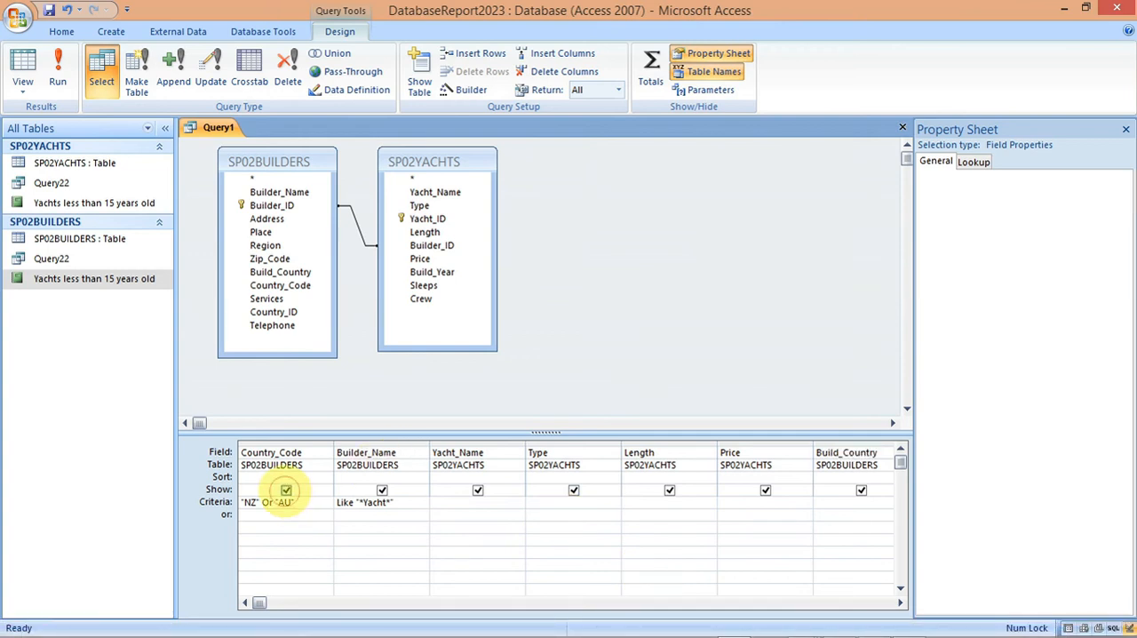
left_click(286, 491)
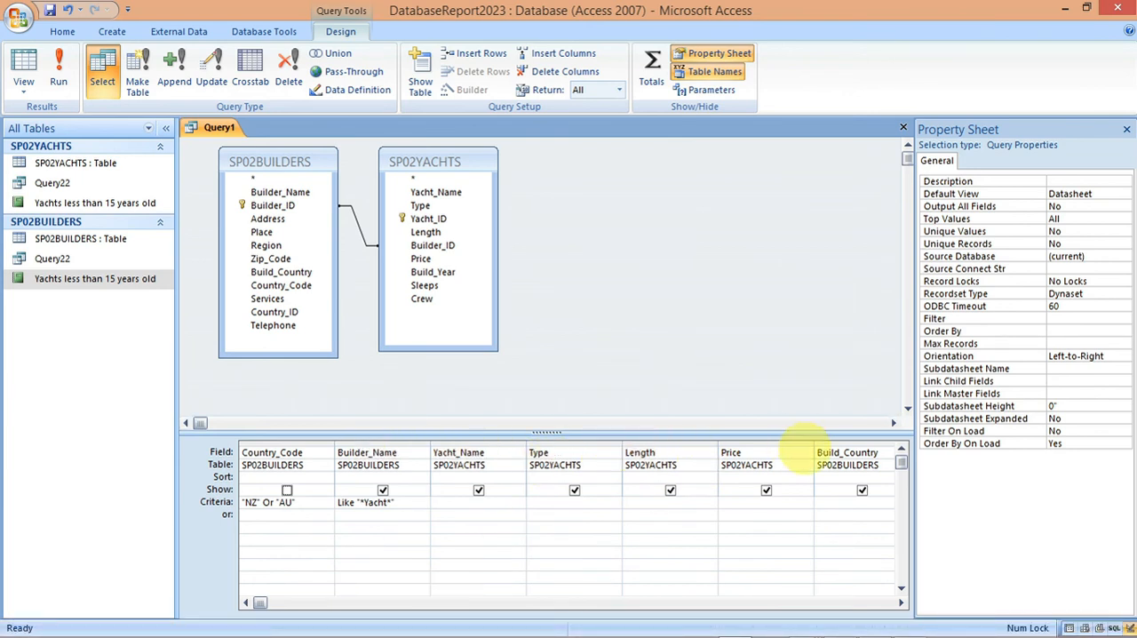
mouse_move(838, 619)
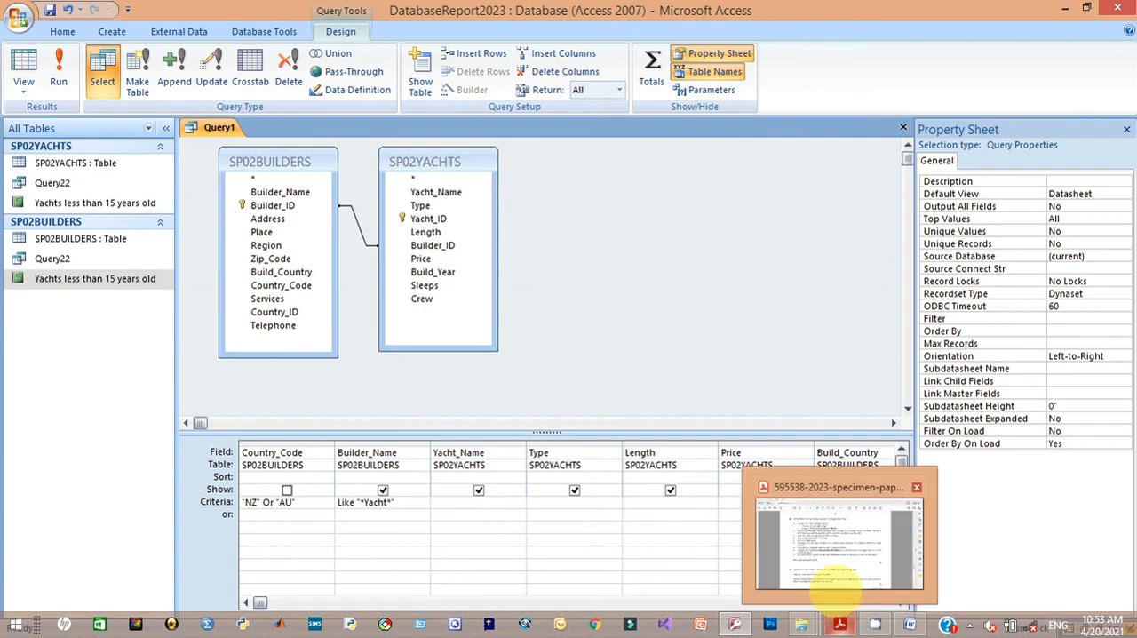
left_click(830, 585)
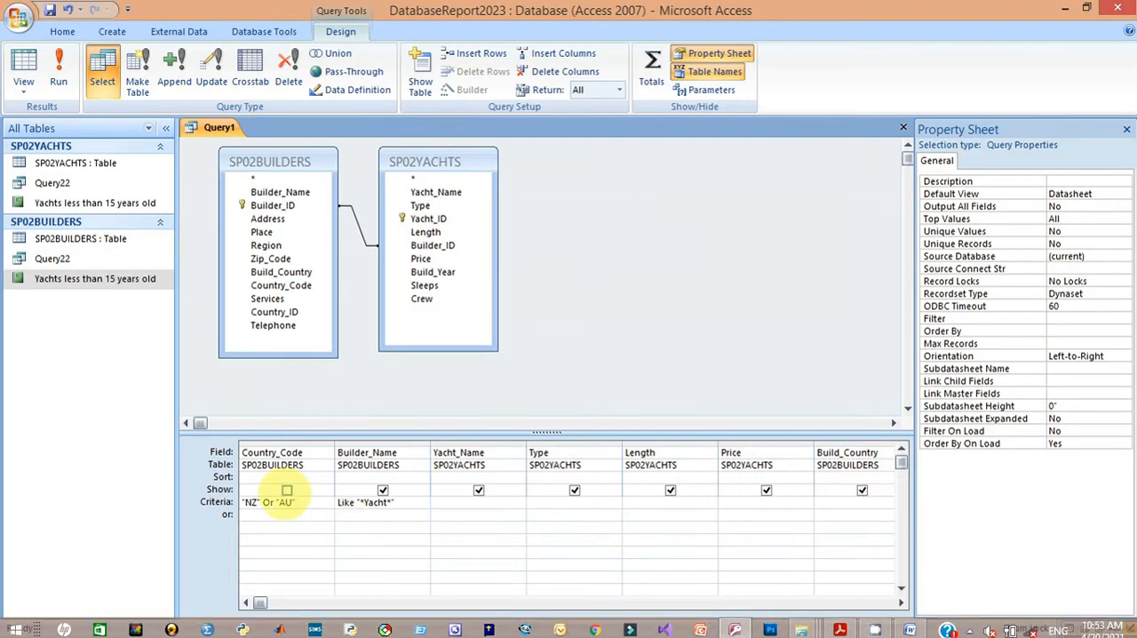
left_click(286, 490)
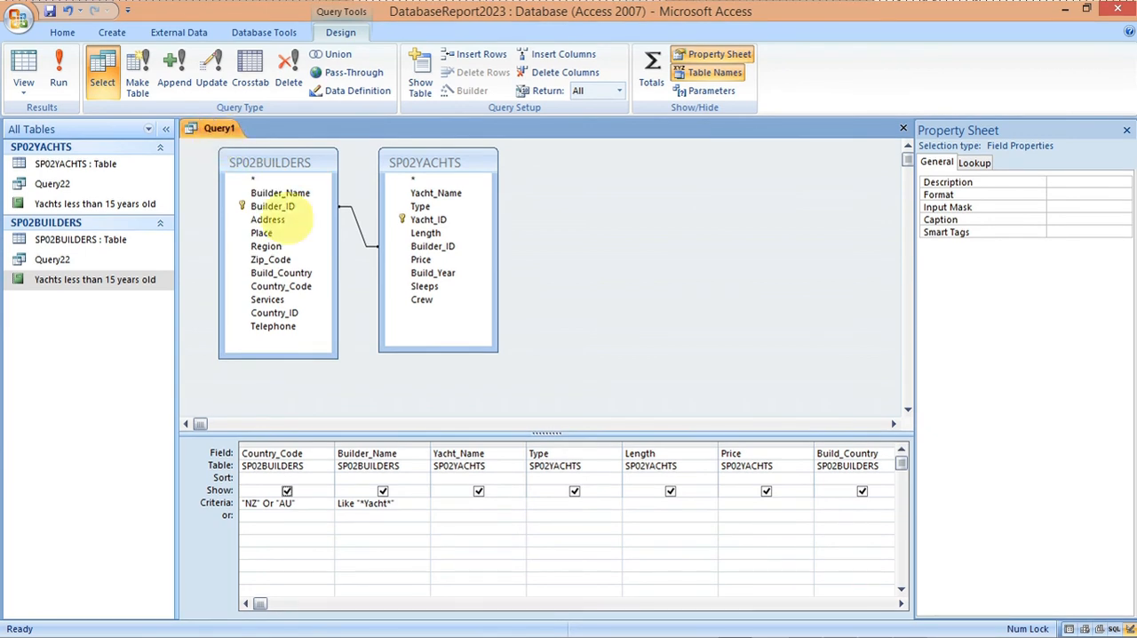
Step: Check the task 23 requirements in the specimen paper and run the query
mouse_move(700, 632)
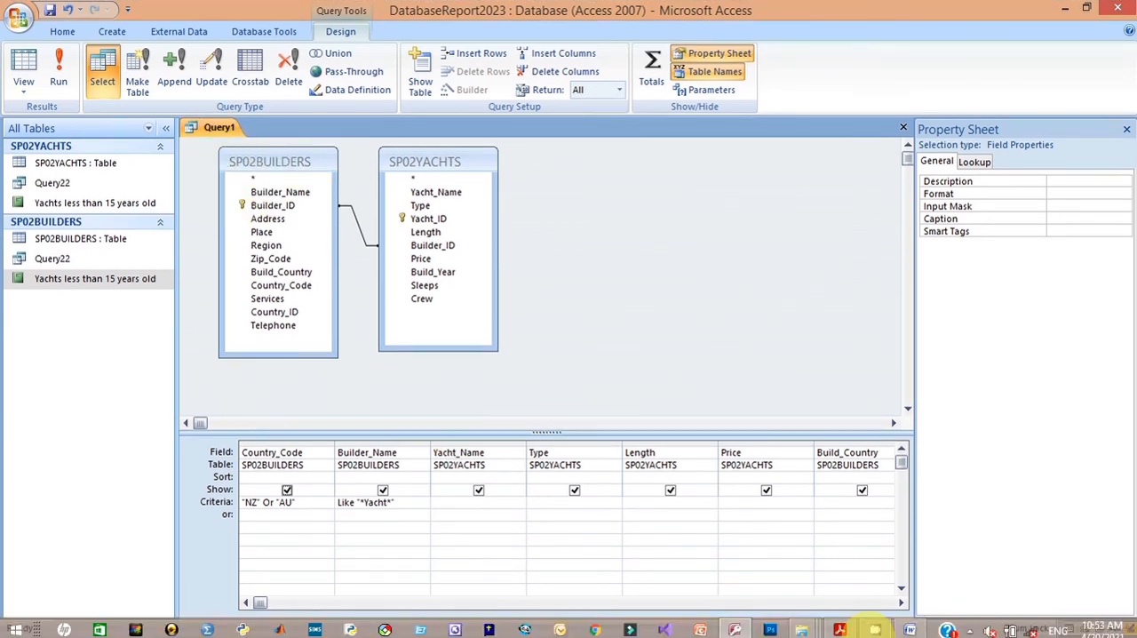
mouse_move(838, 623)
left_click(817, 562)
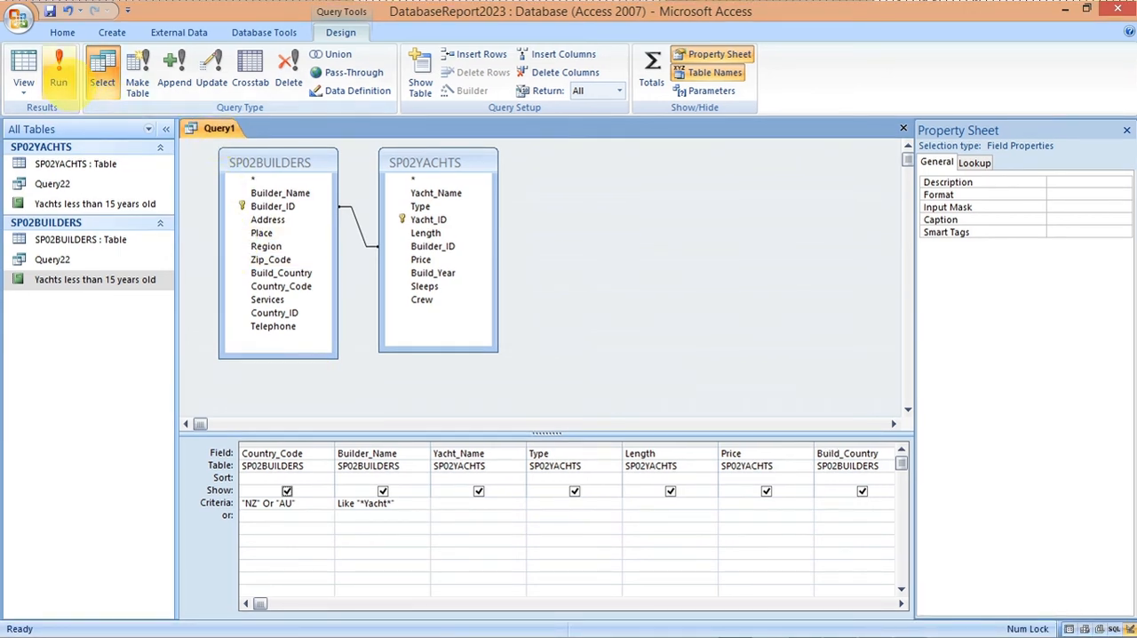
left_click(59, 71)
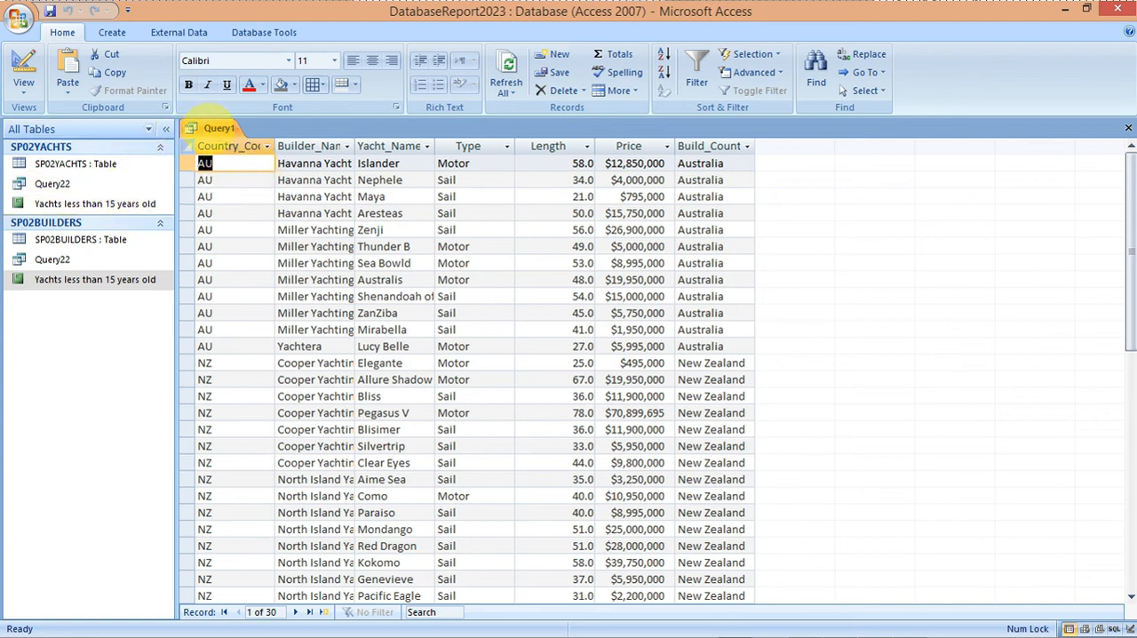
Step: Save the query as Query23 and close it
right_click(218, 127)
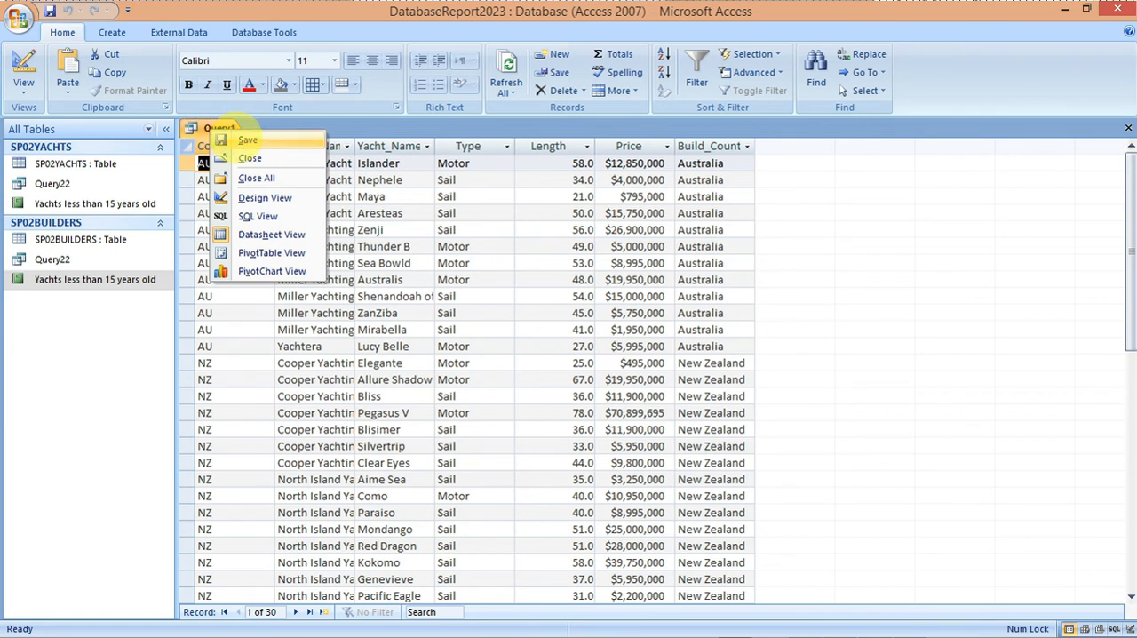
left_click(222, 138)
left_click(511, 229)
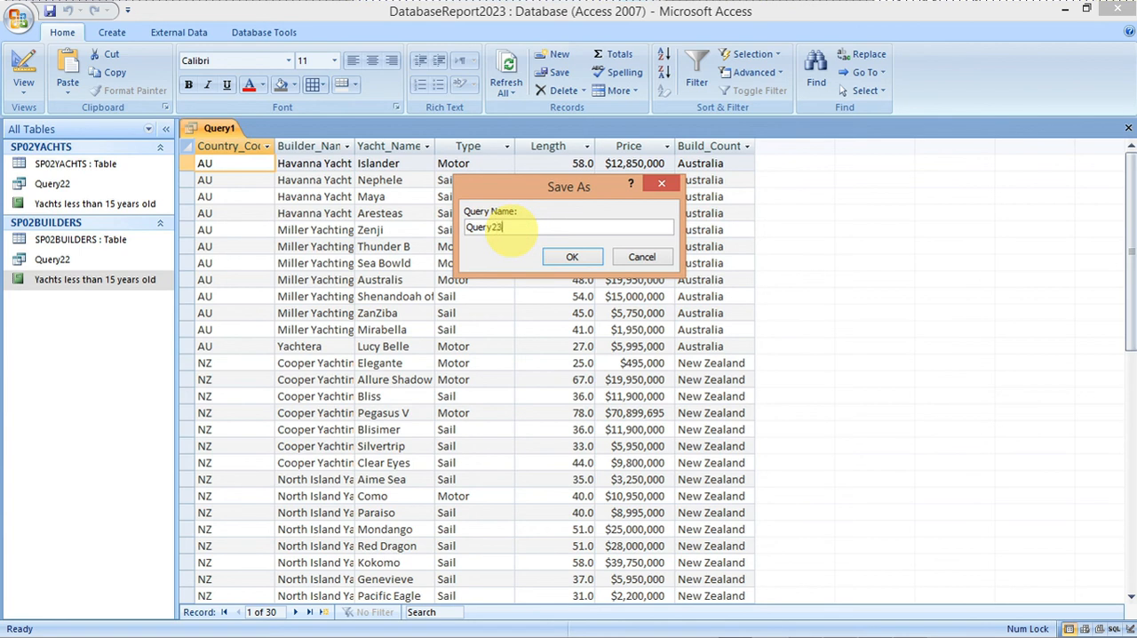
left_click(561, 257)
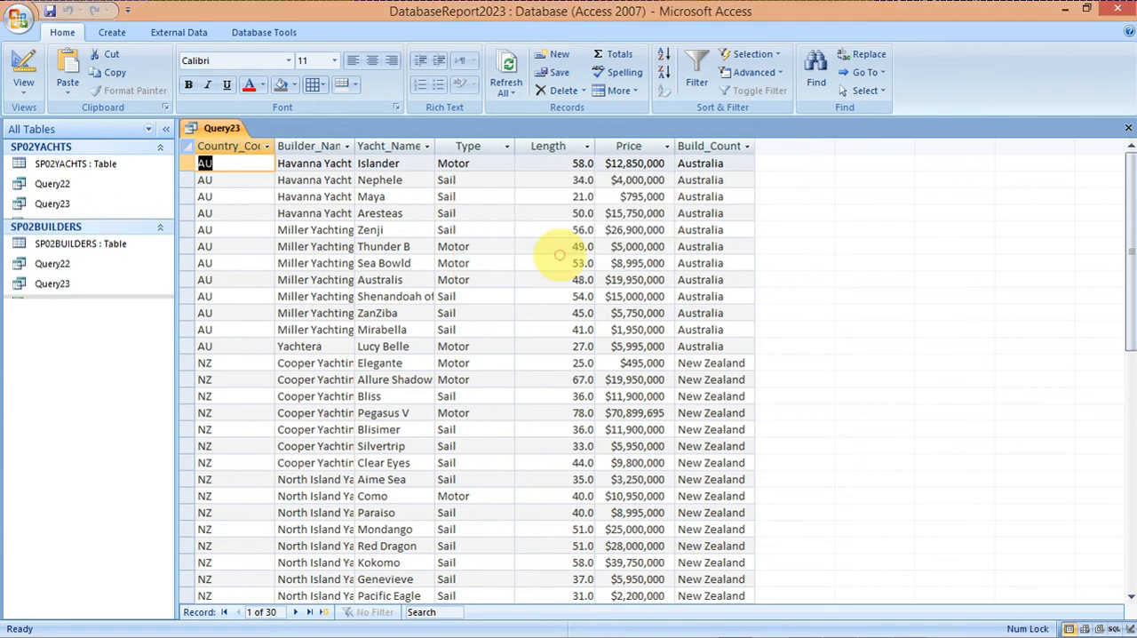
right_click(213, 127)
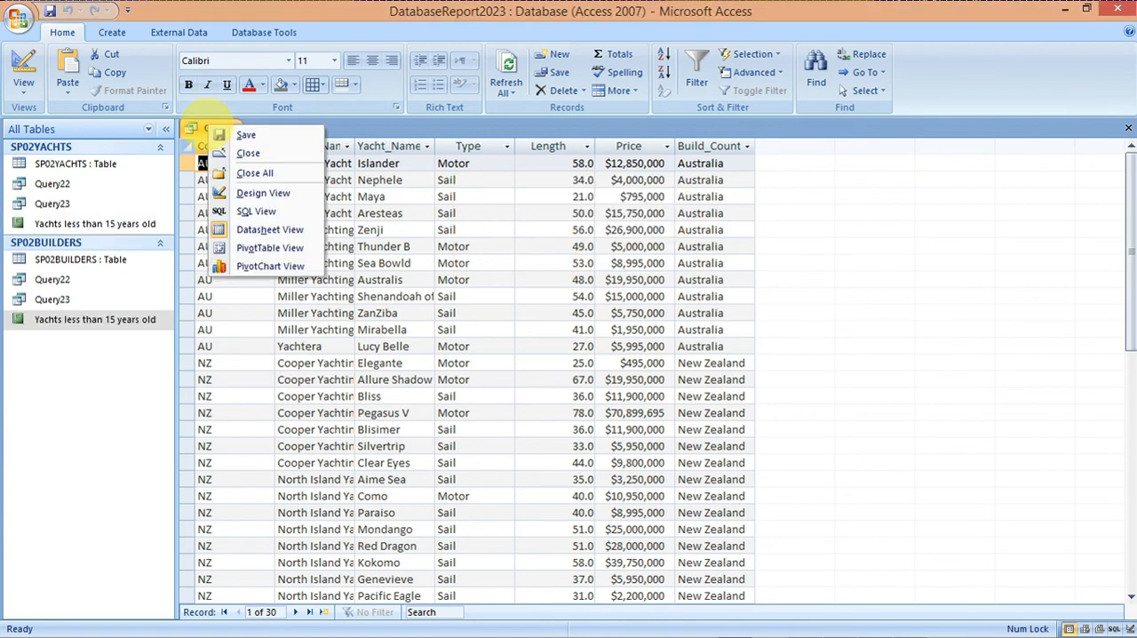
left_click(223, 132)
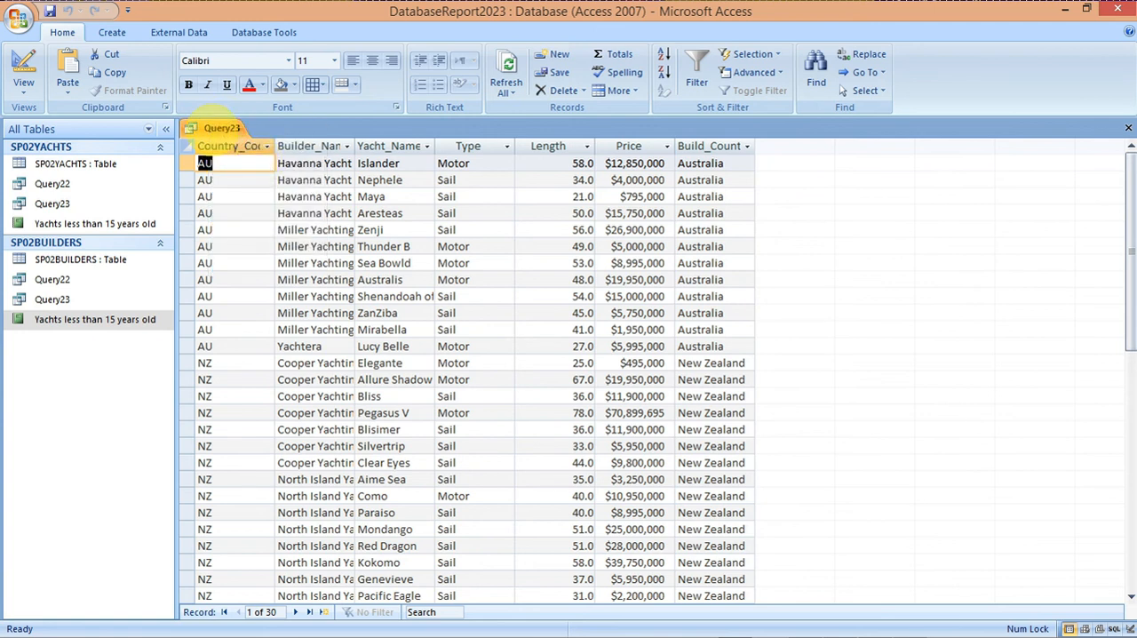
right_click(215, 128)
left_click(247, 160)
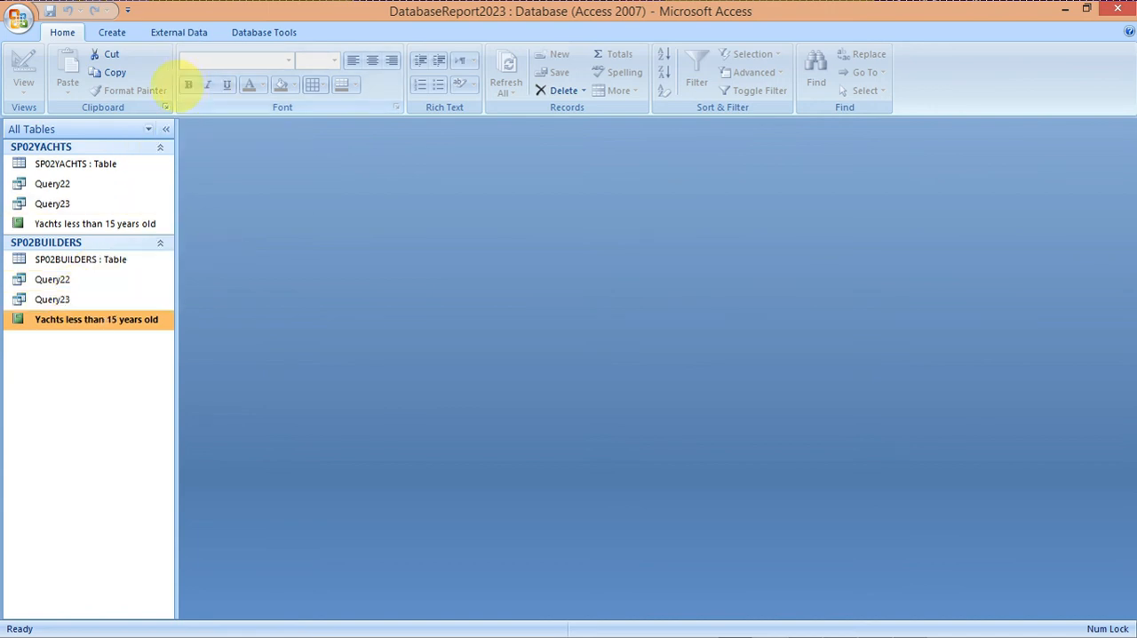
Step: Start a new report with the Report Wizard using Query23 as its source
left_click(112, 32)
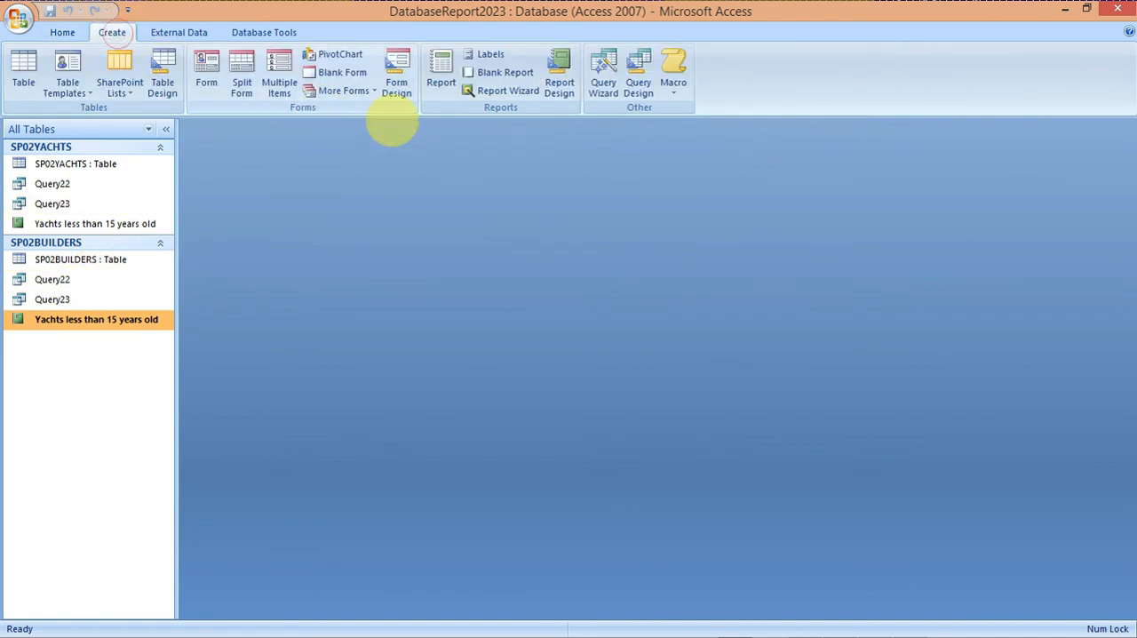
left_click(494, 91)
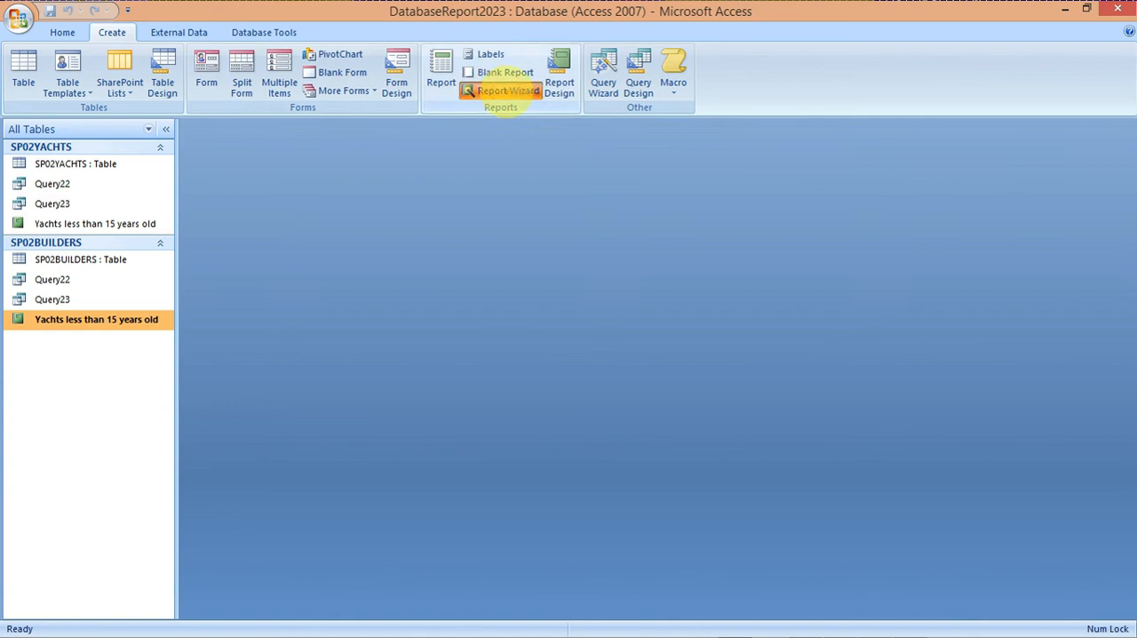
left_click(588, 228)
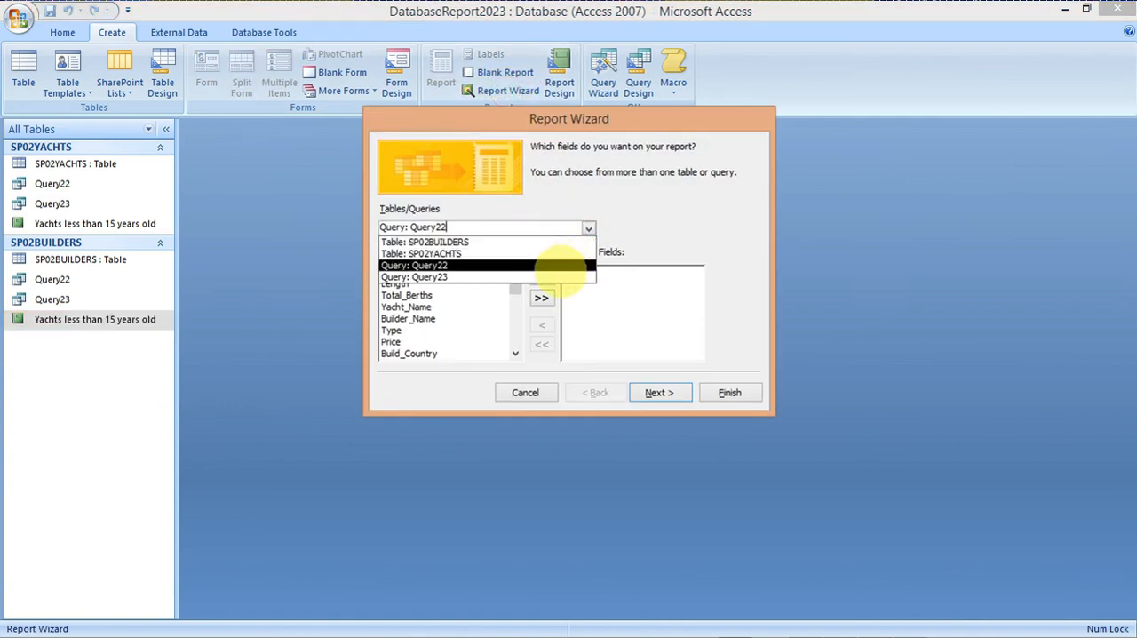
left_click(559, 276)
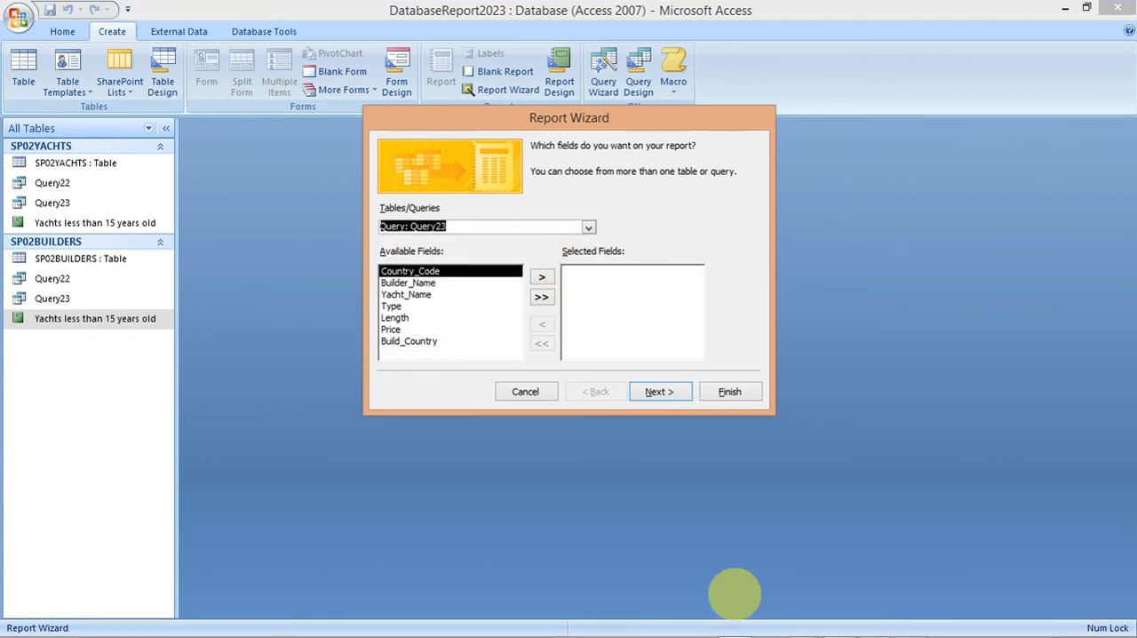
Step: Check the required field order in the specimen paper and add Yacht_Name and Builder_Name to the report fields
mouse_move(792, 634)
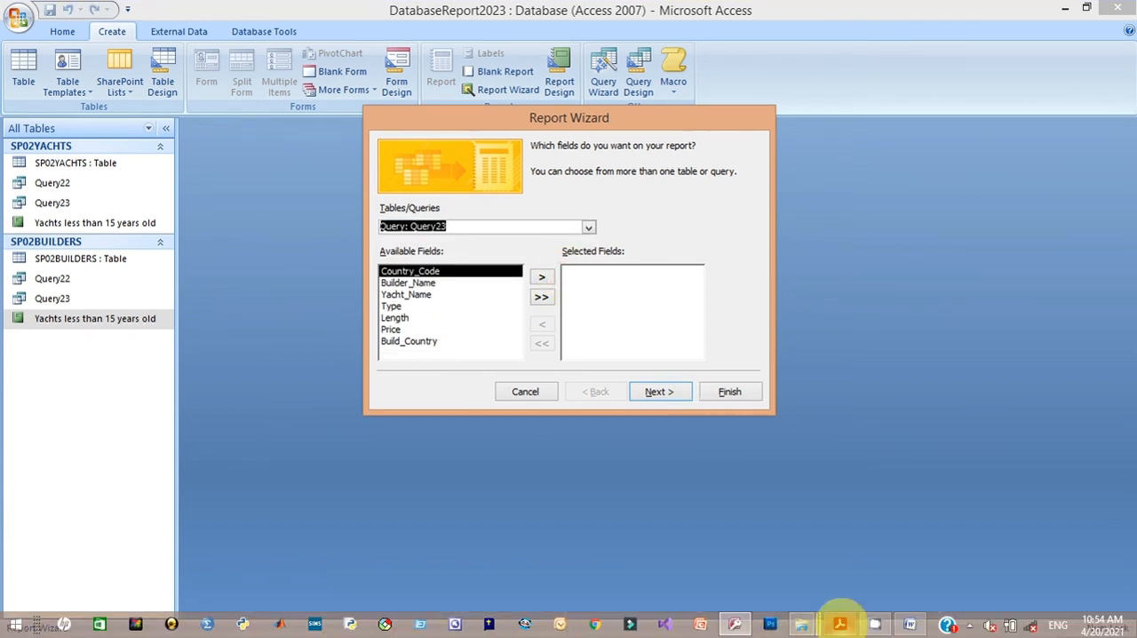
mouse_move(840, 622)
left_click(830, 533)
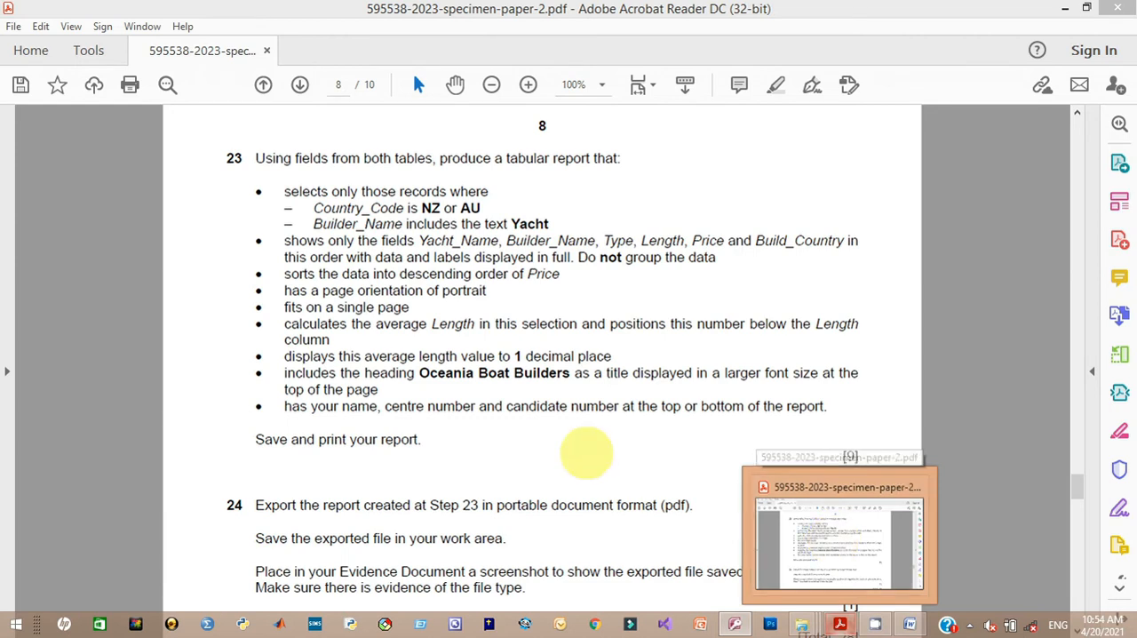
key("alt+Tab")
double_click(431, 295)
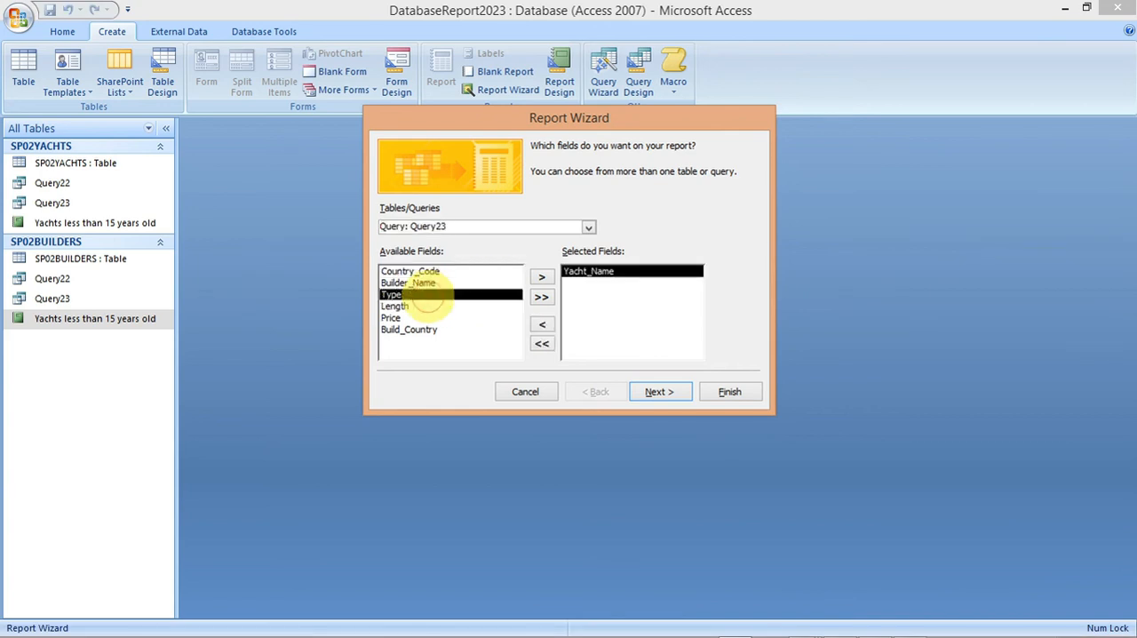
left_click(423, 283)
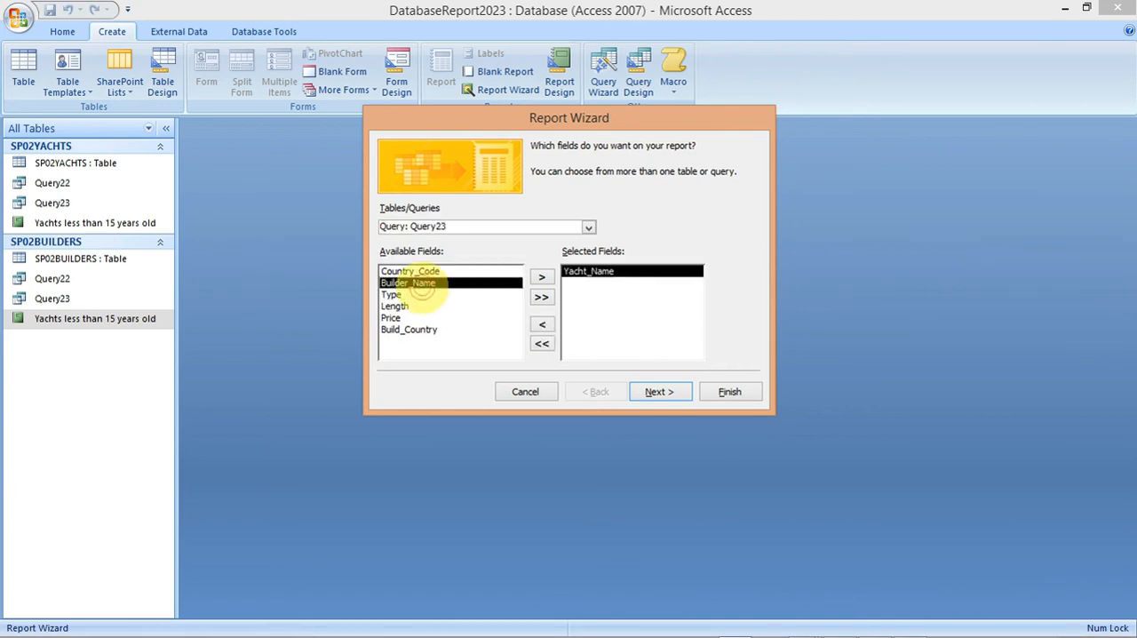
double_click(423, 285)
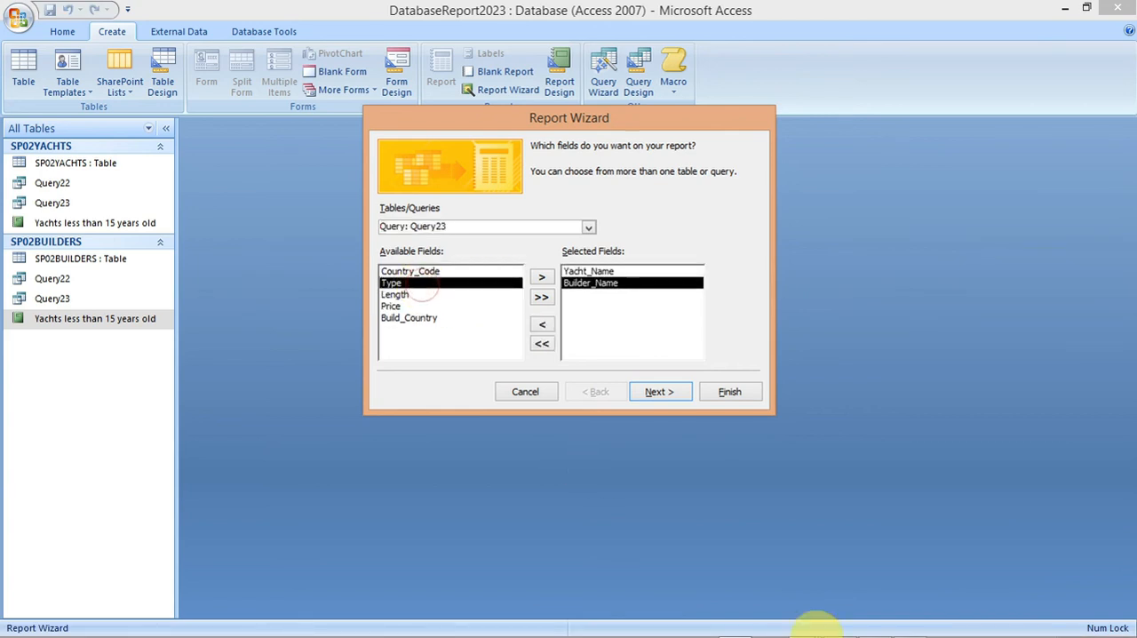
Step: Add Type, Length, Price and Build_Country to the report in the specimen paper's order and continue to the grouping options
left_click(840, 624)
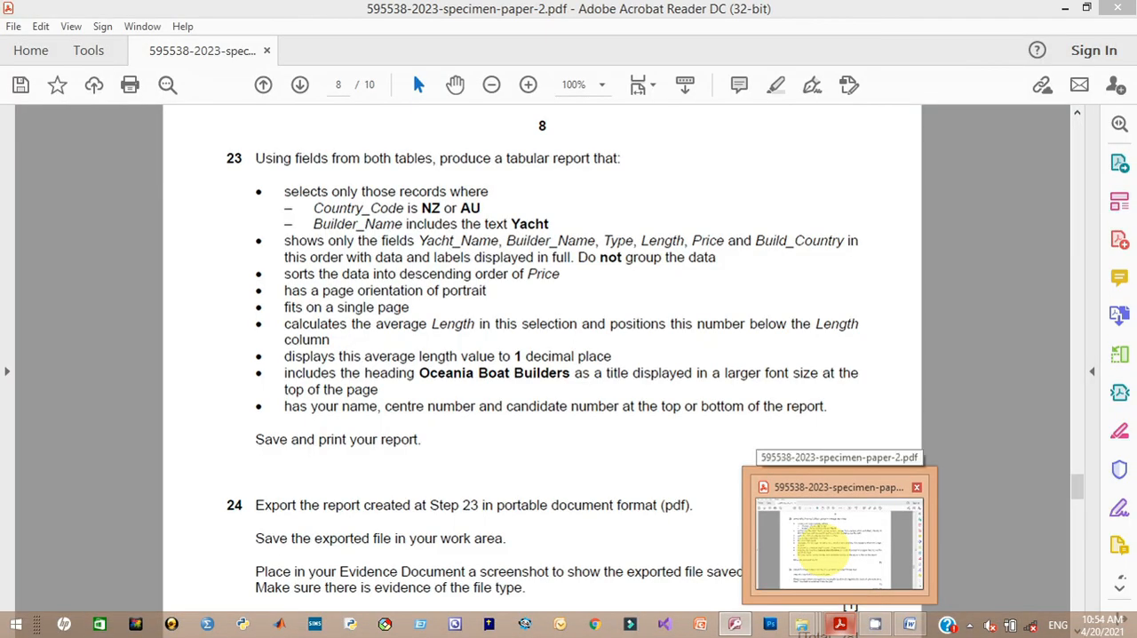
left_click(839, 622)
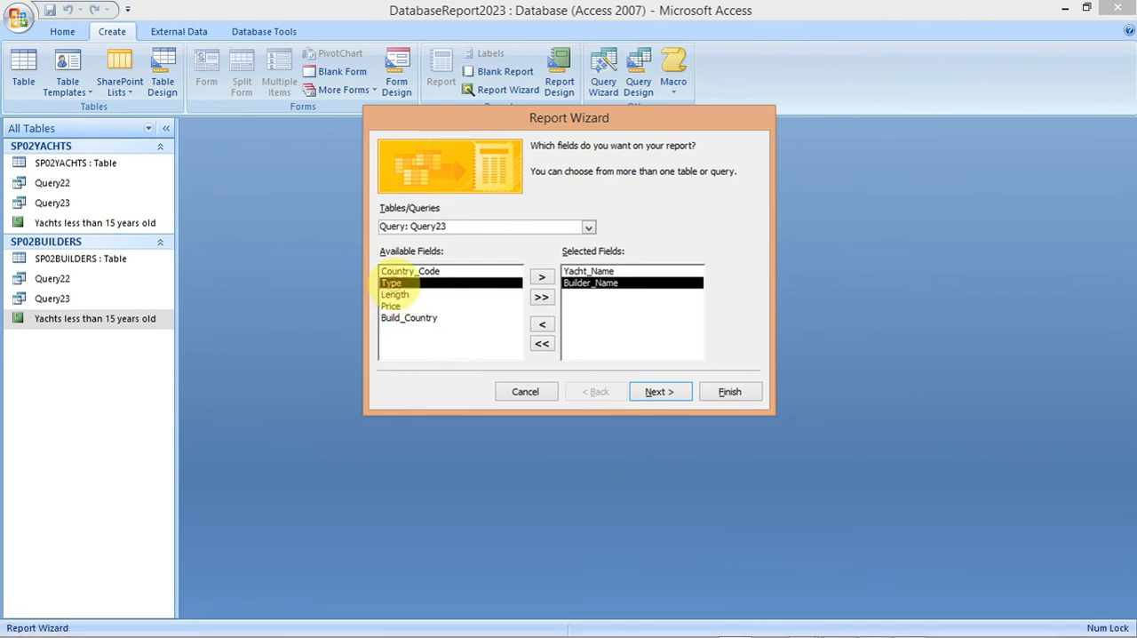
left_click(540, 277)
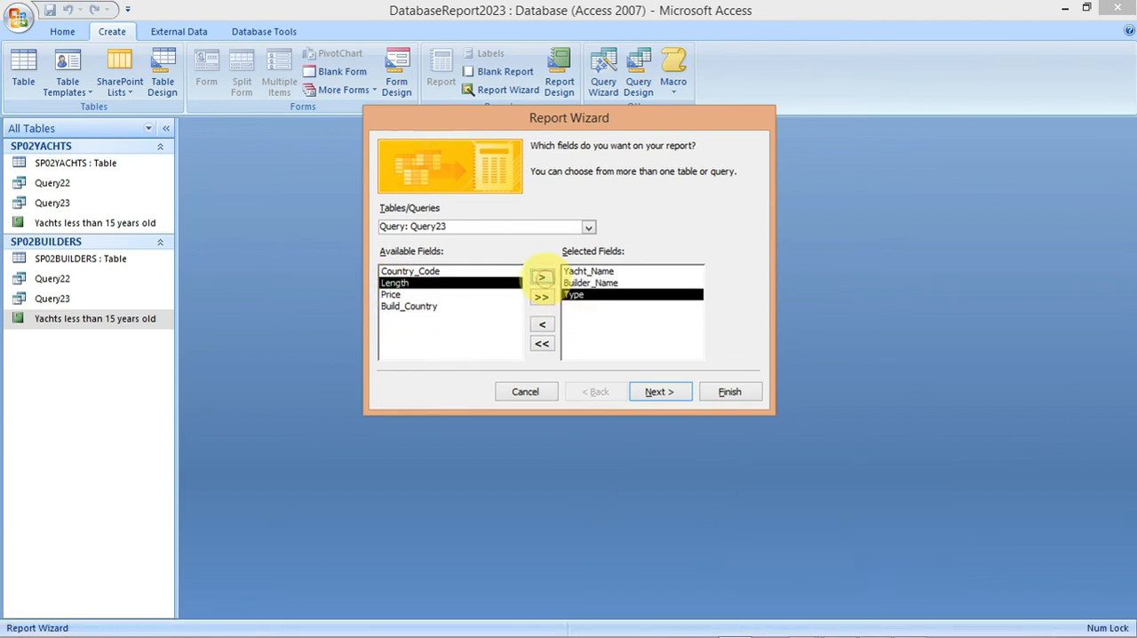
left_click(541, 277)
left_click(541, 277)
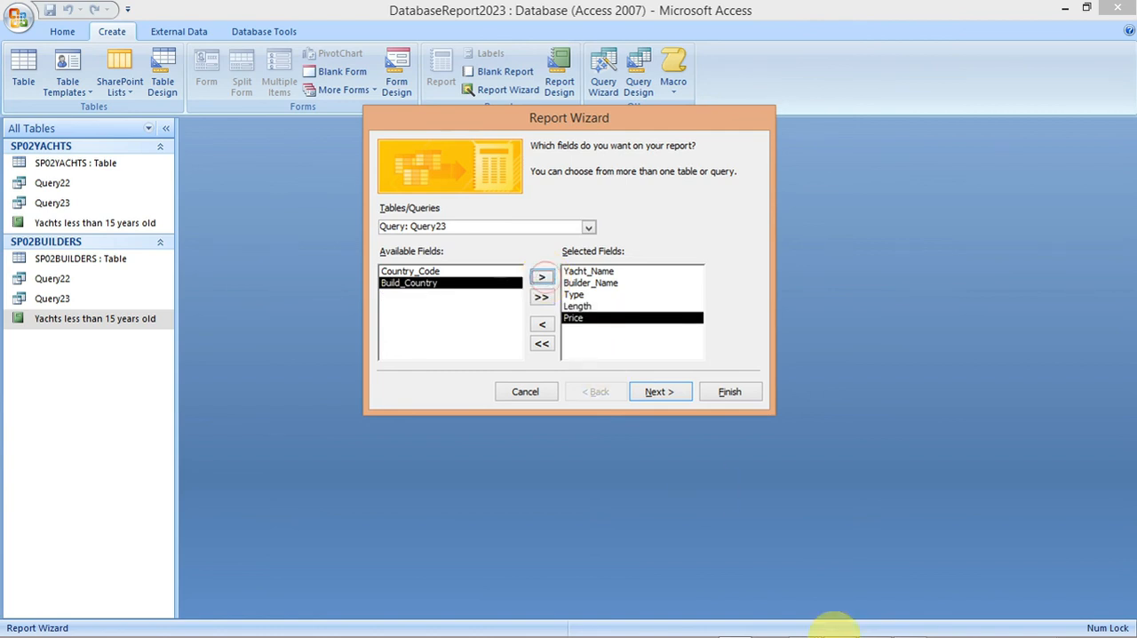
mouse_move(839, 622)
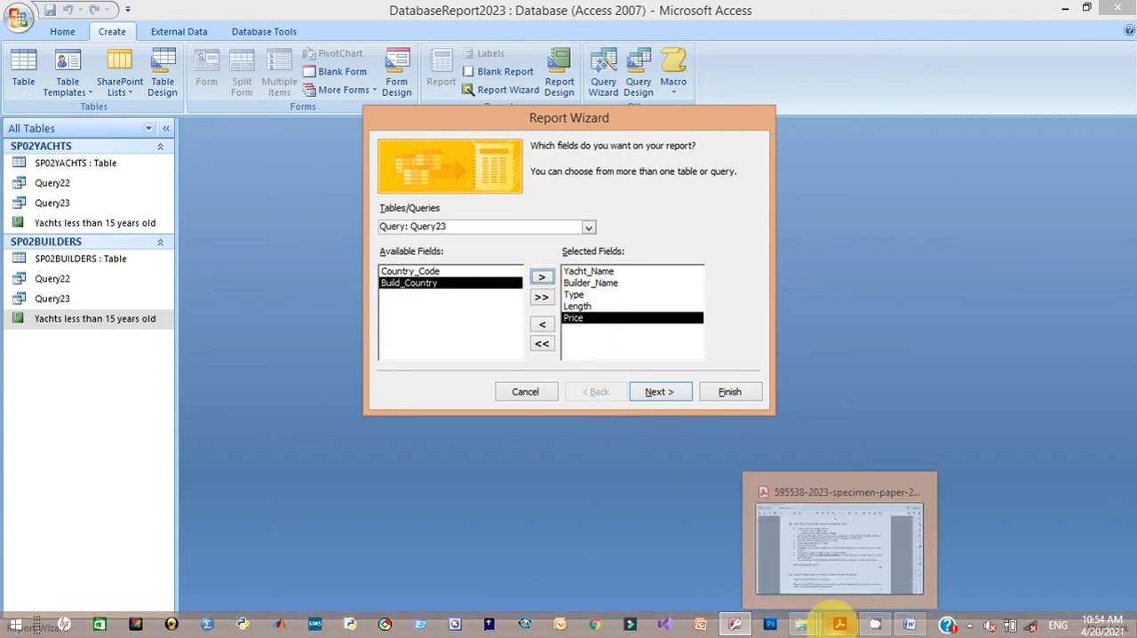
left_click(795, 533)
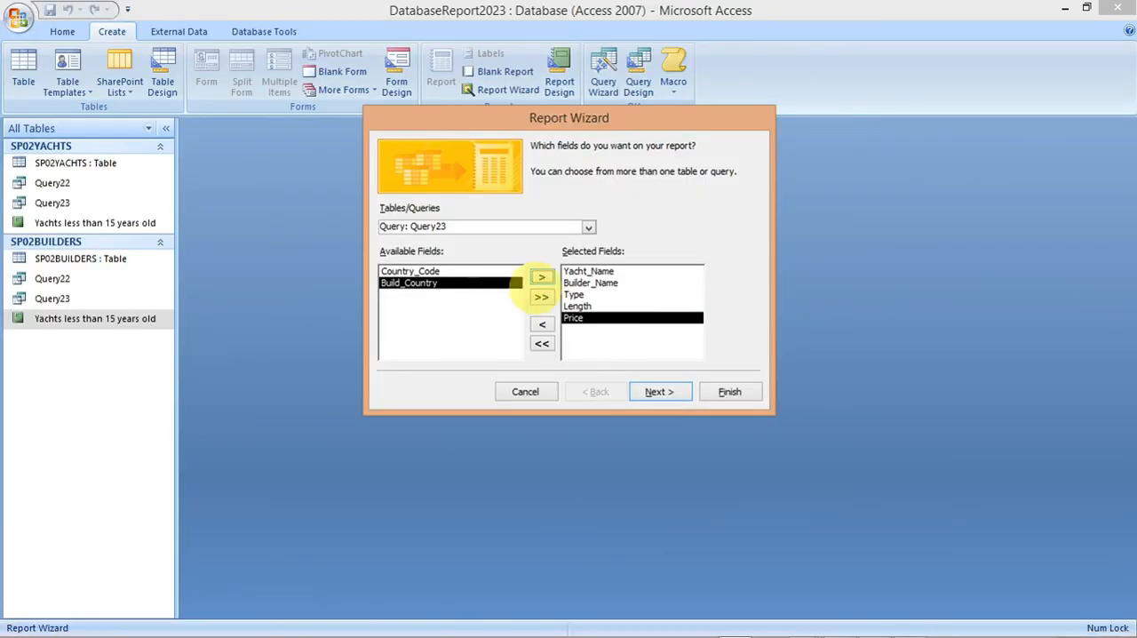
left_click(541, 277)
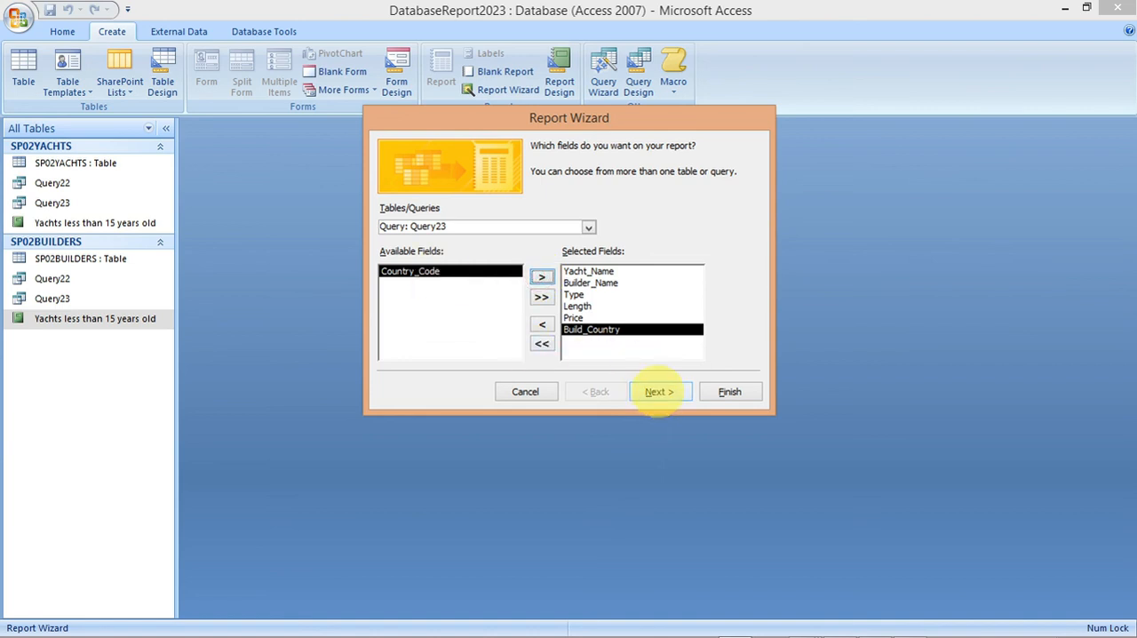
left_click(658, 392)
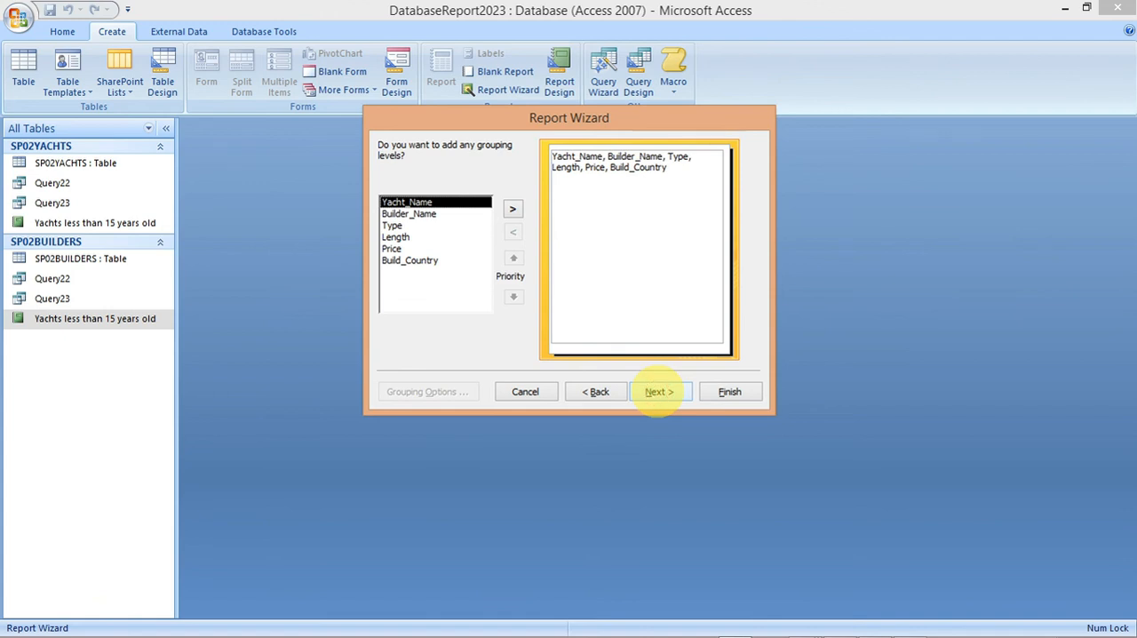
Step: Keep the report ungrouped and unsorted in the wizard, with Tabular layout, Portrait orientation and Office style, checking the specimen paper's layout requirements
left_click(658, 392)
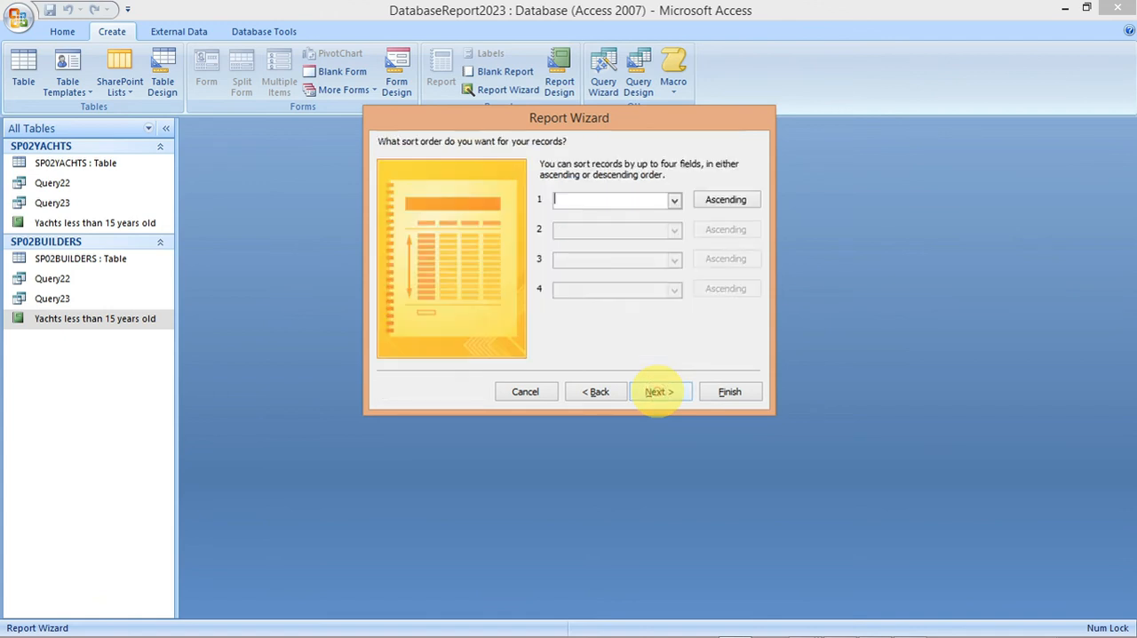
left_click(658, 392)
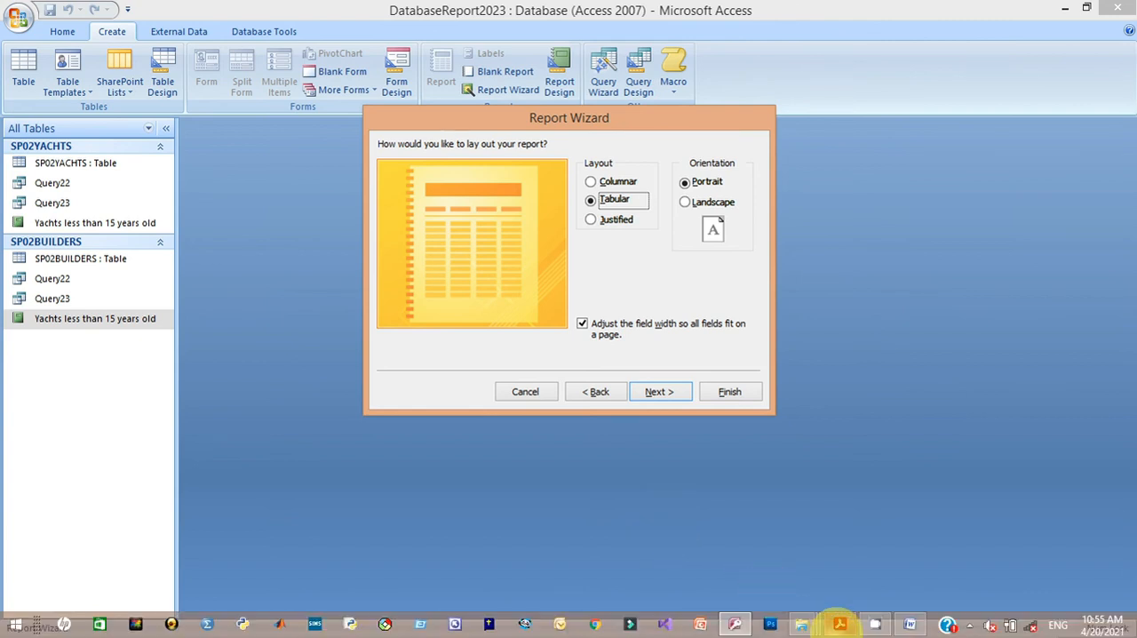
mouse_move(839, 624)
left_click(818, 573)
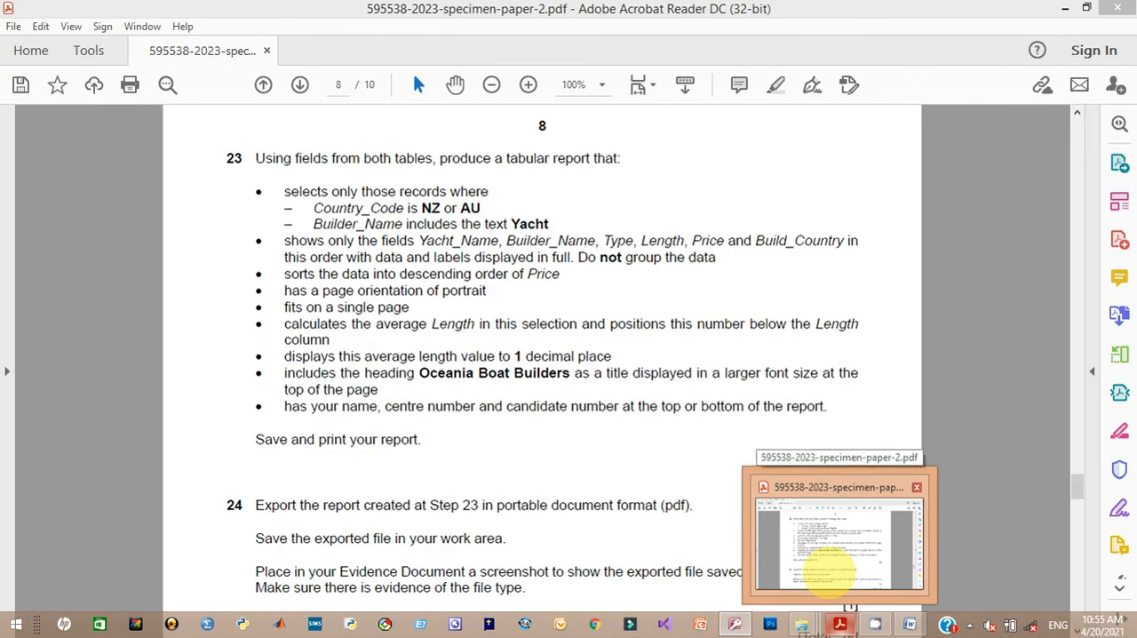
left_click(826, 571)
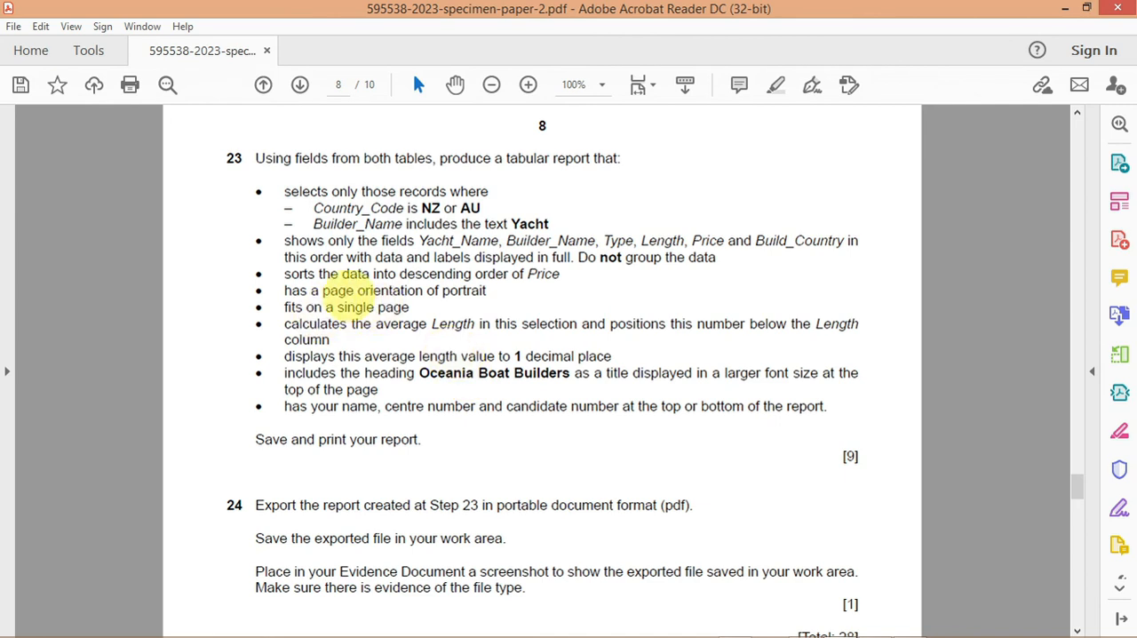
mouse_move(981, 632)
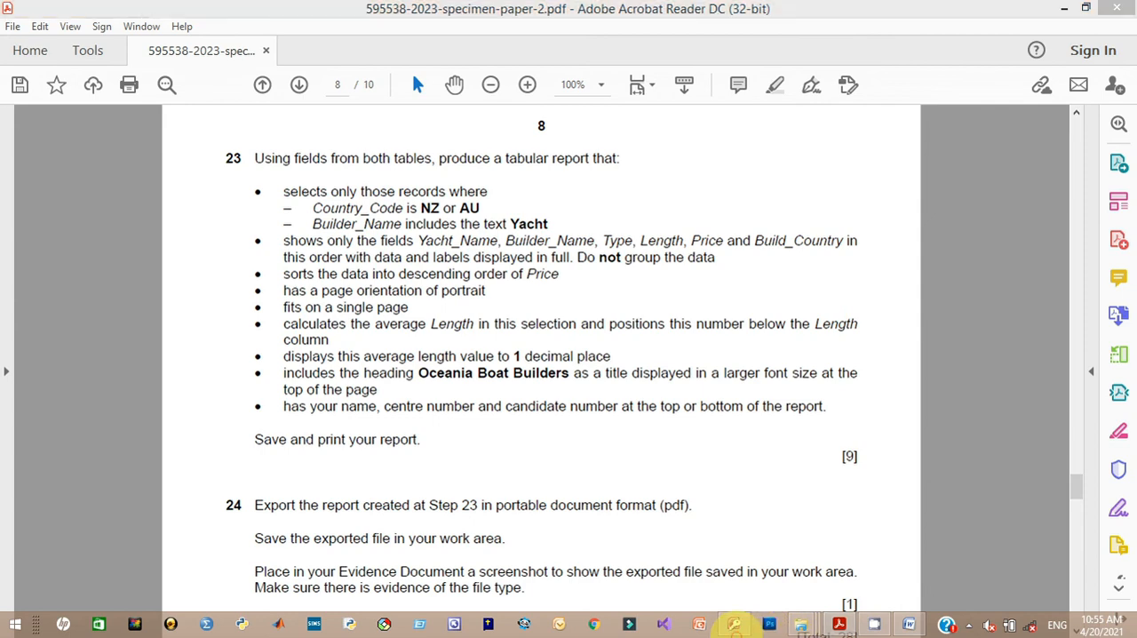
left_click(734, 625)
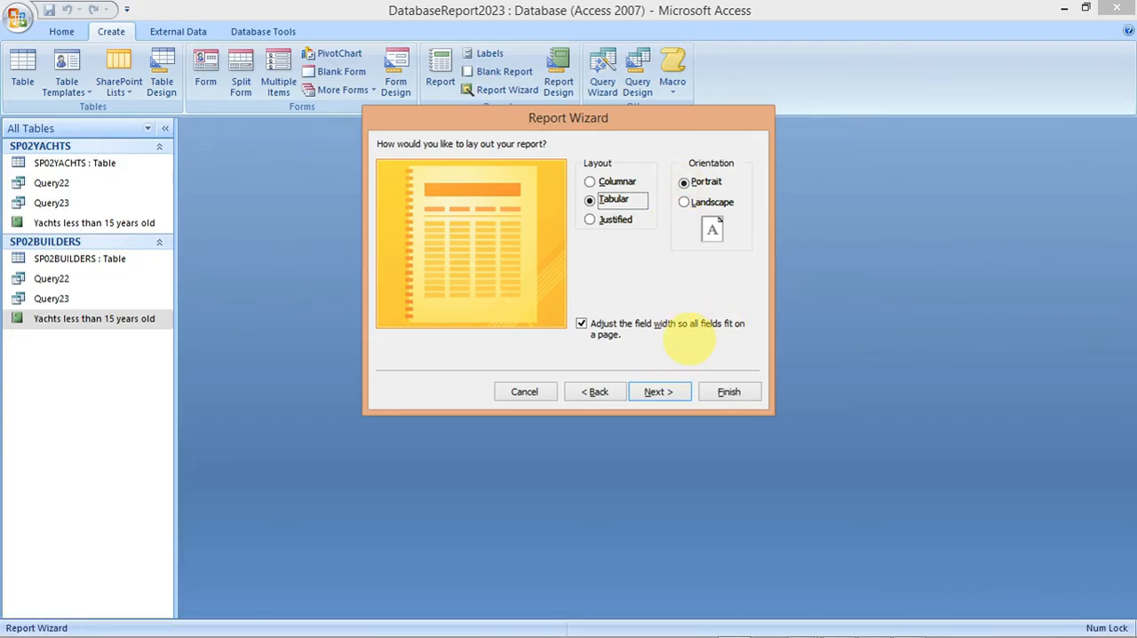
left_click(658, 390)
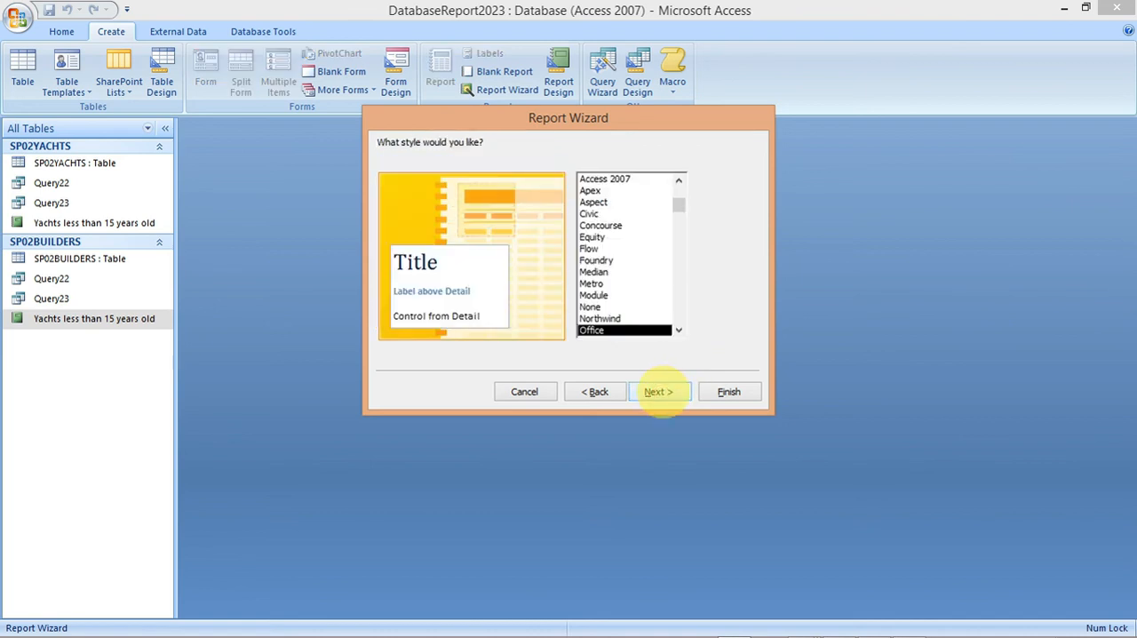
left_click(658, 391)
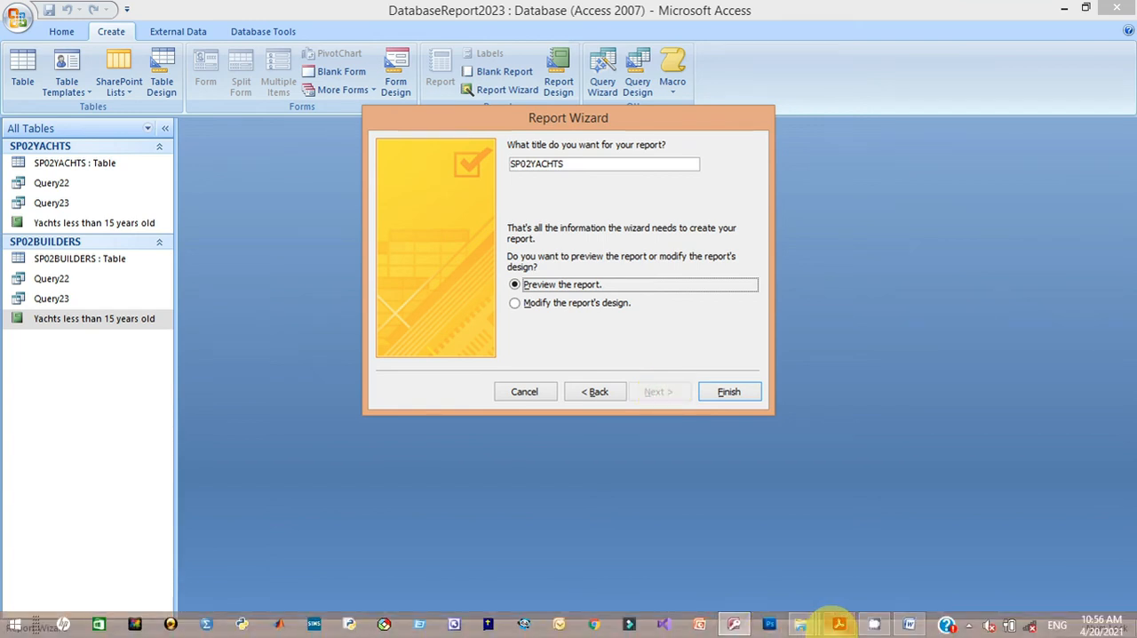
Step: Copy the heading Oceania Boat Builders from the specimen paper, set it as the report title and finish the wizard
left_click(838, 623)
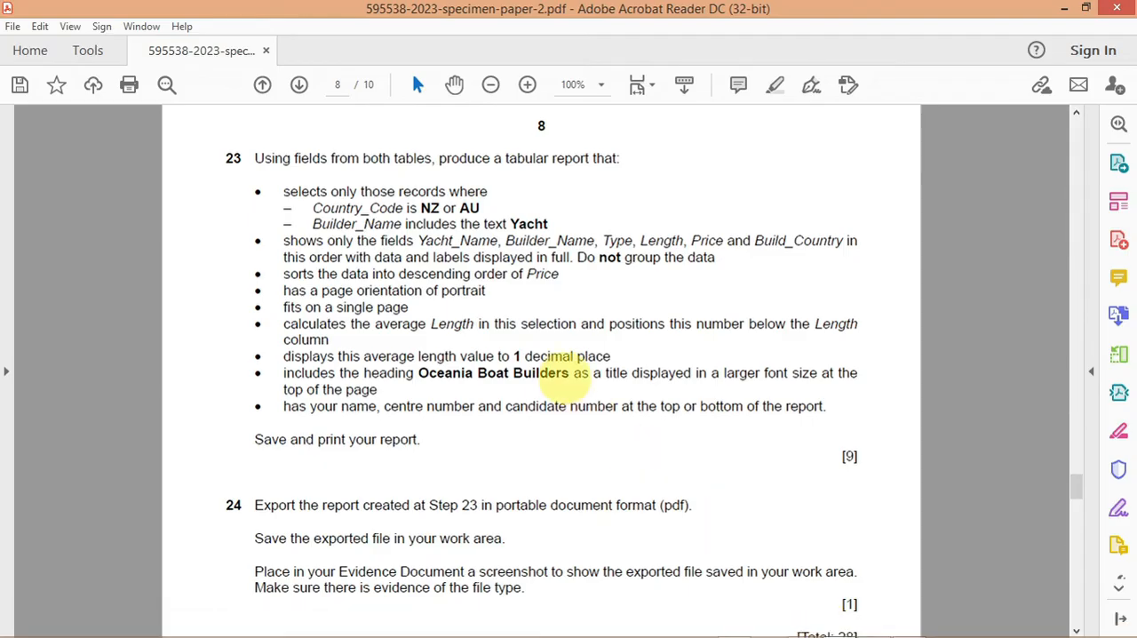
left_click_drag(573, 373, 428, 376)
right_click(433, 377)
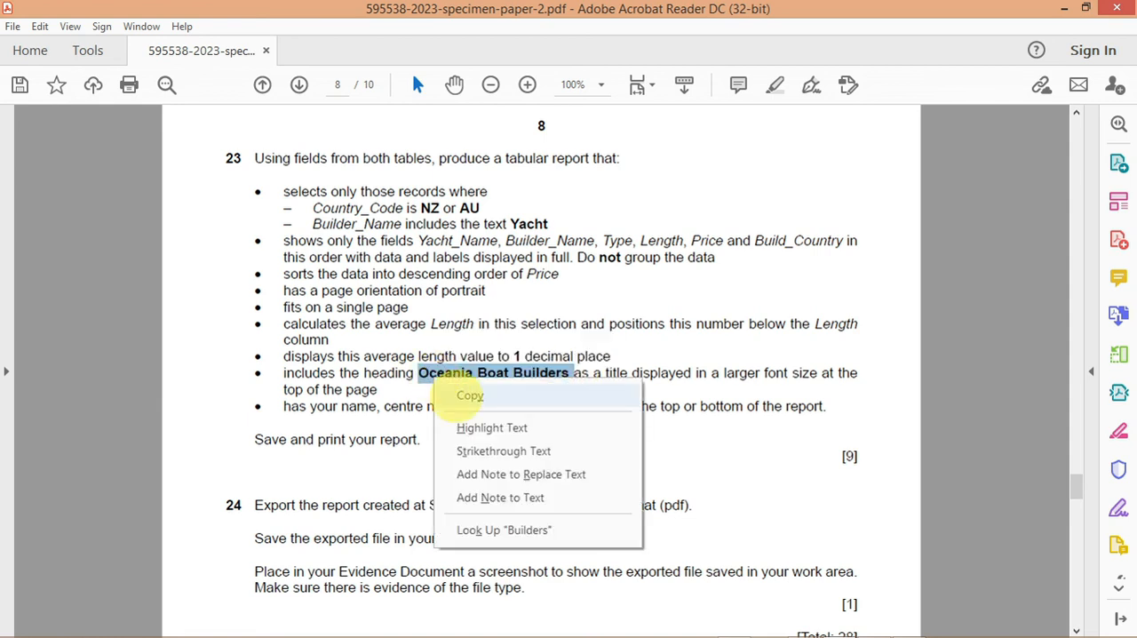
left_click(457, 396)
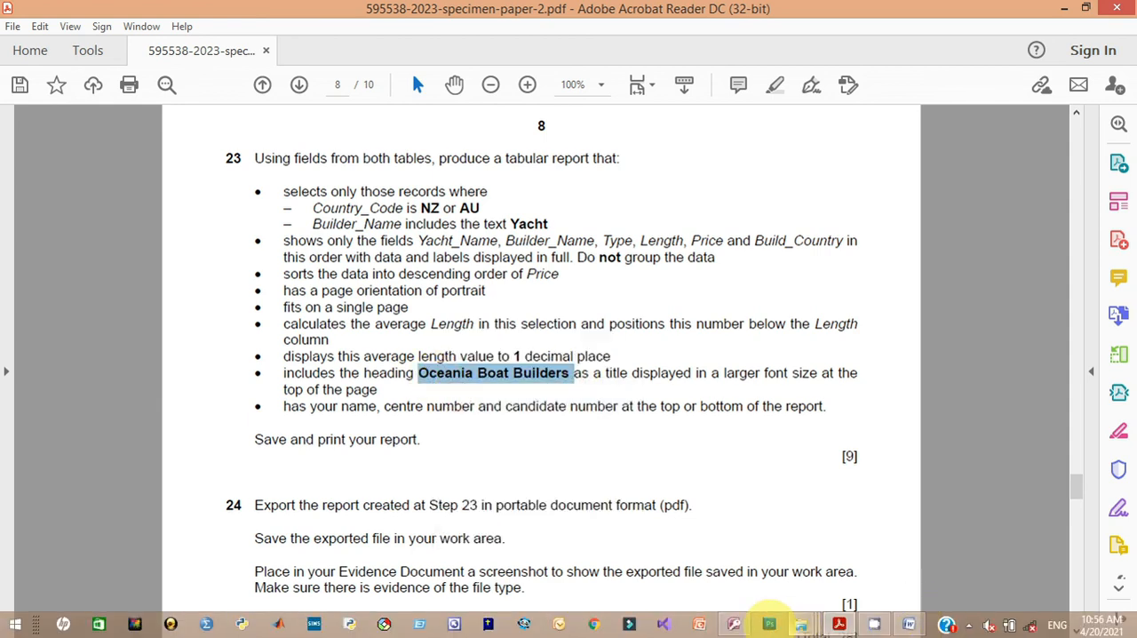
left_click(734, 624)
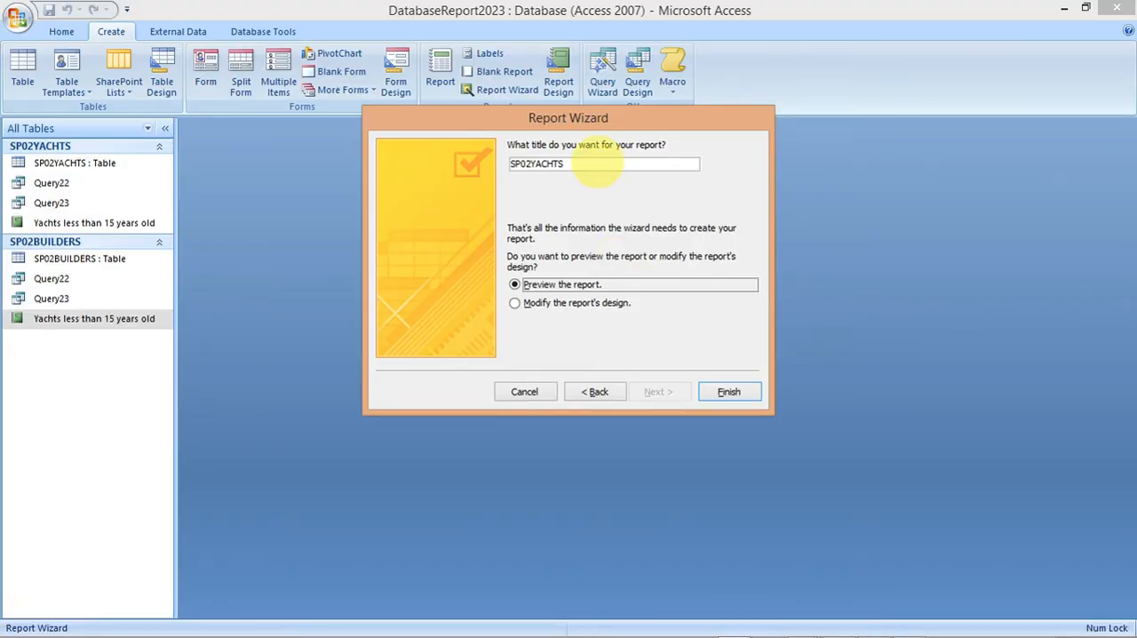
left_click_drag(596, 162, 513, 166)
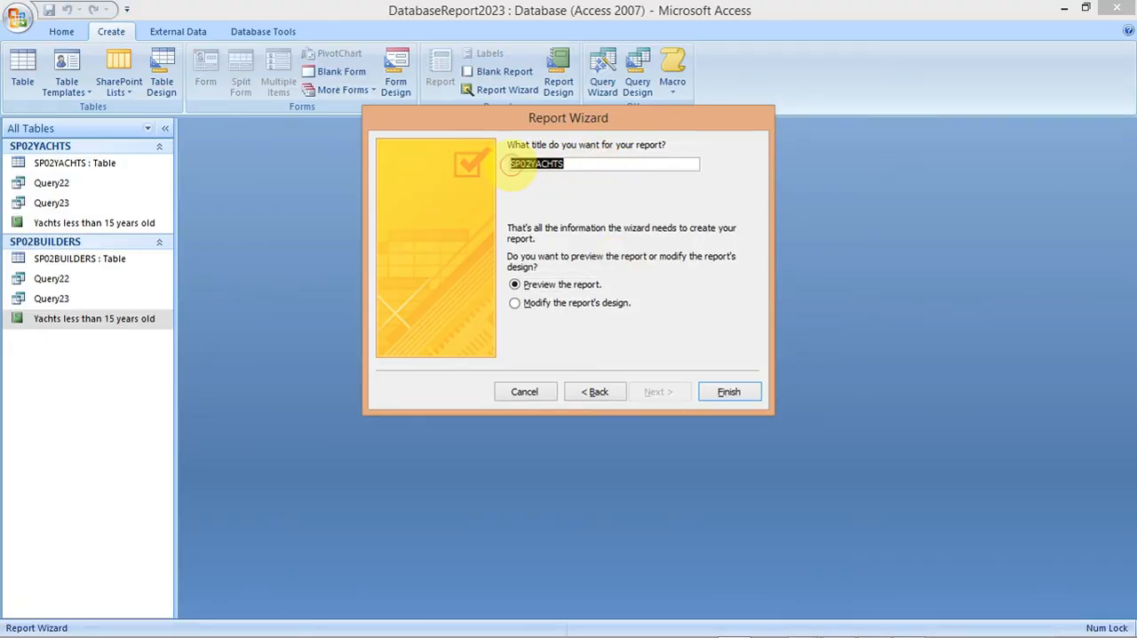
type("Oceania Boat Builders")
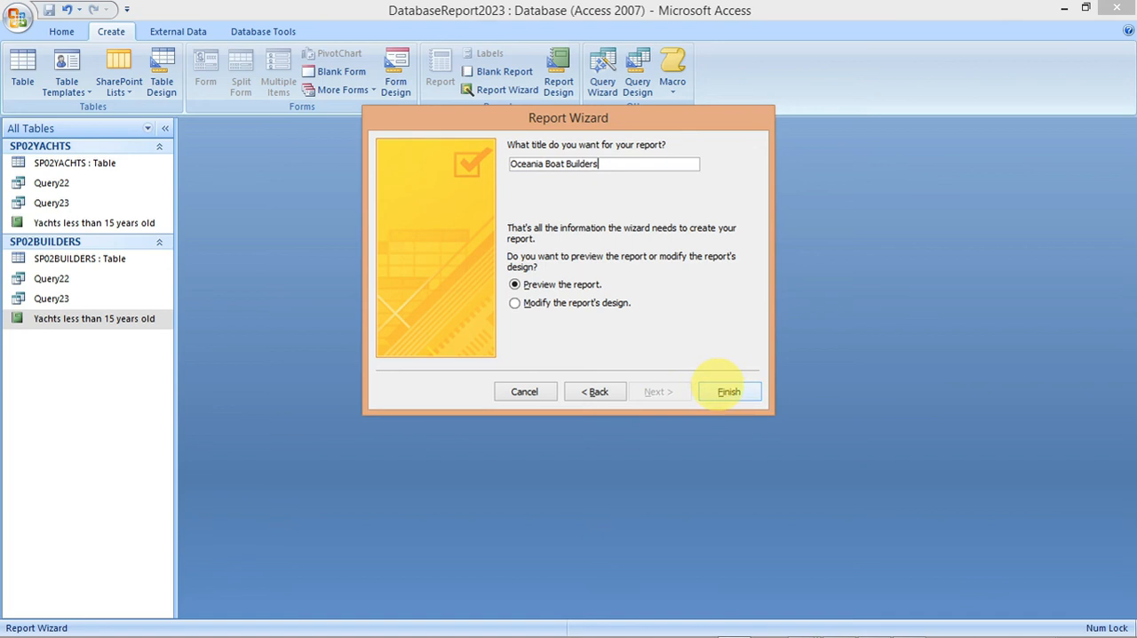
left_click(729, 392)
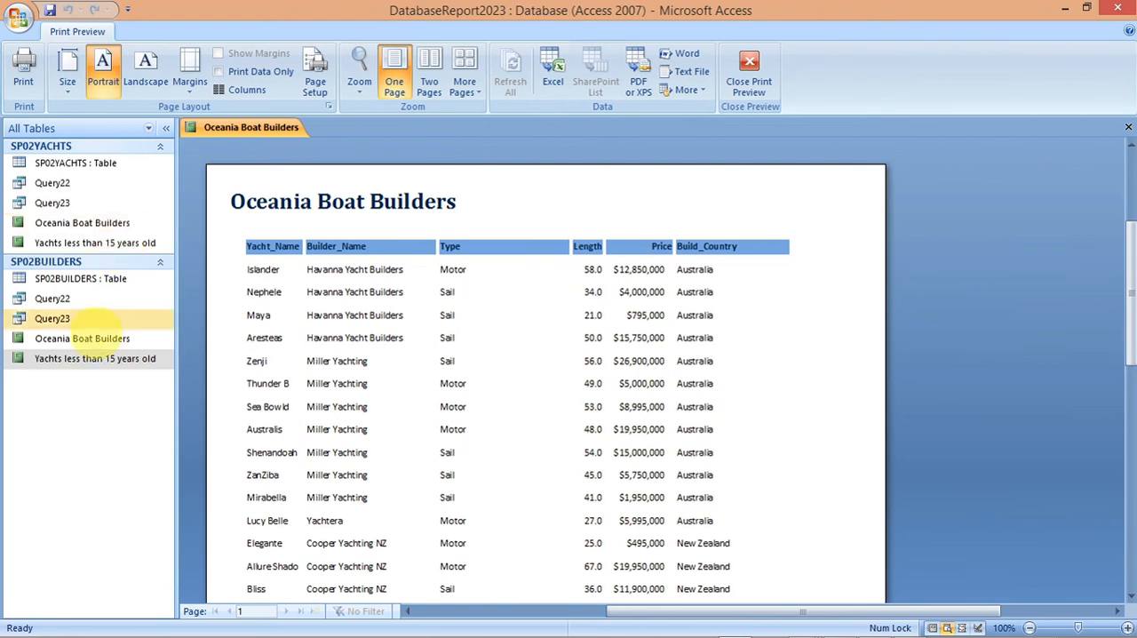
Step: Open the Oceania Boat Builders report in Design View
left_click(93, 337)
right_click(96, 333)
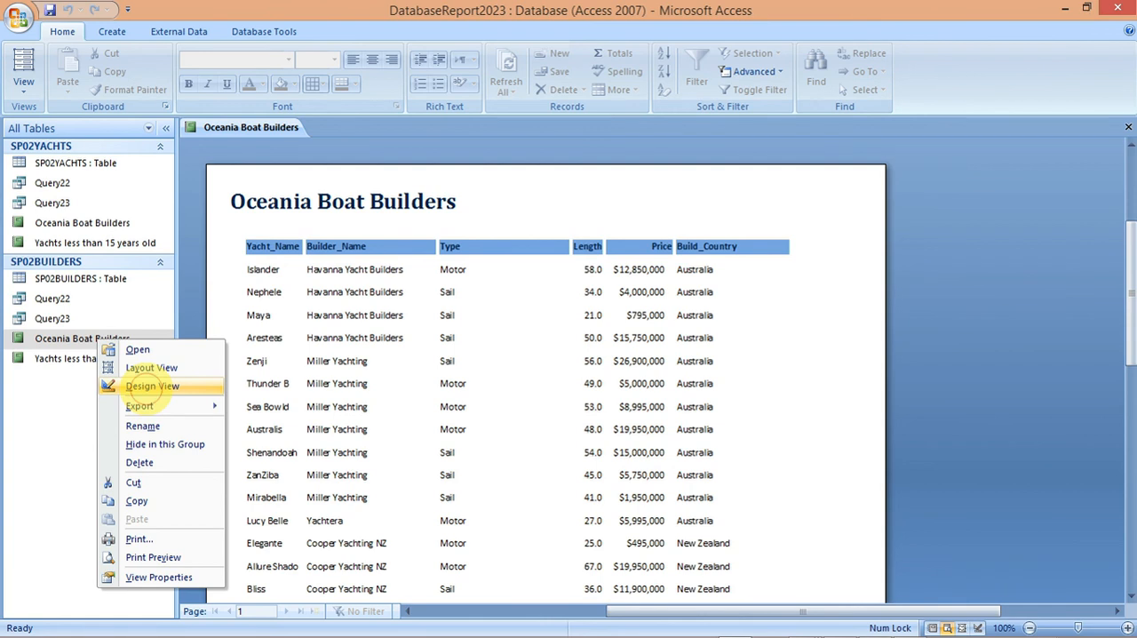
left_click(146, 388)
Step: Highlight the task 23 requirements in the specimen paper from the record selection down to fitting on a single page
mouse_move(698, 633)
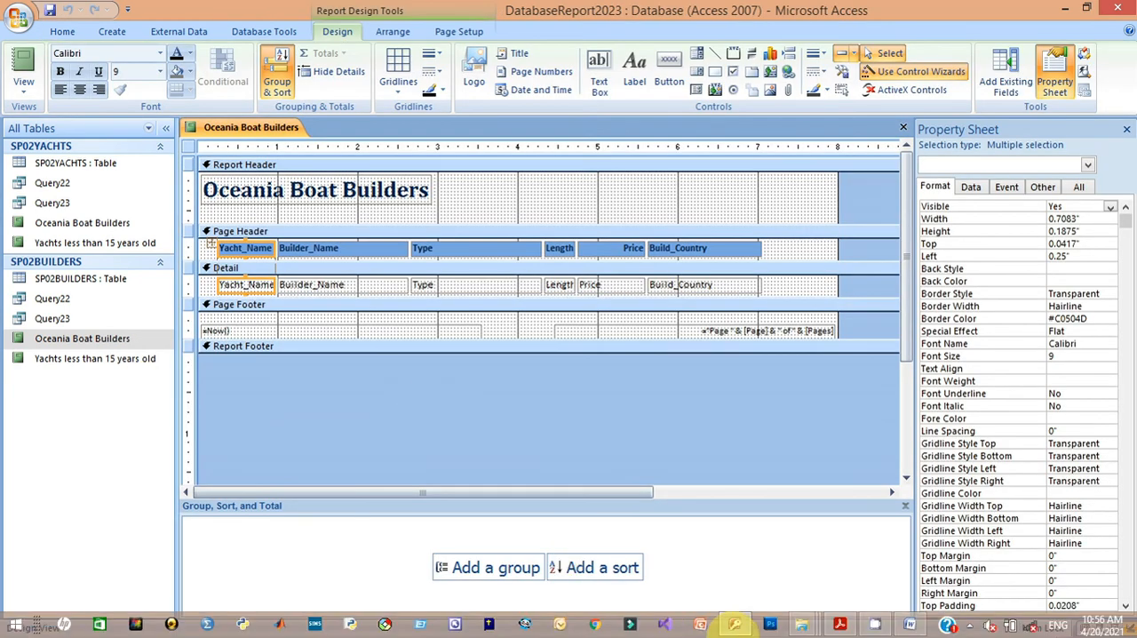
left_click(839, 624)
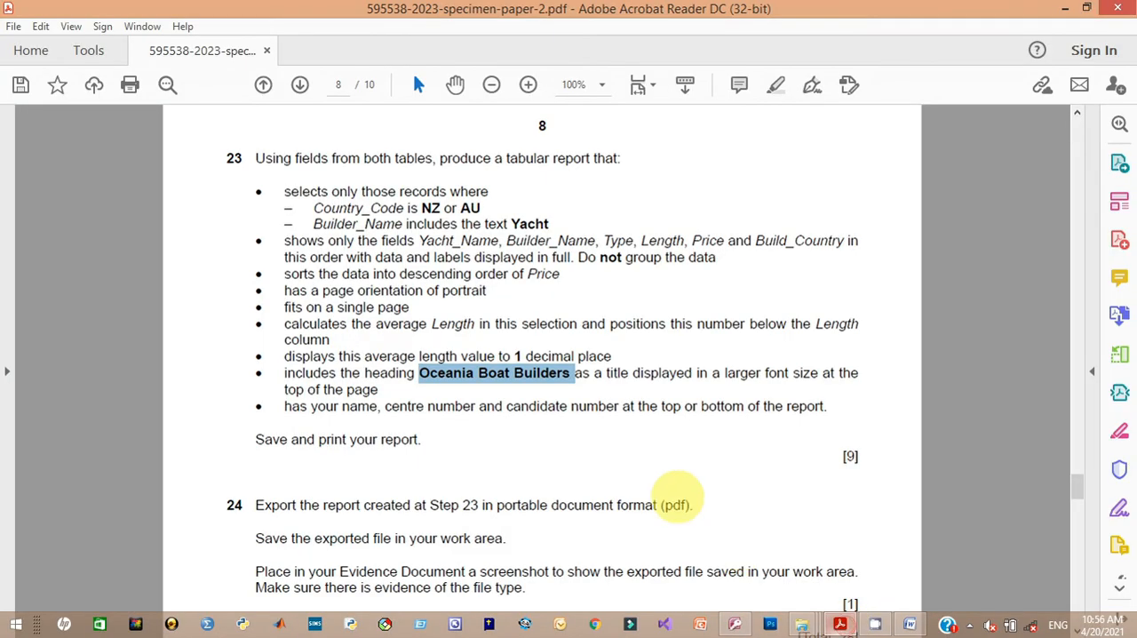
left_click(285, 191)
left_click_drag(286, 191, 409, 307)
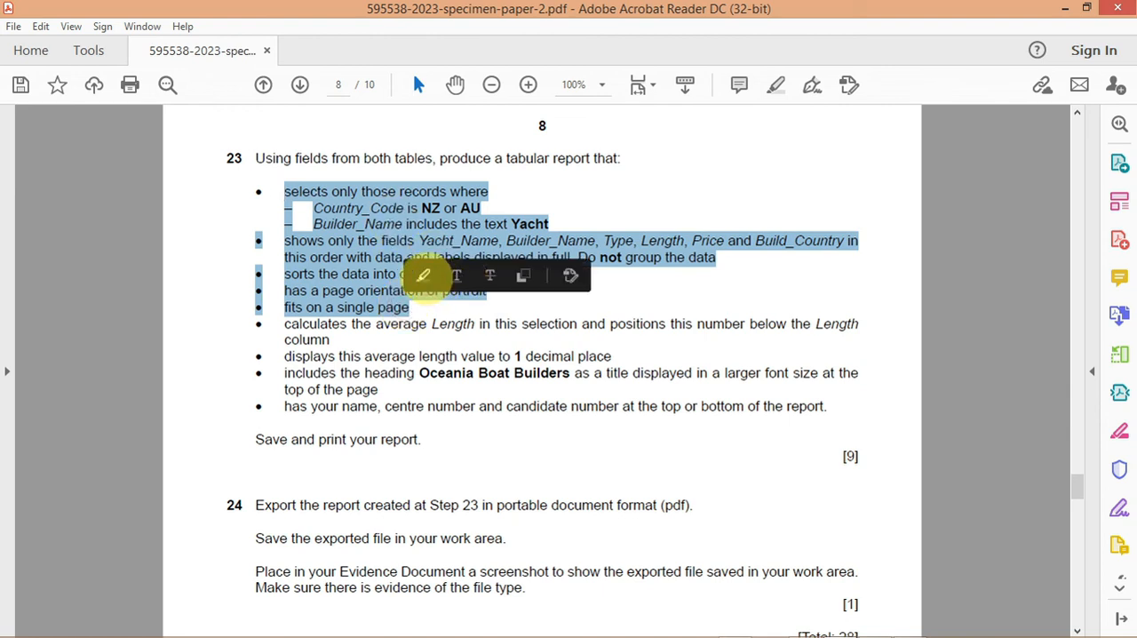
left_click(431, 276)
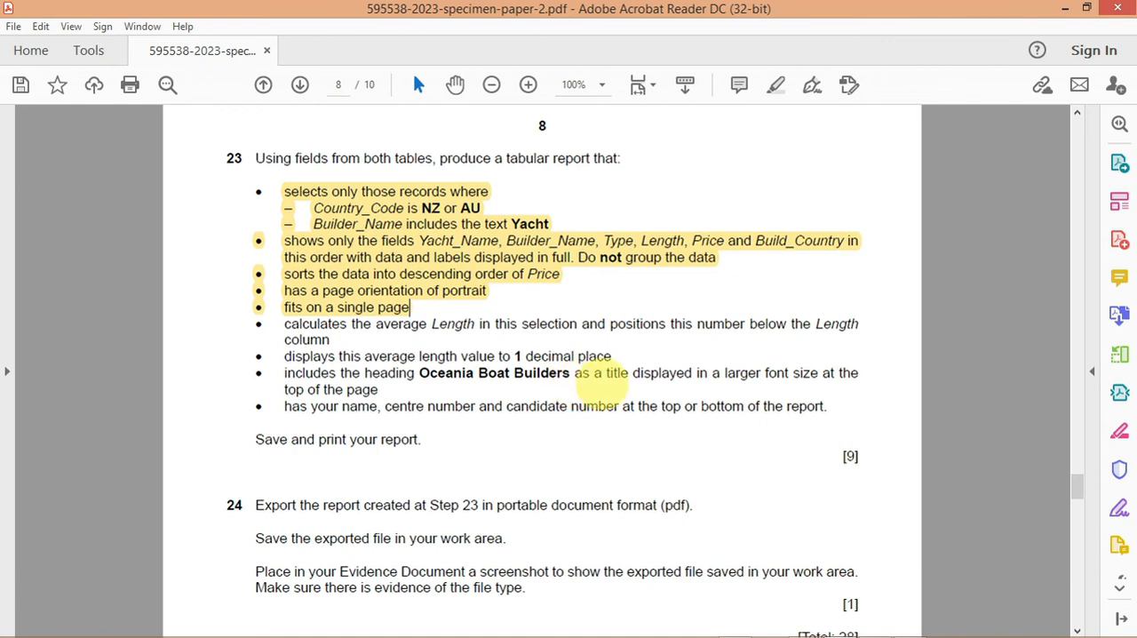
Step: Highlight the requirement for the Oceania Boat Builders heading in the specimen paper
left_click_drag(402, 397, 339, 392)
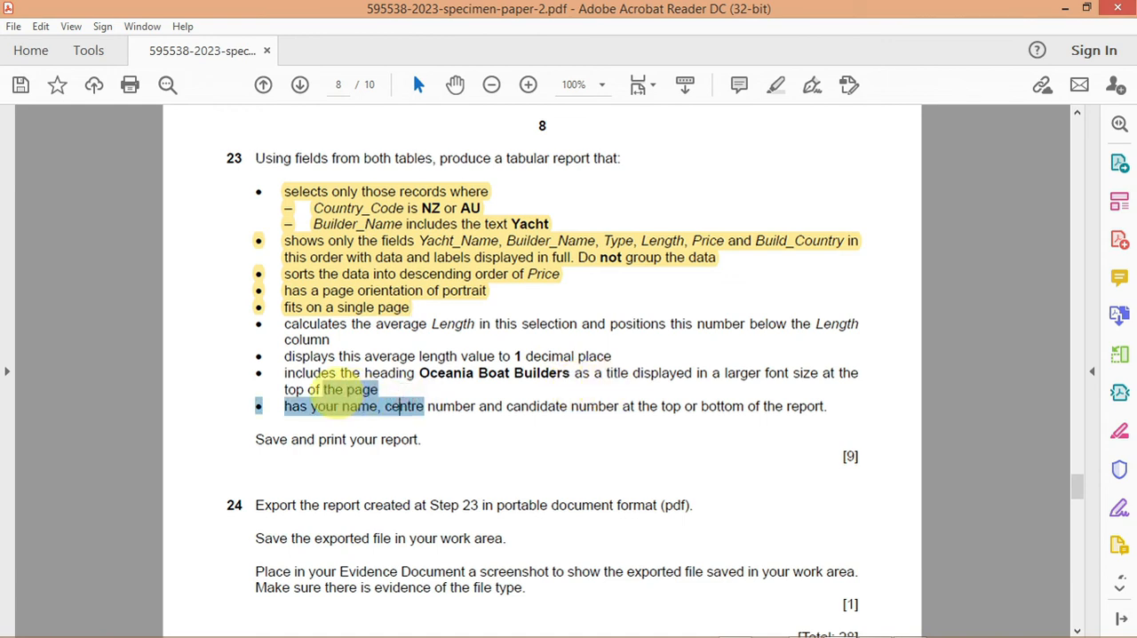
double_click(382, 390)
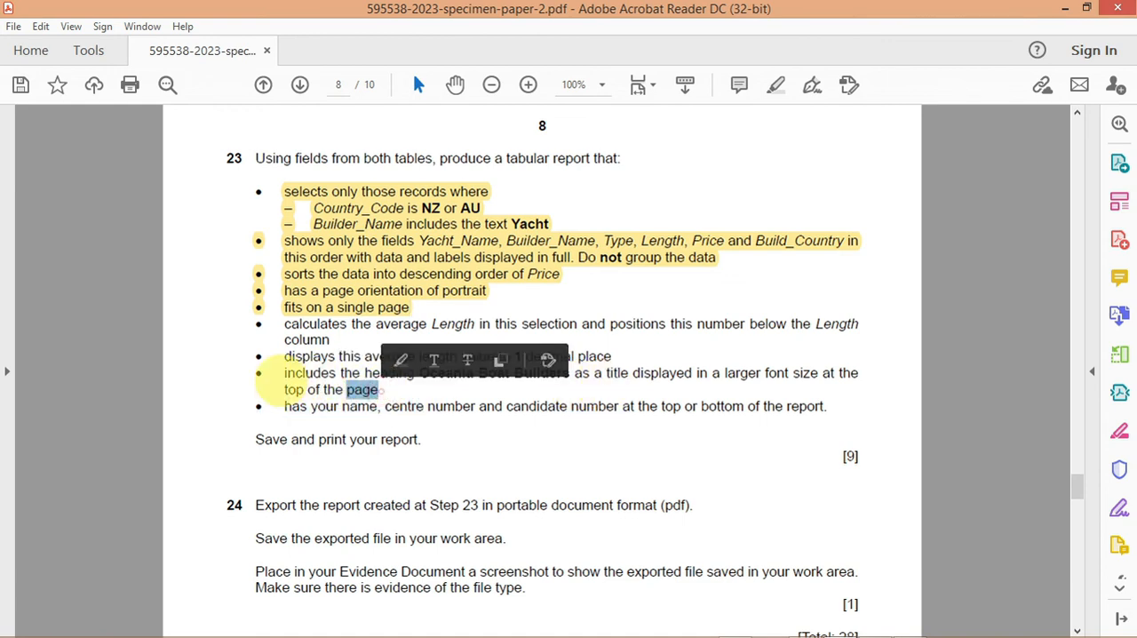
left_click_drag(282, 373, 382, 391)
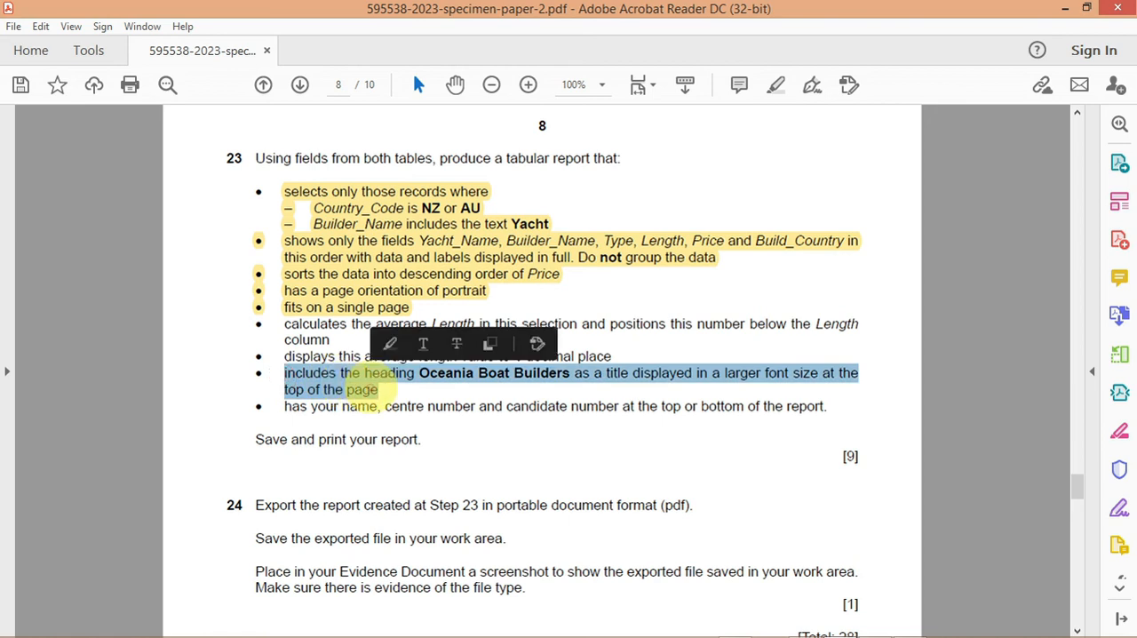
left_click(389, 344)
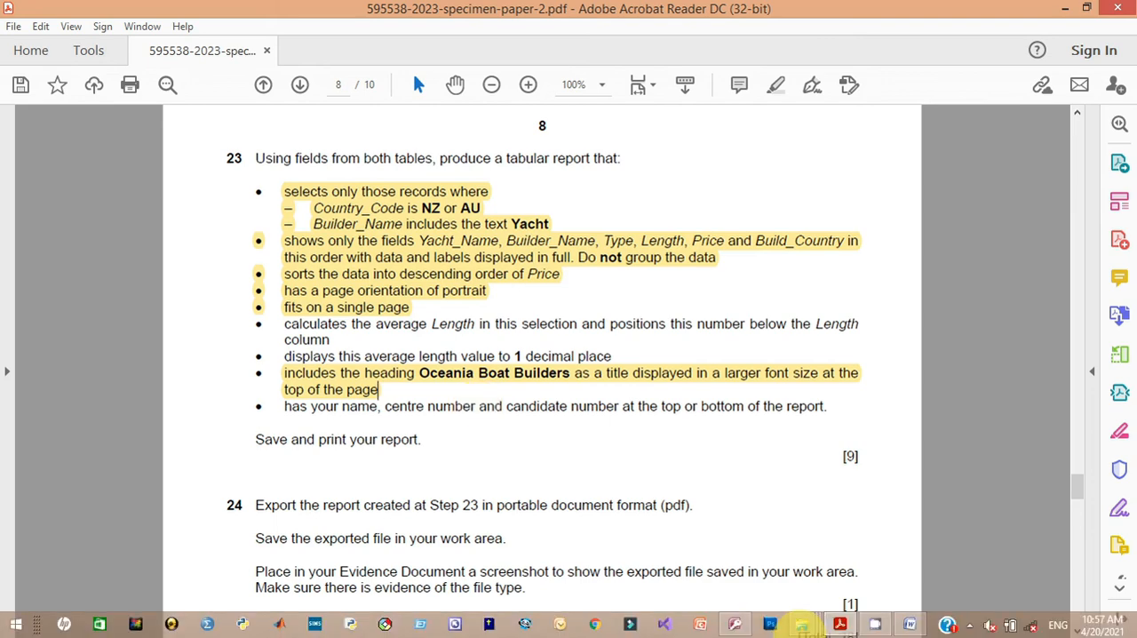
Step: Switch back to Access and add an Average total for the Length column in the report footer
left_click(762, 629)
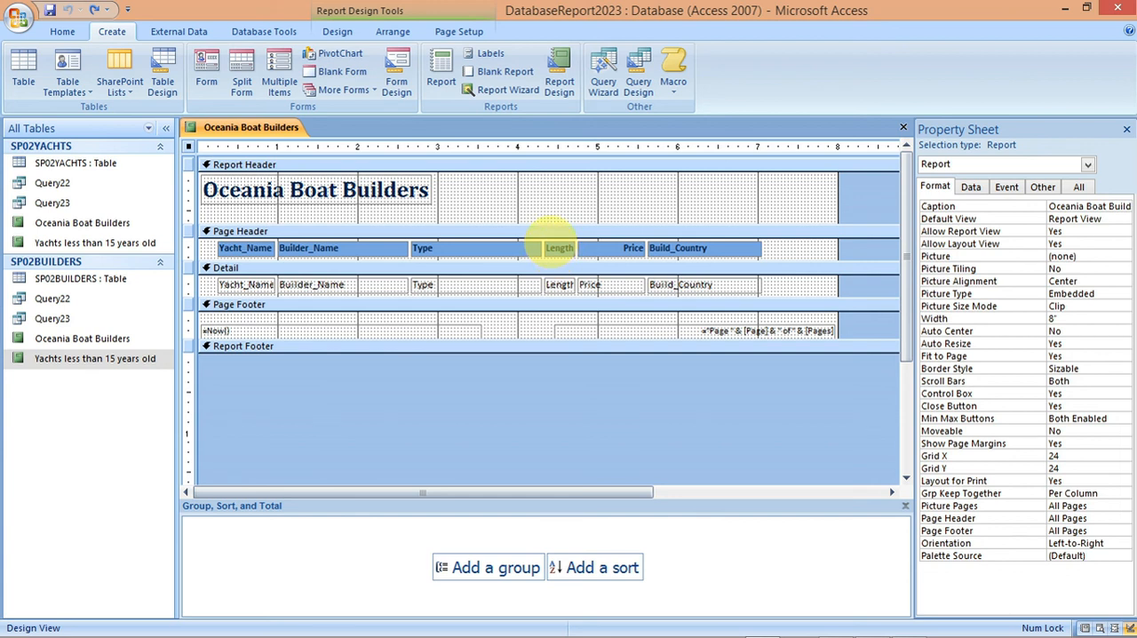
left_click(558, 248)
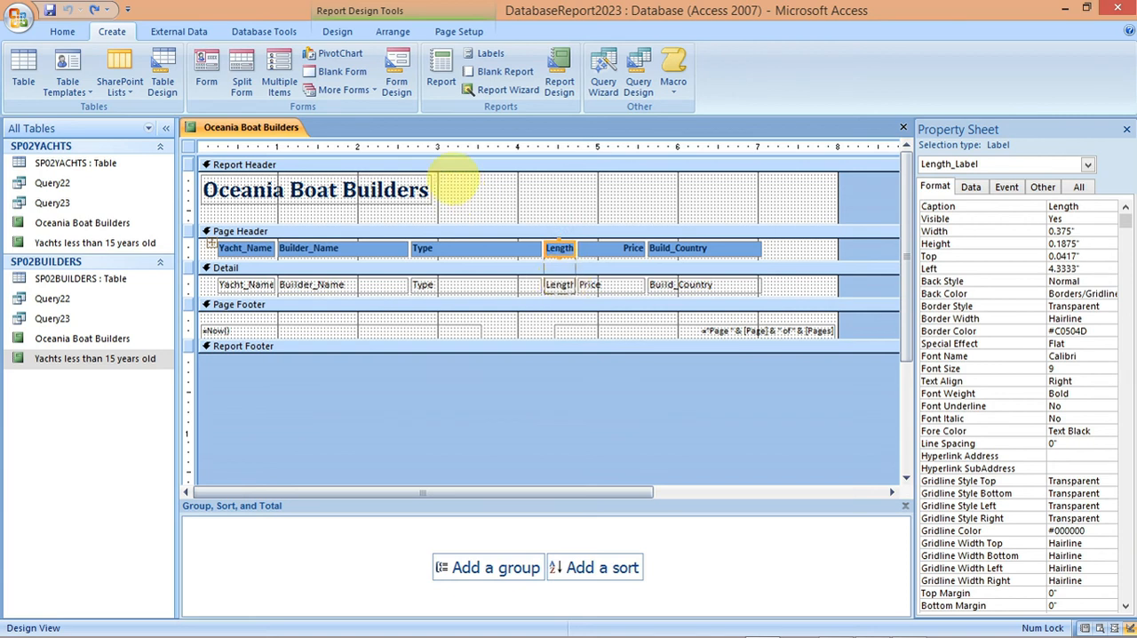
left_click(338, 32)
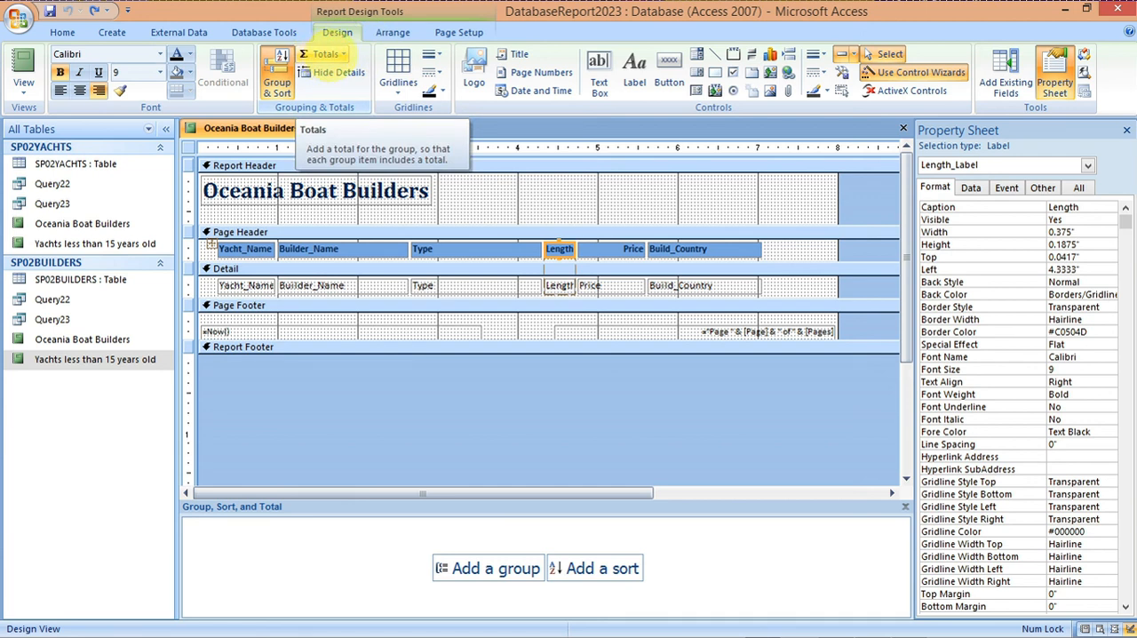
left_click(329, 54)
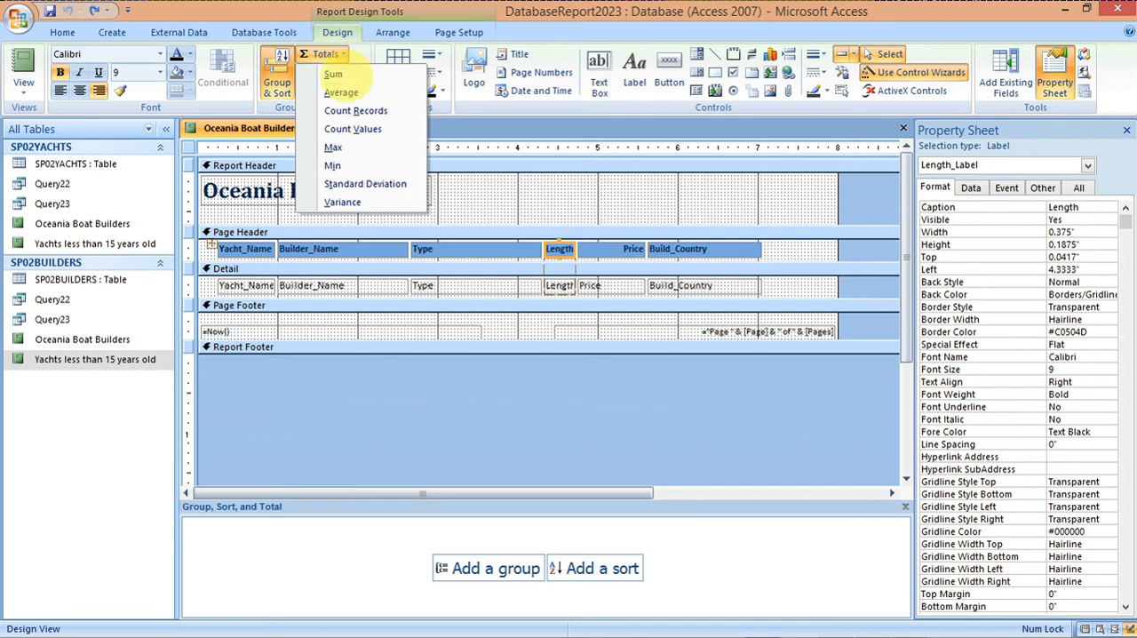
left_click(341, 91)
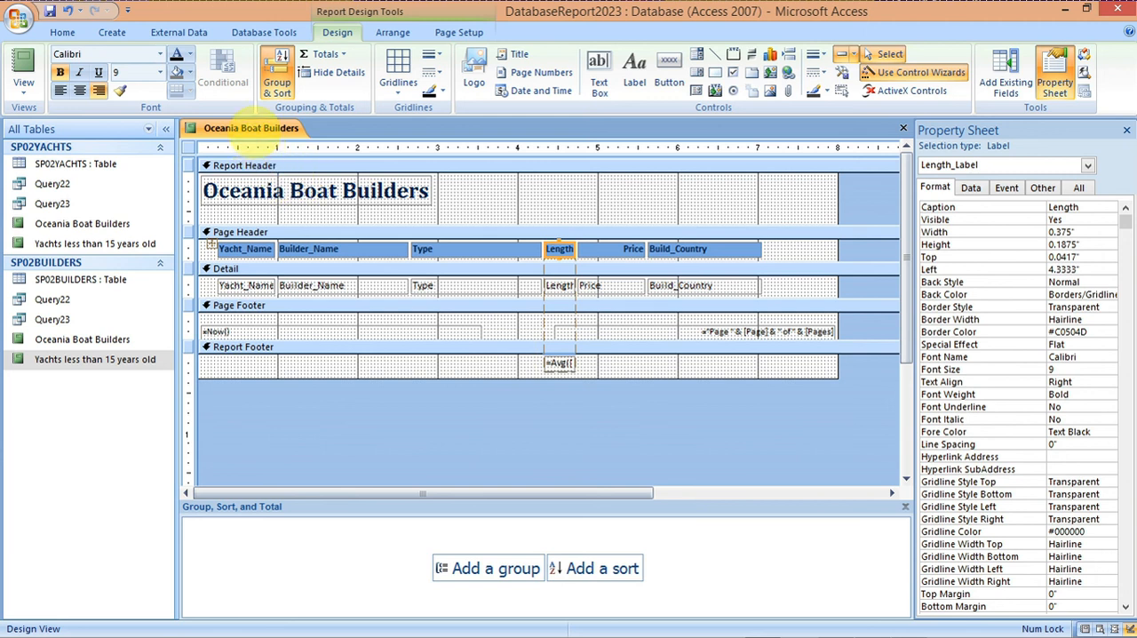
Step: Show the report in Report View and check the average beneath the Length column
right_click(252, 128)
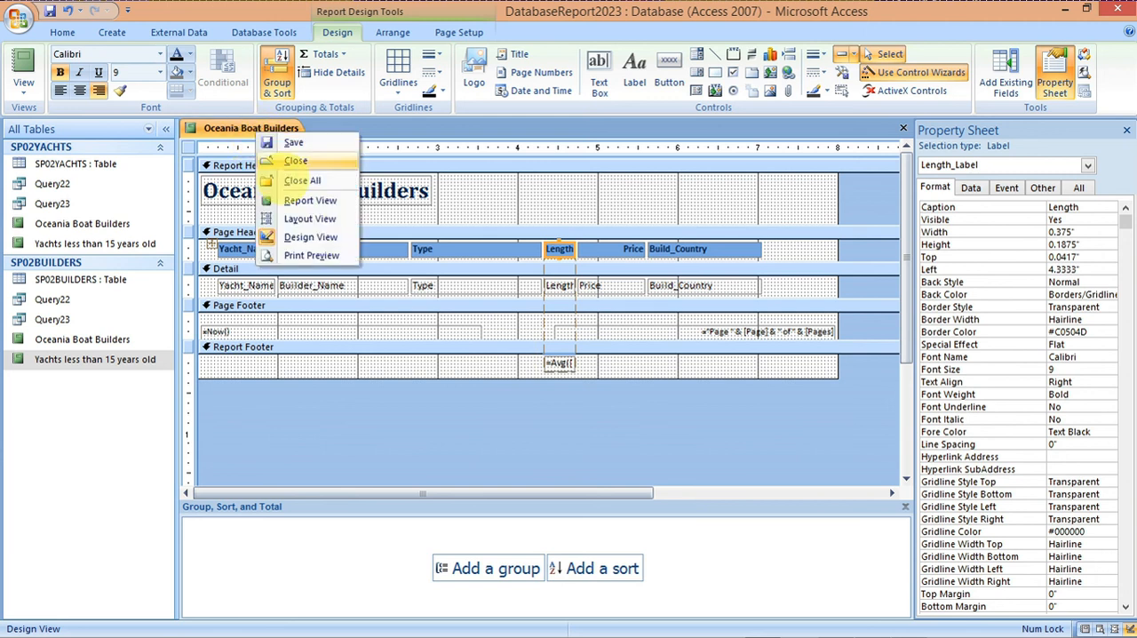
left_click(302, 201)
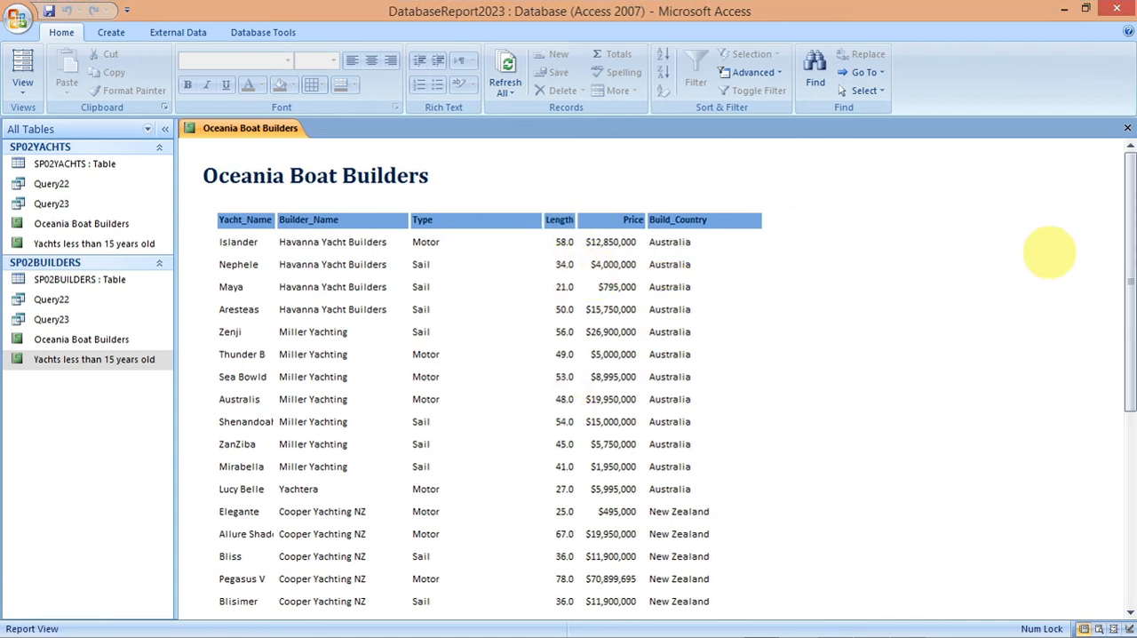
left_click_drag(1126, 258, 1126, 457)
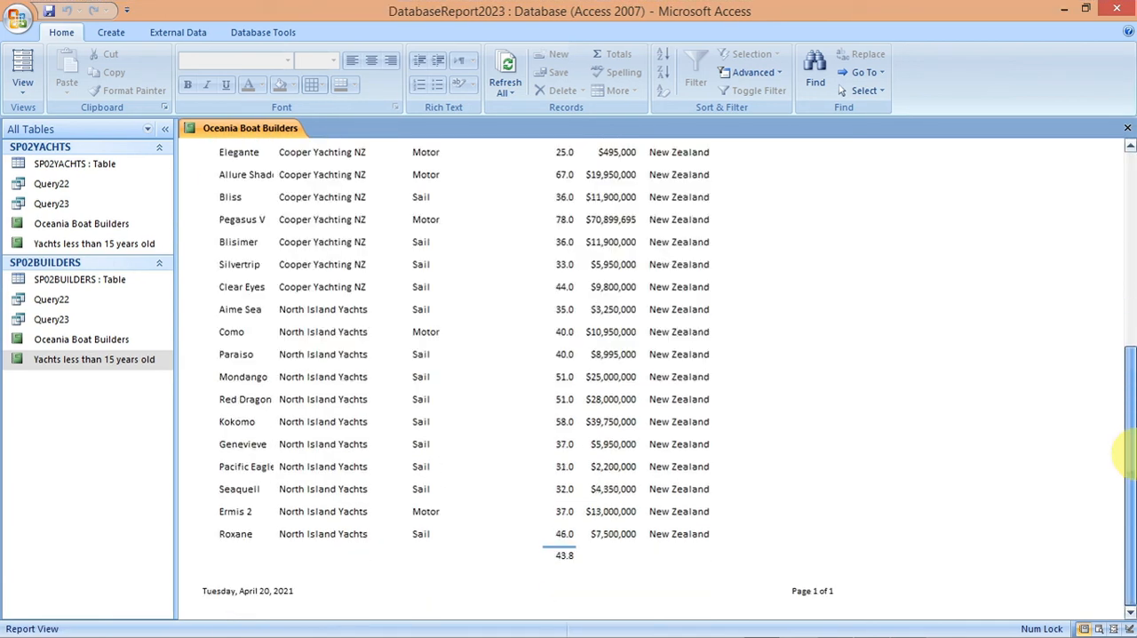
left_click_drag(1127, 457, 1109, 289)
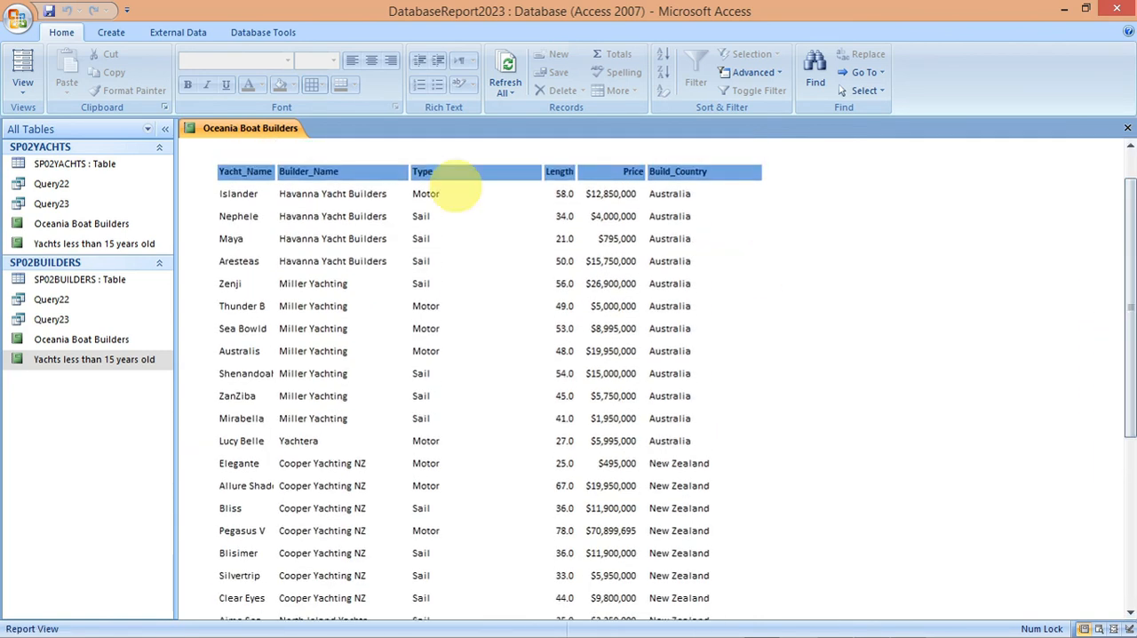
Step: Save the Oceania Boat Builders report and open it in Design View
right_click(251, 127)
left_click(268, 133)
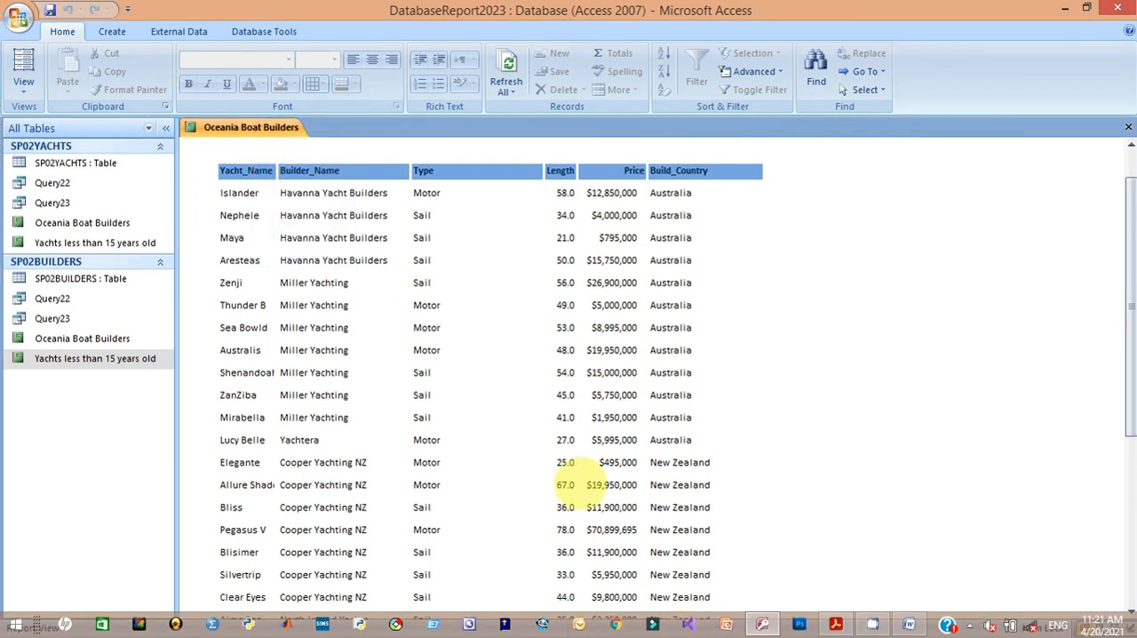
right_click(251, 127)
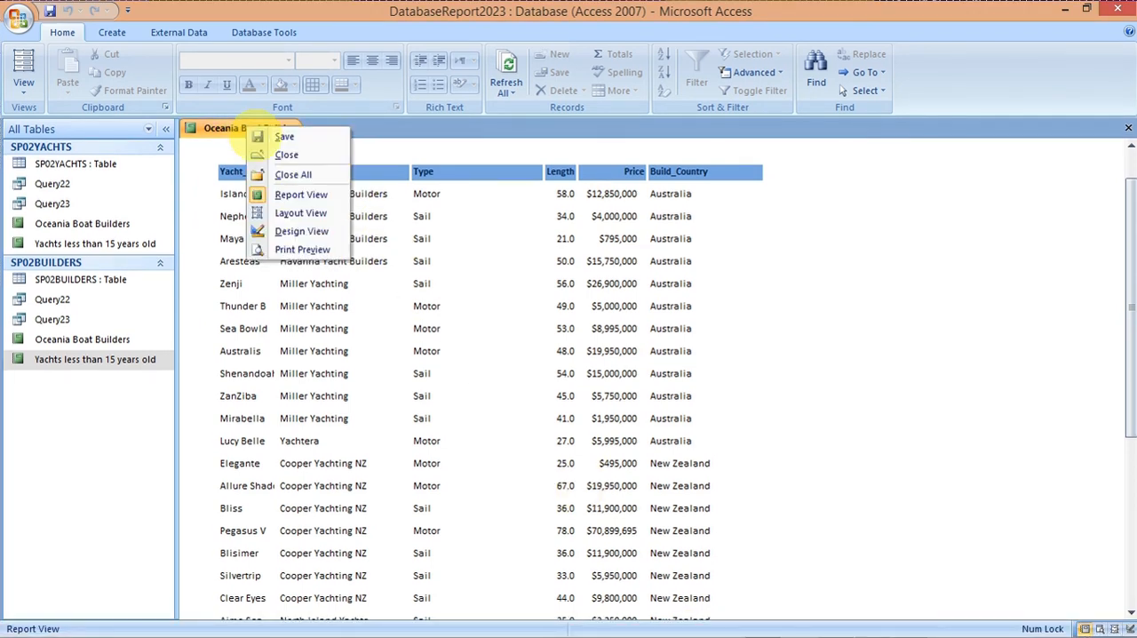
left_click(298, 231)
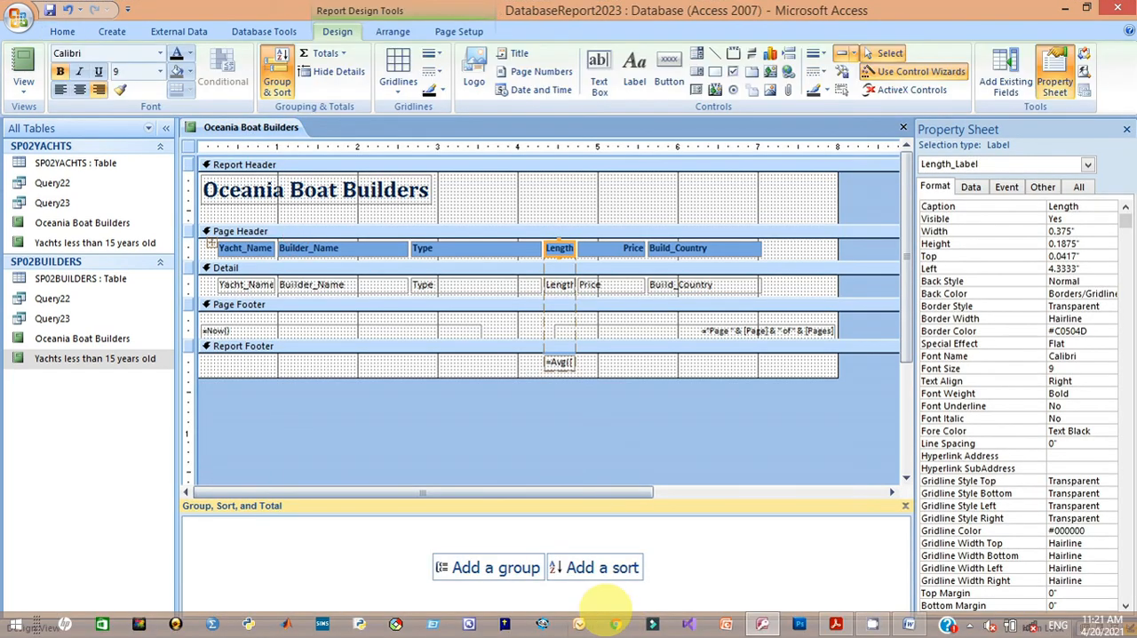
Step: Switch to the specimen paper in Acrobat Reader and highlight the task 23 requirements for the average Length and its 1 decimal place
mouse_move(835, 622)
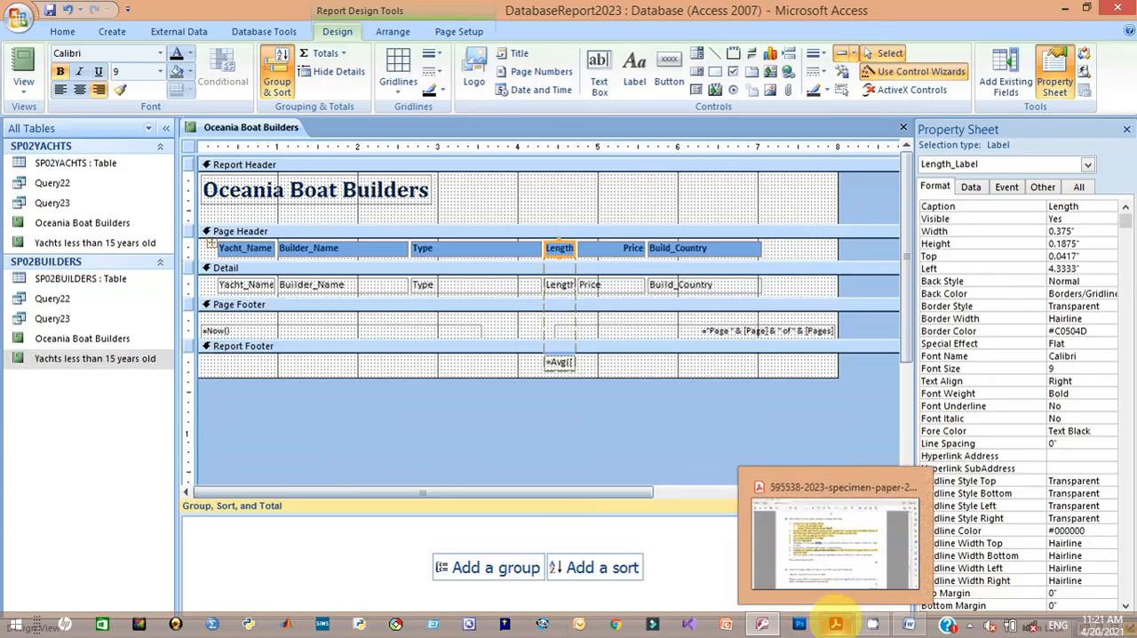
left_click(809, 539)
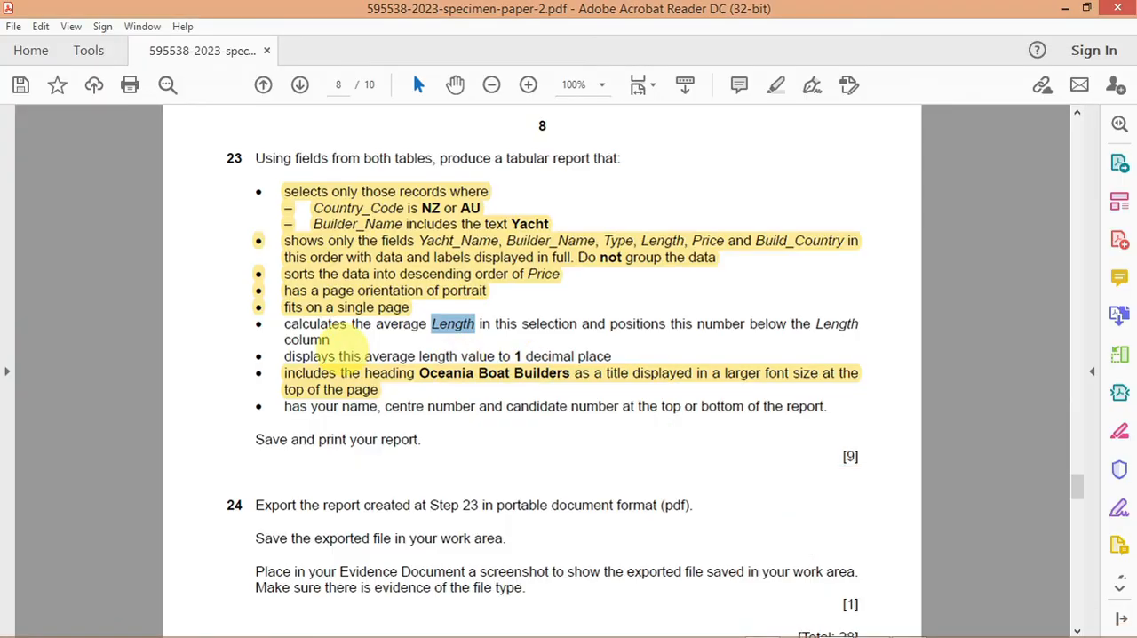
mouse_move(340, 355)
left_mouse_down()
mouse_move(312, 343)
mouse_move(329, 332)
mouse_move(304, 330)
mouse_move(336, 355)
left_mouse_up()
left_click(307, 331)
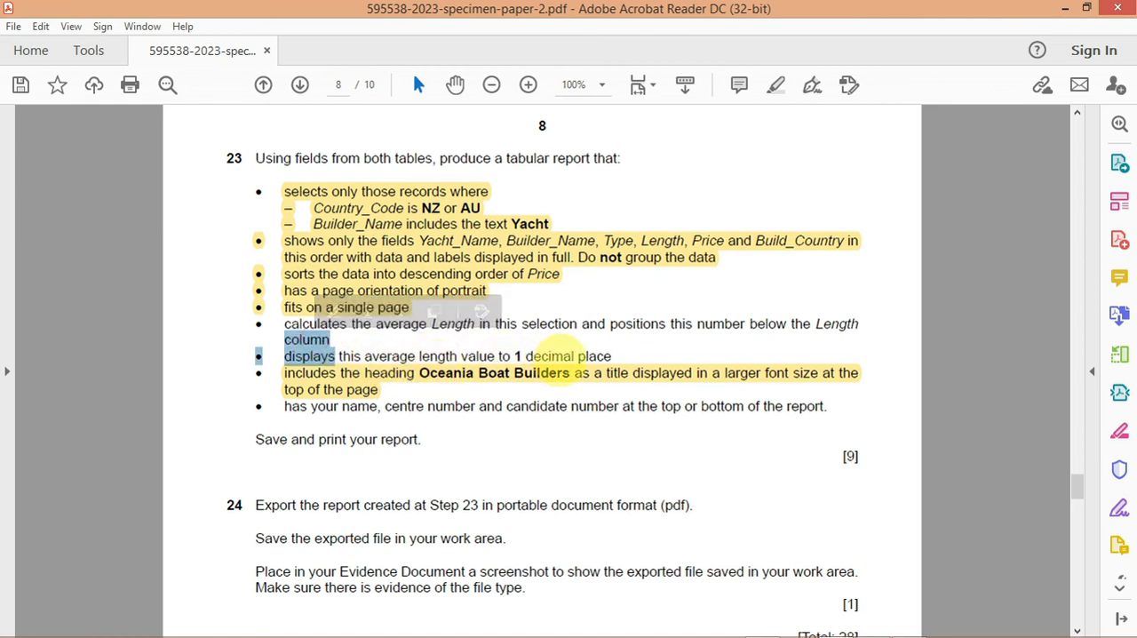
left_click(617, 373)
mouse_move(286, 324)
left_mouse_down()
mouse_move(391, 355)
mouse_move(546, 355)
mouse_move(610, 373)
mouse_move(613, 355)
left_mouse_up()
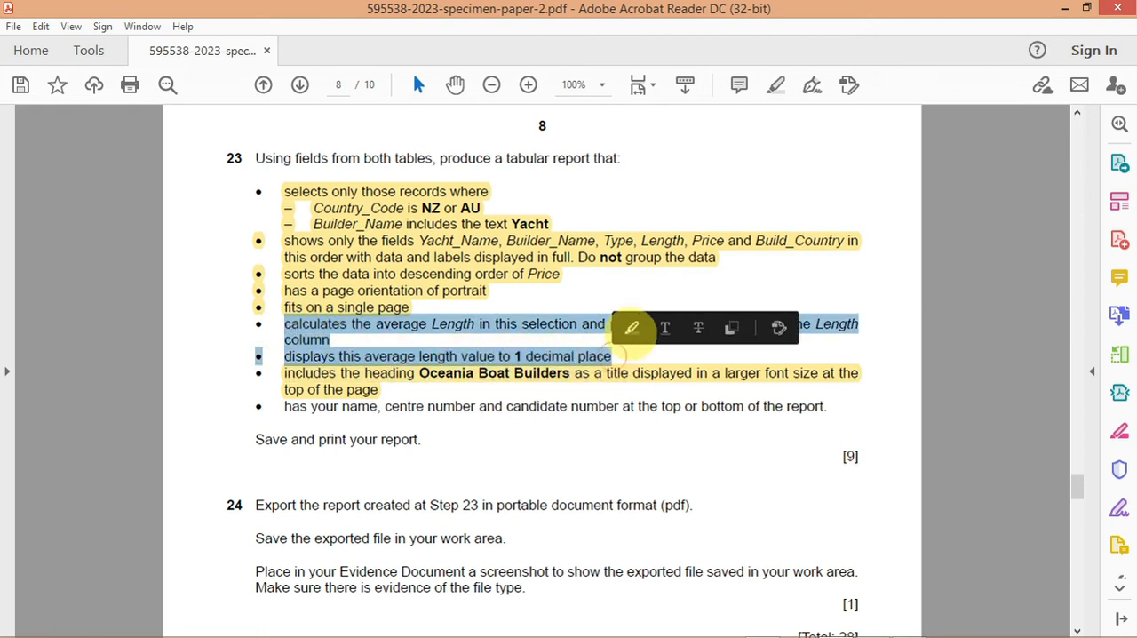
left_click(630, 325)
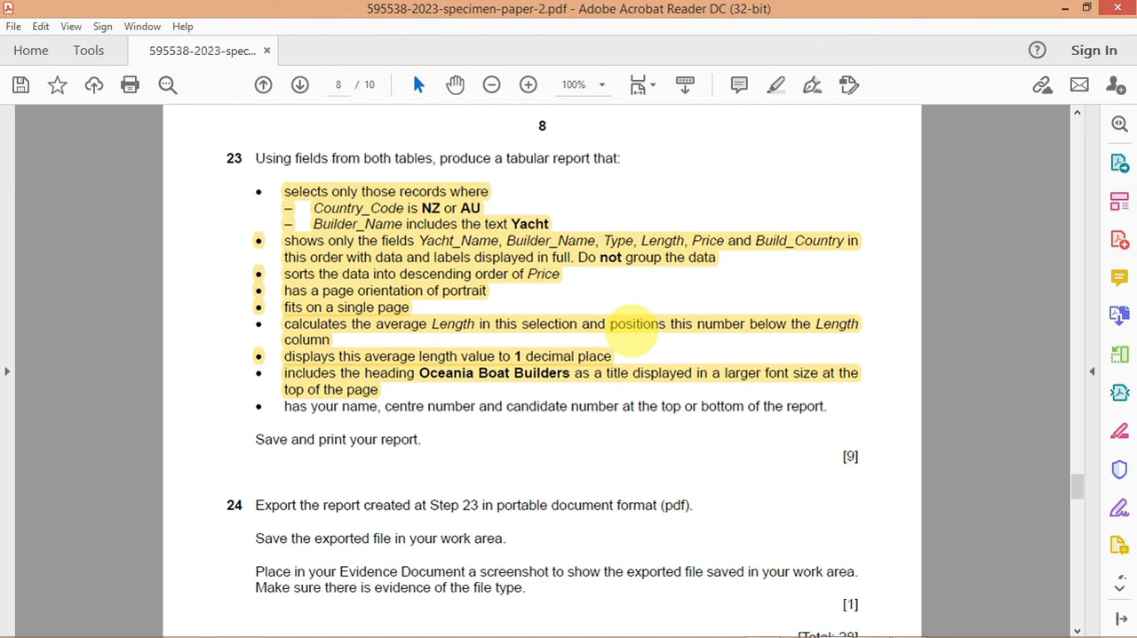
Step: Switch back to Access, show the report in Report View and check the decimal places of the average Length
mouse_move(807, 617)
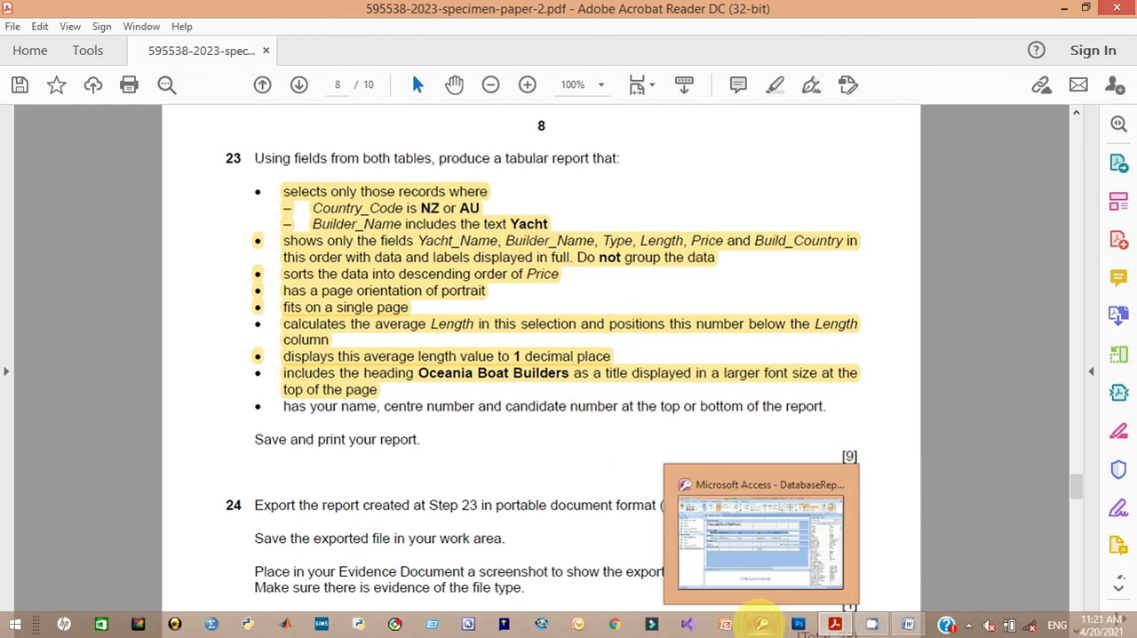
left_click(762, 624)
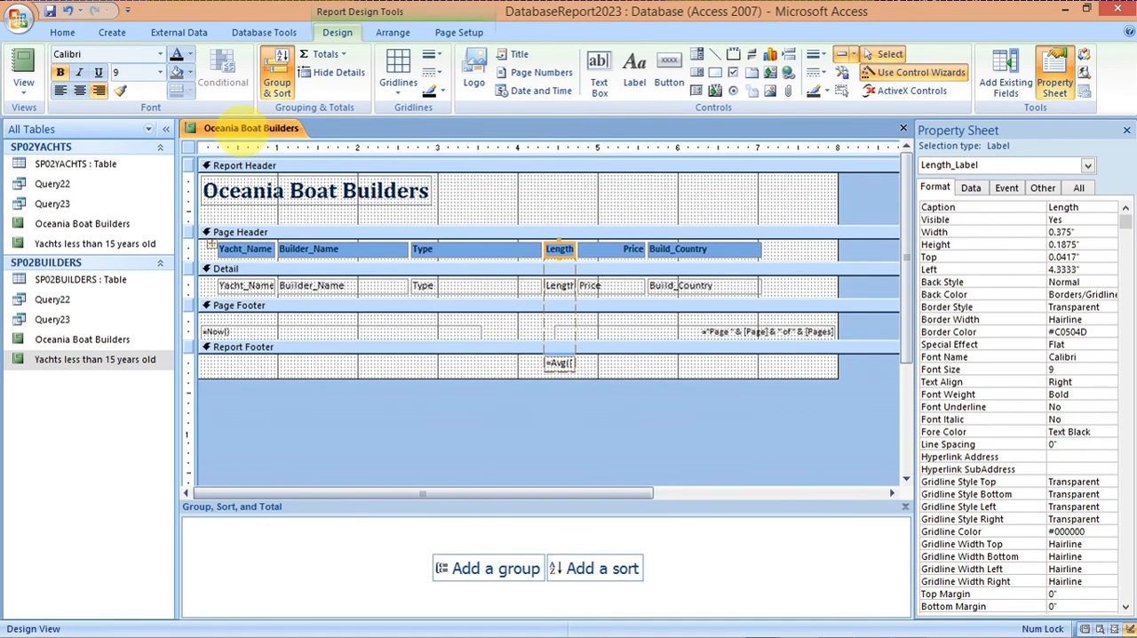
right_click(245, 129)
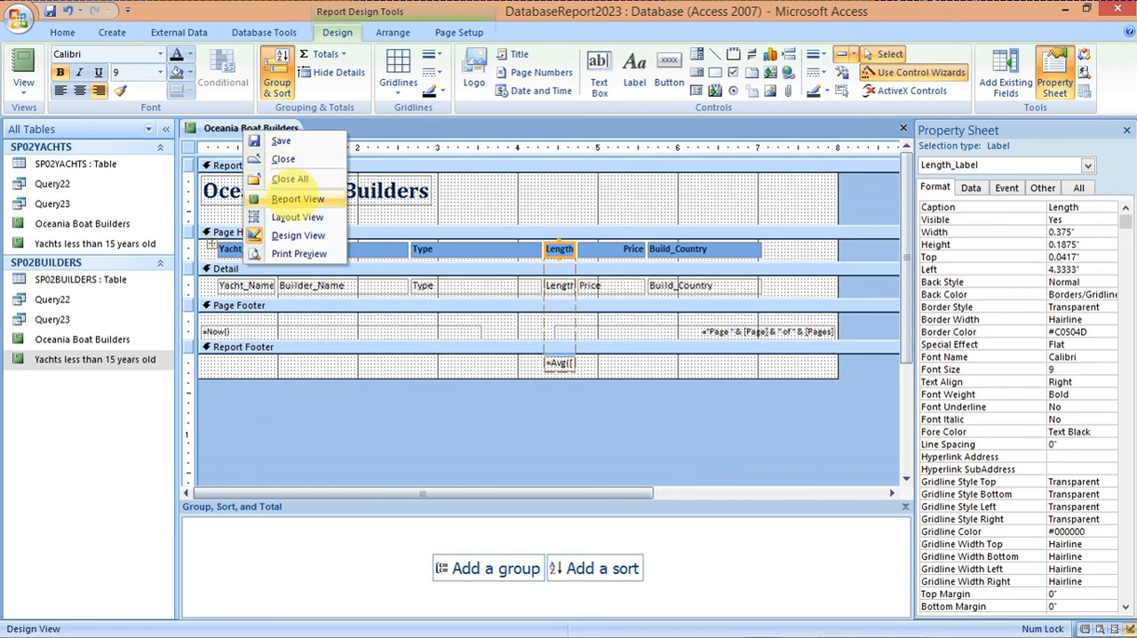
left_click(293, 198)
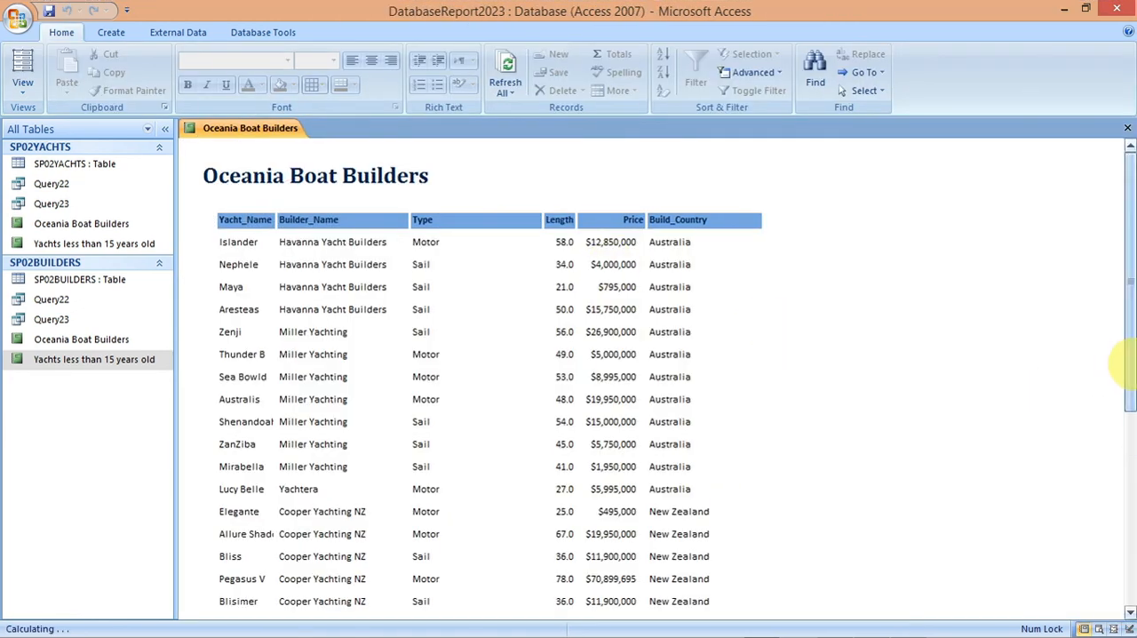
left_click_drag(1124, 365, 1120, 524)
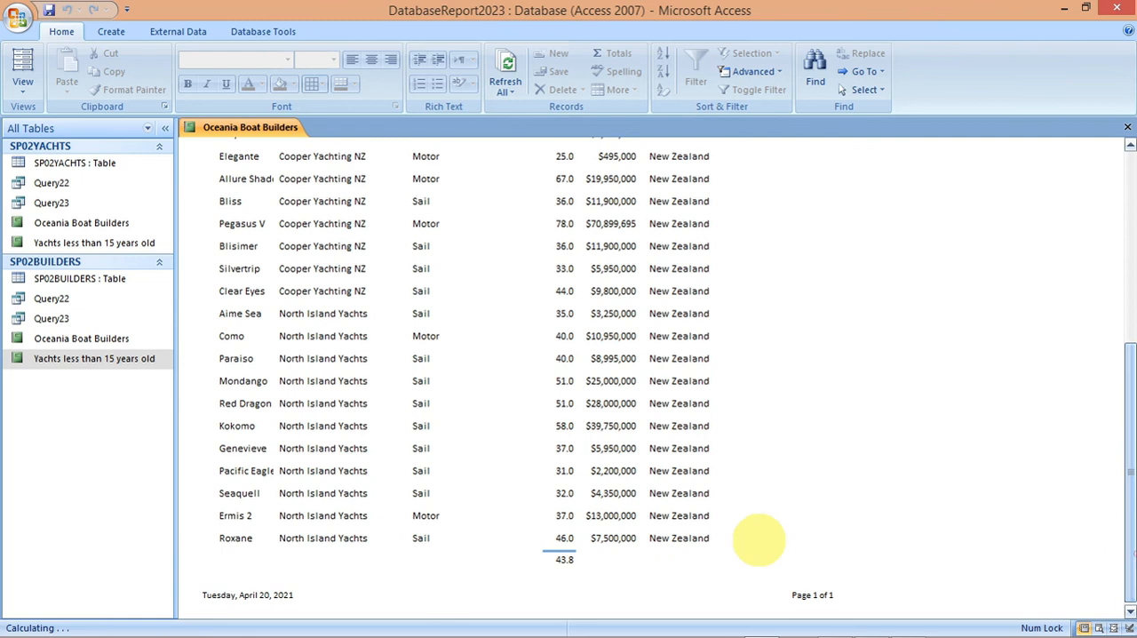
Step: Switch to the specimen paper and highlight the requirement for name, centre number and candidate number on the report
mouse_move(718, 622)
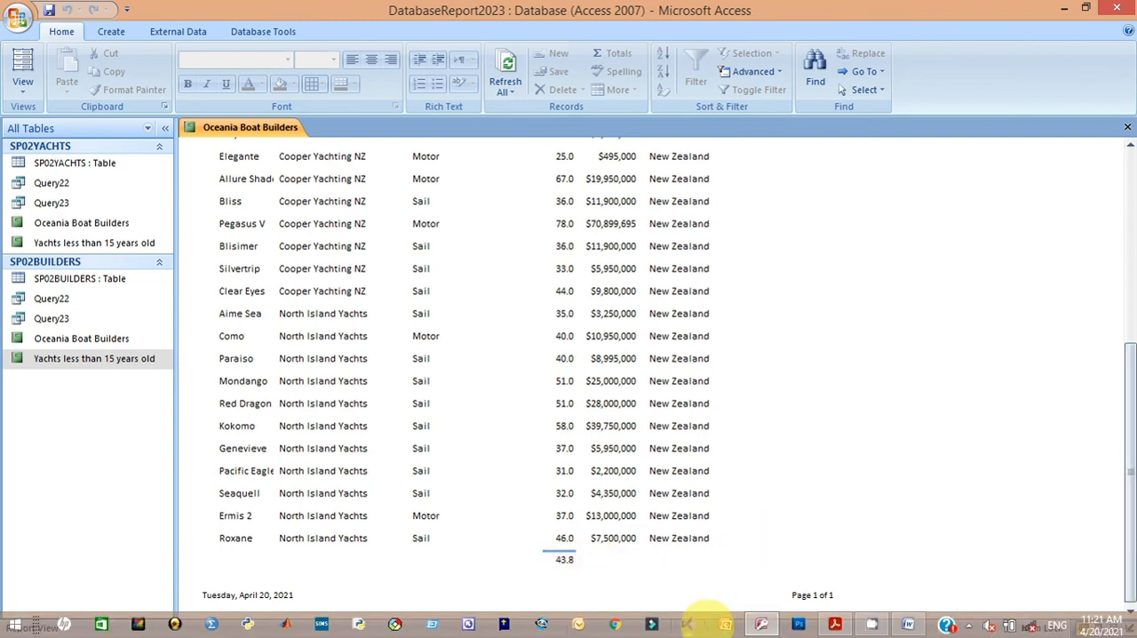
mouse_move(762, 622)
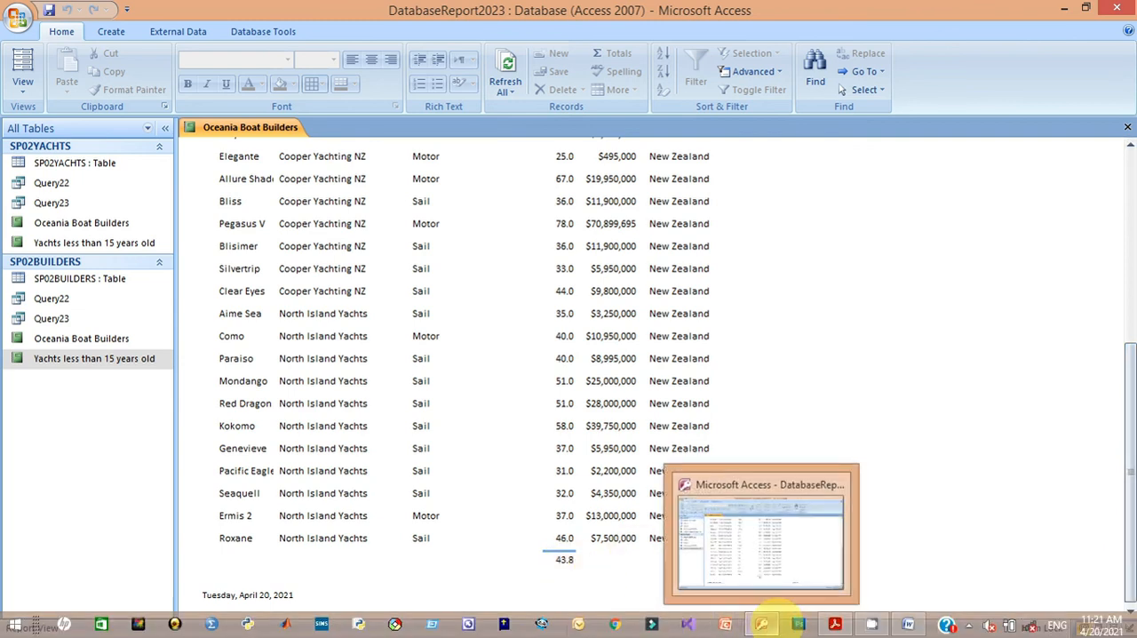
left_click(835, 624)
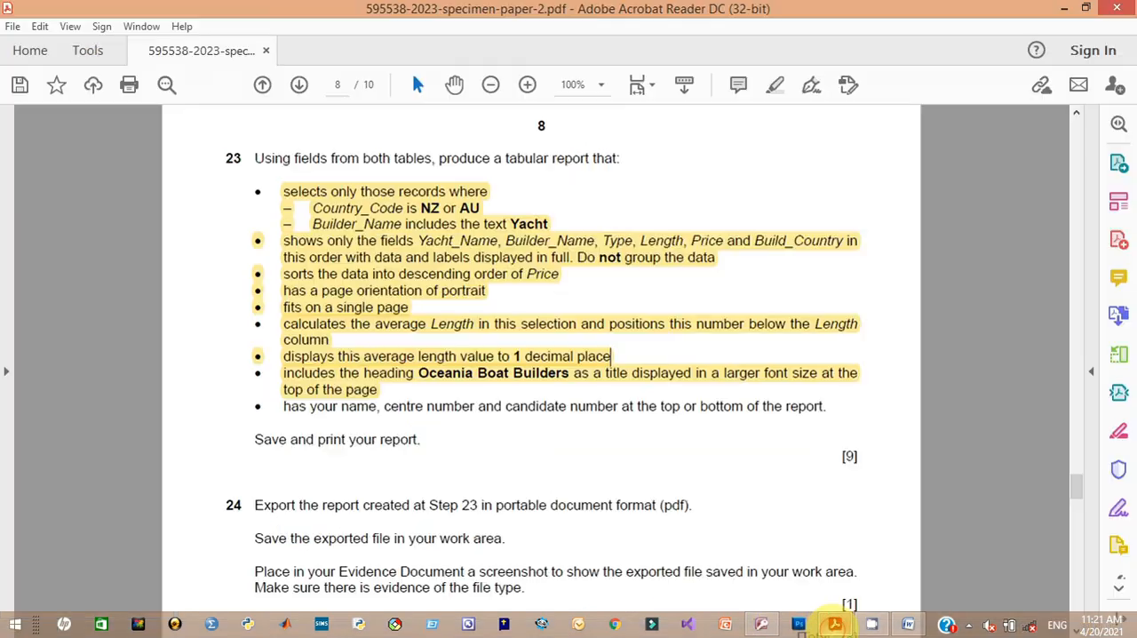
left_click_drag(284, 406, 822, 408)
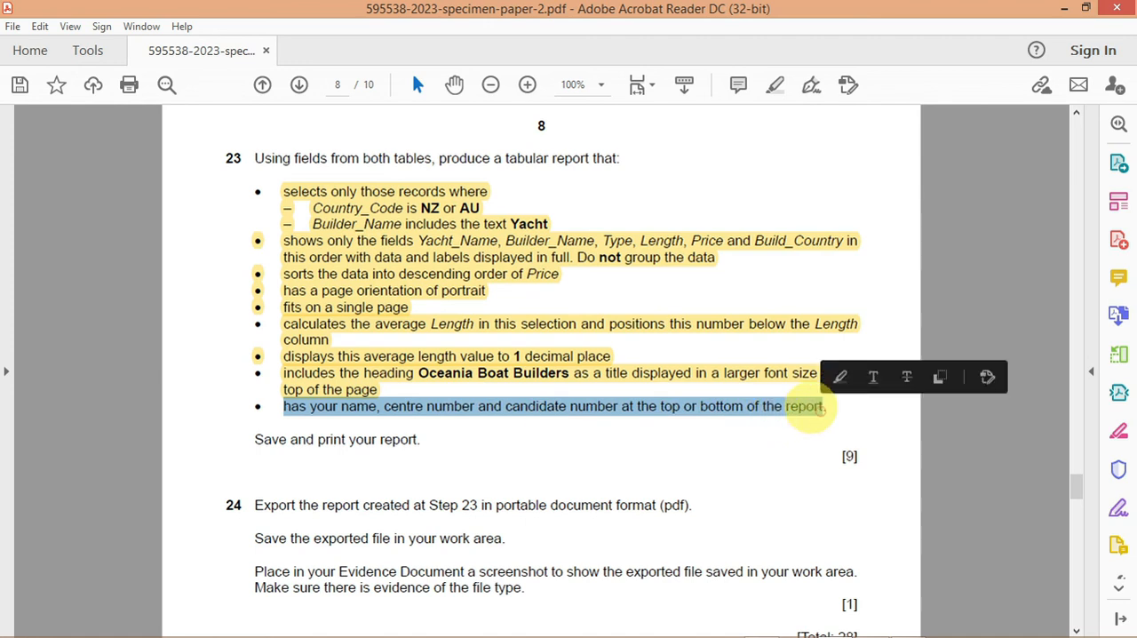
left_click(840, 373)
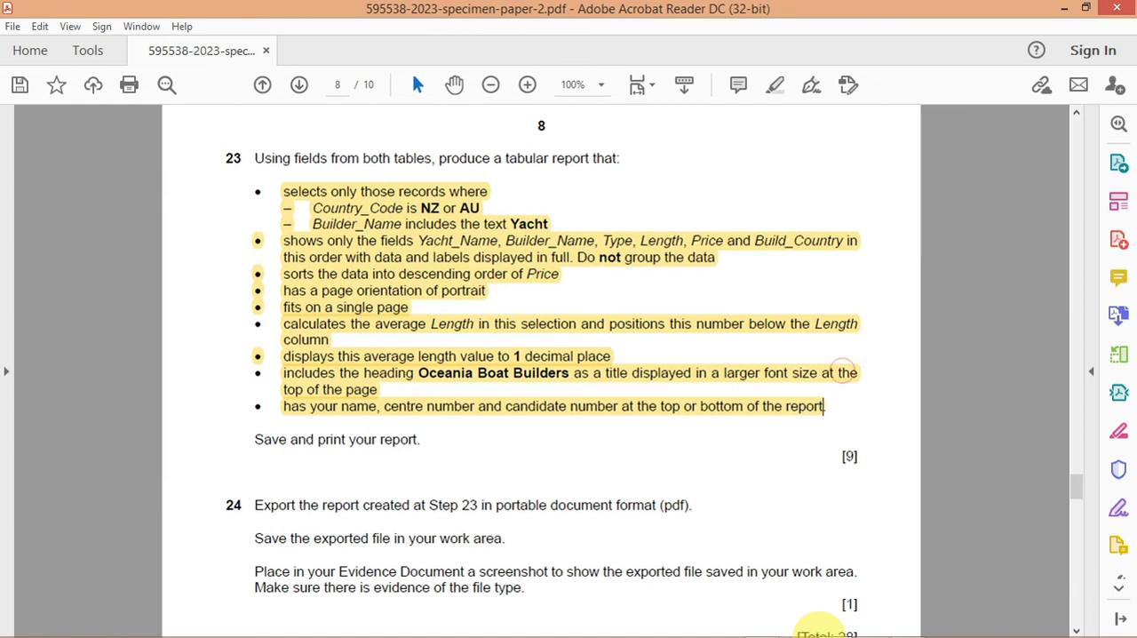
Step: Switch back to Access, open the report in Design View and delete the date text box from the page footer
mouse_move(761, 613)
left_click(763, 623)
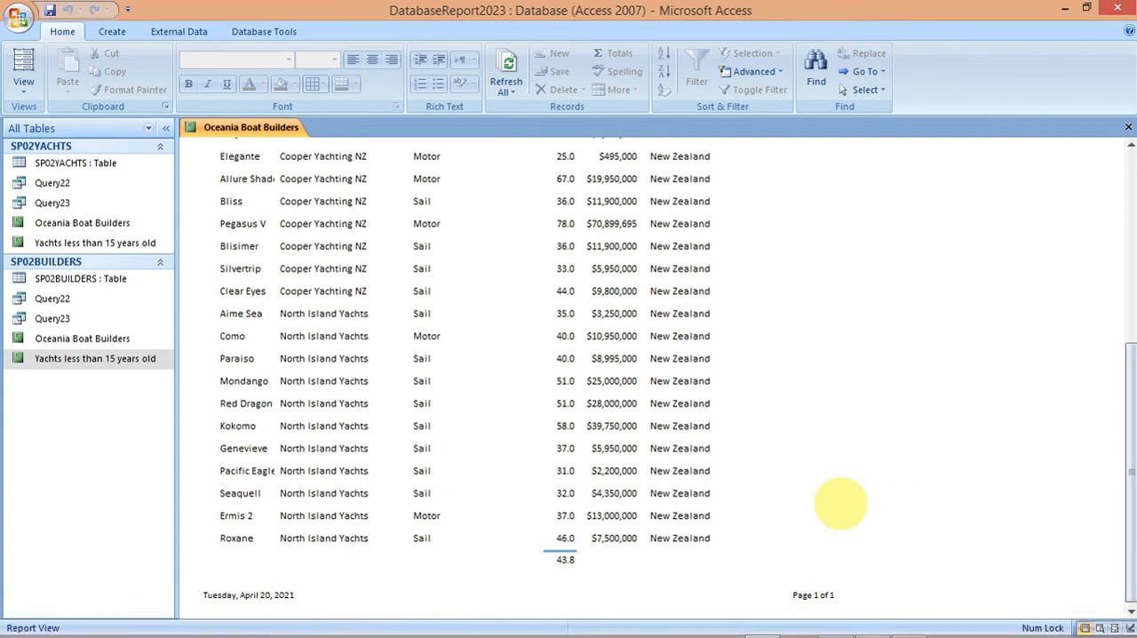
left_click_drag(1118, 471, 1100, 191)
right_click(249, 128)
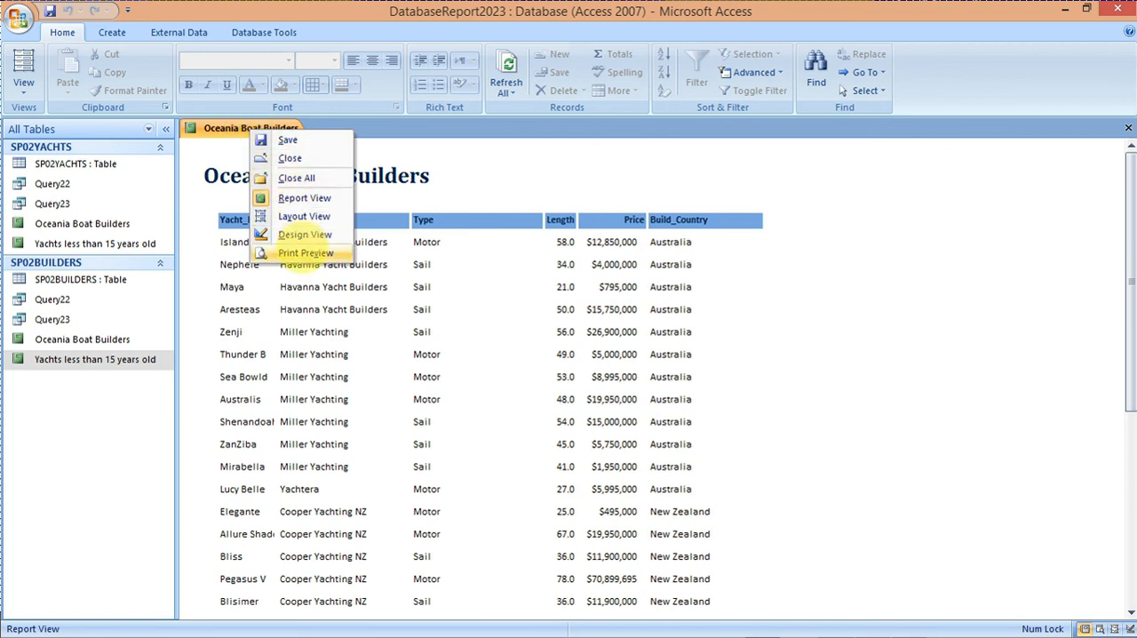
left_click(299, 233)
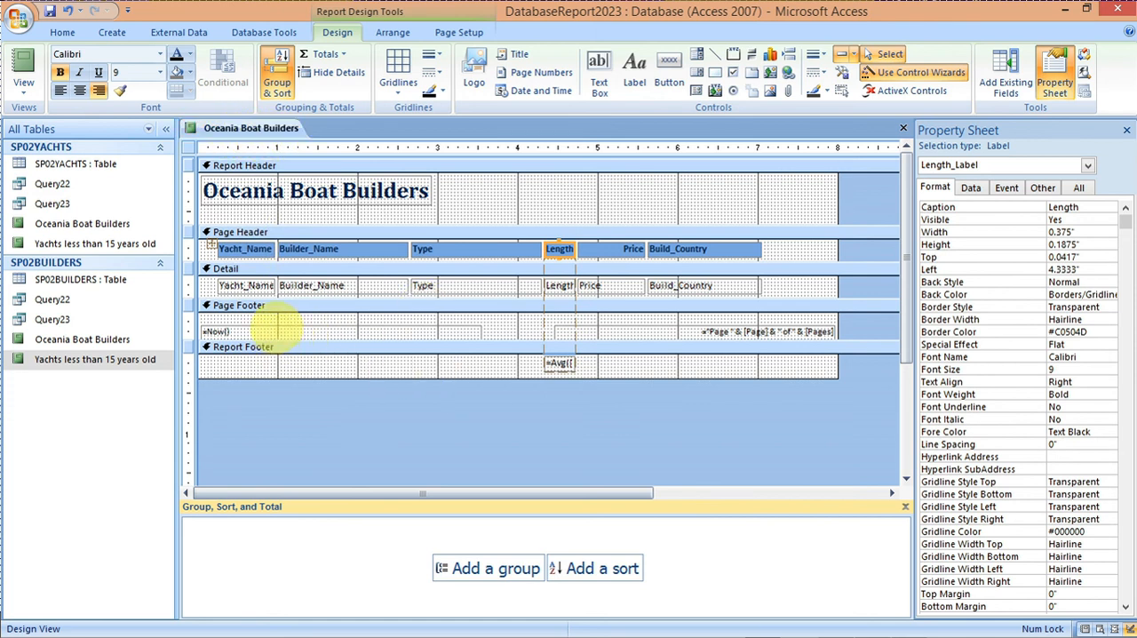
left_click(275, 330)
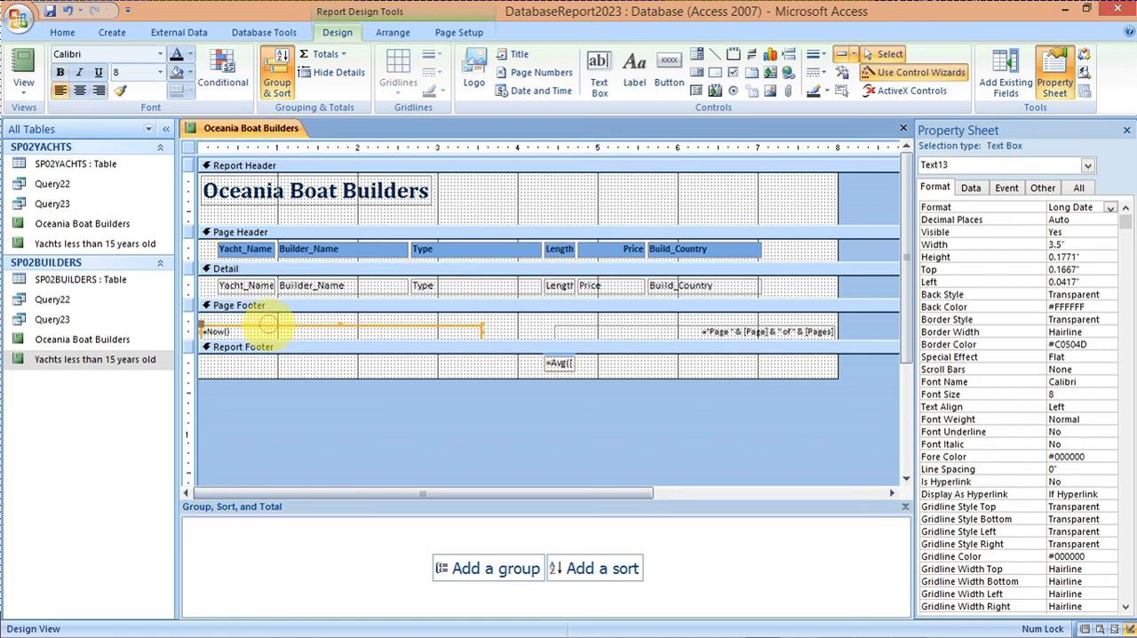
key("Delete")
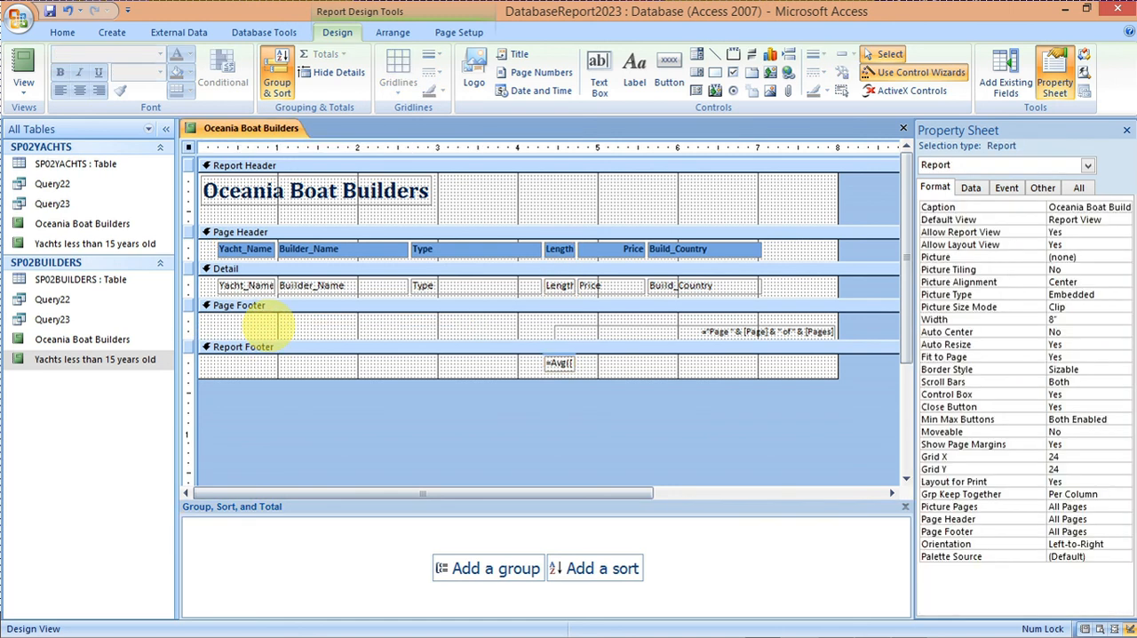
Step: Add a label with the candidate's name, centre number and candidate number in the report footer and narrow it to about 1.7"
left_click(635, 71)
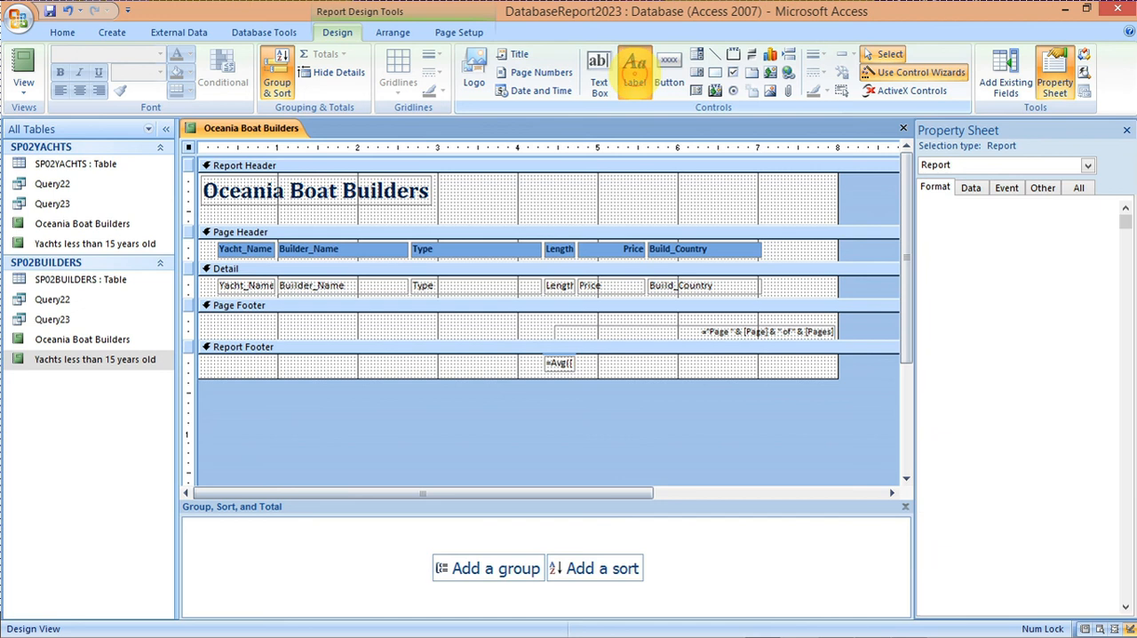
left_click_drag(215, 362, 387, 373)
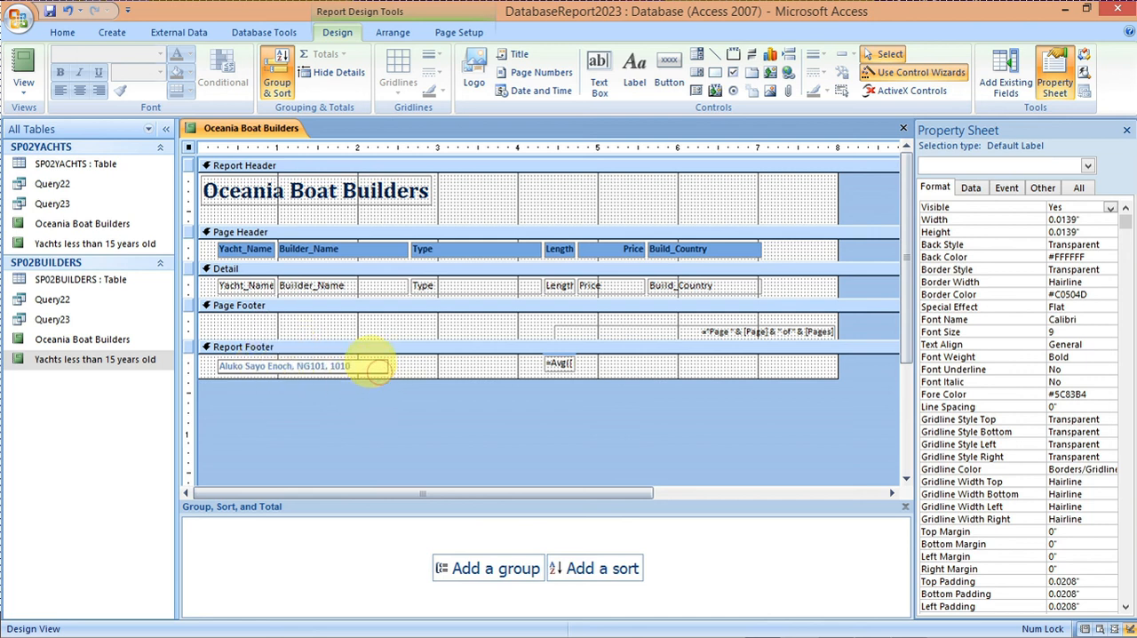
left_click(350, 374)
left_click_drag(387, 367, 360, 371)
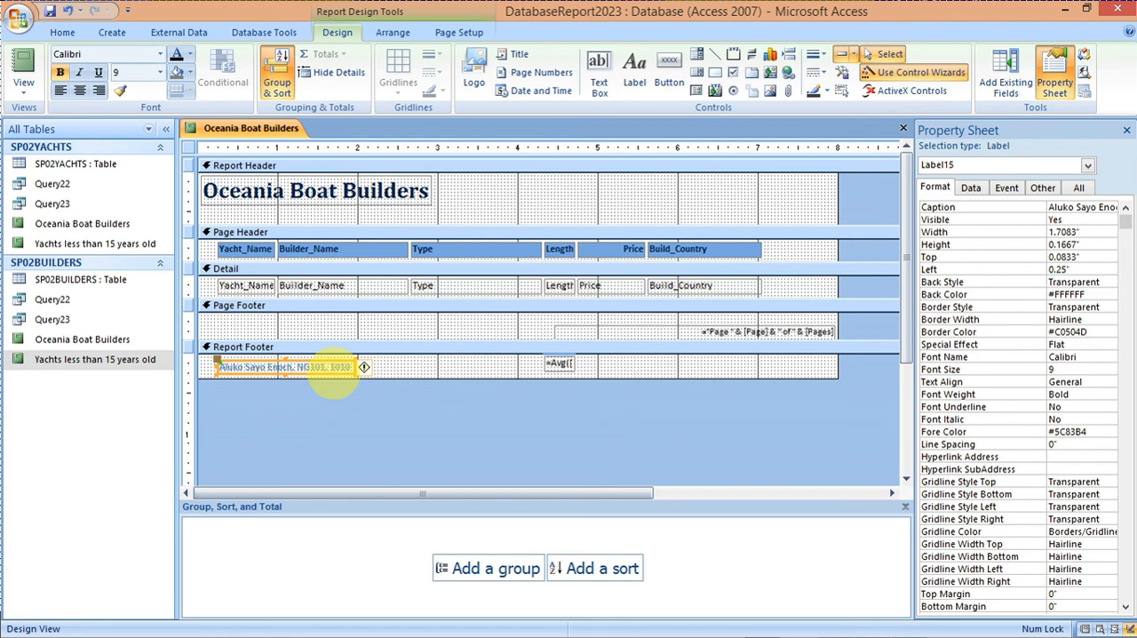
Step: Set the font colour of all the report's controls to black and save the report
key("ctrl+a")
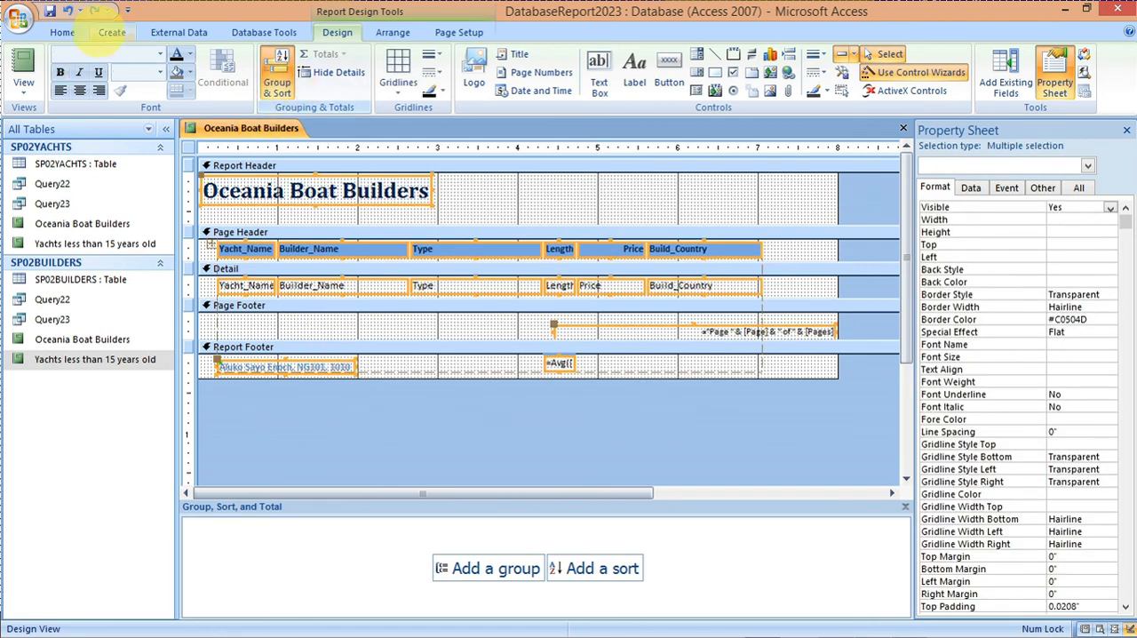
left_click(64, 33)
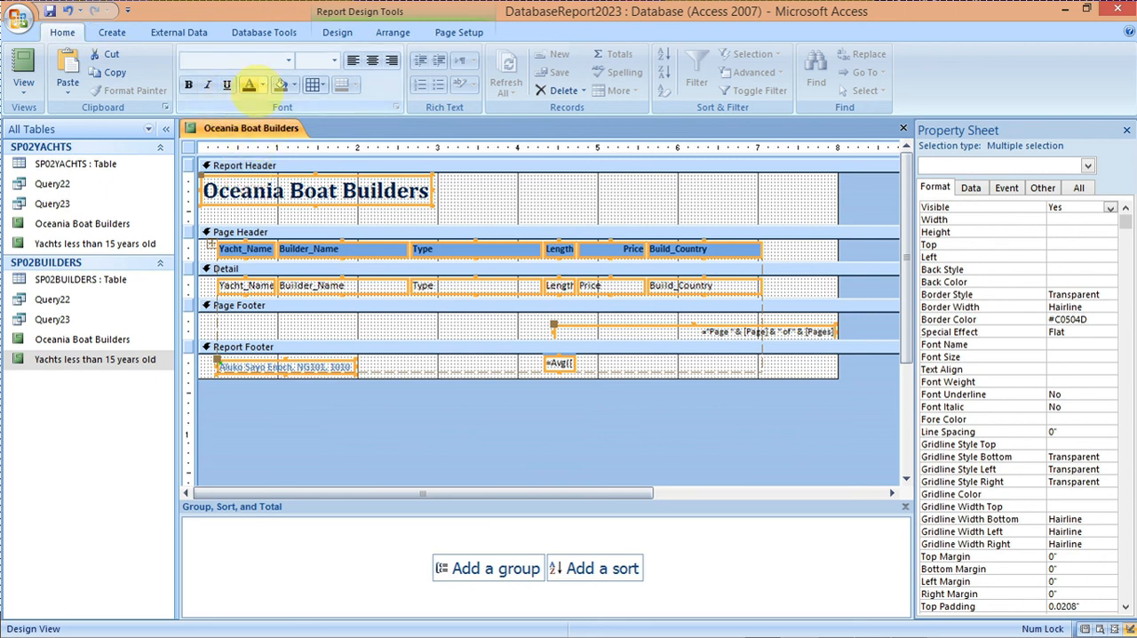
left_click(263, 85)
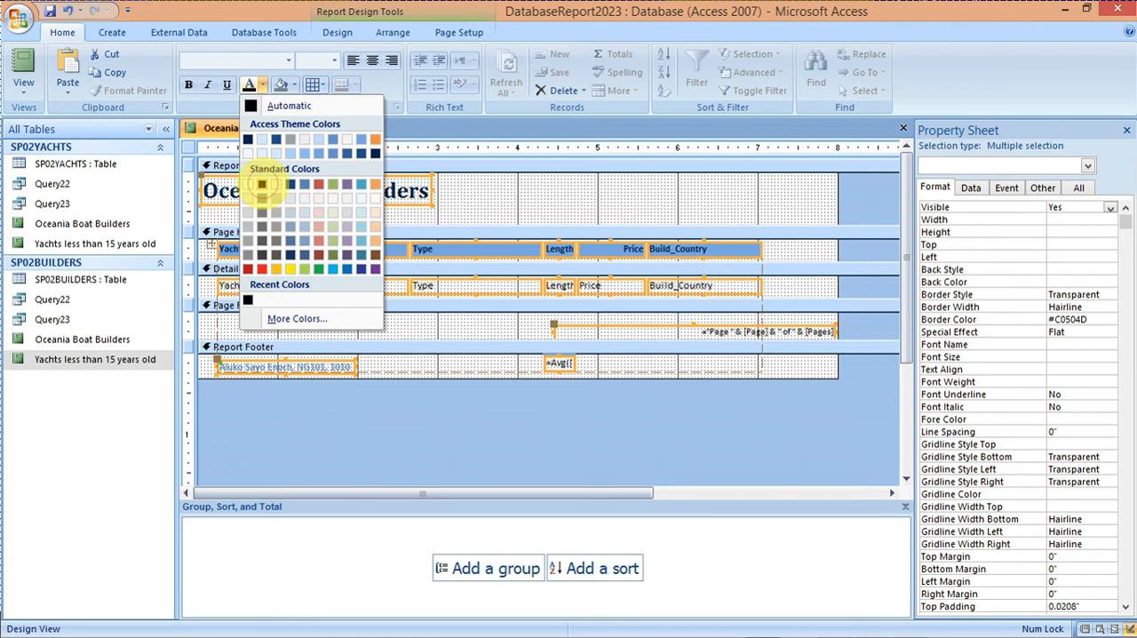
left_click(262, 184)
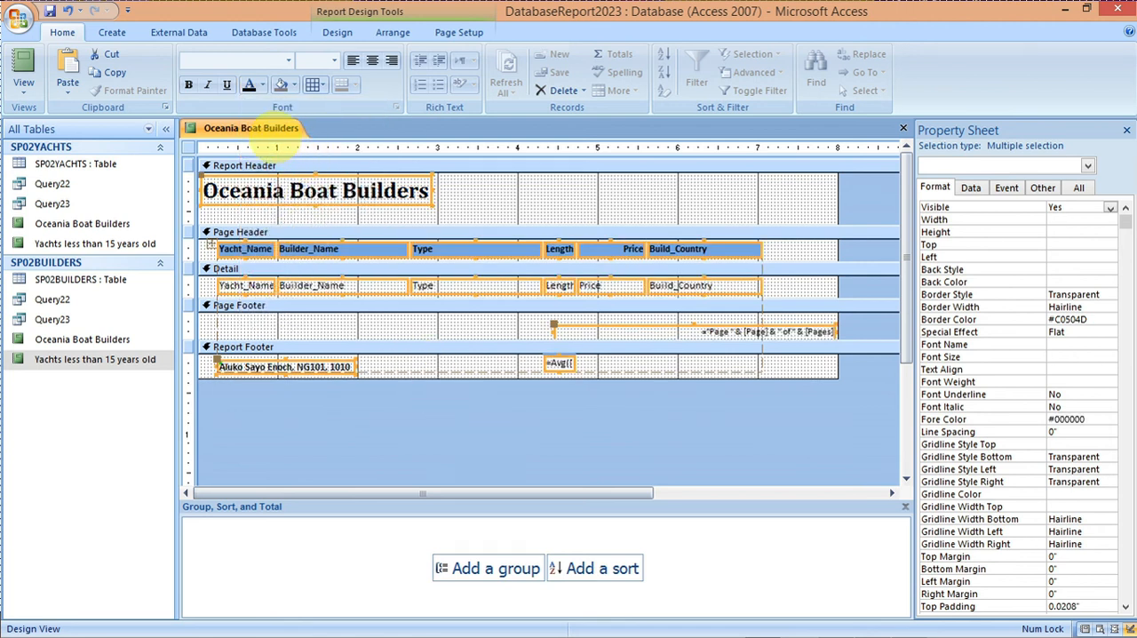
right_click(266, 127)
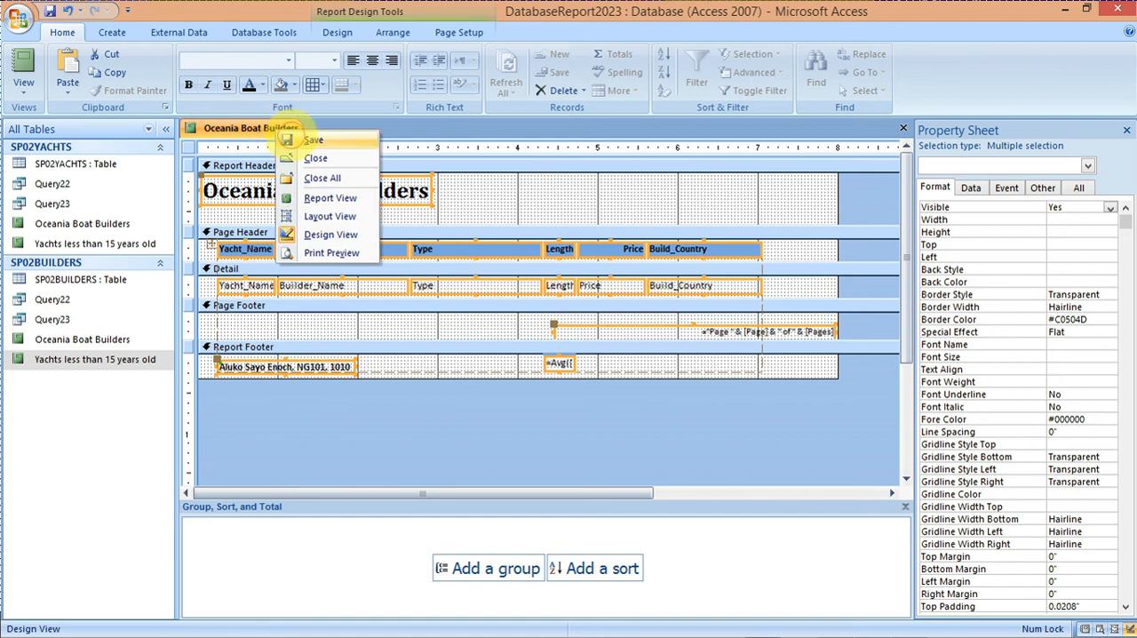
left_click(293, 138)
Step: Show the report in Report View and check the candidate details label and the layout from end to end
right_click(267, 129)
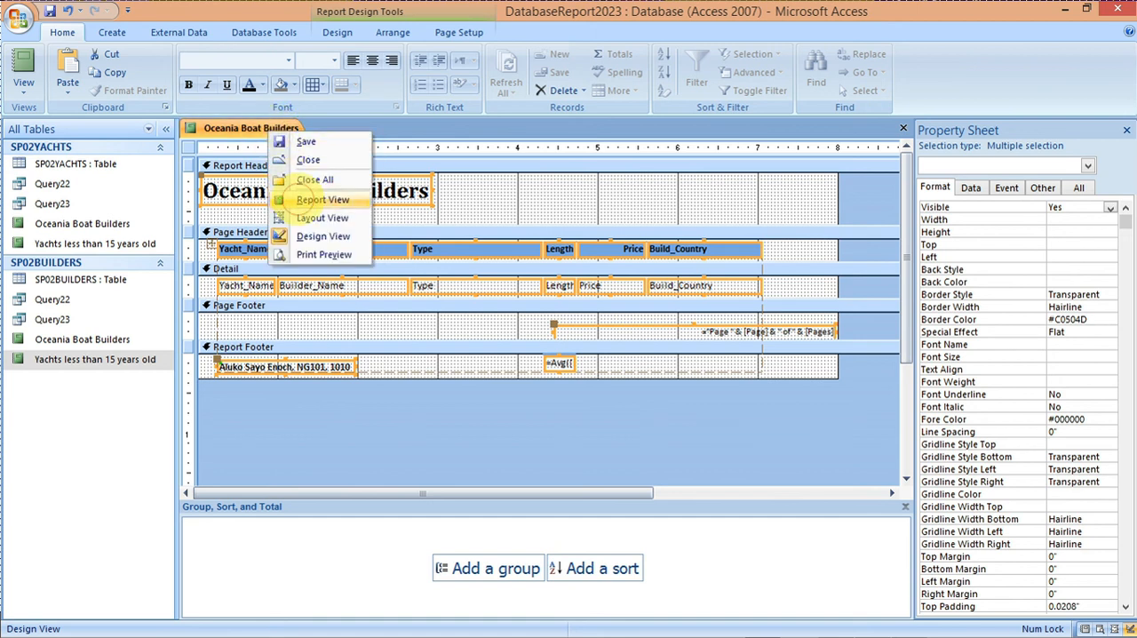
left_click(302, 200)
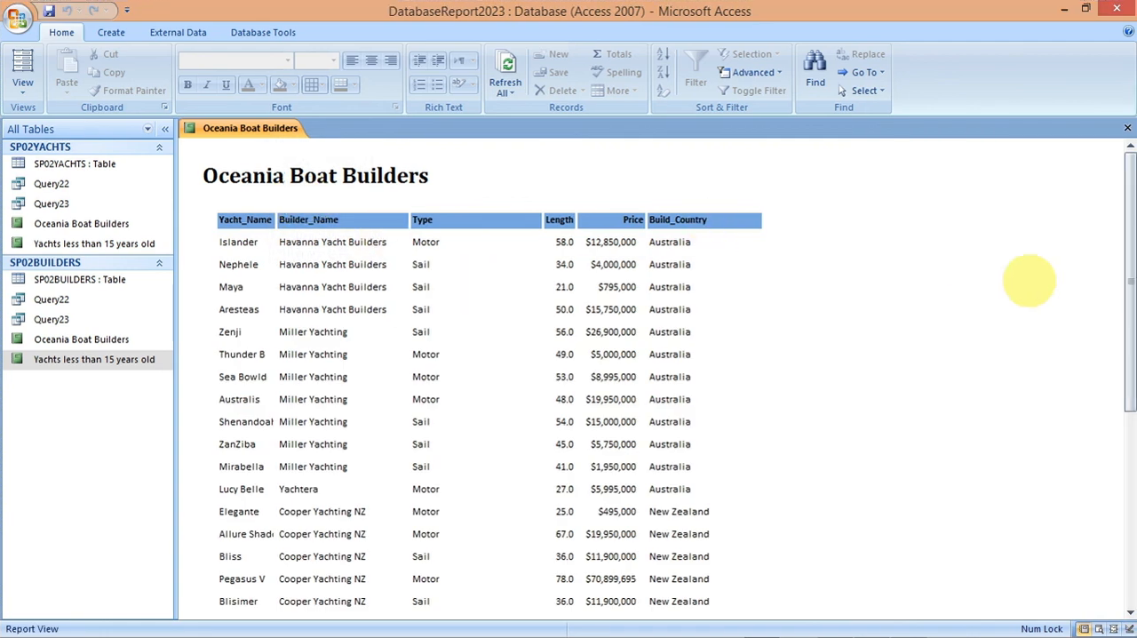
left_click_drag(1126, 227, 1126, 431)
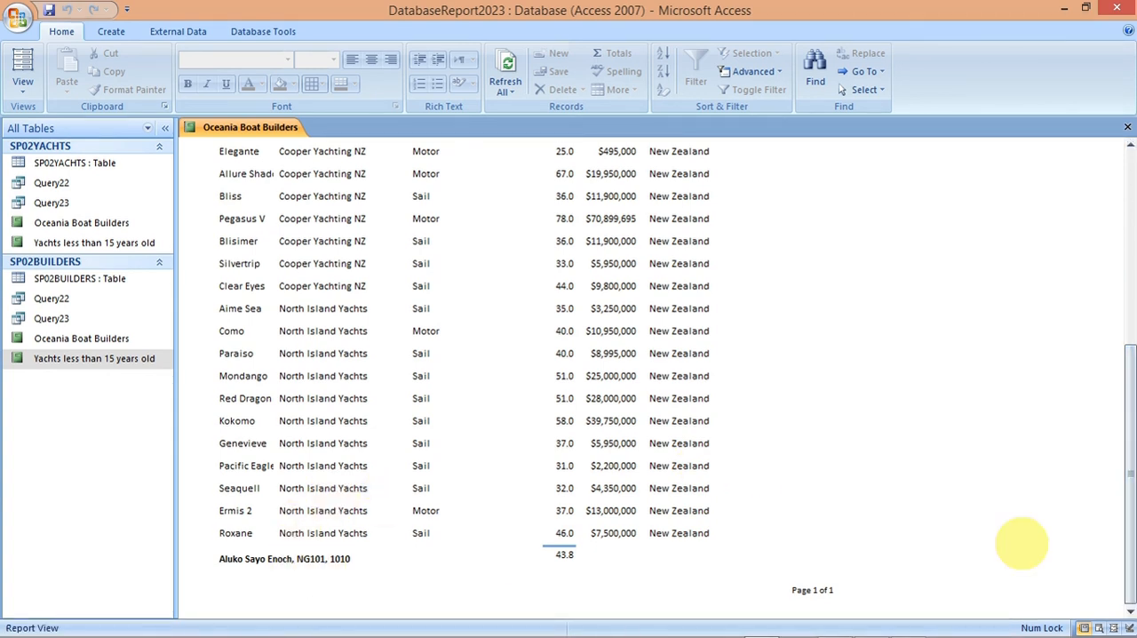
left_click_drag(1125, 533, 1122, 285)
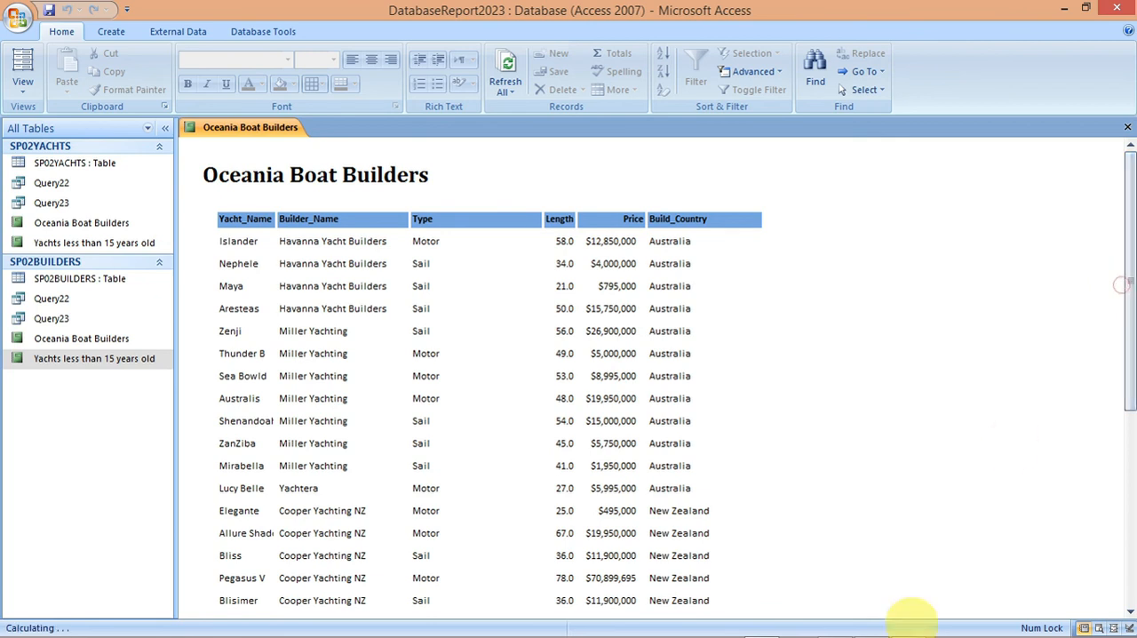
Step: Switch to the exam paper in Acrobat Reader and check the requirements listed for task 23
mouse_move(883, 622)
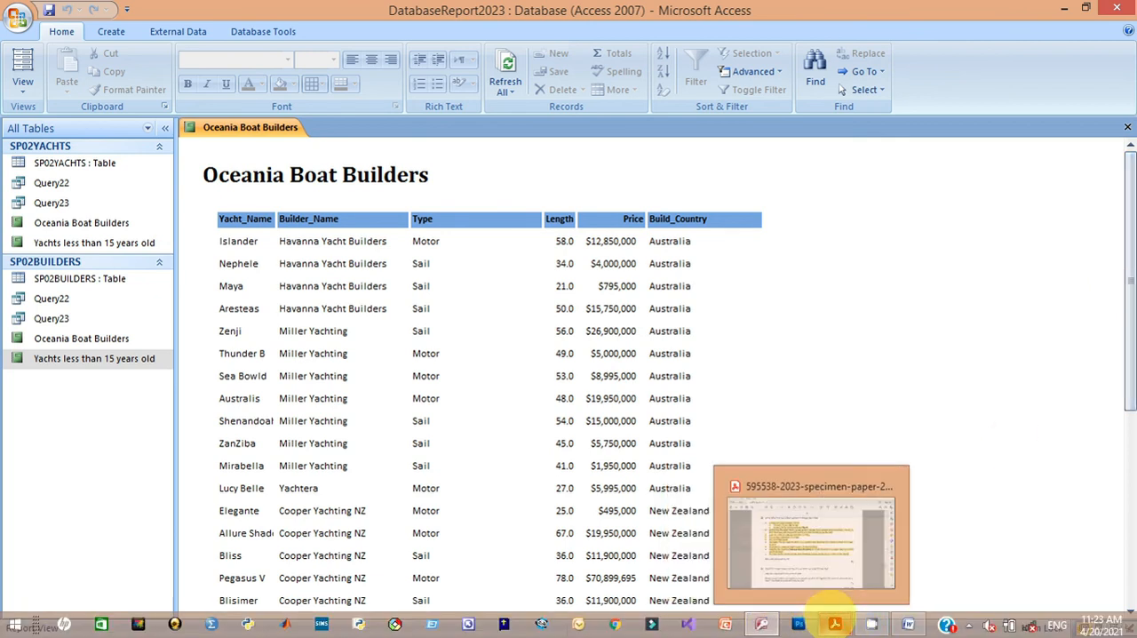
left_click(835, 623)
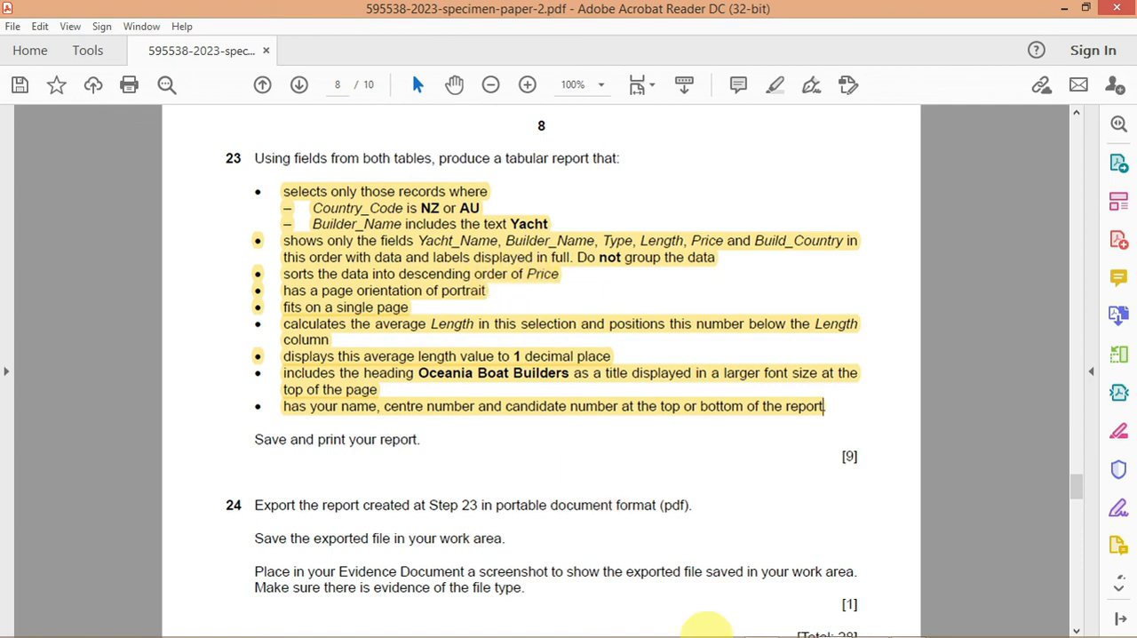
mouse_move(724, 634)
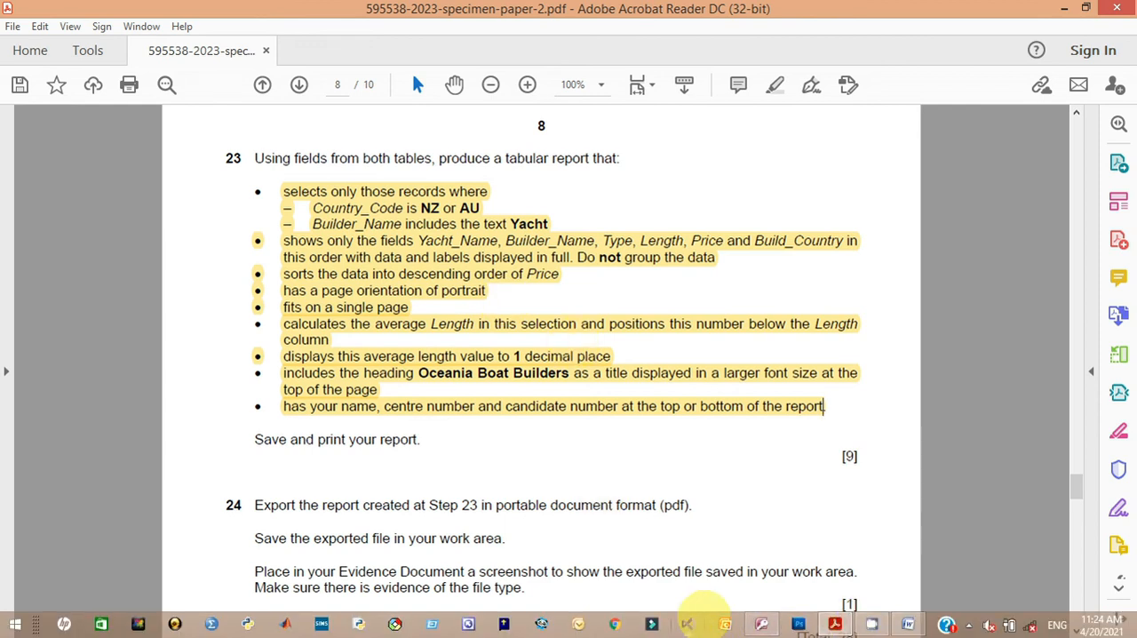
Step: Switch back to Access, sort the Oceania Boat Builders report by Price from largest to smallest in Design View and save it
left_click(761, 624)
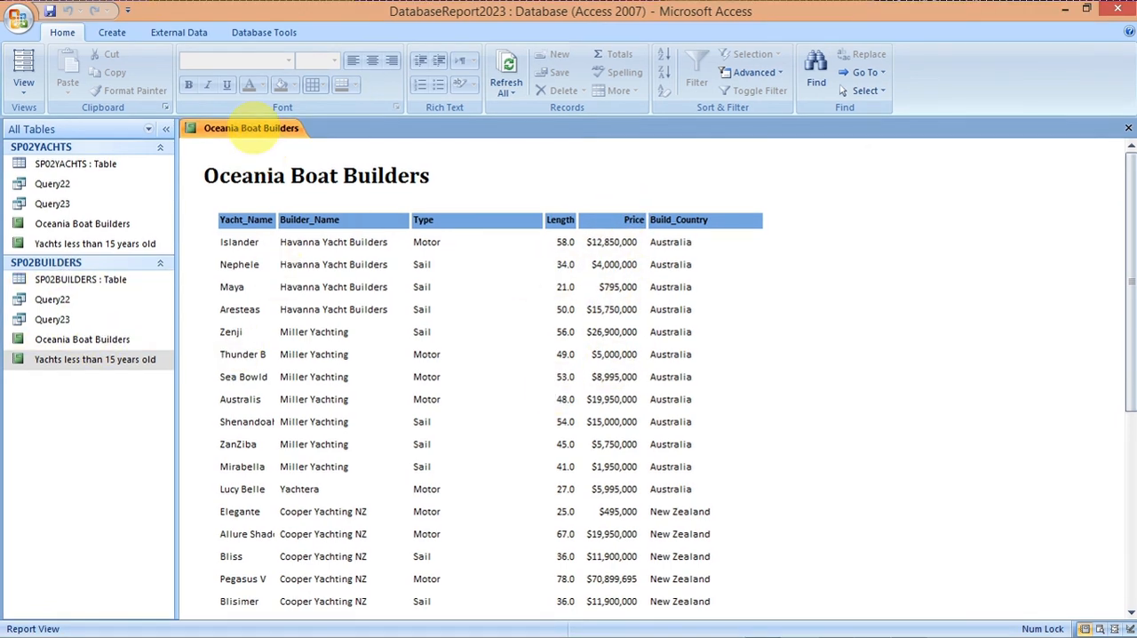
right_click(254, 130)
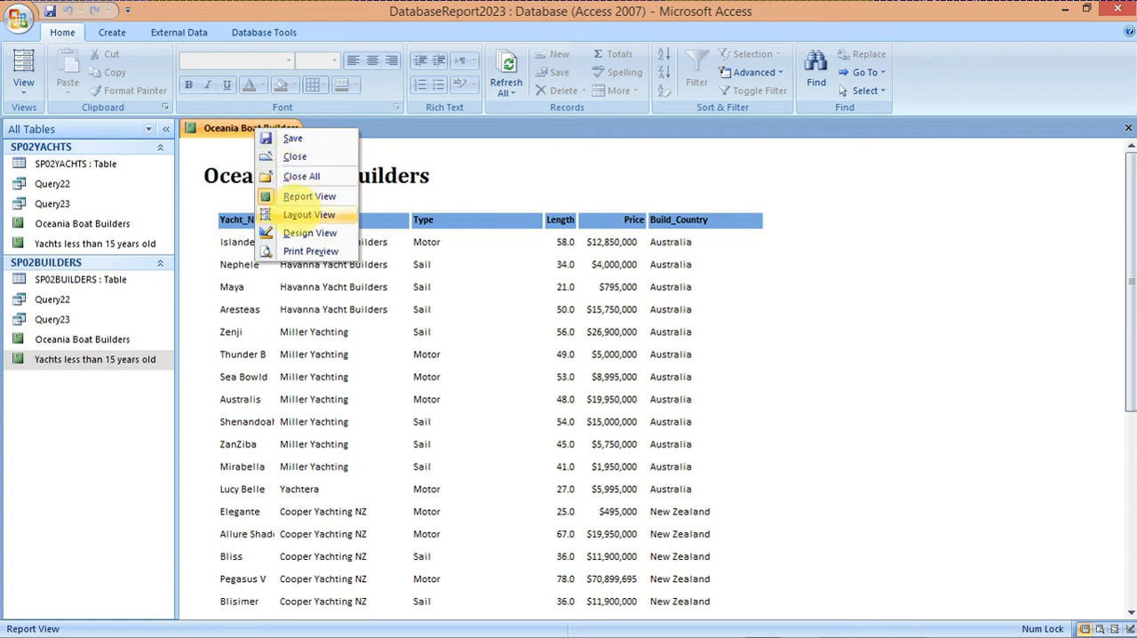
left_click(293, 232)
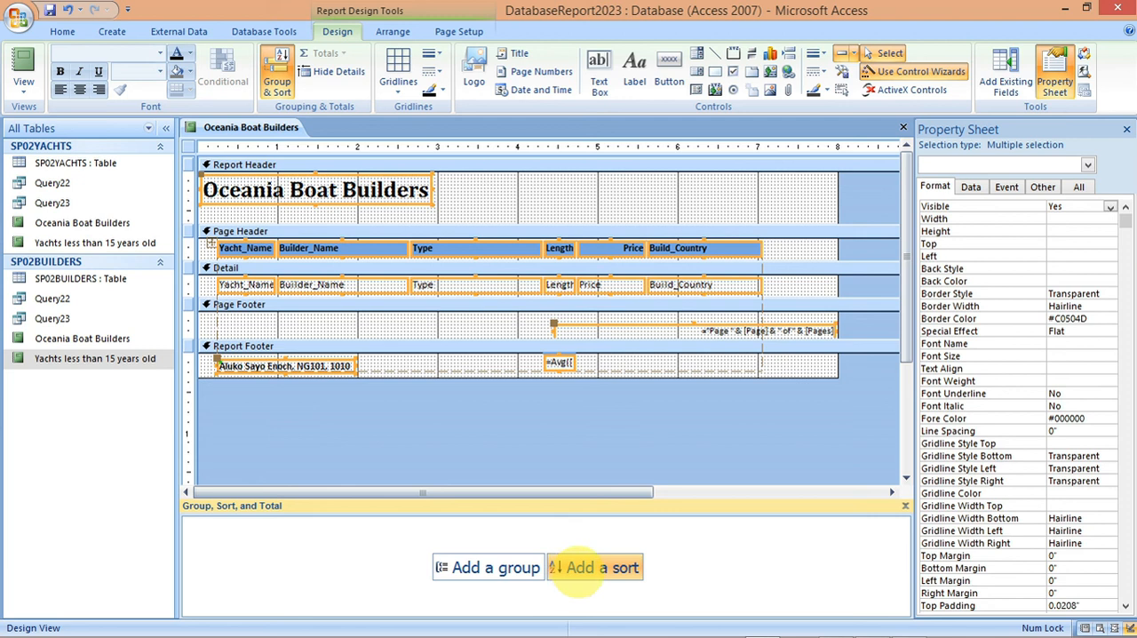
left_click(578, 569)
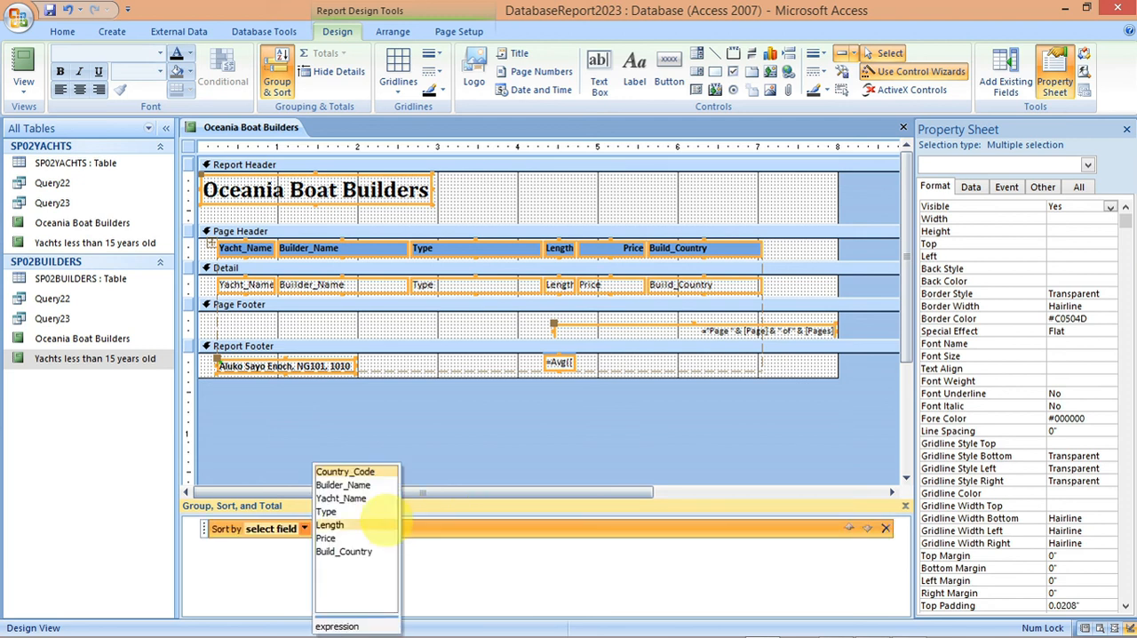
left_click(328, 538)
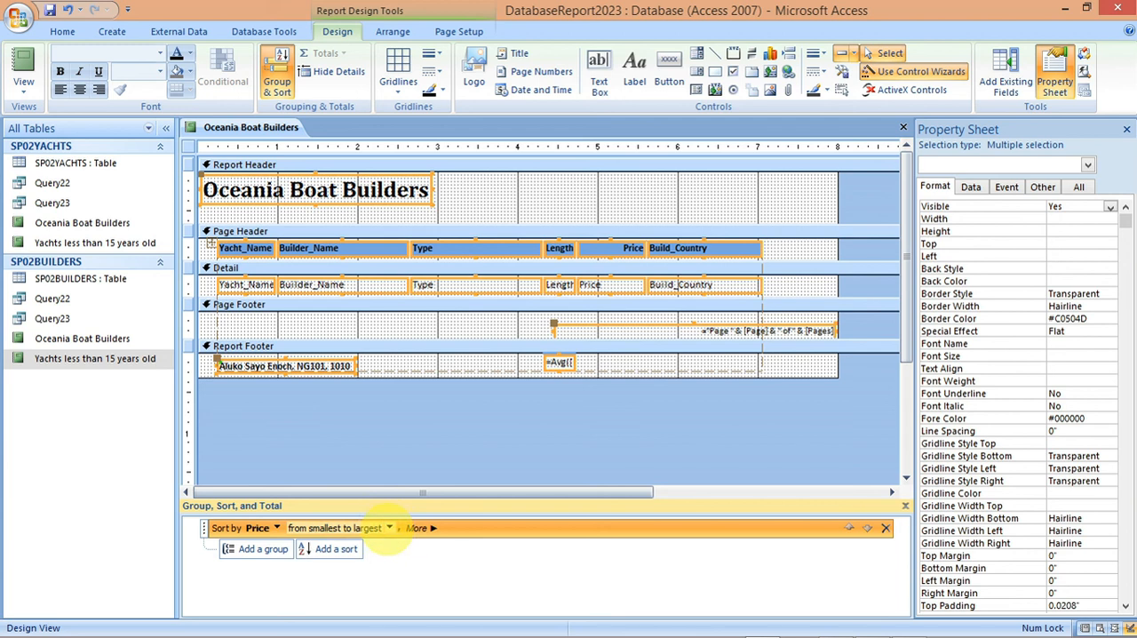
left_click(388, 527)
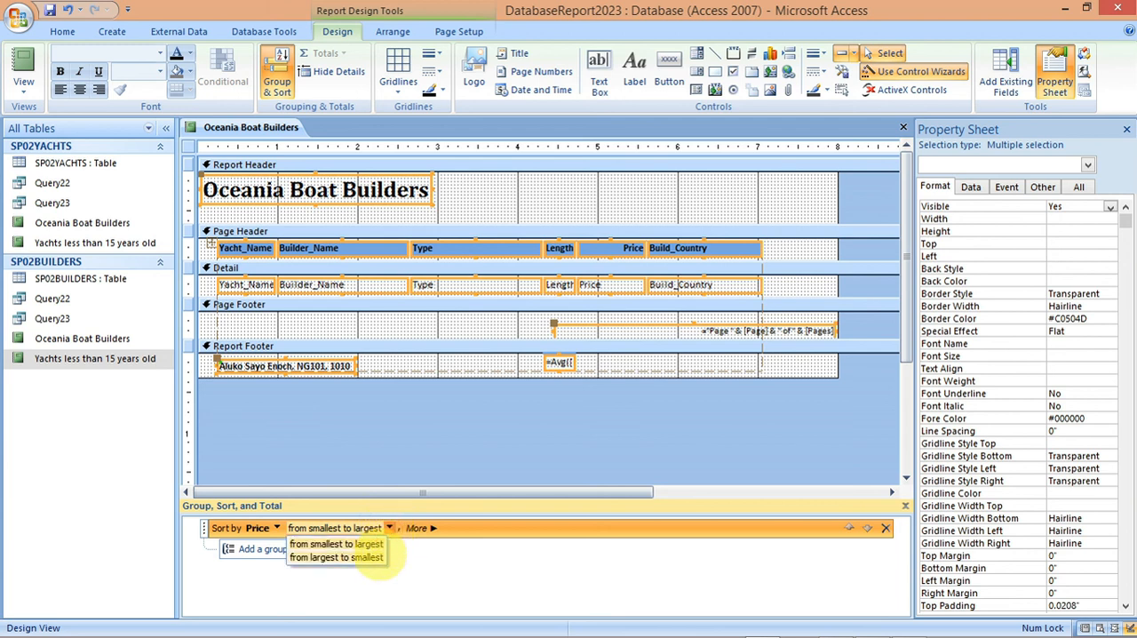
left_click(373, 557)
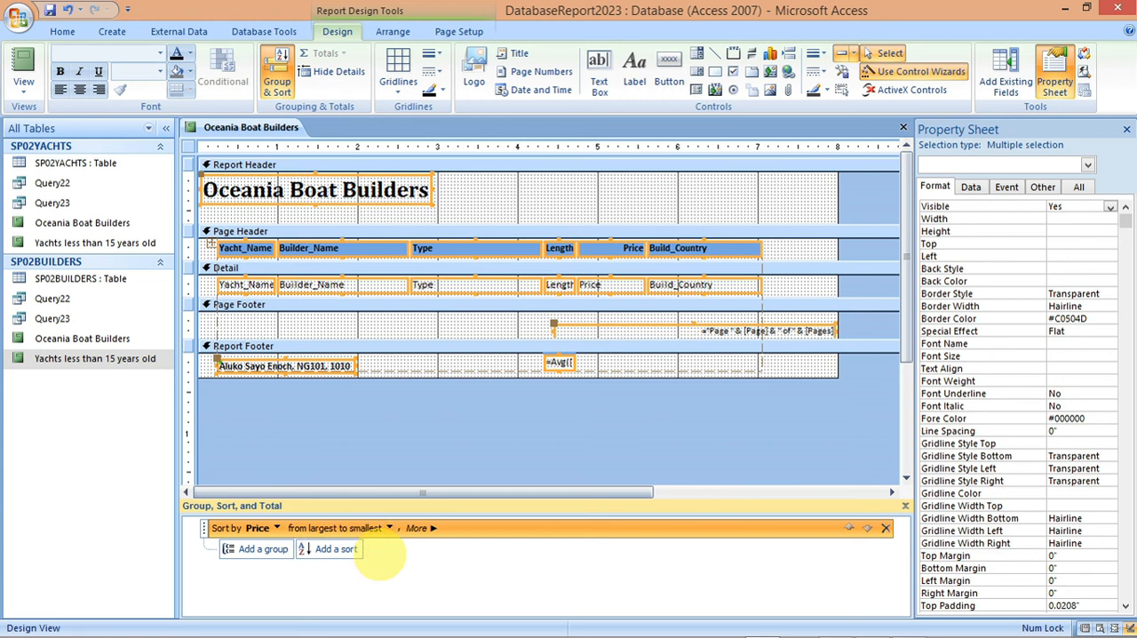
right_click(246, 127)
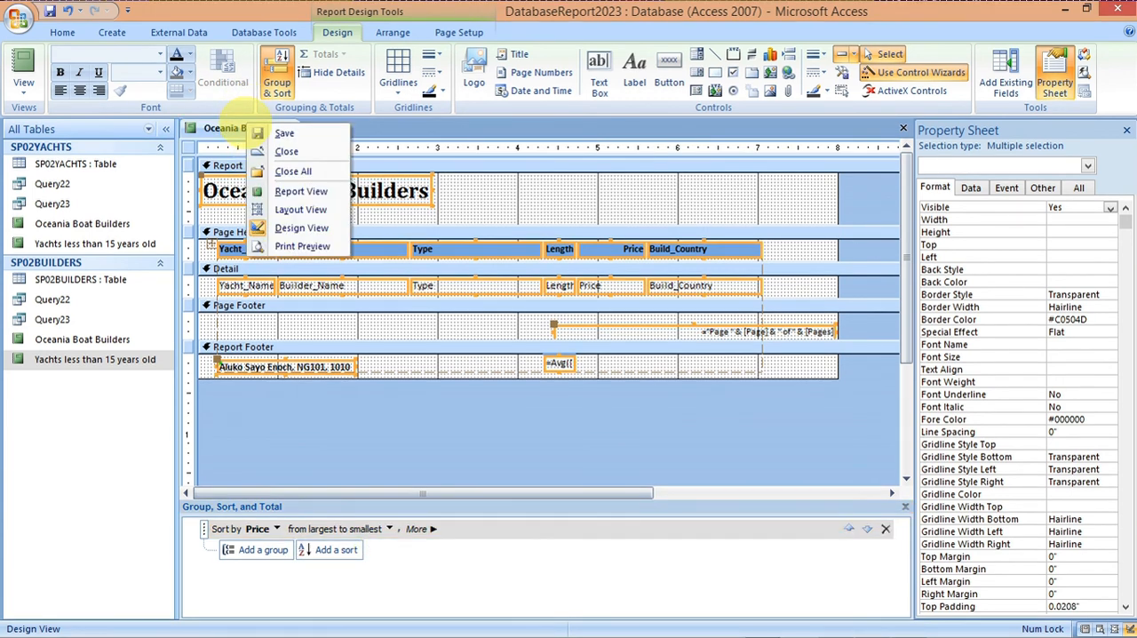
left_click(260, 132)
Step: Show the report in Report View and check the Price order and the footer from end to end
right_click(246, 129)
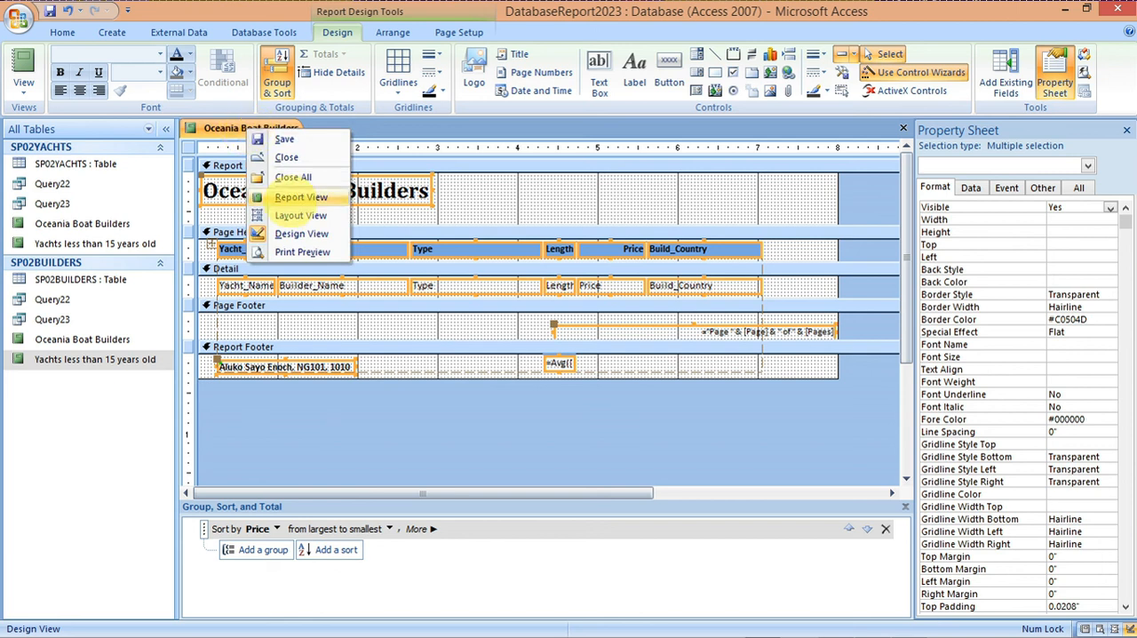
left_click(293, 197)
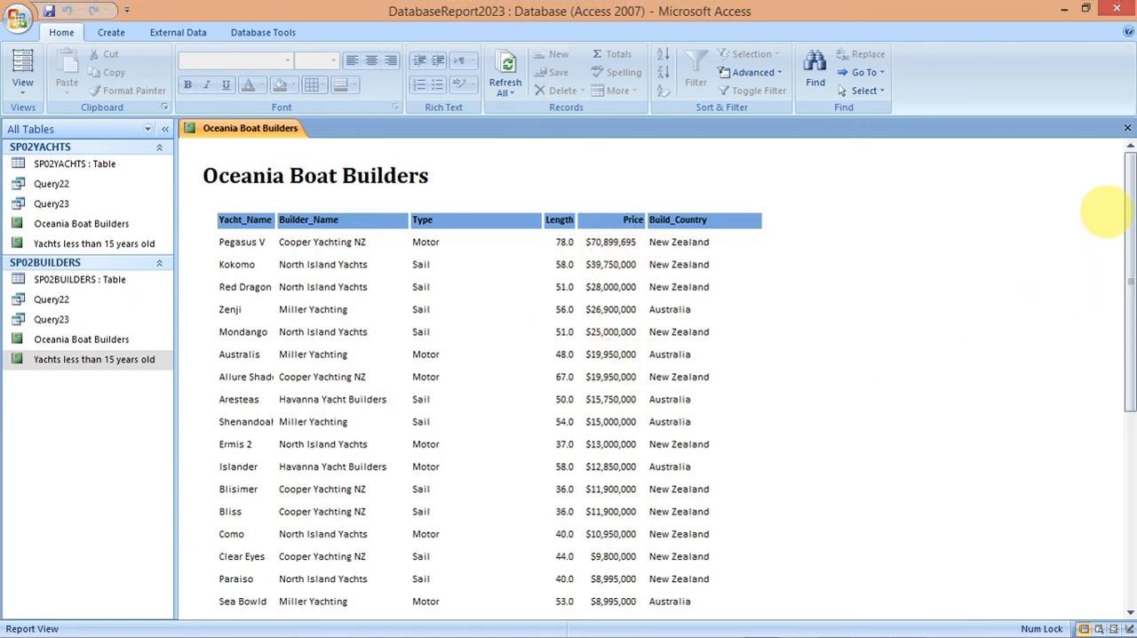
left_click_drag(1126, 196, 1127, 373)
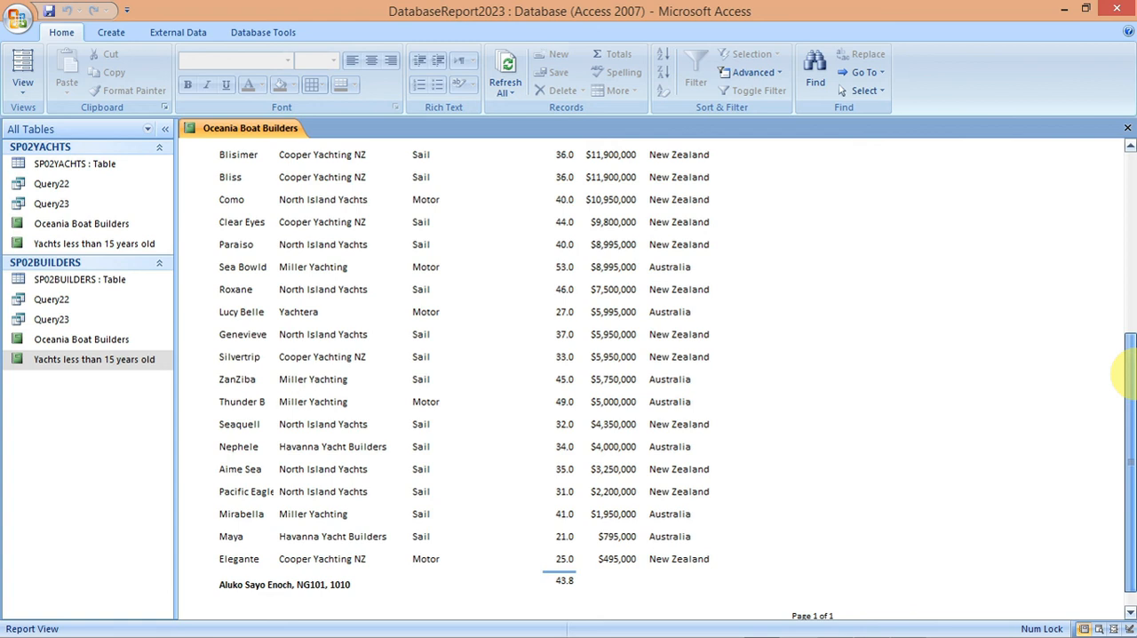
left_click_drag(1126, 373, 1130, 169)
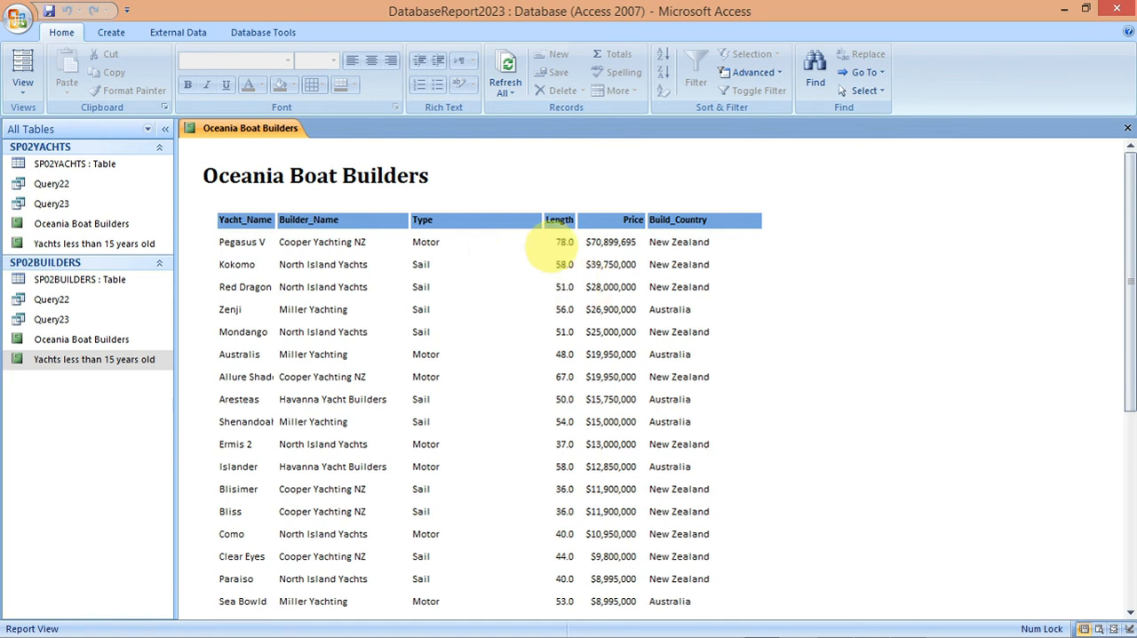
Step: Switch to the exam paper, read the end of task 23 and task 24, and return to the report in Access
mouse_move(769, 635)
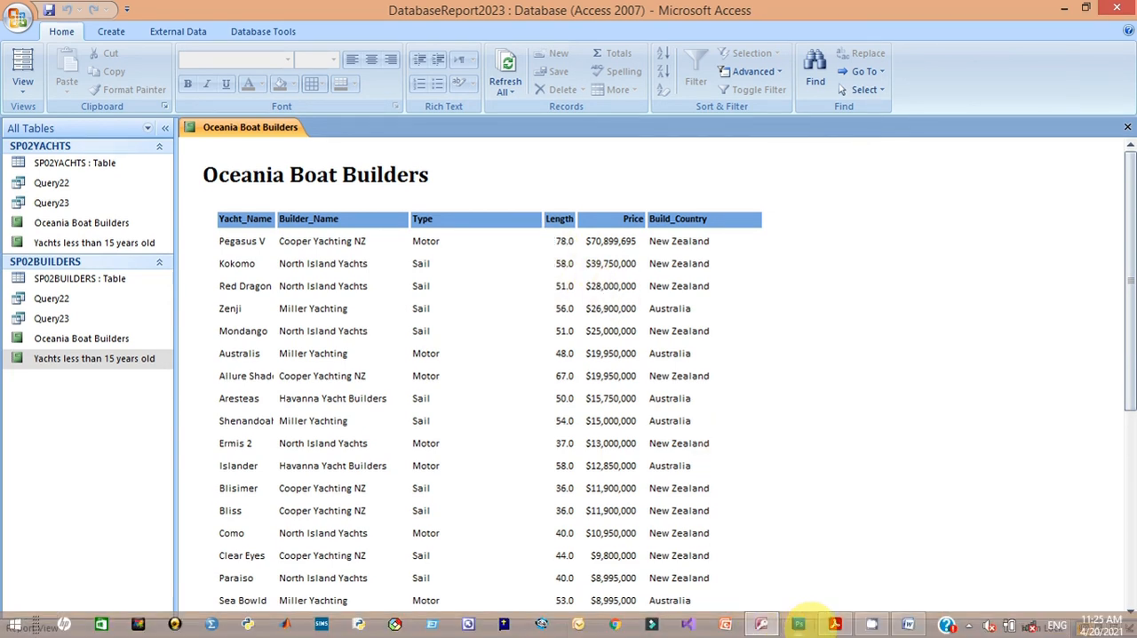
left_click(833, 626)
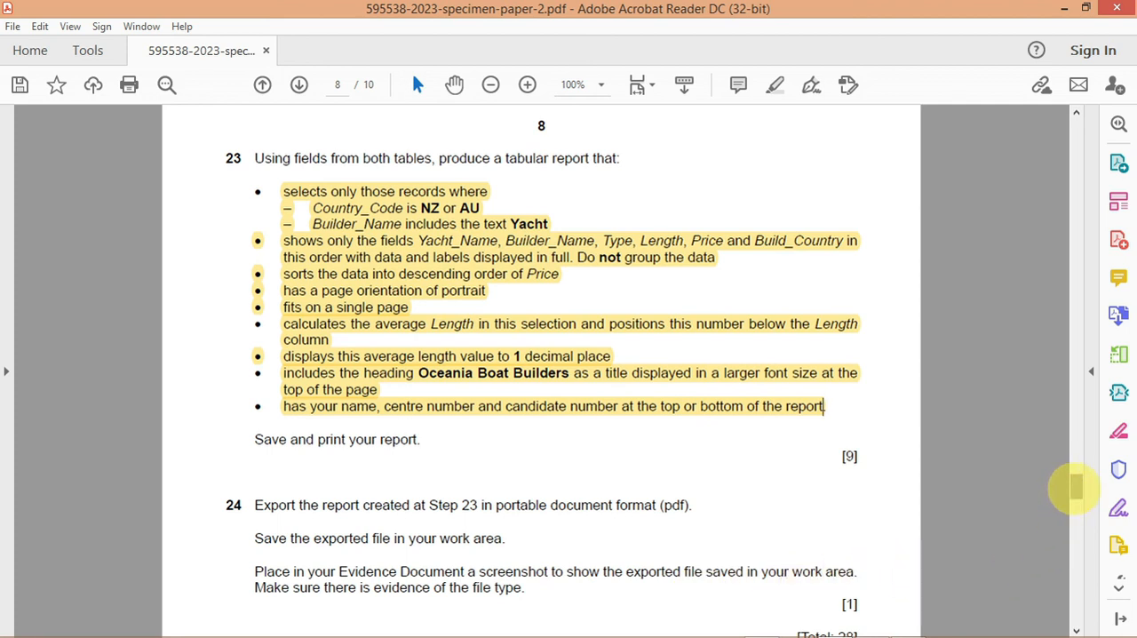
left_click_drag(1075, 487, 1076, 494)
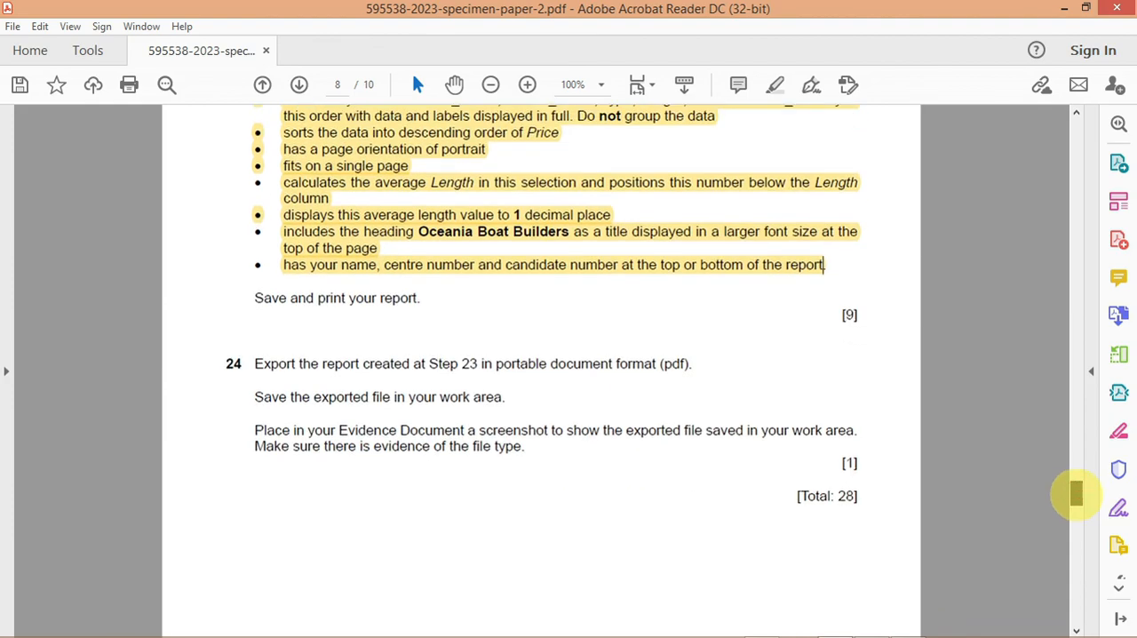
key("alt+Tab")
mouse_move(1133, 228)
left_mouse_down()
mouse_move(1133, 239)
mouse_move(1133, 216)
left_mouse_up()
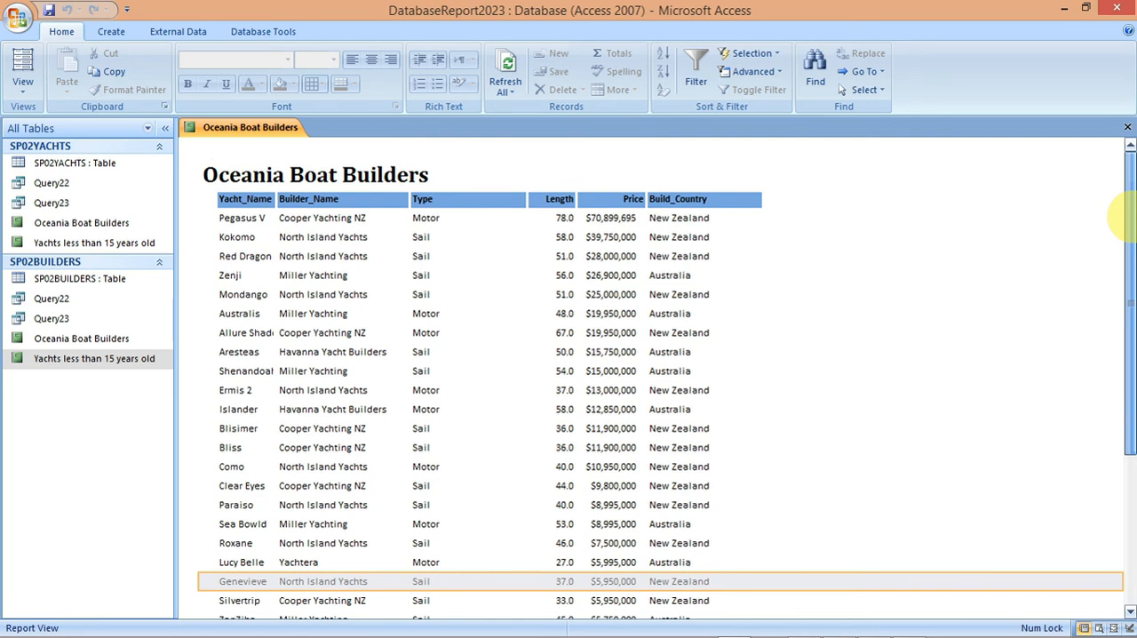
mouse_move(1130, 226)
left_mouse_down()
mouse_move(1122, 248)
mouse_move(1119, 223)
left_mouse_up()
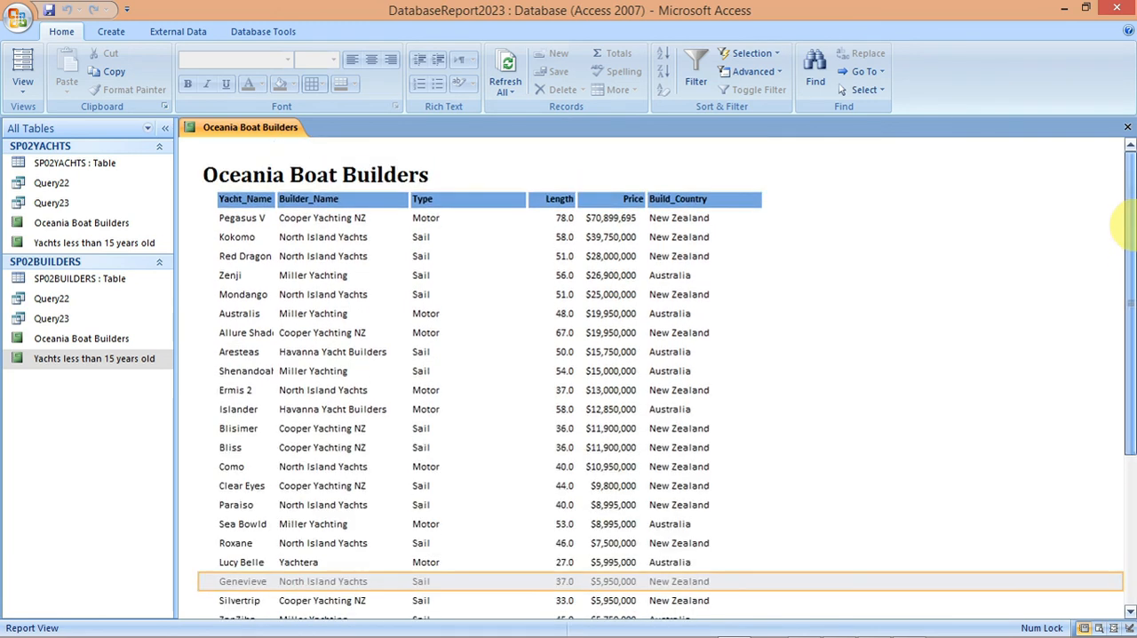
key("Print")
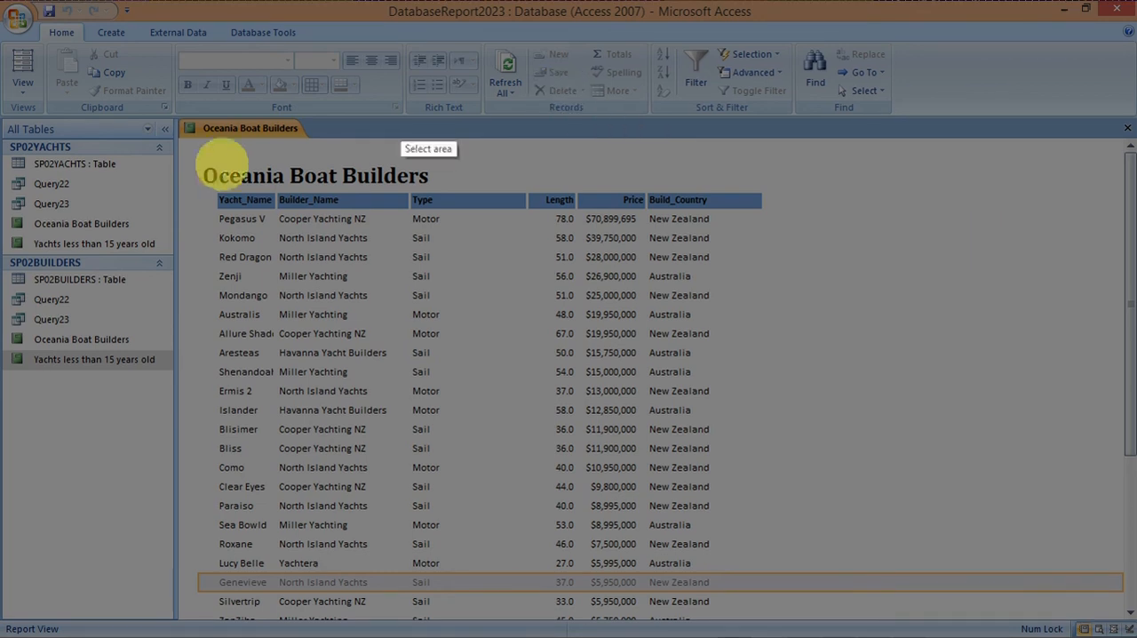
left_click_drag(179, 160, 786, 413)
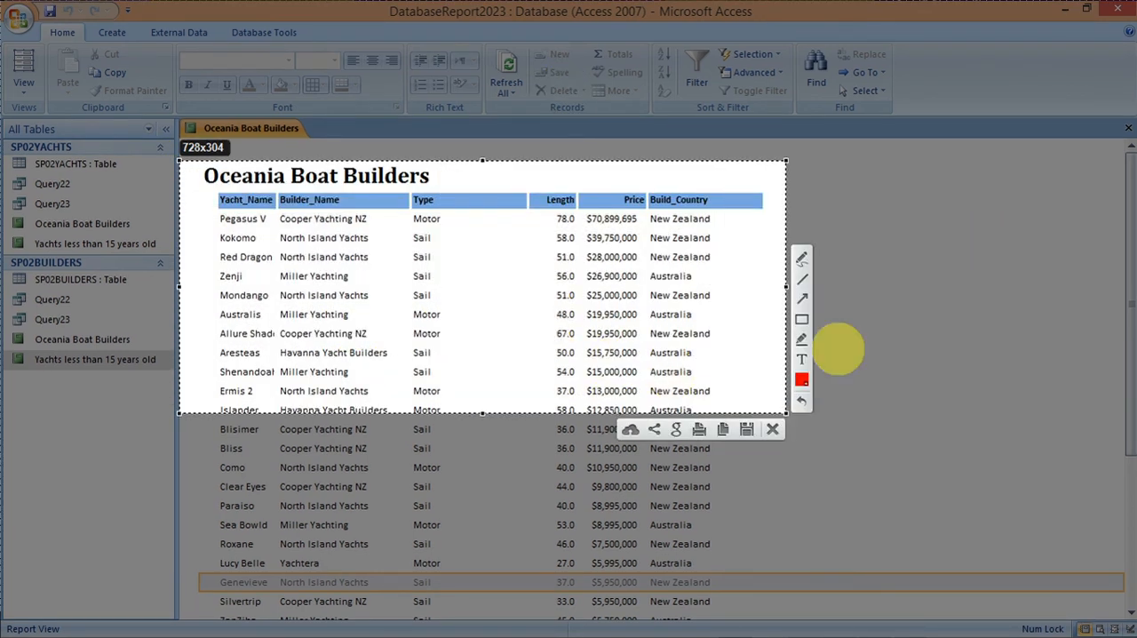
left_click(802, 258)
left_click_drag(444, 217, 468, 207)
left_click_drag(436, 281, 441, 272)
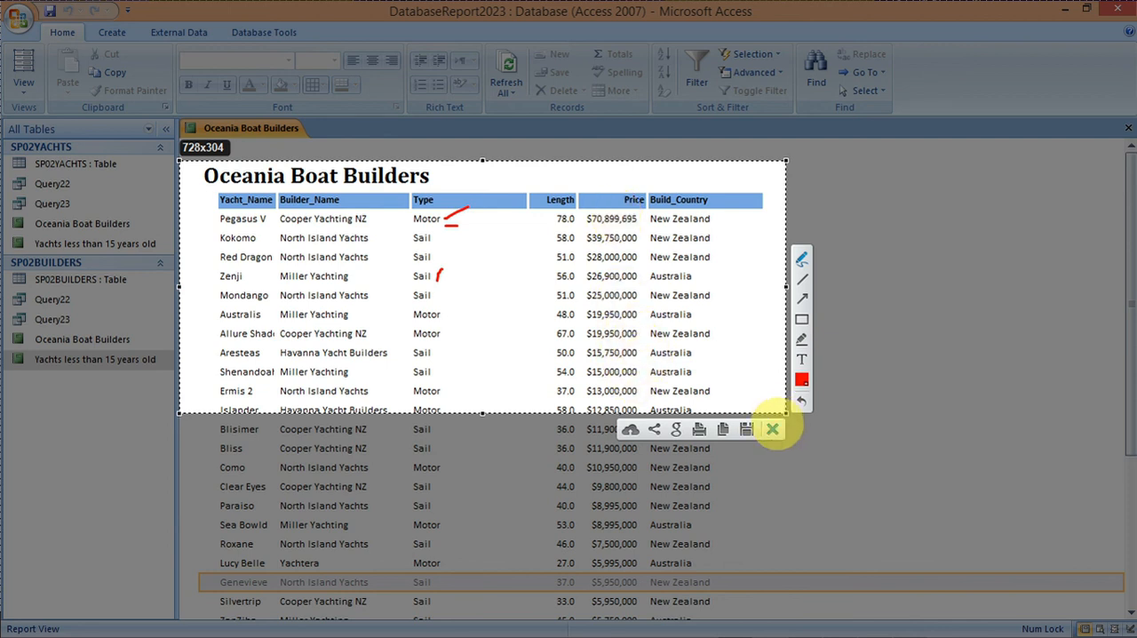
left_click(772, 429)
Step: Review the report from end to end, and read the save-and-print instruction and task 24 in the exam paper
left_click_drag(1129, 400, 1129, 604)
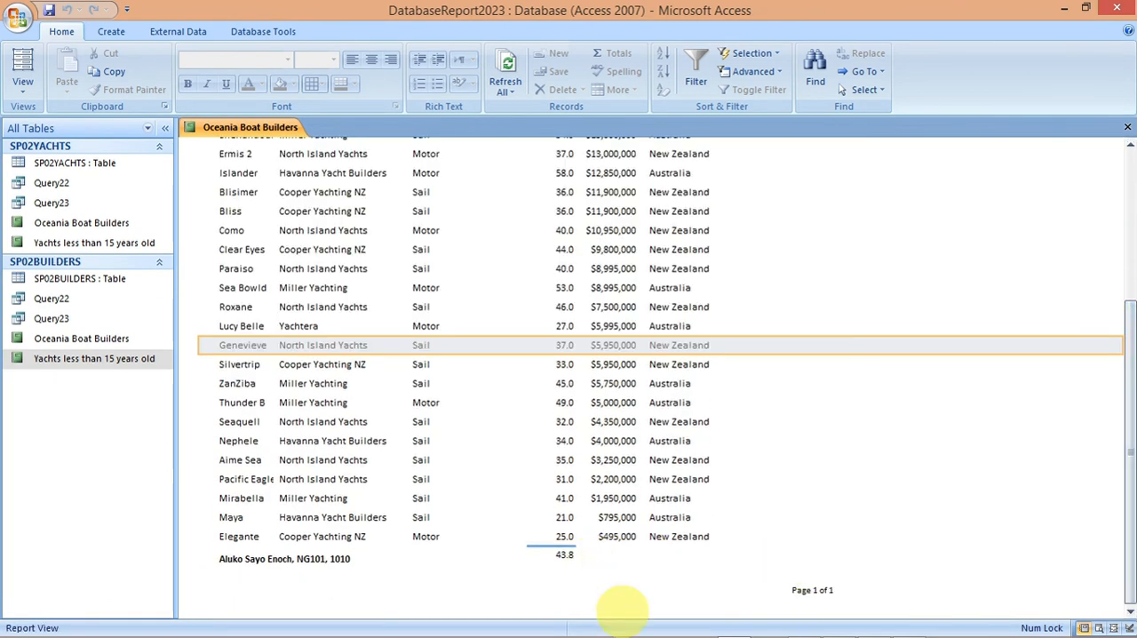
left_click_drag(1116, 538, 1115, 360)
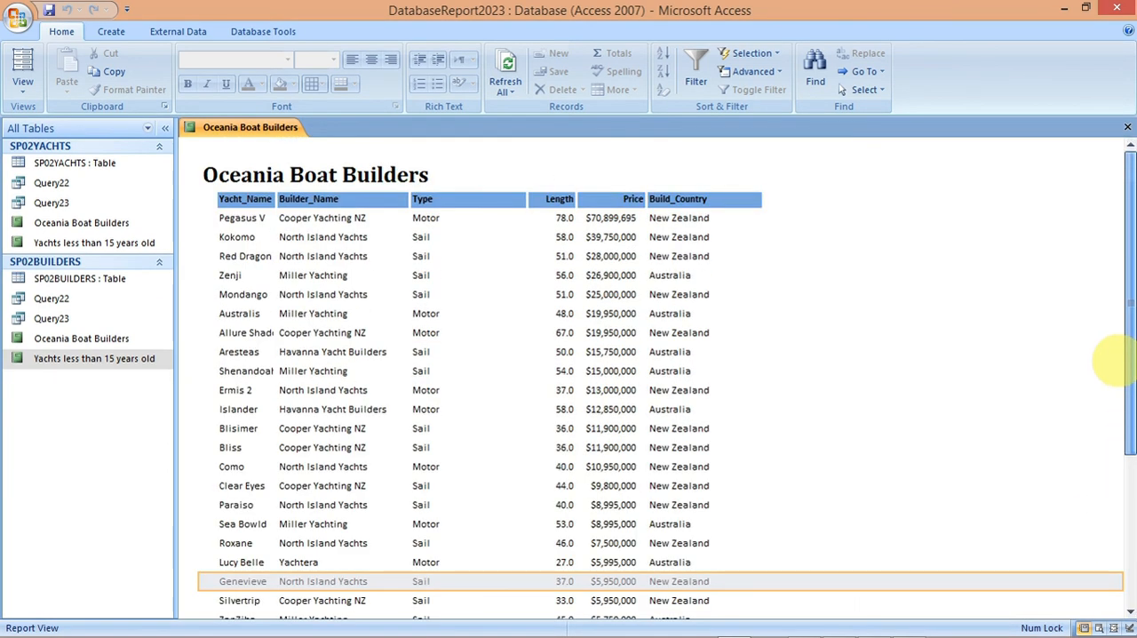
mouse_move(872, 626)
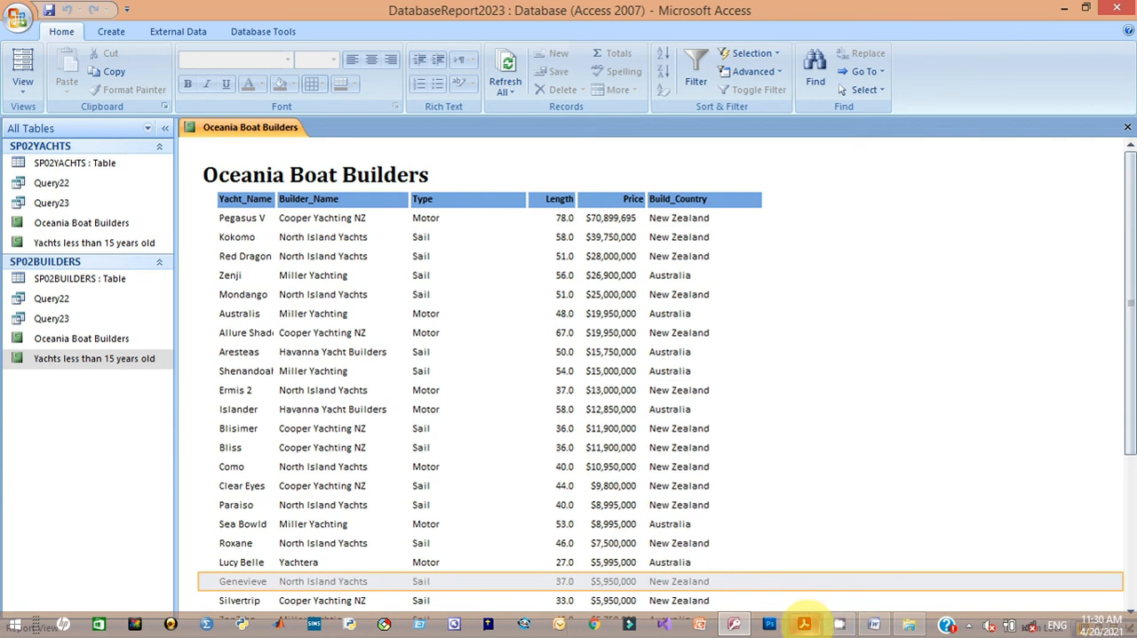
left_click(803, 624)
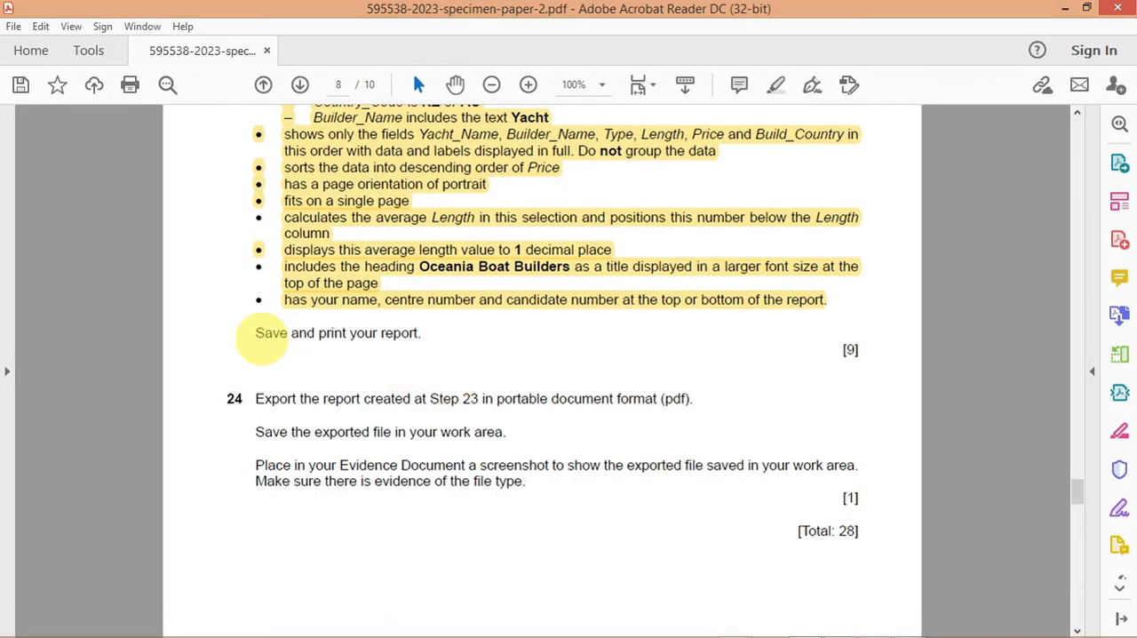
left_click_drag(262, 336, 420, 334)
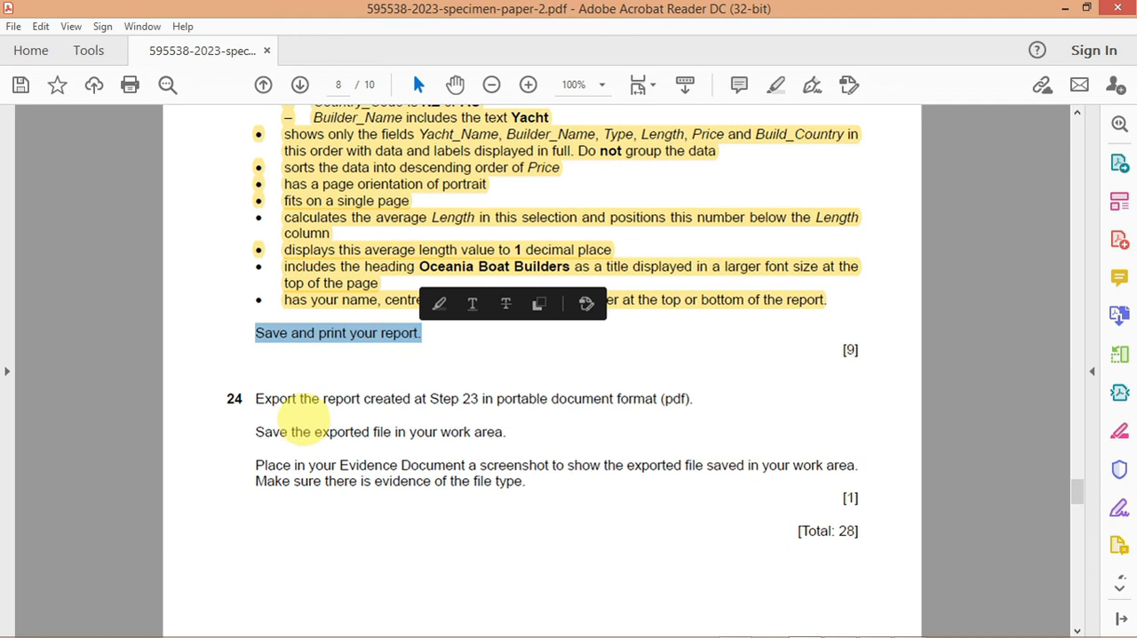
left_click_drag(258, 399, 706, 399)
left_click_drag(257, 432, 506, 433)
left_click_drag(259, 478, 426, 470)
left_click(875, 527)
left_click_drag(875, 527, 793, 530)
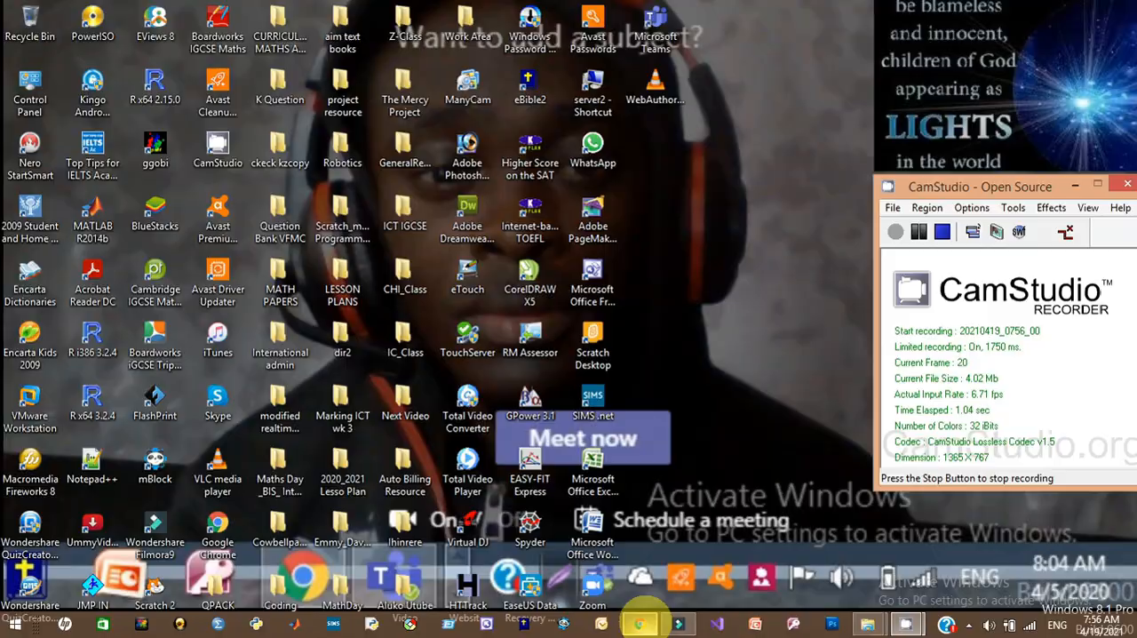
Step: Switch to Chrome and look through the YouTube channel's uploaded videos and the author's shop page on Tes
left_click(638, 623)
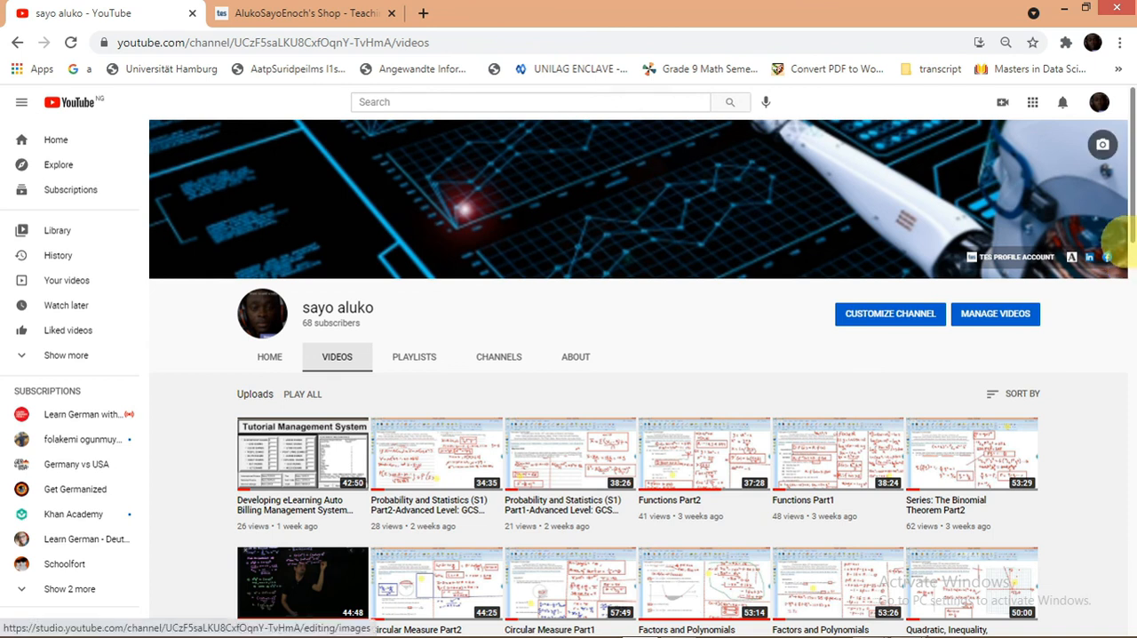
scroll(1121, 249, "down", 3)
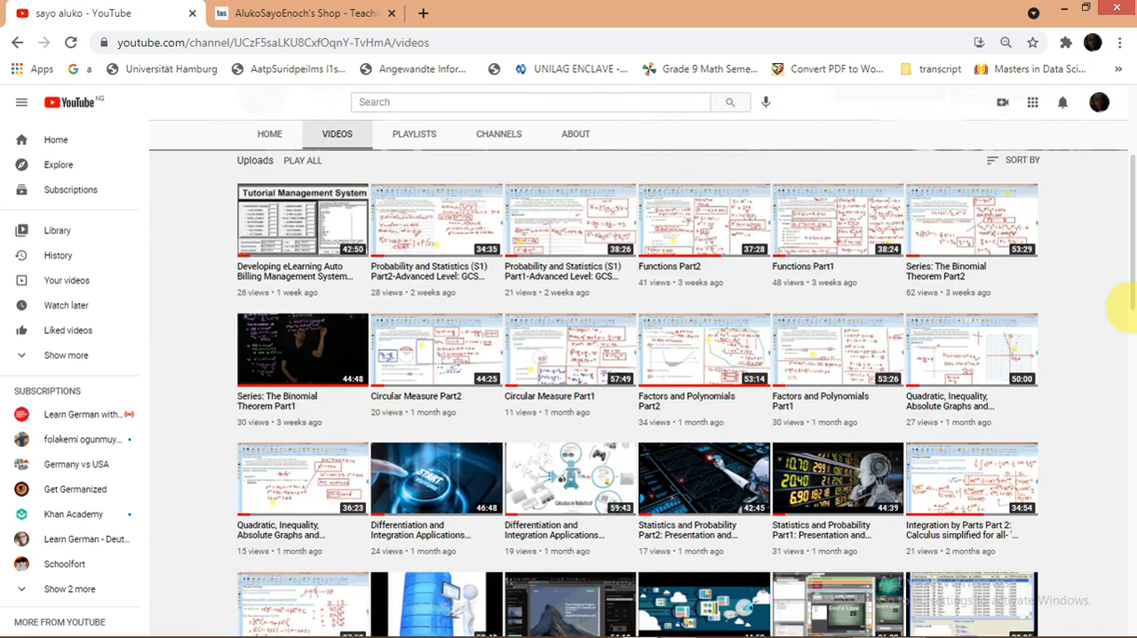
left_click_drag(1127, 307, 1119, 498)
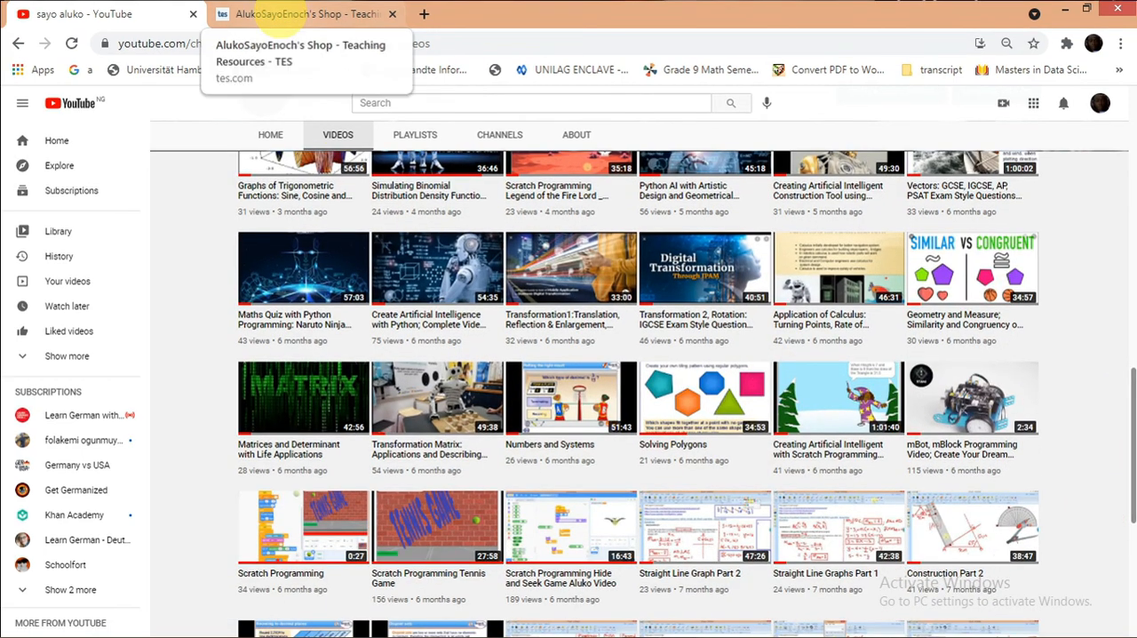
left_click(280, 13)
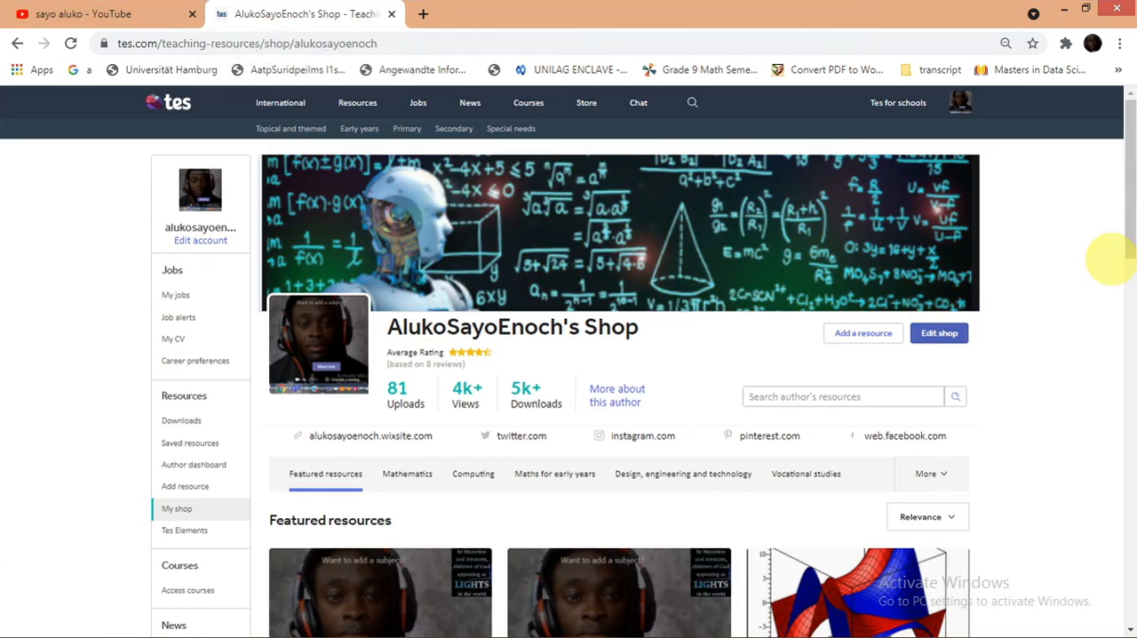
mouse_move(1127, 241)
left_mouse_down()
mouse_move(1127, 506)
mouse_move(1127, 240)
left_mouse_up()
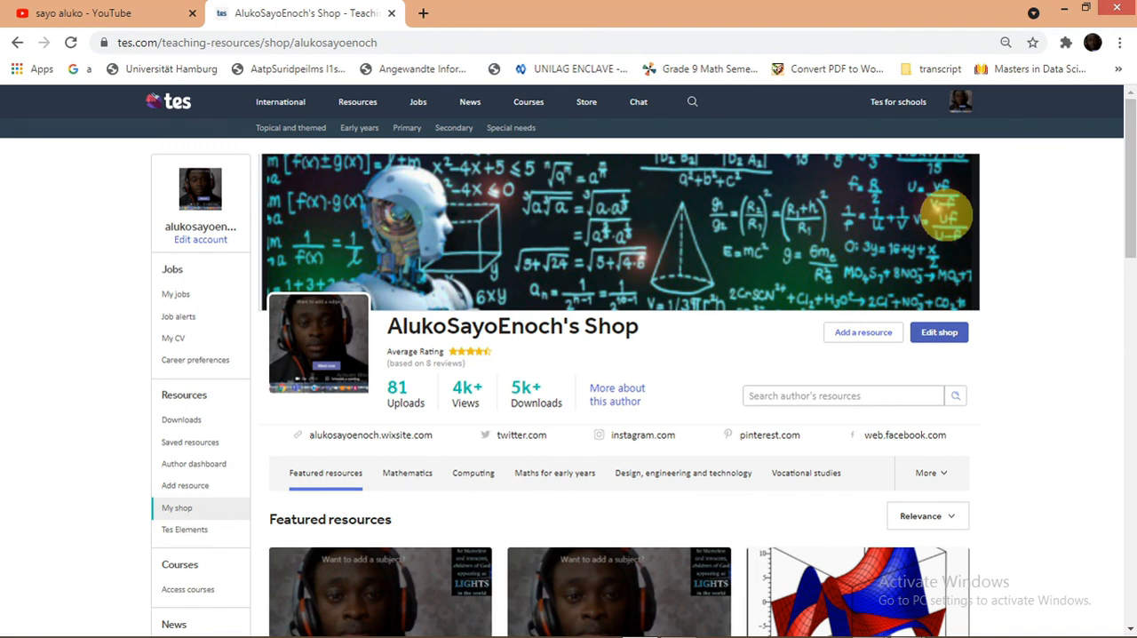
mouse_move(983, 625)
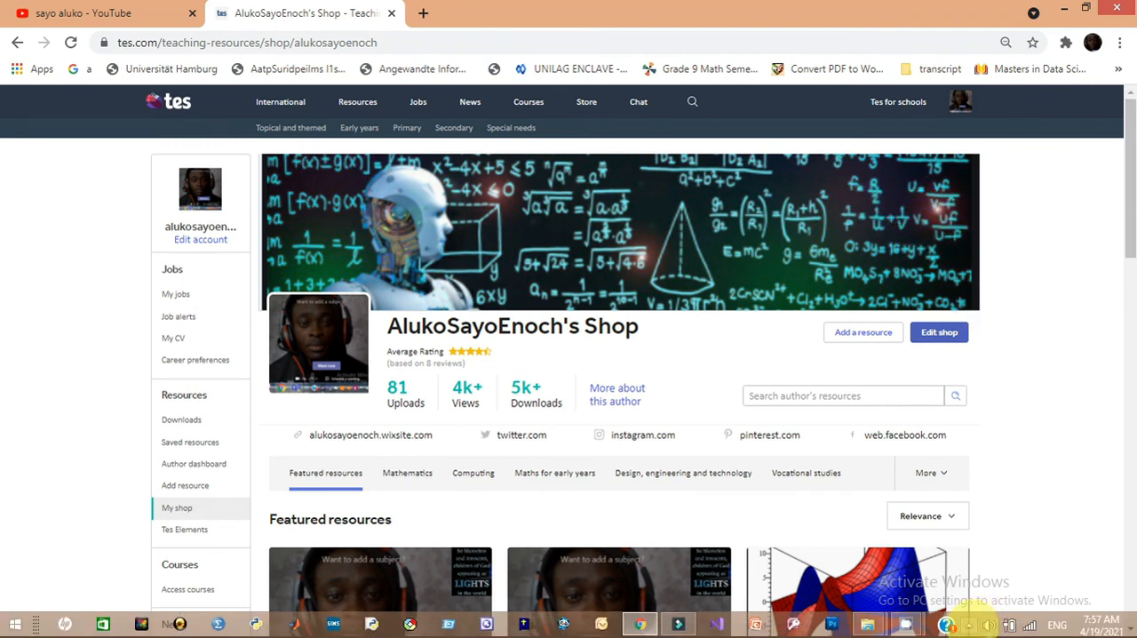
left_click(968, 624)
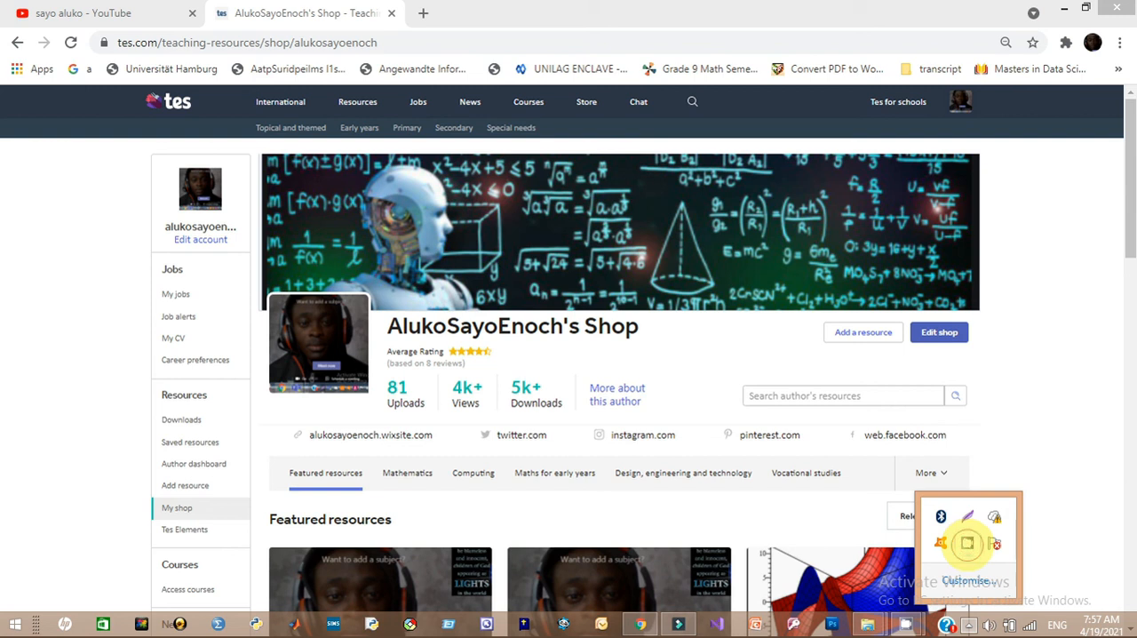
left_click(967, 542)
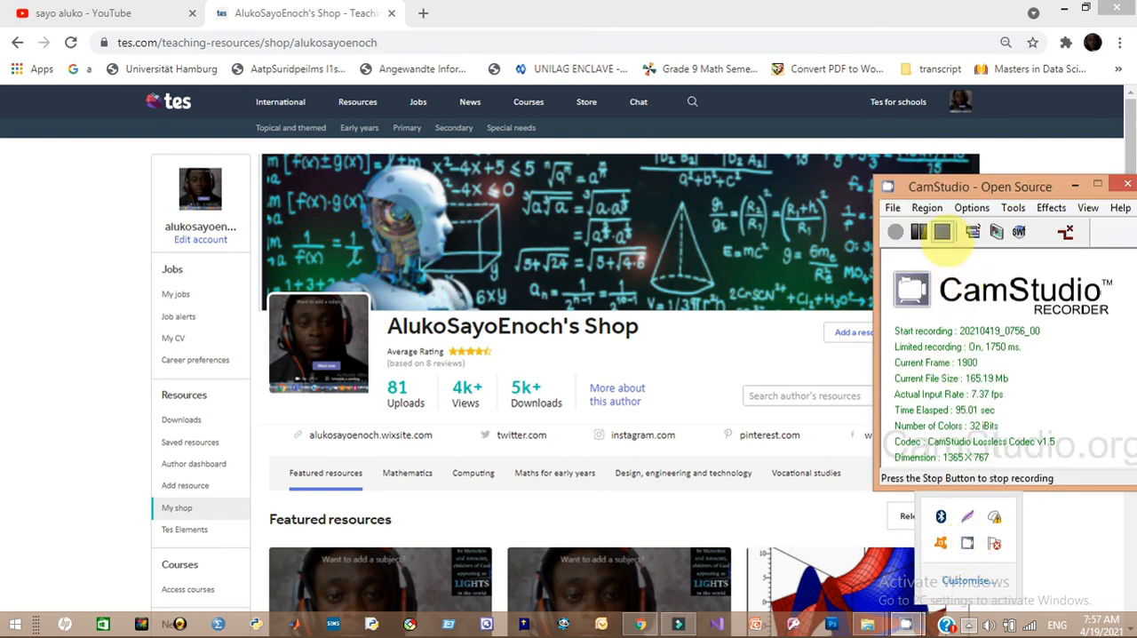